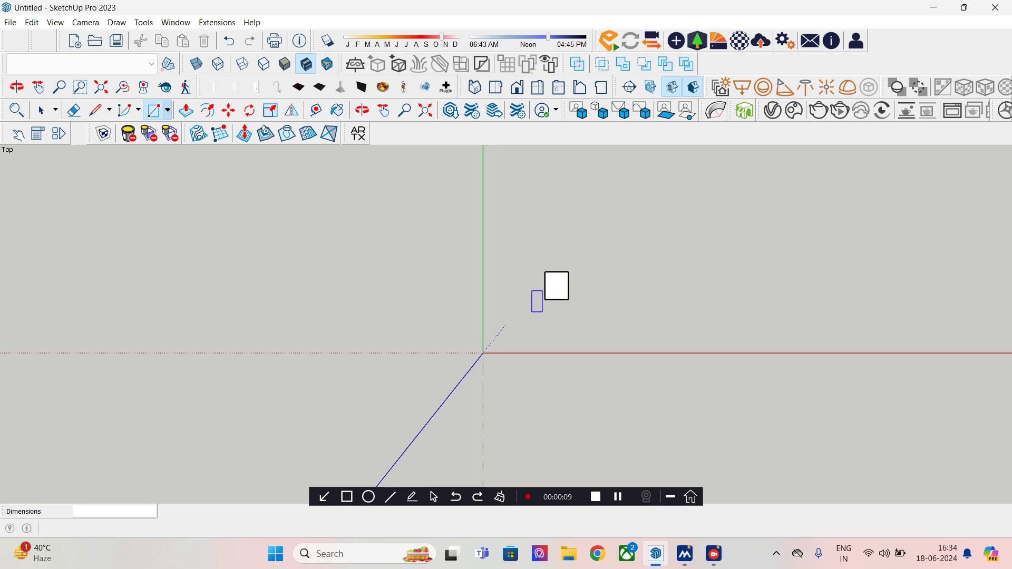
Step: Place Tape Measure guide points 1' in from both upper corners along the rectangle's upper edge
shift+middle_drag(592, 254, 541, 300)
scroll(540, 300, up, 4)
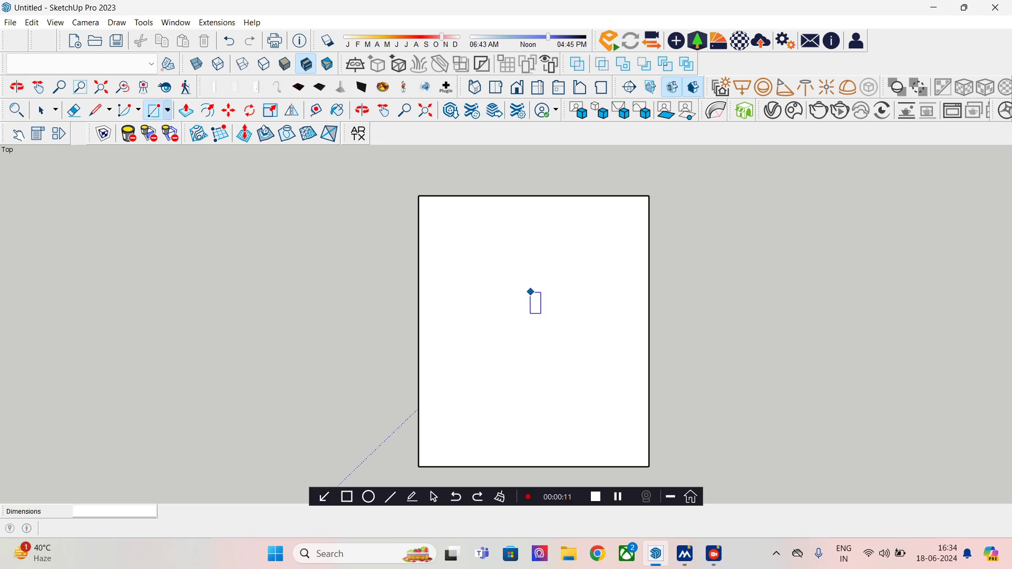
key(r)
key(t)
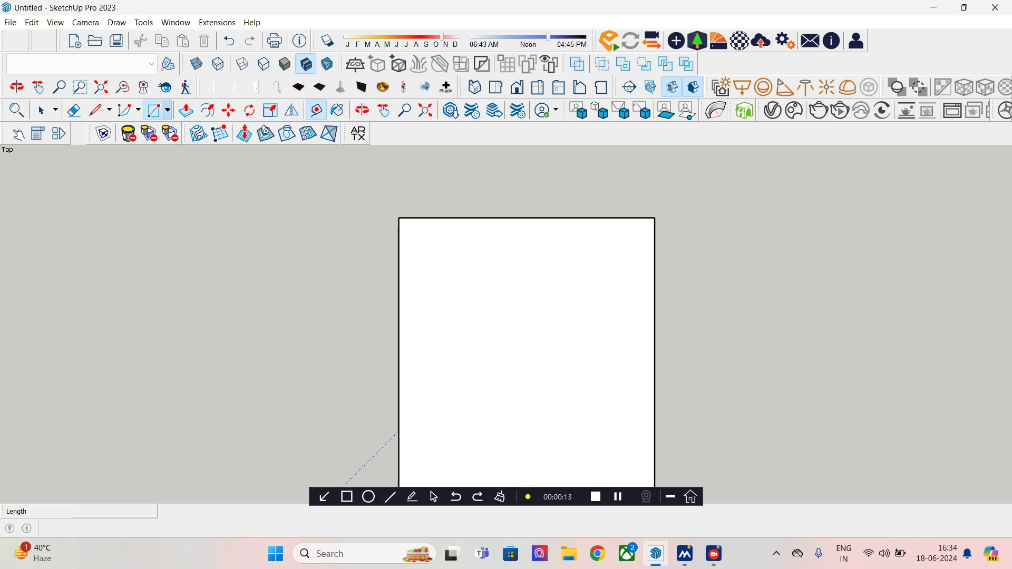
scroll(432, 222, up, 1)
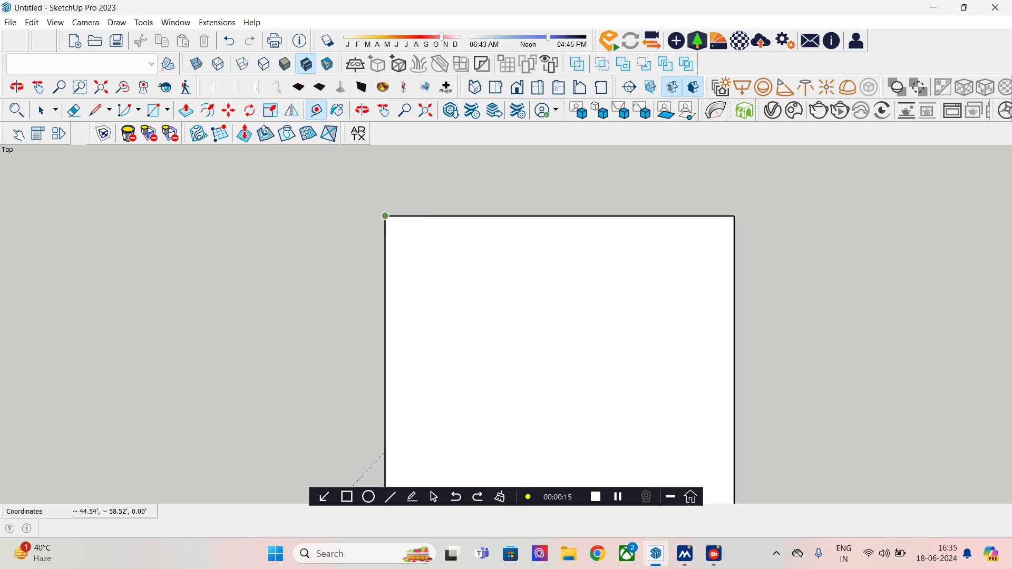
click(385, 215)
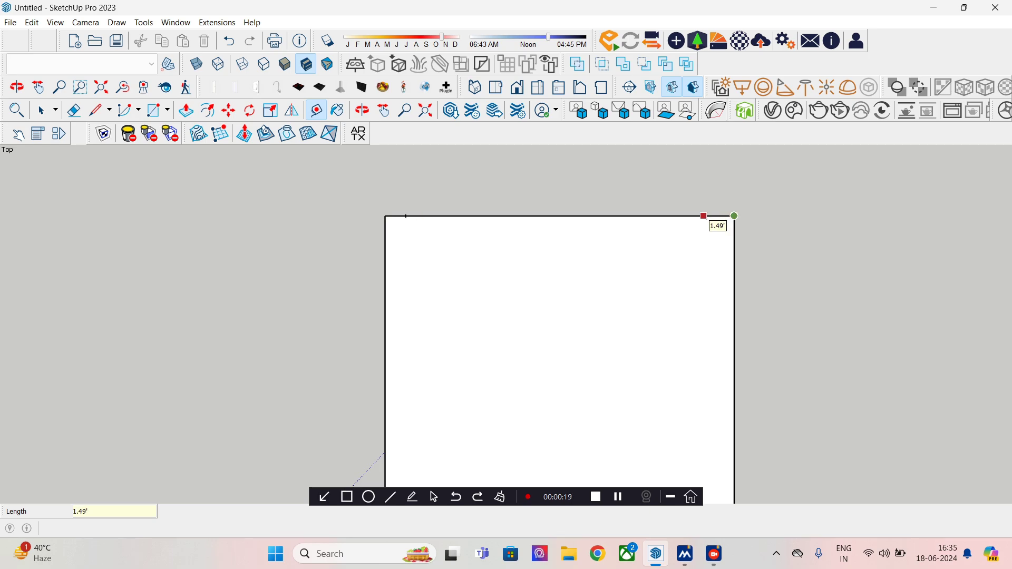
text(1)
text(1)
Step: Add Tape Measure guides 1' in from the rectangle's edges at its lower corners
shift+middle_drag(481, 269, 481, 207)
scroll(520, 339, down, 2)
shift+middle_drag(548, 422, 548, 269)
scroll(426, 380, up, 3)
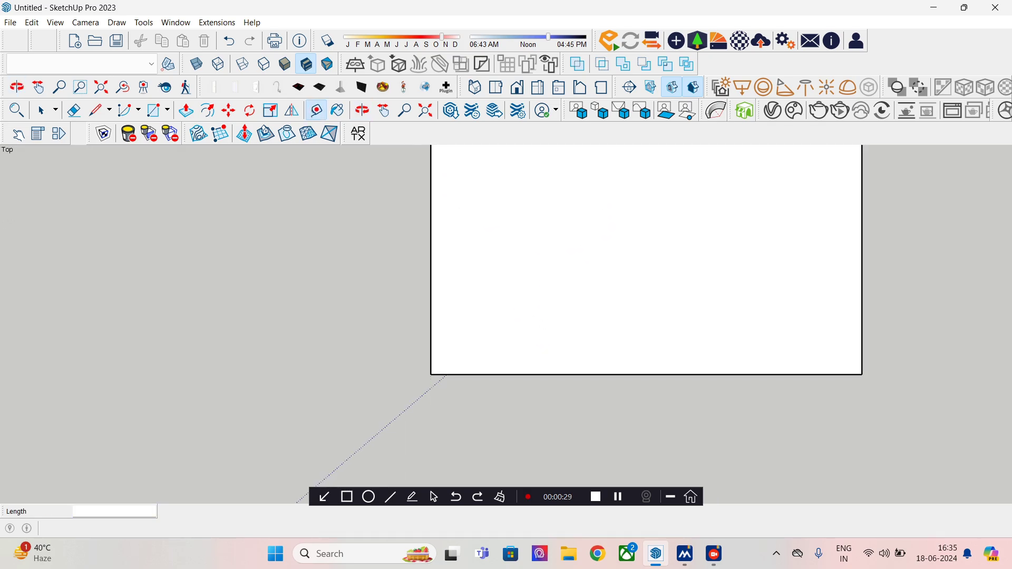
text(12)
click(862, 375)
text(1)
key(Return)
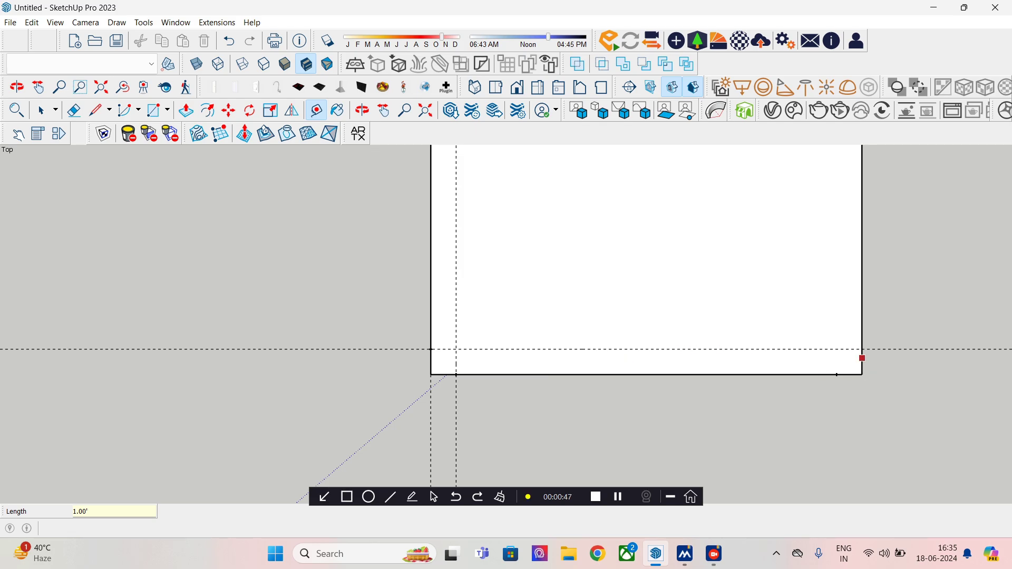
click(836, 358)
Step: Draw a 2 Point Arc with a 0.23' bulge across the rectangle's lower-left corner between the guide intersections
scroll(802, 299, down, 2)
shift+middle_drag(770, 295, 618, 385)
click(125, 110)
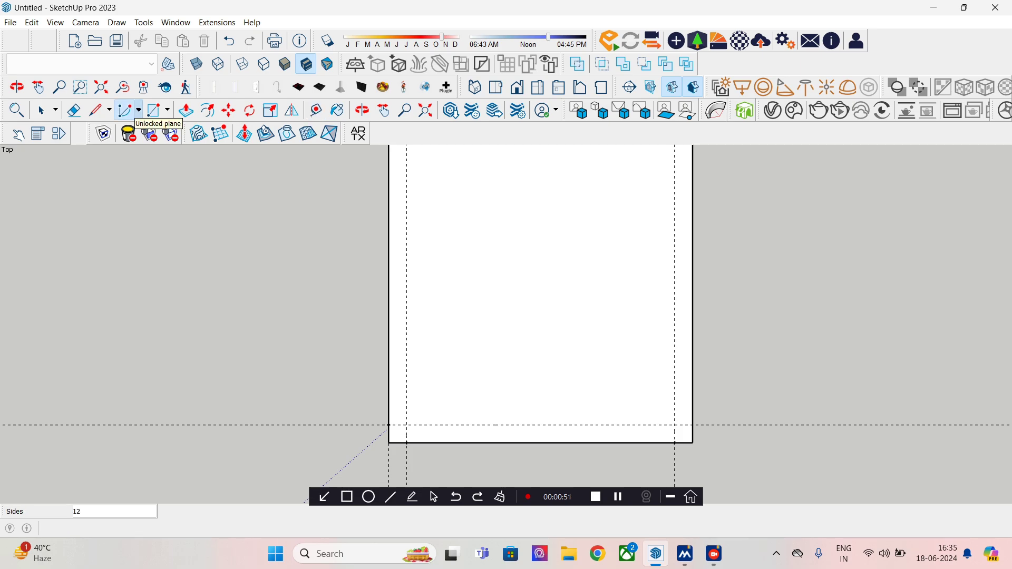
click(138, 110)
click(152, 141)
scroll(411, 421, up, 4)
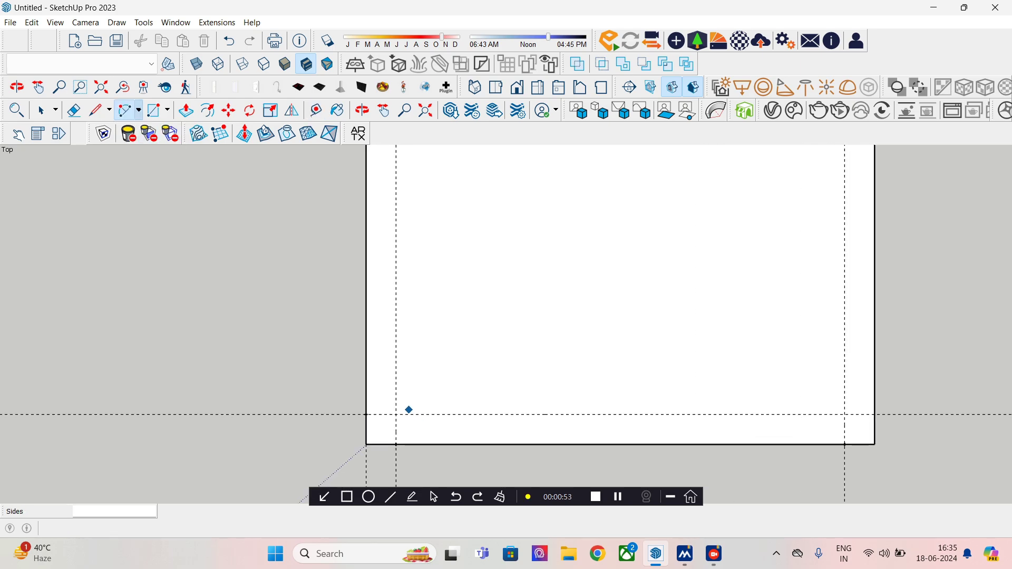
click(340, 415)
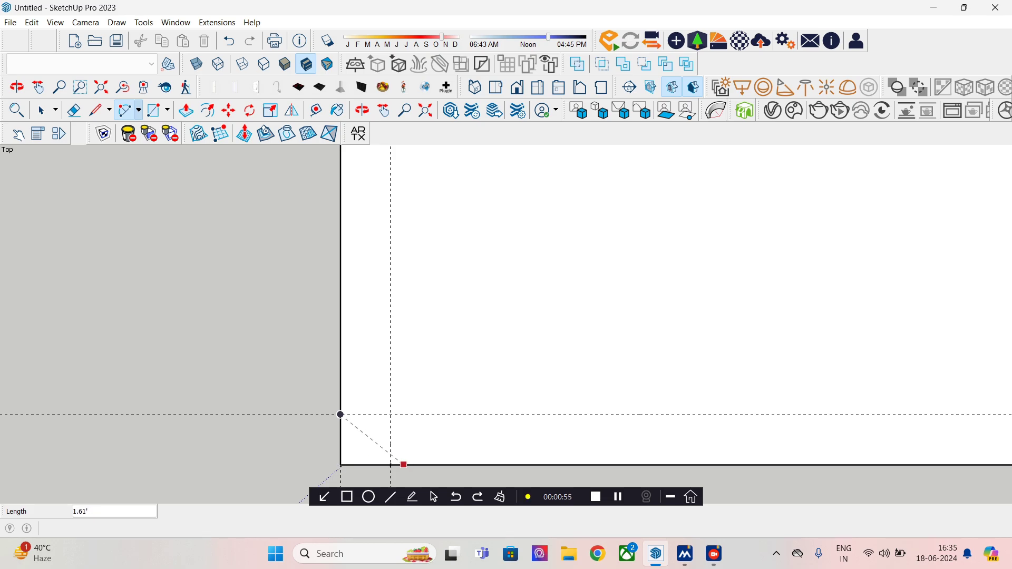
click(390, 464)
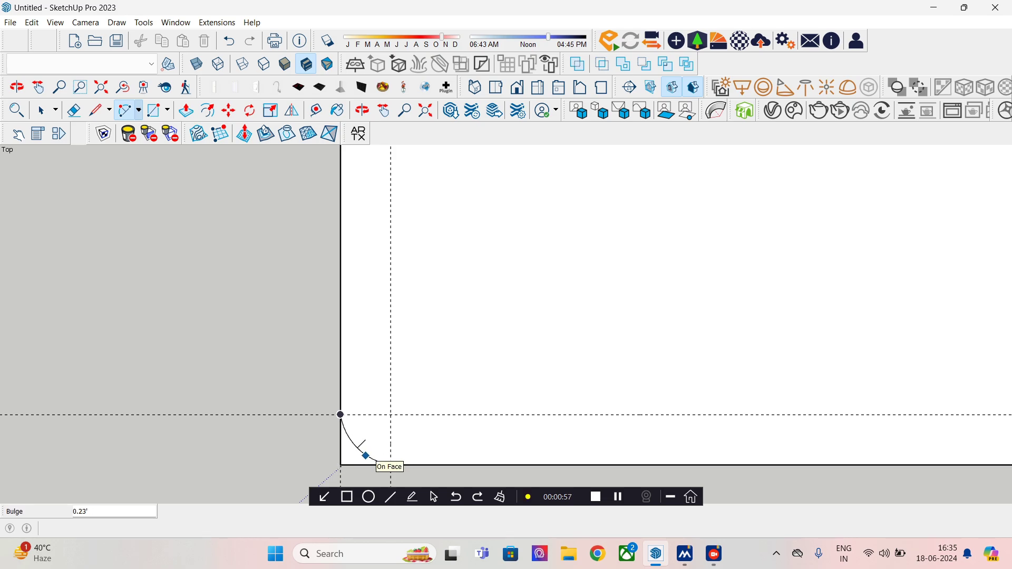
click(366, 455)
scroll(580, 416, down, 5)
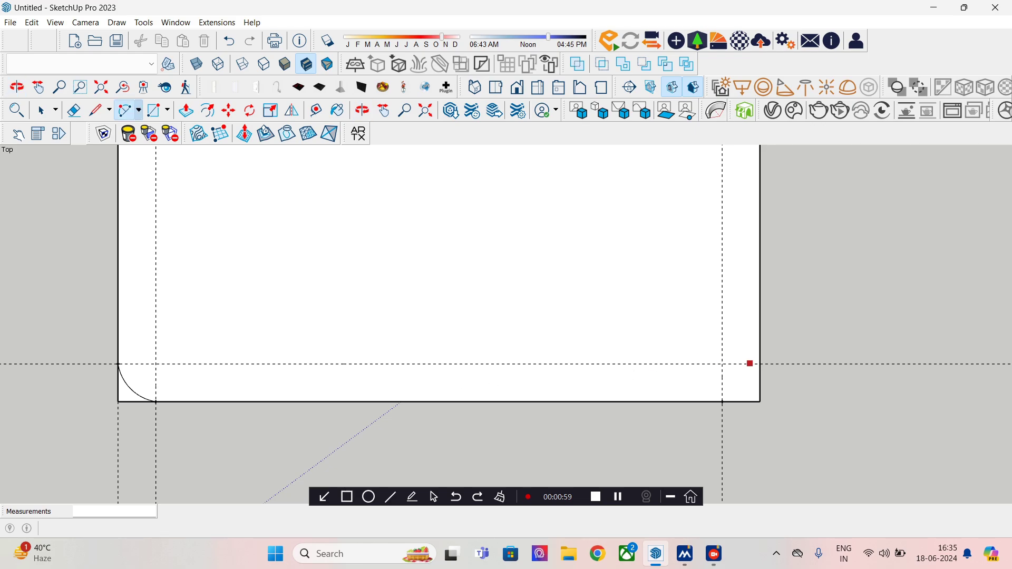
click(760, 363)
click(723, 401)
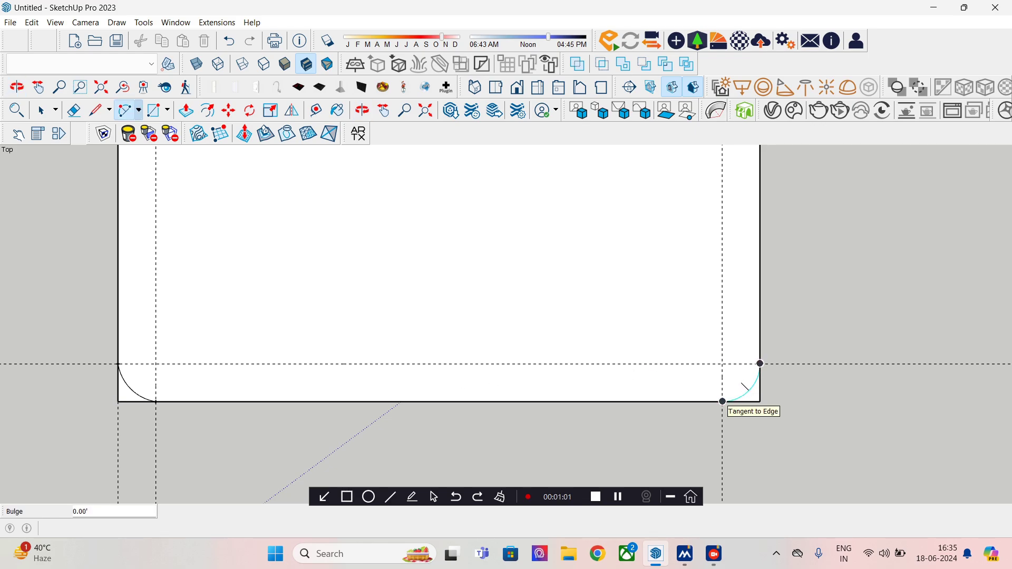
click(746, 389)
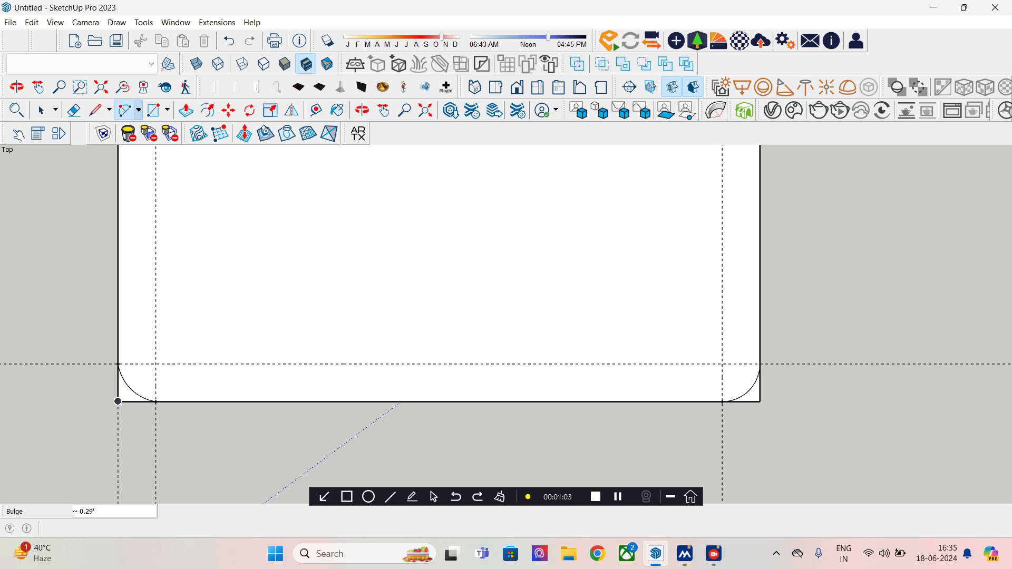
key(ctrl+z)
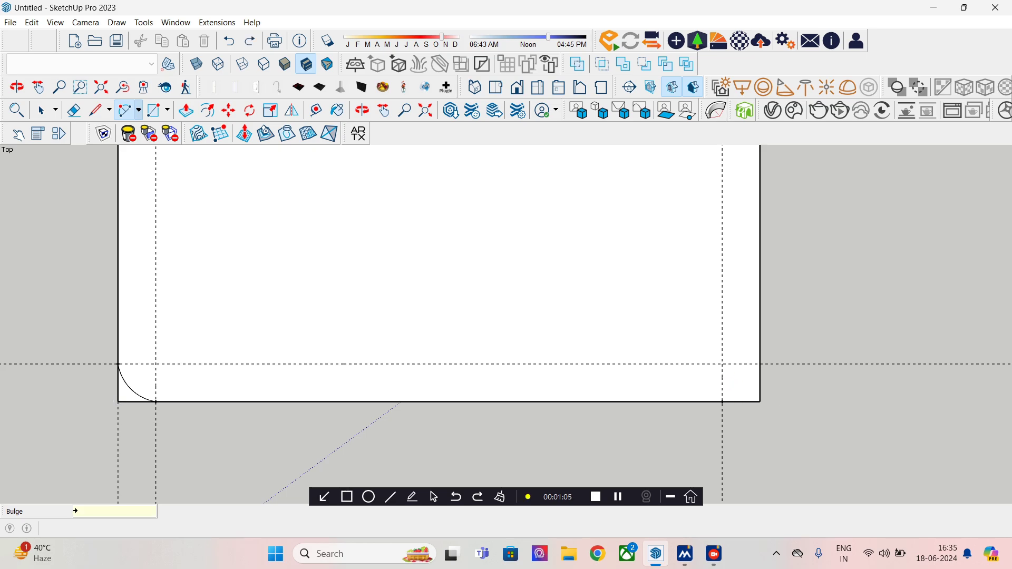
Step: Draw a 2 Point Arc across the rectangle's lower-right corner between the guide intersections, entering a 0.23' bulge
scroll(747, 371, up, 3)
click(706, 421)
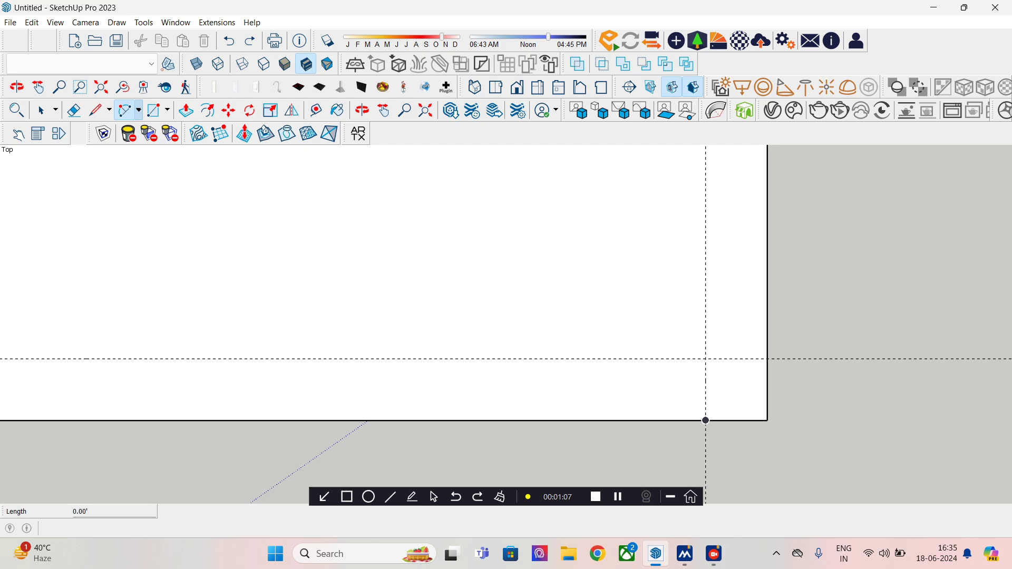
click(767, 358)
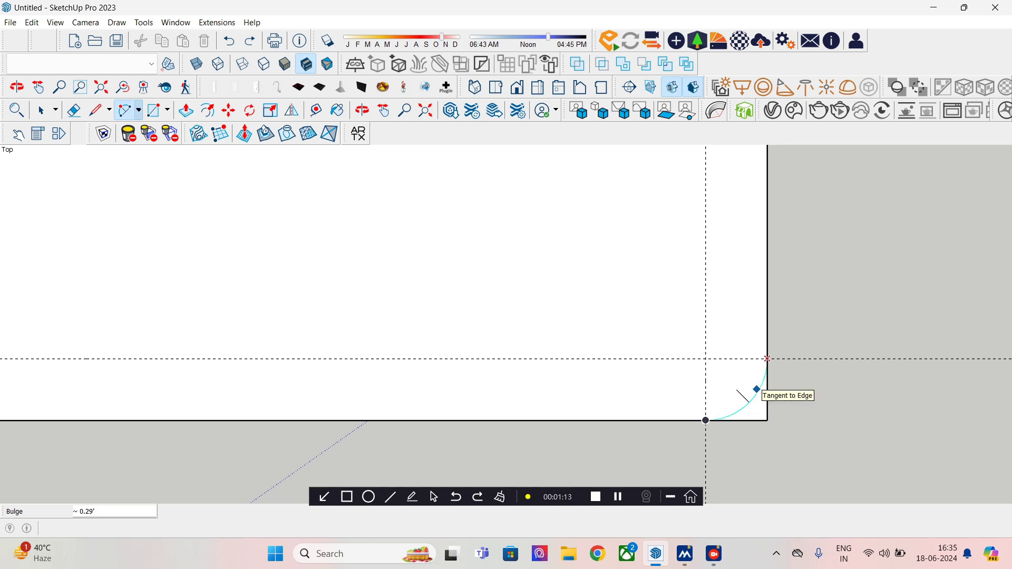
text(0)
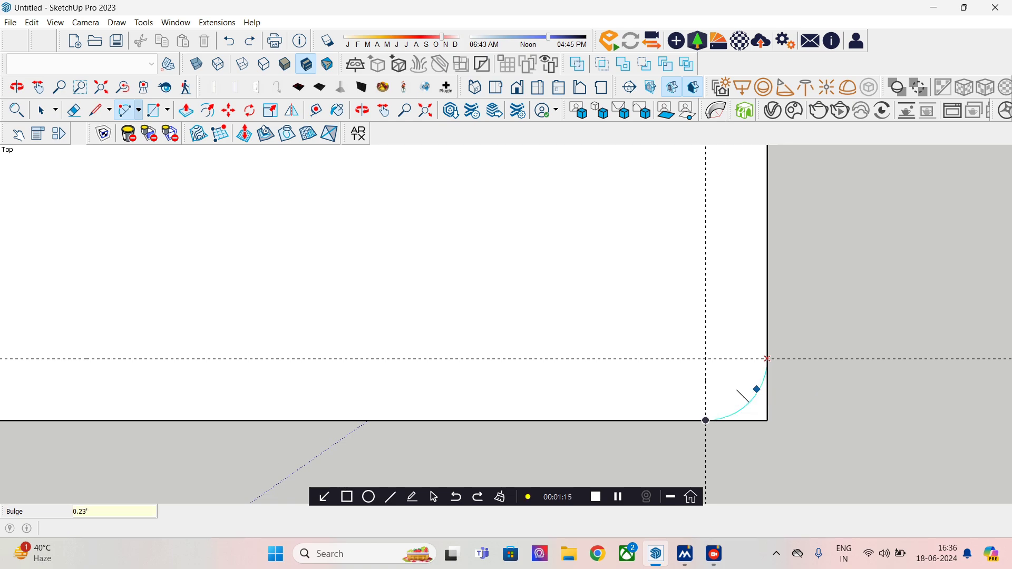
click(756, 389)
Step: Draw a 2 Point Arc with a 0.23' bulge across the rectangle's upper-right corner between the guide intersections
scroll(703, 311, down, 3)
middle_drag(703, 311, 701, 338)
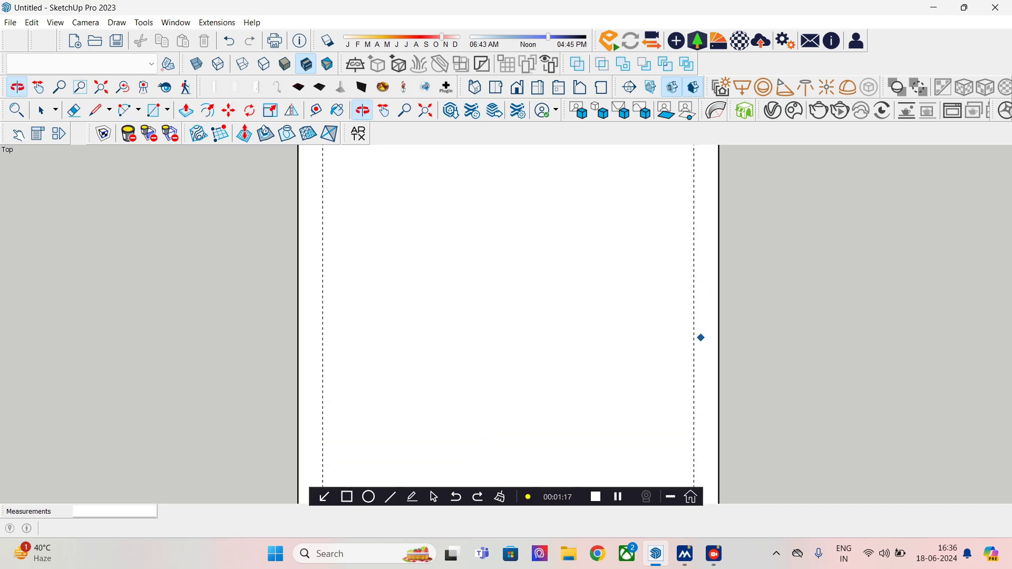
scroll(701, 338, down, 2)
shift+middle_drag(701, 187, 666, 310)
scroll(665, 295, up, 5)
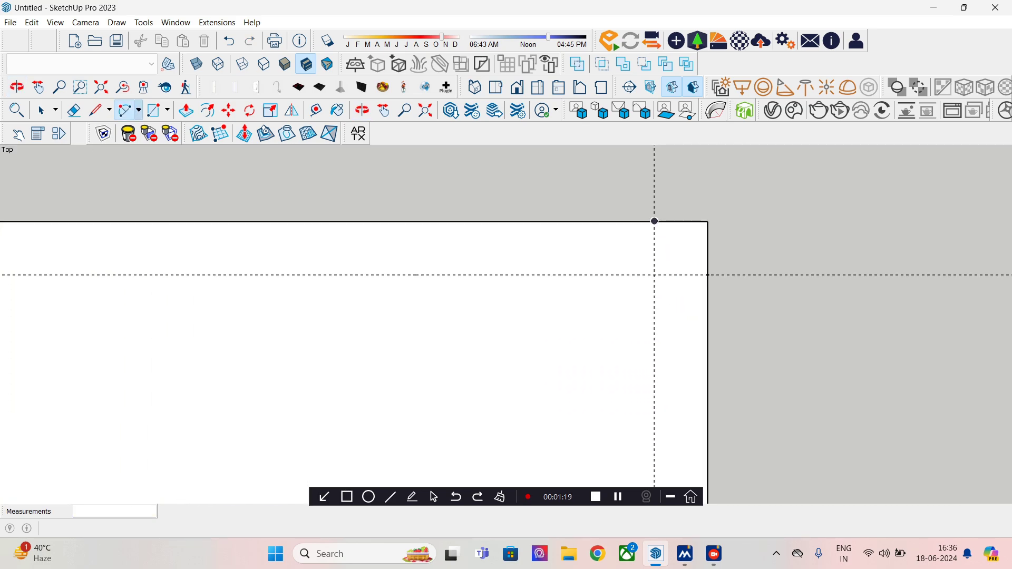
click(655, 221)
click(708, 274)
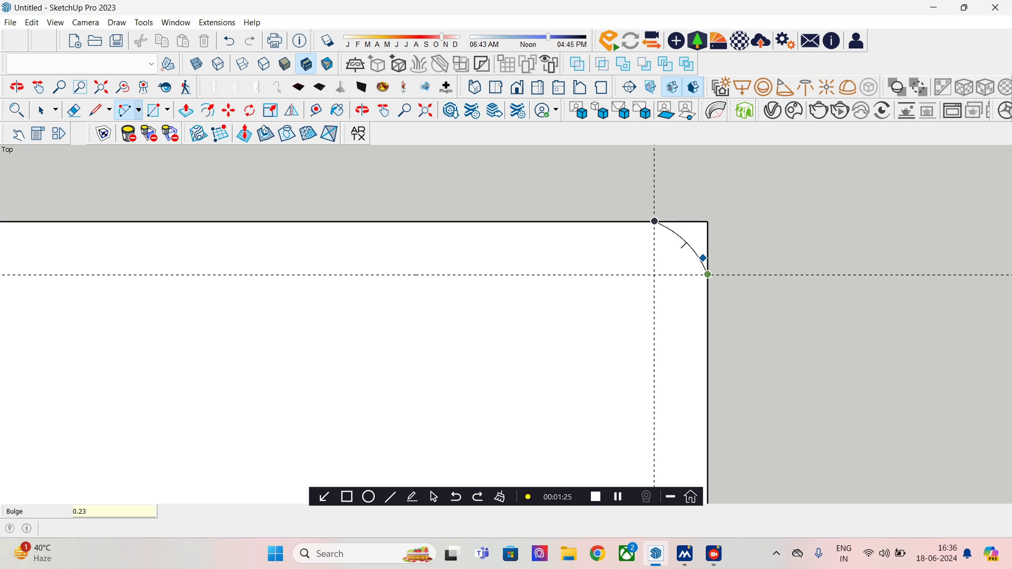
click(701, 248)
Step: Draw a 2 Point Arc with a .23' bulge across the rectangle's upper-left corner between the guide intersections
scroll(463, 309, down, 1)
shift+middle_drag(463, 310, 634, 304)
click(88, 274)
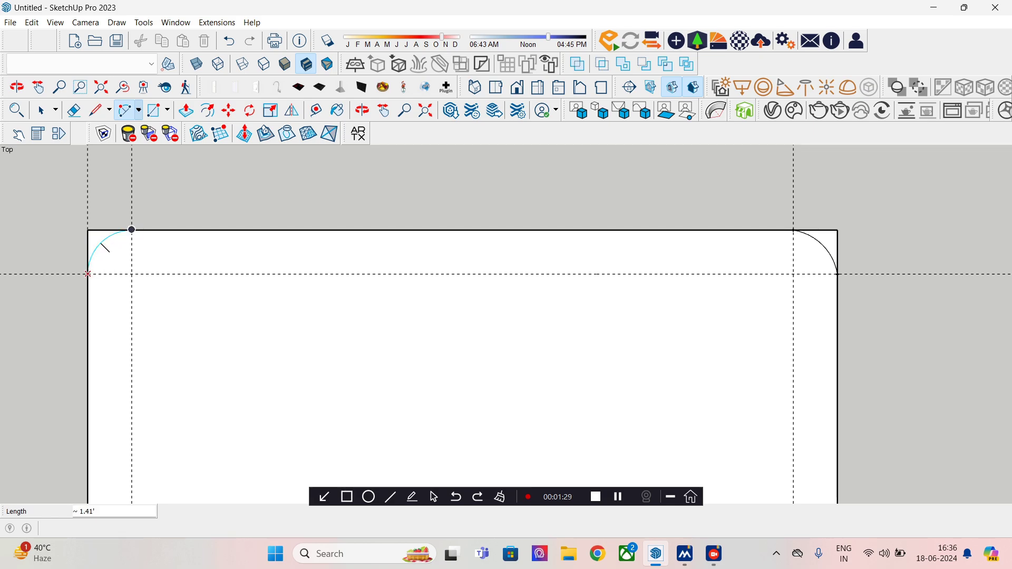
click(132, 230)
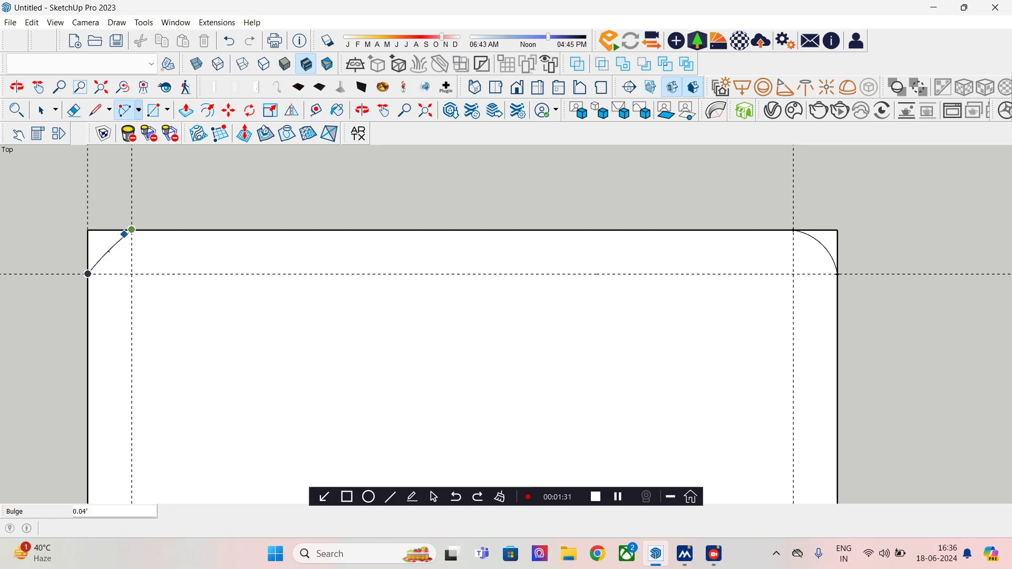
text(.)
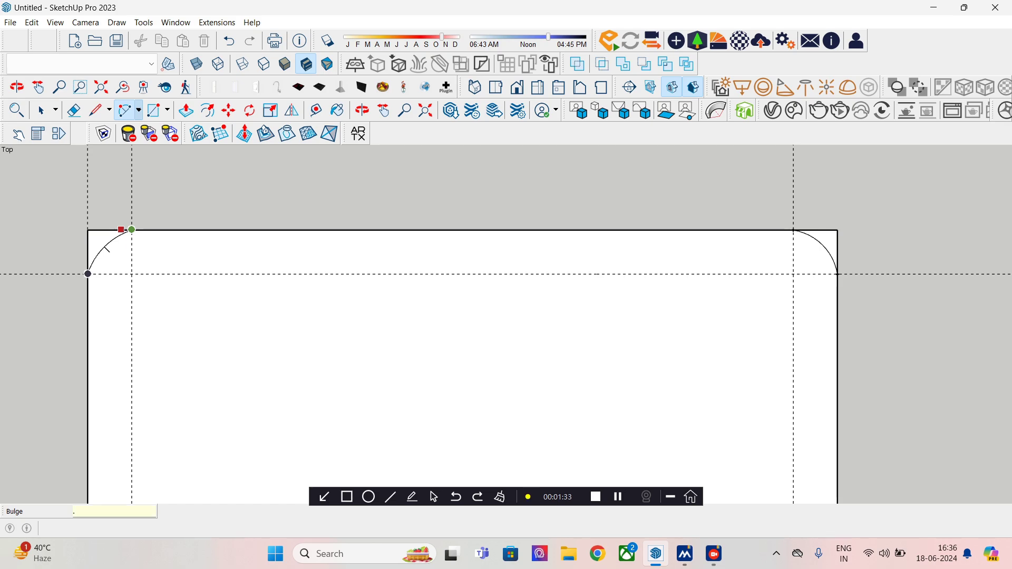
text(23')
key(Return)
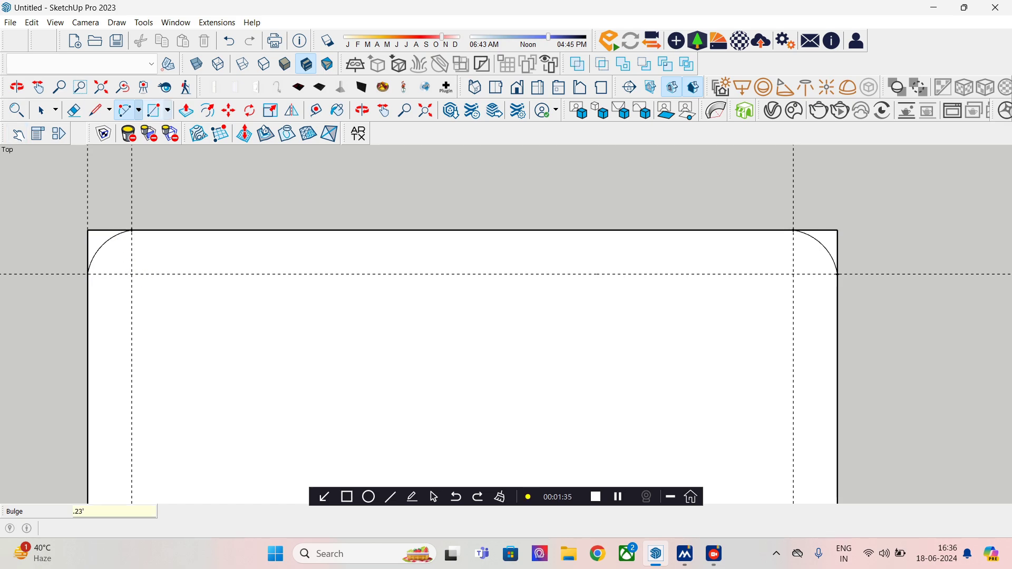
Step: Erase the leftover square edges outside the arcs at the rectangle's two upper corners
key(e)
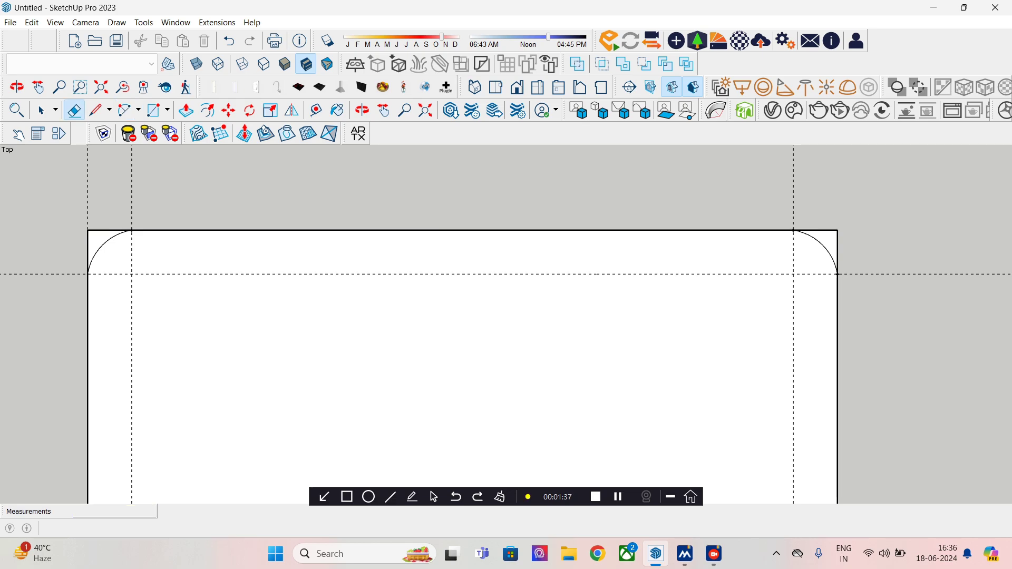
click(110, 230)
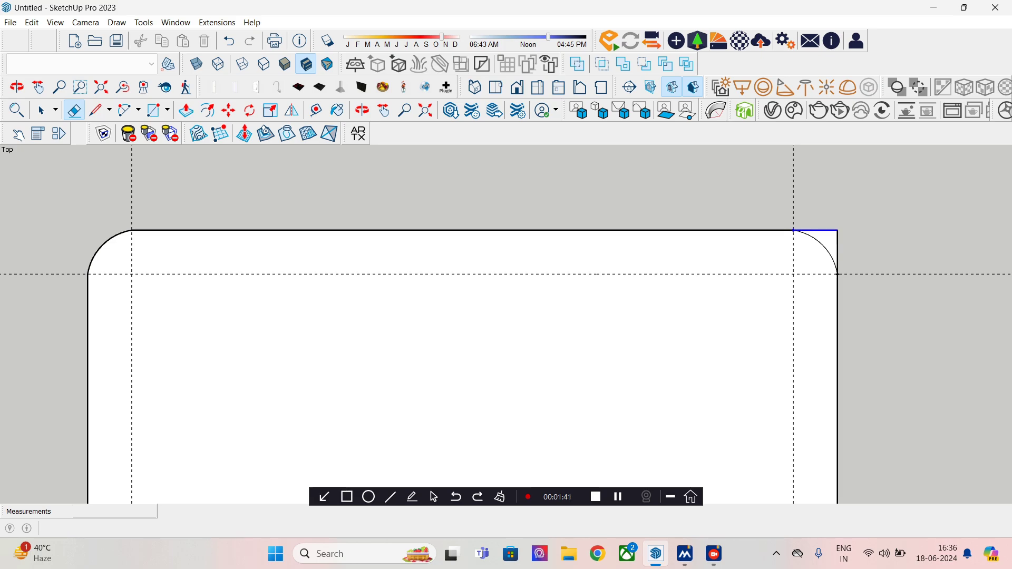
click(815, 230)
Step: Erase the leftover square edges outside the arcs at the rectangle's two lower corners
scroll(770, 227, down, 5)
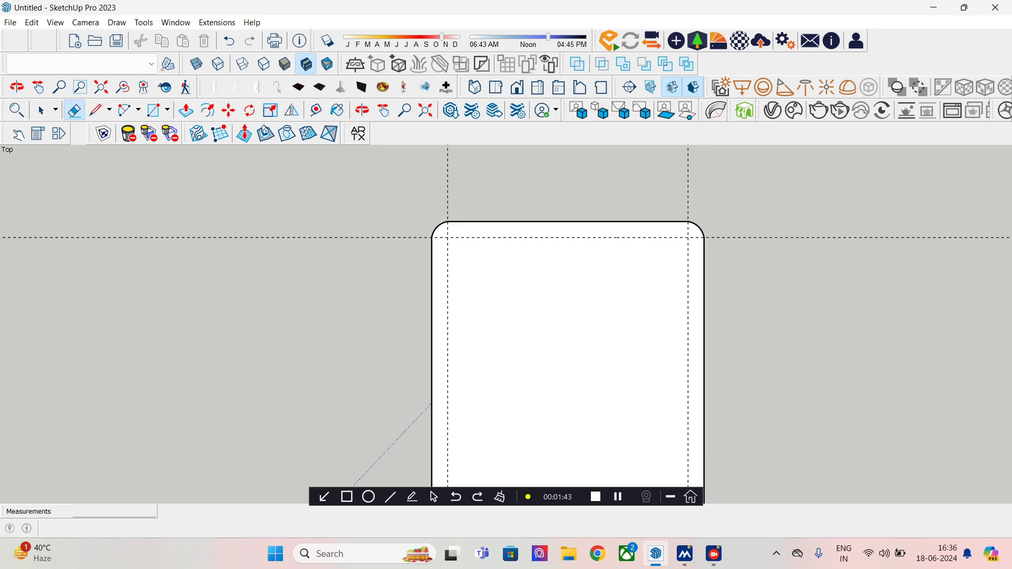
scroll(563, 359, down, 2)
shift+middle_drag(563, 359, 530, 251)
scroll(453, 350, up, 5)
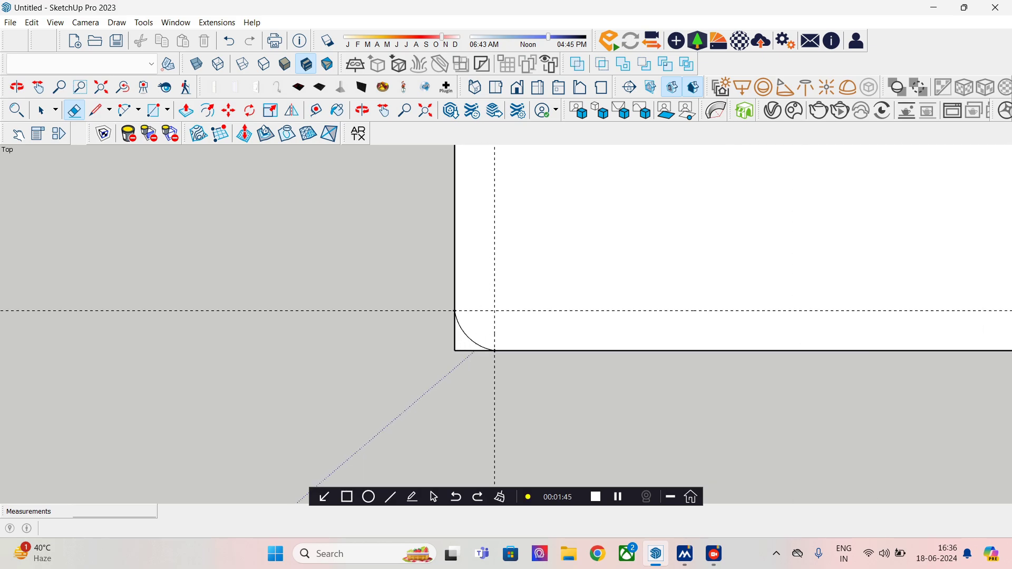
click(455, 332)
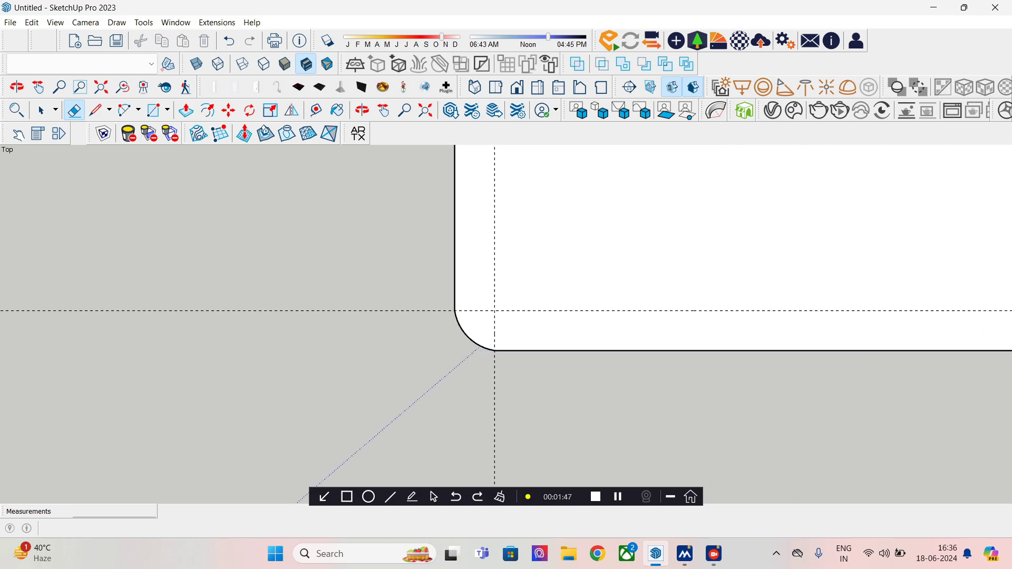
scroll(729, 318, down, 3)
shift+middle_drag(986, 332, 821, 366)
scroll(820, 366, up, 3)
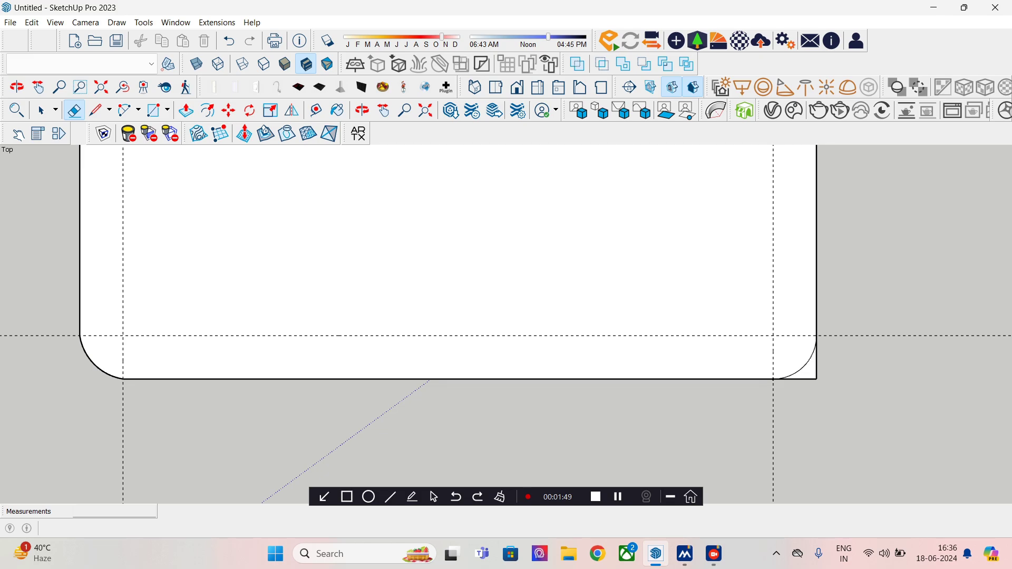
click(817, 364)
click(796, 379)
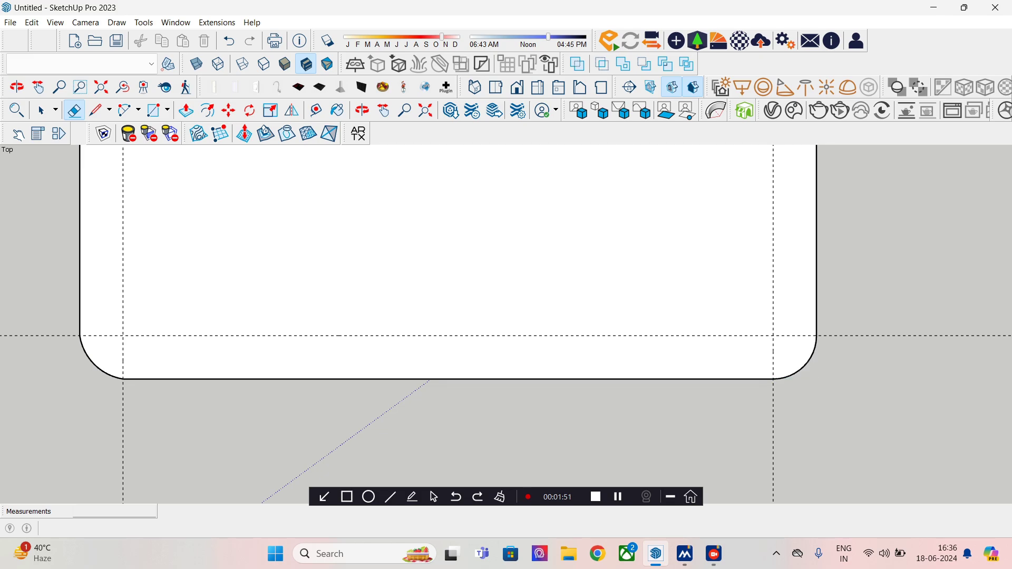
Step: Delete all guides and fit the whole rounded rectangle in the view
scroll(738, 407, down, 4)
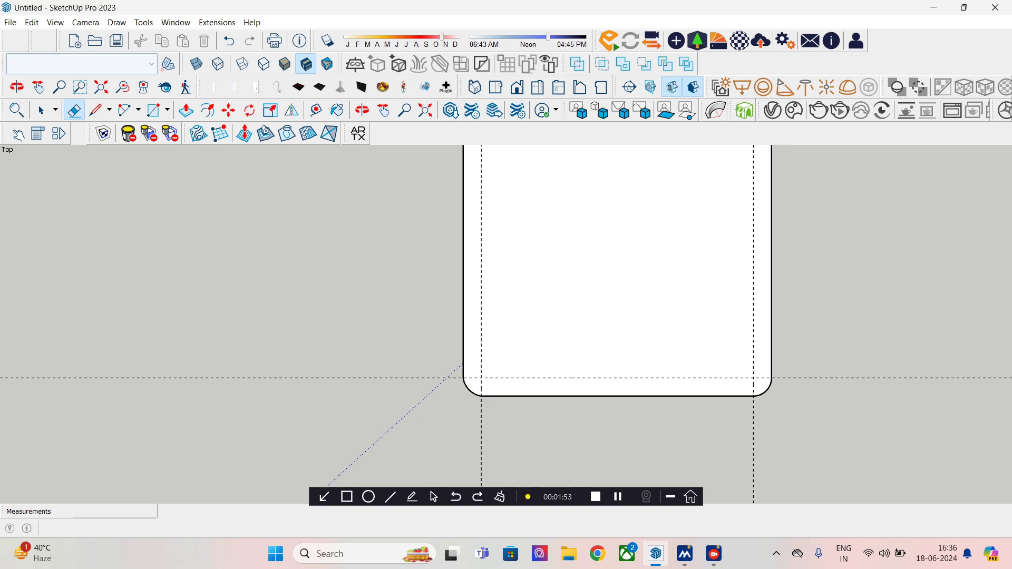
click(31, 23)
click(64, 129)
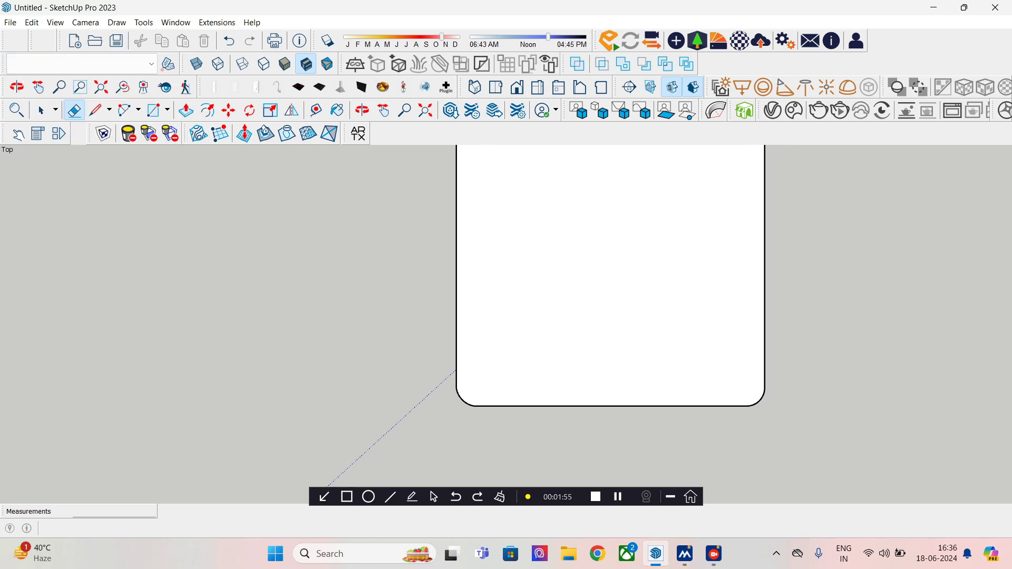
key(shift+z)
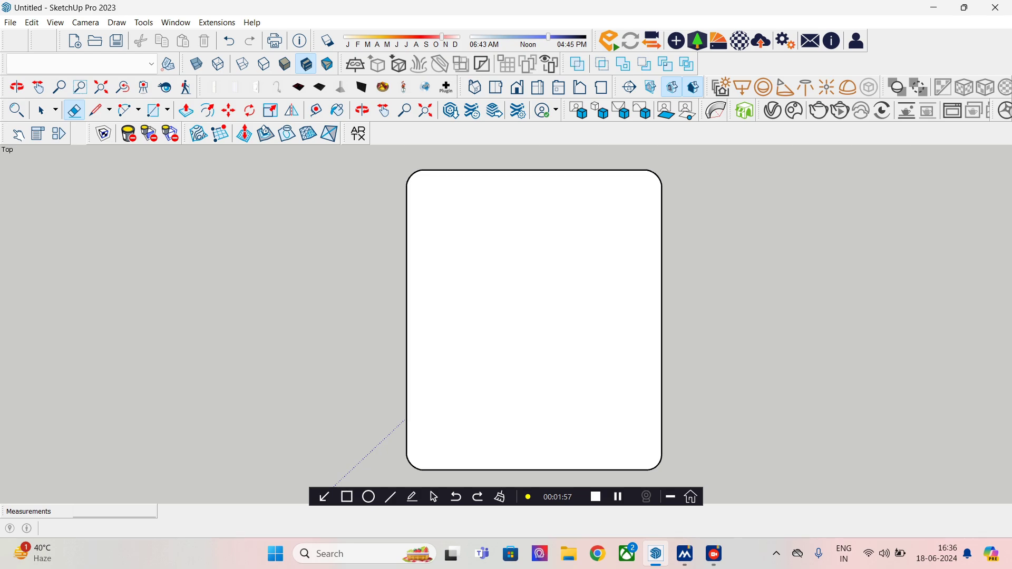
Step: Draw a 2 Point Arc bulging outward from the rectangle's upper edge, starting where the upper-left rounded corner ends
click(124, 111)
scroll(462, 185, up, 2)
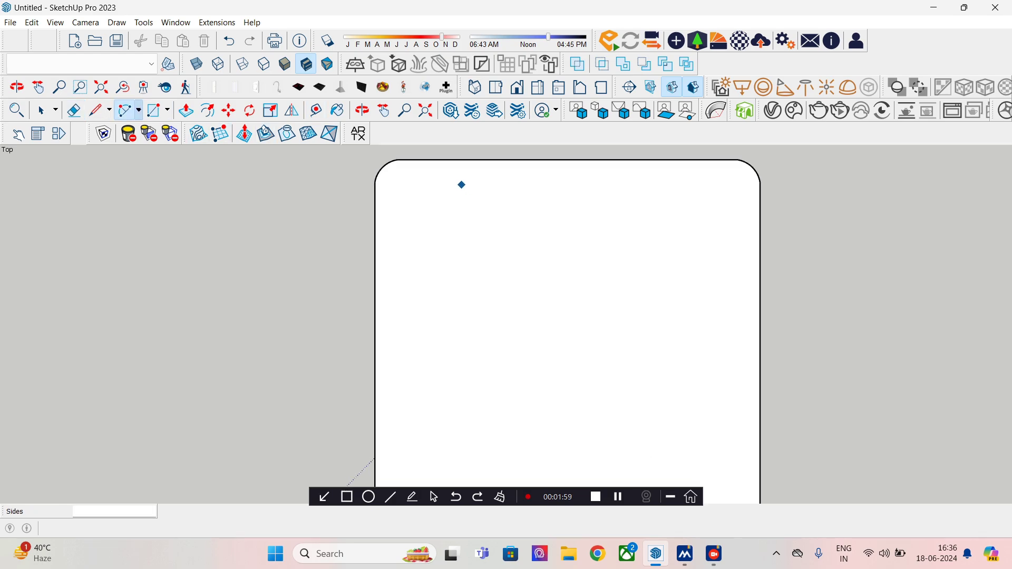
scroll(420, 221, up, 3)
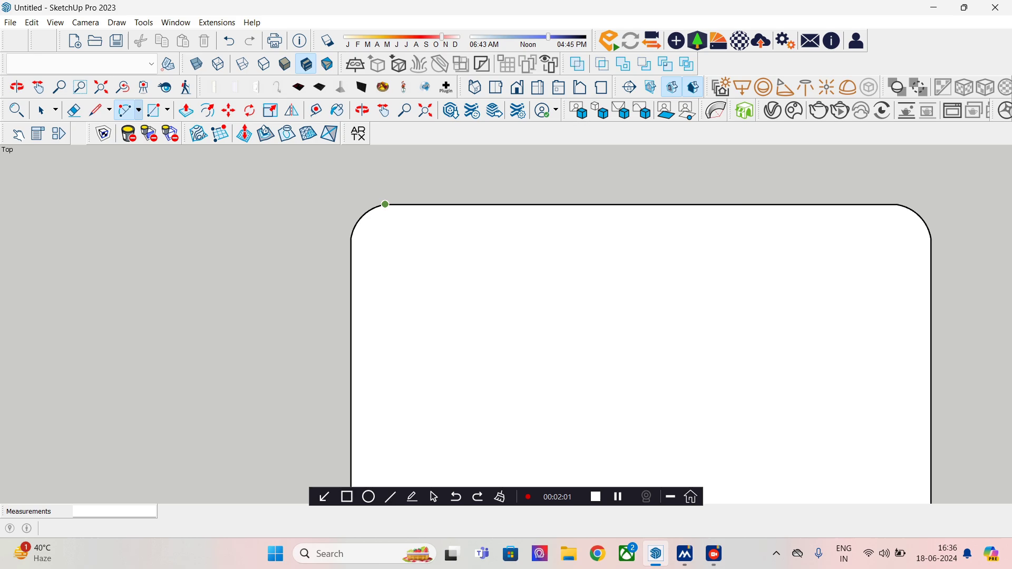
click(385, 204)
click(440, 204)
click(416, 187)
Step: Draw two inward arcs end to end along the upper edge, a 1.00' wide one and a wider one with about 0.92' bulge
click(440, 204)
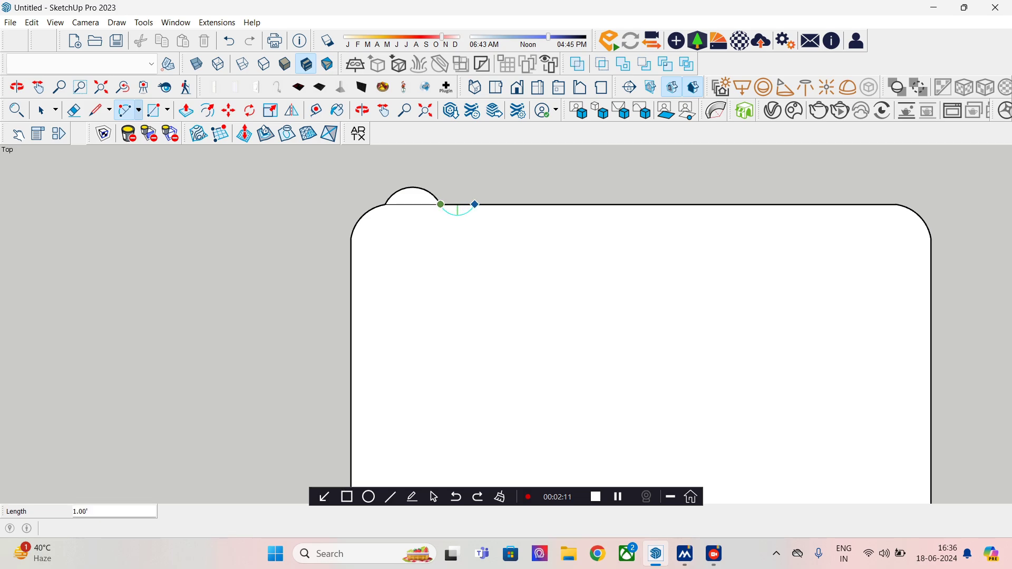
click(474, 204)
click(458, 222)
click(474, 204)
click(547, 204)
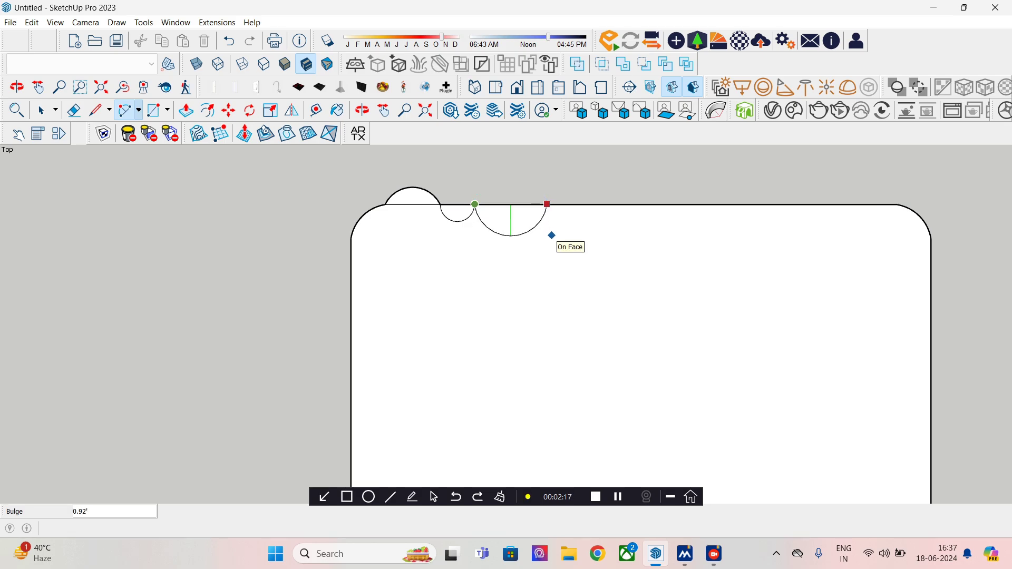
click(551, 235)
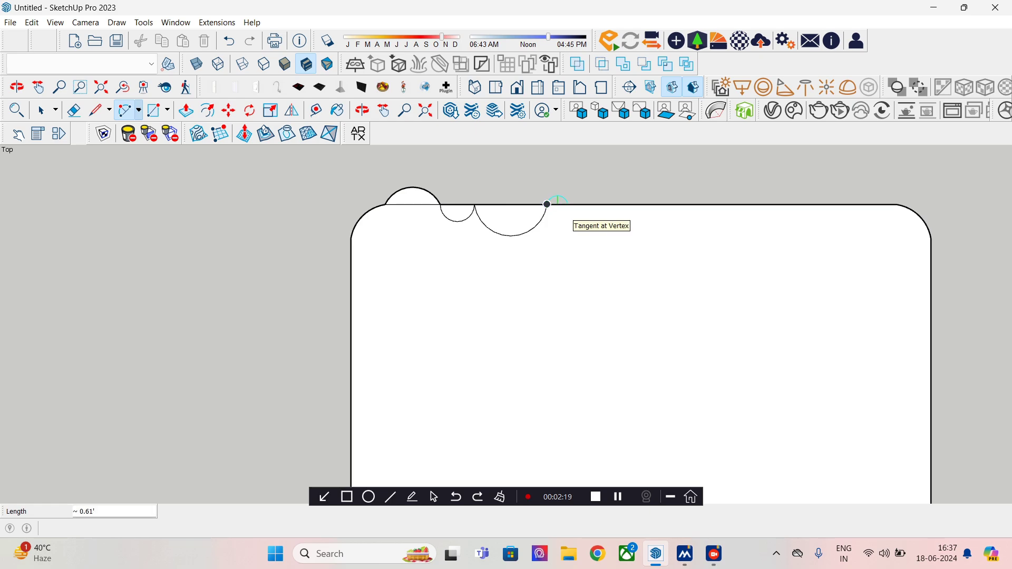
Step: Continue along the upper edge with a small outward arc of 0.50' bulge and a wide inward arc of 1.00' bulge
click(547, 204)
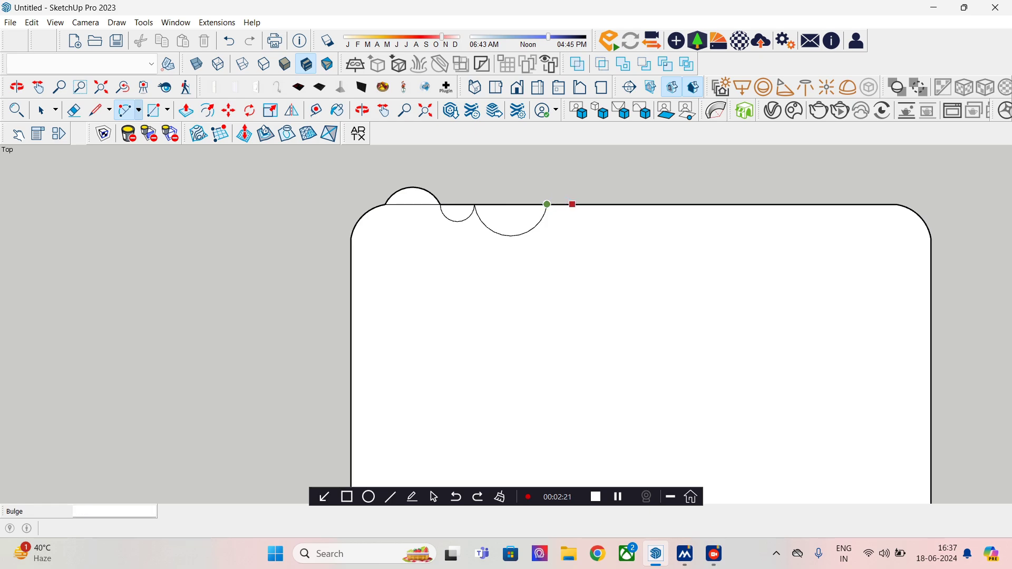
click(560, 187)
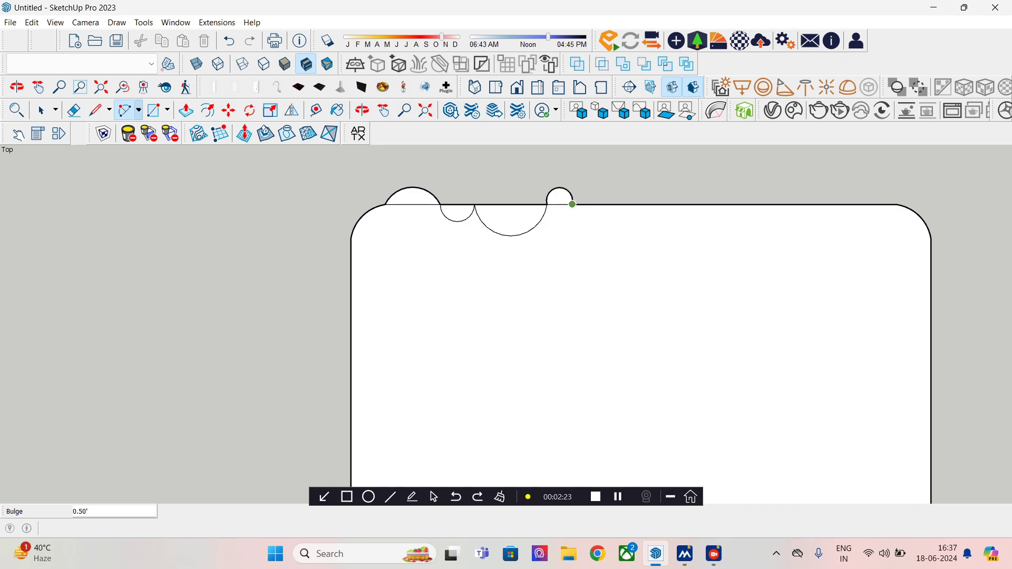
click(572, 204)
click(668, 204)
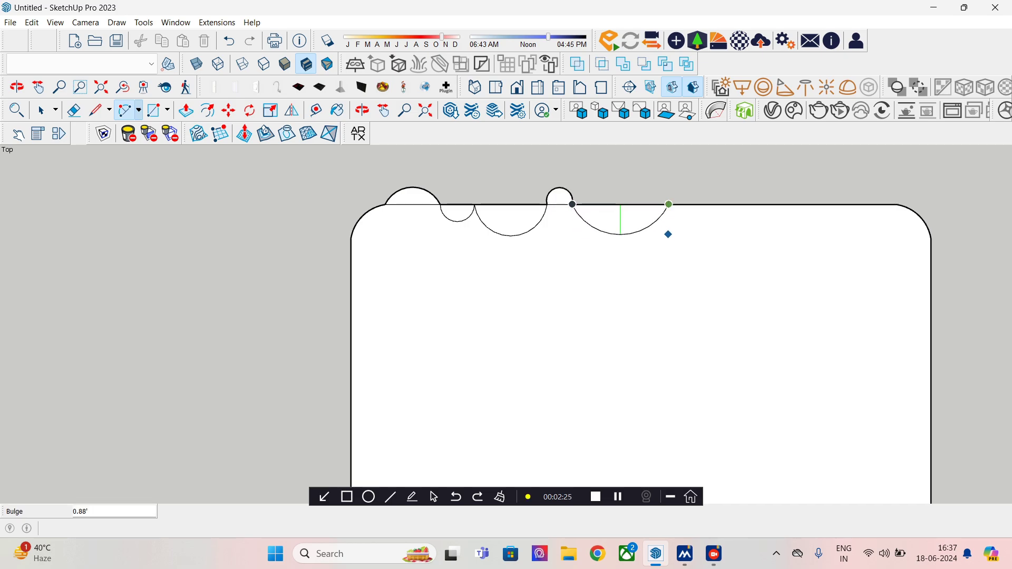
click(671, 238)
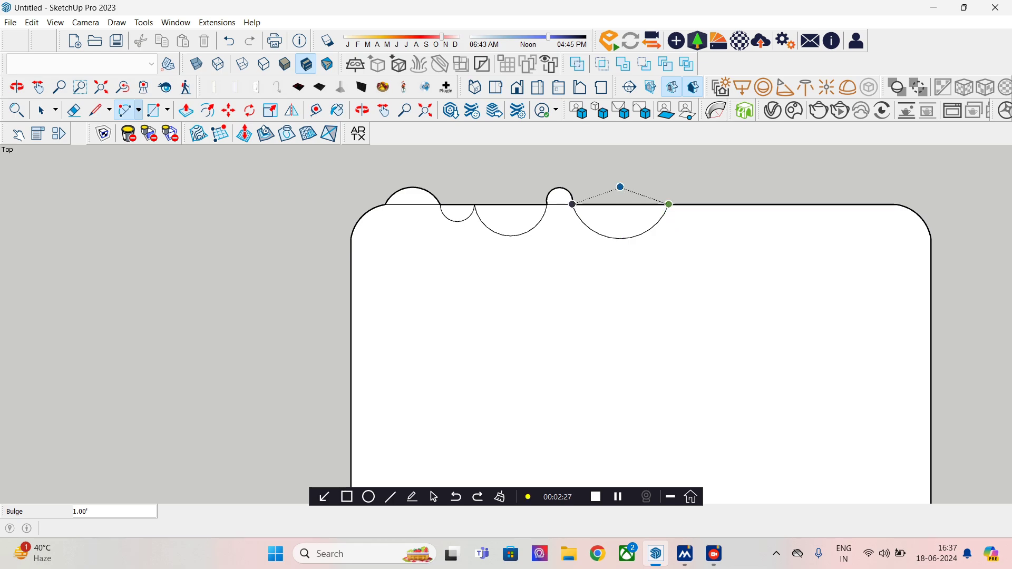
Step: Add a small inward arc about 1' wide directly after the wide inward arc on the upper edge
click(668, 204)
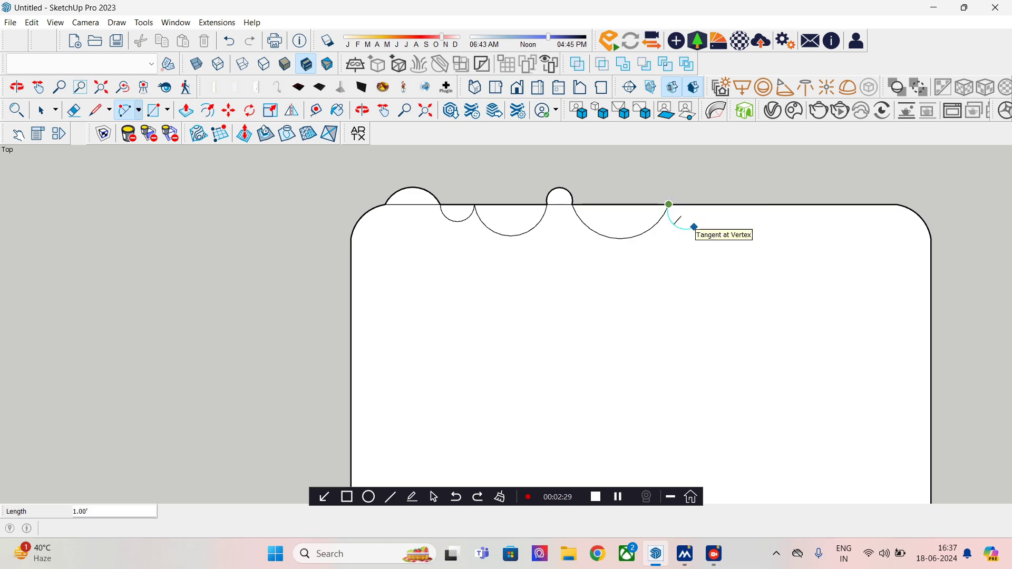
click(702, 204)
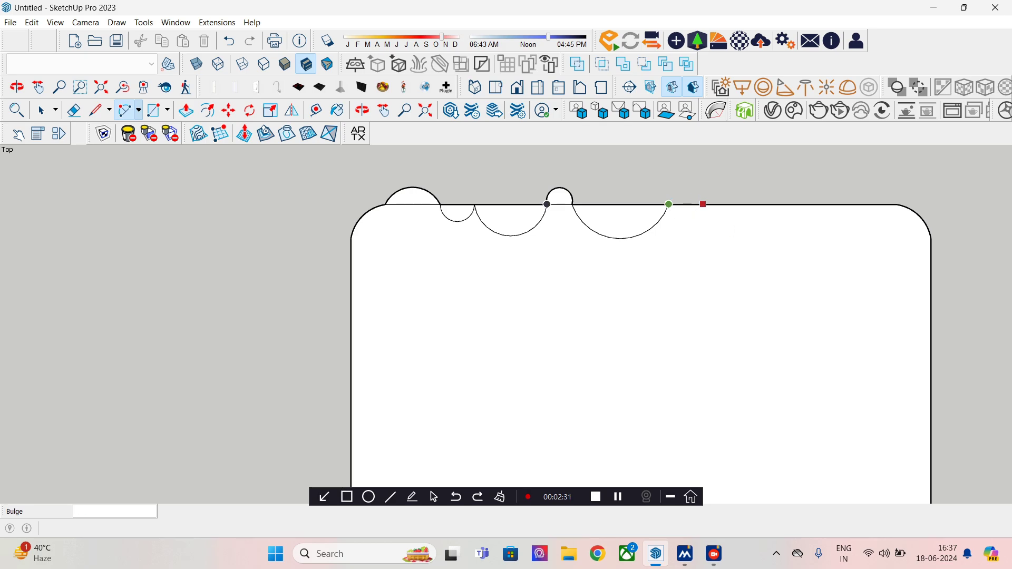
click(685, 219)
click(703, 204)
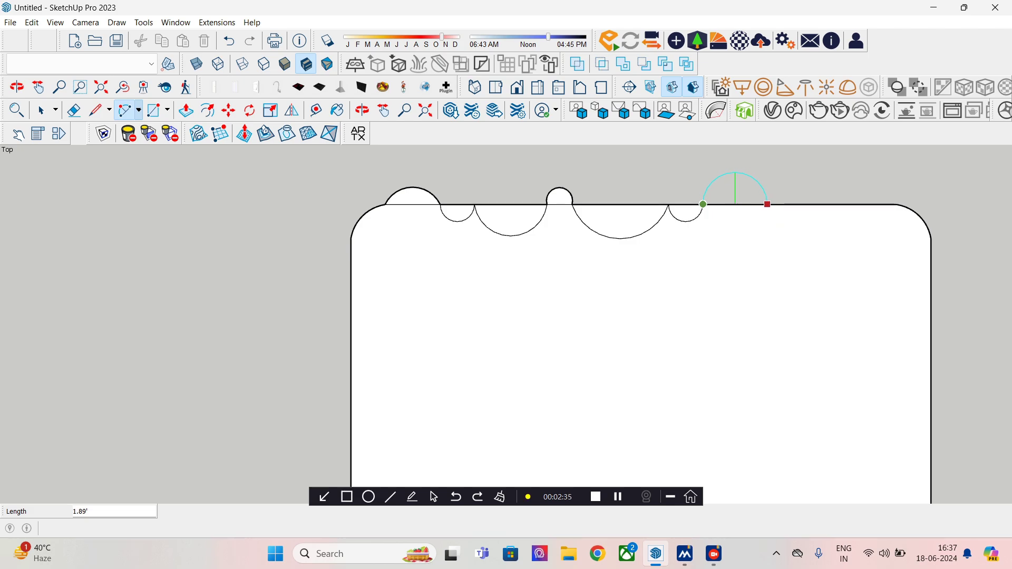
click(736, 204)
key(Escape)
Step: Draw an outward arc with about 0.53' bulge after the small inward arc, followed by one more inward arc on the upper edge
click(703, 204)
click(751, 204)
click(728, 186)
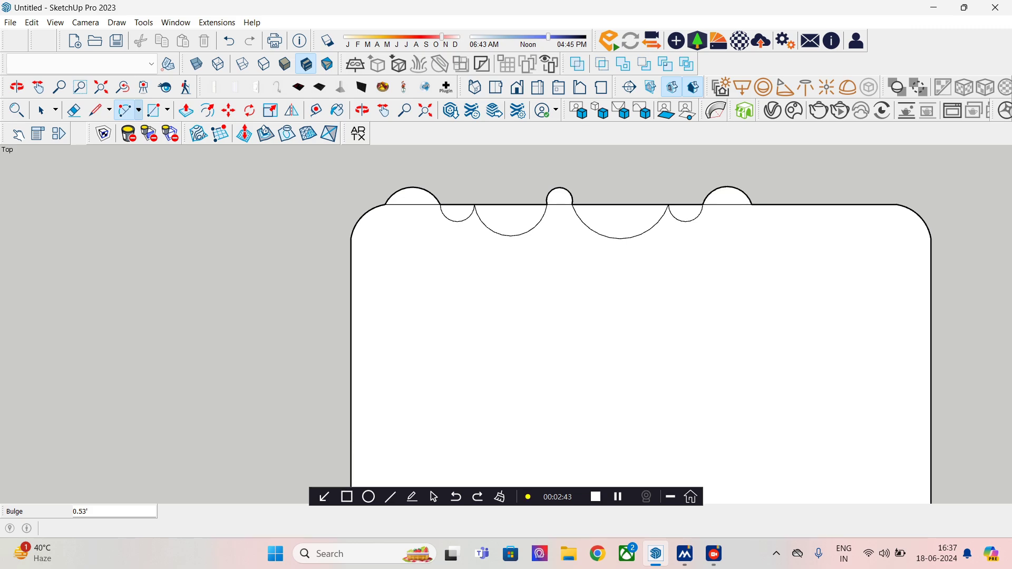
click(752, 204)
click(787, 204)
click(793, 228)
Step: Draw shallow inner arcs between the endpoints of the first outward bump, with about 0.24' bulge, and of the small middle bump
click(96, 110)
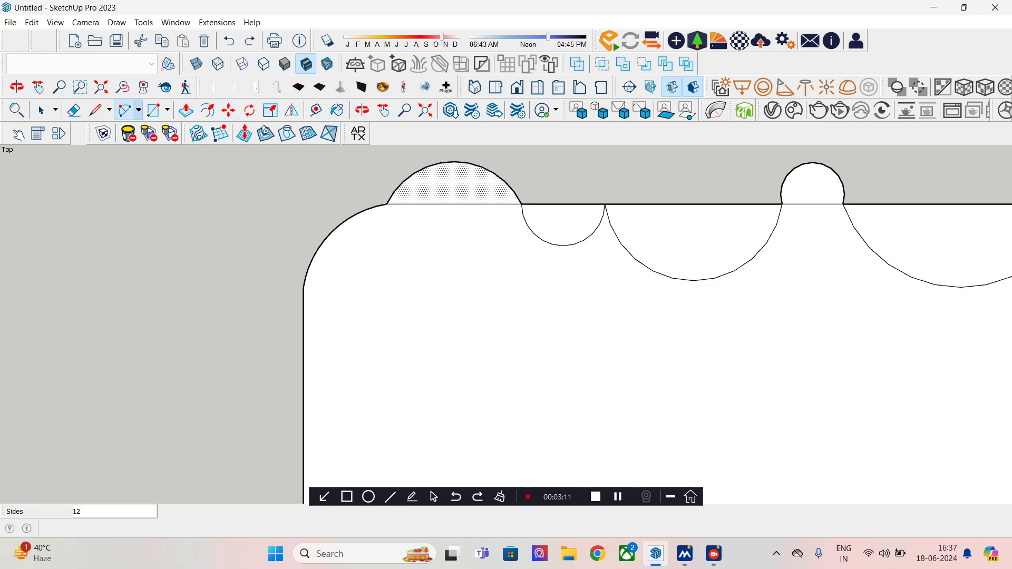
click(386, 203)
click(522, 203)
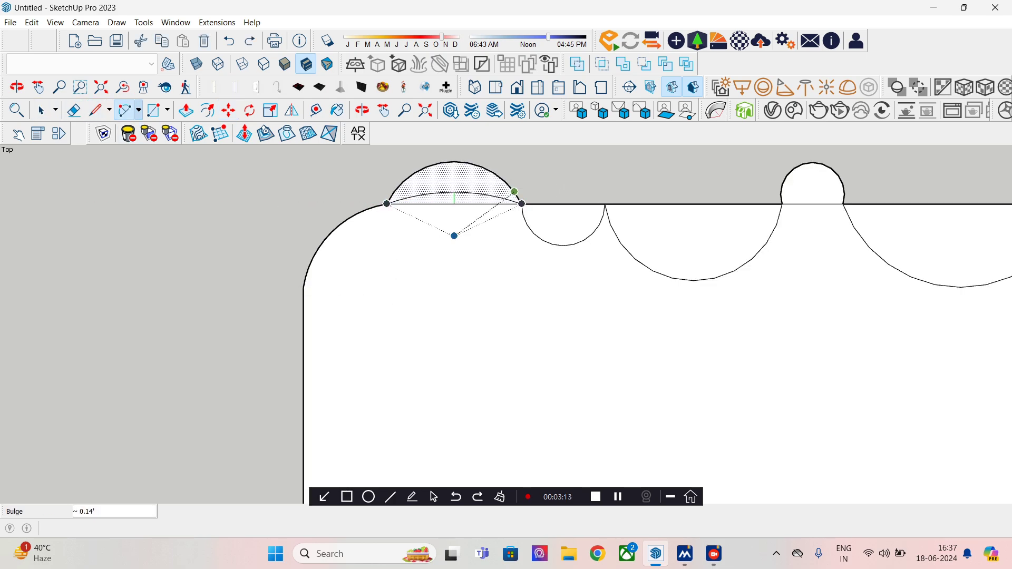
click(512, 193)
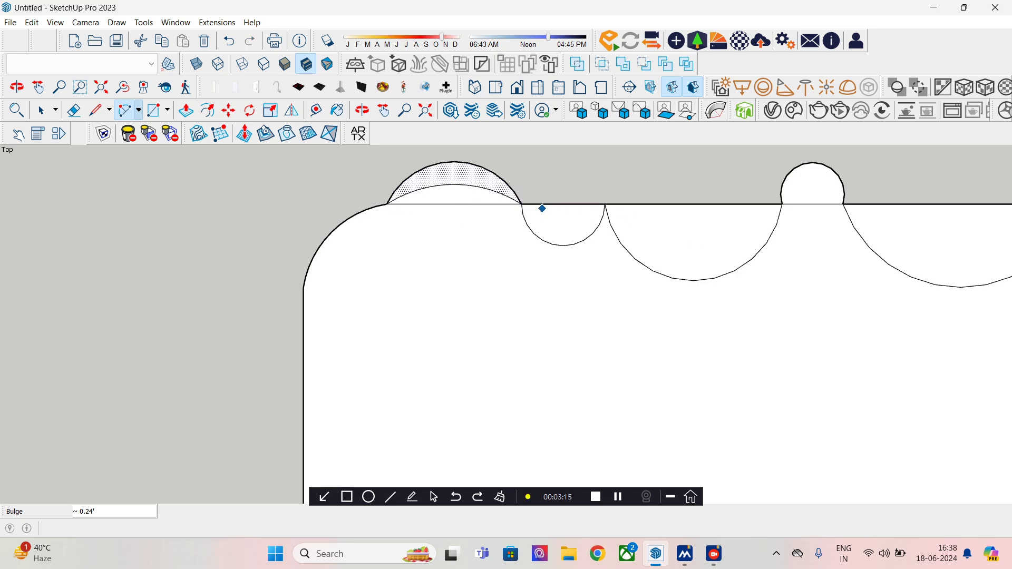
click(782, 204)
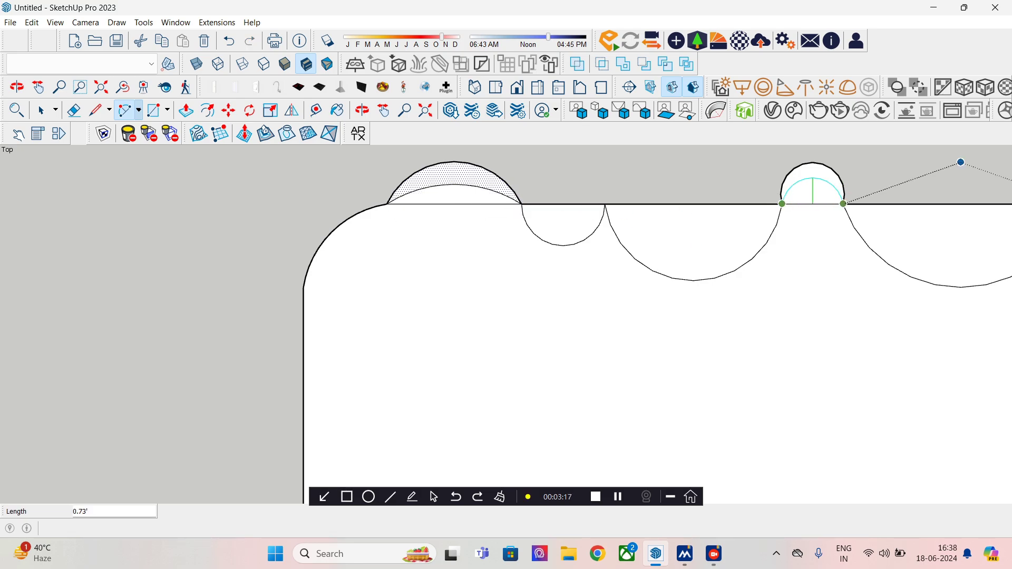
click(844, 203)
click(830, 190)
Step: Draw a shallow inner arc between the endpoints of the third outward bump on the upper edge
shift+middle_drag(867, 206, 658, 215)
scroll(657, 215, down, 2)
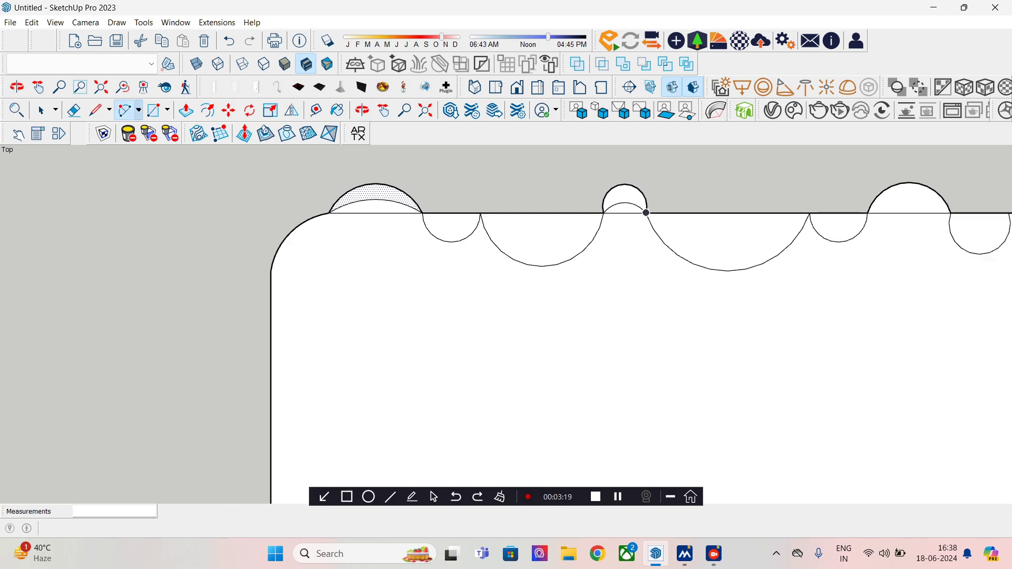
click(867, 212)
click(950, 212)
scroll(951, 212, down, 1)
shift+middle_drag(950, 213, 748, 209)
scroll(720, 209, up, 1)
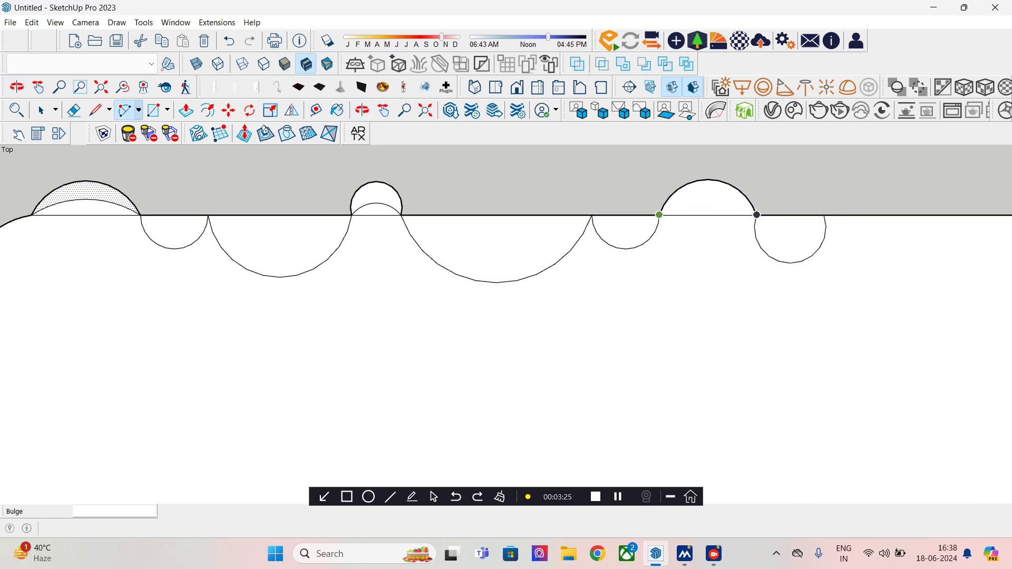
click(752, 210)
Step: Extrude the crescent face of the first outward bump upward 10' with Push/Pull
scroll(824, 226, down, 1)
shift+middle_drag(824, 226, 779, 230)
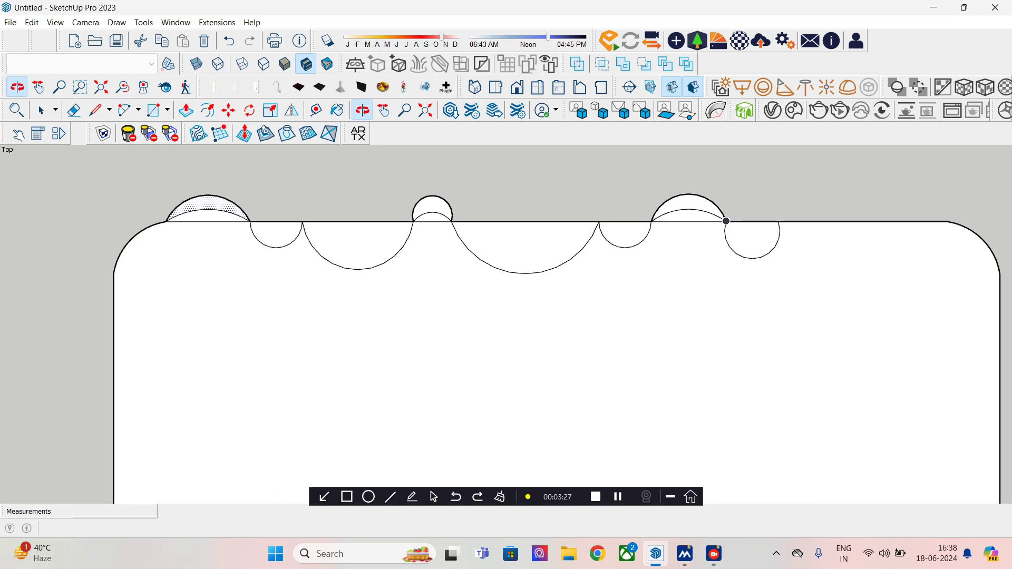
key(space)
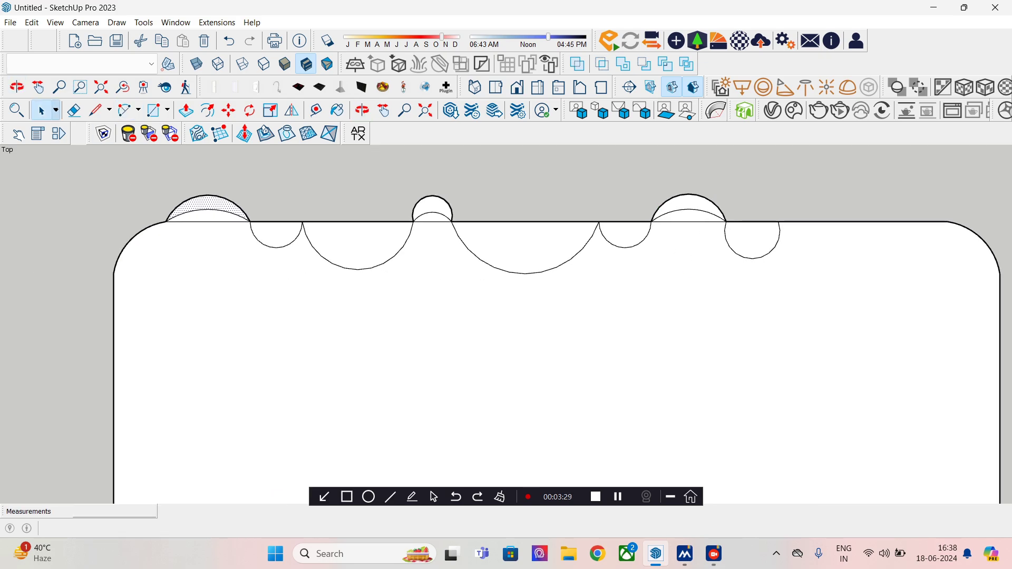
middle_drag(532, 337, 533, 258)
click(186, 110)
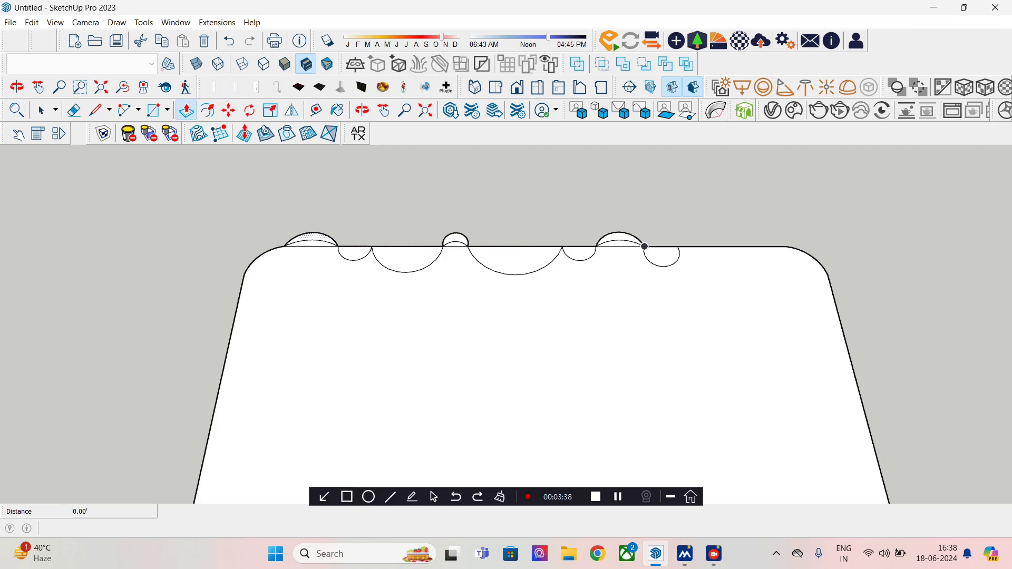
click(319, 232)
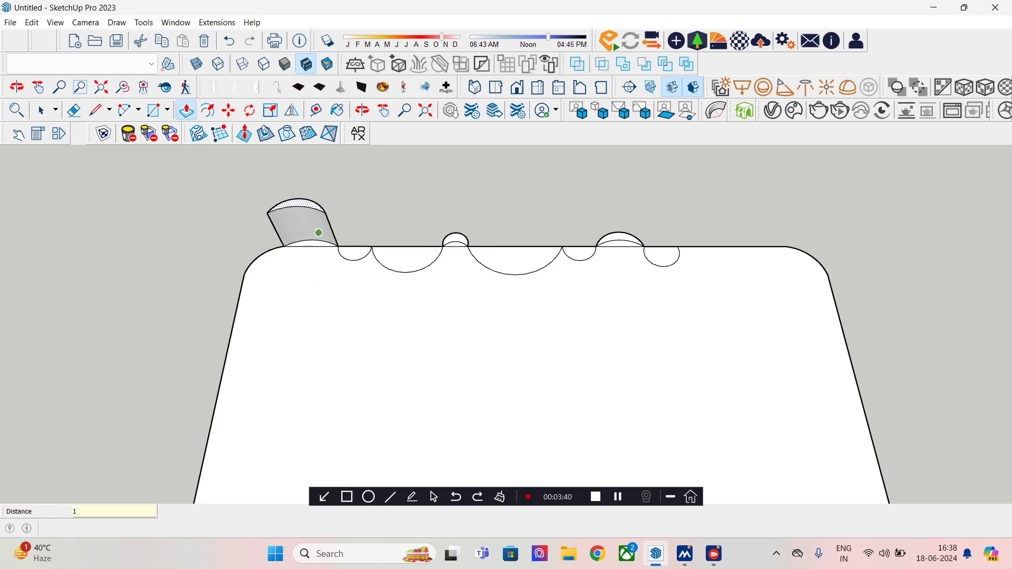
key(Return)
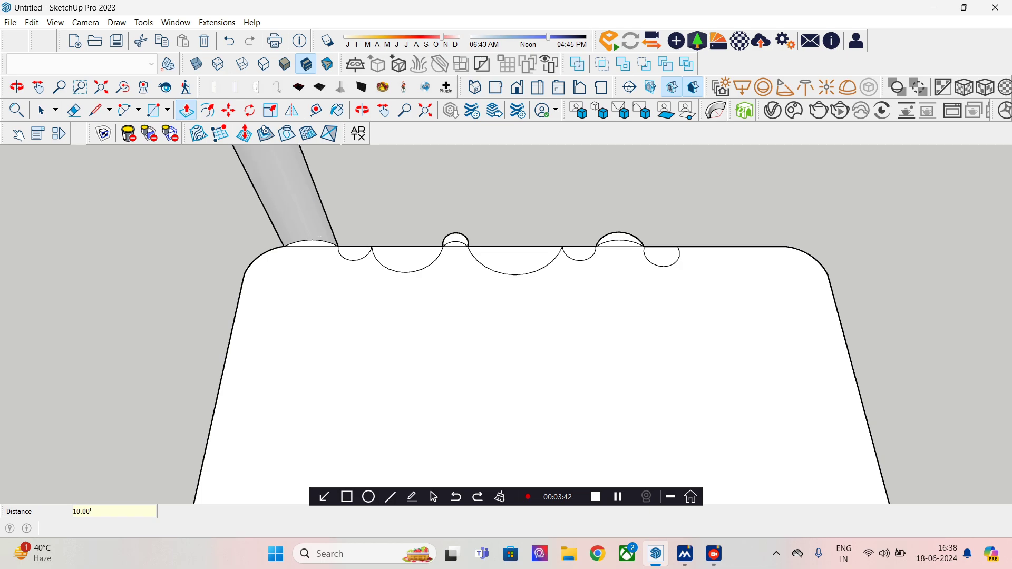
Step: Repeat the 10' extrusion on the seven remaining inward arc and crescent faces along the upper edge
double_click(355, 254)
double_click(407, 258)
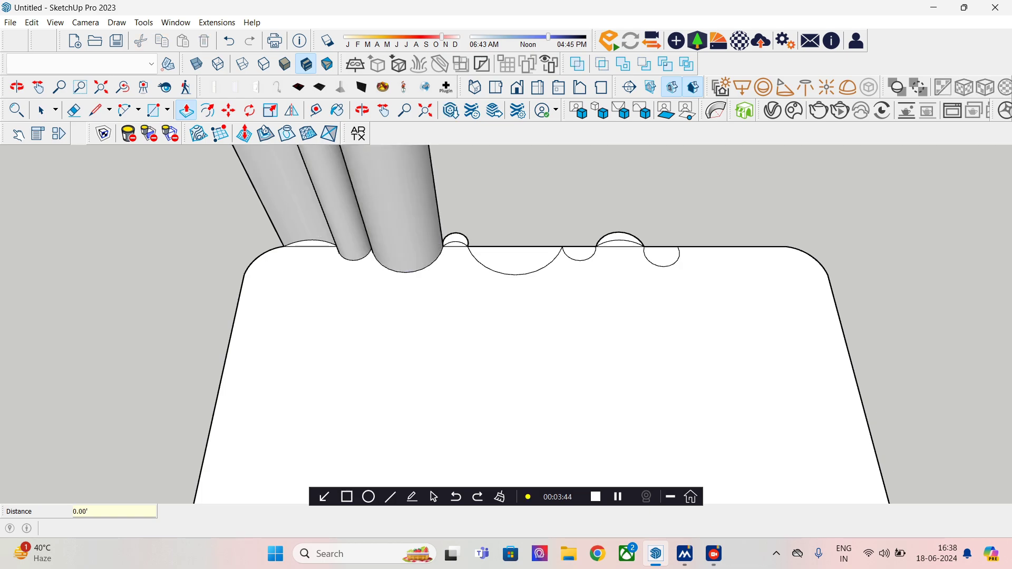
double_click(456, 241)
double_click(514, 259)
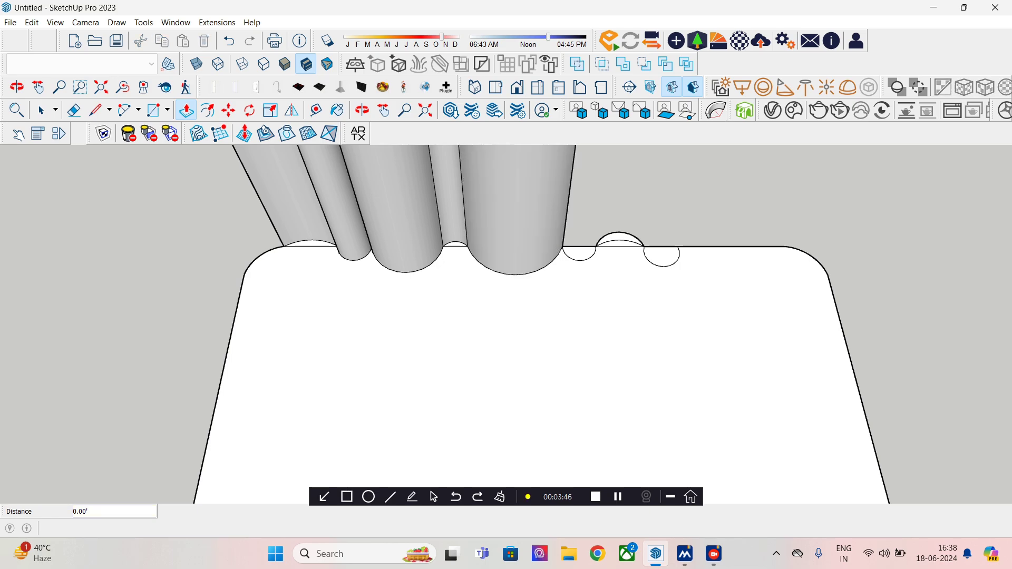
double_click(579, 253)
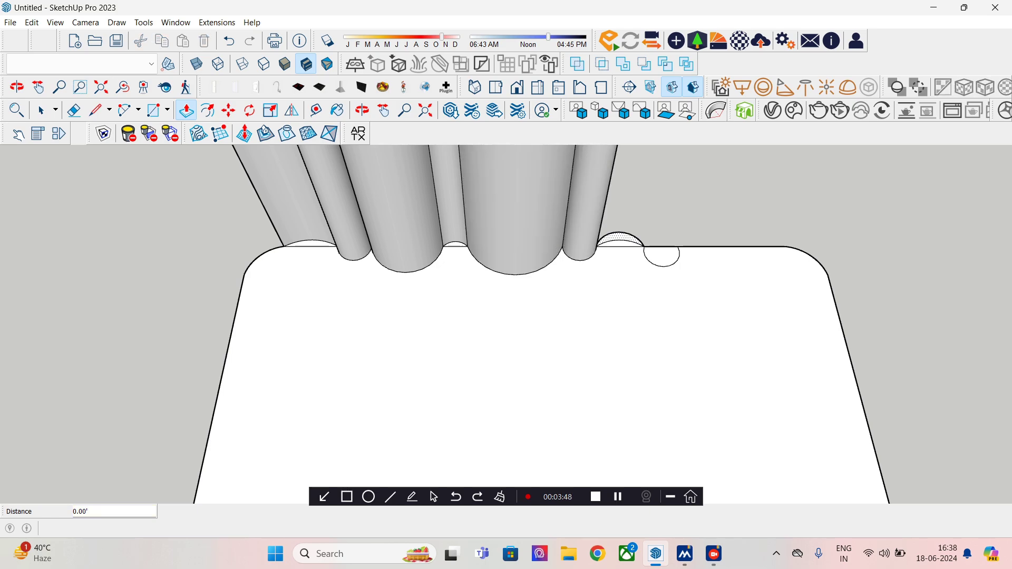
scroll(621, 236, up, 1)
click(621, 238)
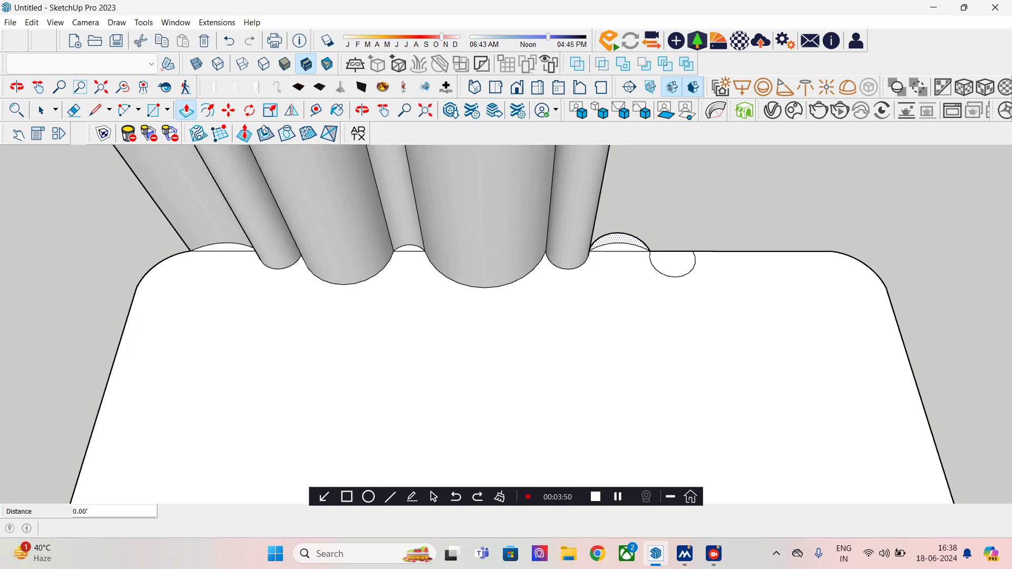
double_click(621, 239)
double_click(675, 264)
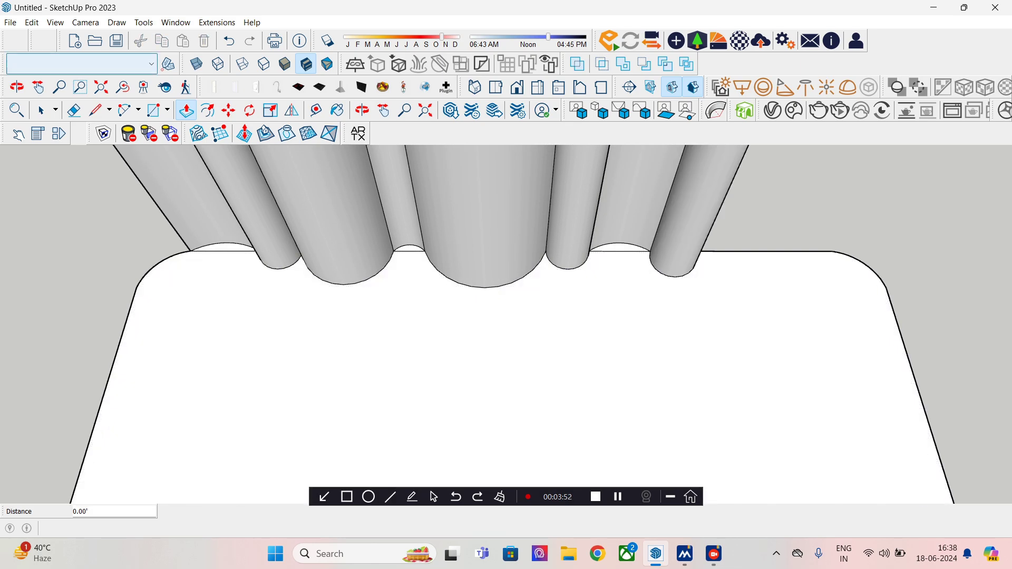
Step: Erase the straight edges left behind the extruded arcs and offset the base face's outline inward by 9"
click(74, 109)
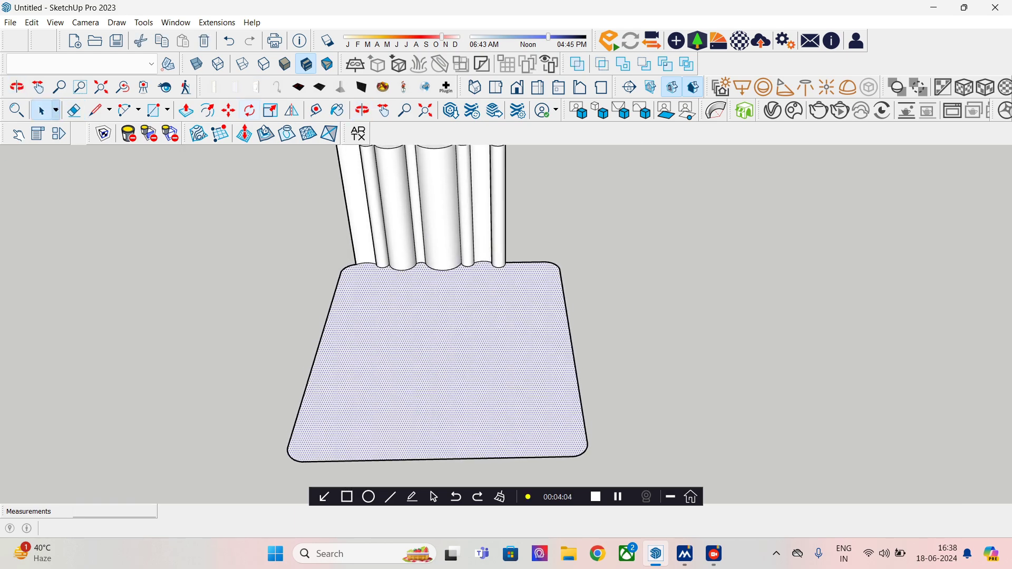
key(f)
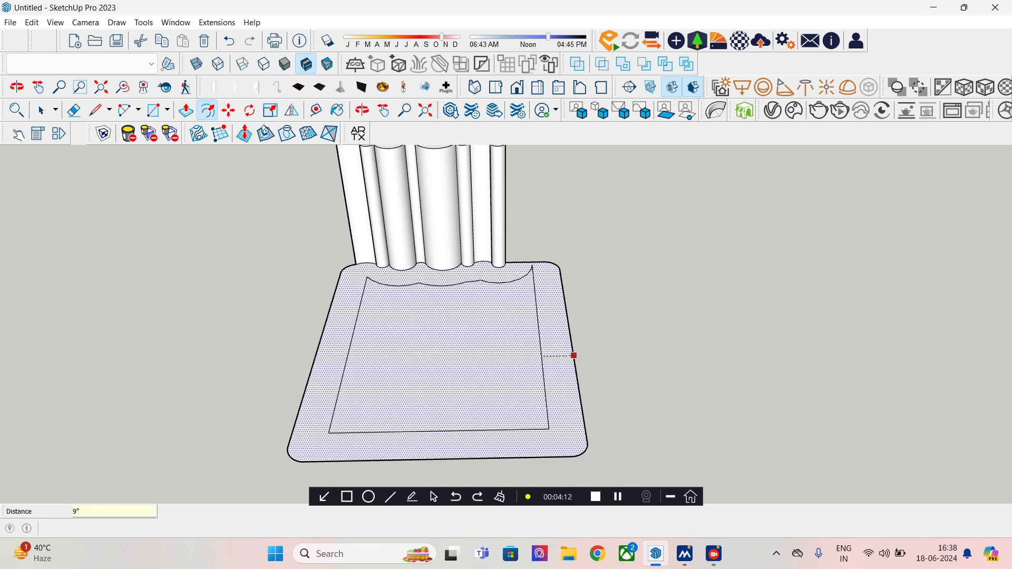
text(9")
key(Return)
key(space)
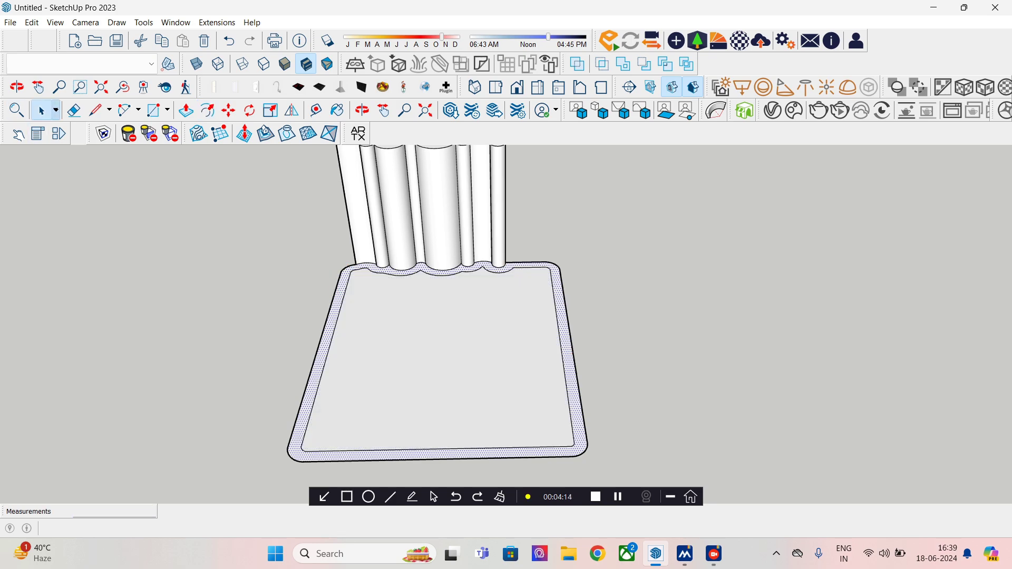
Step: Select the base's border and inner faces together and copy them about 20' to the side of the original
shift+click(441, 358)
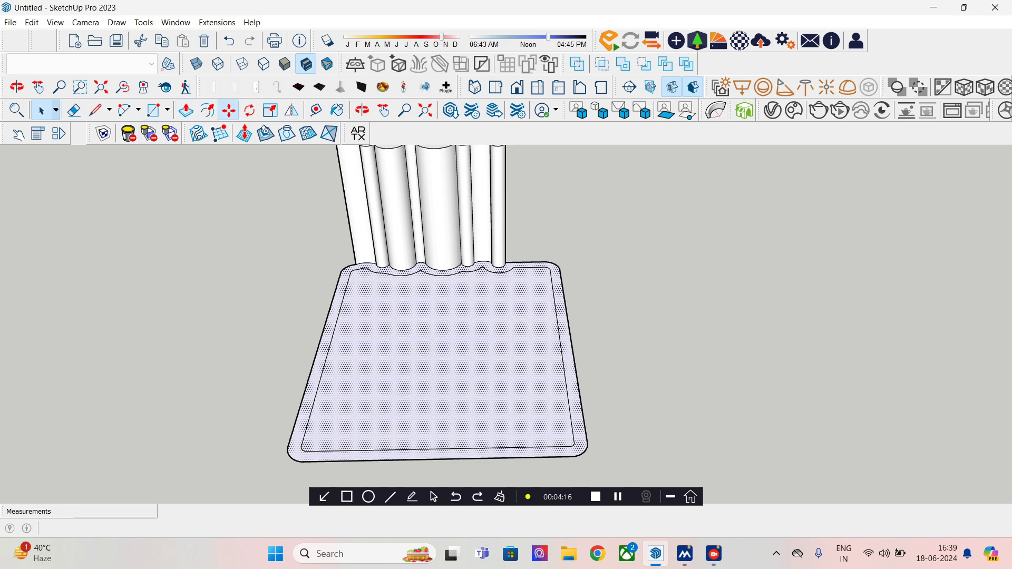
key(p)
key(ctrl)
click(441, 364)
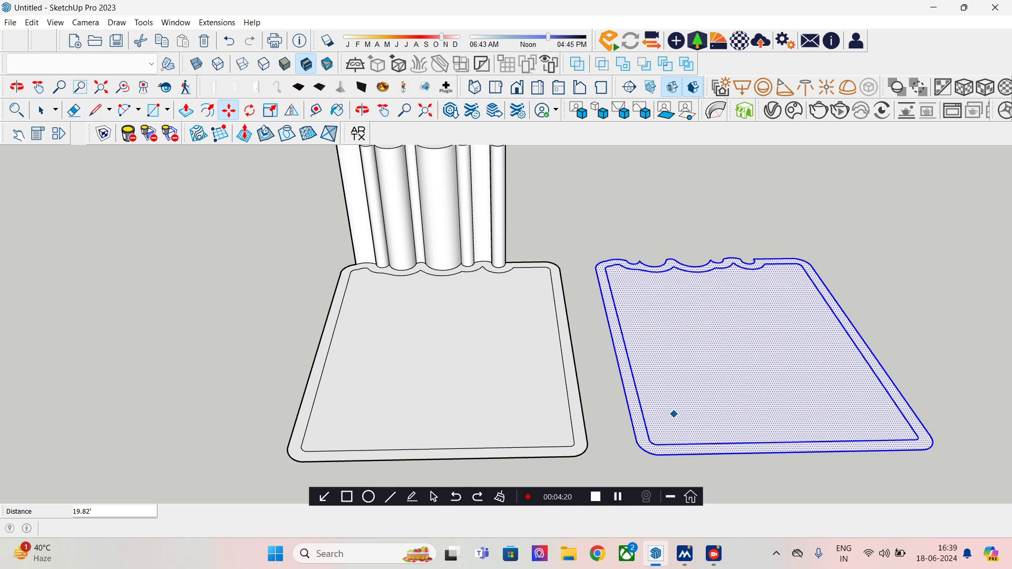
key(p)
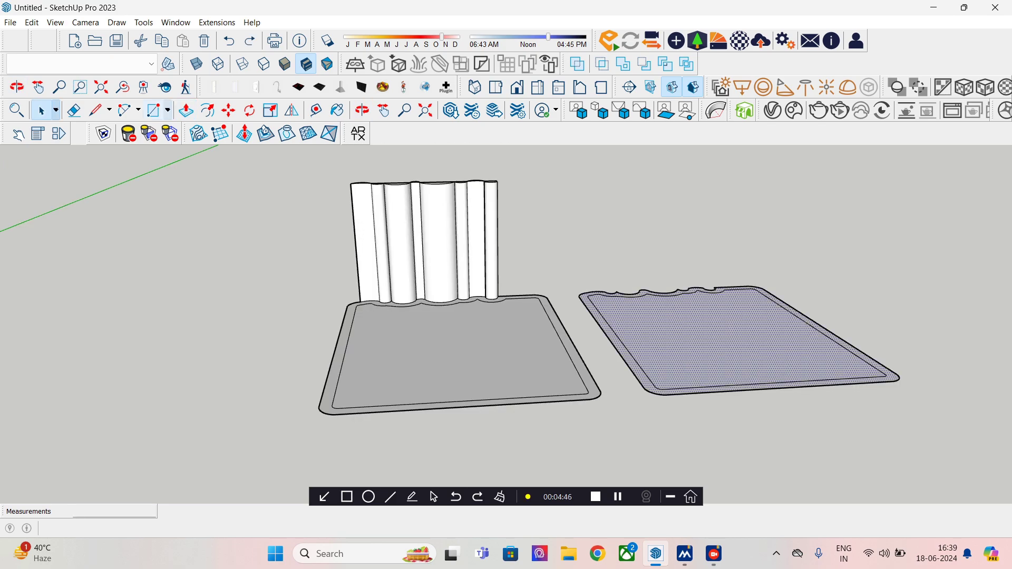
Step: Extrude the copied base's inner face and border face upward by 6" with Push/Pull
click(186, 110)
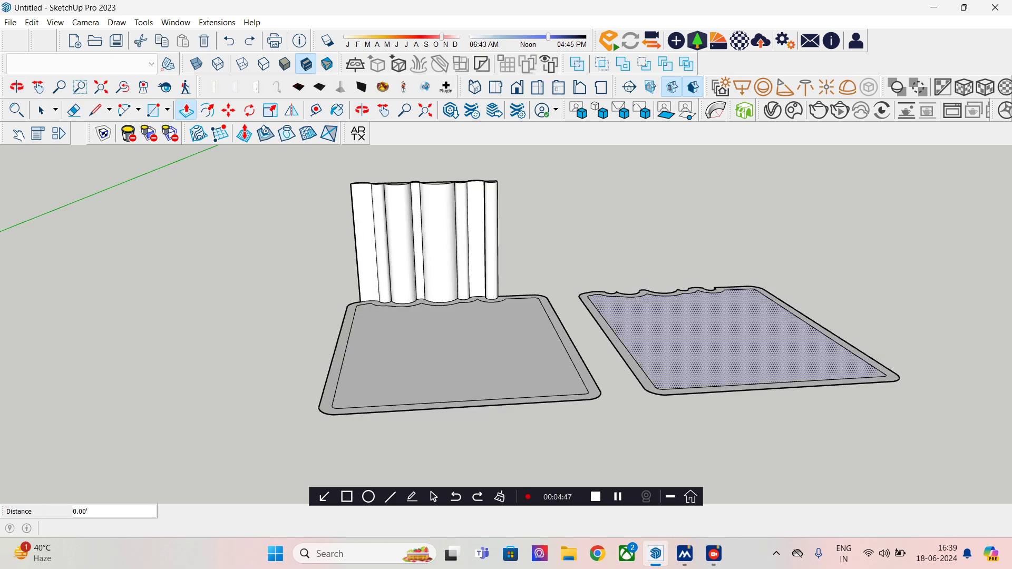
click(722, 338)
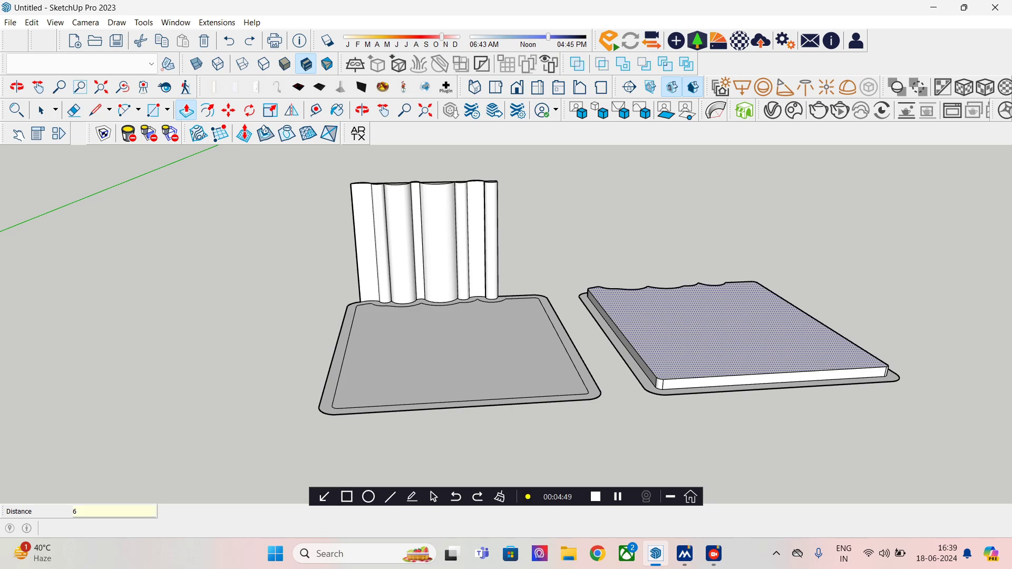
key(Return)
double_click(737, 389)
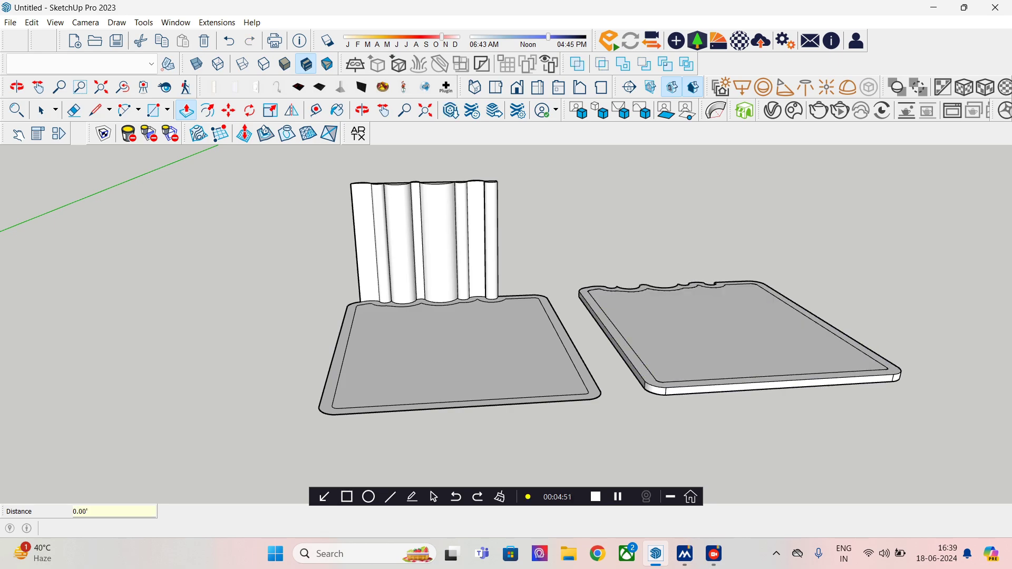
Step: Close the copied slab's open underside by drawing a line across the recess, and erase that line once the face is formed
middle_drag(577, 364, 527, 340)
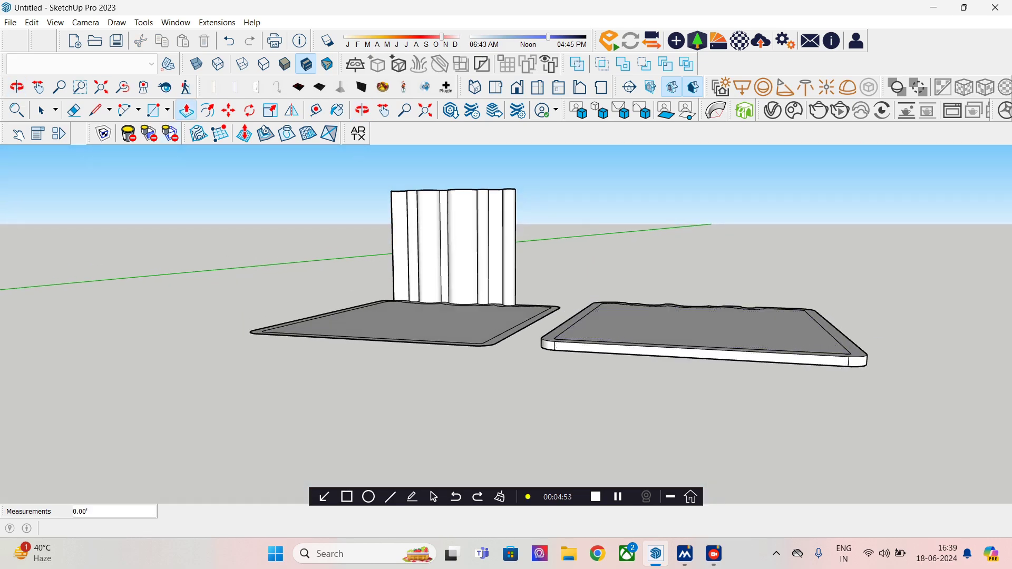
key(l)
middle_drag(678, 343, 643, 284)
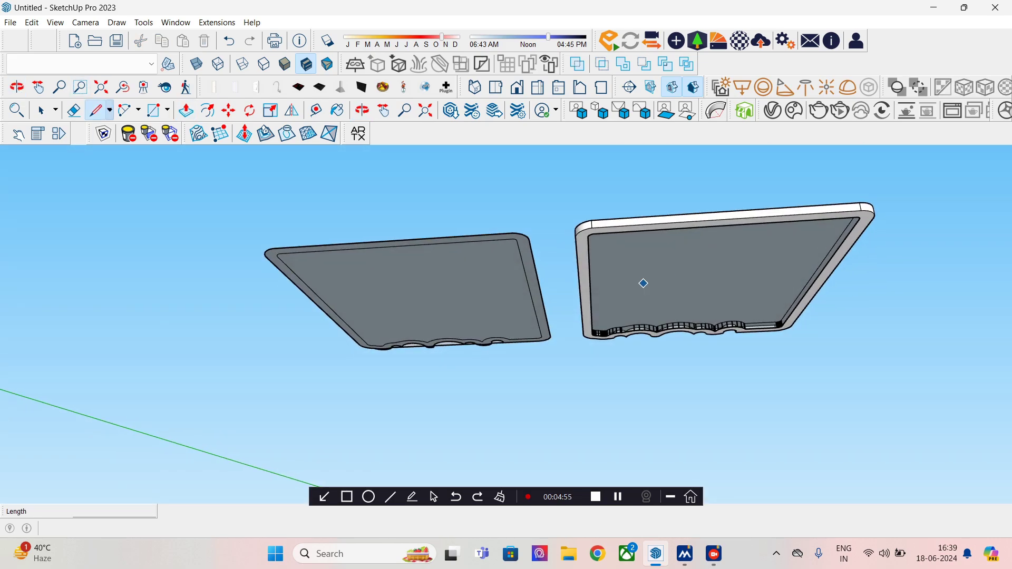
click(589, 277)
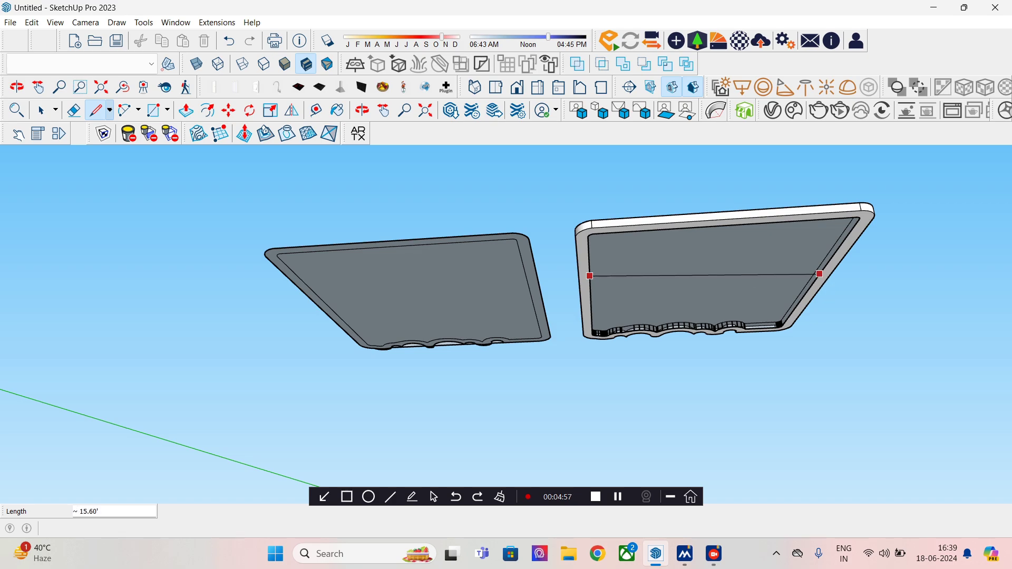
click(820, 274)
key(e)
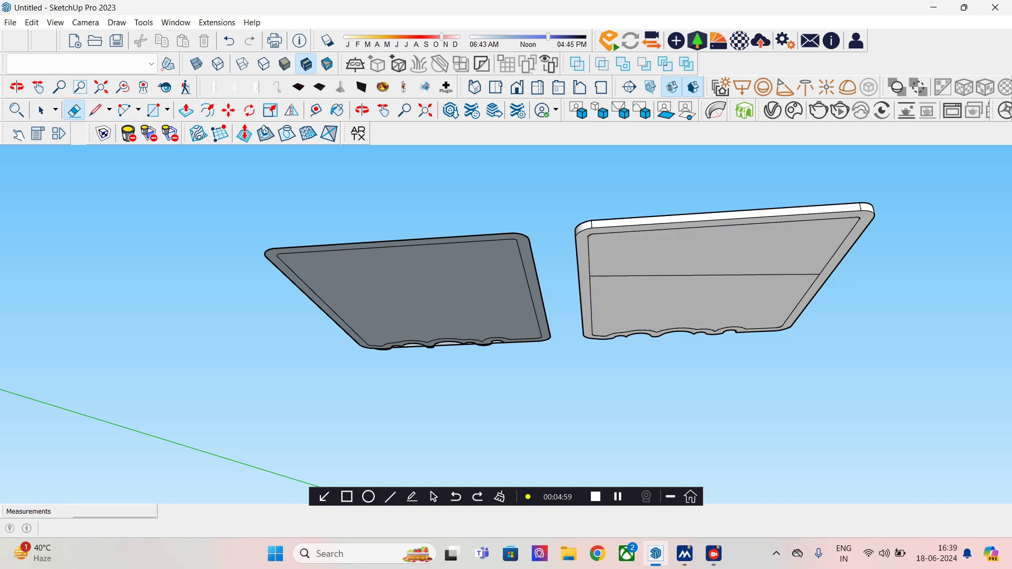
click(679, 276)
Step: Select all connected geometry of the copied slab and make it a group
mouse_move(679, 276)
middle_down()
mouse_move(699, 279)
mouse_move(707, 387)
middle_up()
click(42, 110)
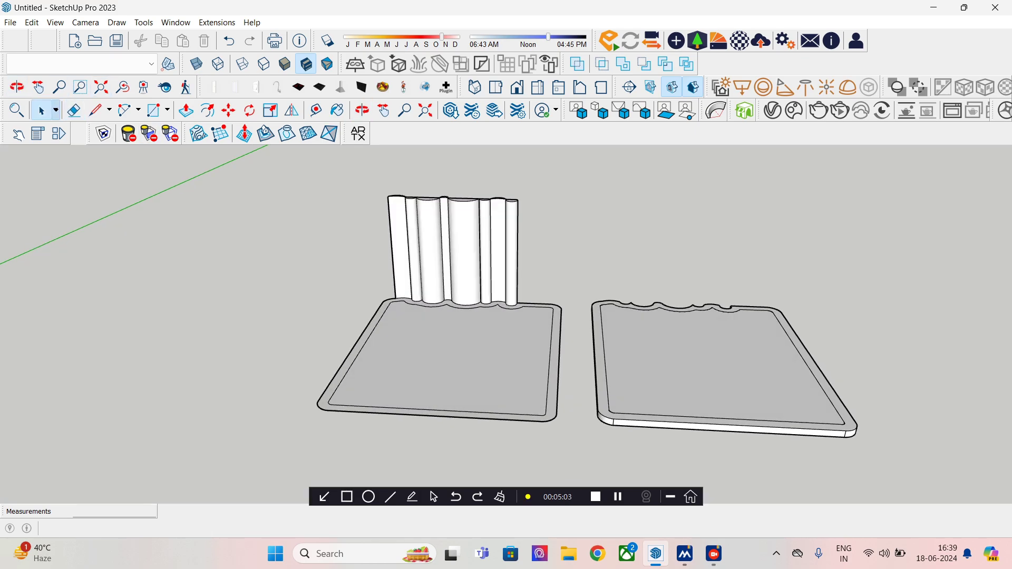
triple_click(776, 389)
right_click(777, 390)
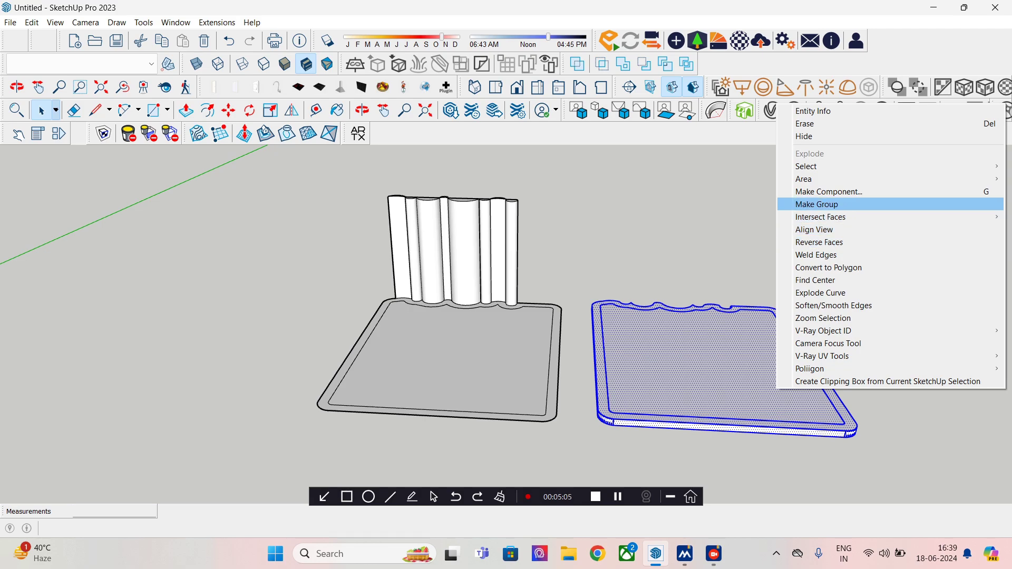
click(817, 204)
Step: Draw lines across the original base's border where its two upper rounded corners meet the straight side edges
middle_drag(754, 237, 843, 279)
scroll(527, 329, up, 2)
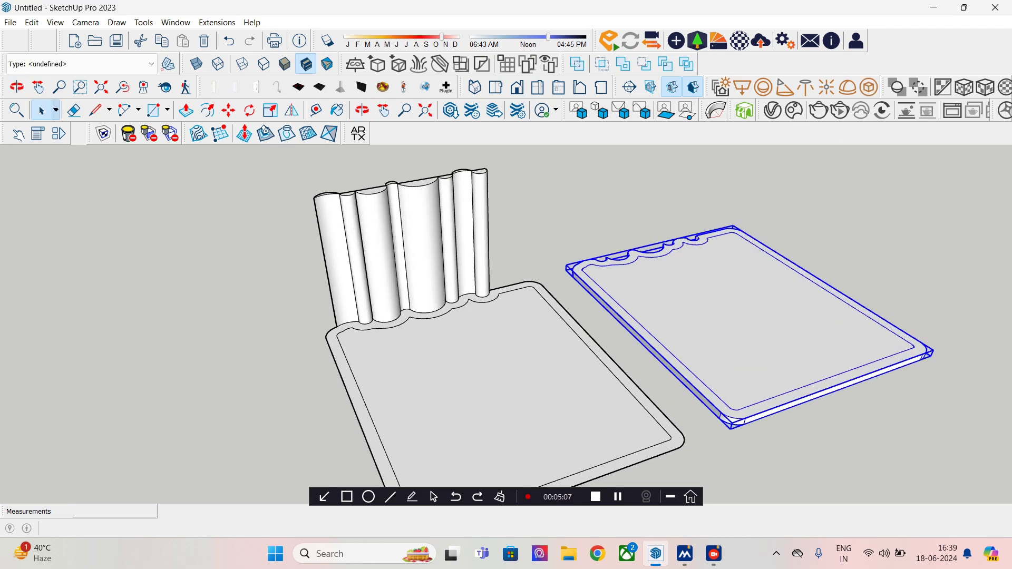
key(l)
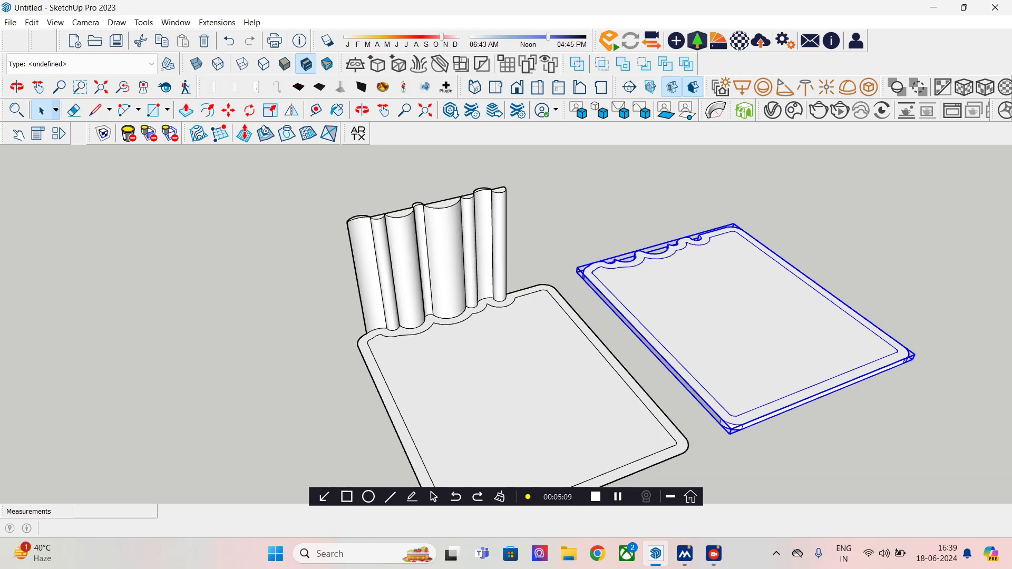
scroll(321, 345, up, 5)
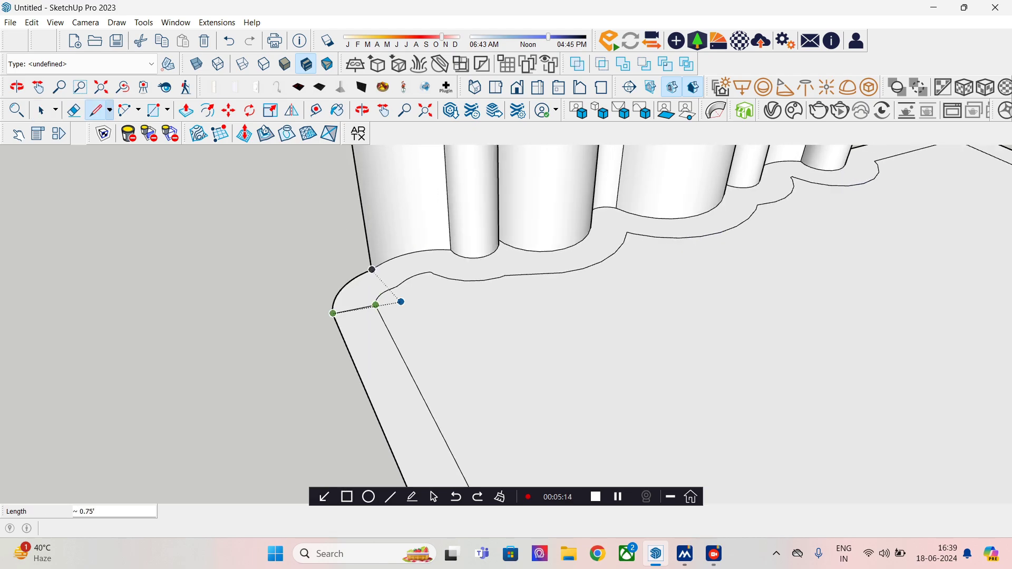
scroll(450, 312, down, 2)
shift+middle_drag(782, 241, 562, 356)
scroll(592, 313, up, 3)
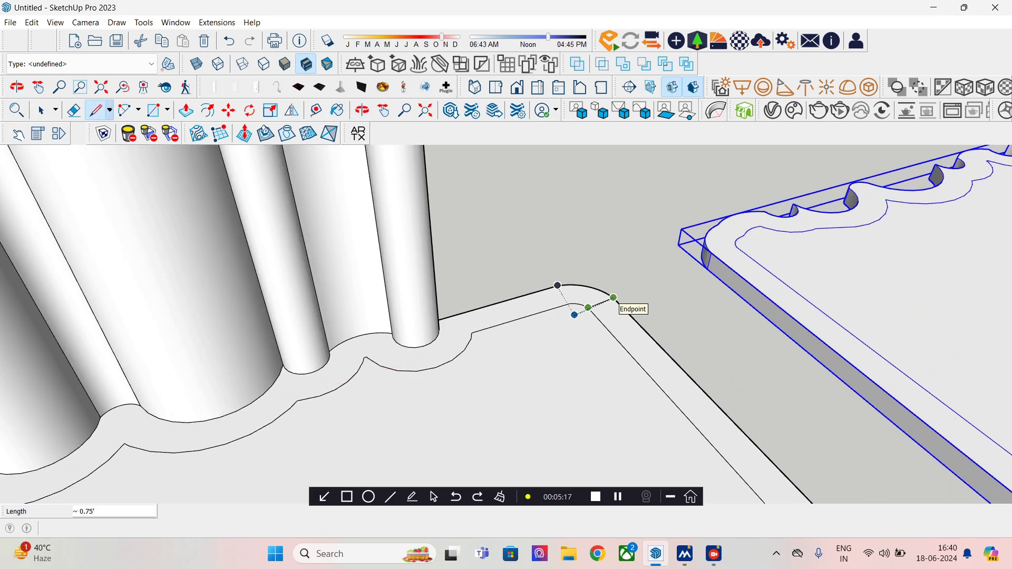
click(614, 298)
Step: Draw lines across the border at the original base's two lower rounded corners, joining the inner and outer outlines
scroll(628, 366, down, 5)
scroll(520, 242, up, 3)
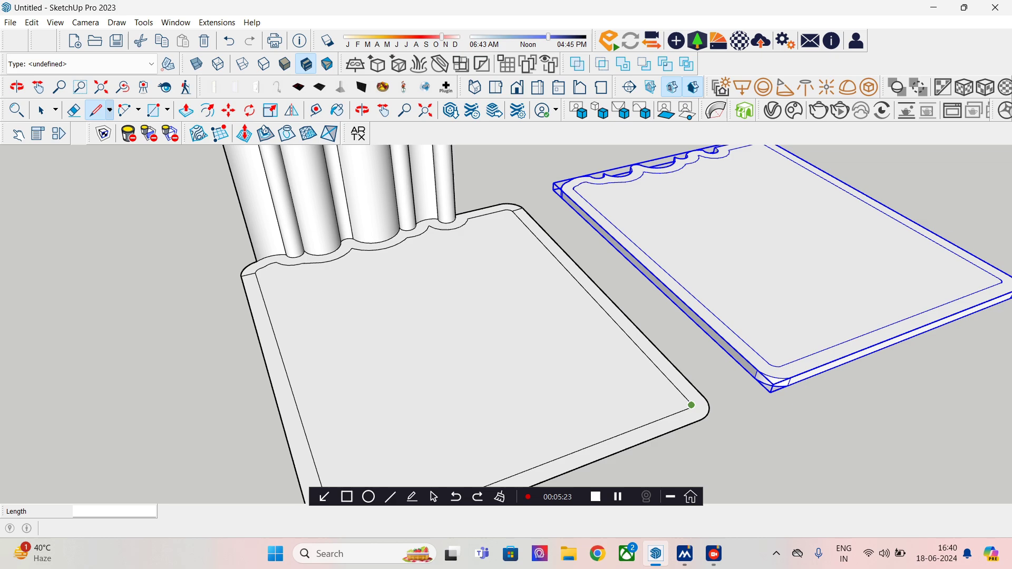
middle_drag(706, 399, 835, 345)
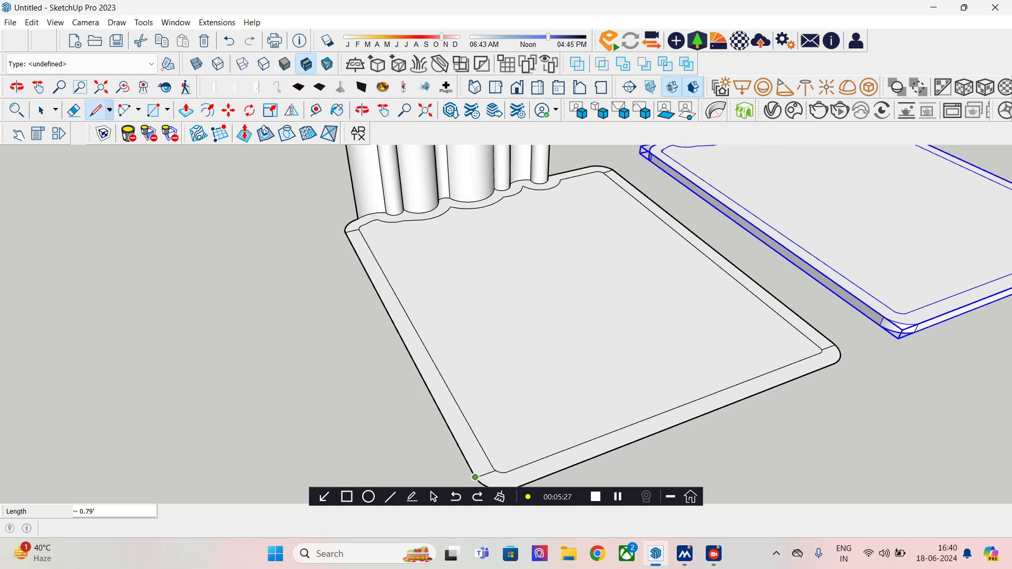
scroll(512, 443, down, 2)
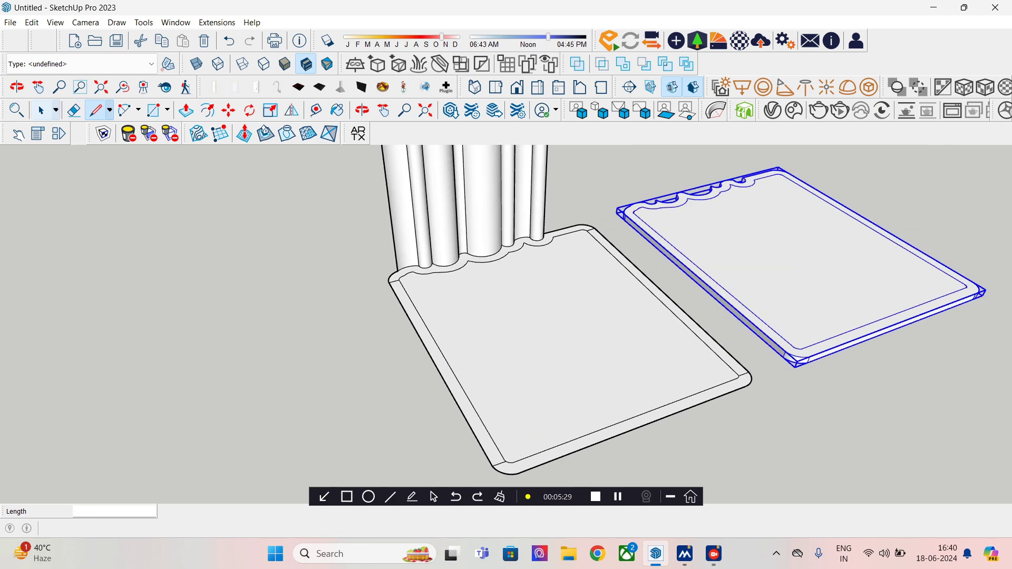
key(space)
Step: Draw a line about 0.77' long from the fluted wall's outer end to the inner outline, closing off the upper-left corner face
scroll(696, 315, up, 3)
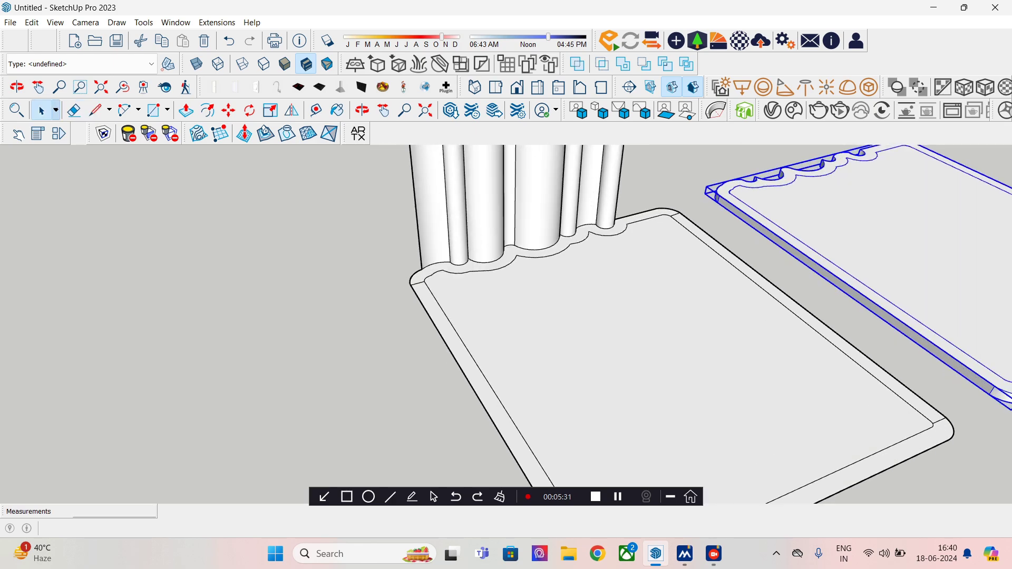
key(l)
scroll(357, 267, up, 1)
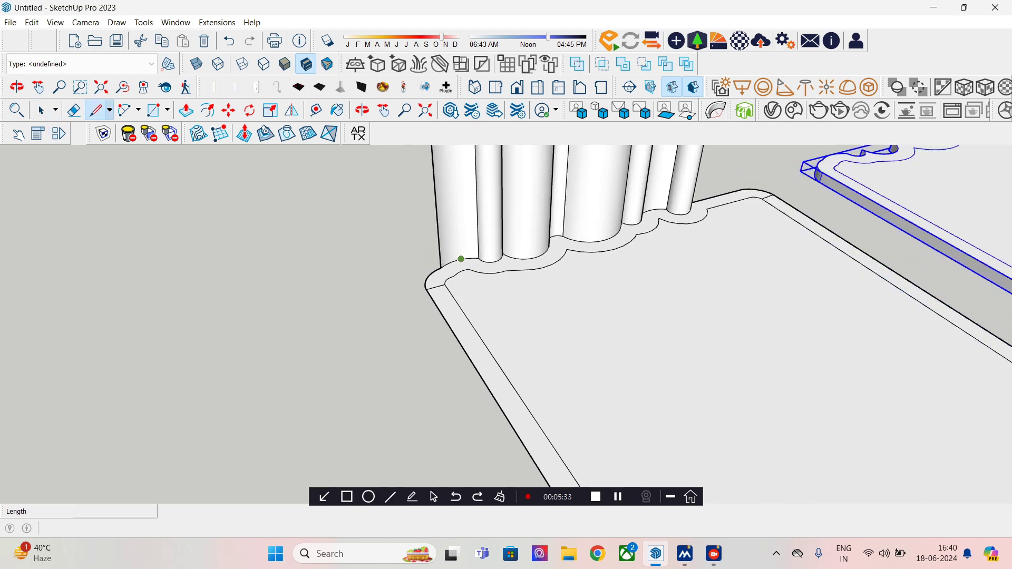
scroll(461, 259, up, 1)
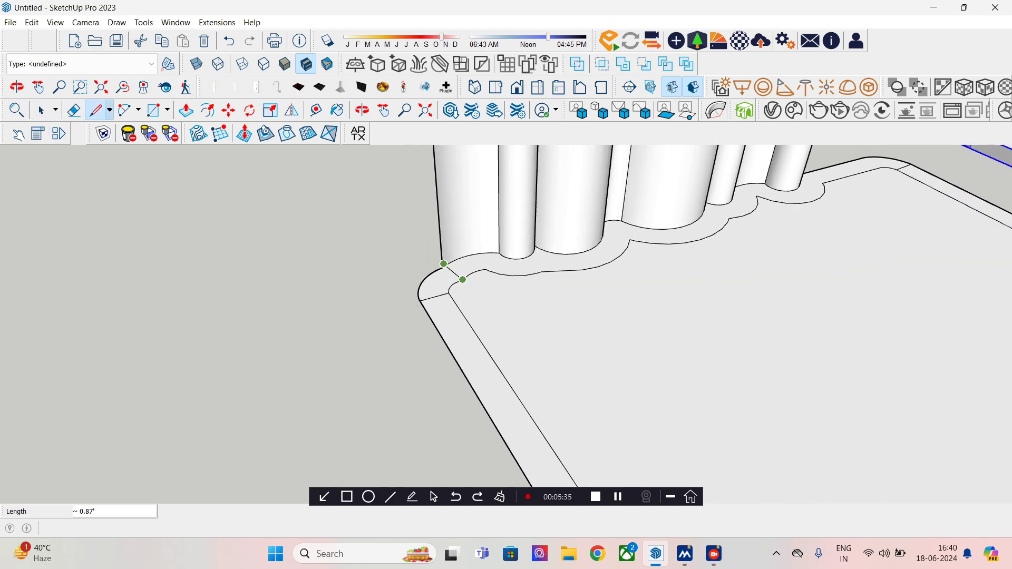
scroll(463, 280, up, 2)
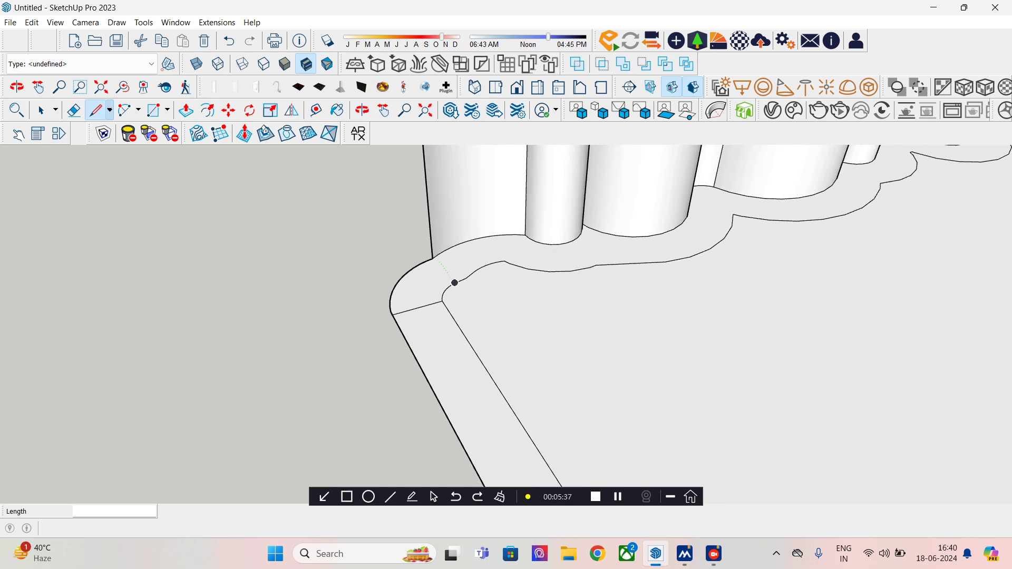
scroll(435, 261, up, 1)
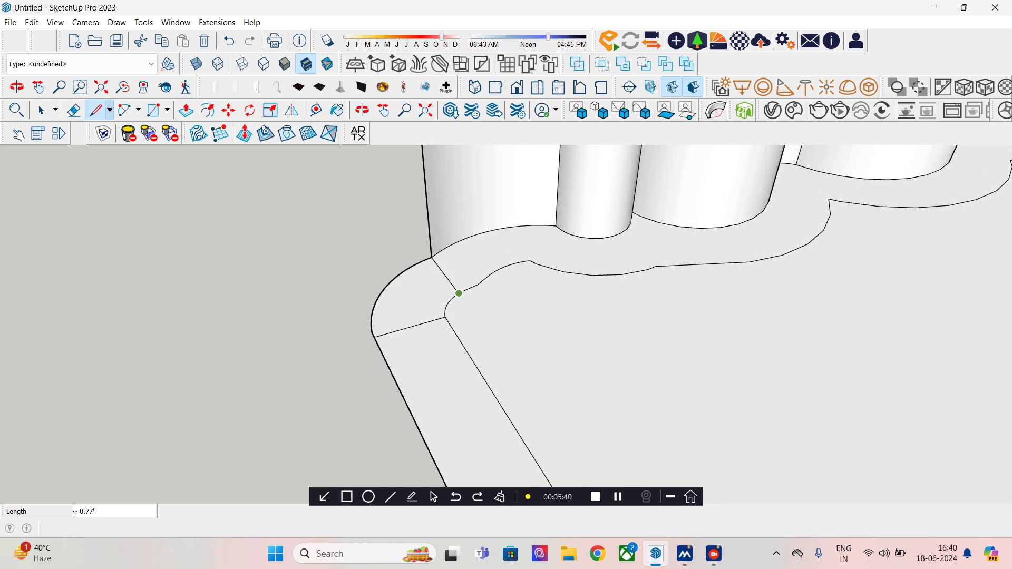
click(458, 293)
Step: Draw a line about 0.75' long across the border where the upper-right rounded corner meets the straight upper edge
scroll(506, 285, down, 4)
scroll(896, 245, up, 1)
shift+middle_drag(854, 232, 522, 379)
scroll(525, 359, up, 2)
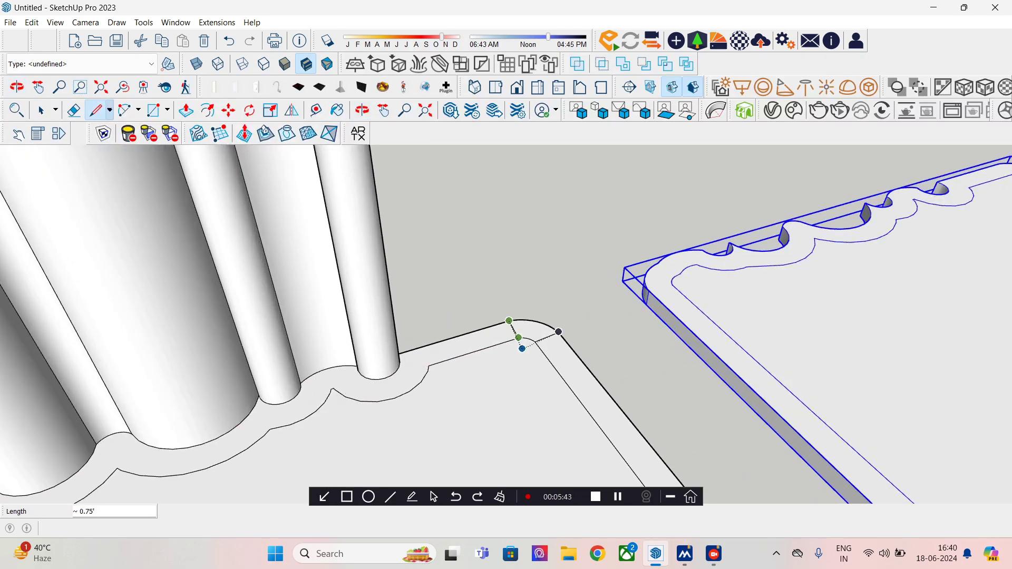
scroll(506, 322, up, 1)
scroll(527, 361, down, 4)
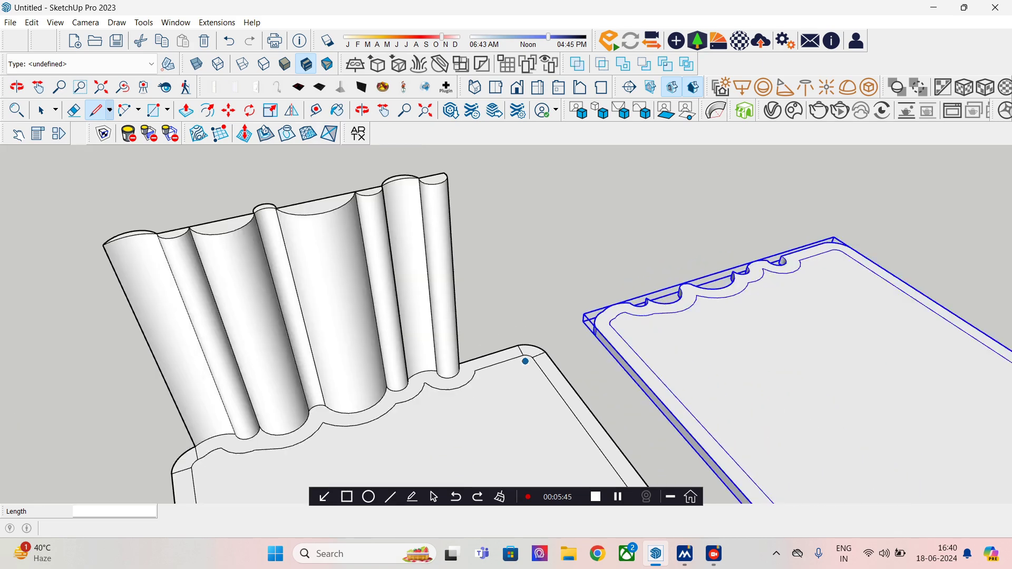
middle_drag(475, 403, 474, 342)
Step: Extrude the upper-left rounded corner face of the border 10' upward with Push/Pull
key(space)
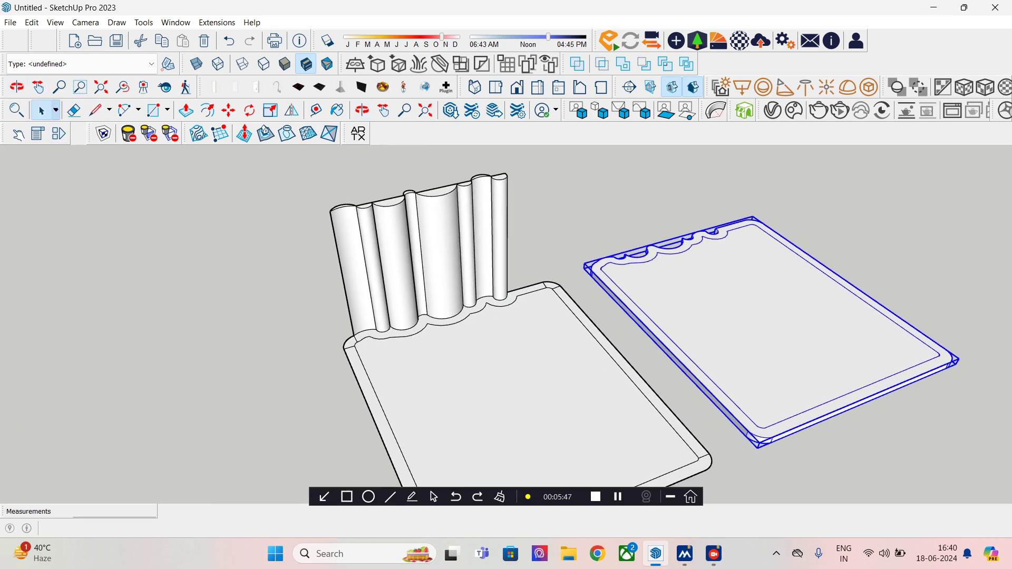
scroll(351, 346, up, 2)
click(351, 344)
key(p)
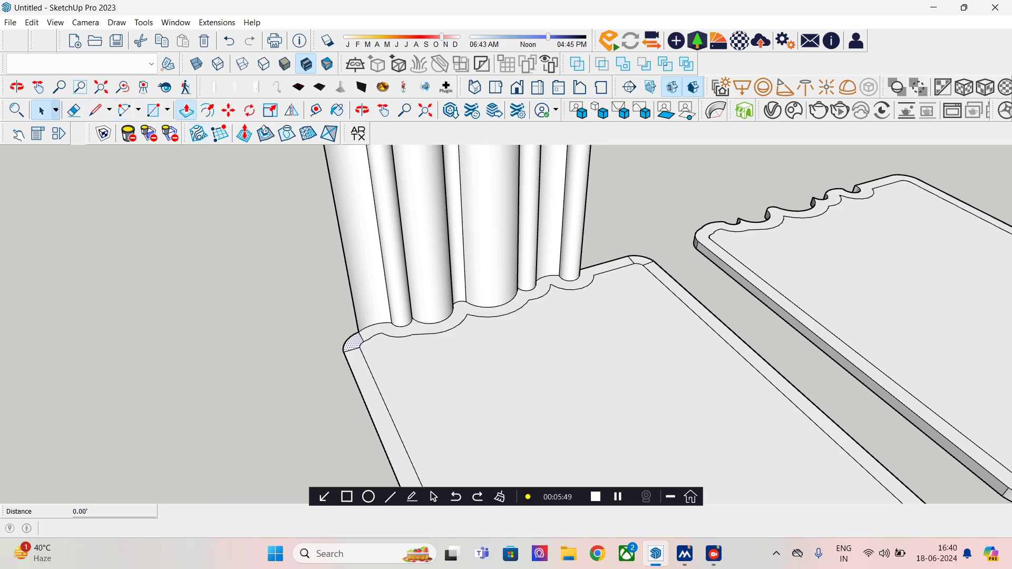
click(351, 344)
middle_drag(352, 335, 352, 401)
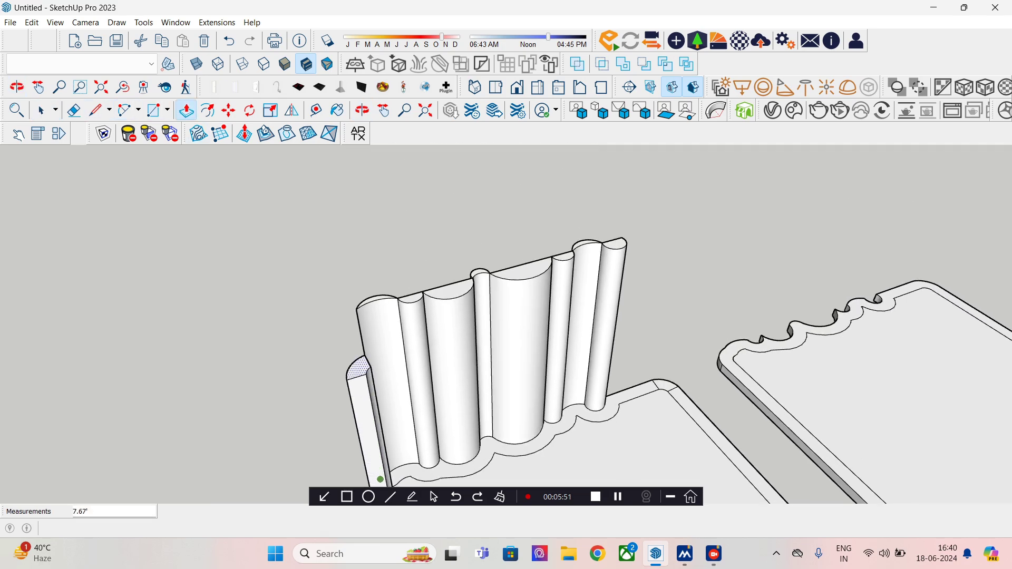
text(10)
key(Return)
Step: Draw a 0.75' line across the border from the end of the wavy inner outline to the straight upper edge
middle_drag(379, 367, 582, 423)
scroll(615, 411, up, 3)
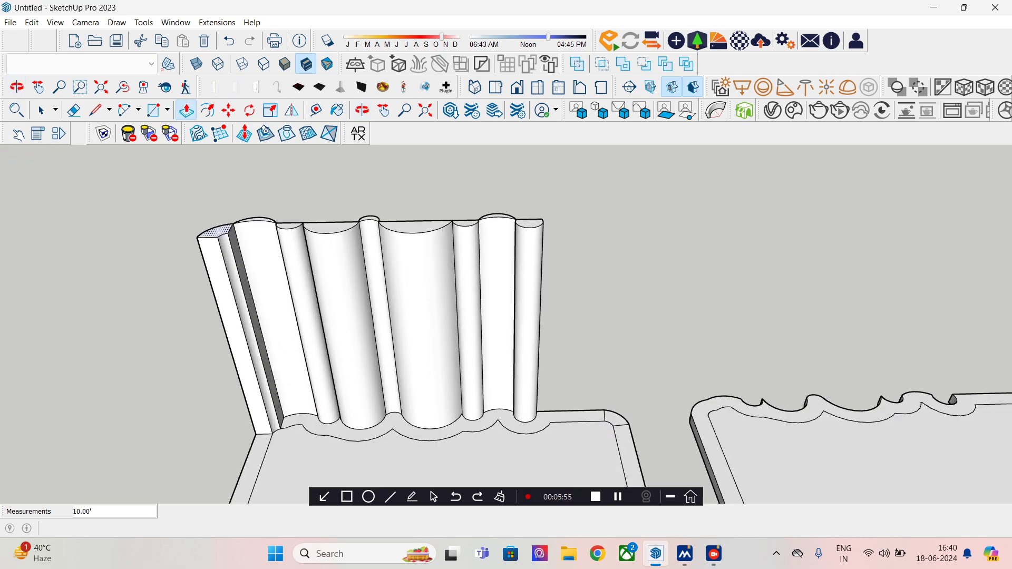
key(space)
click(580, 416)
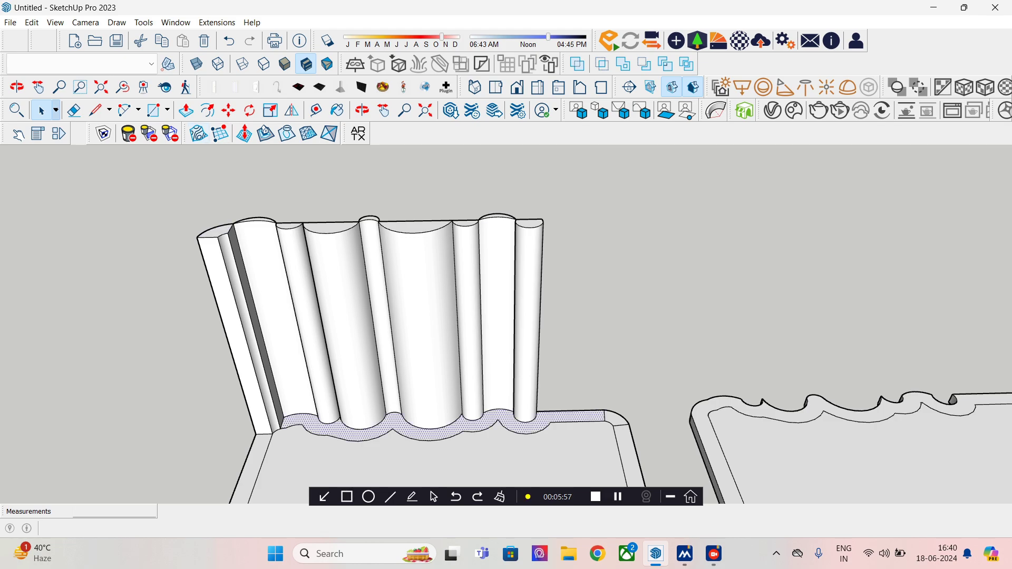
key(l)
scroll(571, 422, up, 5)
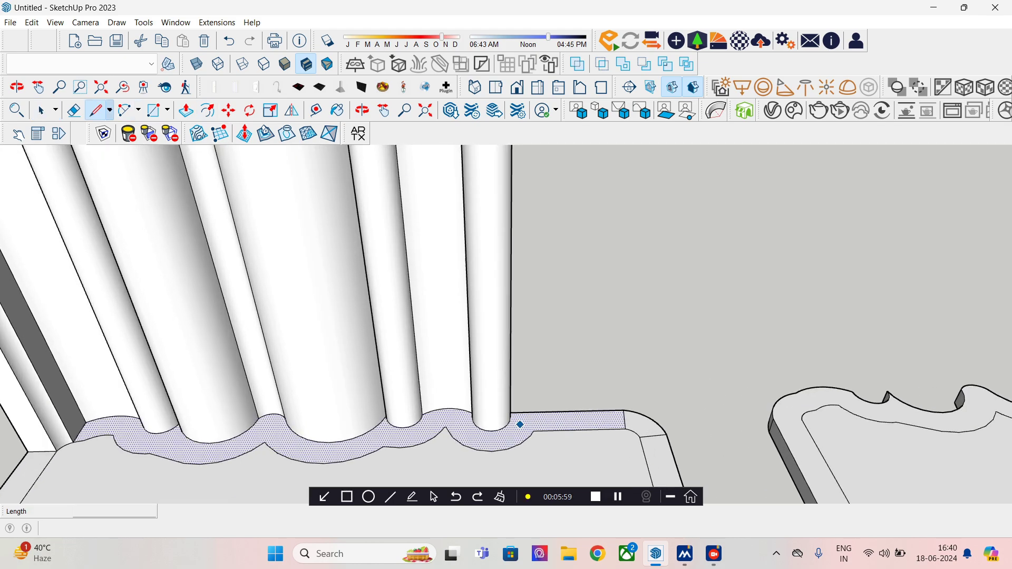
scroll(505, 420, up, 1)
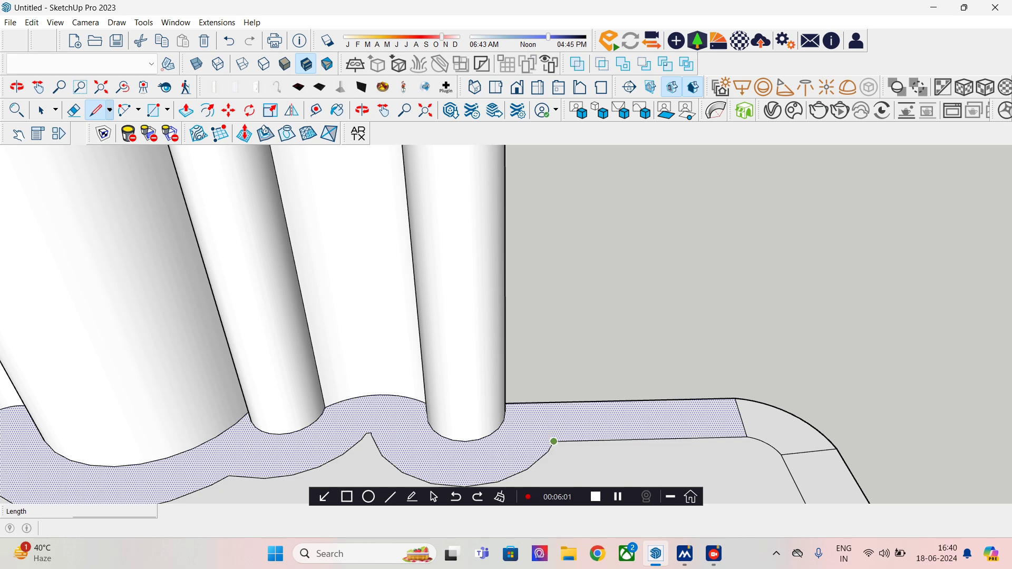
click(554, 441)
click(549, 402)
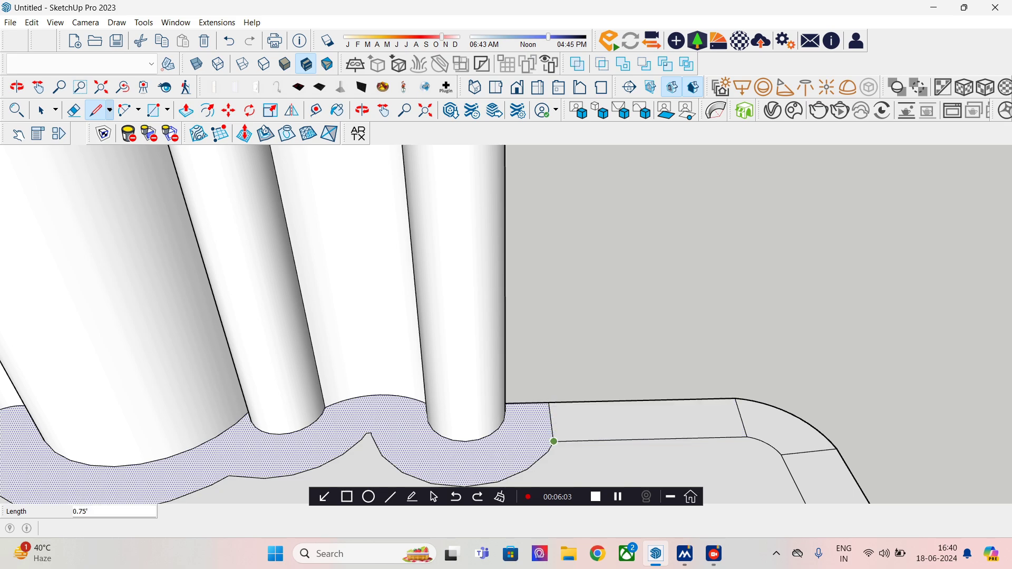
Step: Draw a line parallel to the straight upper edge, from the last column to the upper-right corner's dividing line
scroll(551, 411, down, 2)
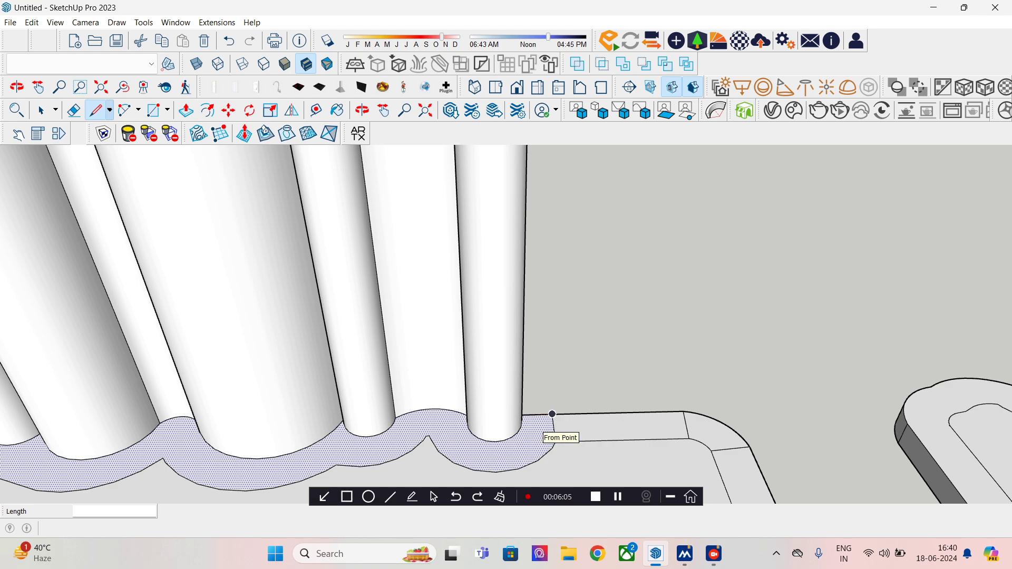
middle_drag(527, 433, 577, 374)
click(645, 479)
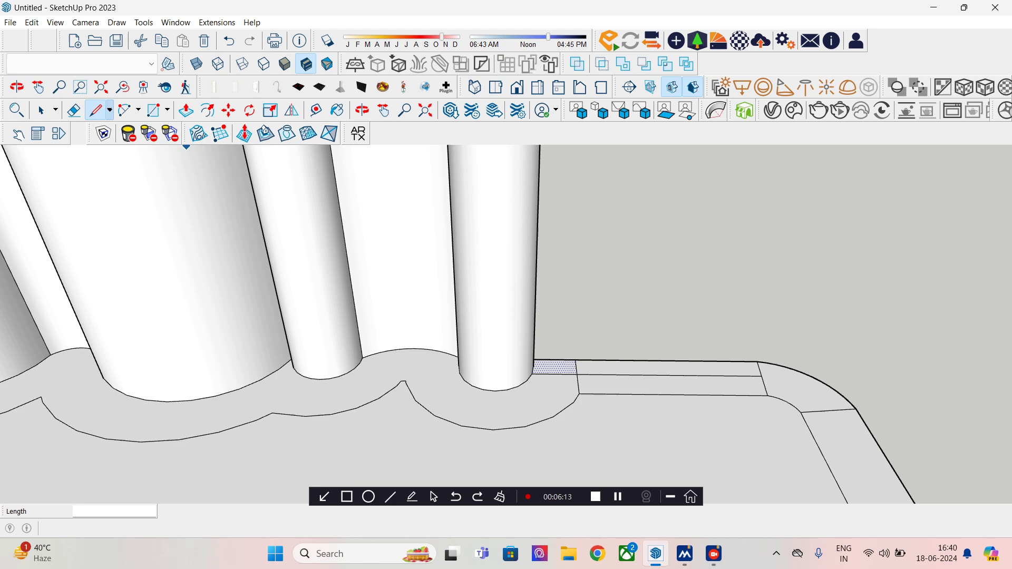
Step: Erase the straight border's inner edge, the short dividing line and the wavy inner outline's end segment beside the last column
key(e)
click(674, 394)
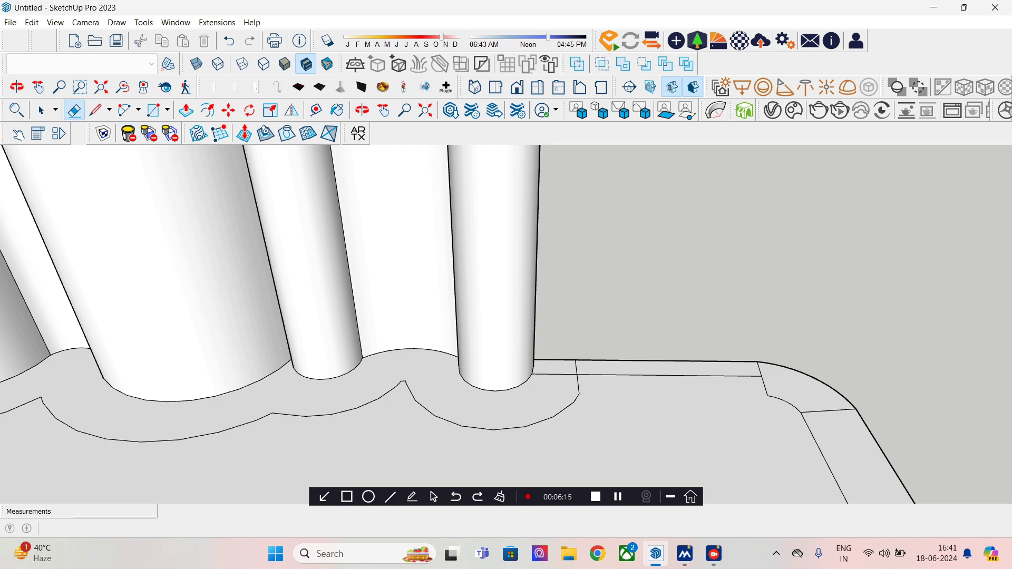
click(579, 385)
click(554, 417)
scroll(385, 390, down, 2)
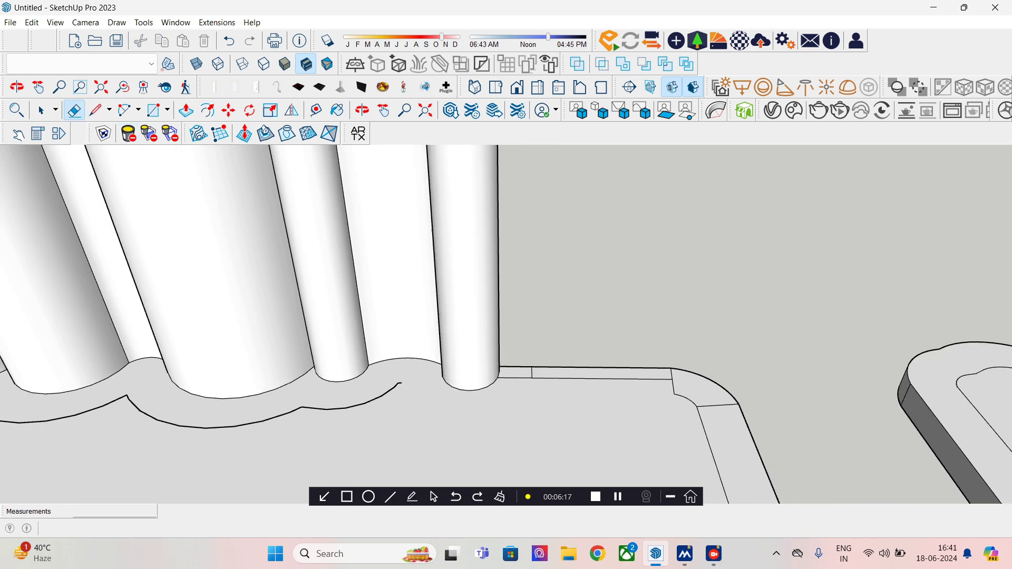
key(space)
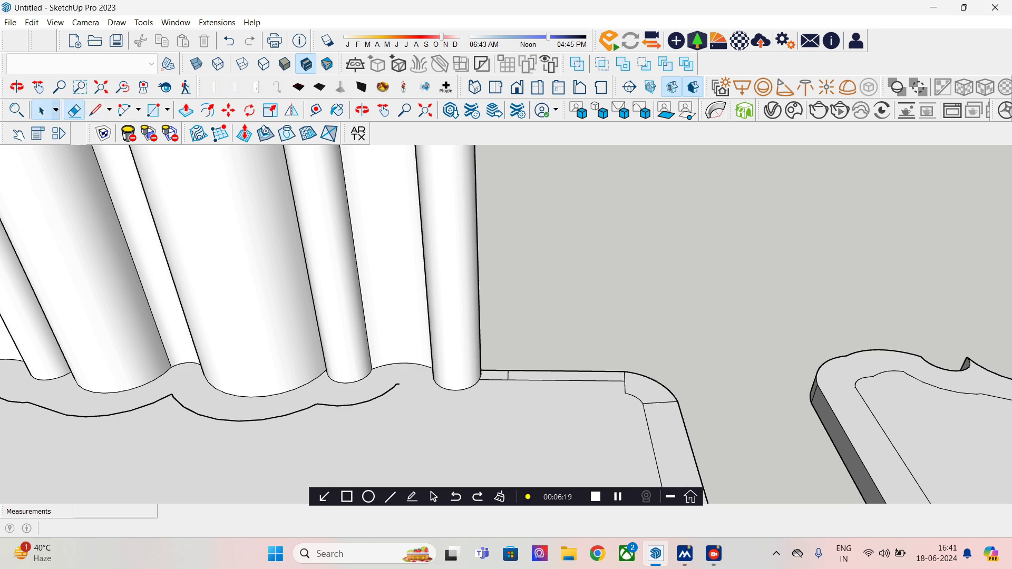
scroll(513, 393, up, 3)
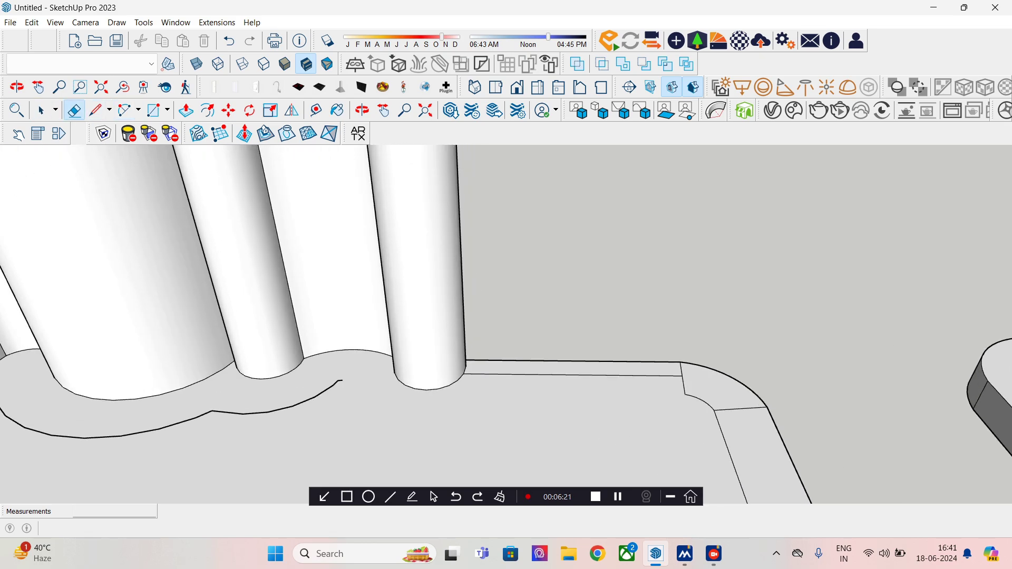
Step: Extrude the narrow strip between the last column and the upper-right corner 10' upward with Push/Pull
click(573, 369)
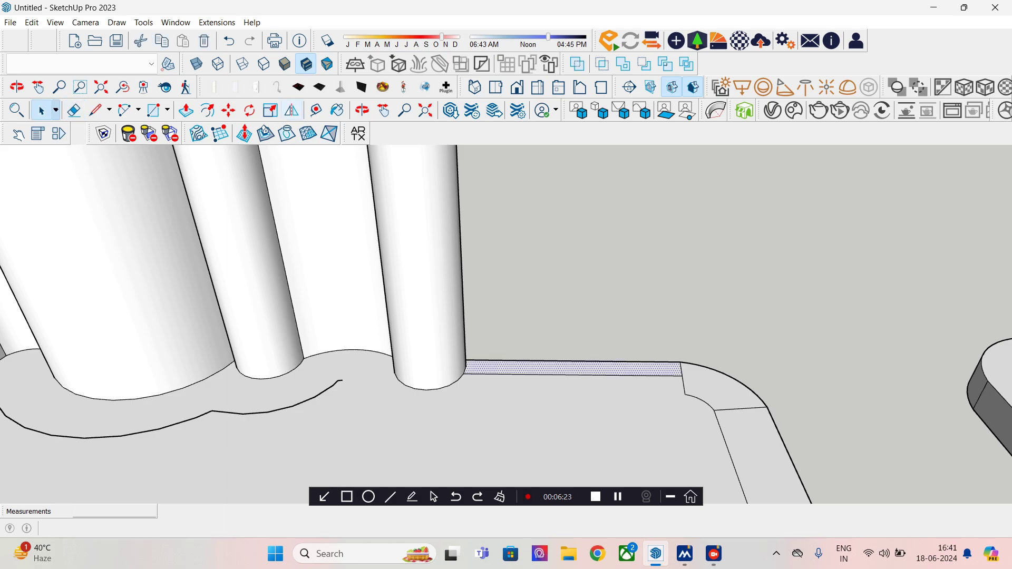
key(p)
click(543, 363)
scroll(544, 332, down, 2)
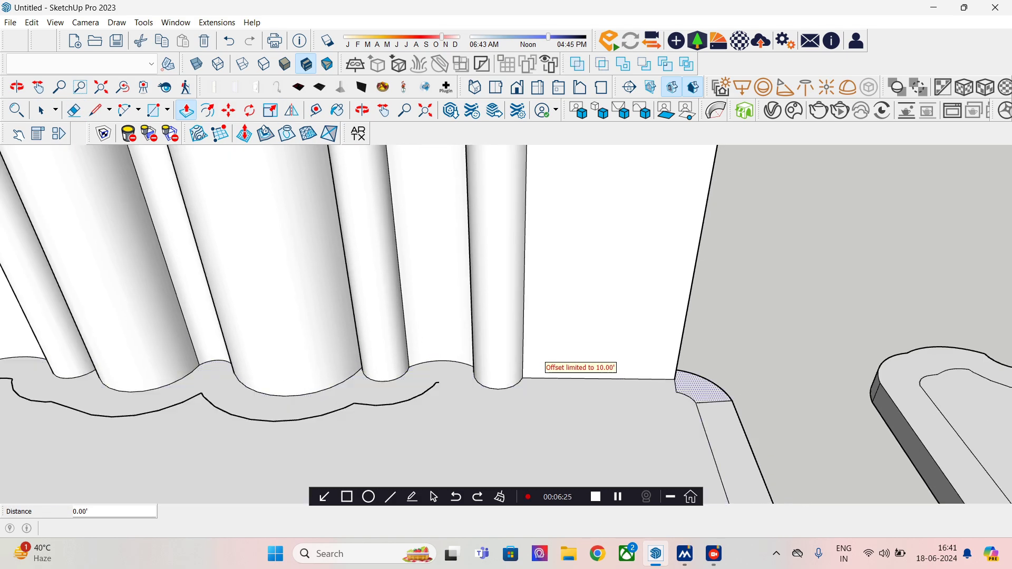
Step: Extrude the upper-right rounded corner and both long side borders 10' upward to form the side walls
double_click(710, 432)
scroll(647, 403, down, 8)
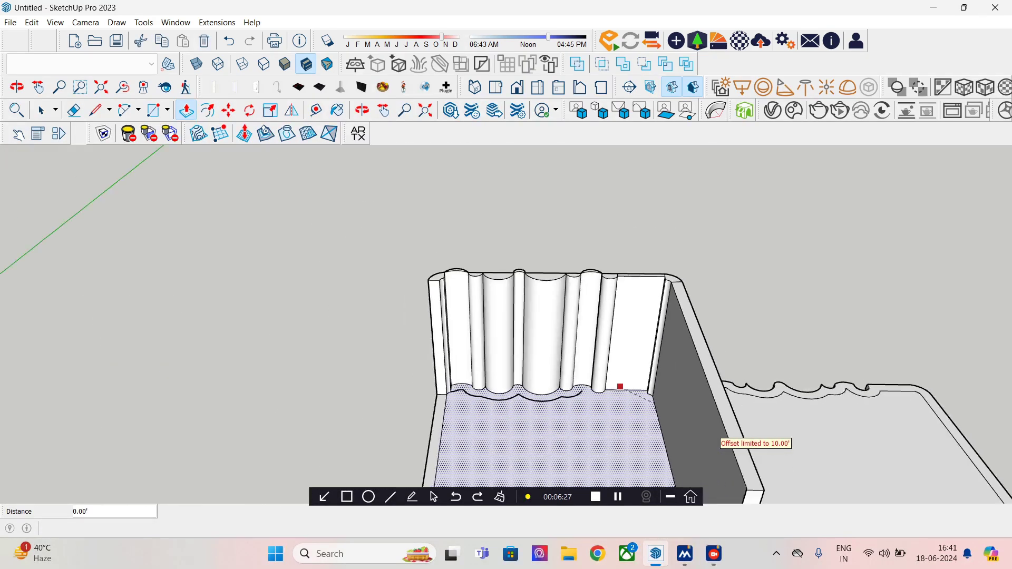
shift+middle_drag(647, 404, 683, 280)
key(p)
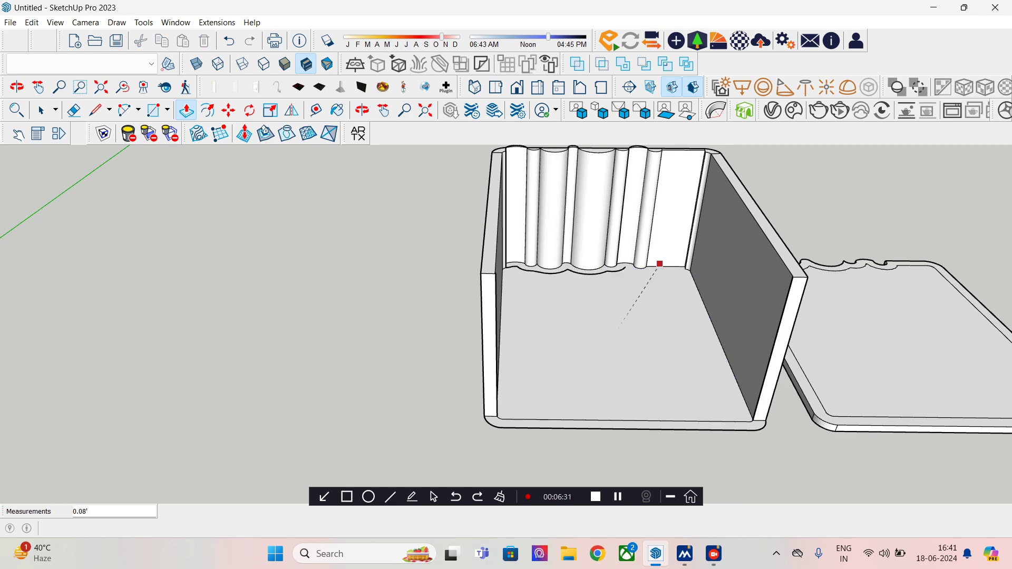
key(Escape)
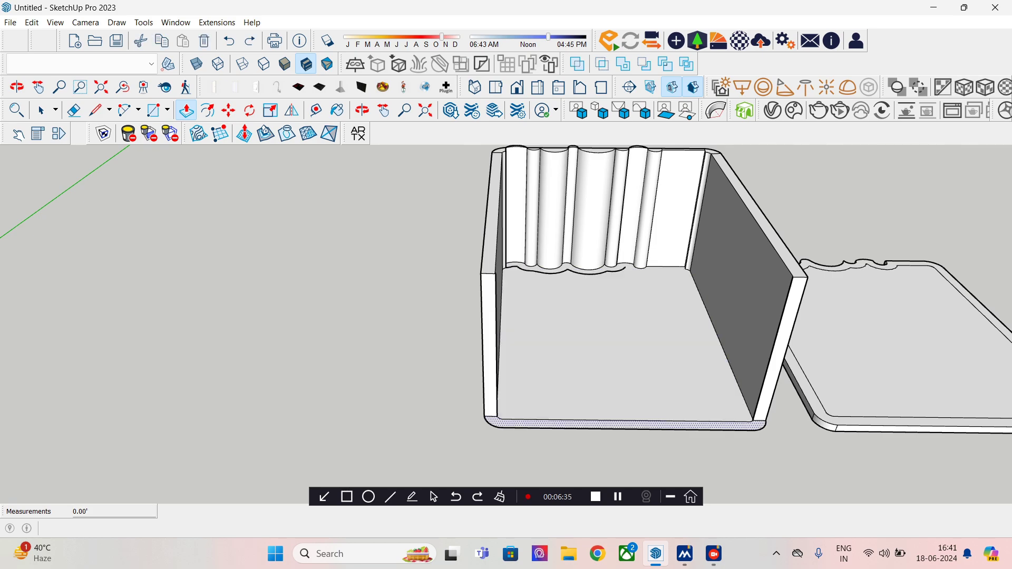
Step: Extrude the front border with its two rounded corners 10' upward to close the box of walls
click(627, 425)
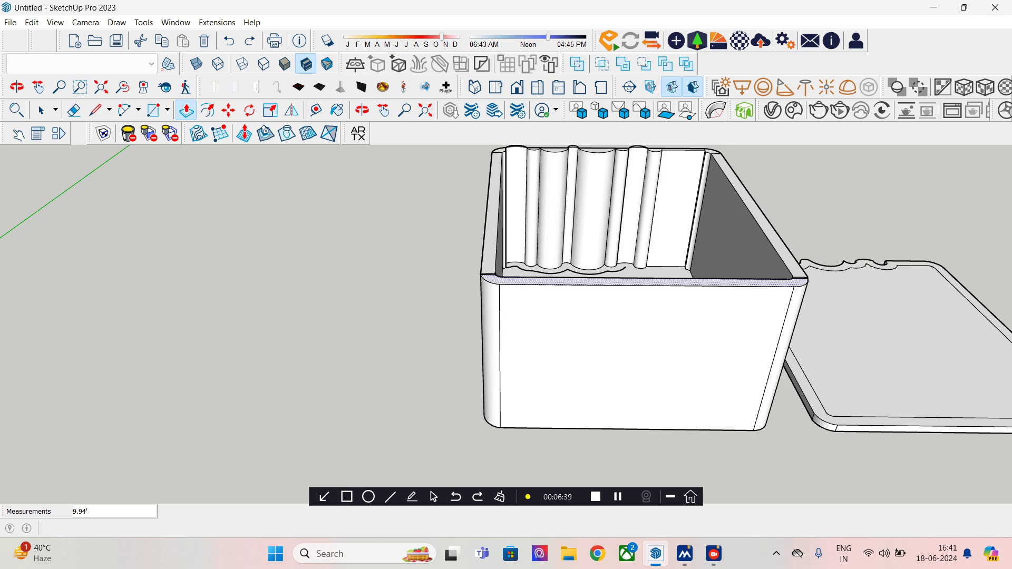
text(10)
key(Return)
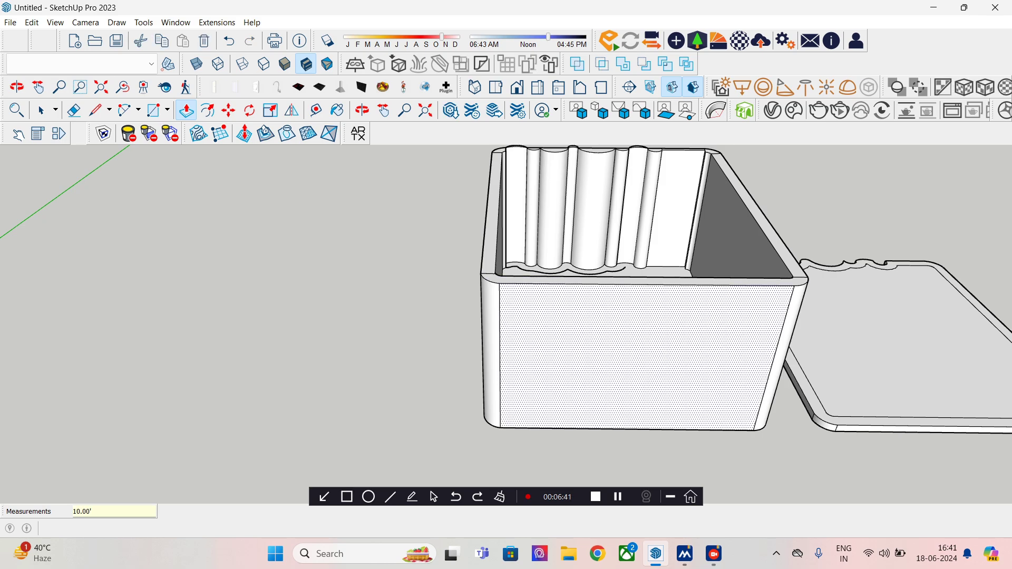
middle_drag(632, 358, 575, 403)
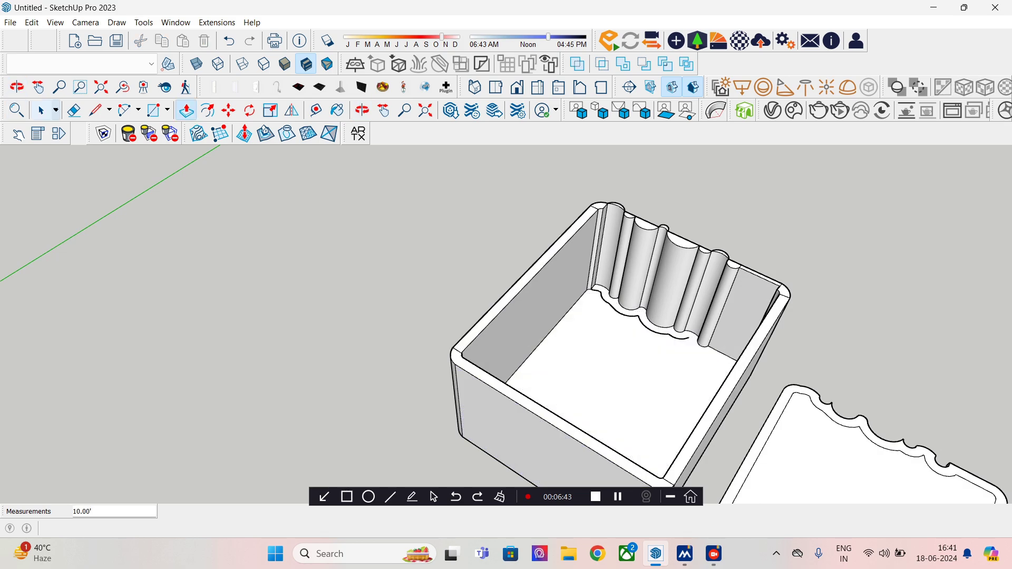
Step: Select the grouped slab and move it by its lower front corner onto the top of the walls
click(41, 110)
middle_drag(543, 348, 648, 287)
double_click(848, 353)
click(848, 353)
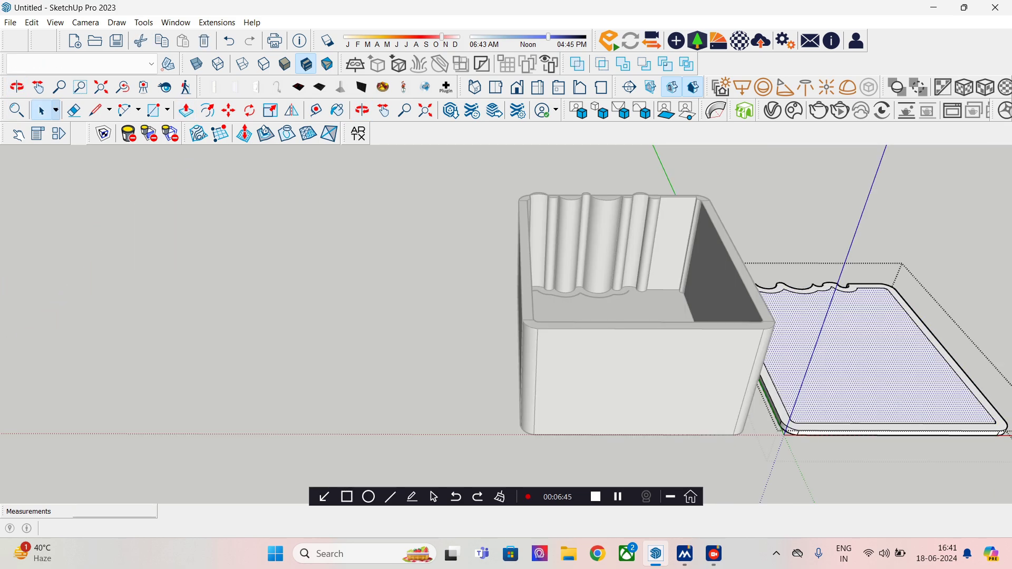
right_click(742, 206)
click(767, 213)
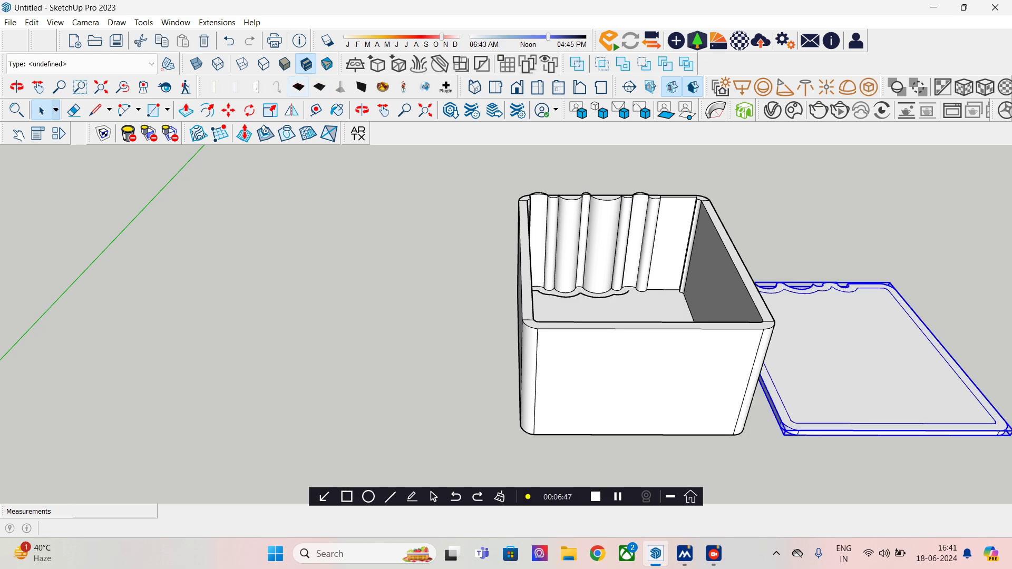
key(m)
click(785, 434)
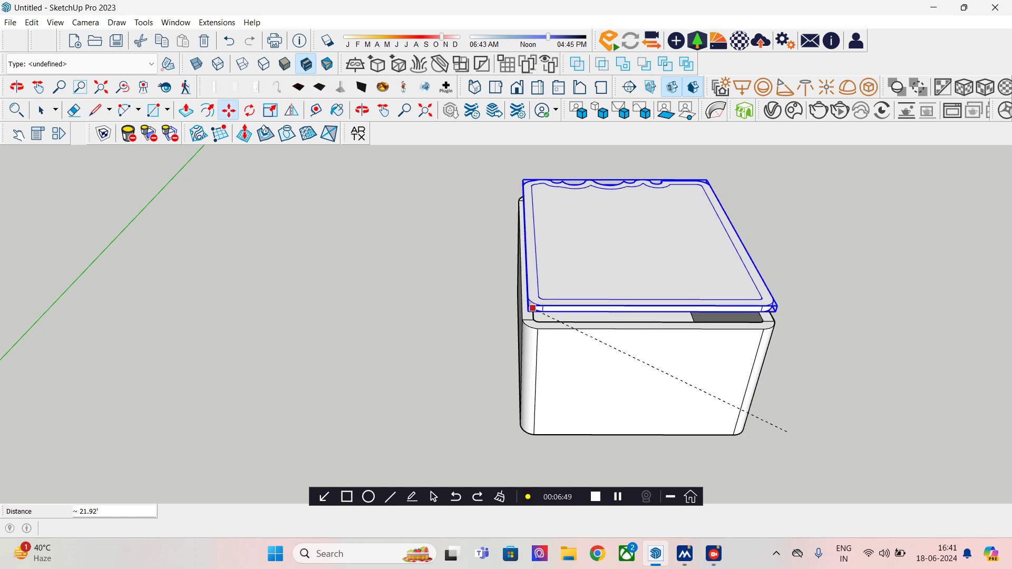
click(523, 328)
Step: Shift the slab about 0.27' so its fluted corner lines up with the tops of the walls
middle_drag(573, 311, 707, 259)
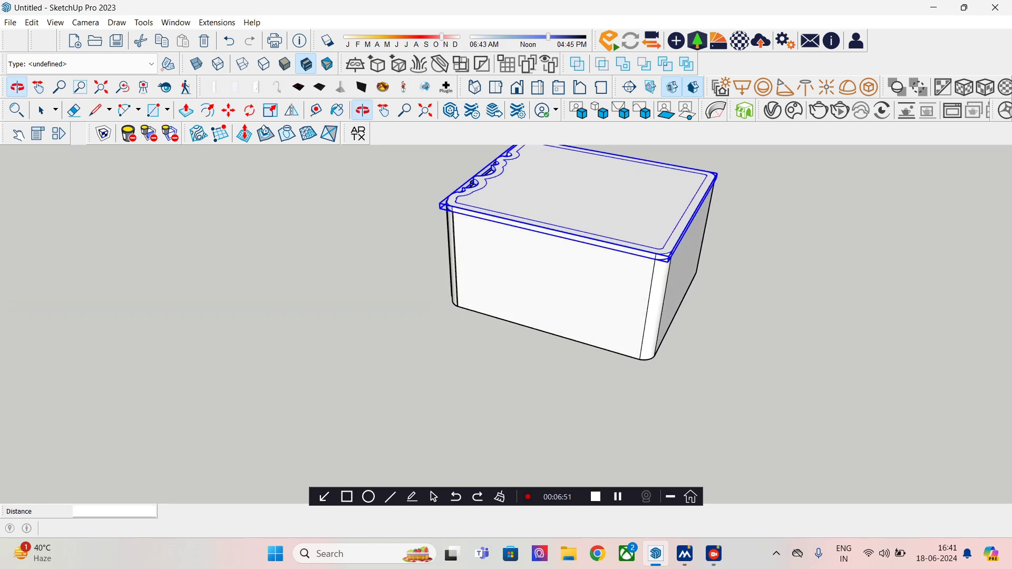
middle_drag(533, 219, 643, 224)
scroll(473, 251, up, 4)
scroll(491, 322, up, 4)
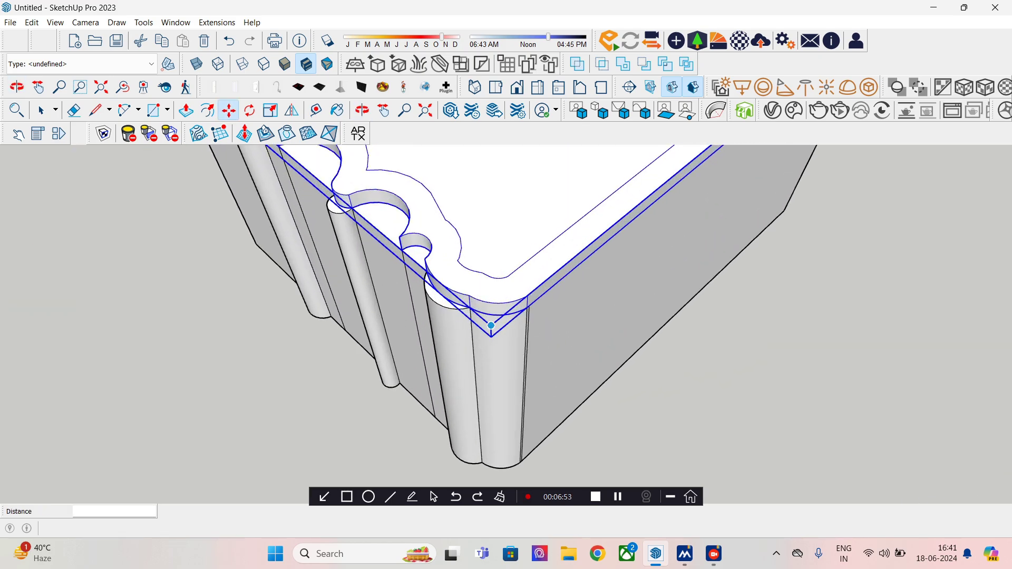
middle_drag(585, 322, 508, 281)
scroll(508, 281, down, 3)
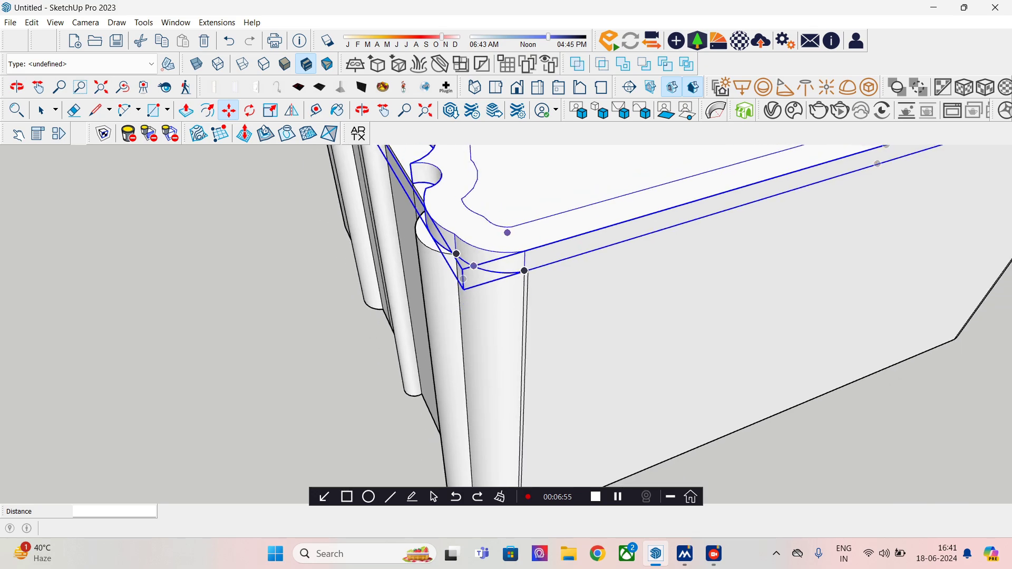
middle_drag(507, 232, 551, 338)
scroll(538, 295, down, 2)
middle_drag(525, 272, 530, 300)
key(alt)
click(530, 300)
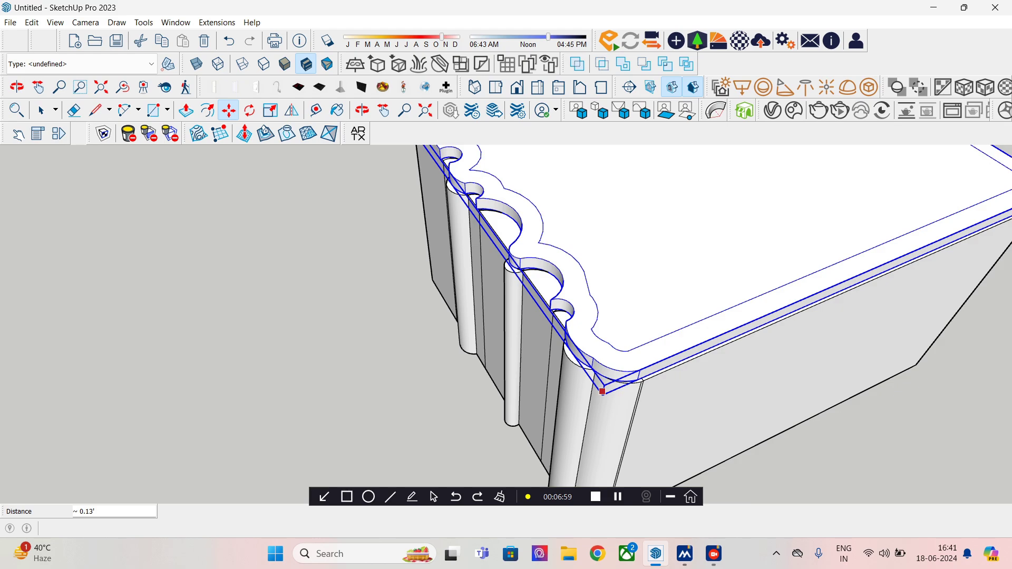
middle_drag(676, 276, 511, 362)
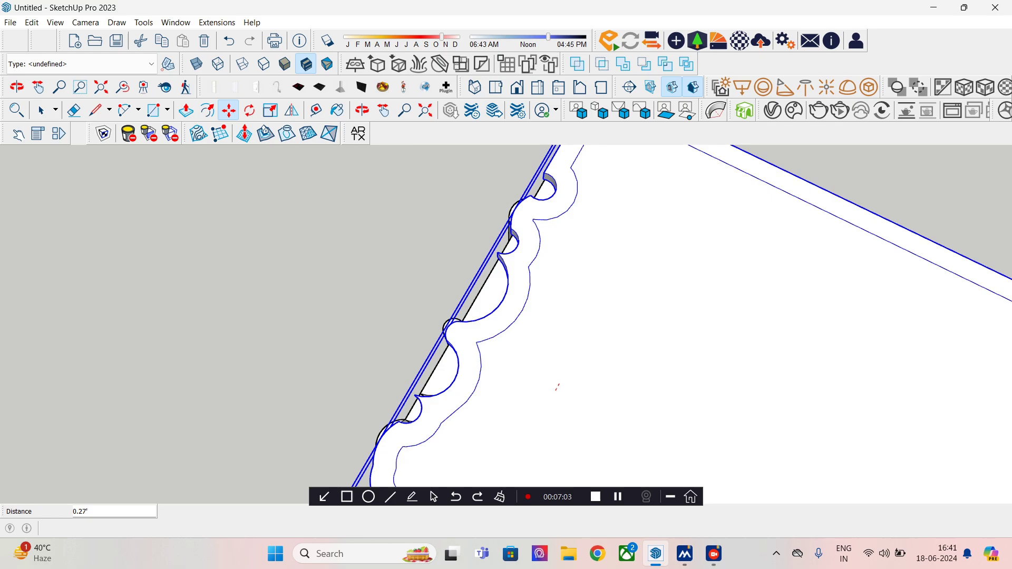
click(552, 388)
Step: Shift the slab once more so its rounded front corners sit flush with the walls below
middle_drag(608, 420, 420, 277)
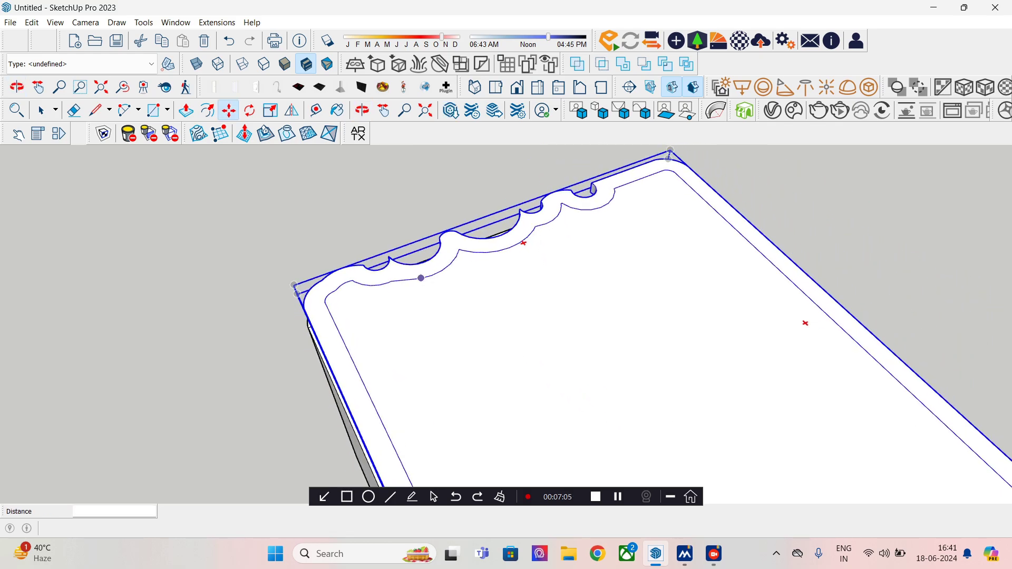
scroll(535, 383, down, 2)
middle_drag(537, 388, 737, 376)
click(720, 388)
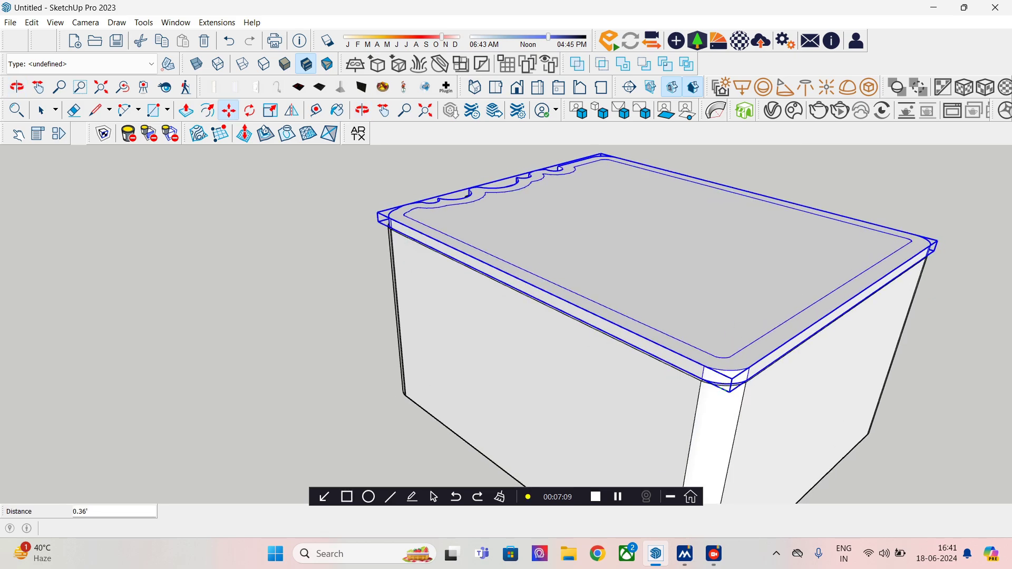
scroll(730, 389, up, 3)
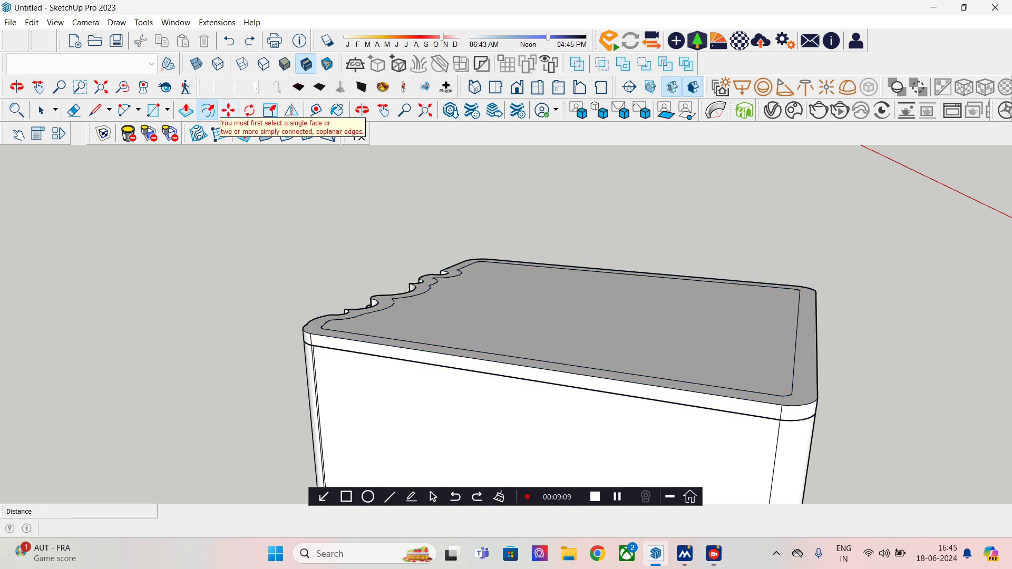
Step: Move the slab about 12' sideways off the walls, keeping it at the height of the wall tops
key(m)
click(595, 355)
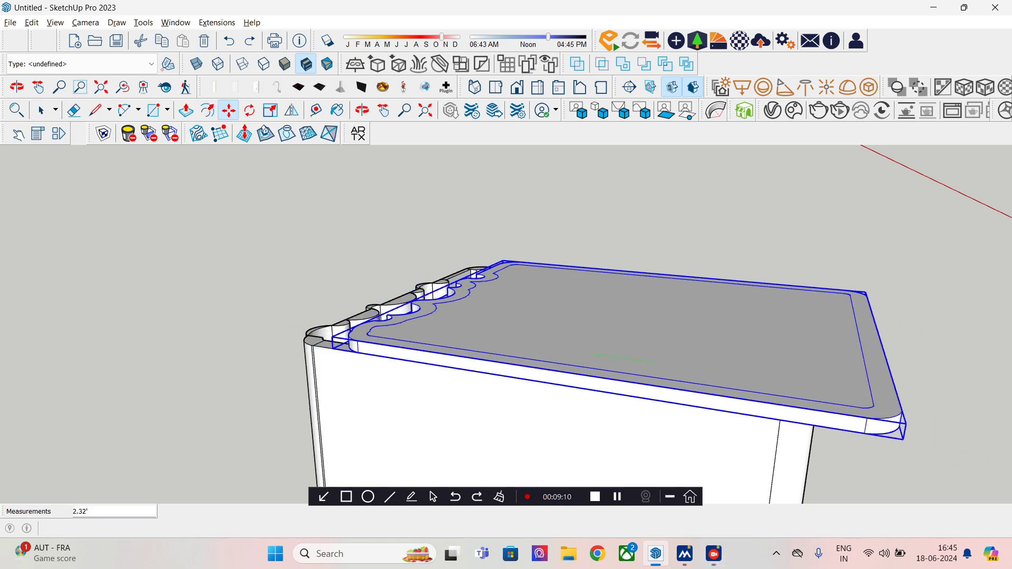
middle_drag(683, 373, 465, 407)
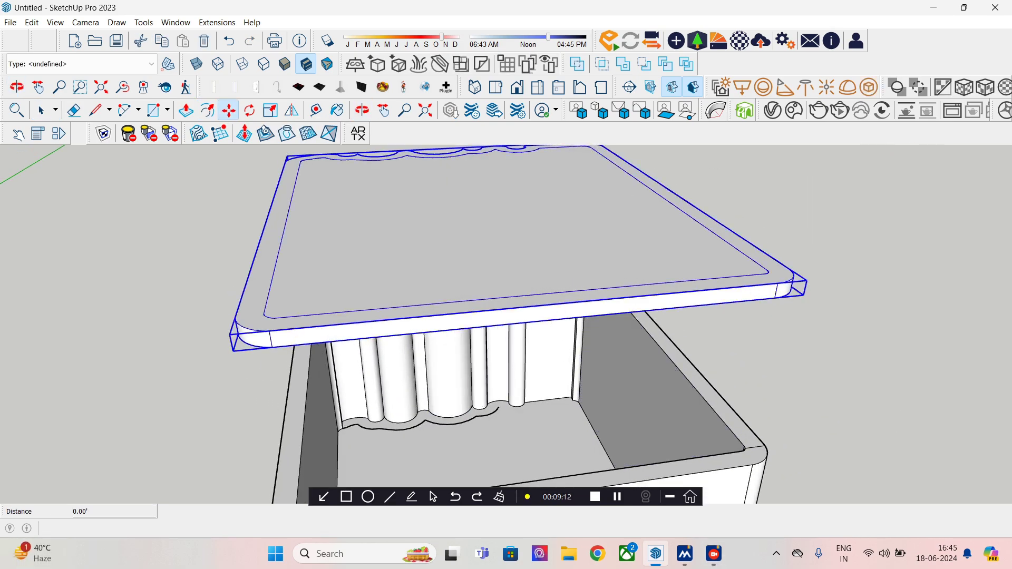
click(1002, 318)
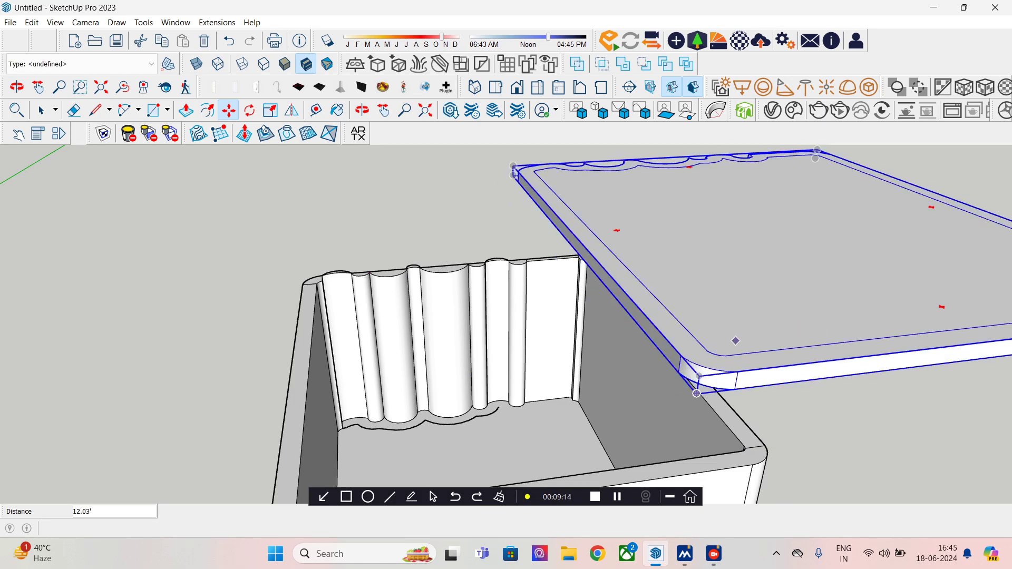
Step: Select the top and side faces of the left side wall and make them a group
scroll(733, 340, down, 2)
middle_drag(715, 334, 324, 399)
scroll(413, 414, up, 3)
click(42, 110)
click(221, 311)
middle_drag(222, 311, 675, 359)
shift+click(364, 328)
shift+click(675, 359)
right_click(744, 380)
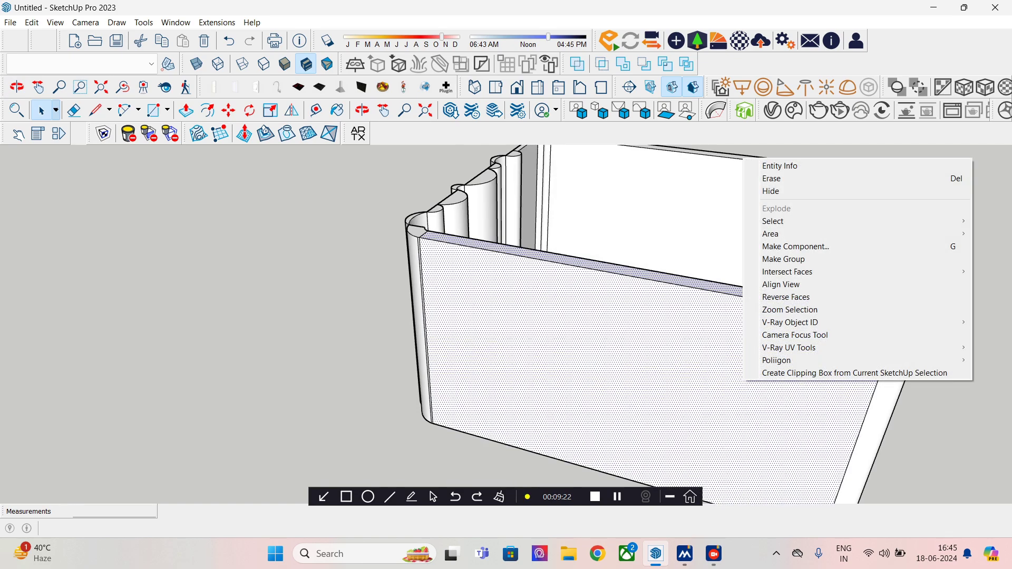
click(784, 259)
Step: Select the faces of the right side wall and make them a group
middle_drag(753, 316, 553, 369)
middle_drag(622, 380, 596, 395)
scroll(646, 422, down, 2)
middle_drag(654, 364, 635, 350)
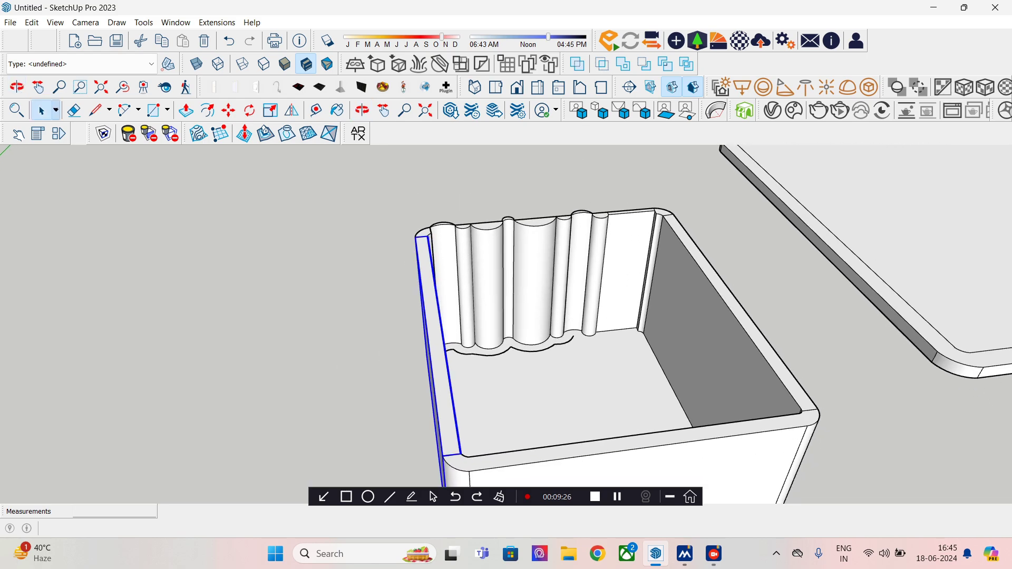
click(712, 338)
shift+click(752, 335)
middle_drag(751, 335, 569, 306)
key(space)
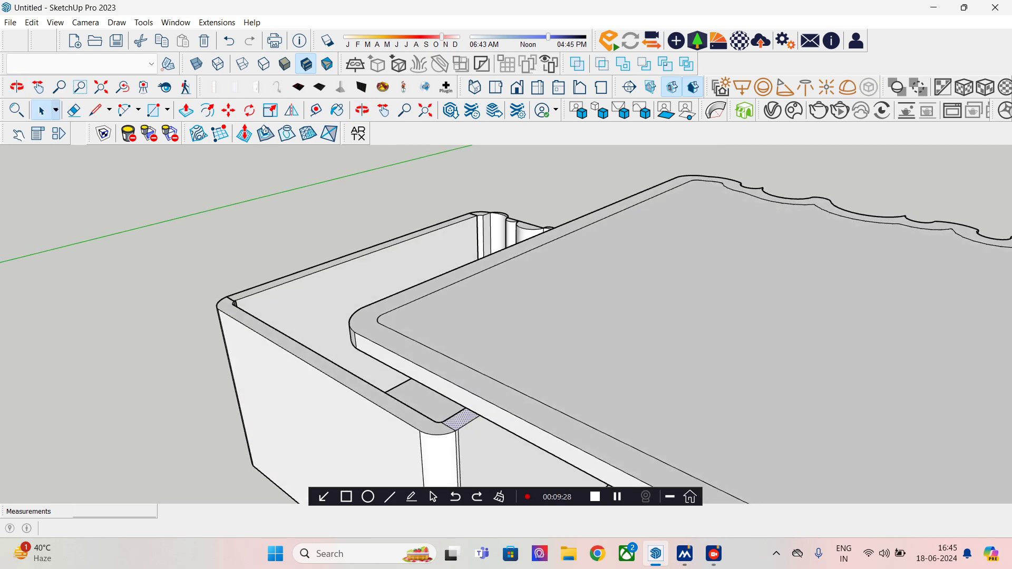
click(500, 463)
right_click(499, 463)
click(539, 339)
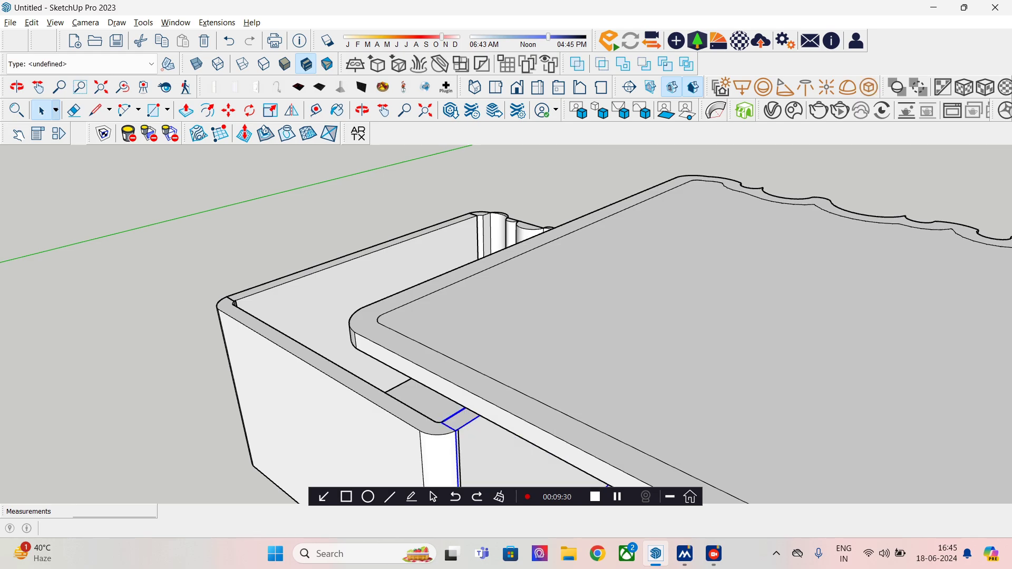
middle_drag(539, 339, 433, 300)
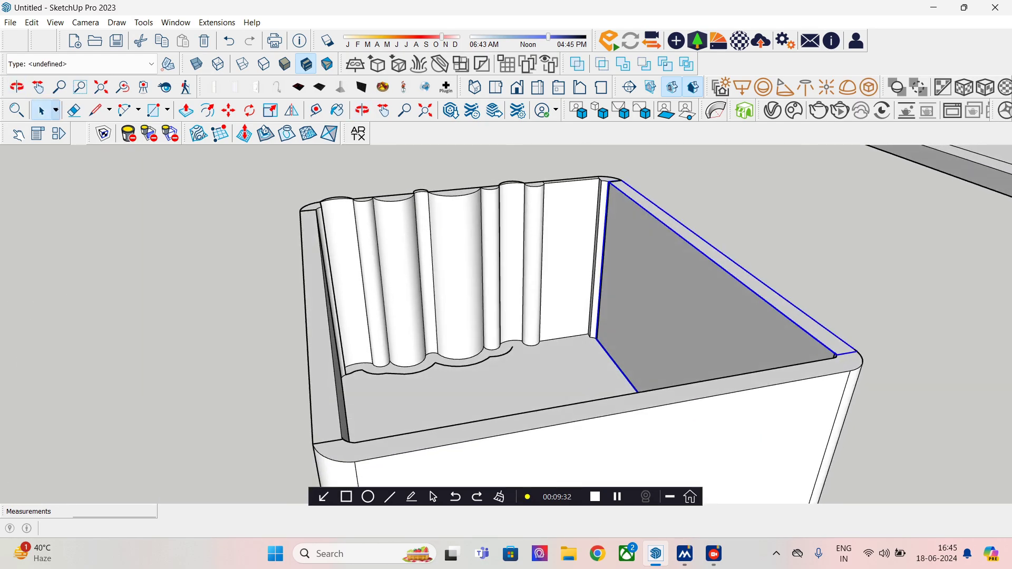
Step: Add two tags named "right wall" and "left wall"
key(t)
key(b)
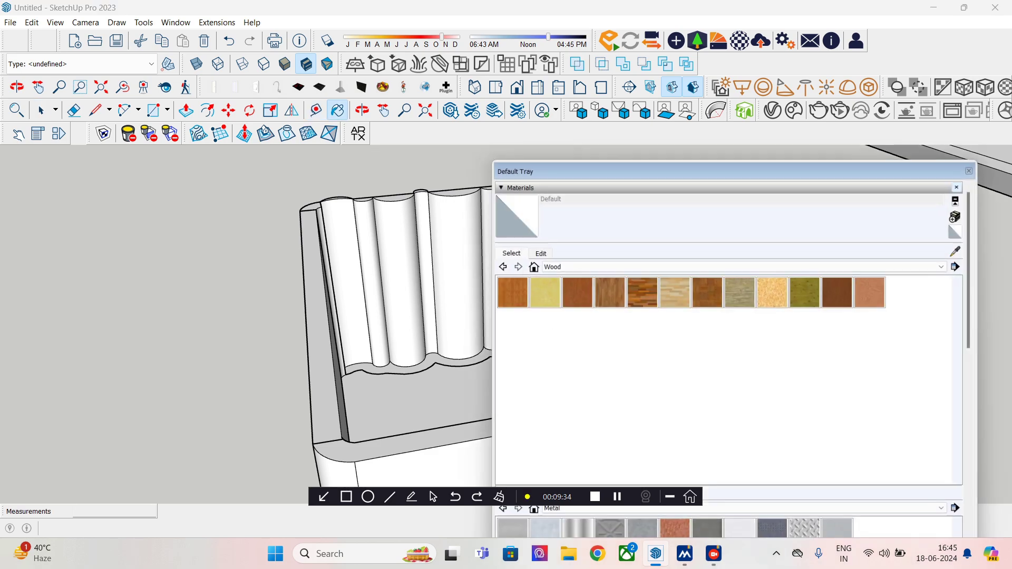
drag(979, 265, 979, 419)
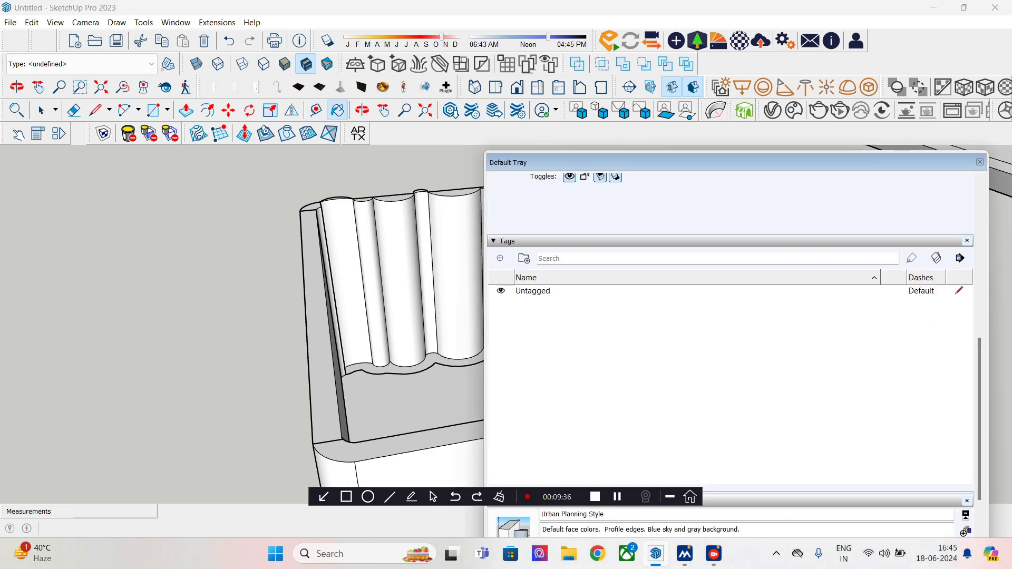
click(500, 258)
text(right wall)
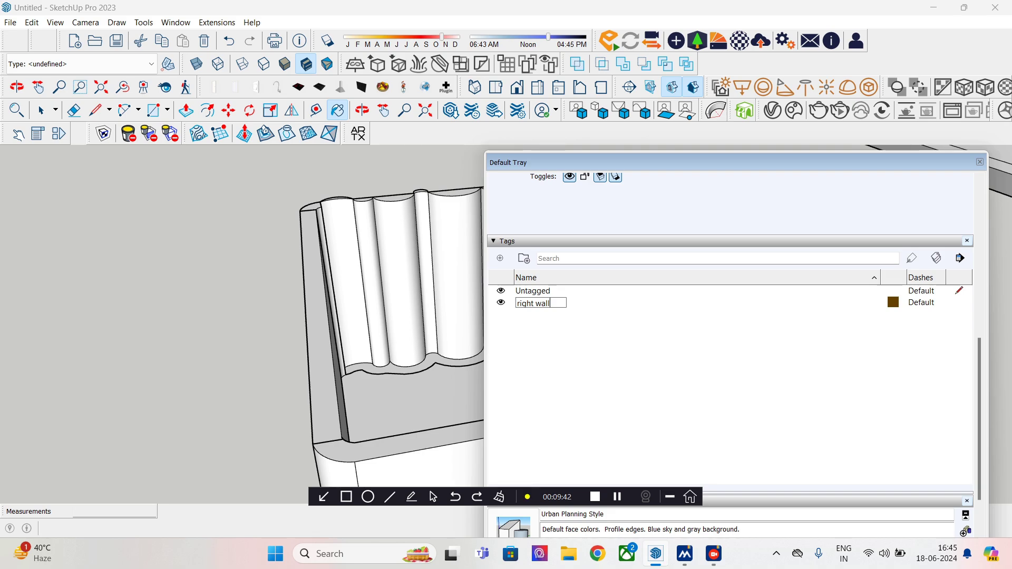
click(500, 258)
text(left wall)
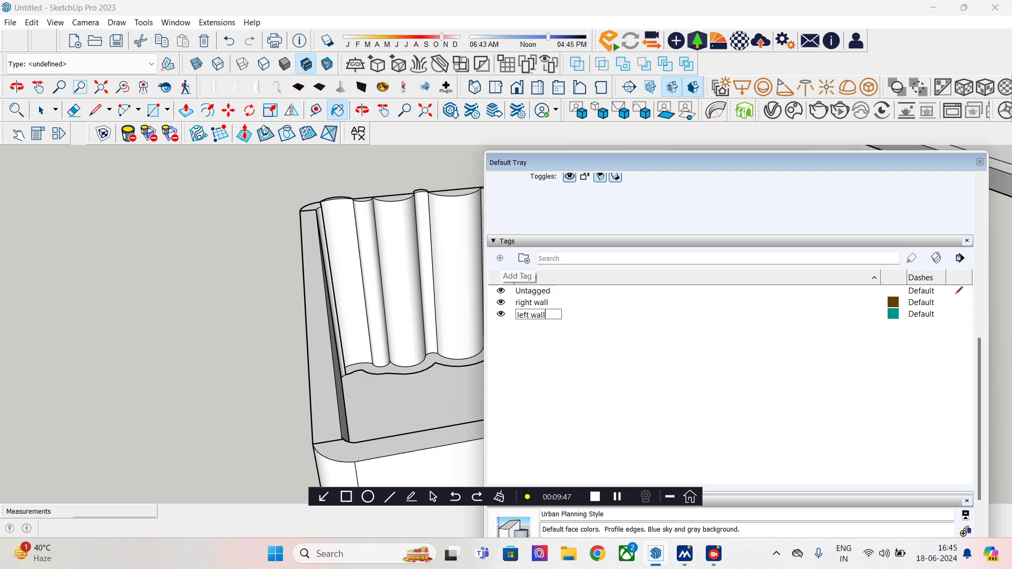
Step: Assign the right wall group to the "right wall" tag and the left wall group to the "left wall" tag
key(Return)
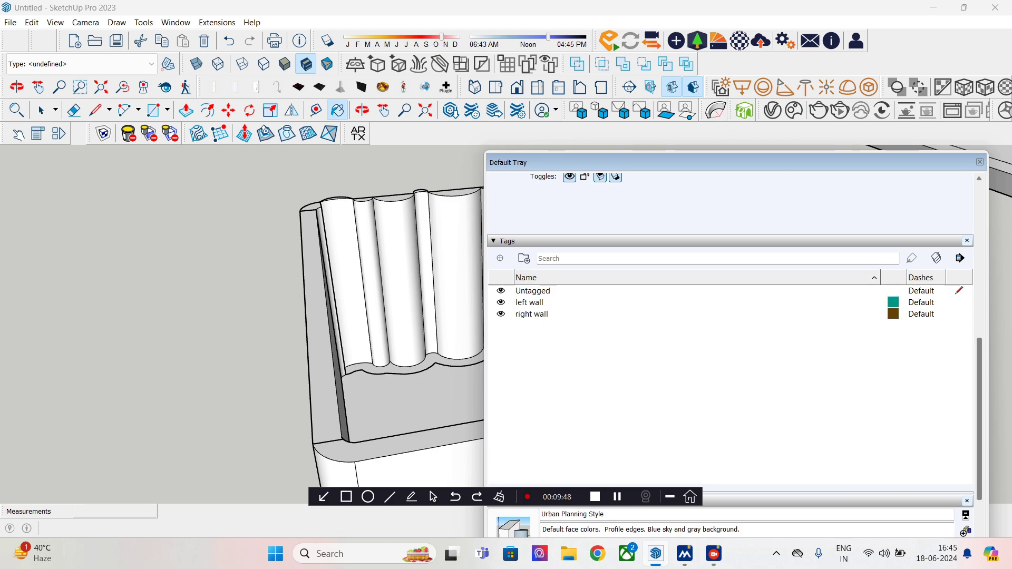
scroll(579, 396, up, 5)
click(571, 377)
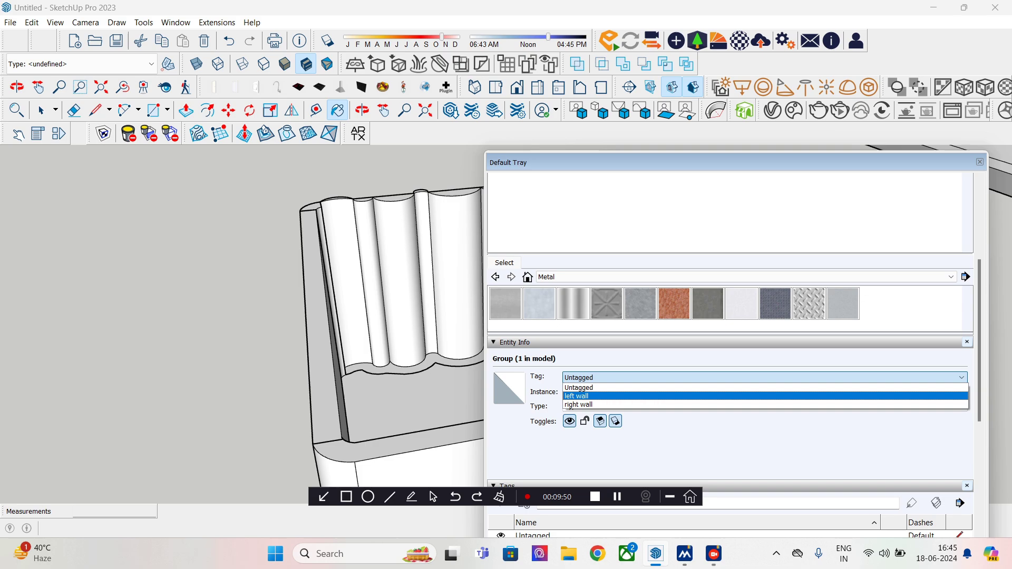
click(575, 404)
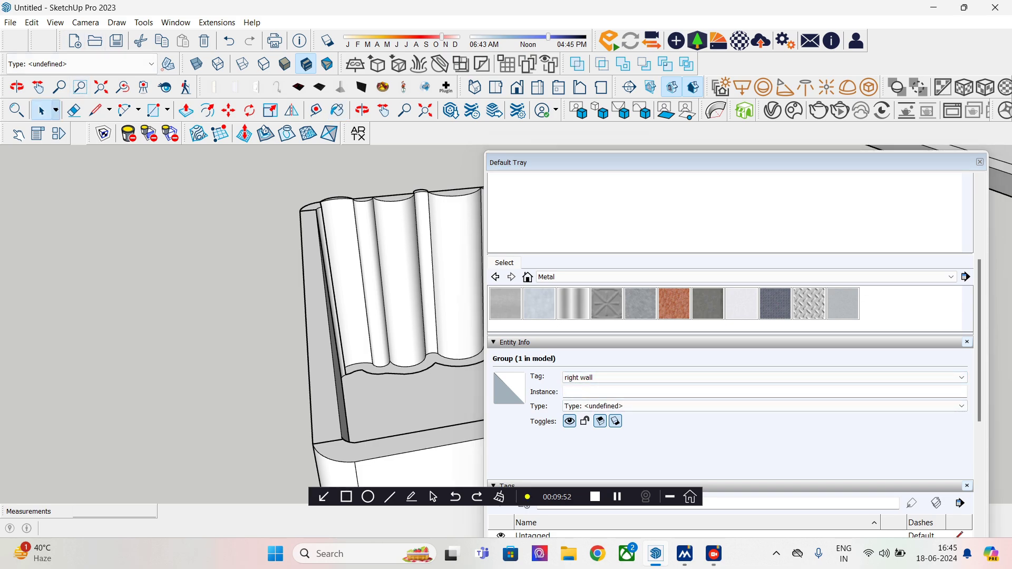
click(310, 326)
click(570, 377)
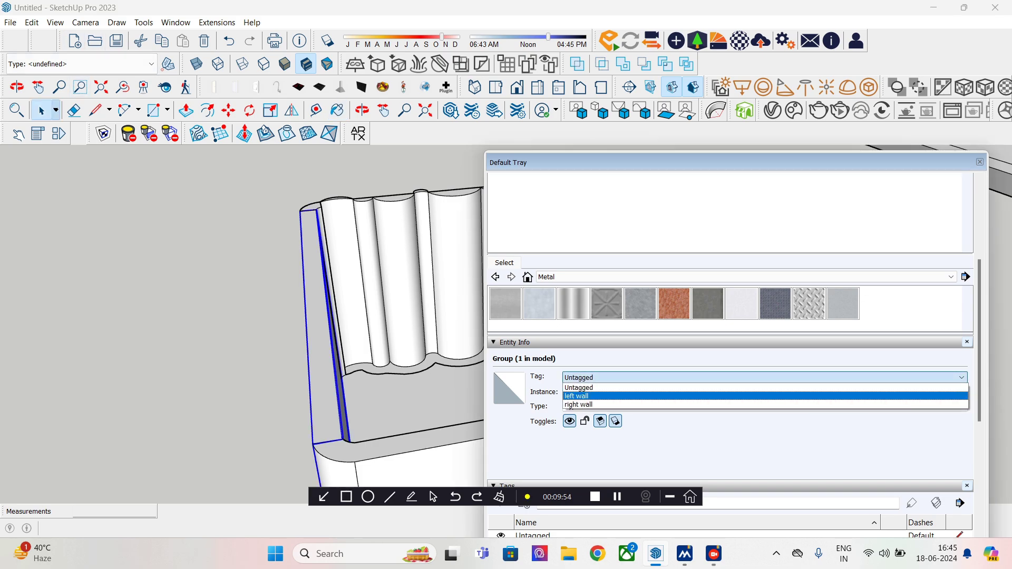
click(576, 396)
scroll(730, 342, down, 10)
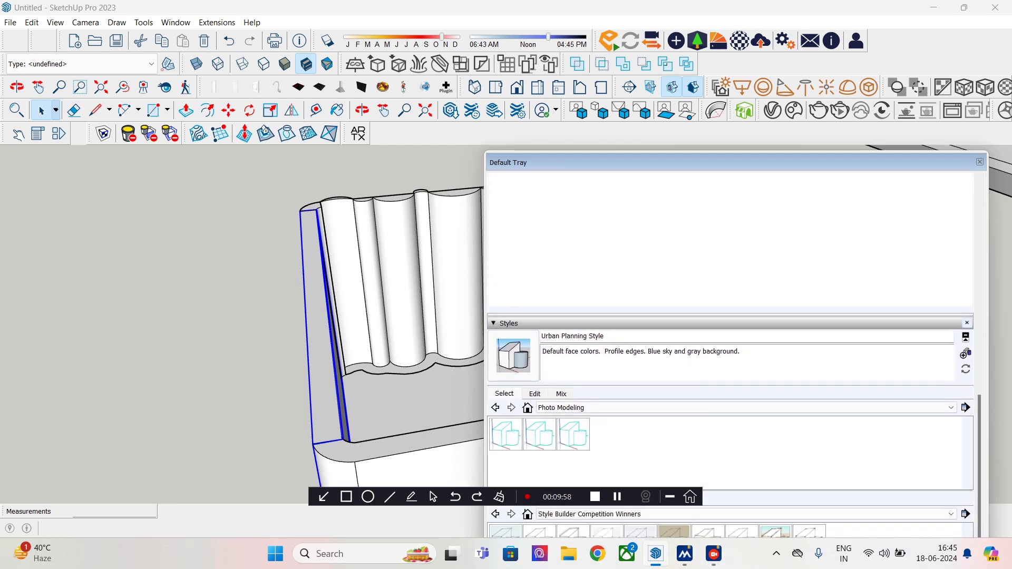
click(980, 162)
Step: Select the outer, top, inner and rounded corner faces of the wall opposite the fluted one and make them a group
shift+middle_drag(643, 448, 738, 380)
click(662, 311)
shift+click(453, 386)
shift+click(416, 445)
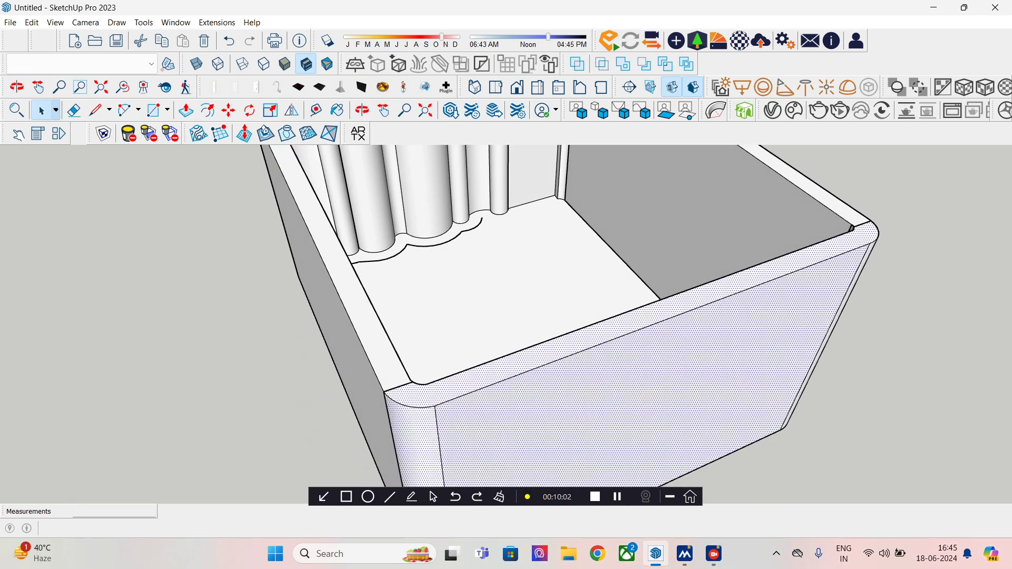
middle_drag(416, 446, 153, 409)
shift+click(690, 409)
middle_drag(690, 408, 928, 454)
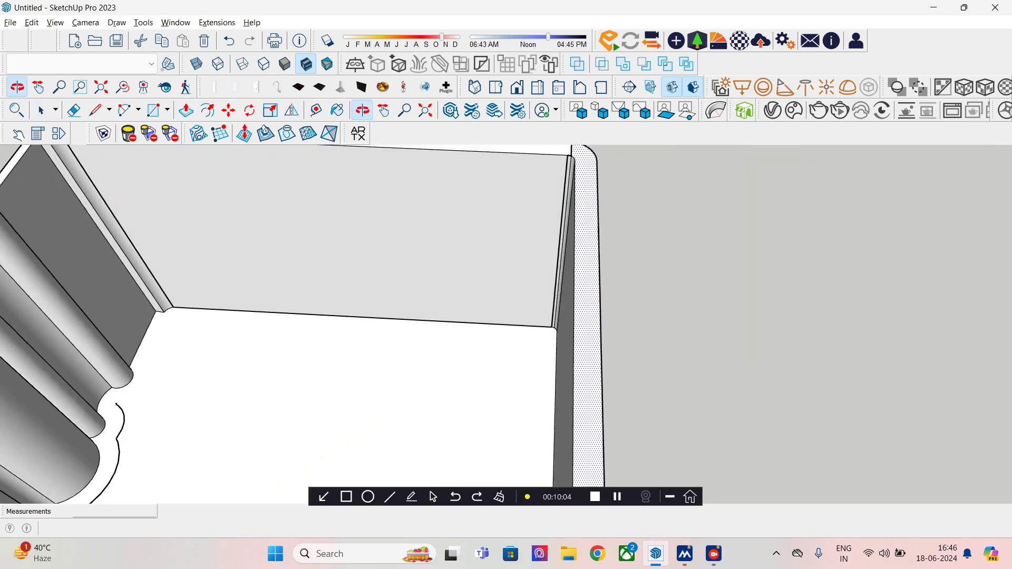
right_click(569, 145)
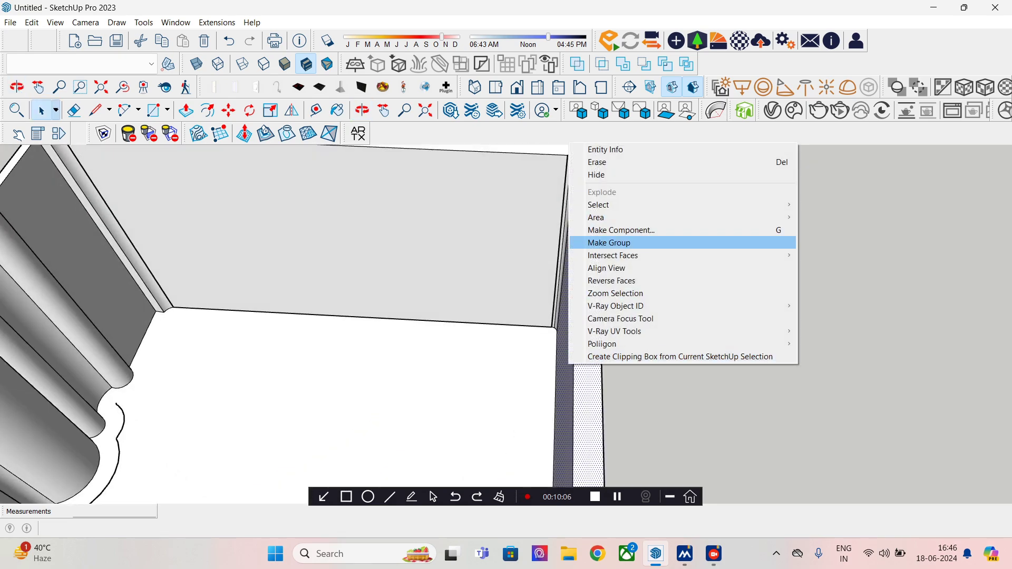
click(601, 243)
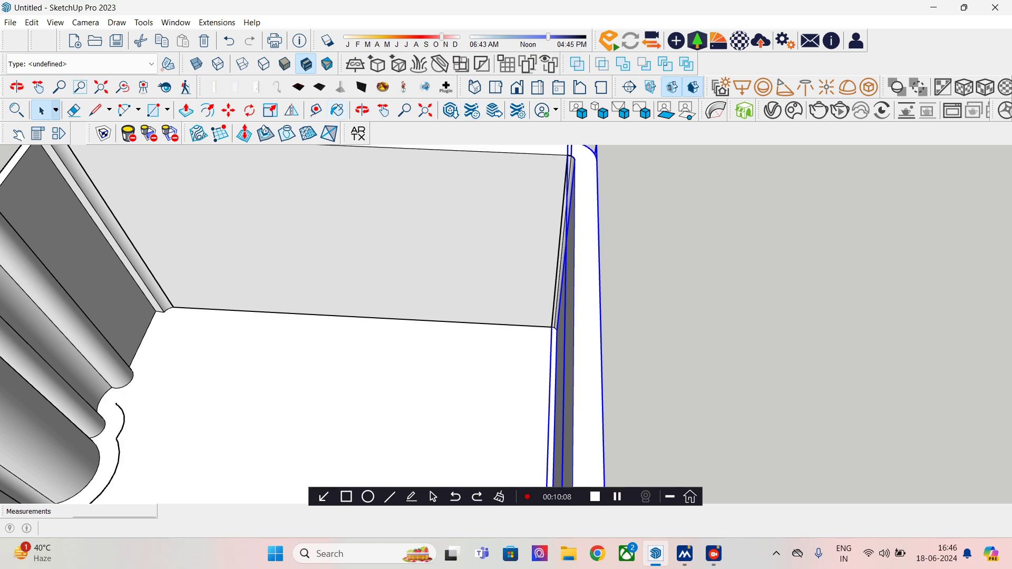
Step: Add a tag named "back wall" and assign the new wall group to it
key(b)
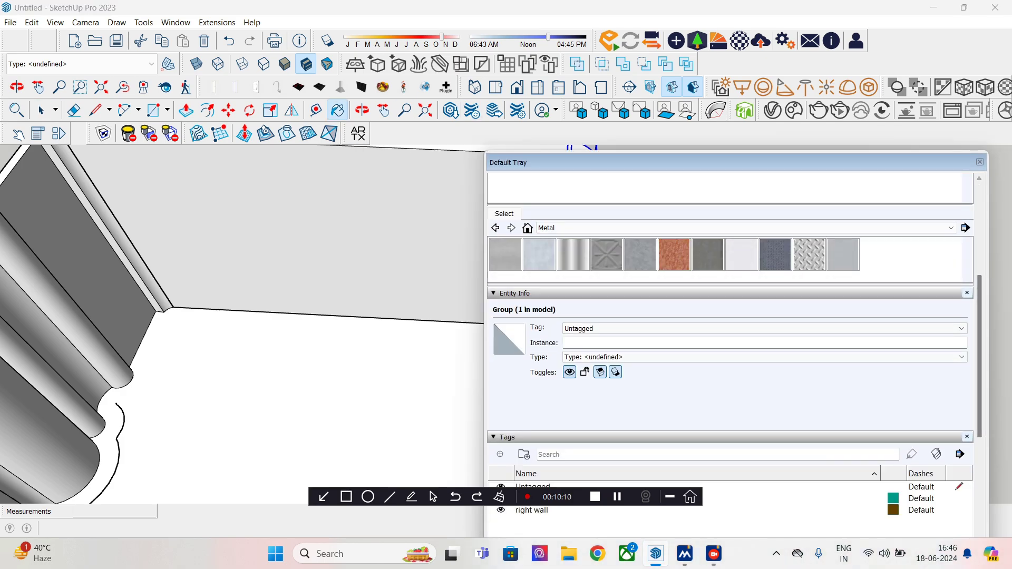
scroll(606, 367, down, 2)
click(500, 328)
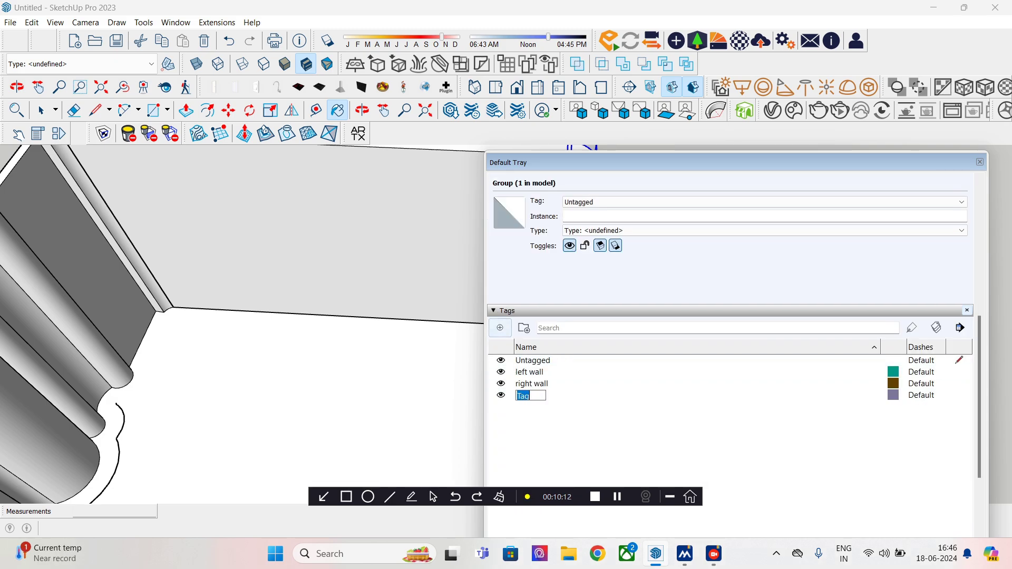
text(back wall)
click(764, 202)
click(580, 221)
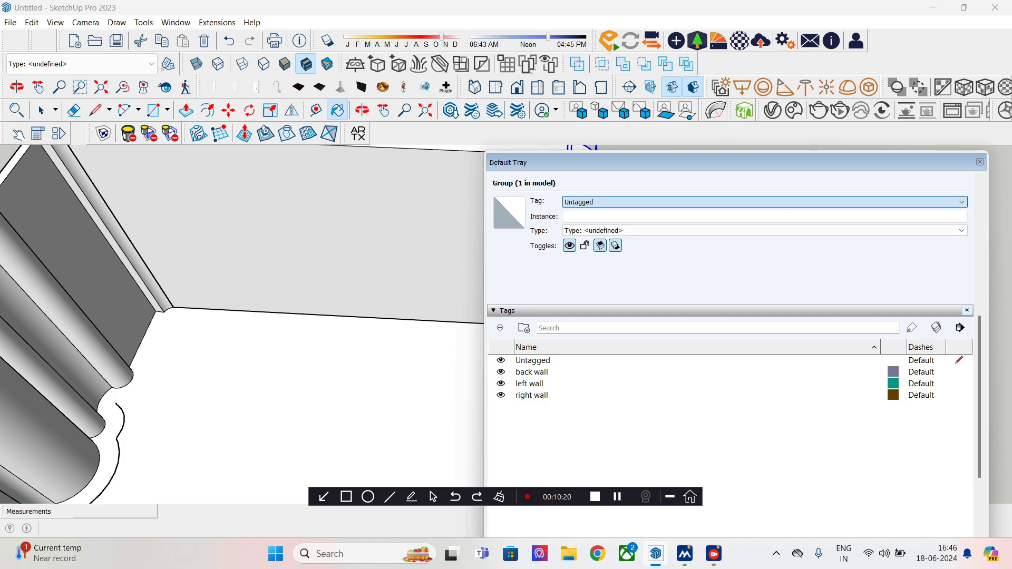
Step: Hide the "back wall" tag to open up the view into the room
click(501, 372)
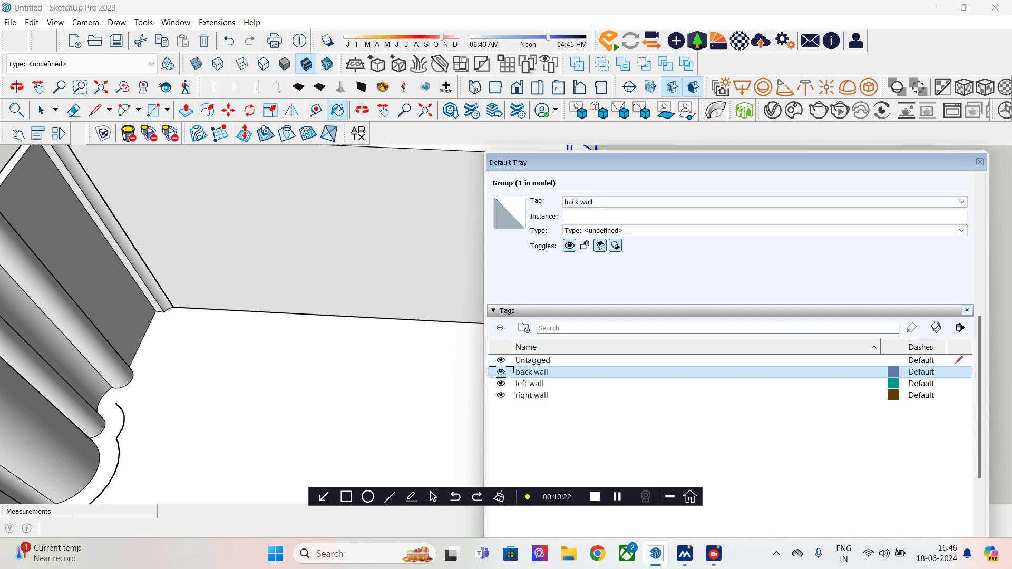
click(980, 162)
mouse_move(506, 327)
middle_down()
mouse_move(274, 232)
mouse_move(342, 296)
middle_up()
click(980, 163)
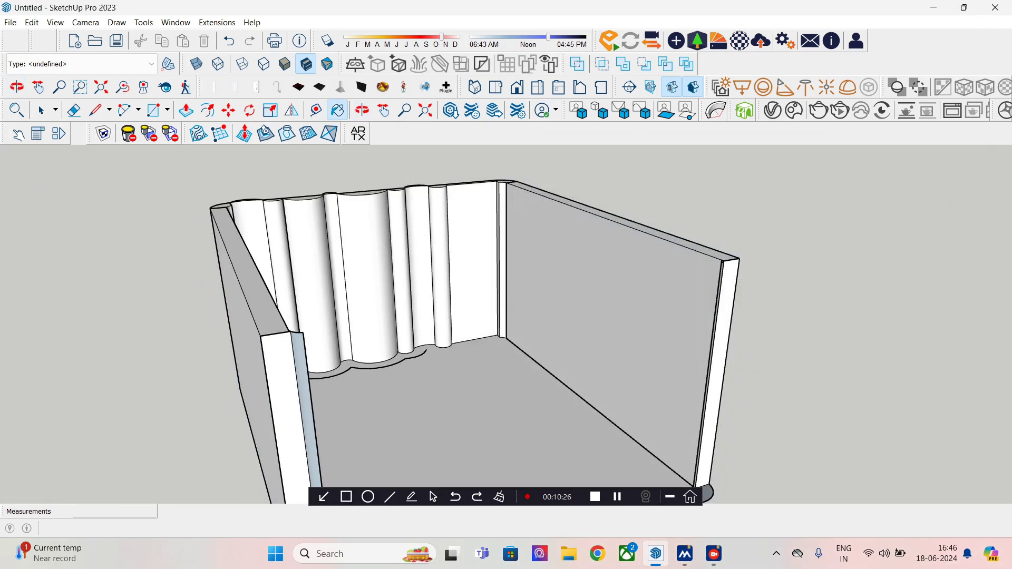
middle_drag(580, 316, 422, 311)
click(41, 111)
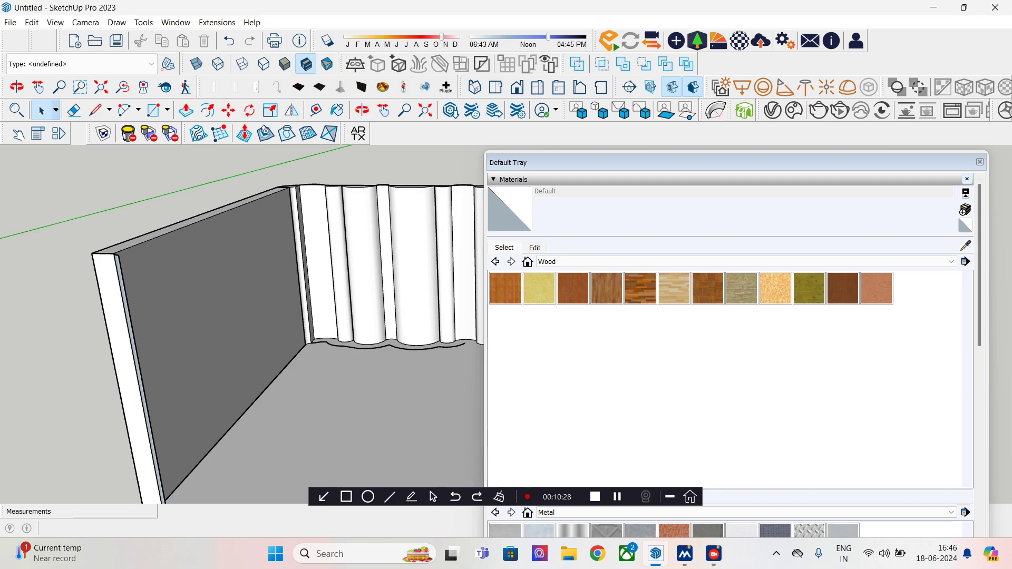
click(980, 163)
Step: Select the left wall group and place a horizontal guide 13" below the top edge of its outer face
middle_drag(380, 338, 543, 253)
click(648, 316)
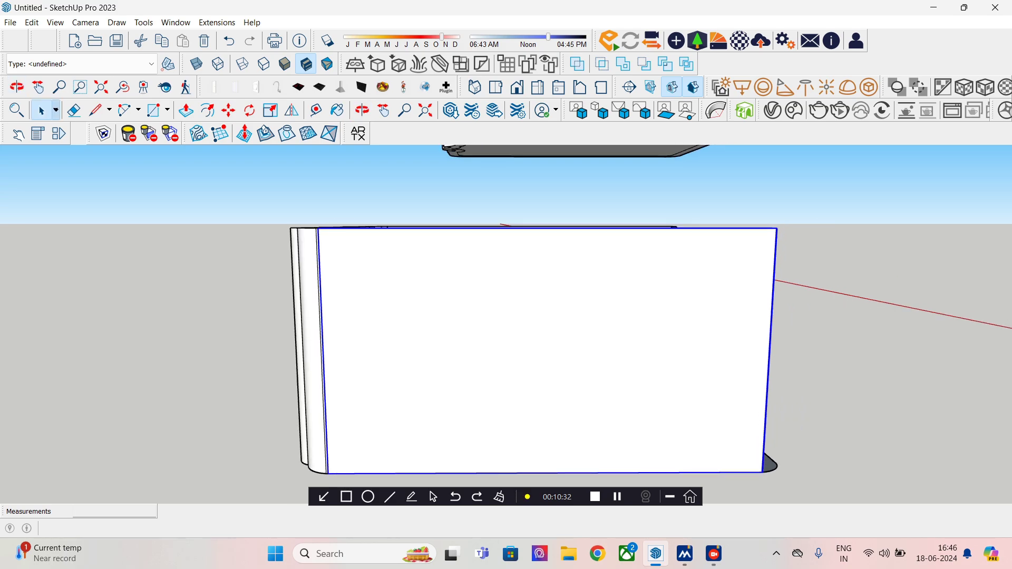
key(t)
scroll(536, 233, up, 2)
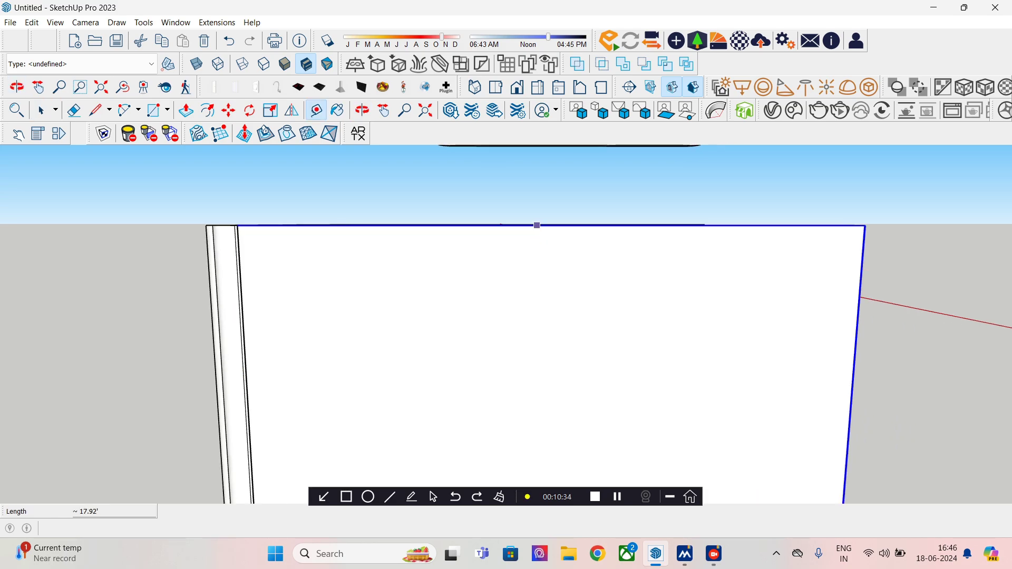
click(535, 226)
text(13)
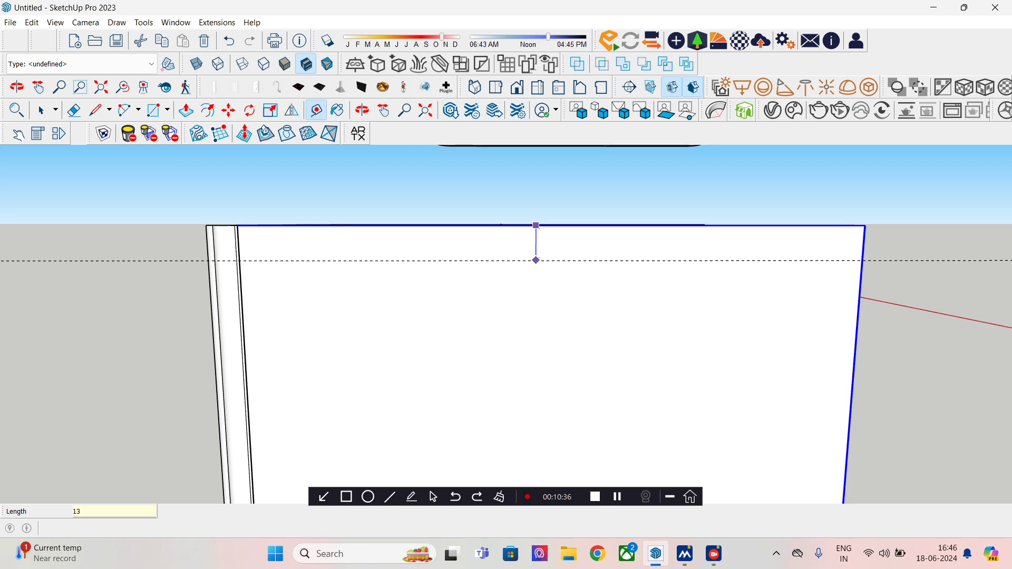
key(Return)
Step: Place vertical guides 2' in from both side edges of the left wall's outer face
scroll(244, 353, up, 1)
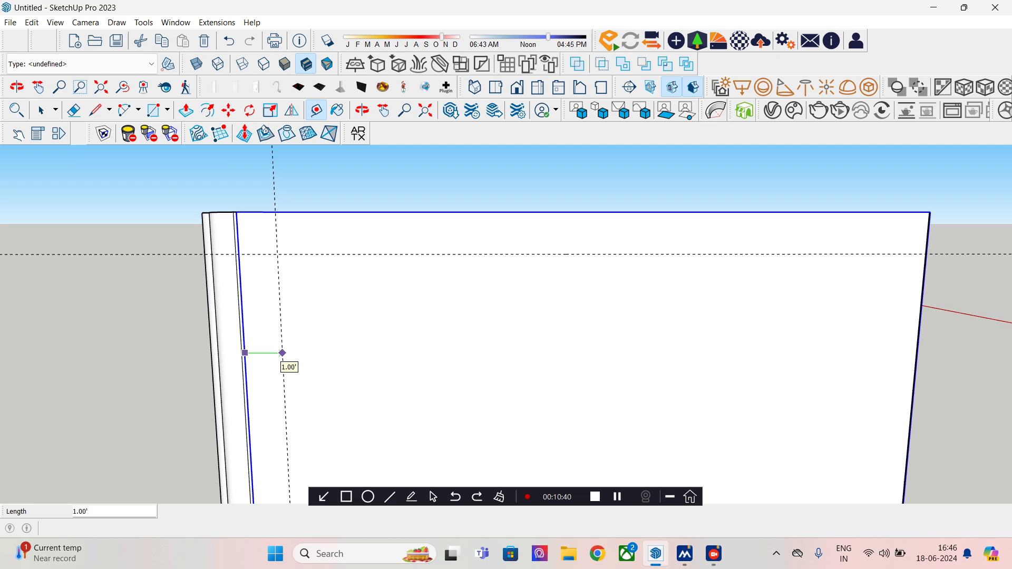
text(2)
key(Return)
click(919, 327)
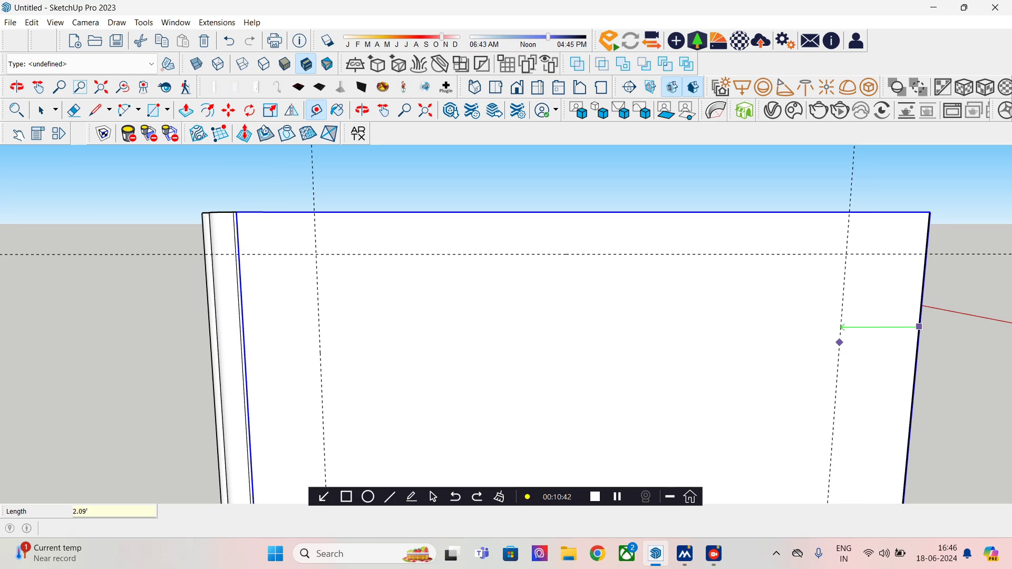
text(2)
key(Return)
Step: Place a horizontal guide 2" above the bottom edge of the left wall's outer face
scroll(586, 379, down, 1)
shift+middle_drag(598, 397, 567, 286)
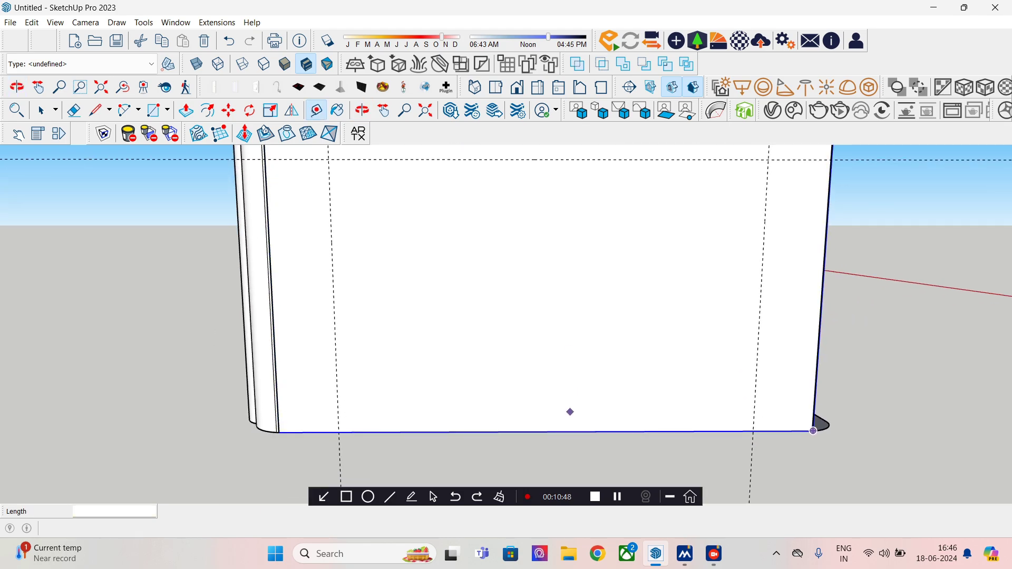
click(565, 431)
text(2)
key(Return)
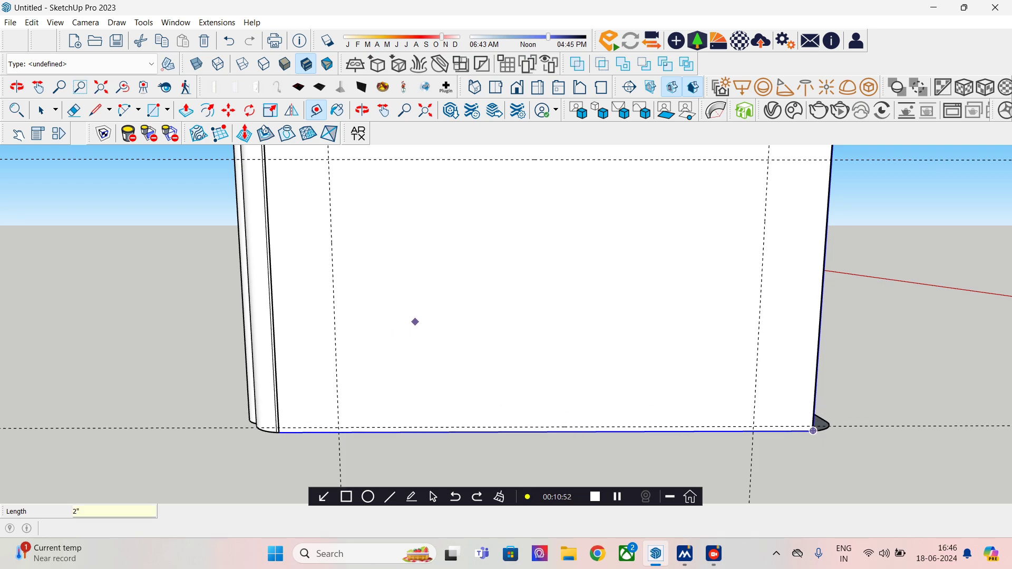
Step: Mark guide points 1' along the horizontal and vertical guides from both upper guide intersections on the left wall
shift+middle_drag(415, 322, 397, 386)
scroll(314, 237, up, 3)
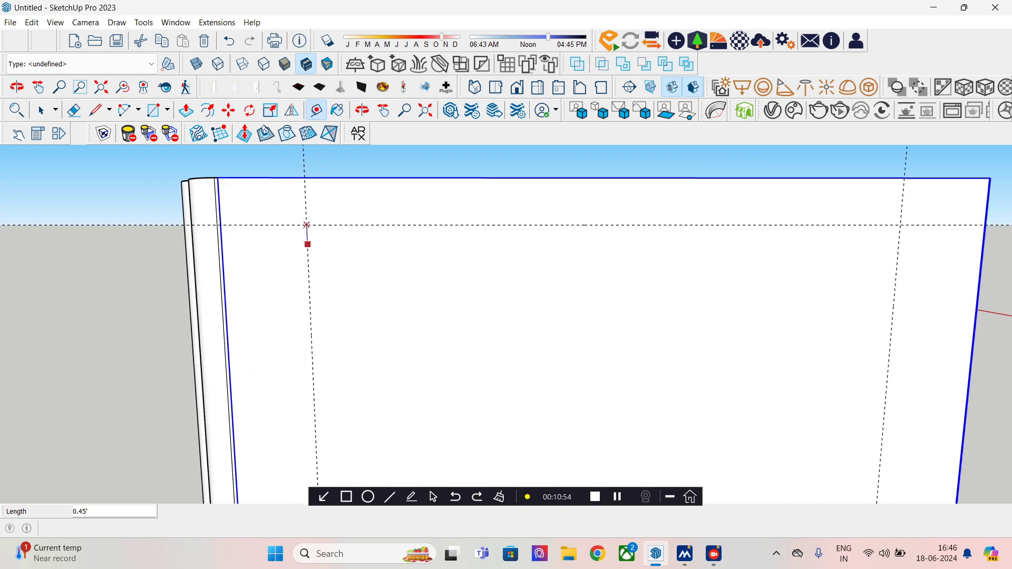
text(1)
text(1)
shift+middle_drag(630, 301, 478, 309)
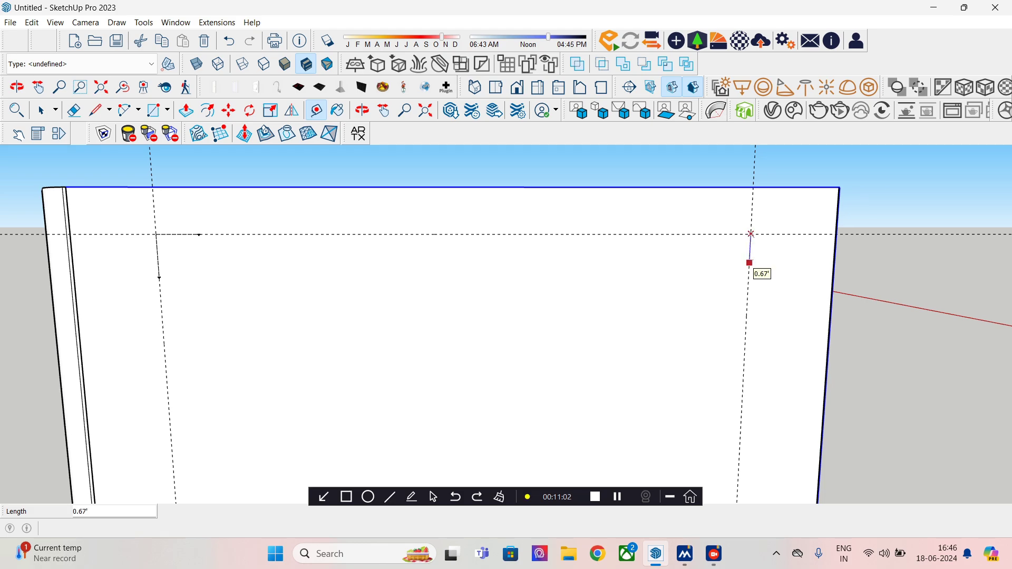
text(1)
text(1)
Step: Draw a two-point arc with a 0.3' bulge between the 1' guide marks at the upper corner nearest the fluted wall
click(125, 111)
scroll(203, 279, up, 2)
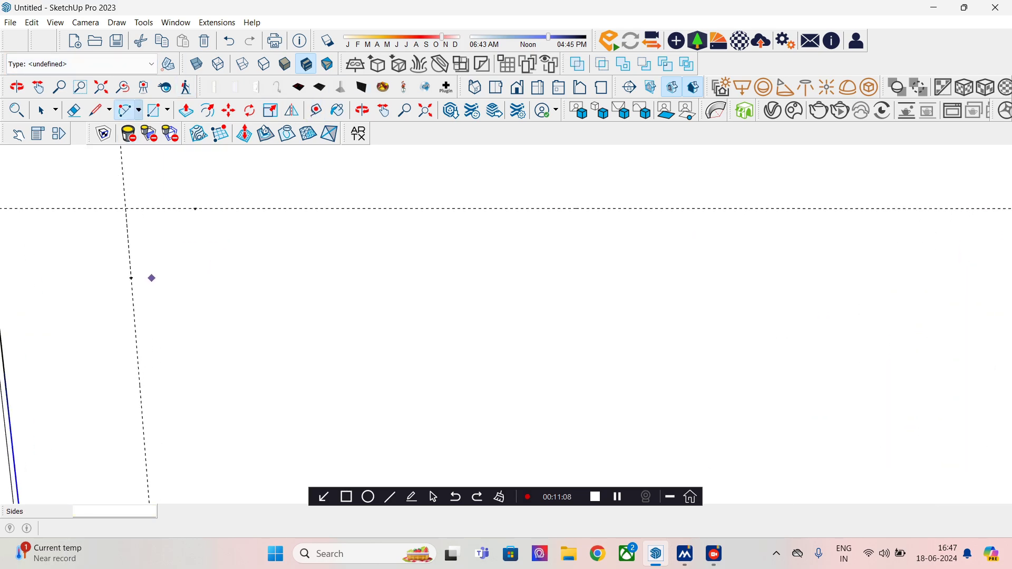
click(195, 208)
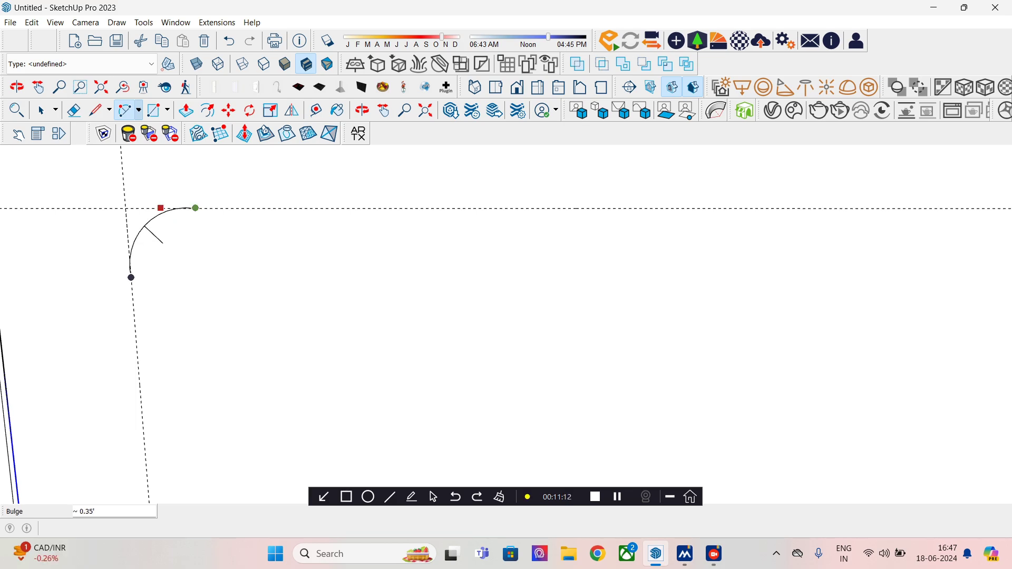
text(0.3)
key(Return)
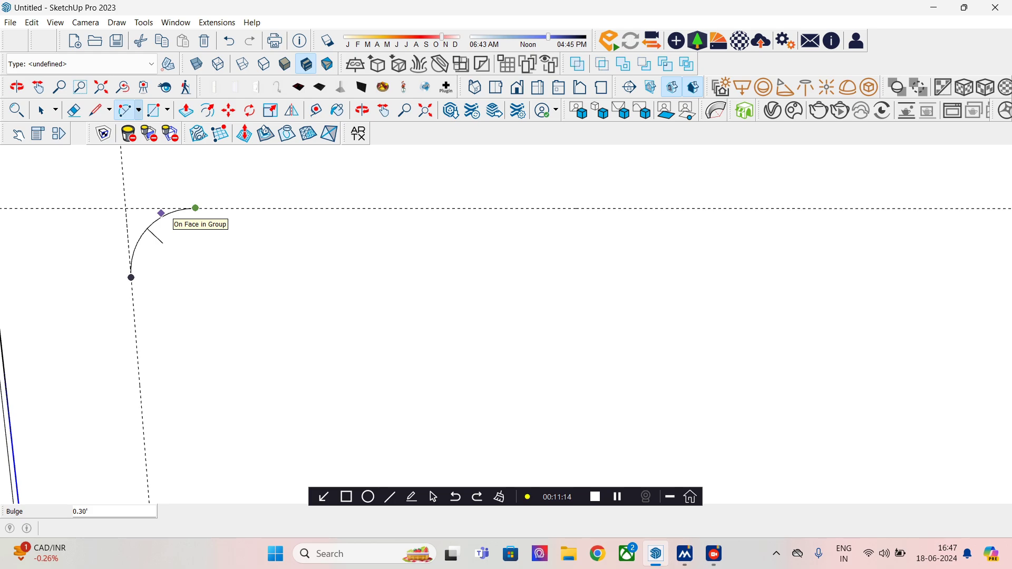
Step: Draw a matching two-point arc with a 0.30' bulge between the guide marks at the opposite upper corner
scroll(529, 309, down, 5)
scroll(680, 242, up, 5)
scroll(685, 239, down, 5)
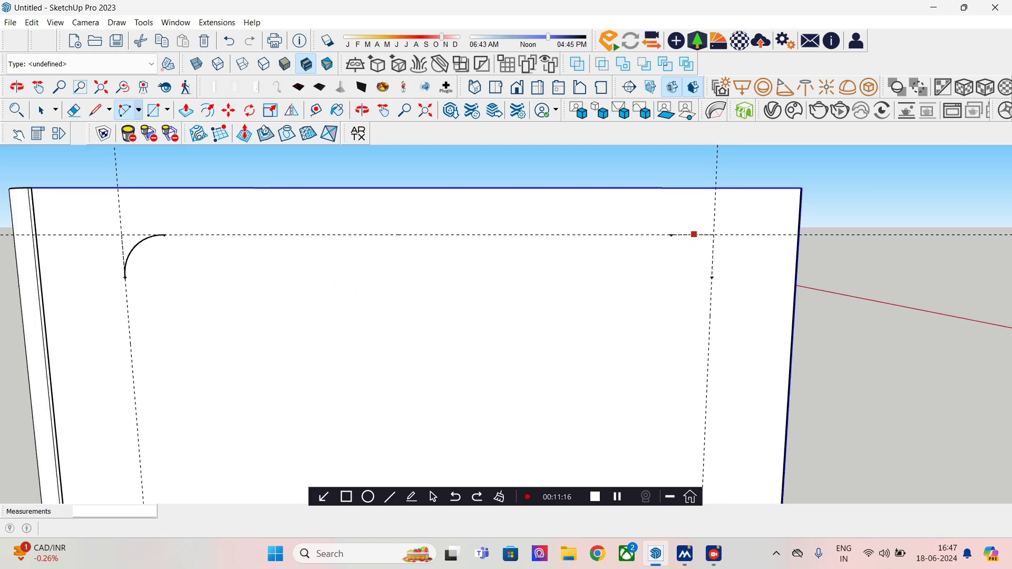
scroll(685, 235, up, 5)
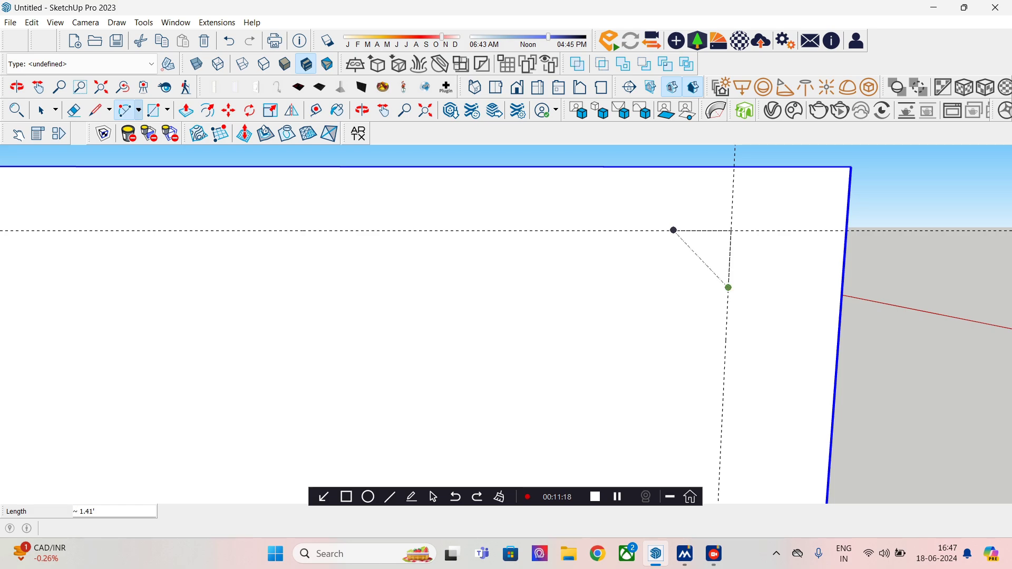
click(729, 288)
text(.30')
key(Return)
scroll(268, 308, down, 1)
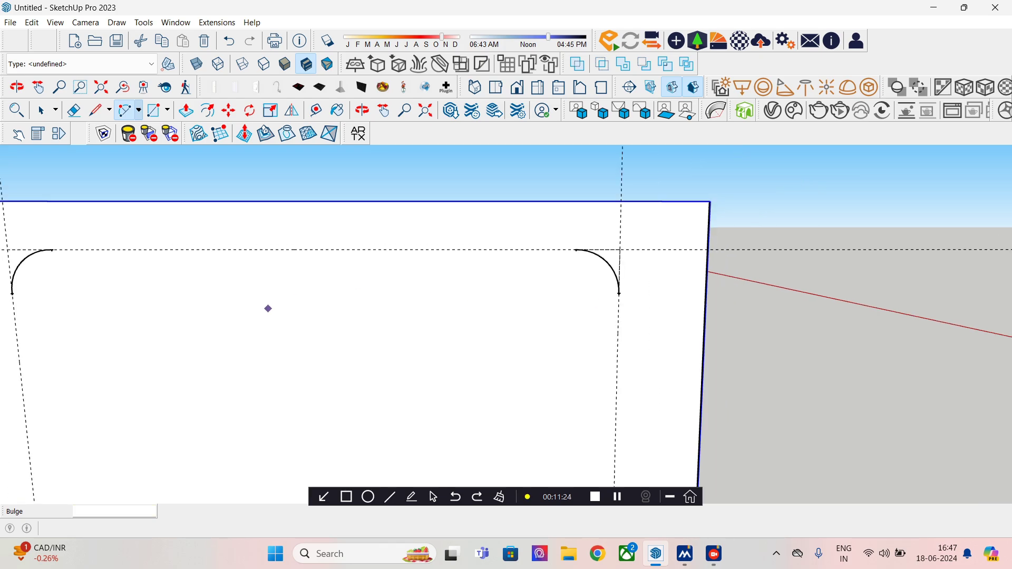
Step: Join the two corner arcs along the upper guide and close the opening outline with lines along the side and lower guides
key(l)
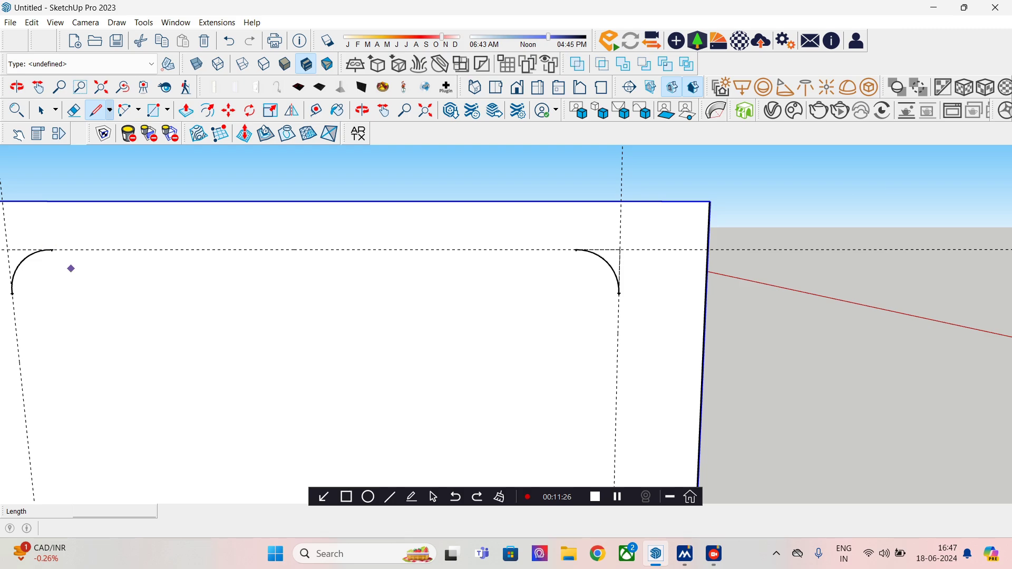
click(52, 249)
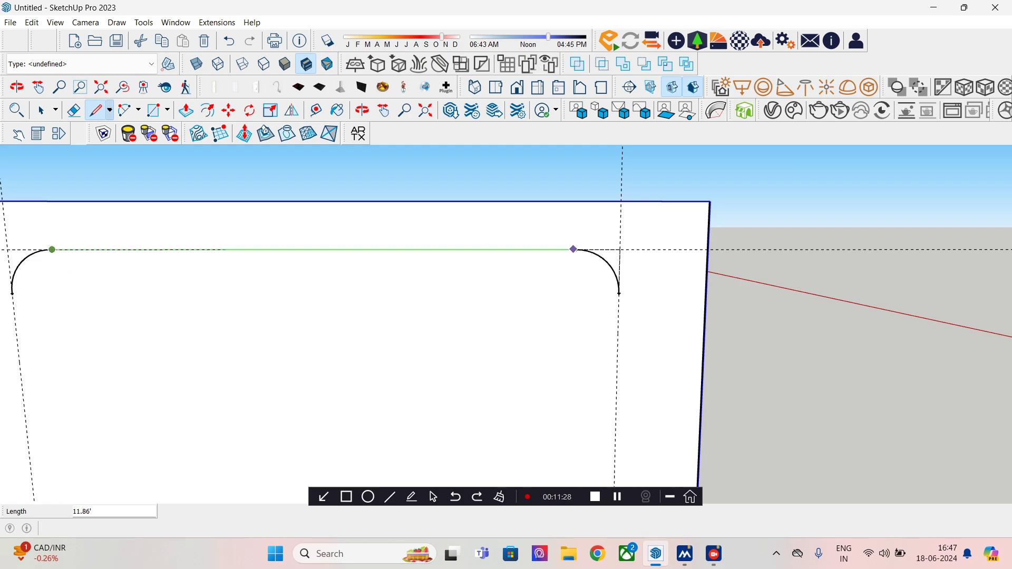
click(573, 249)
scroll(560, 364, down, 1)
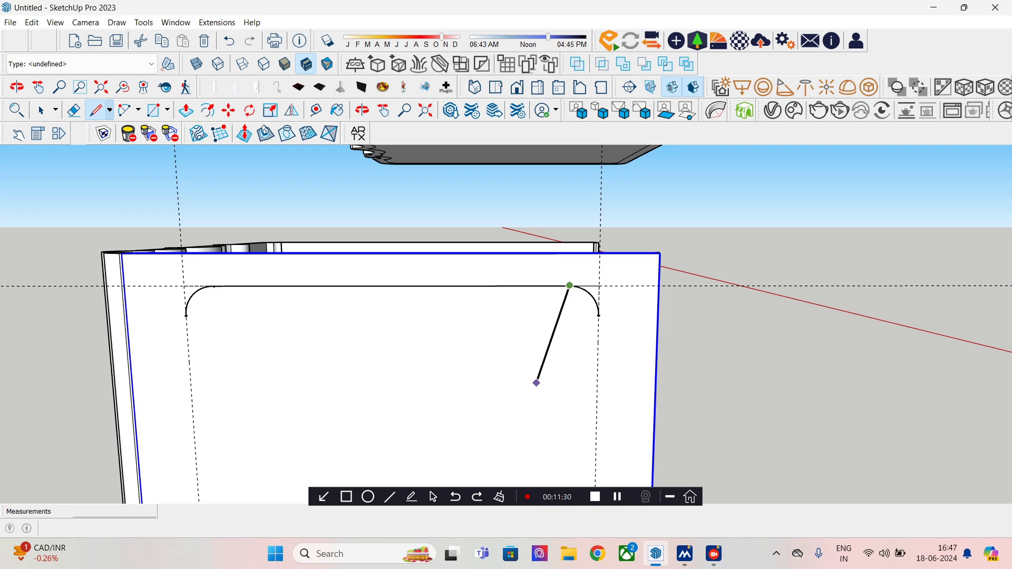
shift+middle_drag(536, 383, 587, 328)
key(Escape)
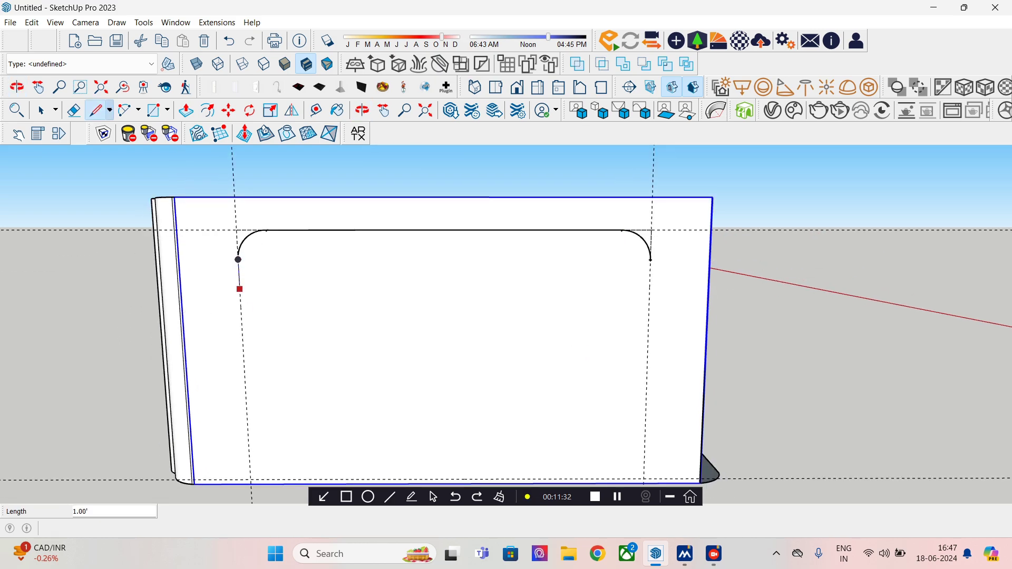
click(251, 479)
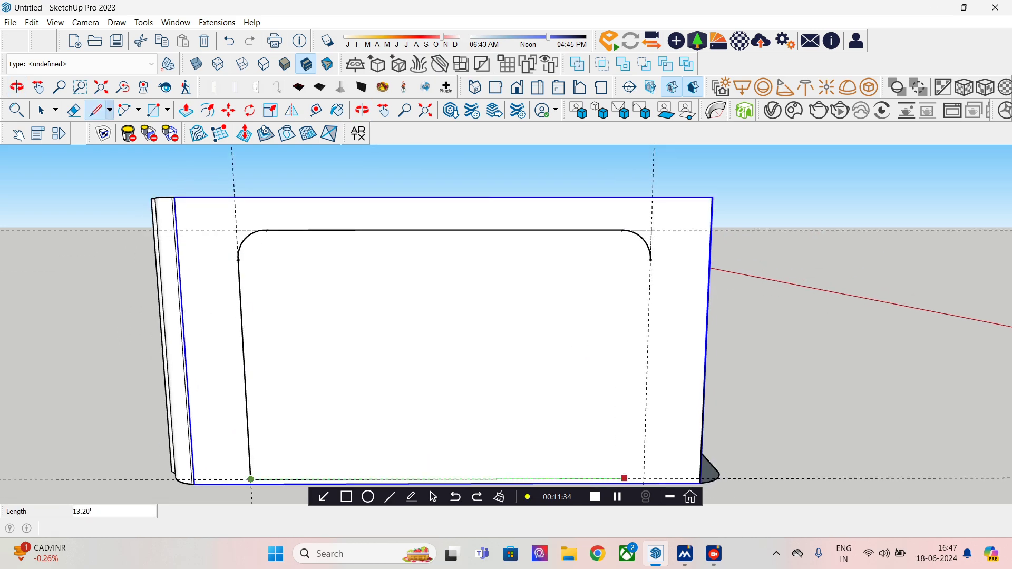
click(644, 479)
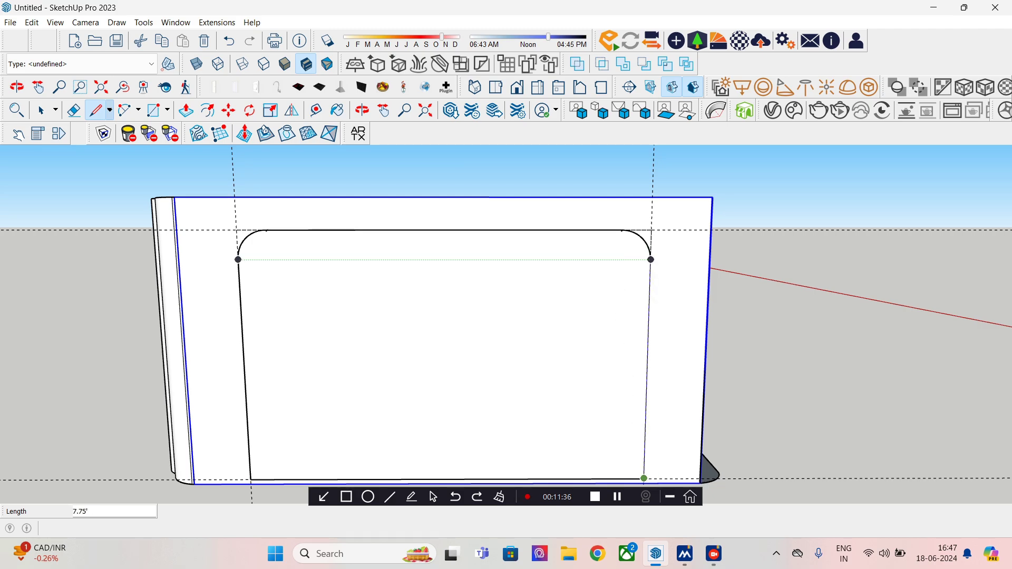
click(651, 259)
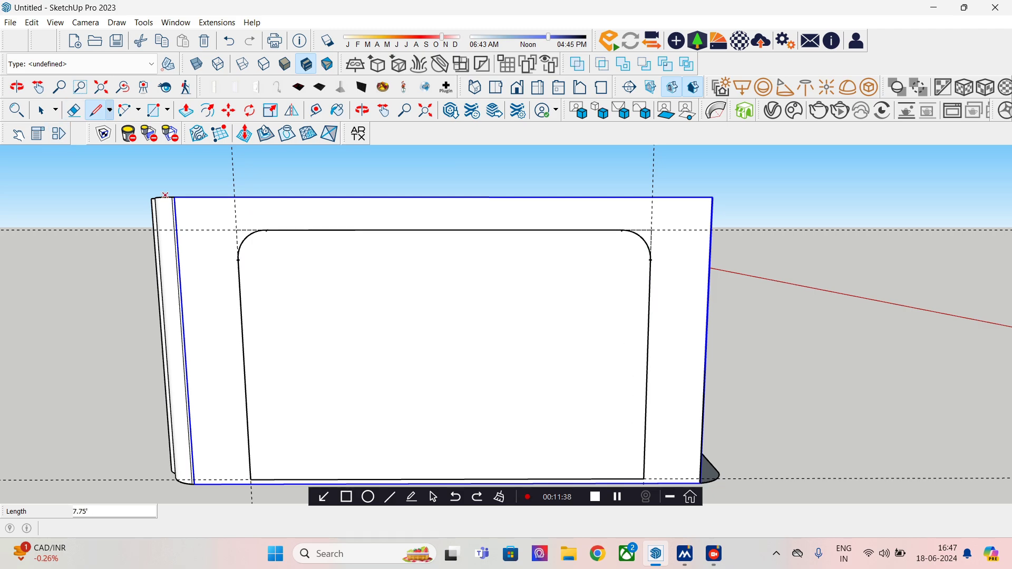
Step: Copy the rounded opening face about 9.57' outward from the left wall
key(space)
click(443, 348)
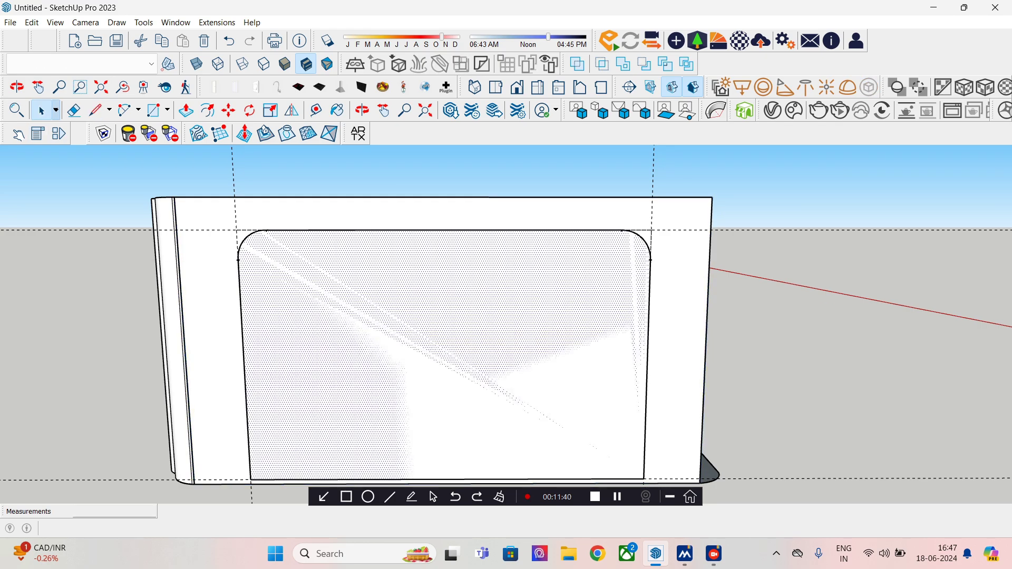
mouse_move(443, 348)
middle_down()
mouse_move(295, 377)
mouse_move(268, 353)
middle_up()
scroll(269, 354, down, 2)
key(m)
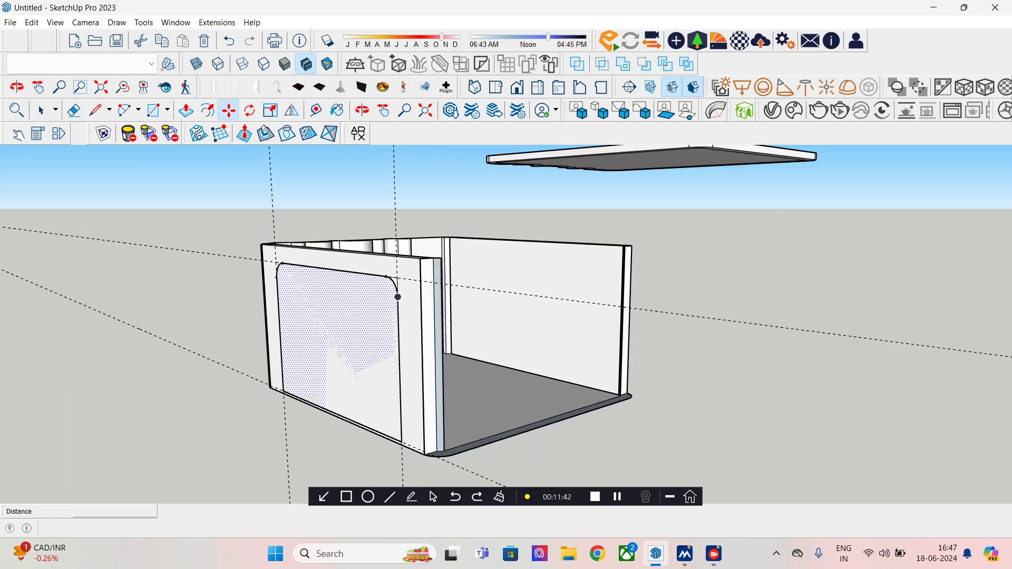
click(363, 372)
click(222, 376)
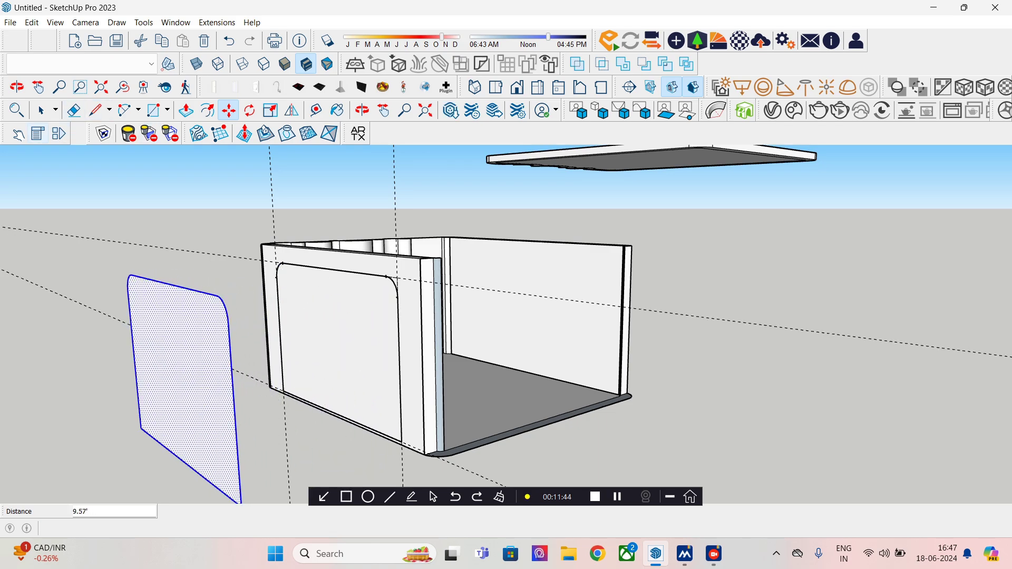
Step: Try to push the rounded opening face on the left wall with Push/Pull
key(space)
click(337, 337)
key(p)
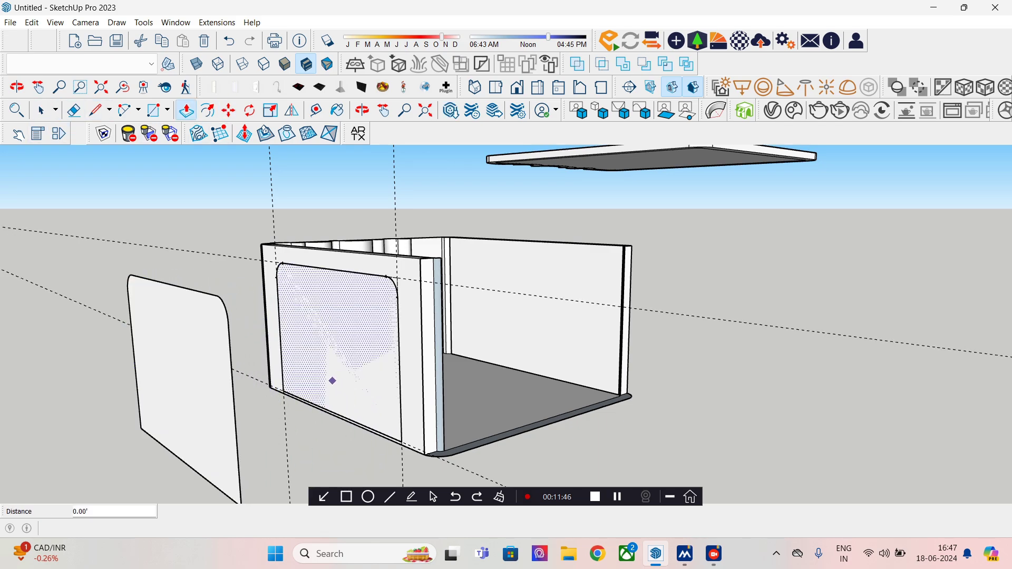
click(332, 380)
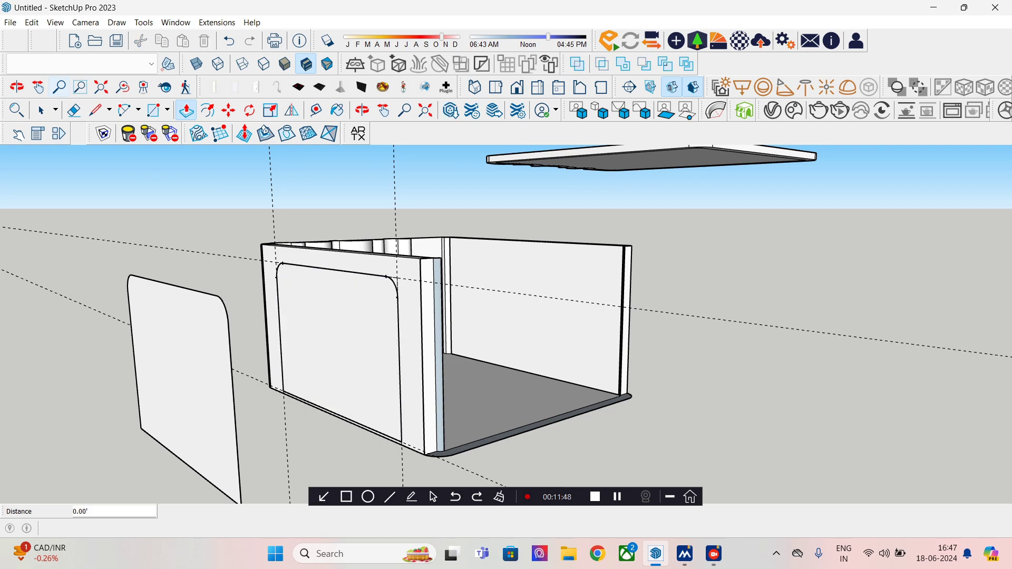
Step: Explode the left wall's group
key(space)
click(332, 381)
right_click(413, 270)
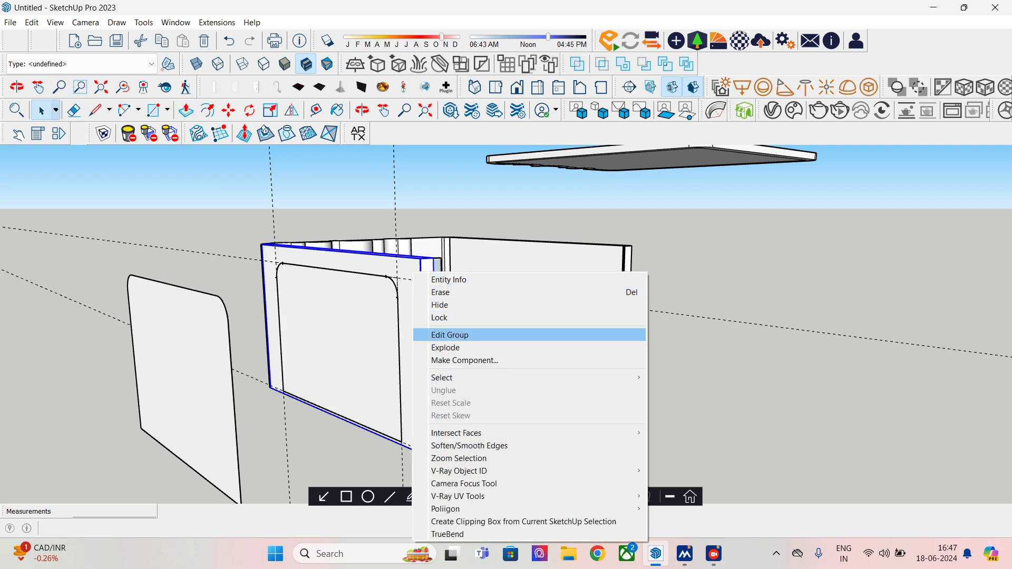
click(438, 346)
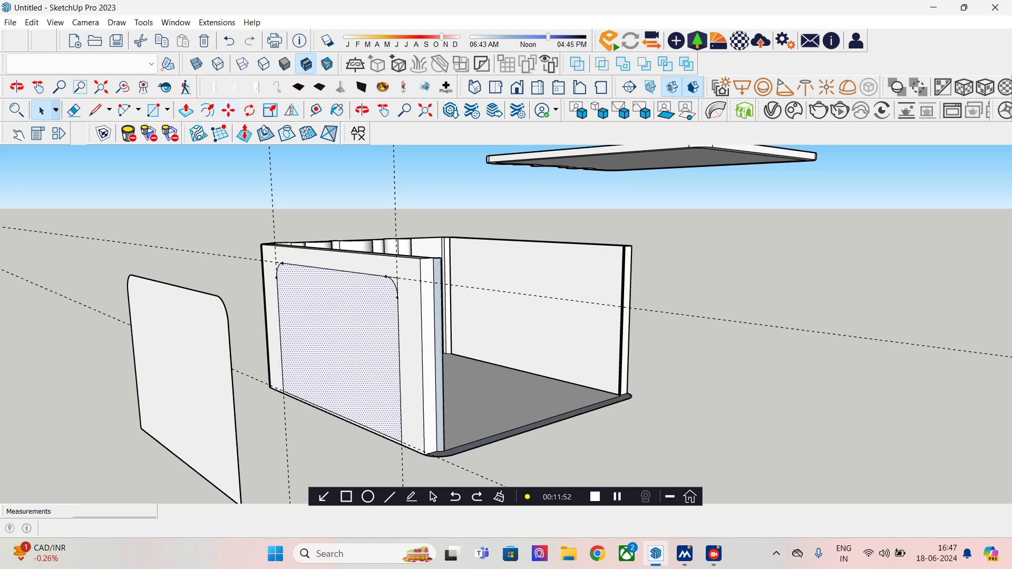
Step: Push the rounded opening face 0.75' through the left wall's thickness to cut the opening
key(m)
key(p)
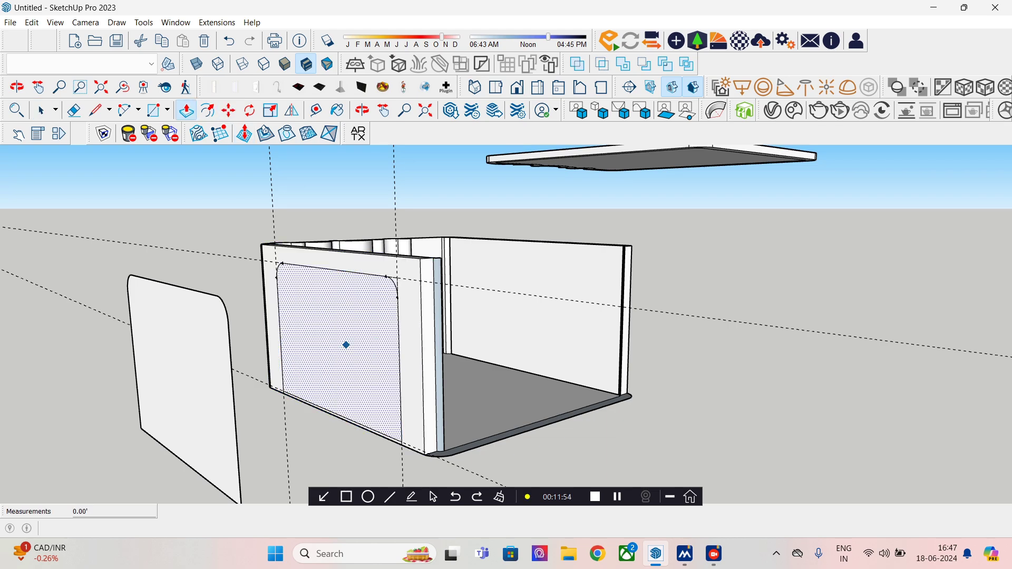
click(346, 345)
click(361, 336)
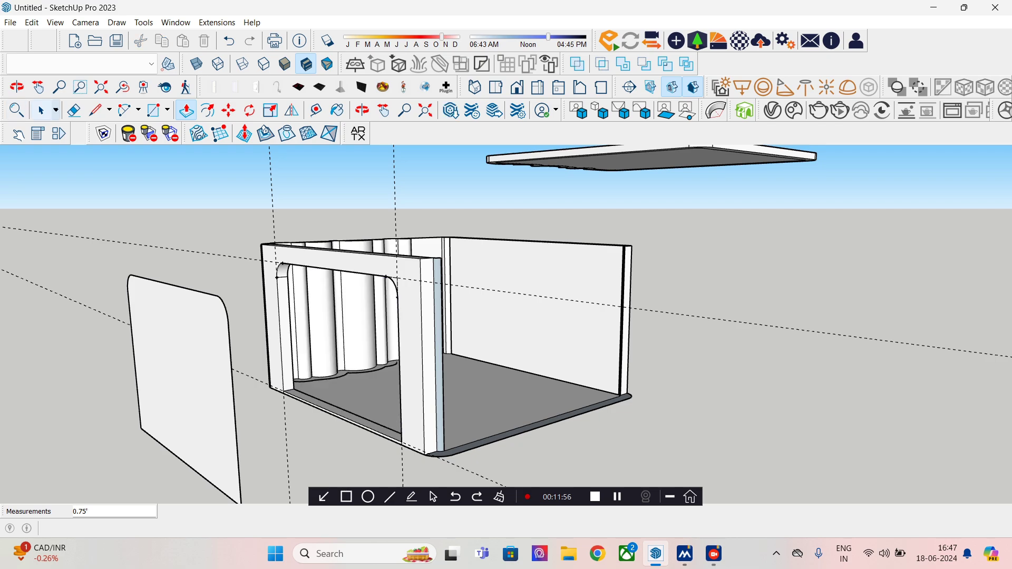
Step: Select the copied rounded face standing outside the left wall
click(43, 110)
click(182, 352)
middle_drag(182, 352, 327, 340)
key(space)
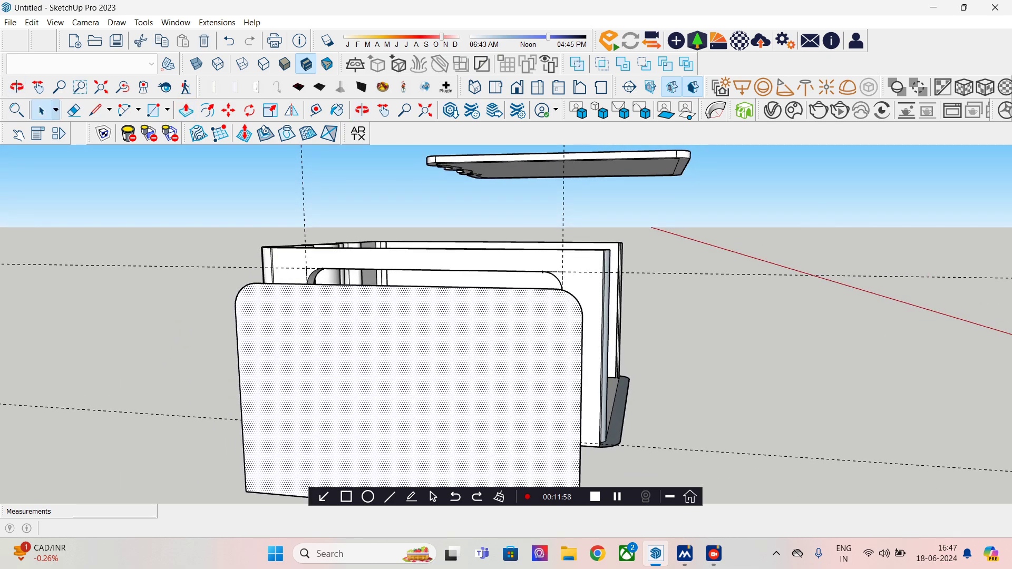
Step: Save the model as "curvy room" in the GREEN ROOM RENDER folder, replacing the existing file
key(ctrl+s)
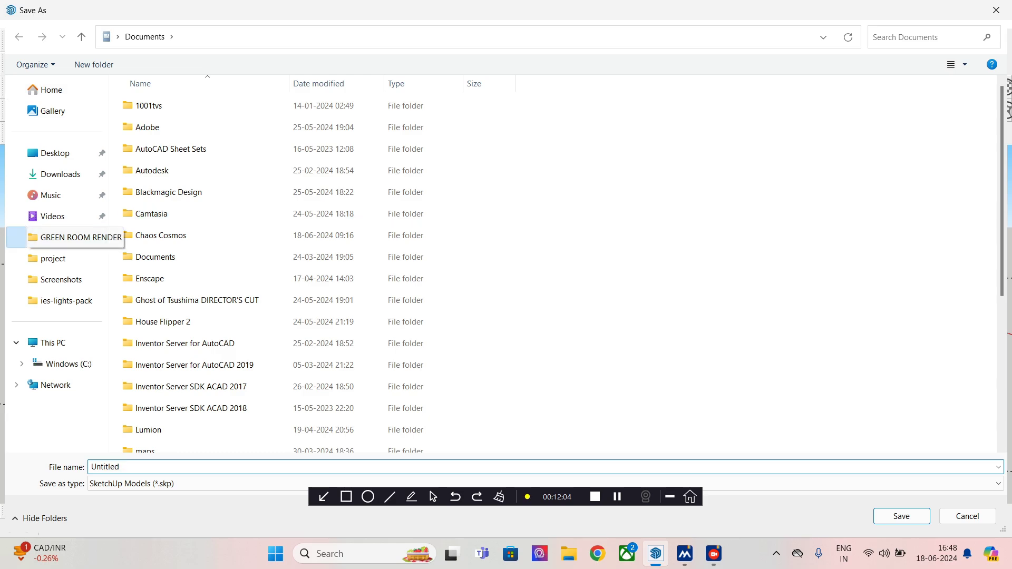
click(68, 238)
click(449, 118)
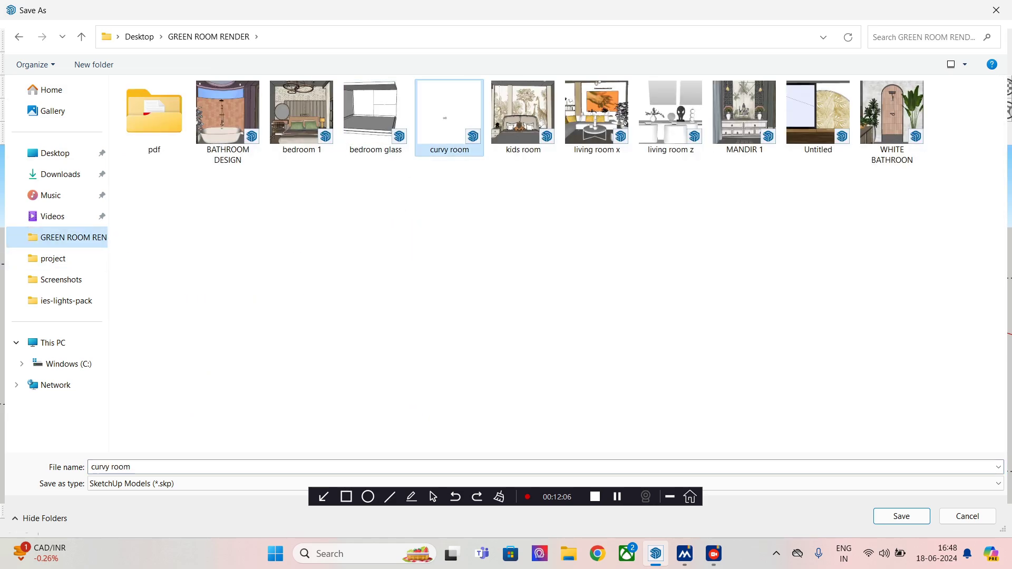
click(902, 516)
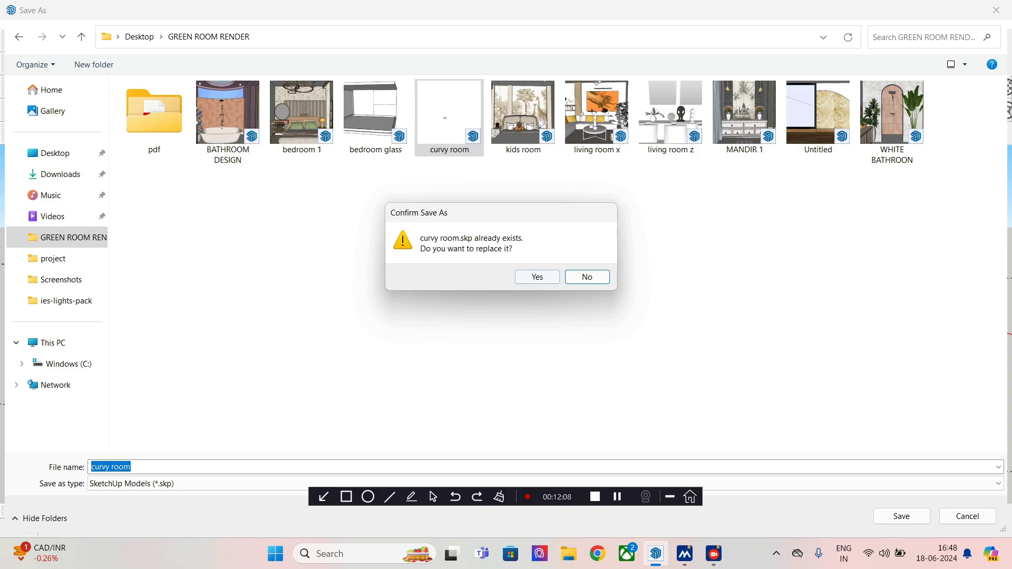
click(537, 277)
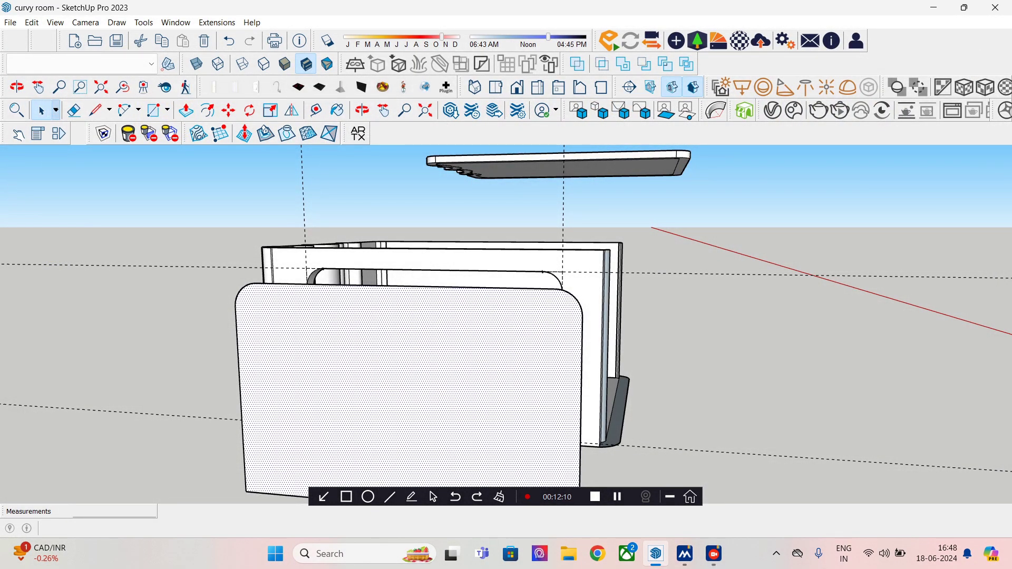
Step: Offset the copied face's outline 3" inward to form a frame border
scroll(375, 368, up, 2)
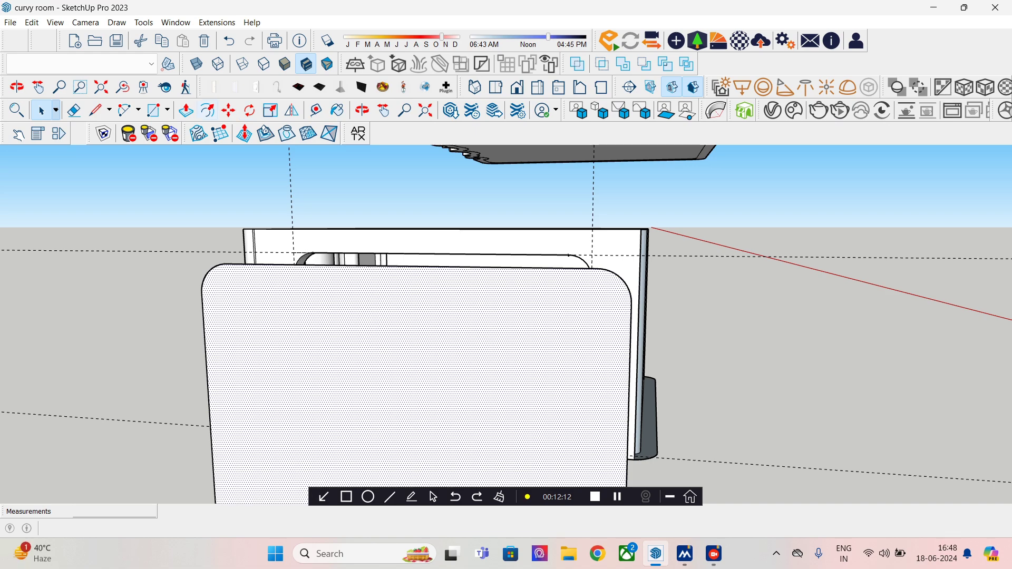
key(f)
click(376, 368)
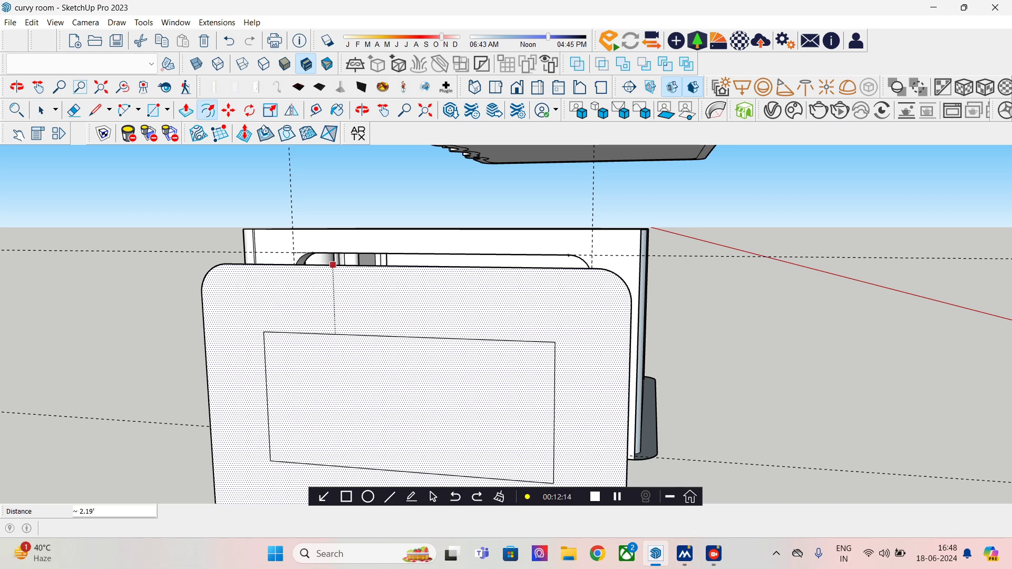
click(333, 264)
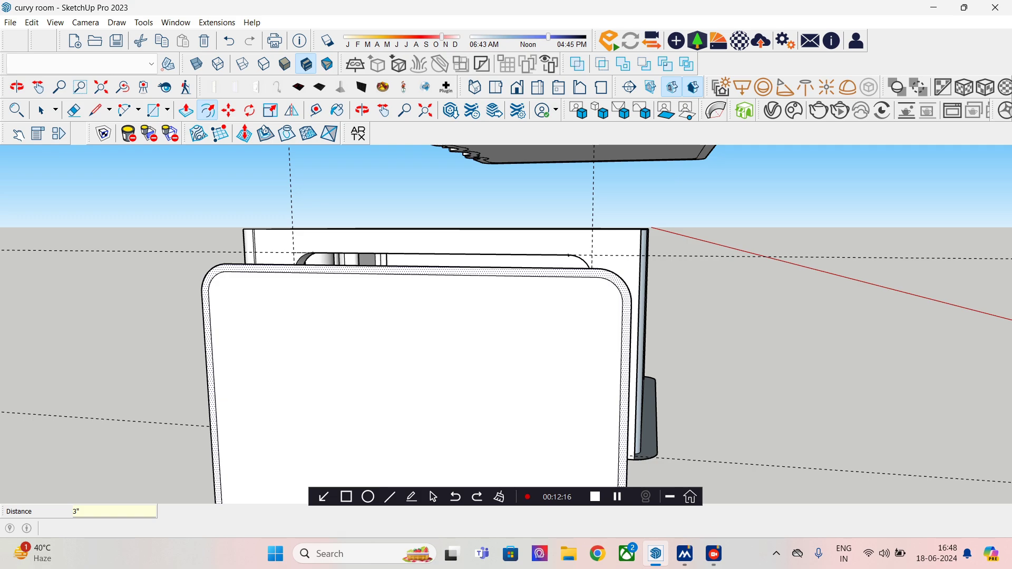
scroll(284, 274, up, 1)
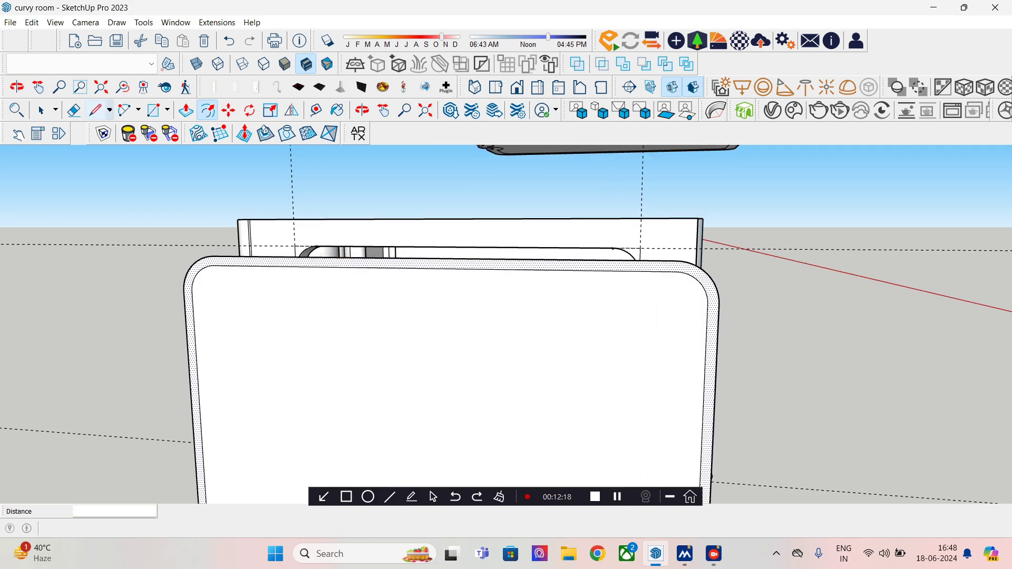
Step: Place a vertical guide through the middle of the copied panel's upper edge, parallel to its side edge
click(316, 110)
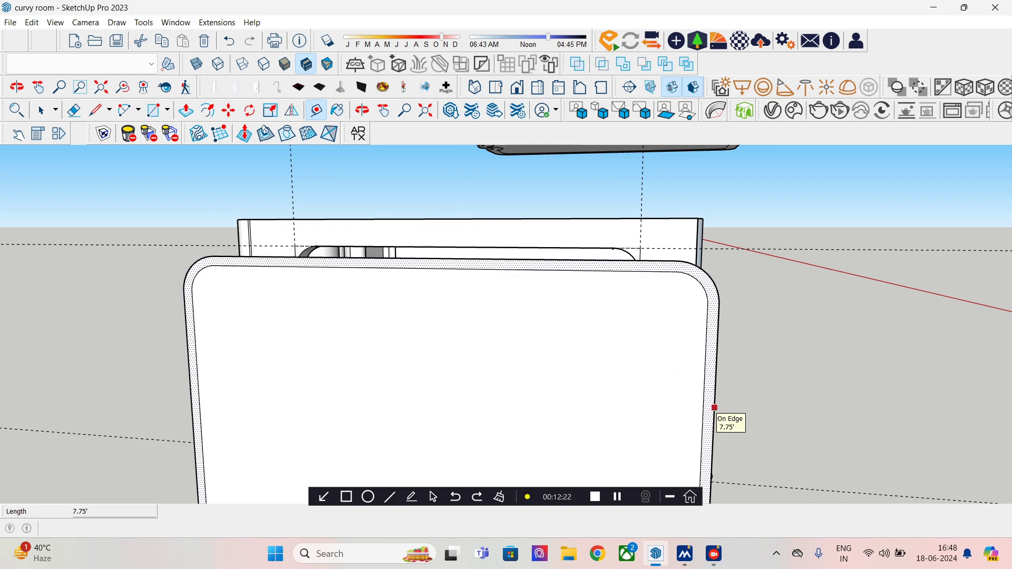
click(715, 406)
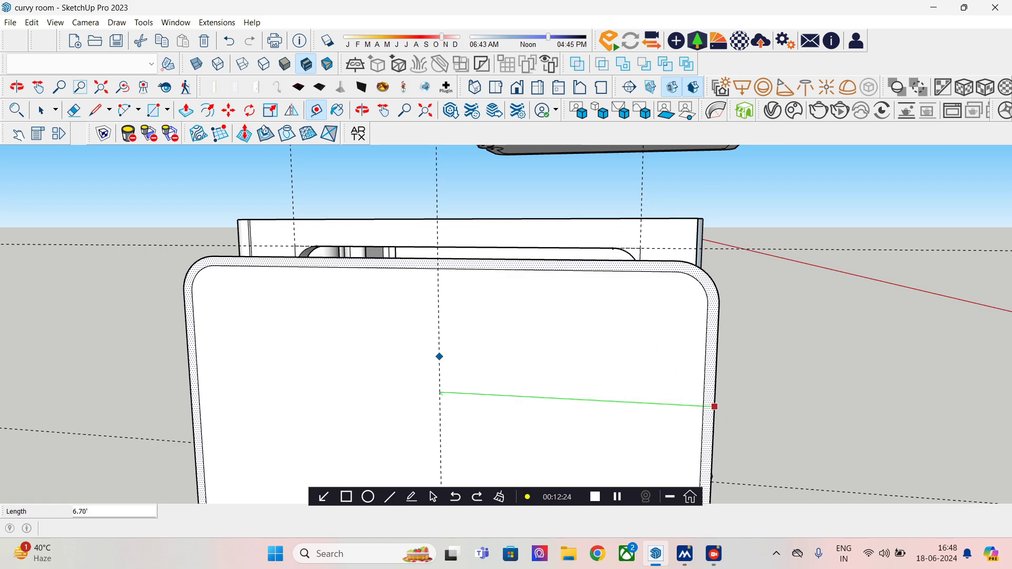
click(429, 258)
Step: Add vertical guides 1.5" to each side of the panel's center guide
scroll(450, 388, down, 4)
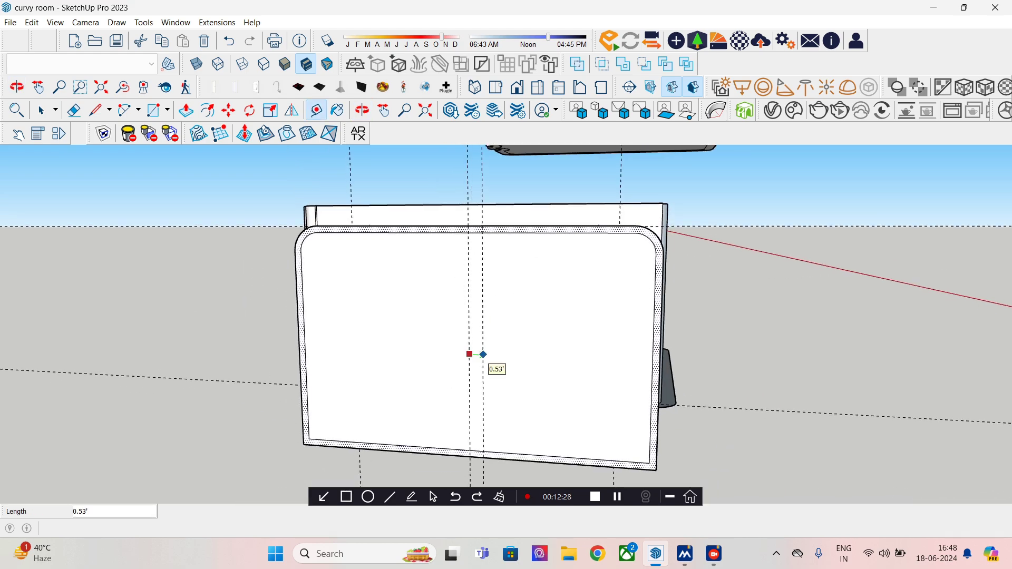
text(1)
key(Return)
scroll(468, 358, up, 3)
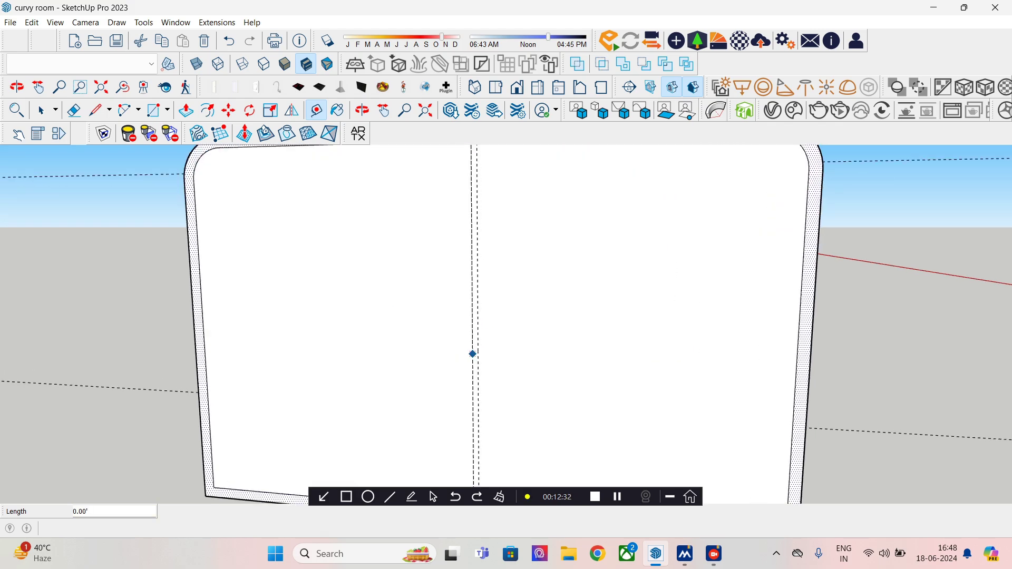
click(473, 354)
text(1.5")
key(Return)
Step: Draw a 0.25' by 8.25' center mullion rectangle between the outer guides, from the border's upper inner edge to its lower inner edge
scroll(418, 228, down, 3)
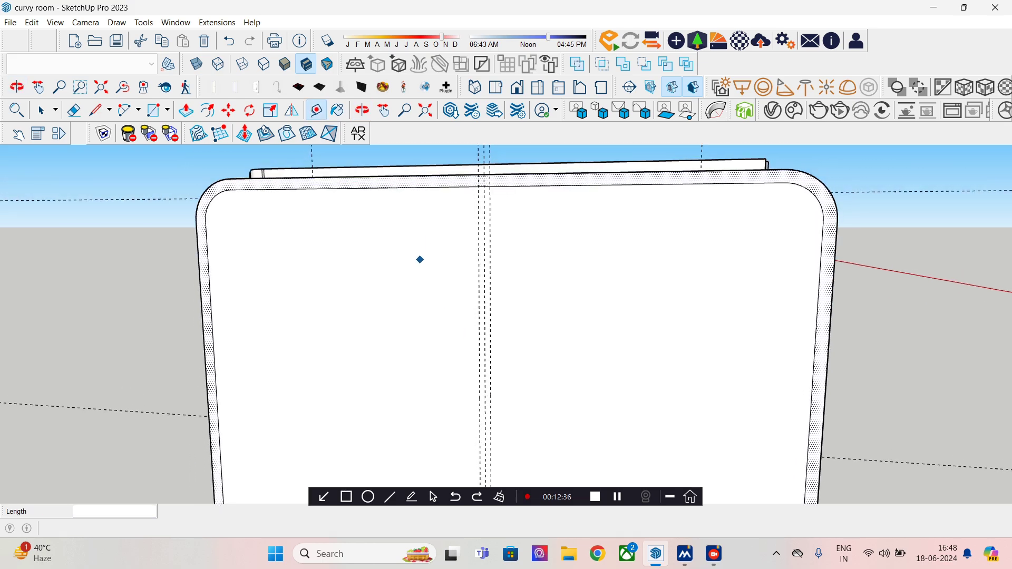
click(156, 110)
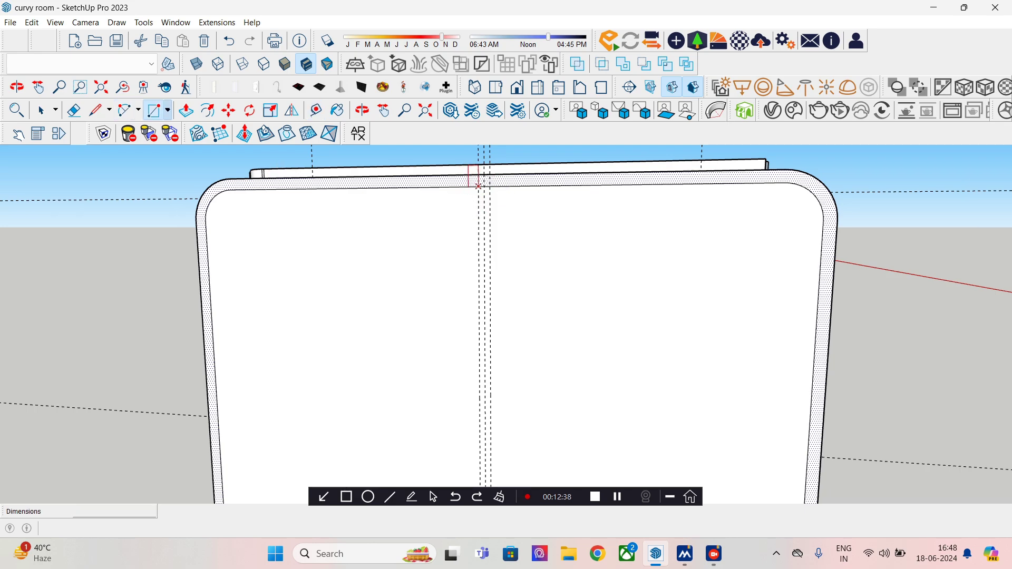
click(478, 186)
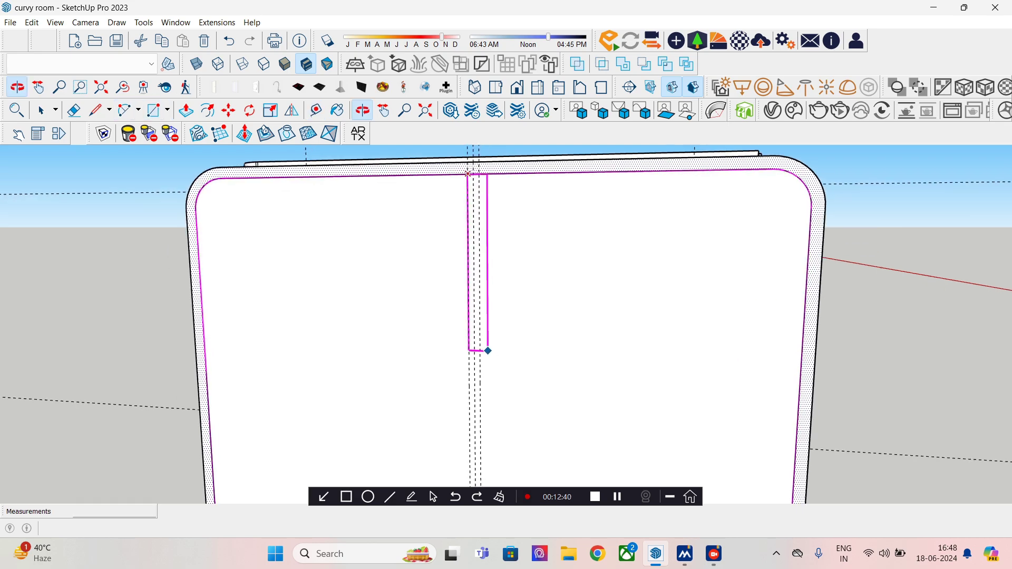
shift+middle_drag(485, 349, 499, 160)
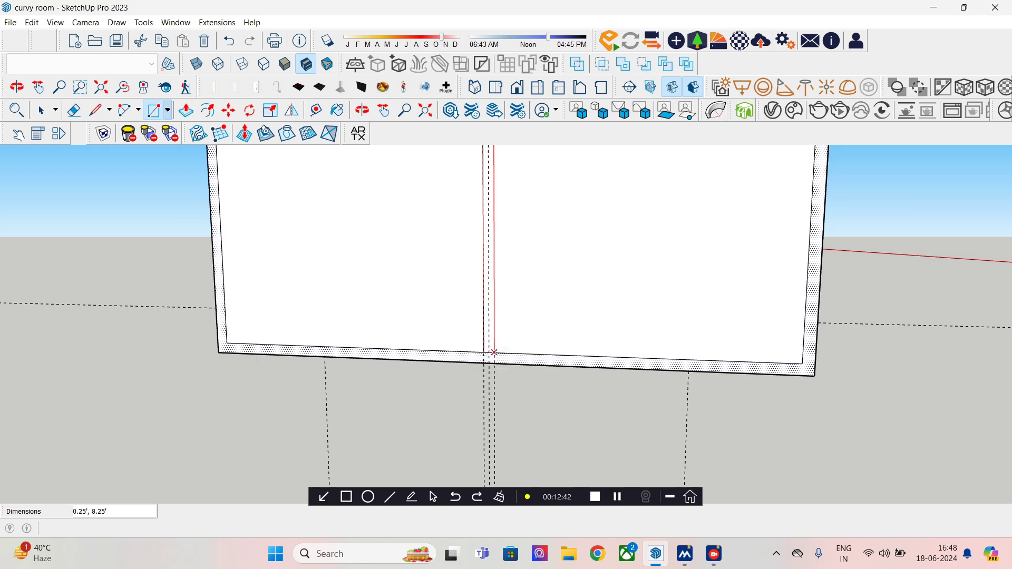
click(494, 352)
Step: Erase the panel's center guide and delete all remaining guides in the model
key(e)
click(488, 316)
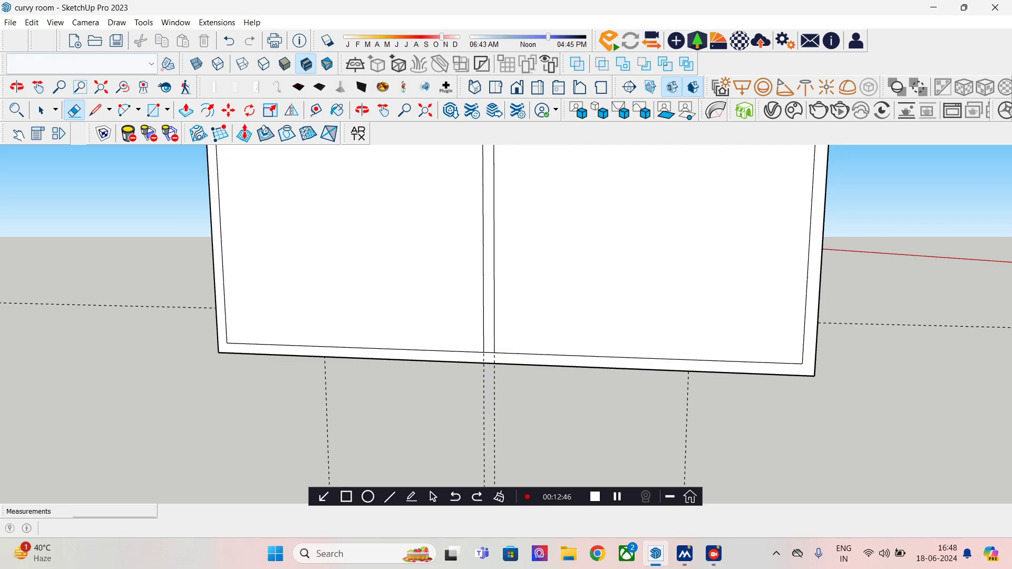
click(32, 23)
click(53, 130)
Step: Extrude the copied panel's outer border face 3" with Push/Pull to form the window frame
scroll(287, 290, down, 2)
middle_drag(400, 295, 559, 338)
mouse_move(659, 326)
shift+middle_down()
mouse_move(469, 263)
mouse_move(461, 270)
mouse_move(472, 273)
shift+middle_up()
key(space)
click(379, 300)
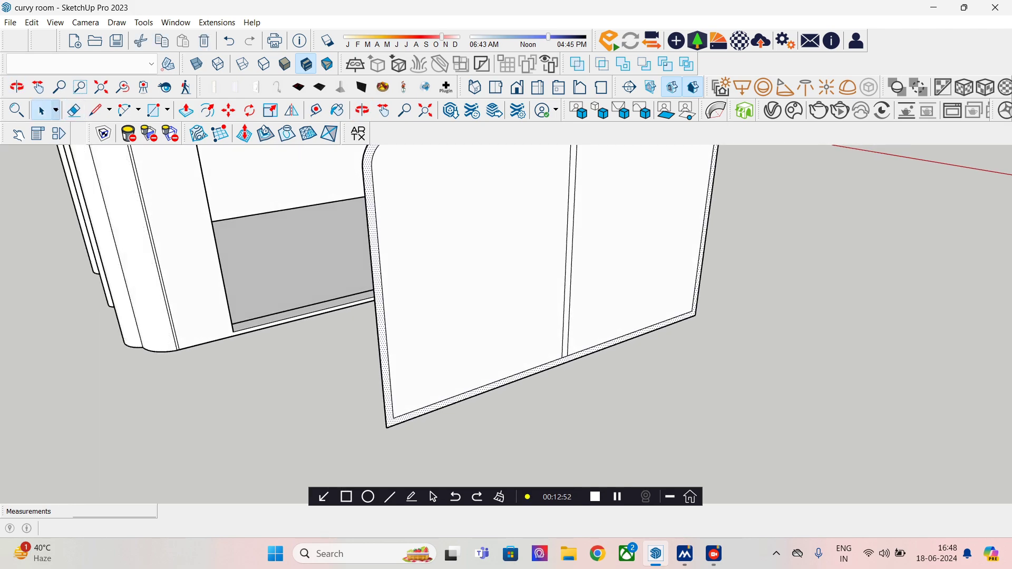
middle_drag(379, 300, 358, 300)
middle_drag(700, 224, 672, 208)
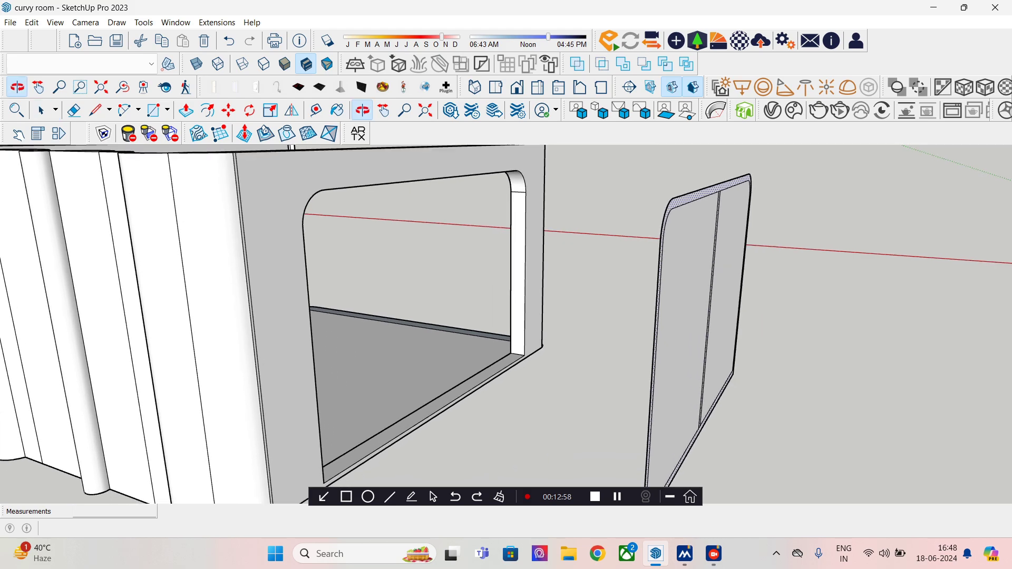
click(186, 111)
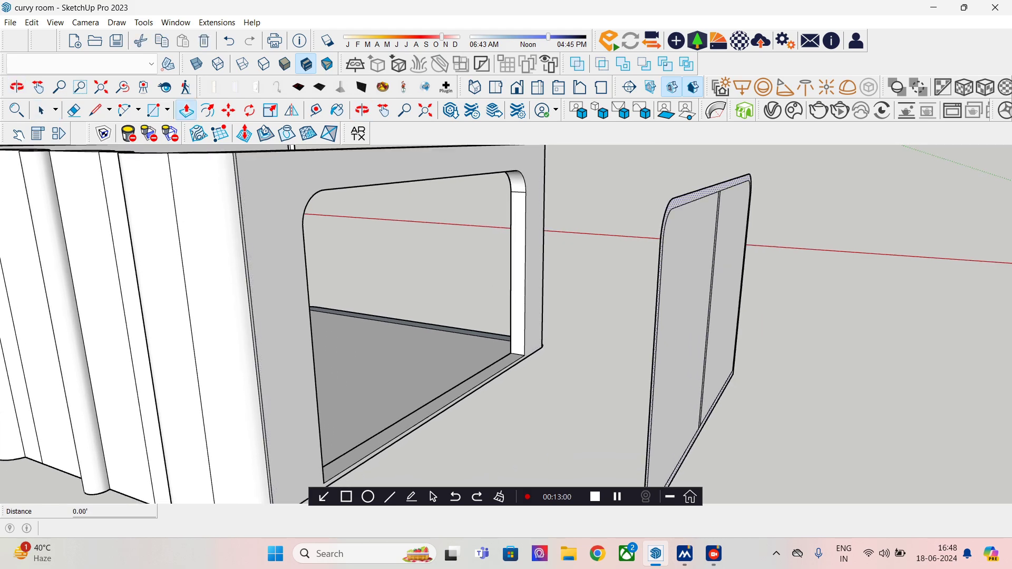
click(678, 201)
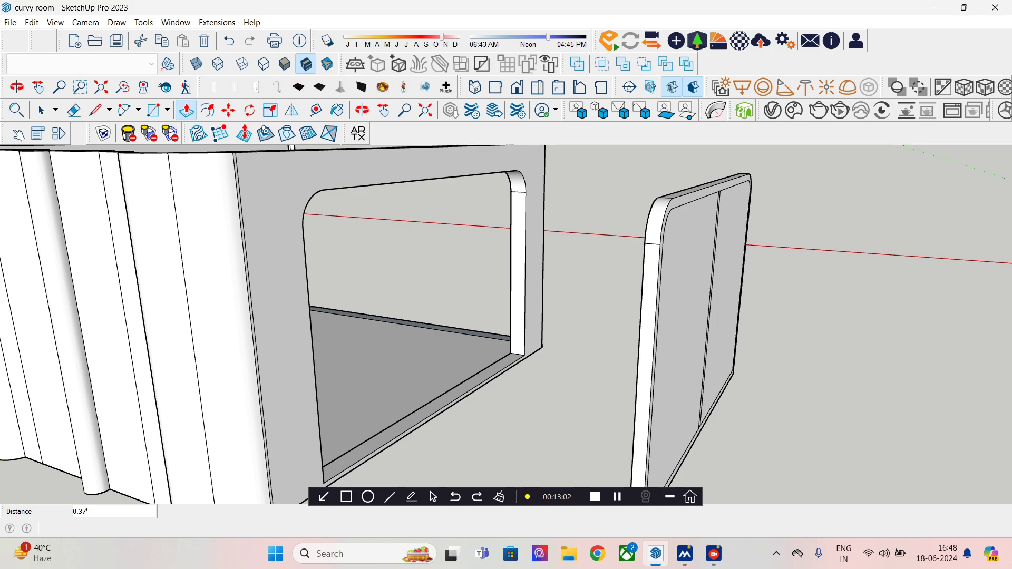
text(3")
key(Return)
Step: Extrude the center mullion strip 0.25' on the recessed side, flush with the window frame
middle_drag(680, 274, 807, 289)
scroll(662, 240, up, 3)
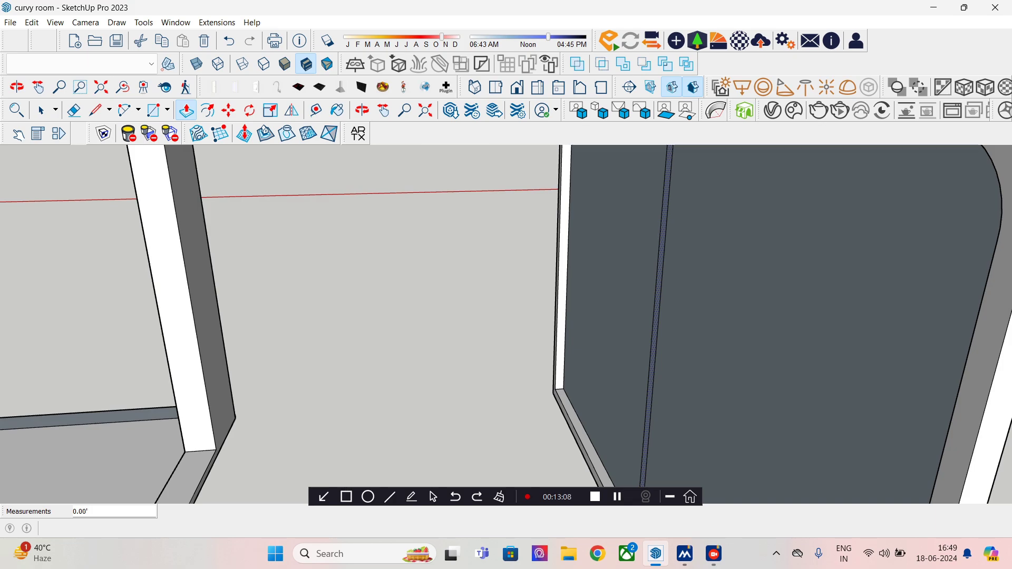
shift+middle_drag(654, 342, 657, 213)
scroll(659, 379, up, 2)
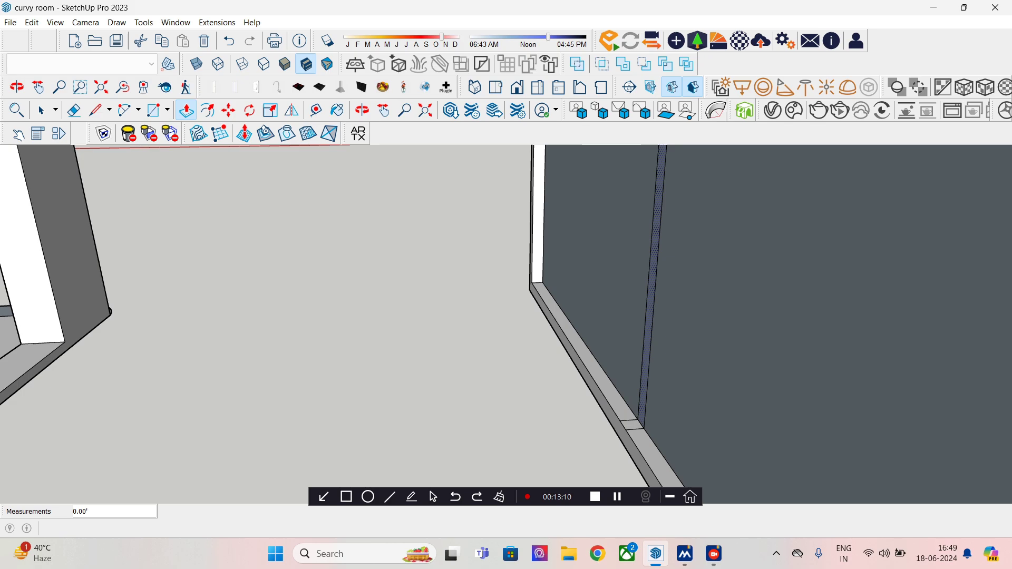
key(space)
click(642, 358)
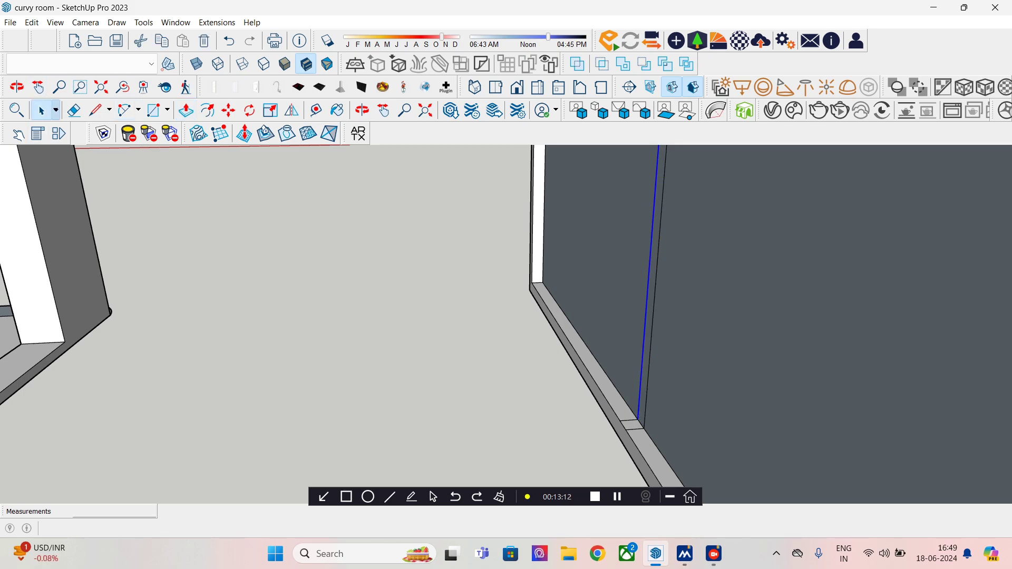
key(m)
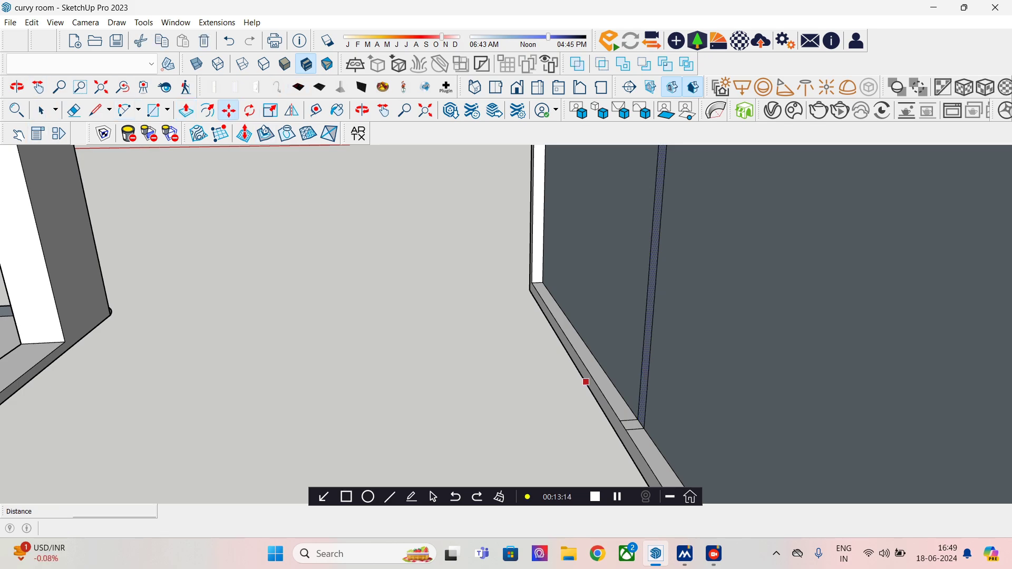
key(p)
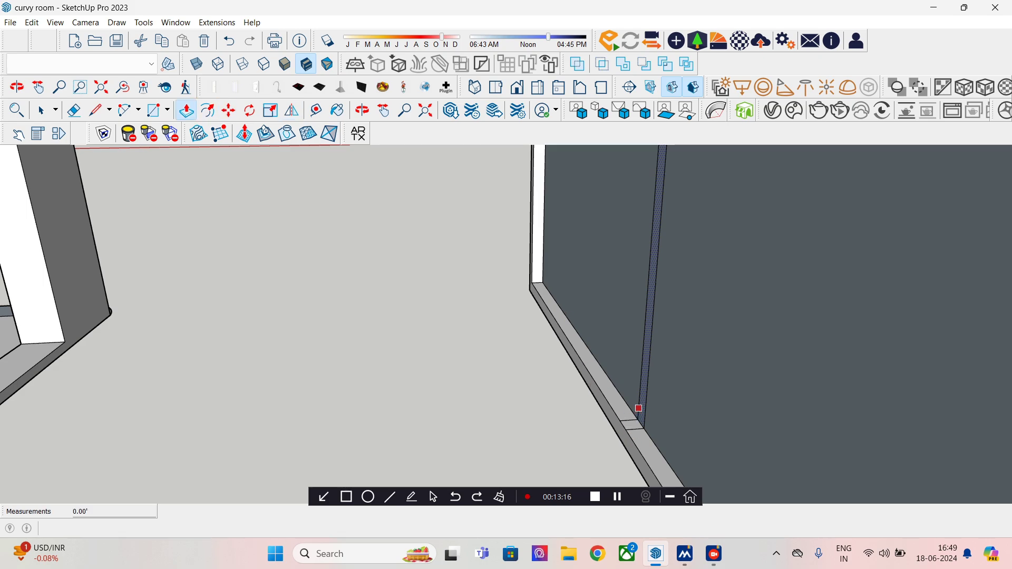
click(639, 408)
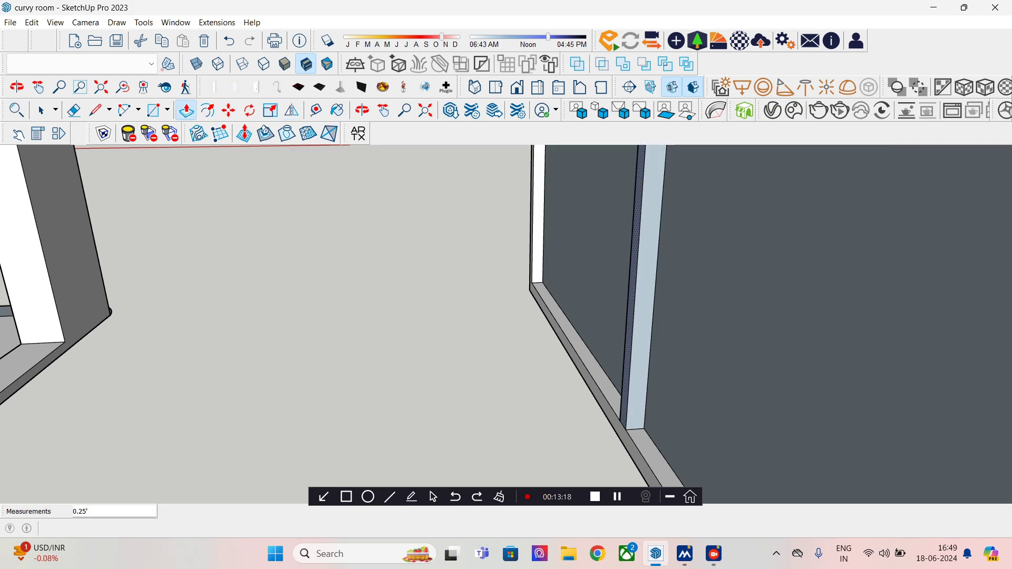
Step: Draw lines along the frame's lower edge on both sides of the mullion to close the two pane faces flush with the frame
key(l)
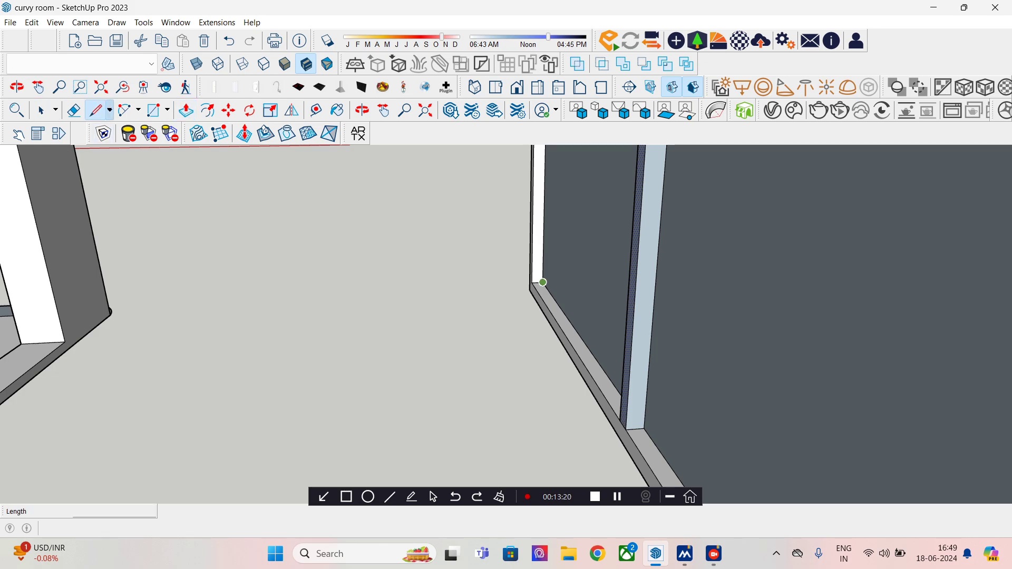
click(531, 283)
click(622, 423)
scroll(622, 424, down, 3)
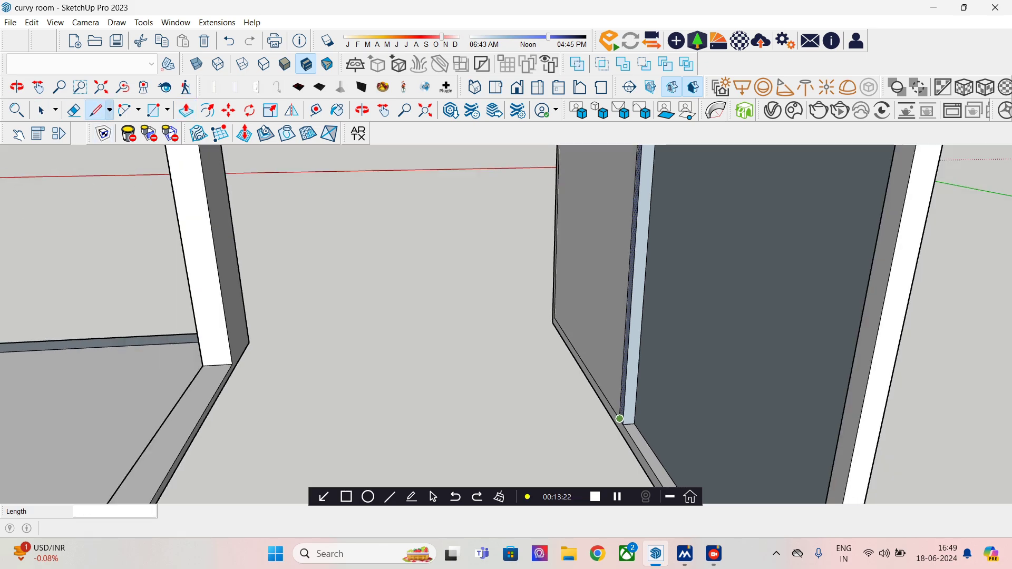
click(622, 423)
scroll(656, 464, down, 2)
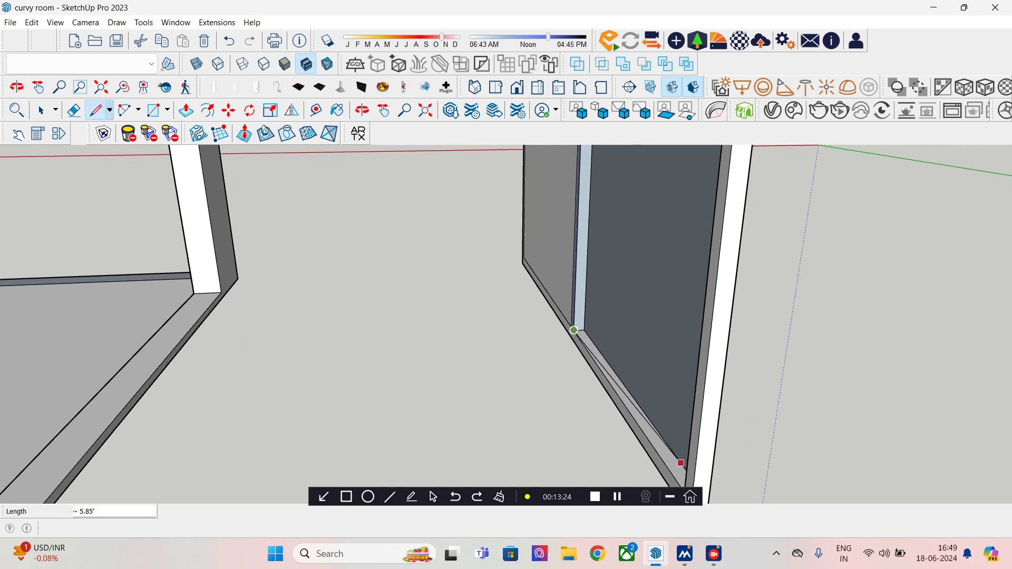
click(670, 433)
middle_drag(669, 431, 338, 413)
middle_drag(391, 258, 290, 261)
click(41, 111)
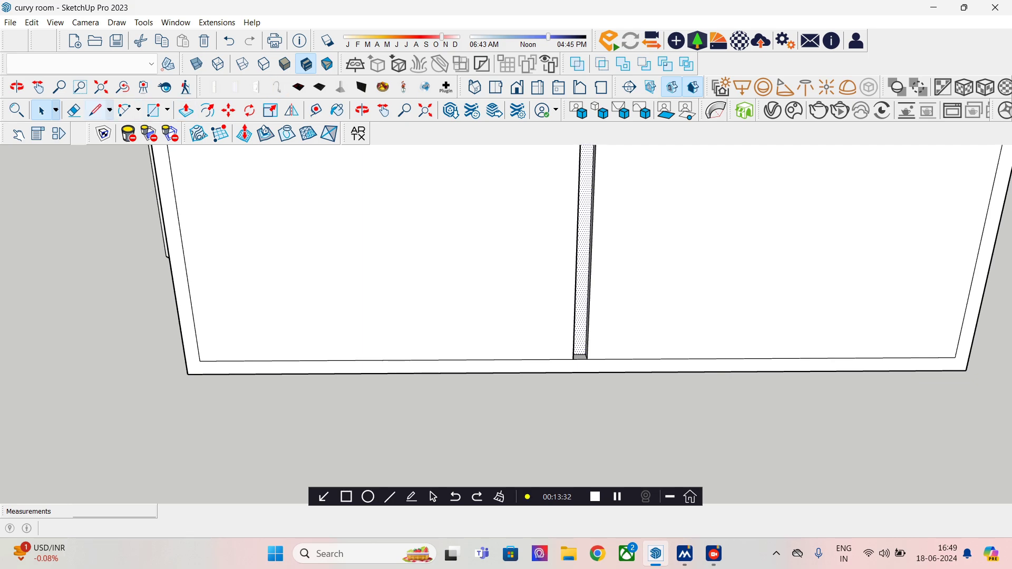
key(l)
scroll(581, 360, up, 1)
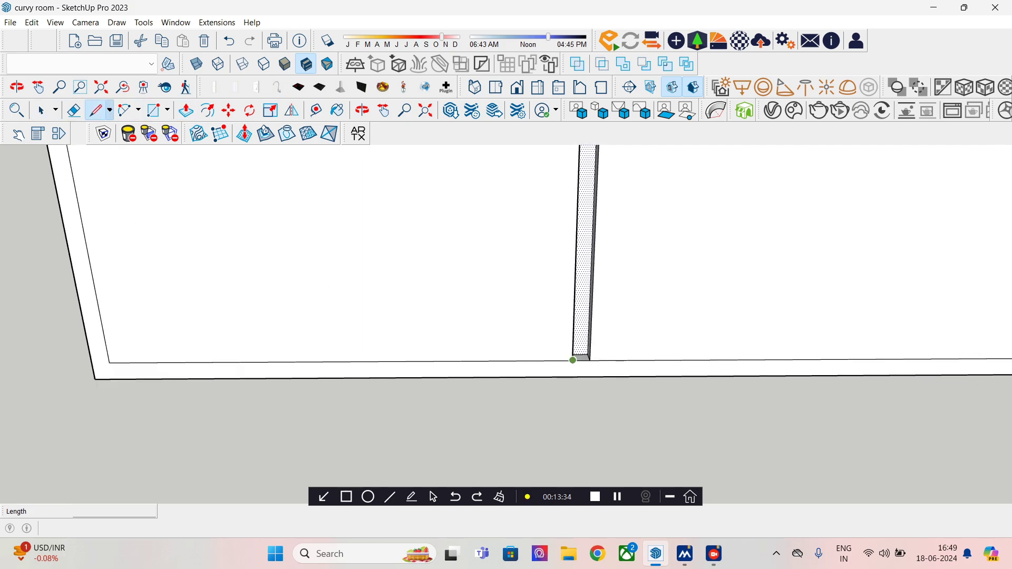
Step: Push the two pane faces beside the mullion inward about 0.12' on the side facing the room
middle_drag(414, 308, 717, 339)
click(41, 110)
click(744, 253)
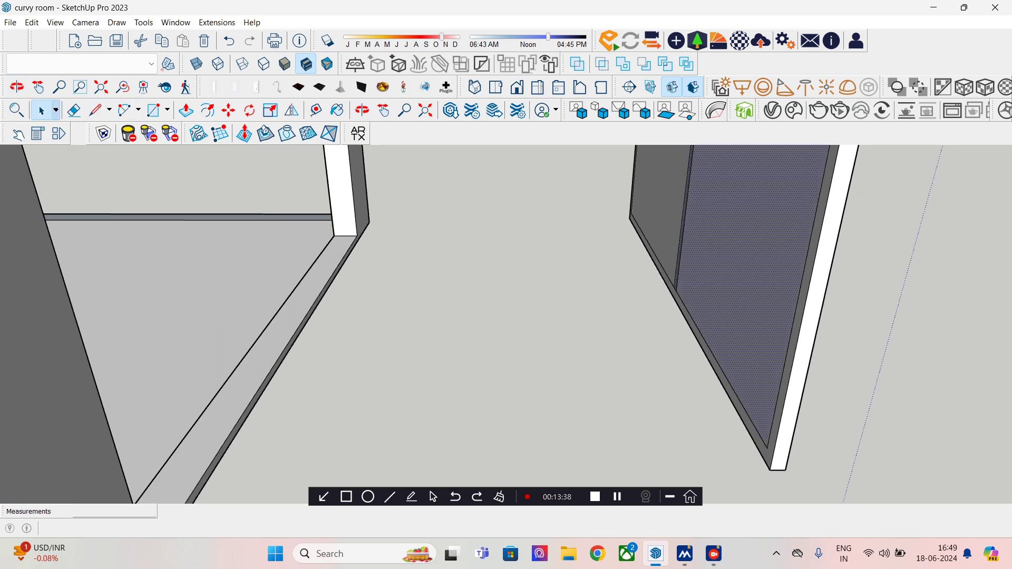
shift+click(659, 210)
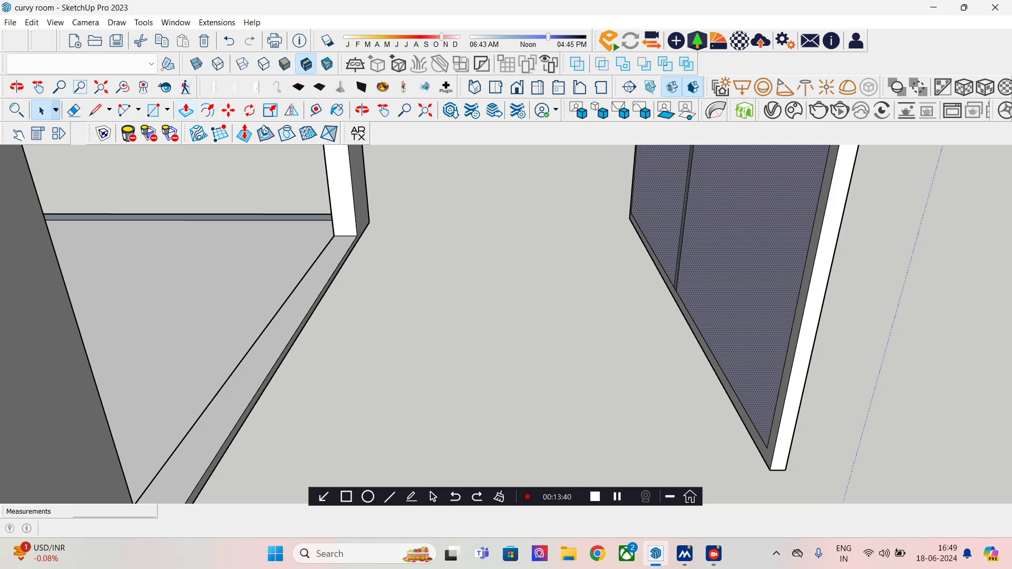
key(p)
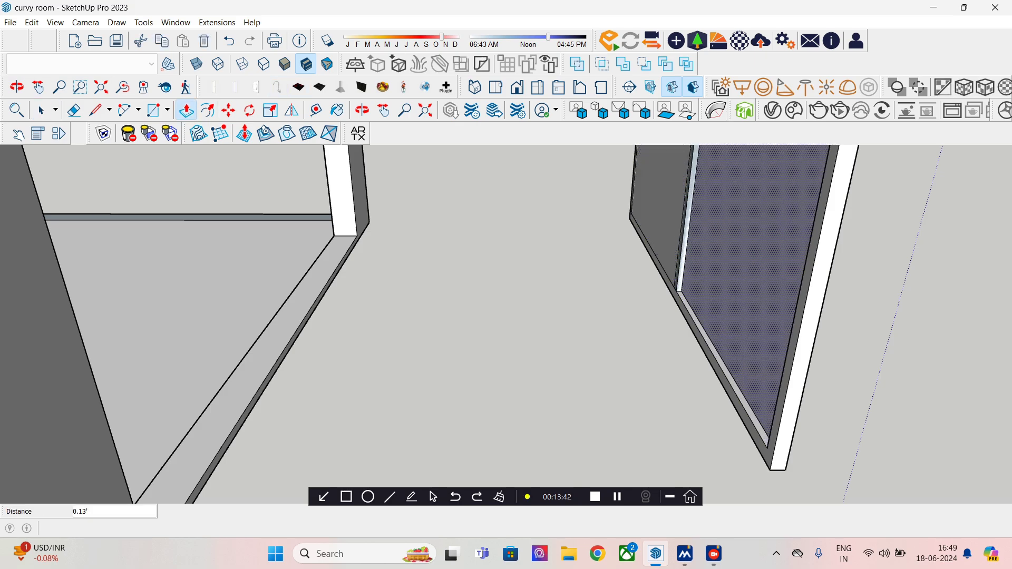
click(733, 248)
click(697, 257)
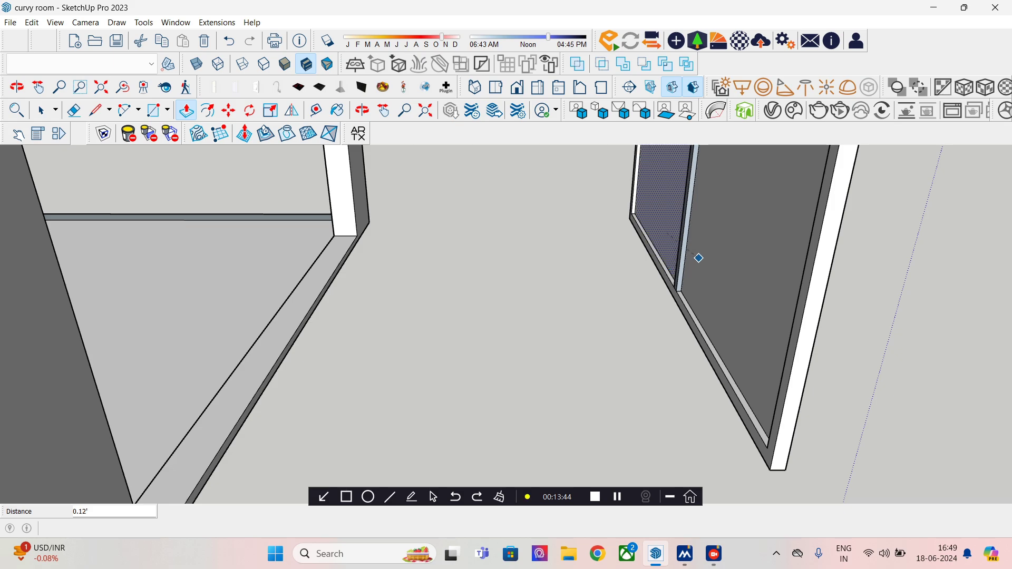
Step: Recess the larger-looking near pane on the panel's opposite side by 0.09' with Push/Pull
middle_drag(696, 257, 422, 232)
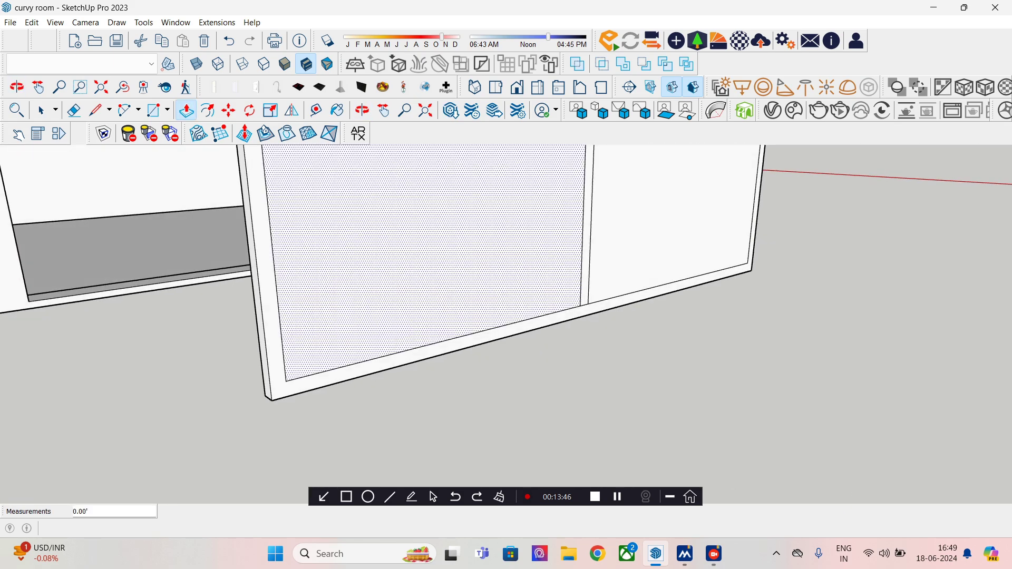
click(41, 110)
click(453, 235)
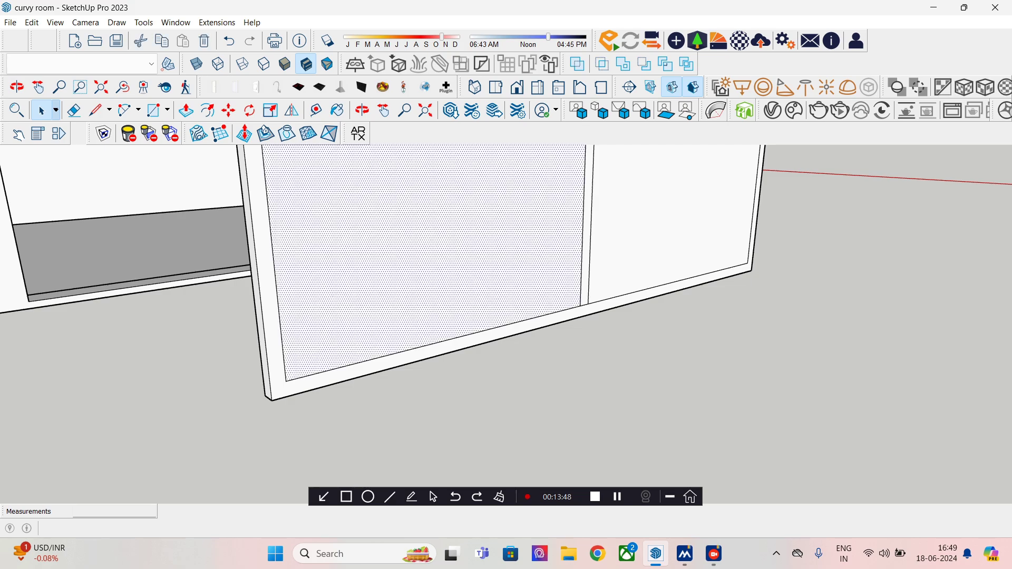
middle_drag(453, 235, 574, 237)
key(p)
double_click(434, 334)
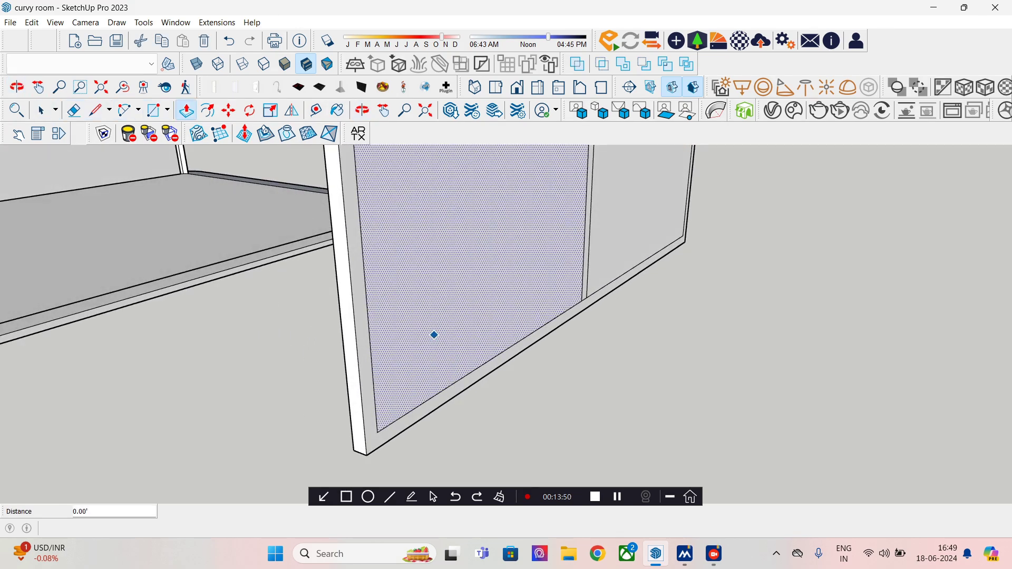
text(0.09)
key(Return)
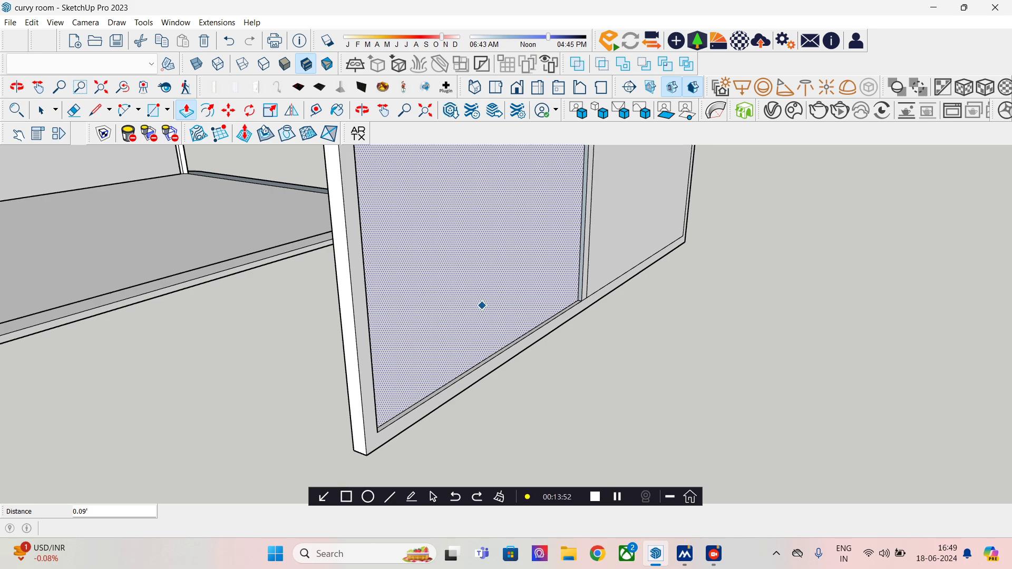
Step: Recess the far pane beyond the mullion by the same 0.09'
key(space)
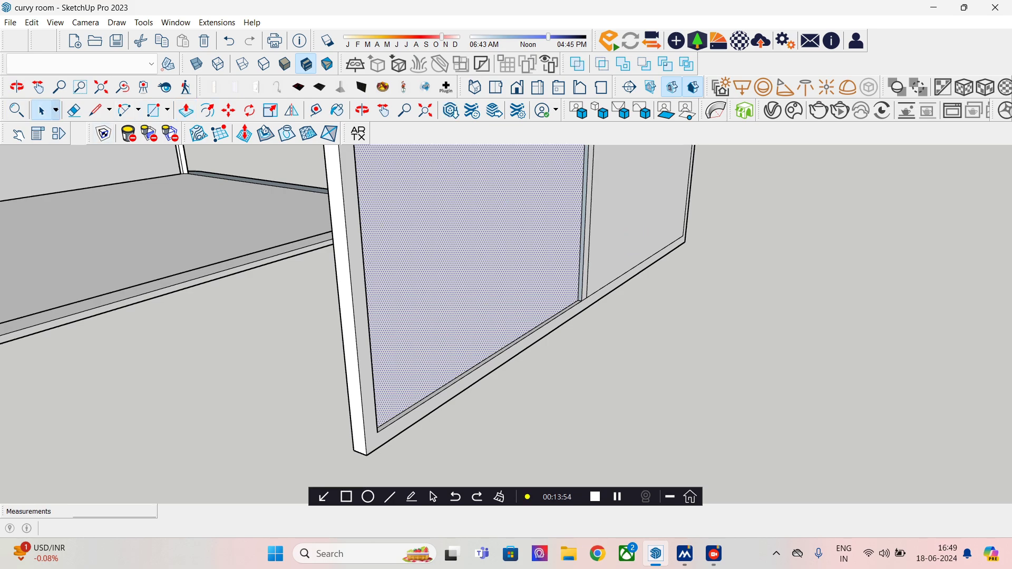
click(638, 211)
key(p)
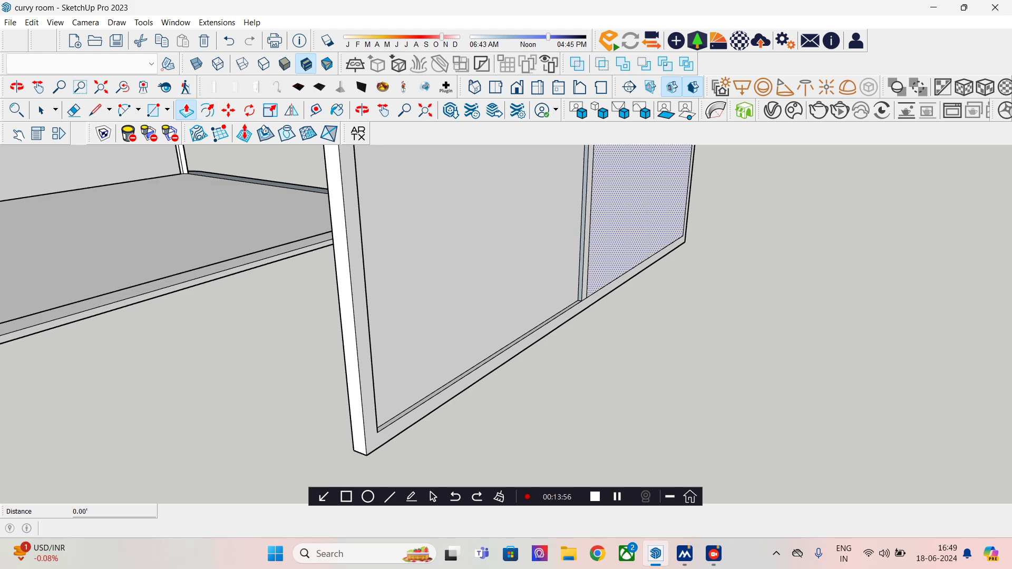
double_click(643, 226)
middle_drag(556, 272, 526, 295)
scroll(621, 267, up, 5)
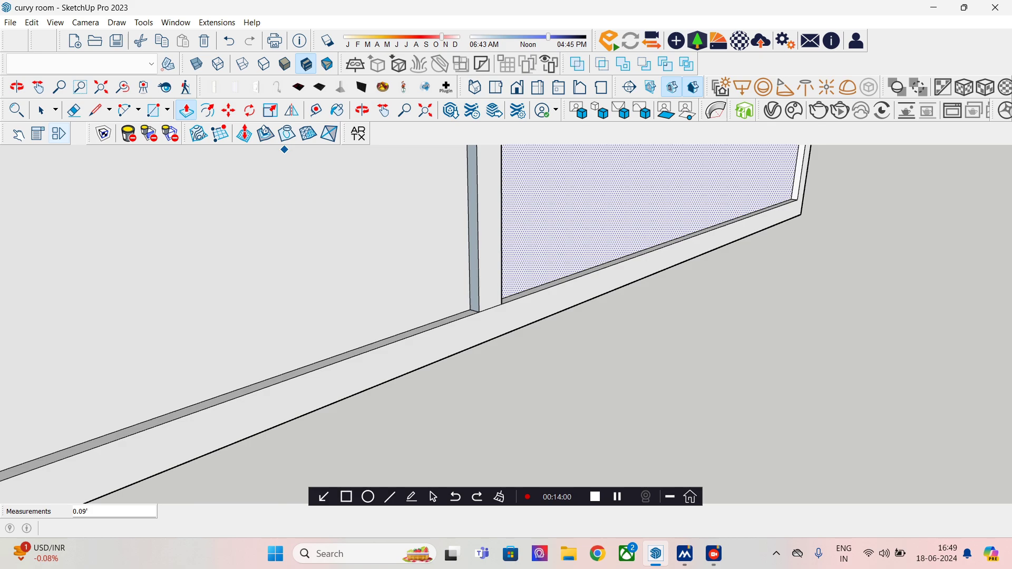
key(space)
scroll(542, 263, down, 5)
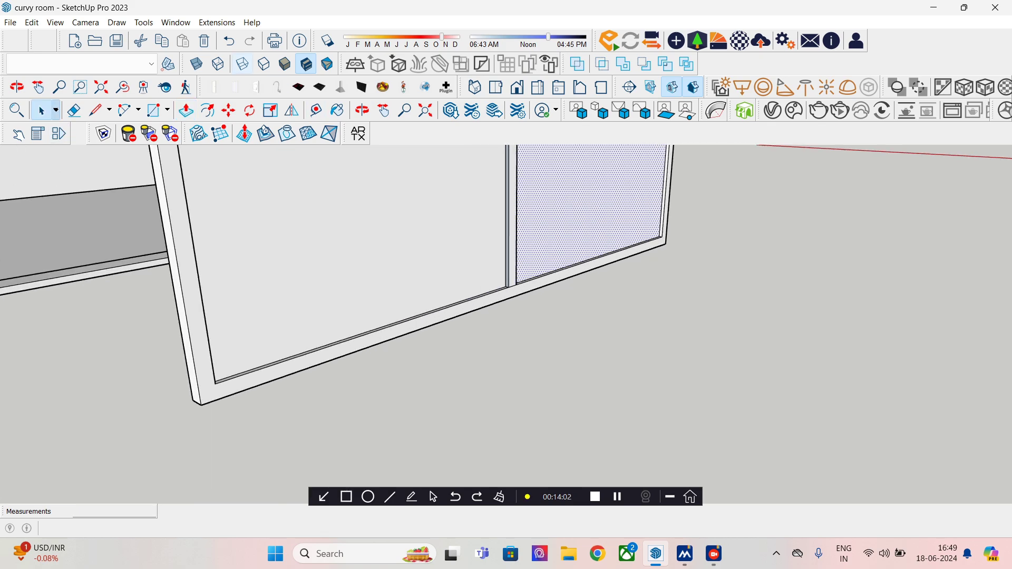
Step: Draw a short line across the foot of the mullion's side, from its outer corner to its inner corner
key(l)
scroll(505, 284, up, 4)
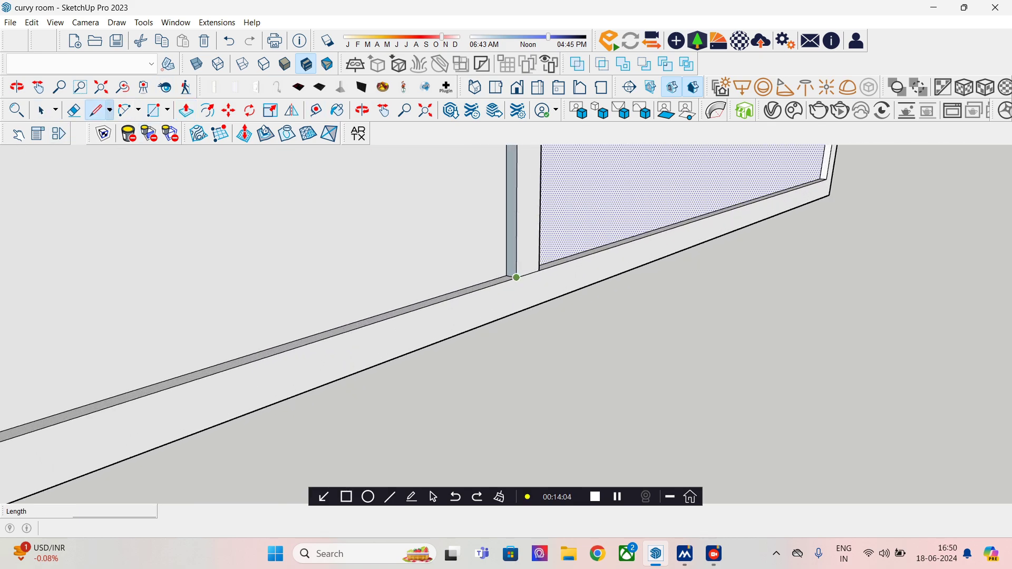
click(517, 278)
click(506, 275)
scroll(509, 278, down, 5)
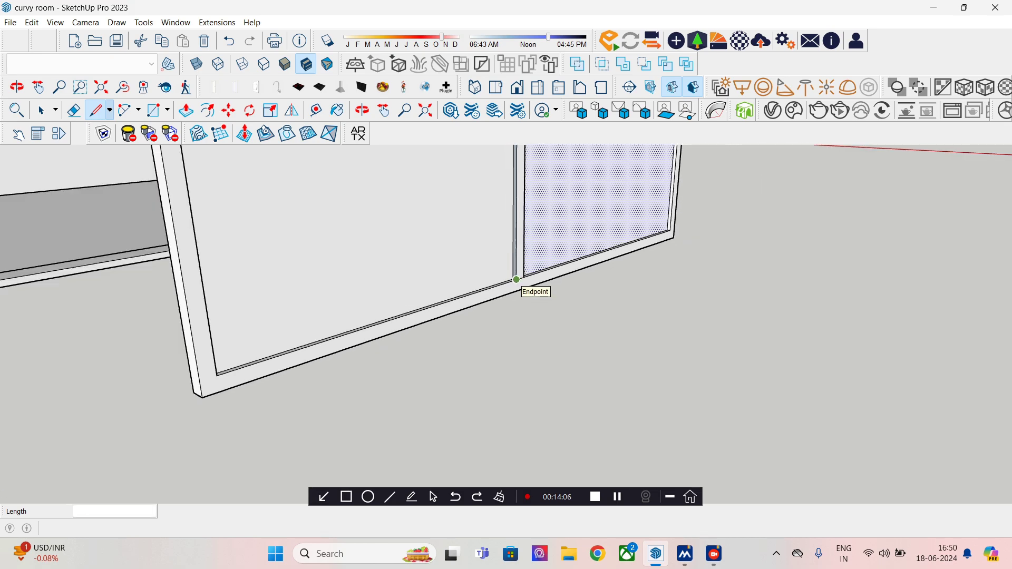
Step: Select a single glass pane of the window and pick Translucent Glass Blue from the Glass and Mirrors materials
middle_drag(516, 279, 685, 385)
scroll(730, 337, down, 3)
scroll(625, 356, down, 3)
key(space)
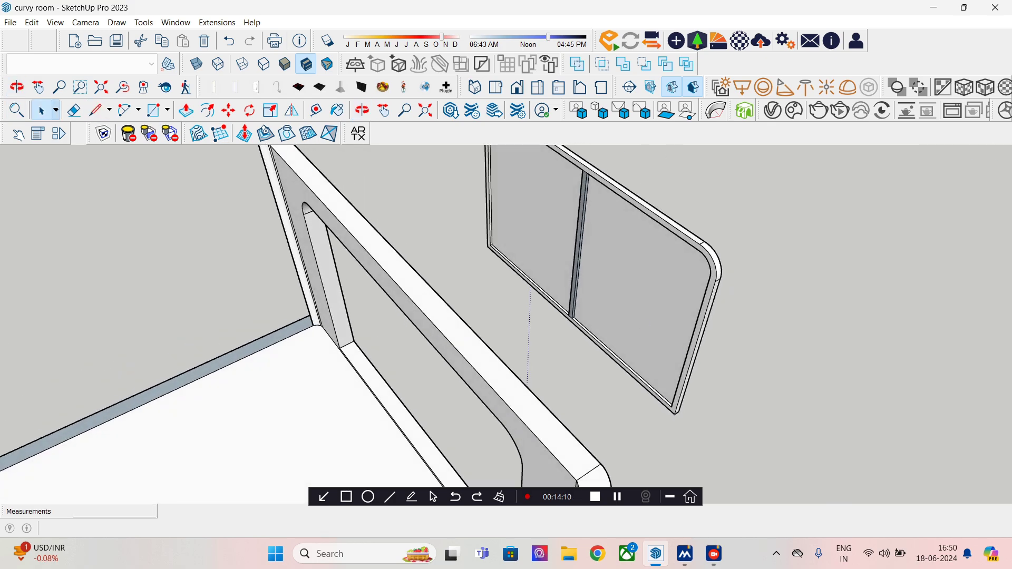
triple_click(643, 301)
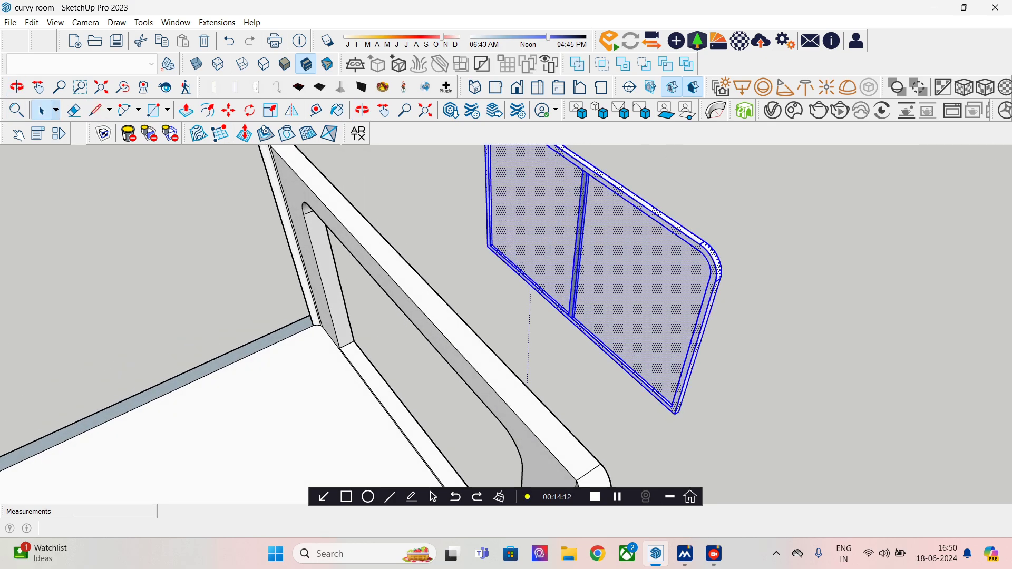
click(643, 300)
key(b)
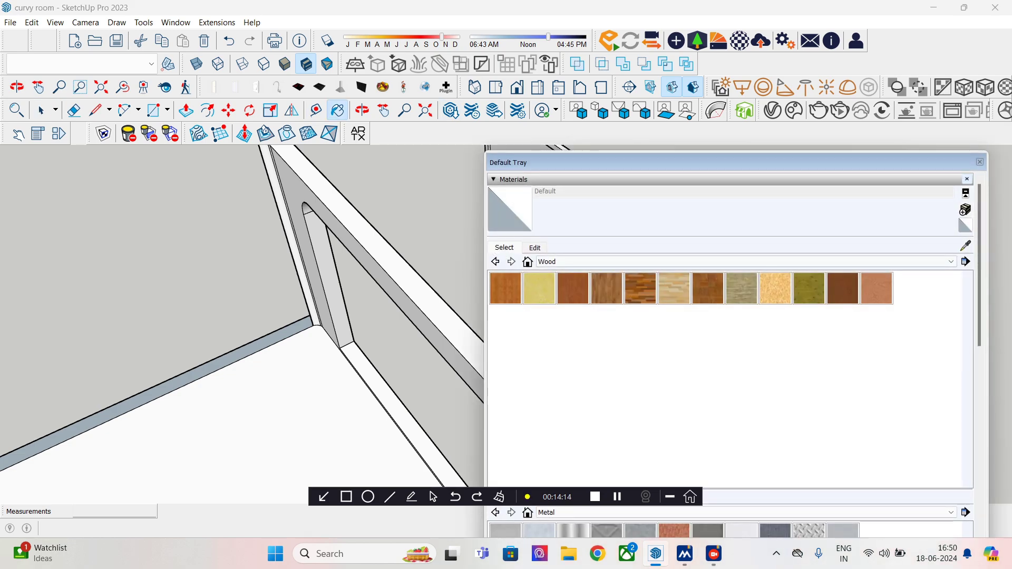
click(950, 262)
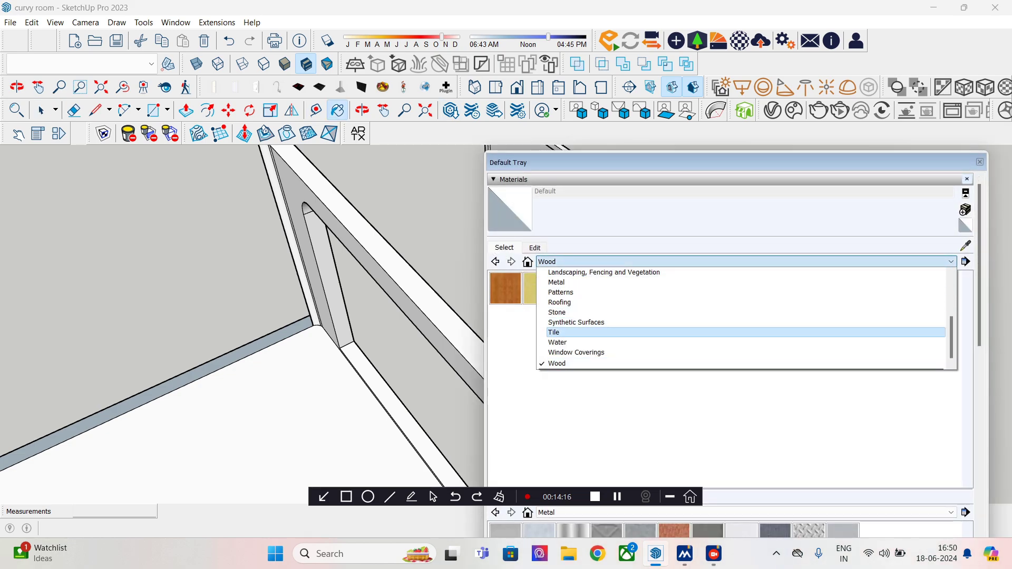
scroll(896, 313, up, 2)
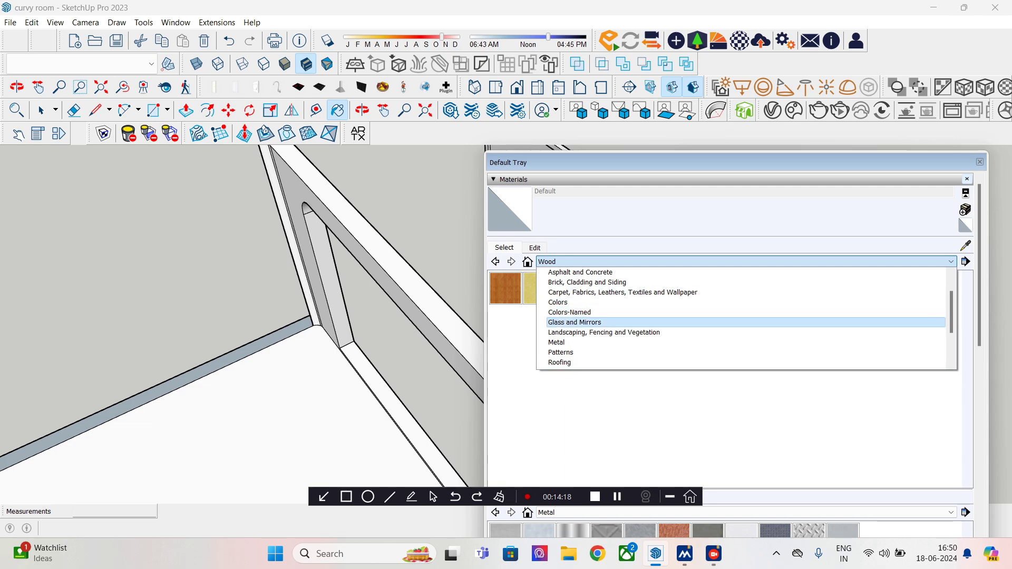
click(575, 322)
click(607, 289)
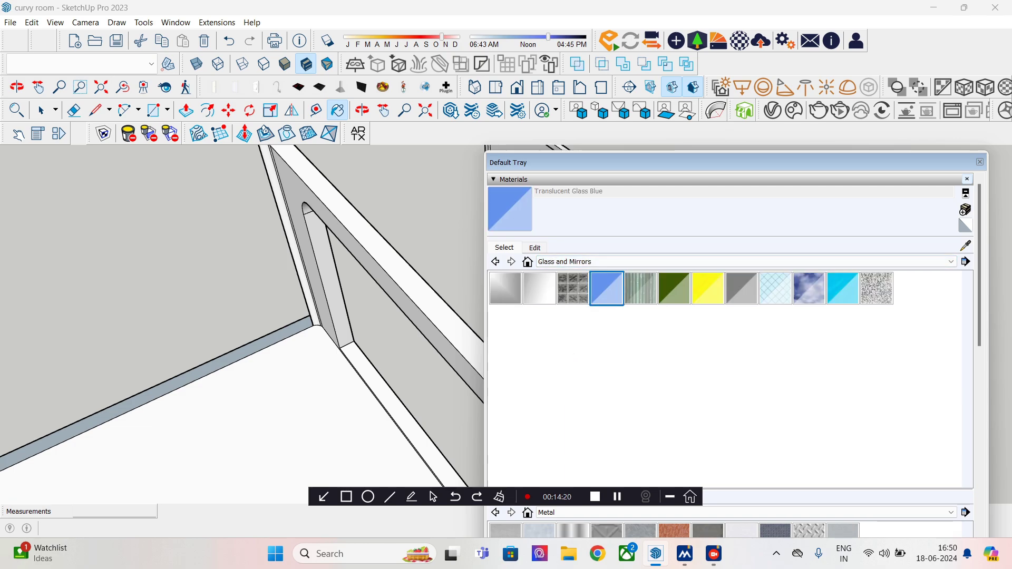
Step: Paint both window panes on the room-facing side with Translucent Glass Blue
drag(527, 163, 582, 436)
scroll(243, 316, down, 3)
click(633, 293)
click(535, 282)
middle_drag(474, 316, 506, 316)
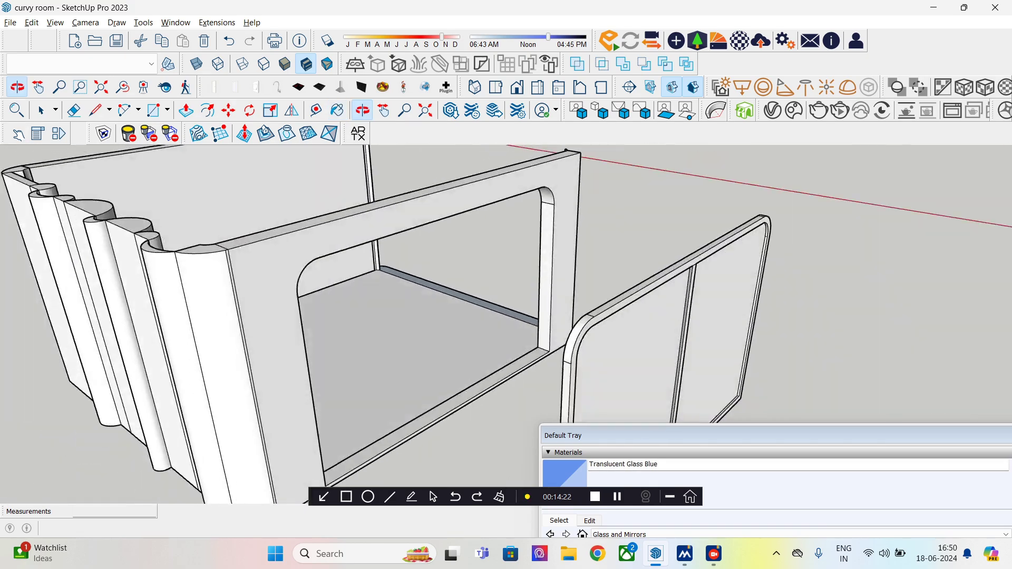
Step: Paint the two panes on the window's outer side with the same translucent blue glass
key(b)
mouse_move(564, 435)
mouse_down()
mouse_move(536, 271)
mouse_move(518, 475)
mouse_up()
click(633, 396)
click(748, 248)
click(627, 369)
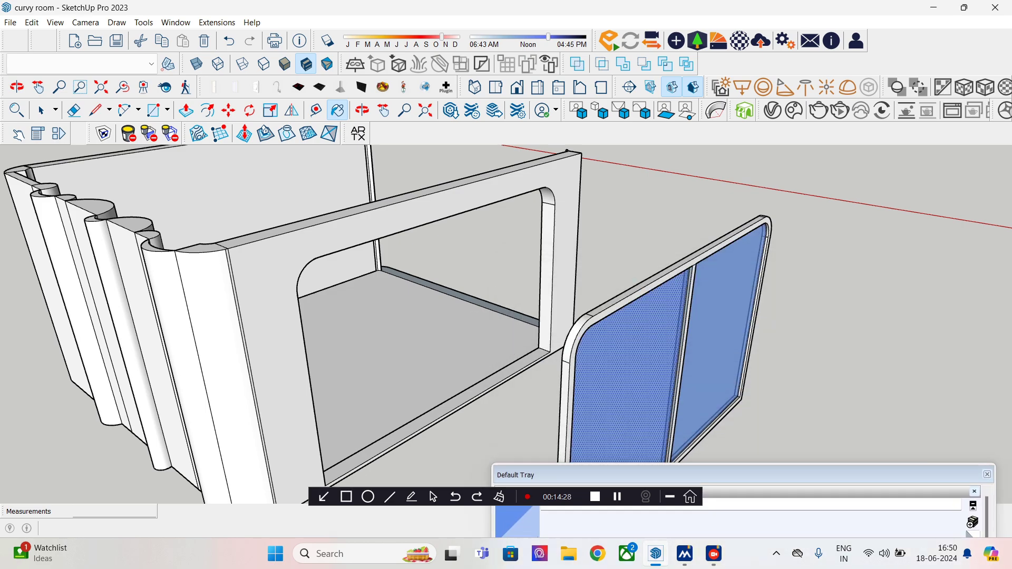
middle_drag(506, 316, 664, 274)
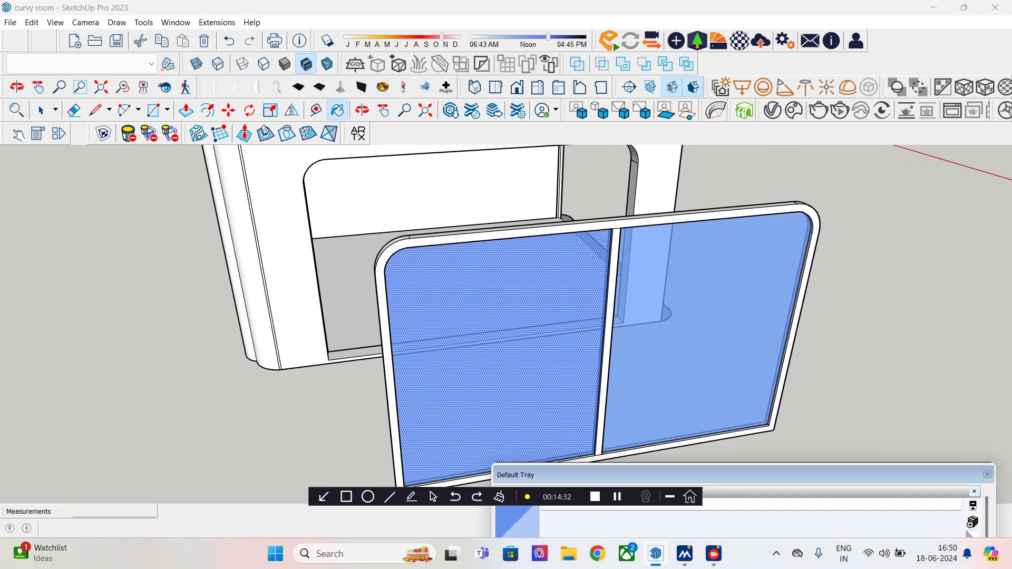
Step: Try to move the glazed window by its lower corner onto the lower corner of the wall opening
key(space)
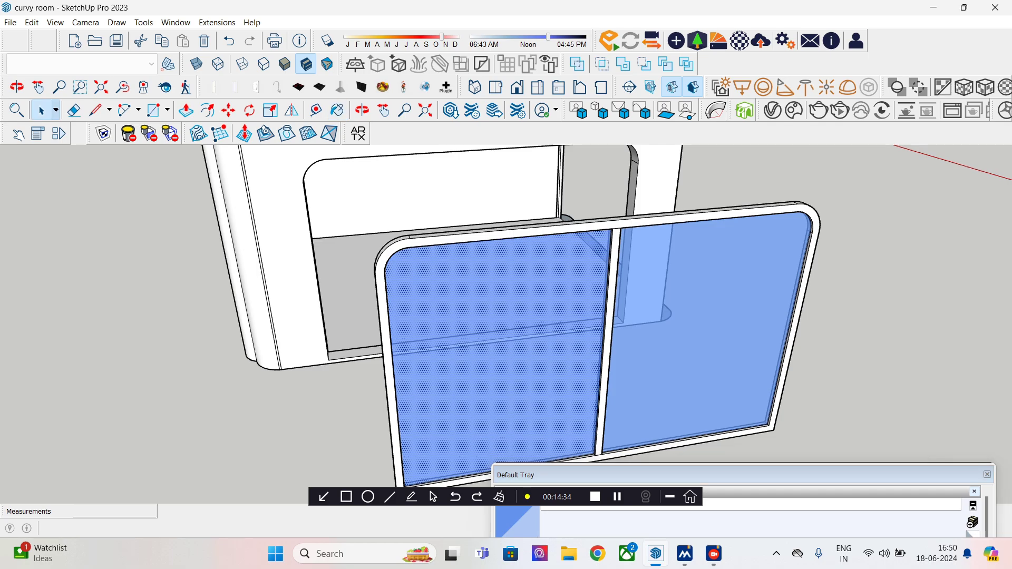
click(627, 369)
middle_drag(664, 274, 632, 200)
key(m)
click(766, 341)
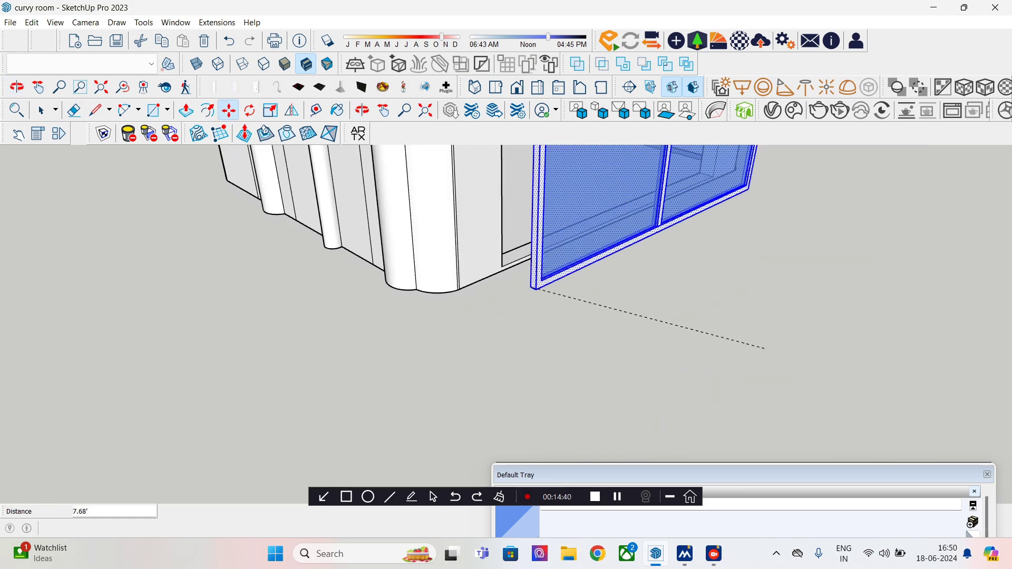
click(503, 267)
scroll(501, 265, up, 2)
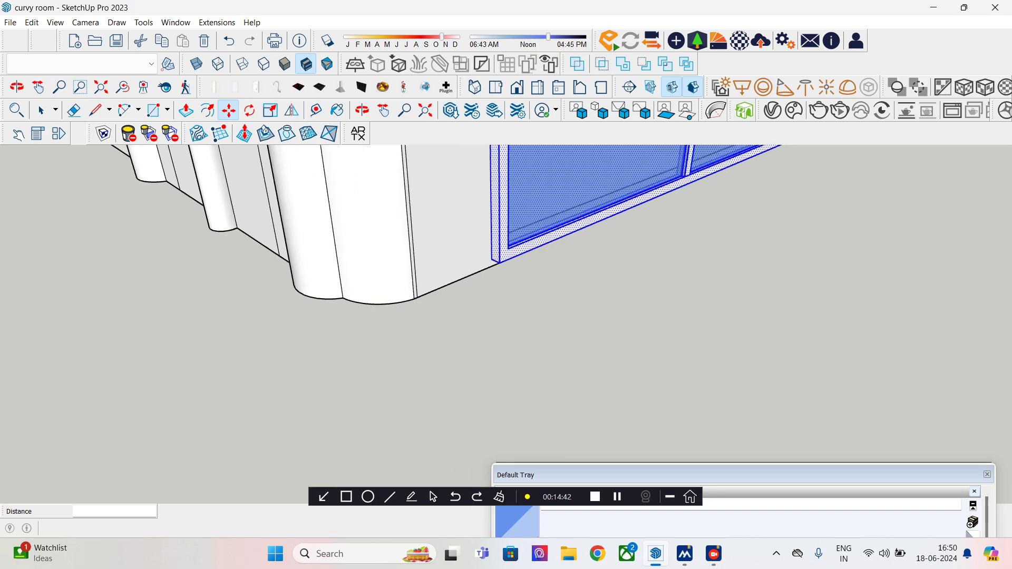
click(499, 263)
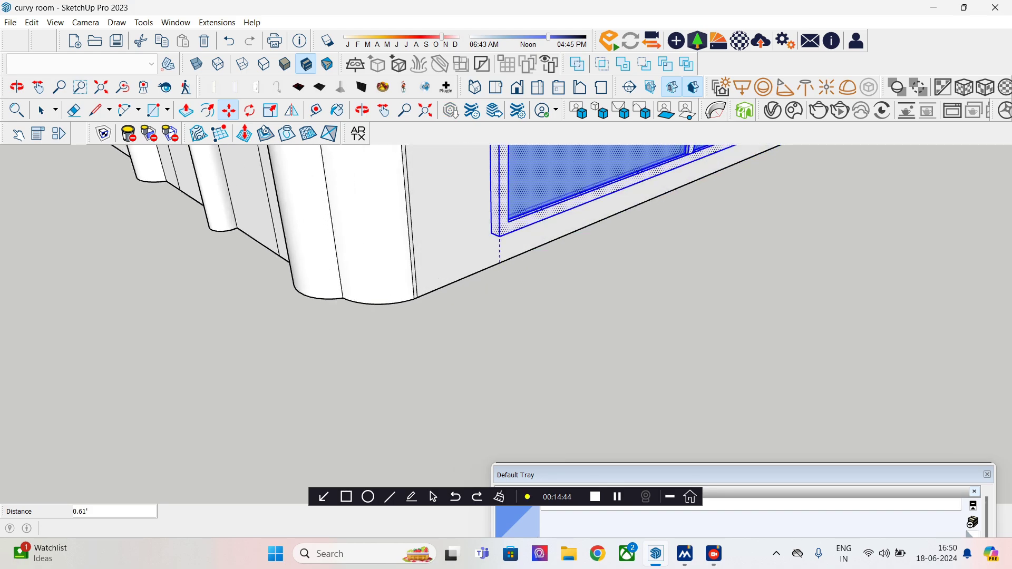
key(Escape)
Step: Move the whole window into the wall opening, matching its lower corner to the opening's lower corner
middle_drag(499, 263, 585, 269)
click(854, 393)
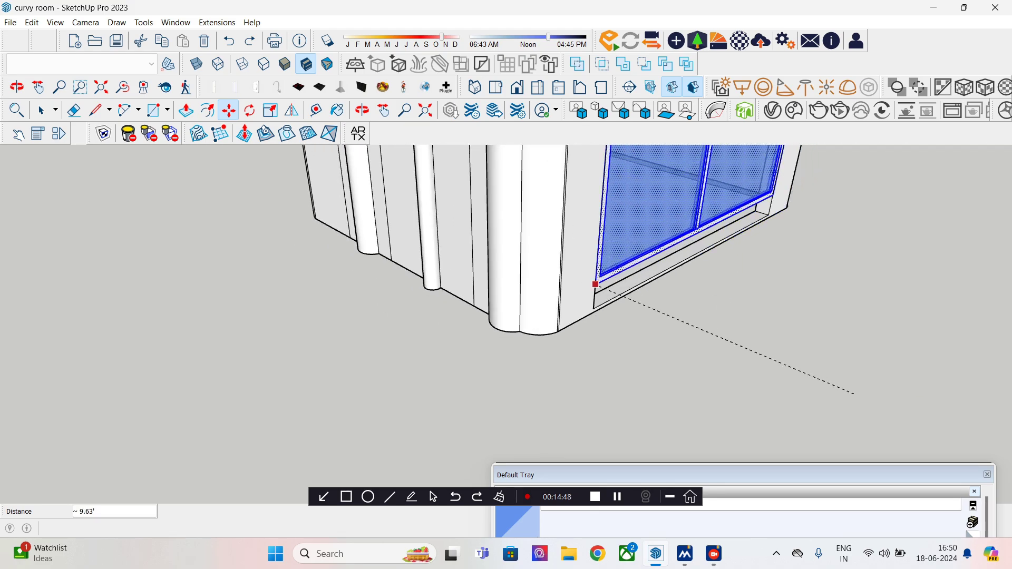
middle_drag(593, 309, 622, 316)
middle_drag(474, 295, 548, 364)
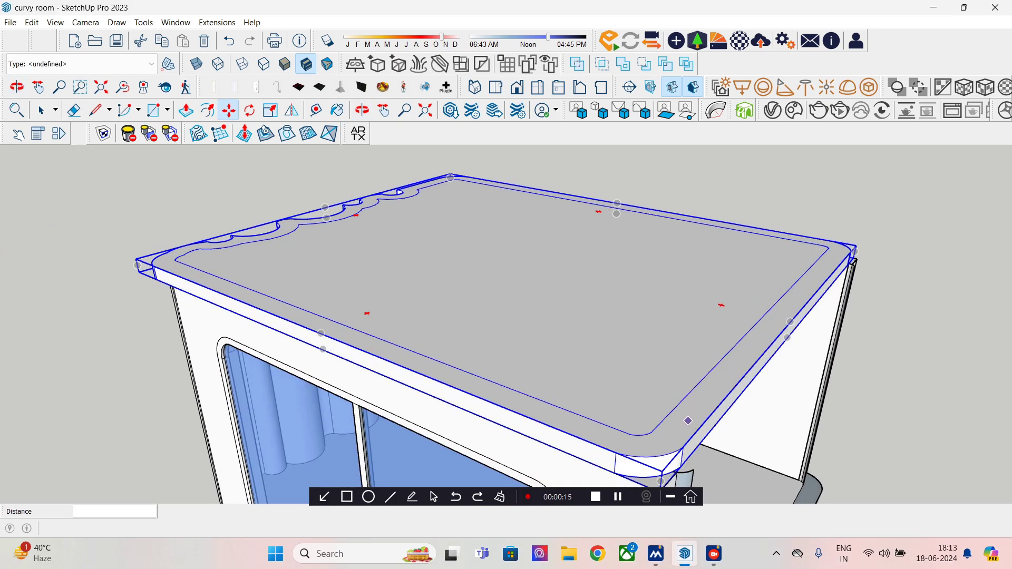
Step: Lower the roof slab 0.48' by its bottom corner so it rests on the walls
middle_drag(438, 327, 399, 353)
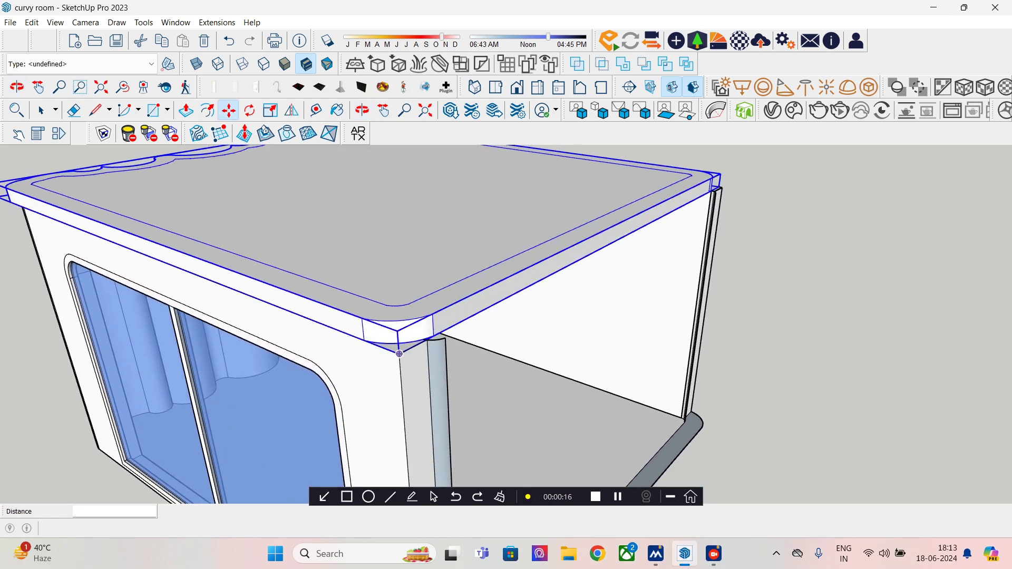
click(399, 353)
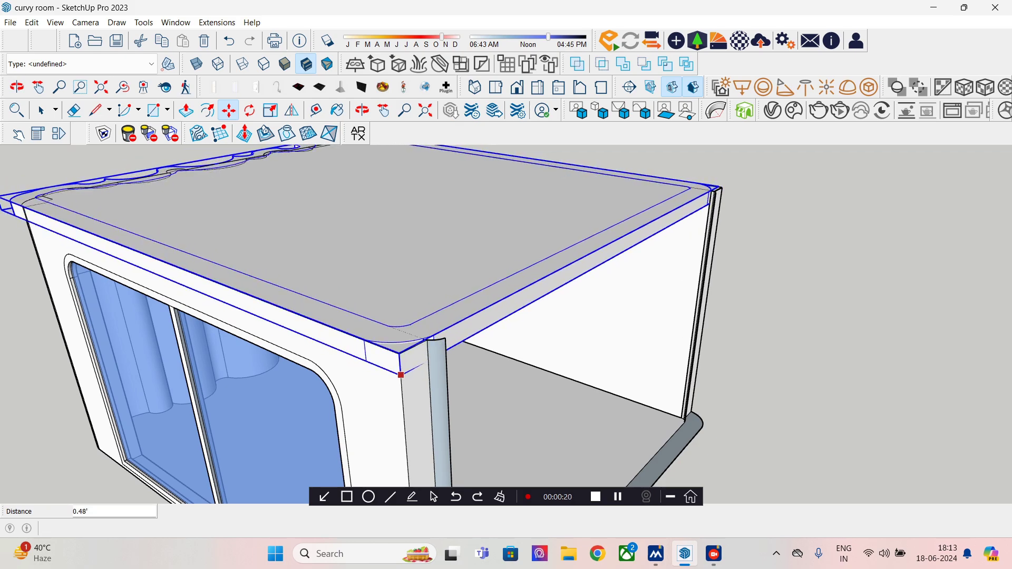
click(401, 375)
Step: Shift the roof slab 1.00' horizontally so its fluted edge lines up with the fluted wall below
middle_drag(421, 388, 297, 275)
middle_drag(392, 259, 663, 428)
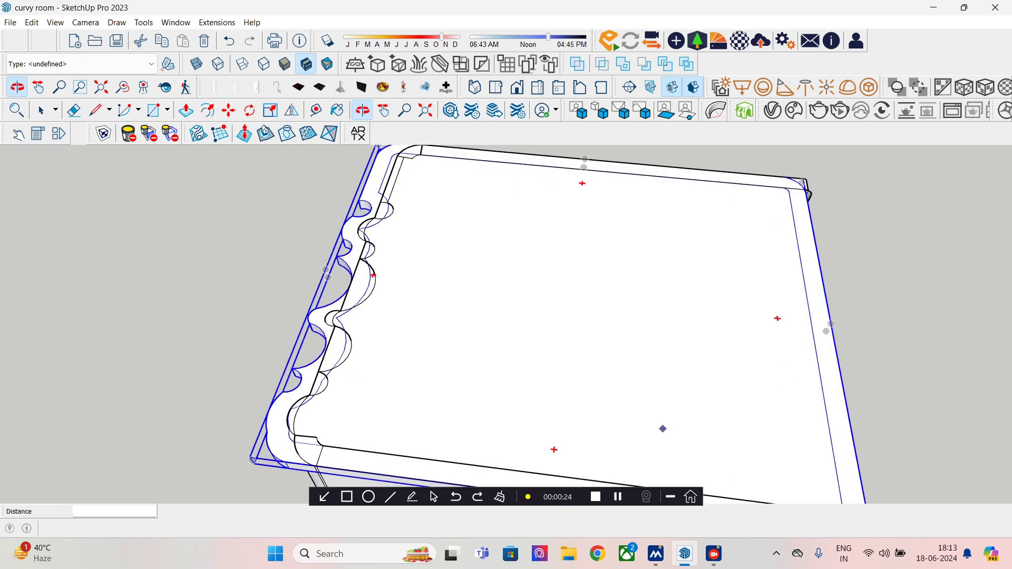
scroll(343, 311, up, 3)
click(395, 227)
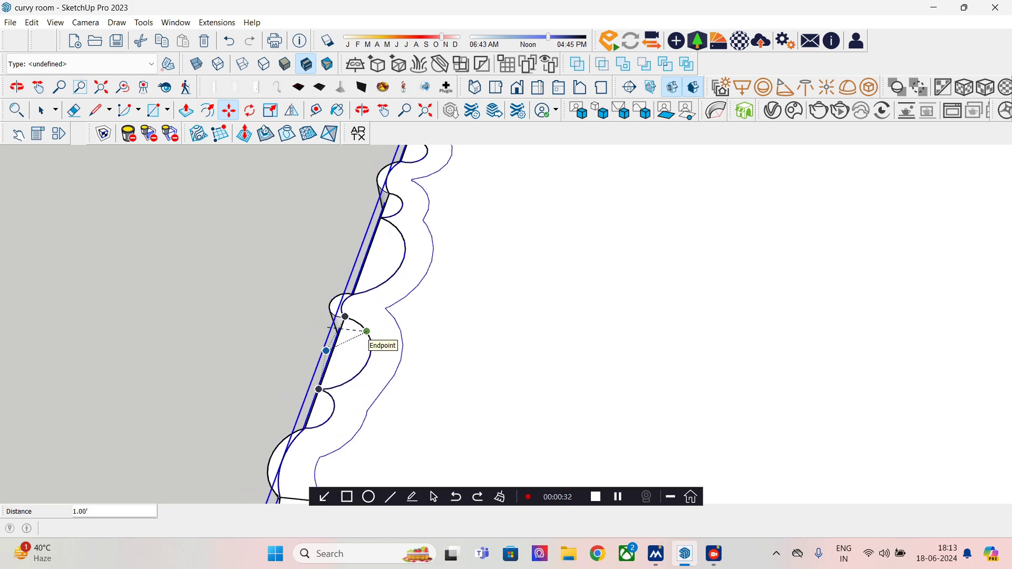
click(367, 332)
Step: Place Tape Measure guides on the ceiling, parallel to the window wall and the opposite side wall
middle_drag(448, 357, 280, 277)
scroll(282, 278, down, 3)
shift+middle_drag(524, 393, 368, 305)
middle_drag(490, 341, 352, 235)
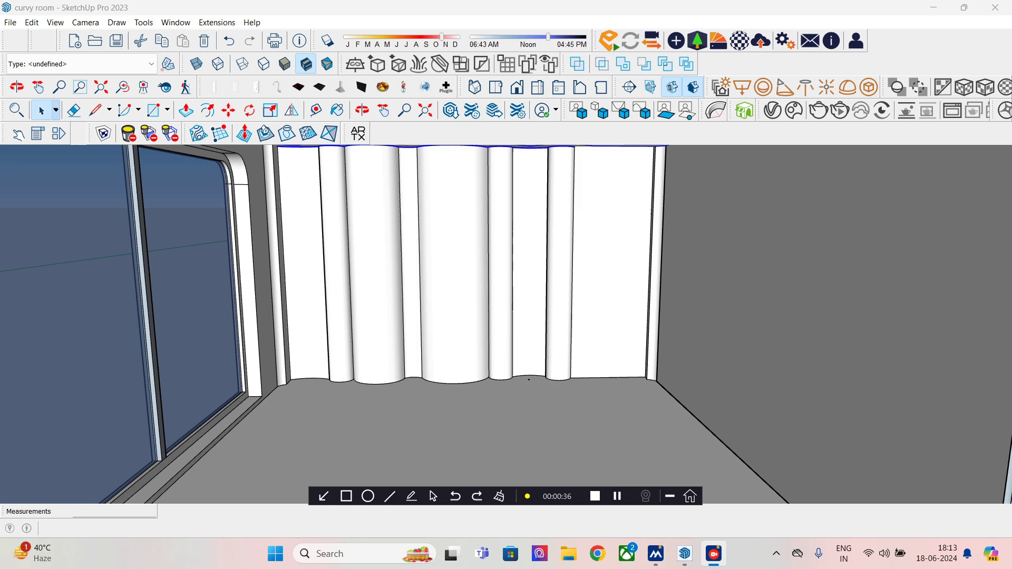
middle_drag(519, 342, 513, 372)
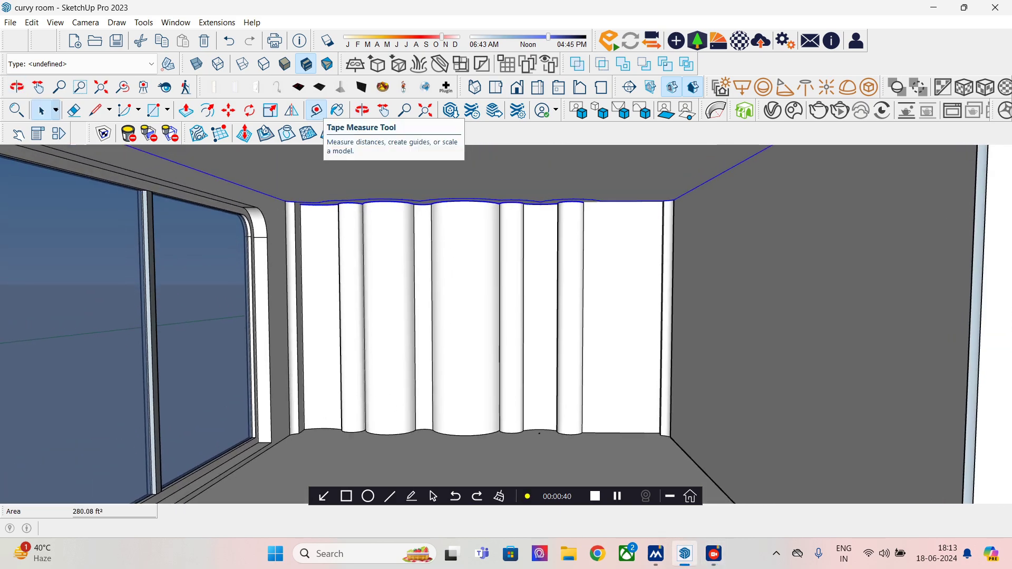
click(317, 111)
click(723, 172)
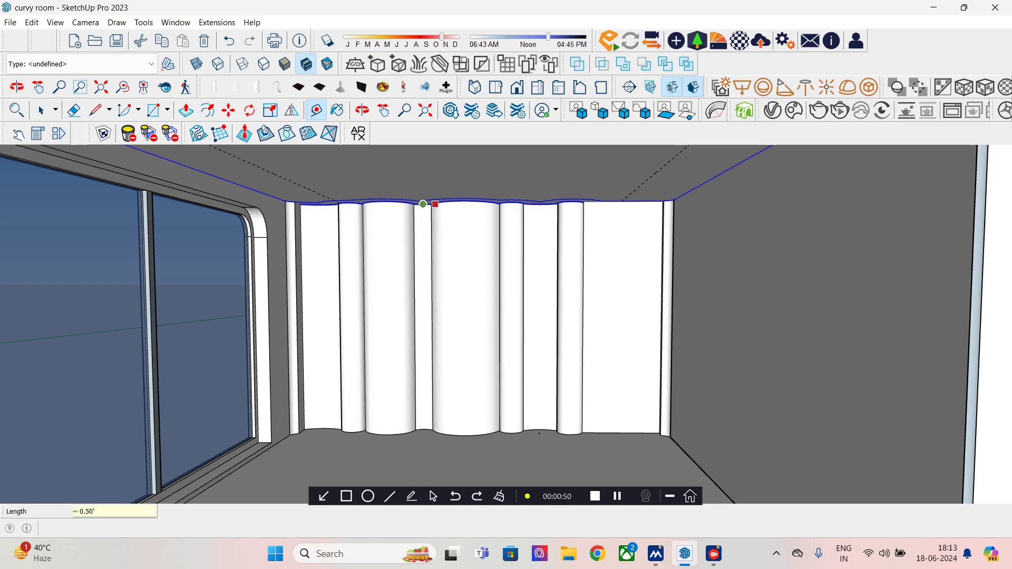
Step: Set a guide point 2' out from the fluted wall and run a guide line across the ceiling through it
scroll(429, 204, up, 4)
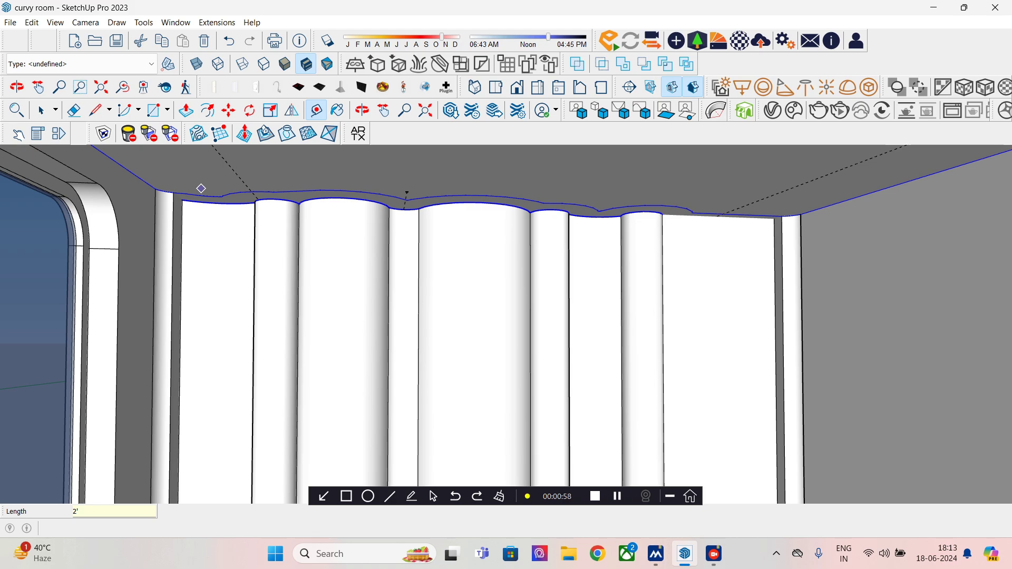
click(158, 189)
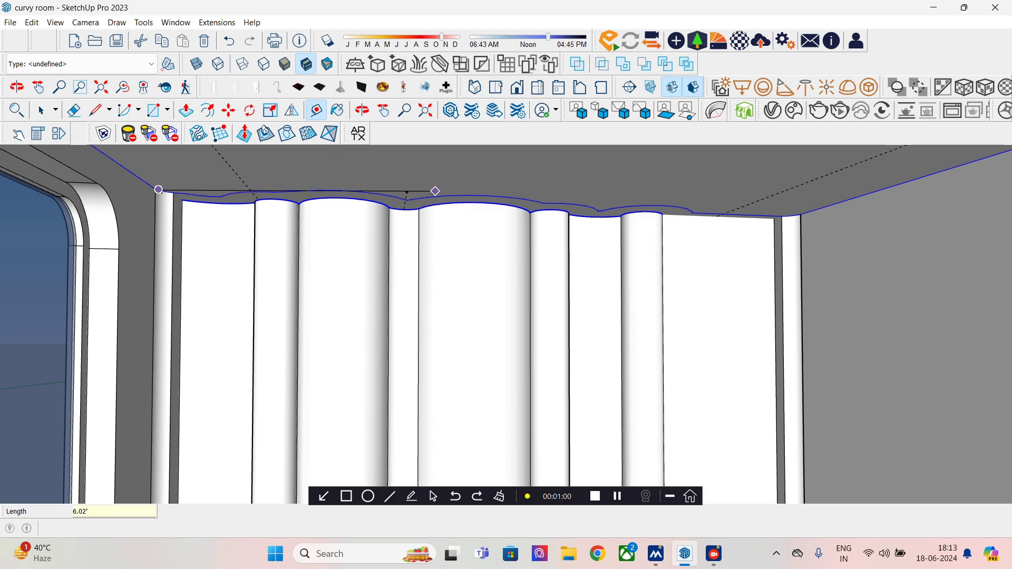
click(406, 192)
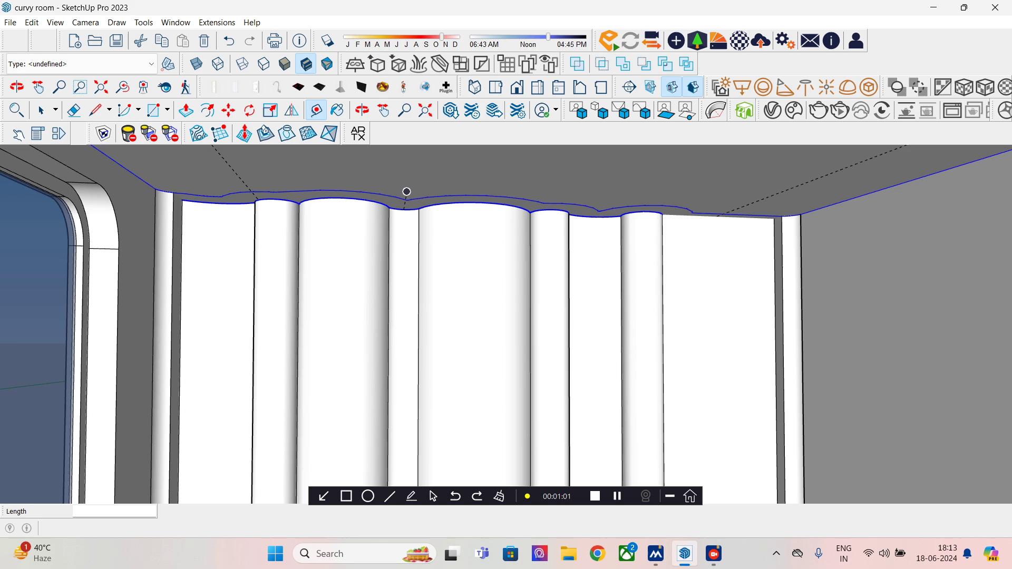
click(406, 191)
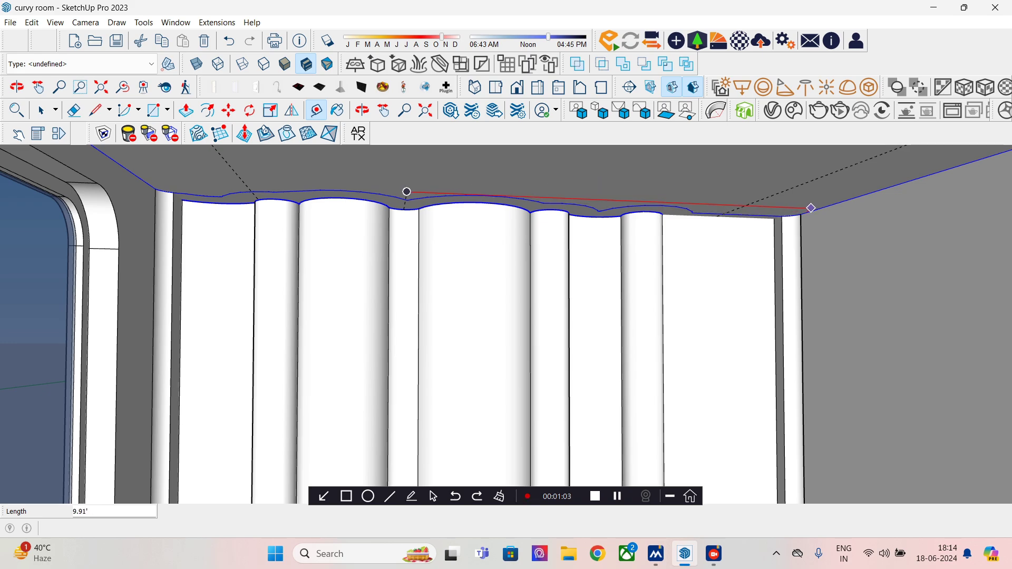
Step: Add a ceiling guide line 2' in from the room's open front edge
scroll(409, 208, down, 3)
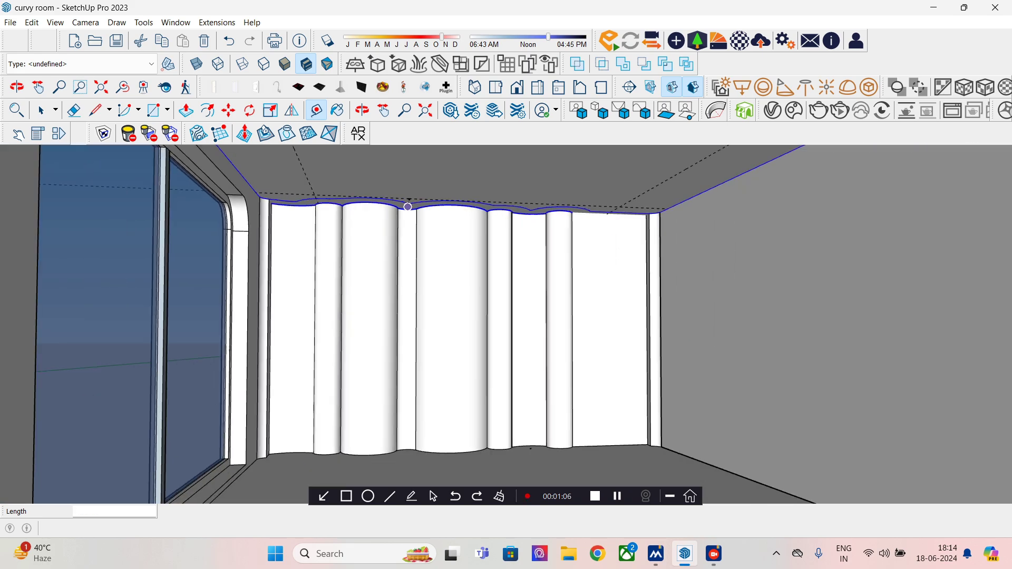
shift+middle_drag(462, 234, 455, 272)
middle_drag(458, 306, 441, 339)
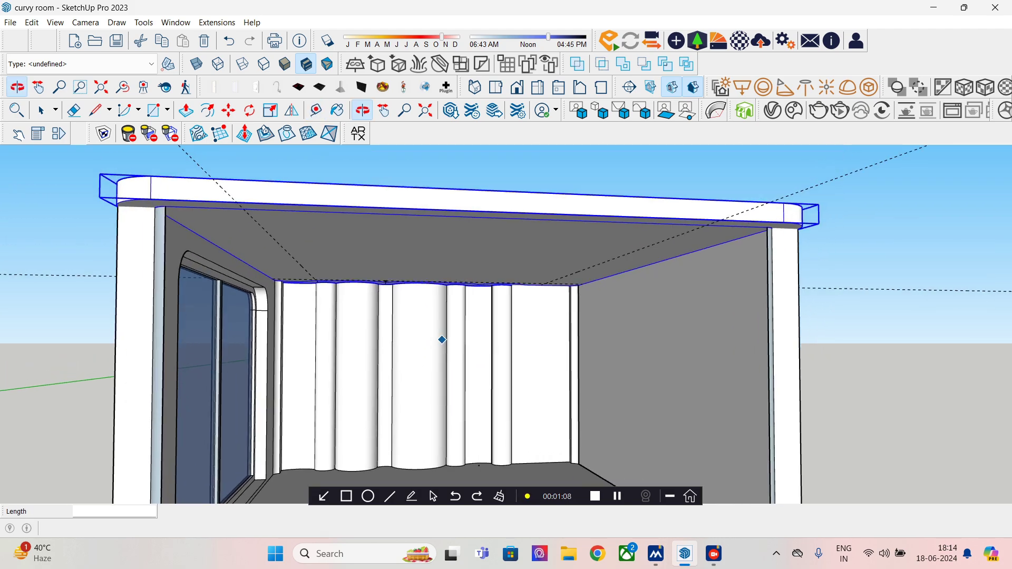
scroll(413, 239, up, 4)
middle_drag(430, 192, 497, 218)
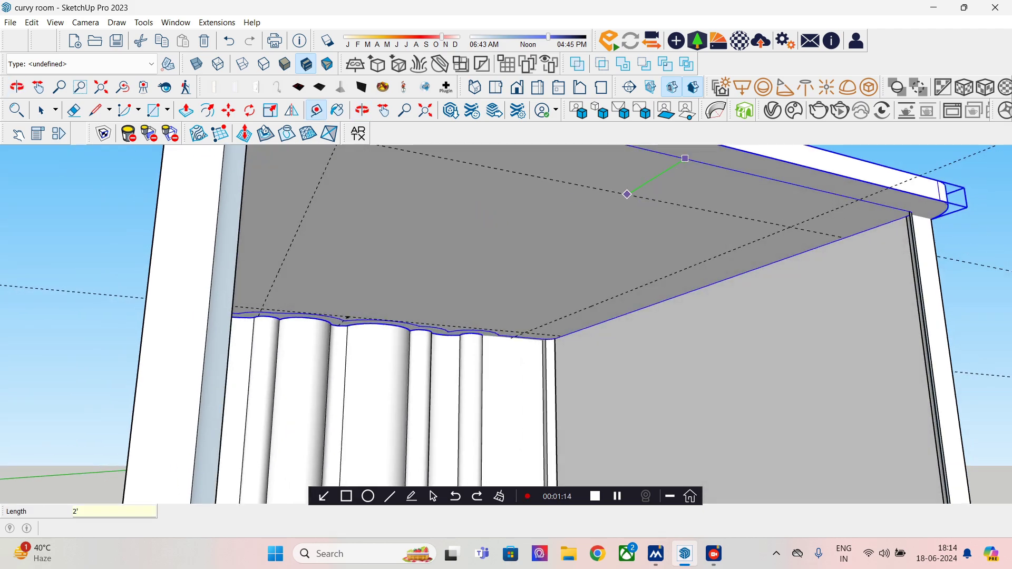
key(Return)
Step: In Chaos Cosmos, filter the downloaded 3D models to Lighting, Ceiling lamps, and import the first round ceiling lamp
middle_drag(361, 396, 343, 293)
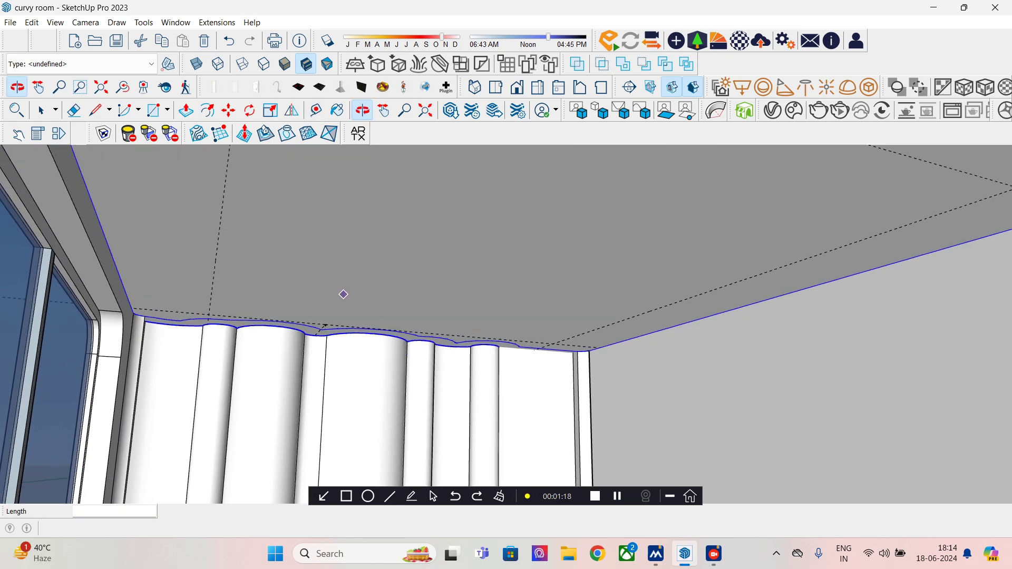
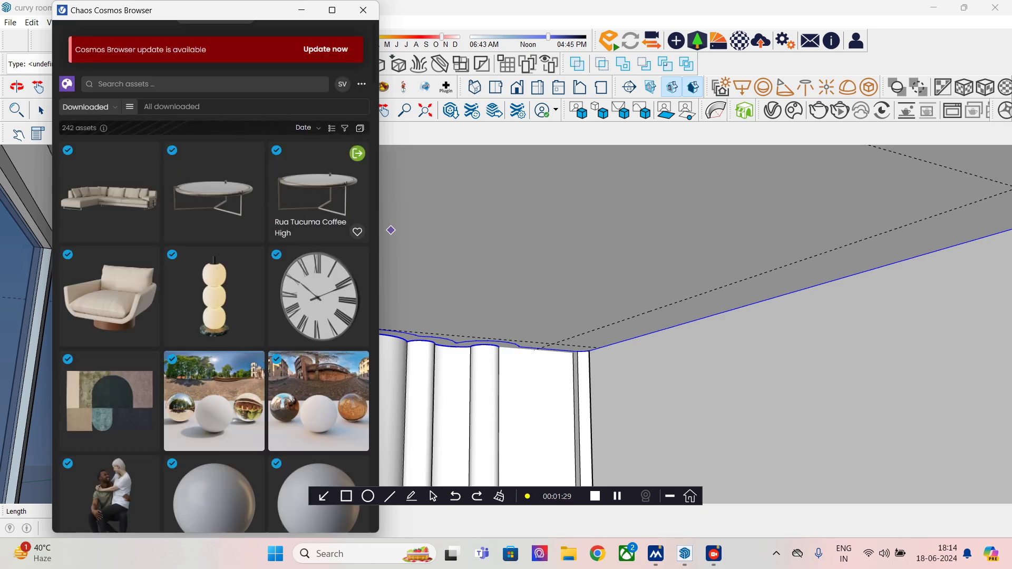
key(super+Up)
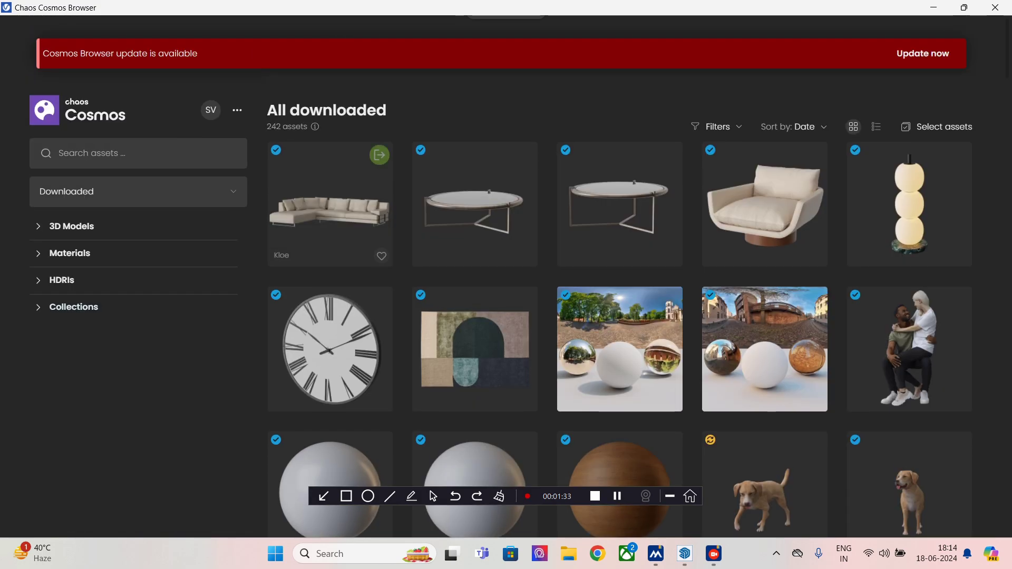
click(72, 226)
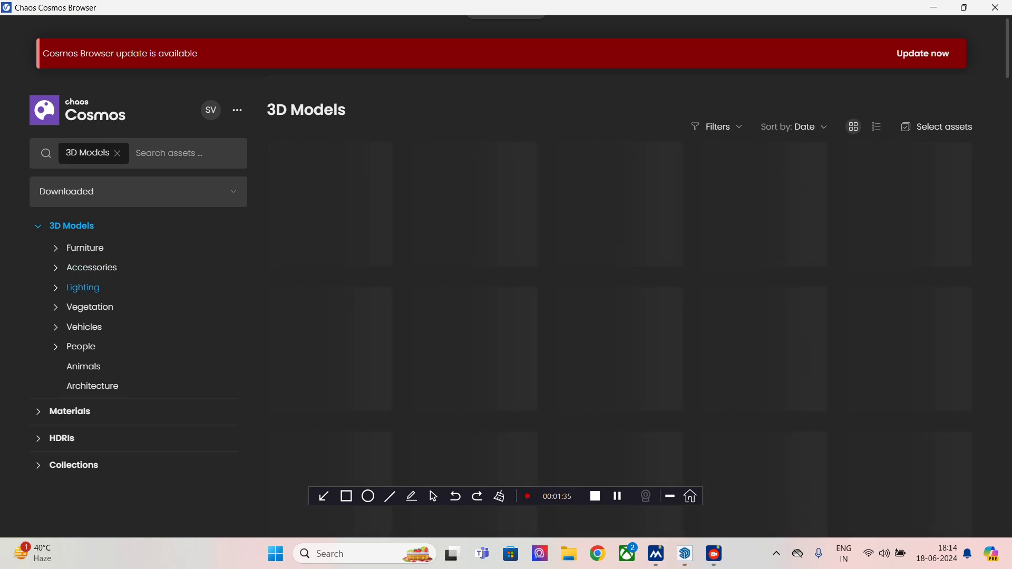
click(83, 288)
click(103, 326)
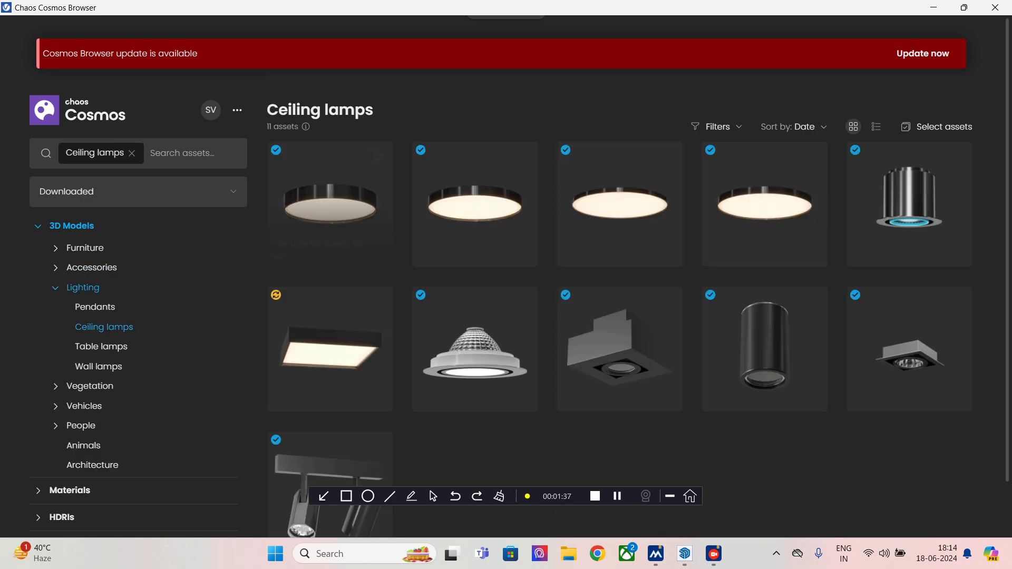
click(379, 155)
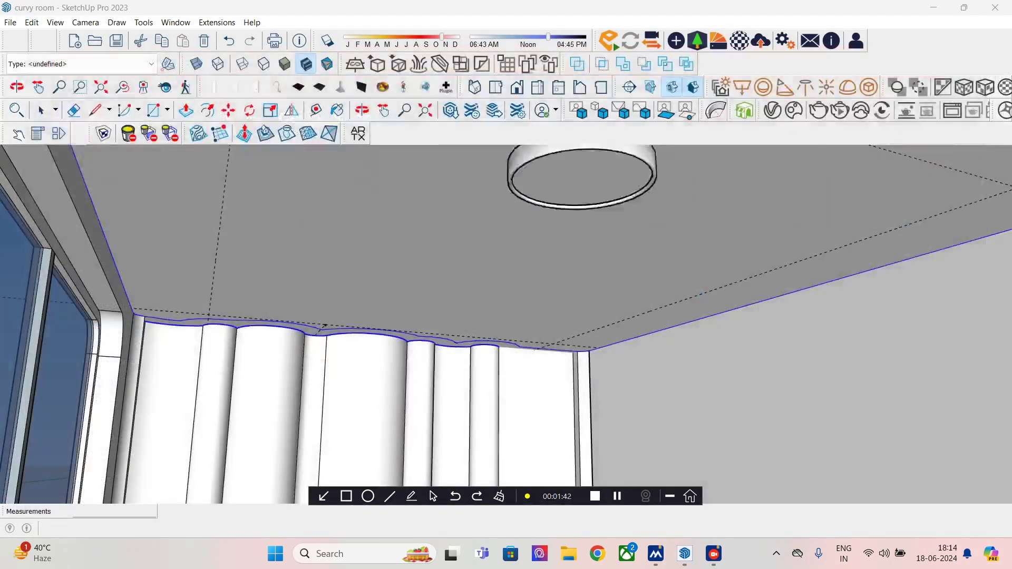
Step: Place the imported round lamp on the ceiling where the window-side guide meets the guide along the fluted wall
shift+middle_drag(328, 224, 380, 322)
scroll(315, 351, up, 4)
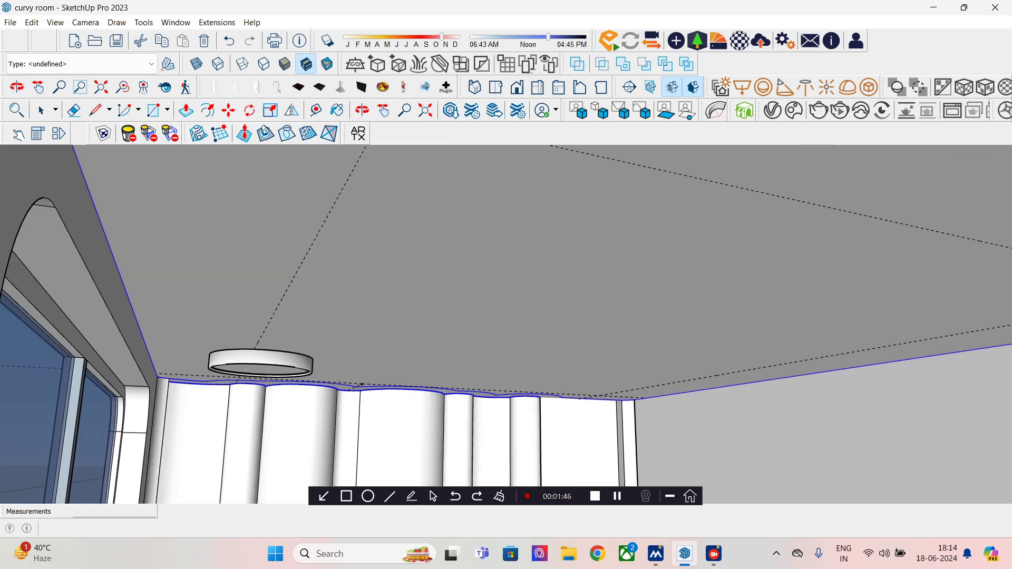
middle_drag(315, 351, 348, 250)
scroll(265, 296, up, 3)
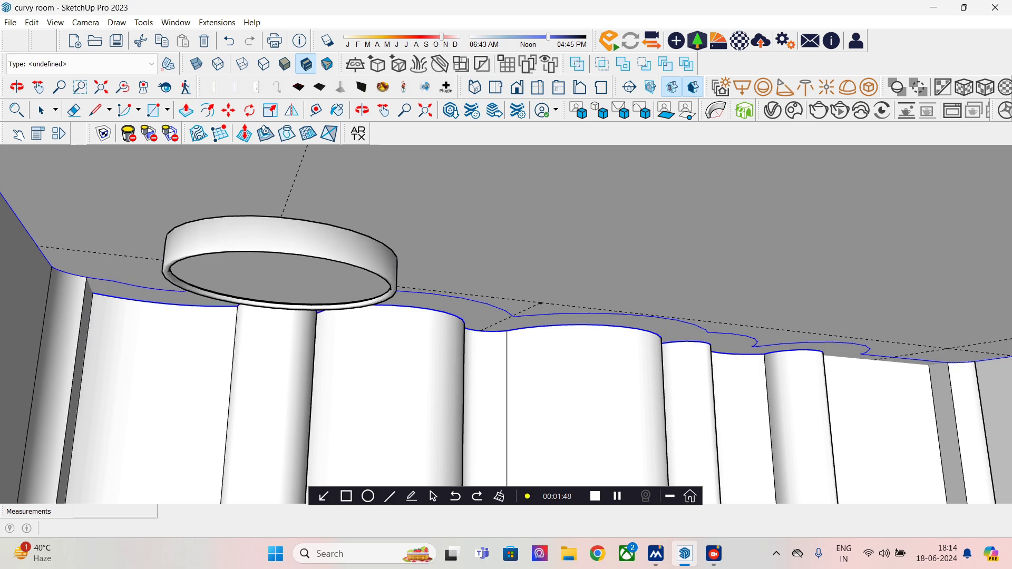
click(268, 254)
key(space)
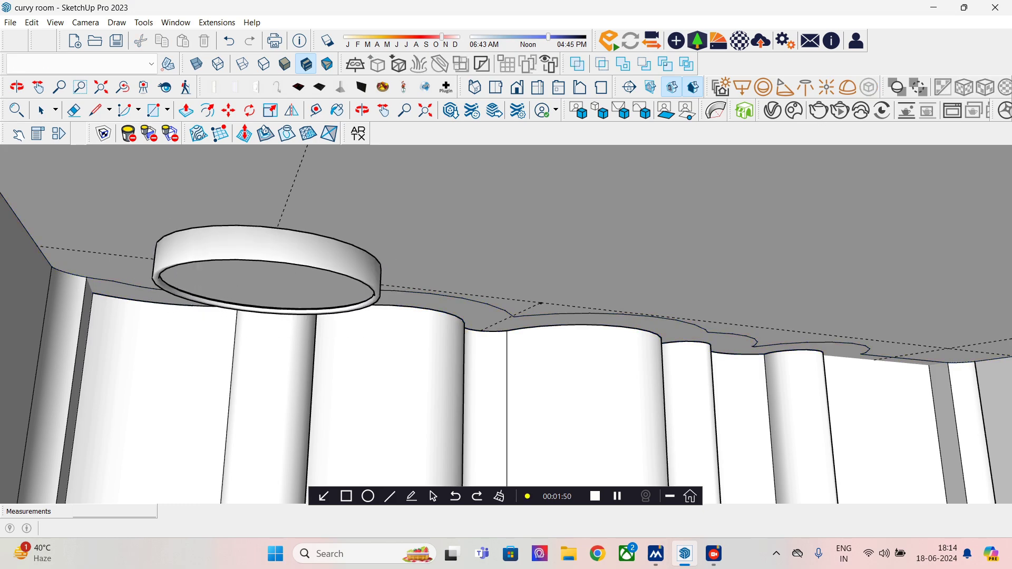
Step: Scale the ceiling lamp down uniformly about its center to a factor of about 0.32
click(264, 248)
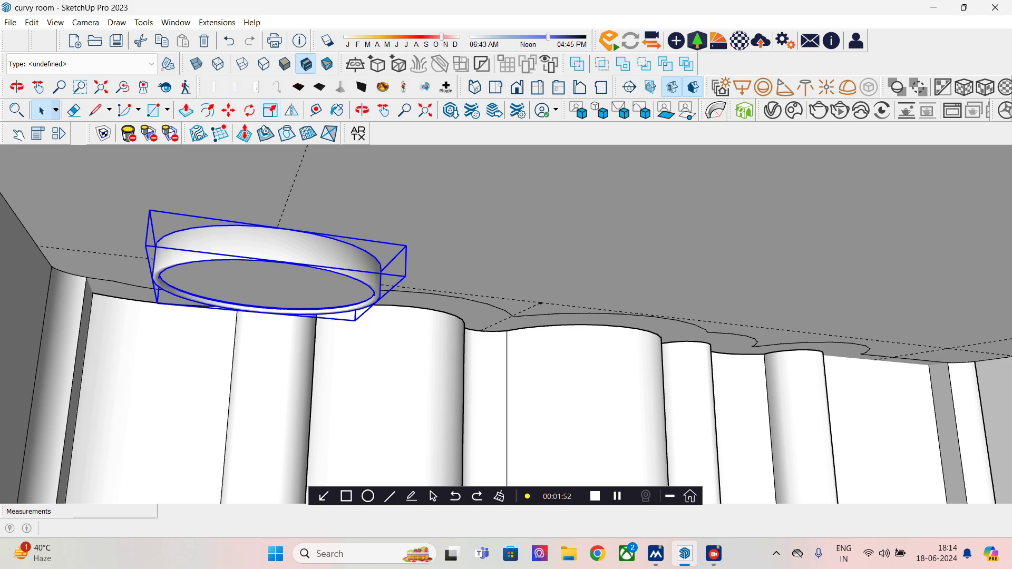
click(270, 110)
ctrl+drag(405, 277, 313, 276)
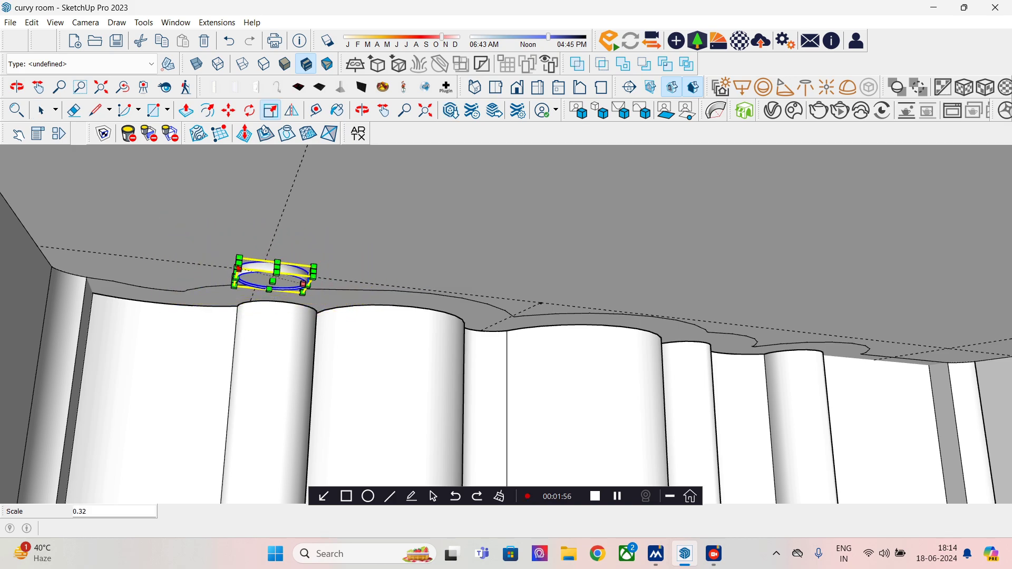
scroll(298, 283, up, 2)
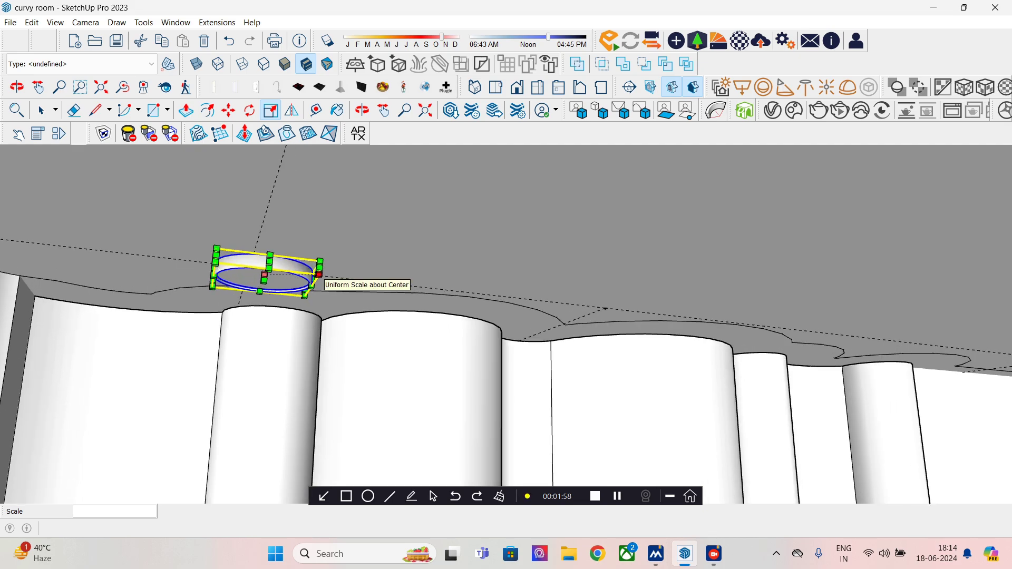
ctrl+drag(304, 294, 299, 292)
Step: Move the scaled lamp against the ceiling so it is centered on the corner guide intersection
key(m)
scroll(264, 279, up, 2)
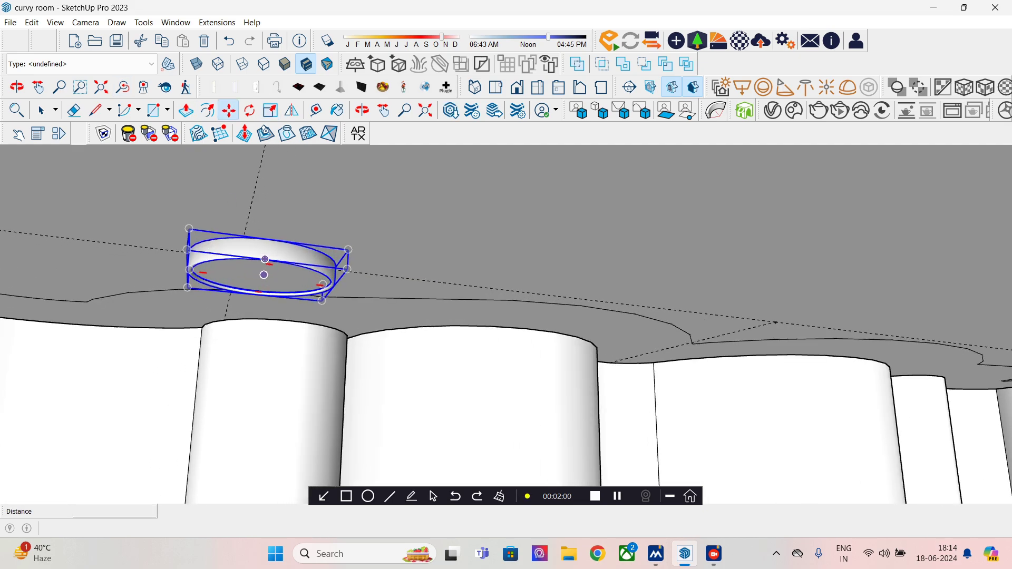
click(239, 237)
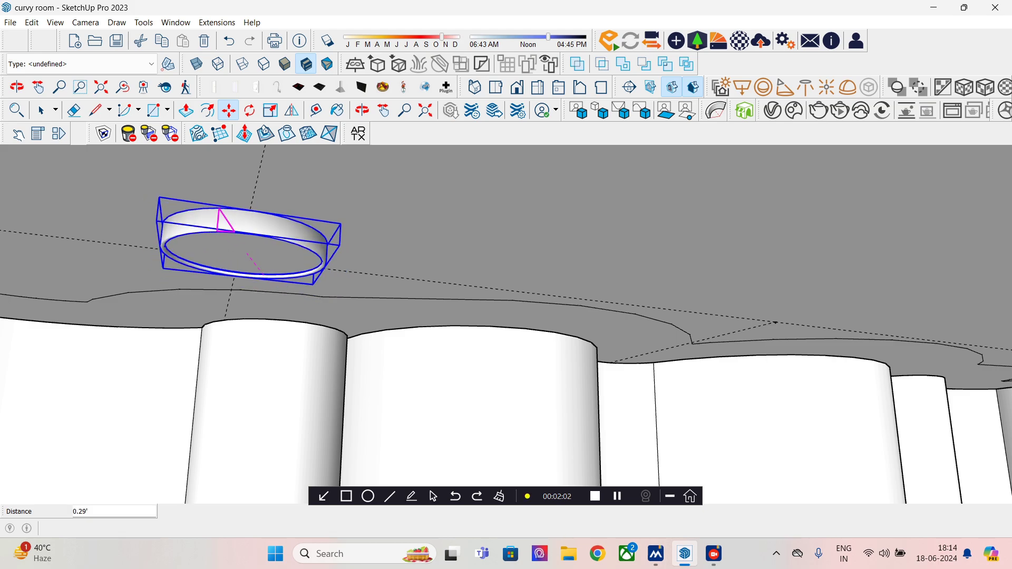
click(217, 208)
scroll(370, 264, down, 2)
middle_drag(371, 264, 197, 251)
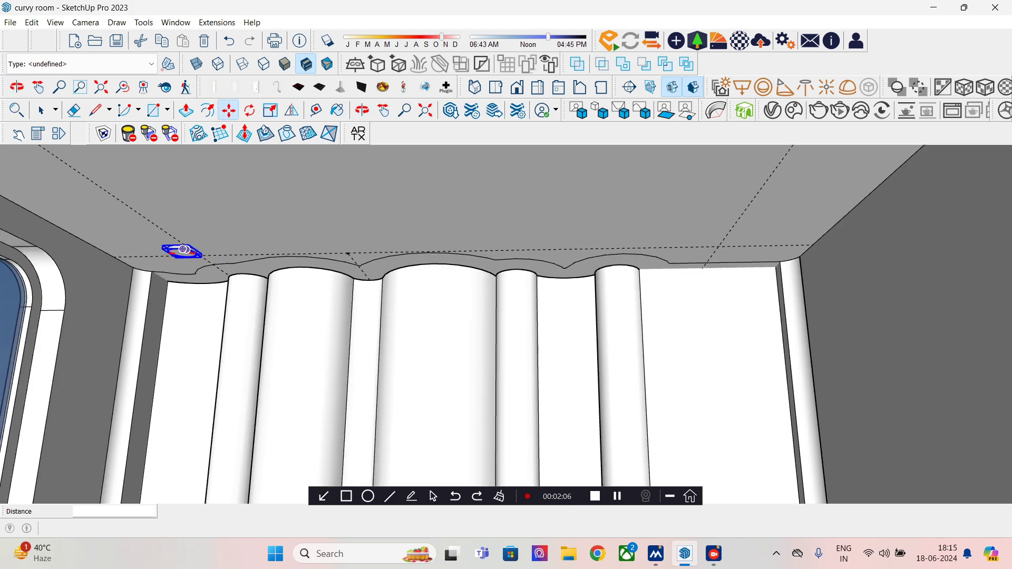
scroll(179, 247, up, 4)
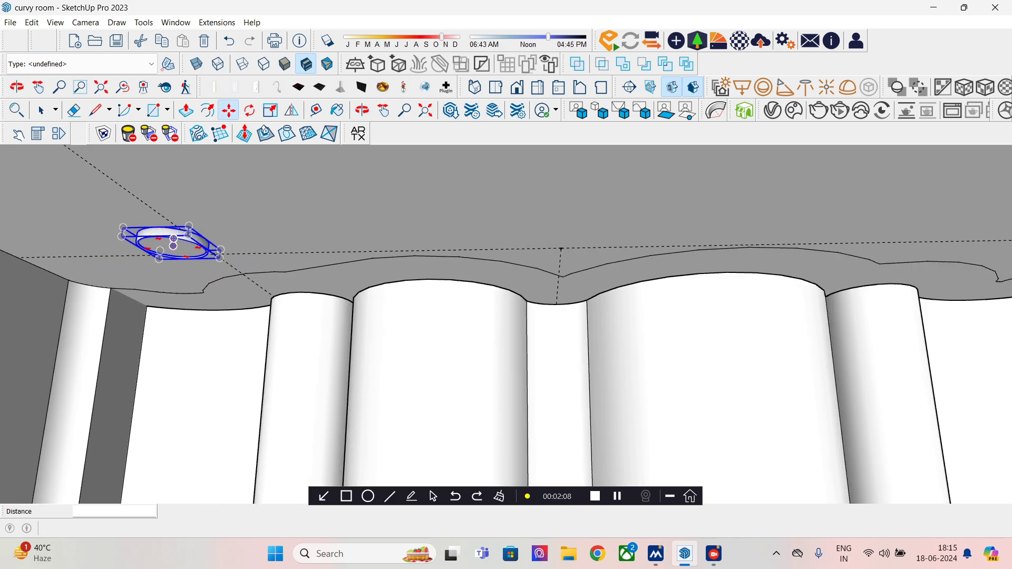
drag(173, 242, 206, 252)
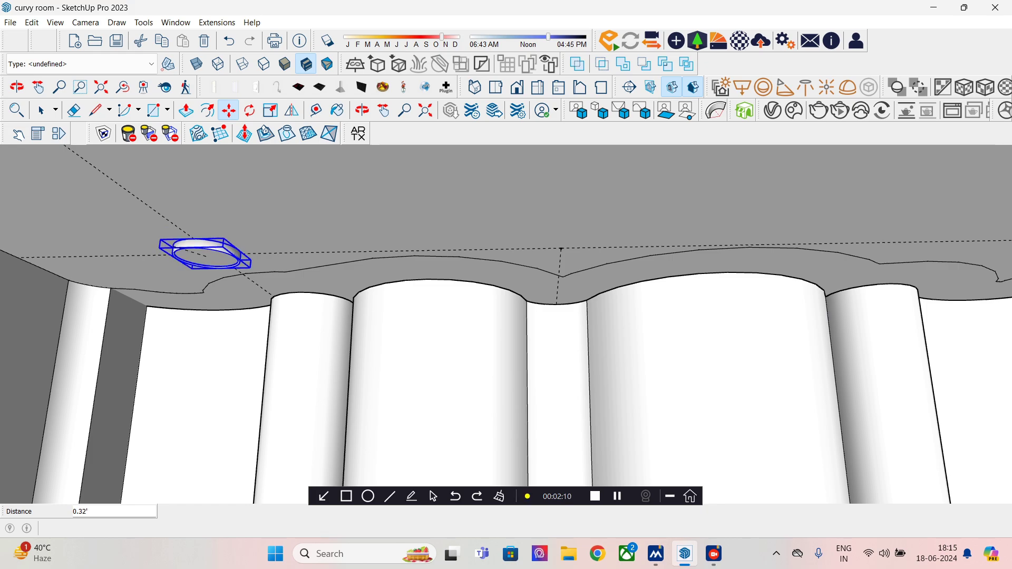
Step: Copy the lamp along the fluted wall's guide into a row of three, one at each intersection and one between, and select the row
scroll(208, 255, down, 2)
key(ctrl)
click(208, 255)
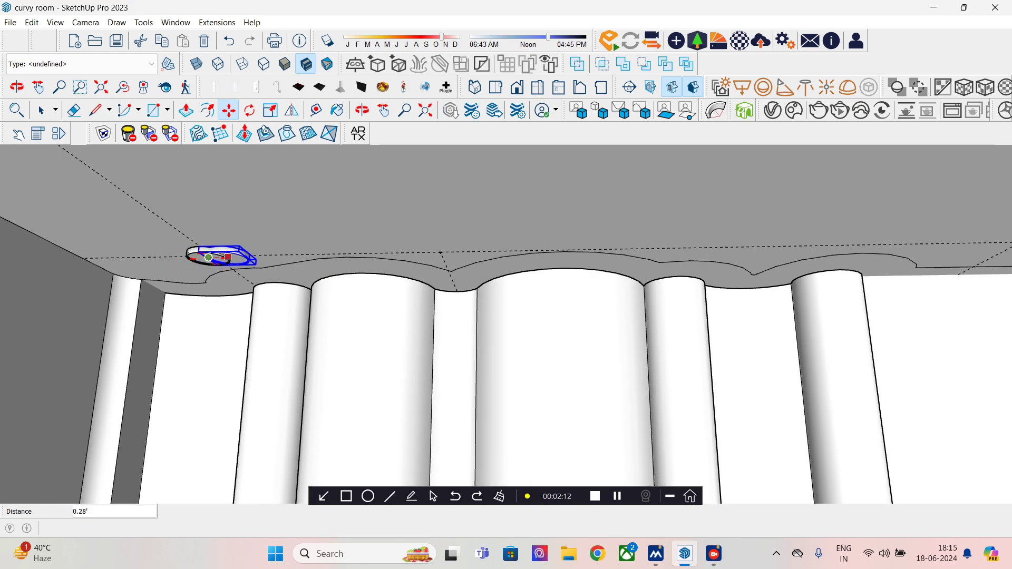
middle_drag(655, 248, 358, 199)
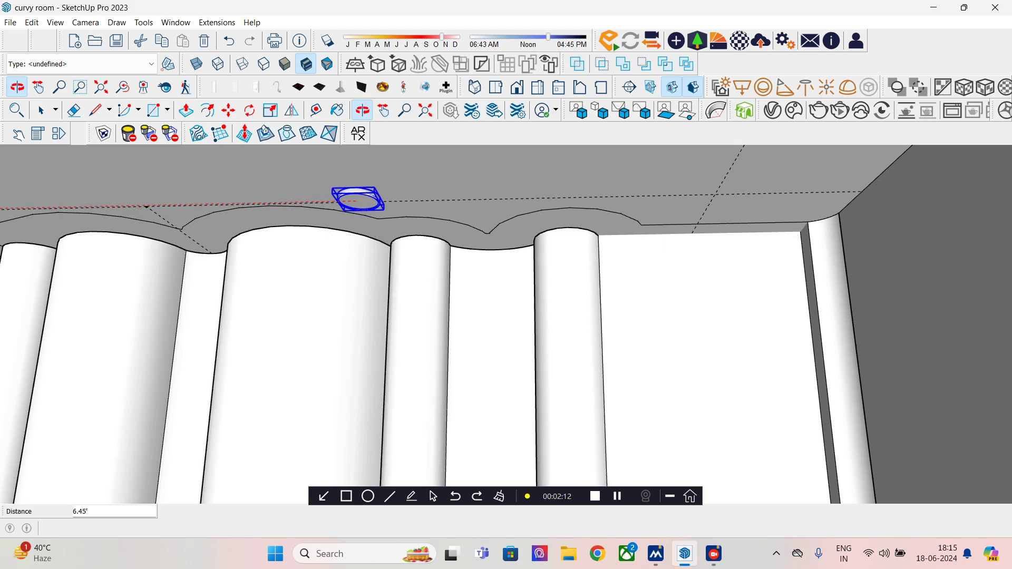
click(713, 196)
scroll(704, 213, up, 2)
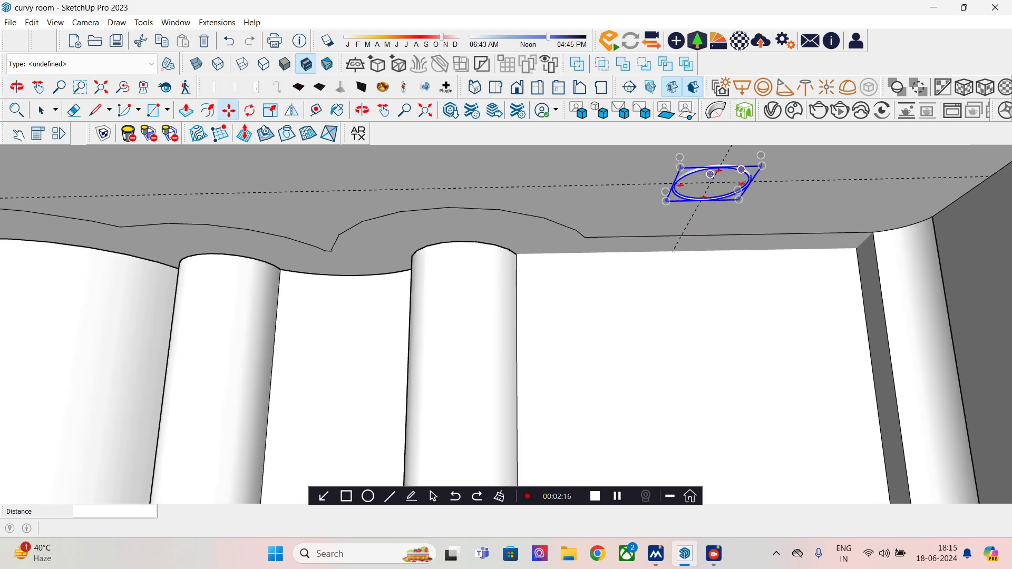
click(760, 166)
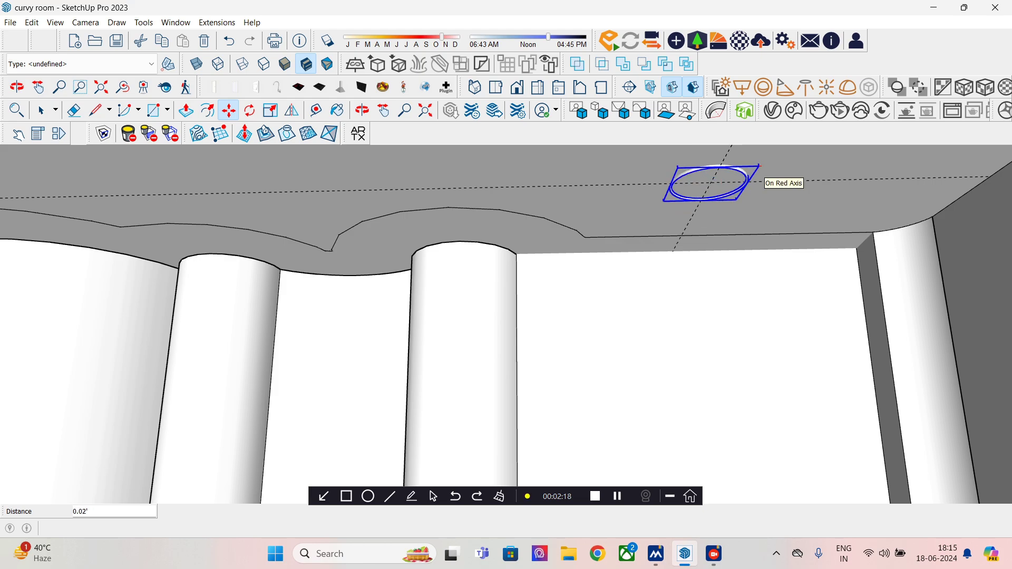
click(762, 165)
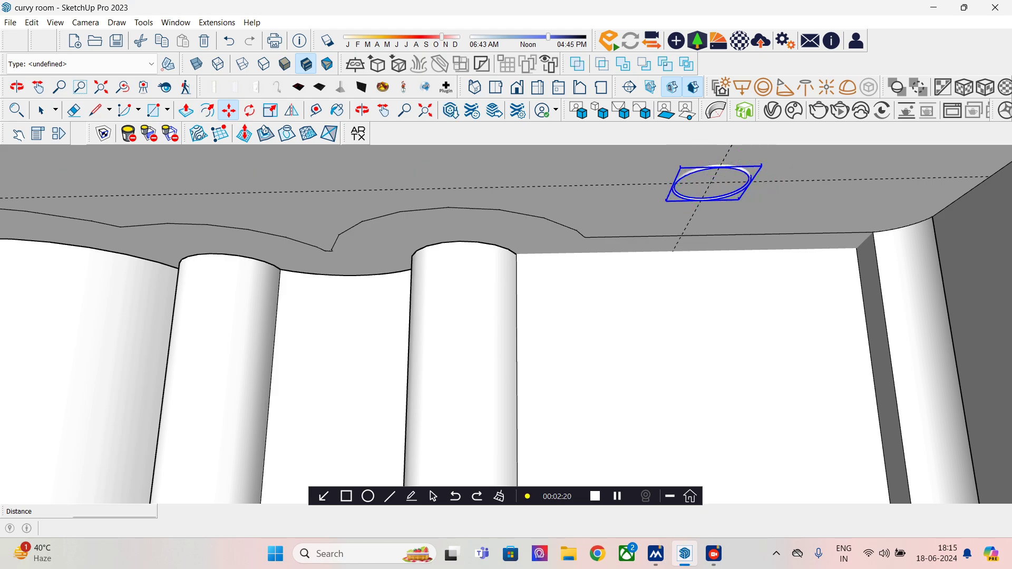
middle_drag(761, 165, 379, 242)
key(m)
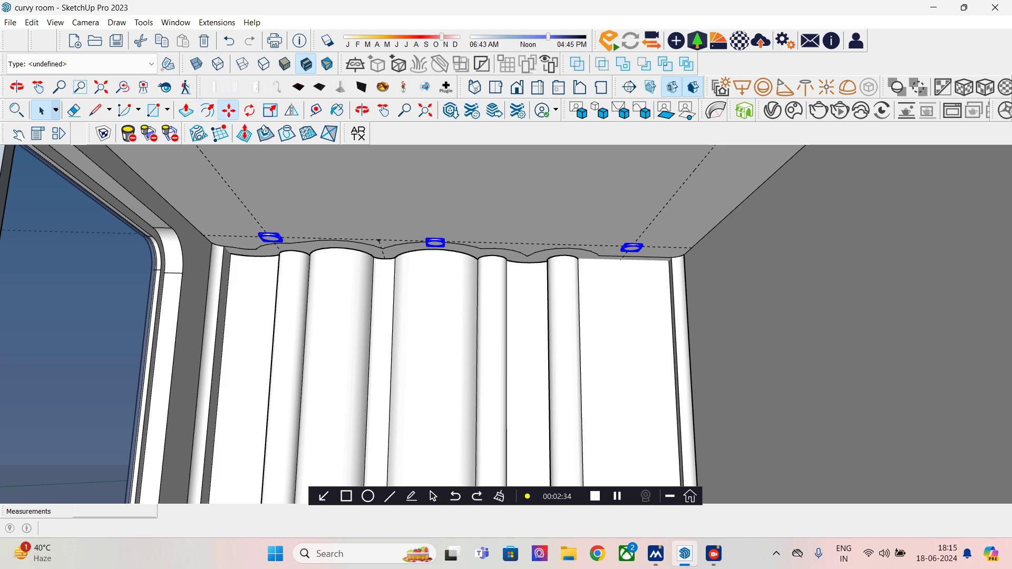
Step: Add a Tape Measure guide across the ceiling, parallel to and roughly midway between the fluted-wall and front-edge guides
scroll(429, 271, down, 3)
scroll(329, 278, up, 1)
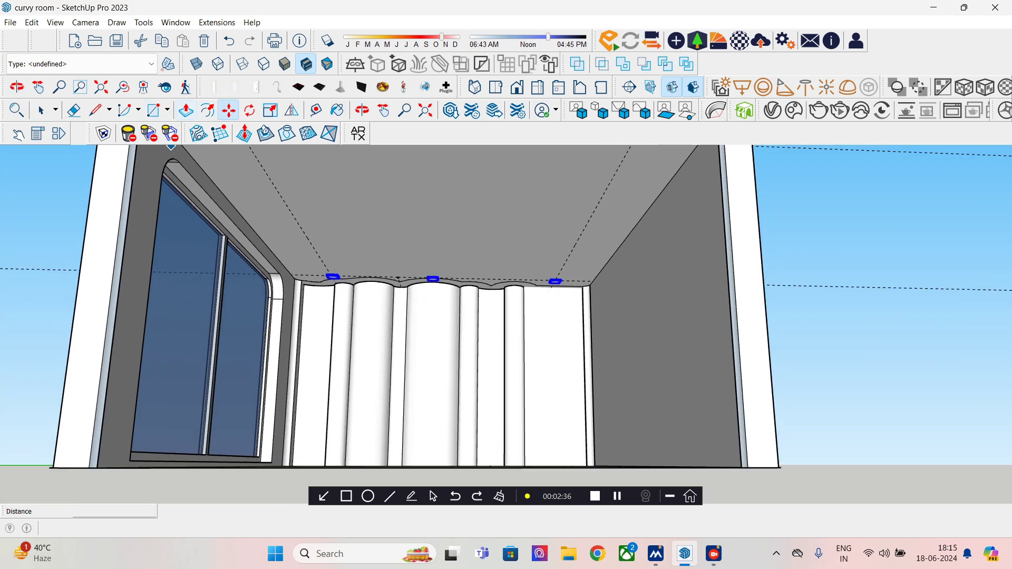
key(t)
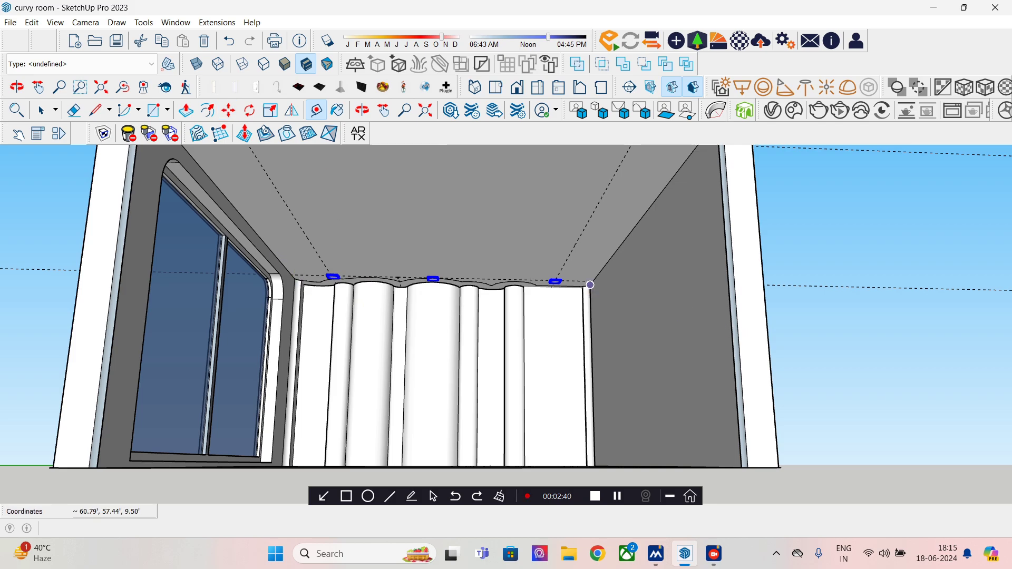
scroll(593, 281, down, 2)
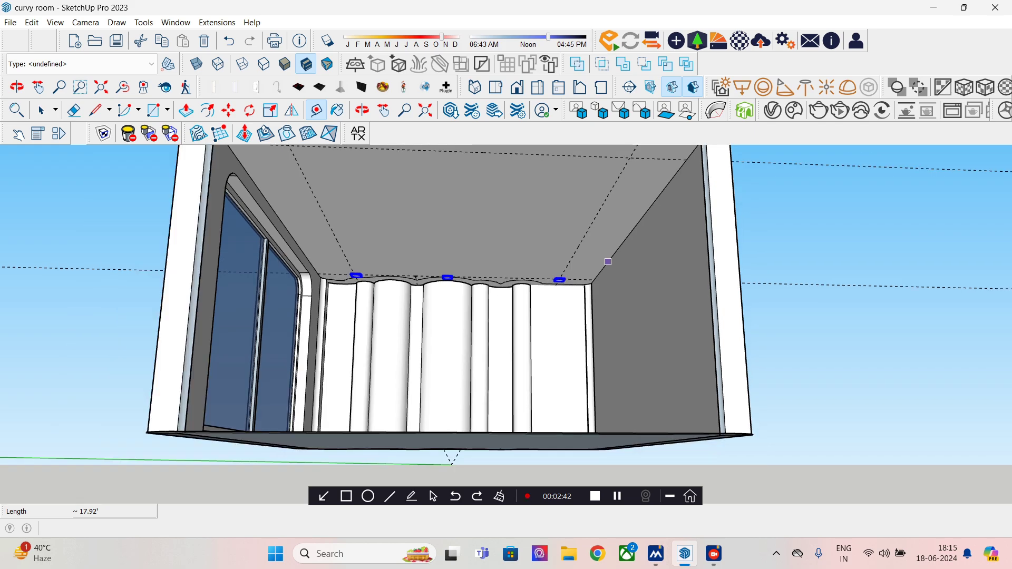
click(593, 281)
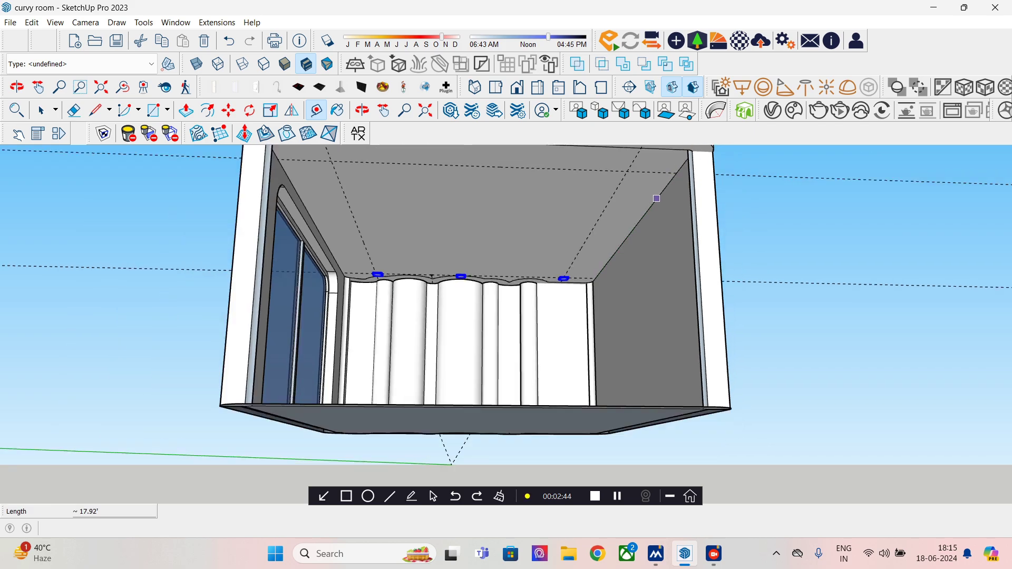
key(Escape)
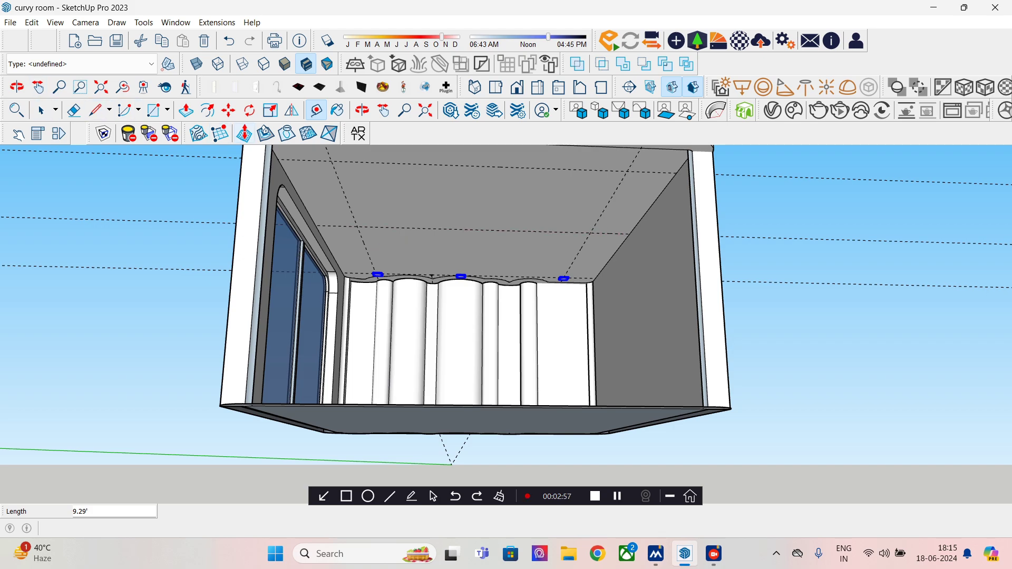
Step: Copy the selected row of three lamps onto the middle ceiling guide, aligned with the guide intersections
key(m)
scroll(383, 276, up, 3)
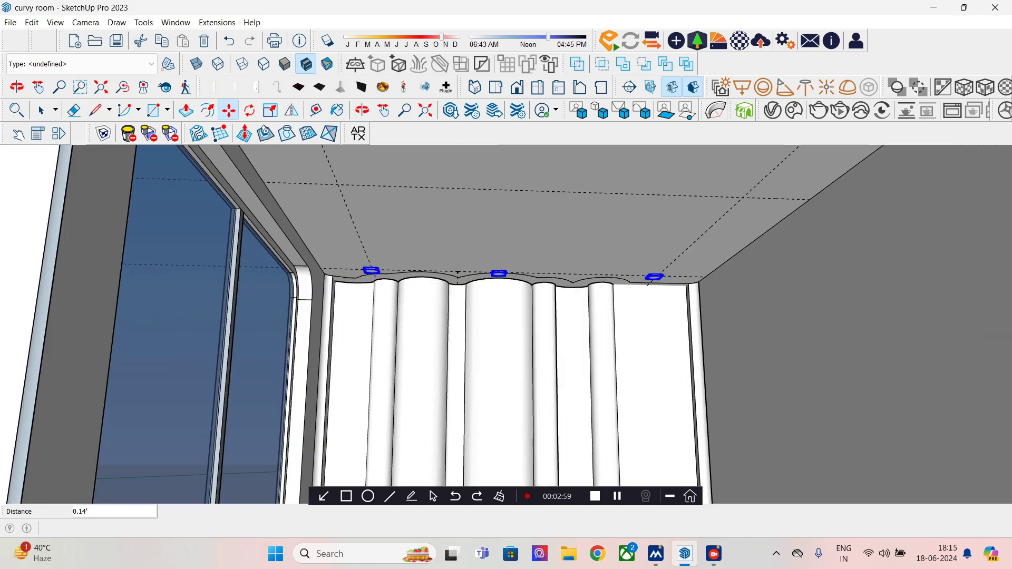
key(ctrl)
click(344, 189)
scroll(342, 195, up, 2)
click(346, 193)
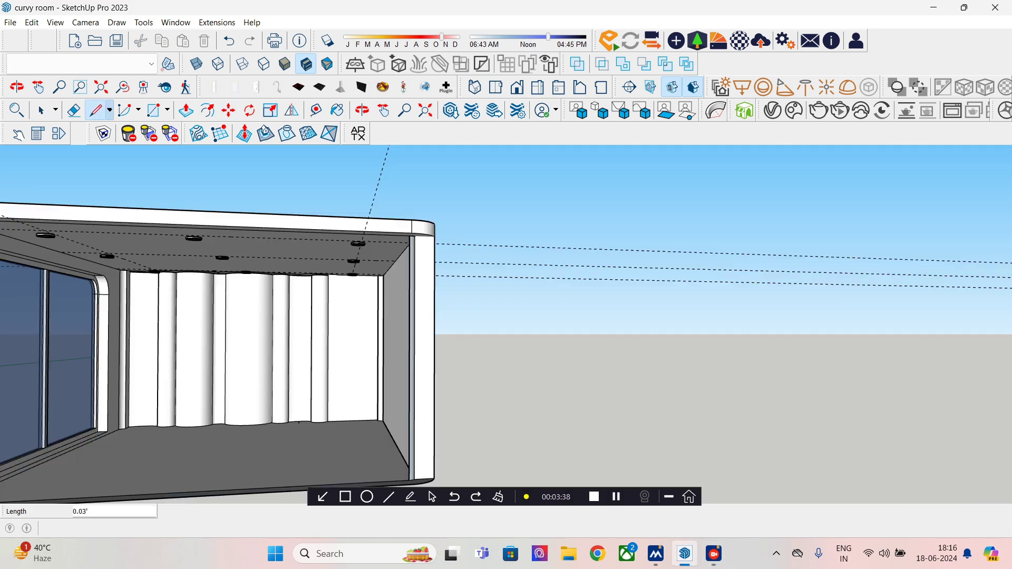
Step: Delete all the construction guides around the room model
scroll(513, 325, down, 5)
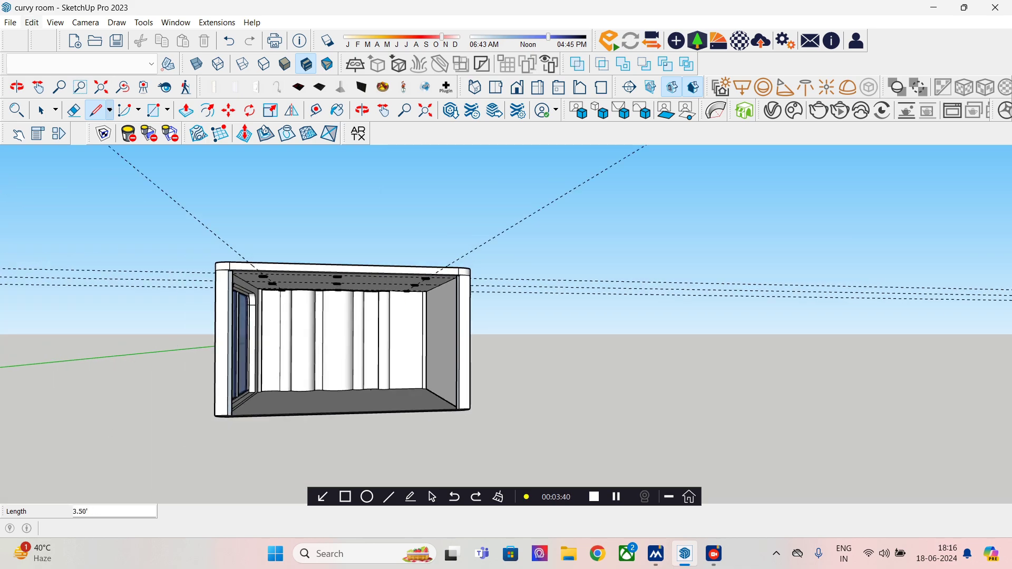
click(32, 22)
click(37, 131)
Step: Draw a closed upright rectangular profile 7 inches high and 1 inch wide in the empty area beside the room
scroll(594, 282, down, 4)
shift+middle_drag(593, 282, 479, 330)
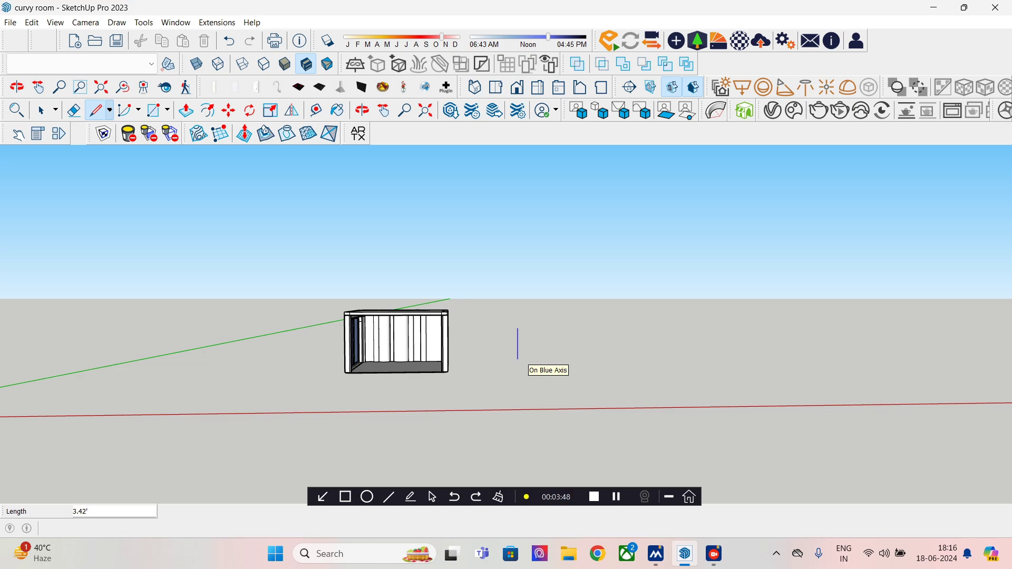
text(7)
scroll(517, 333, up, 4)
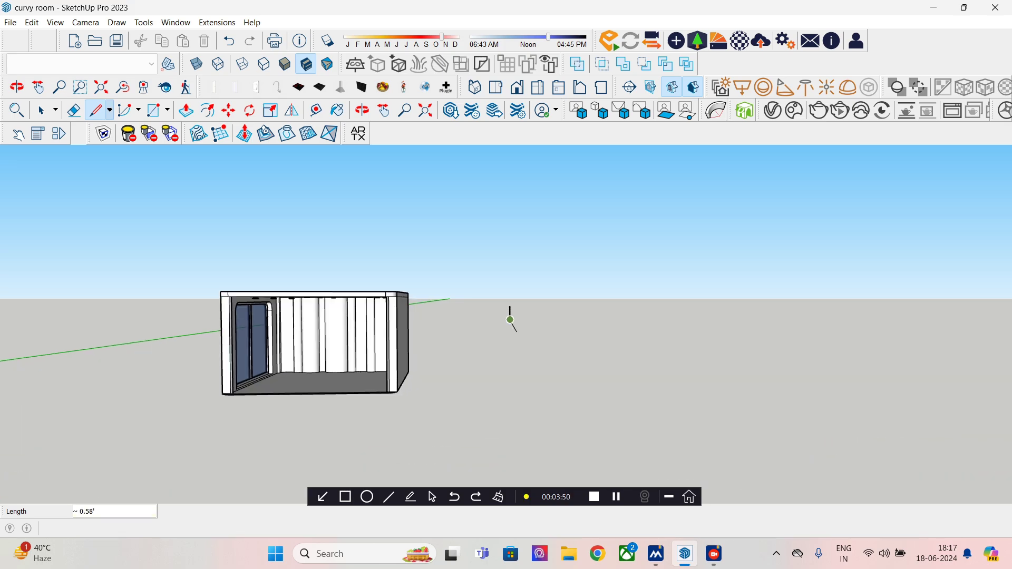
text(1)
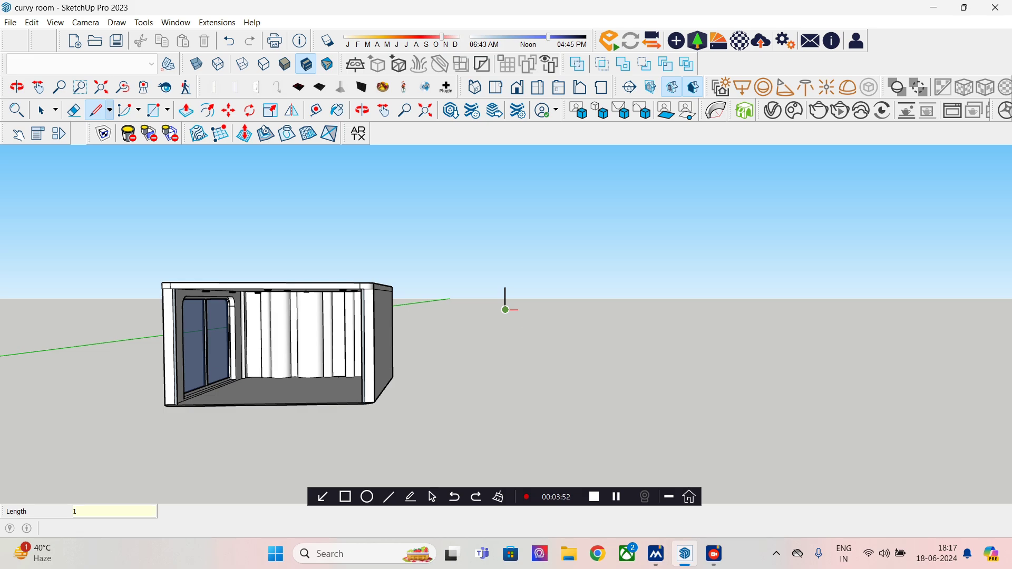
scroll(508, 310, up, 3)
scroll(510, 278, down, 1)
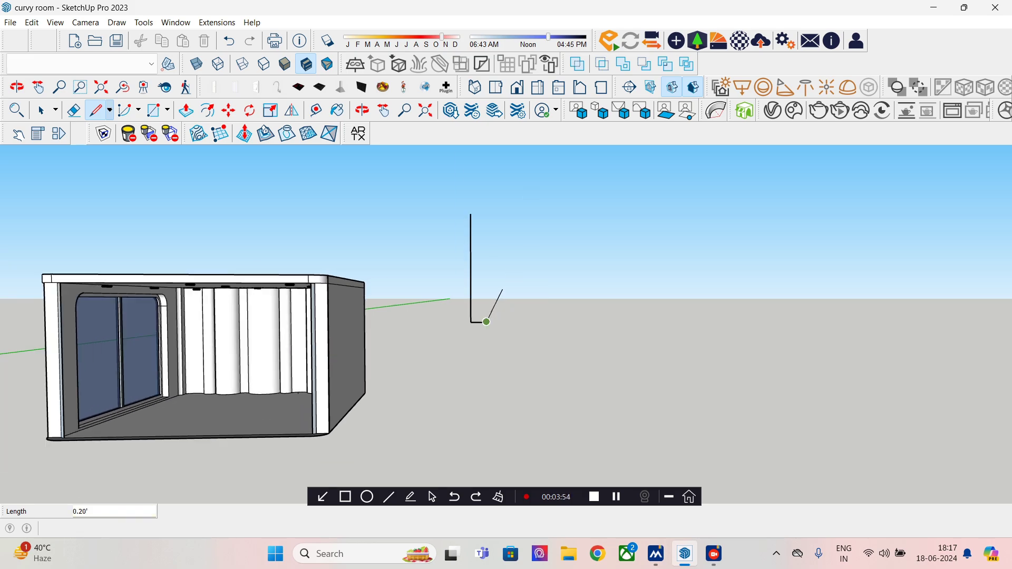
text(7)
click(486, 214)
Step: Draw a 17-foot path line along the green axis from the profile's upper corner
scroll(401, 316, down, 2)
middle_drag(400, 316, 729, 424)
key(l)
scroll(737, 423, up, 3)
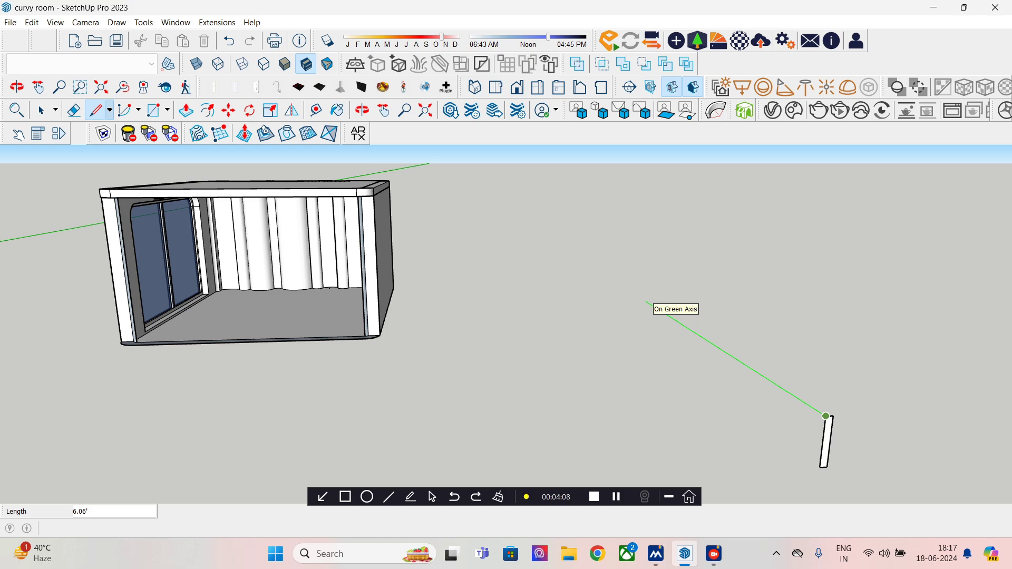
text(17)
key(Return)
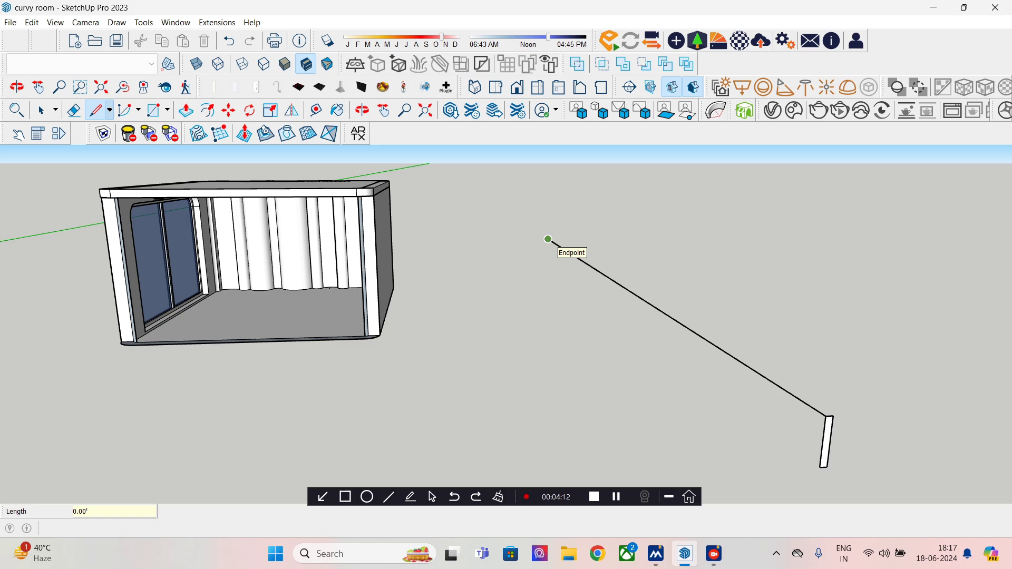
click(549, 239)
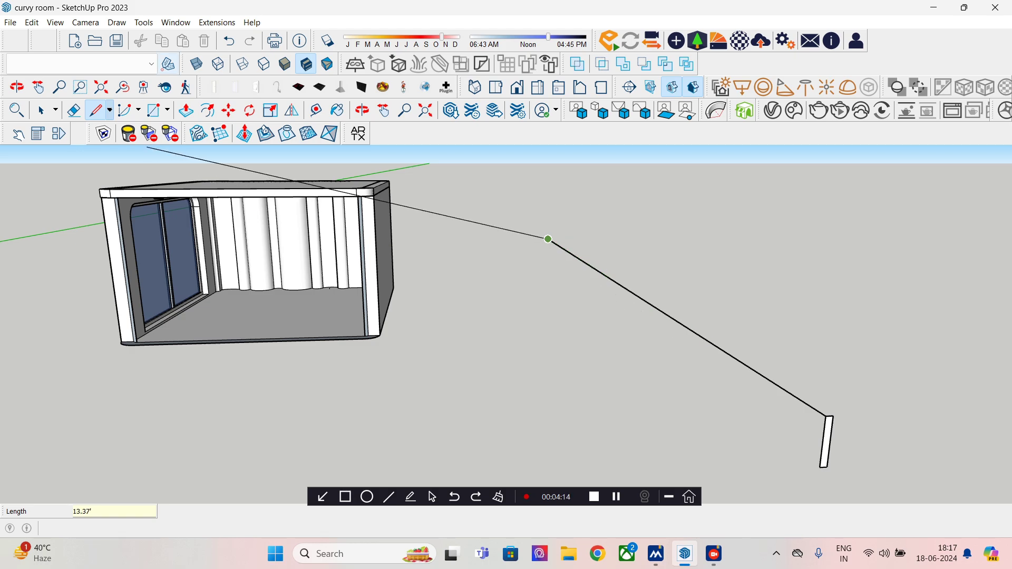
Step: Extrude the small rectangular profile along the path line with Follow Me to form a long beam
click(143, 22)
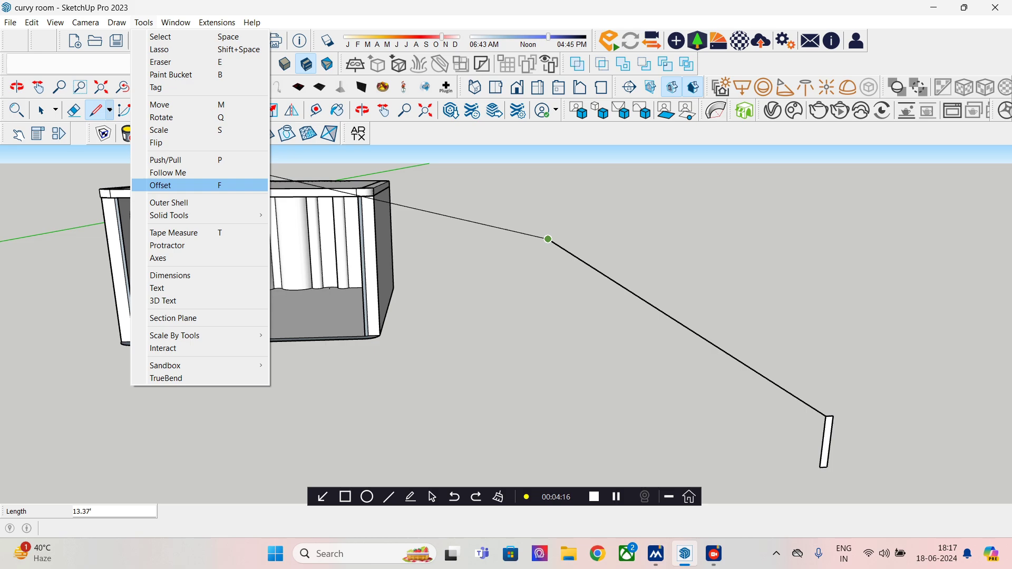
click(153, 159)
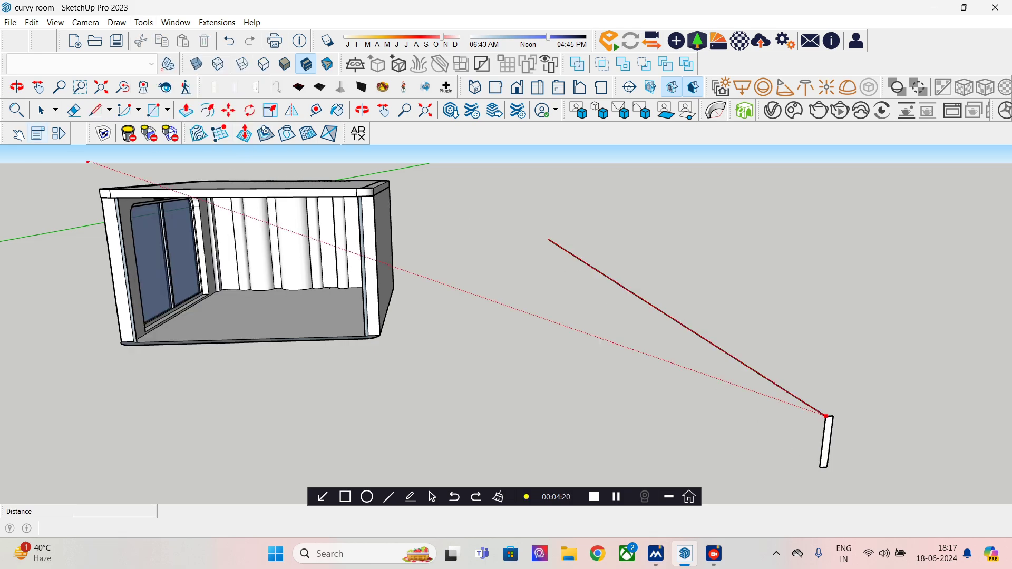
key(space)
click(685, 327)
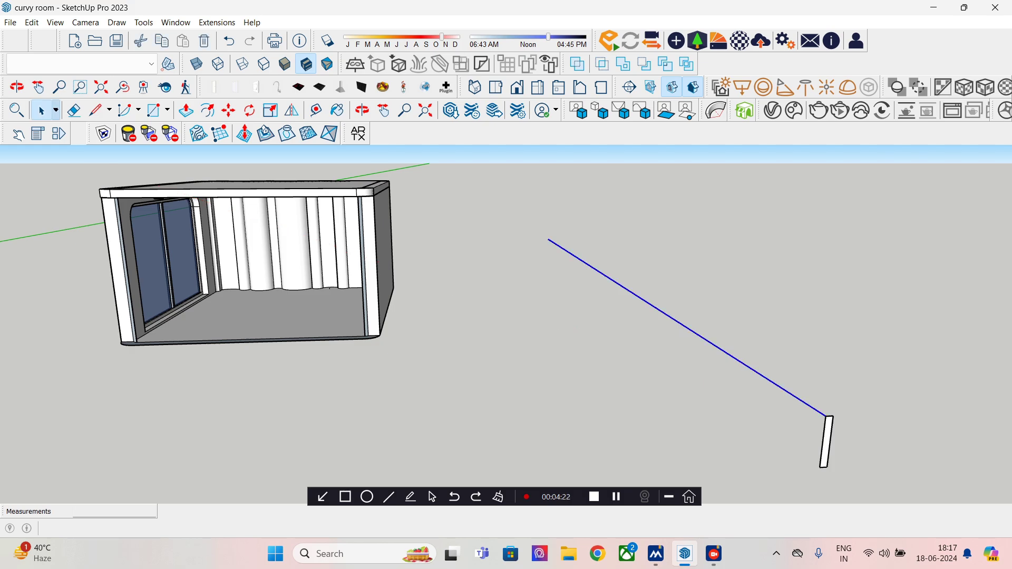
click(143, 23)
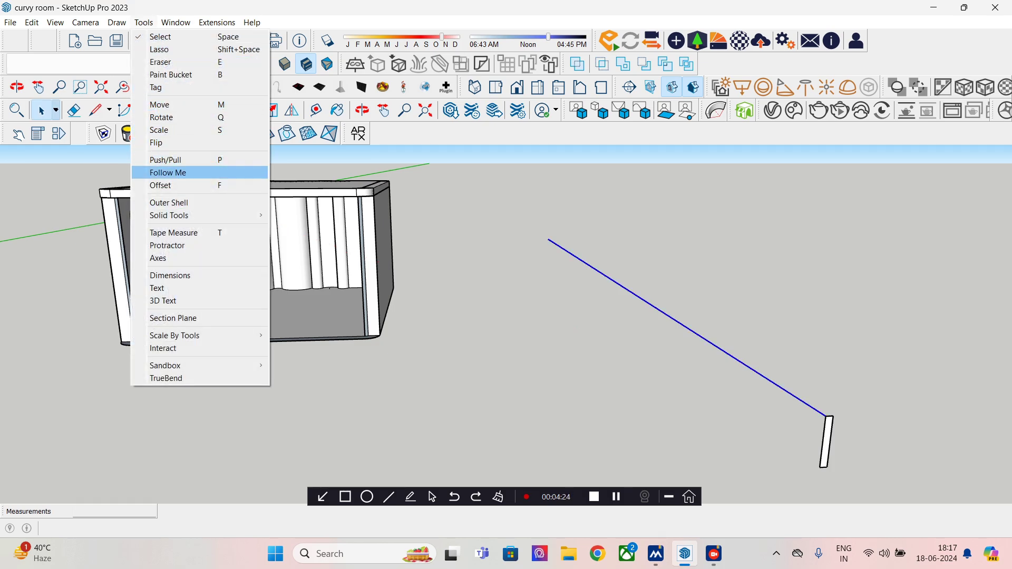
click(175, 172)
click(826, 442)
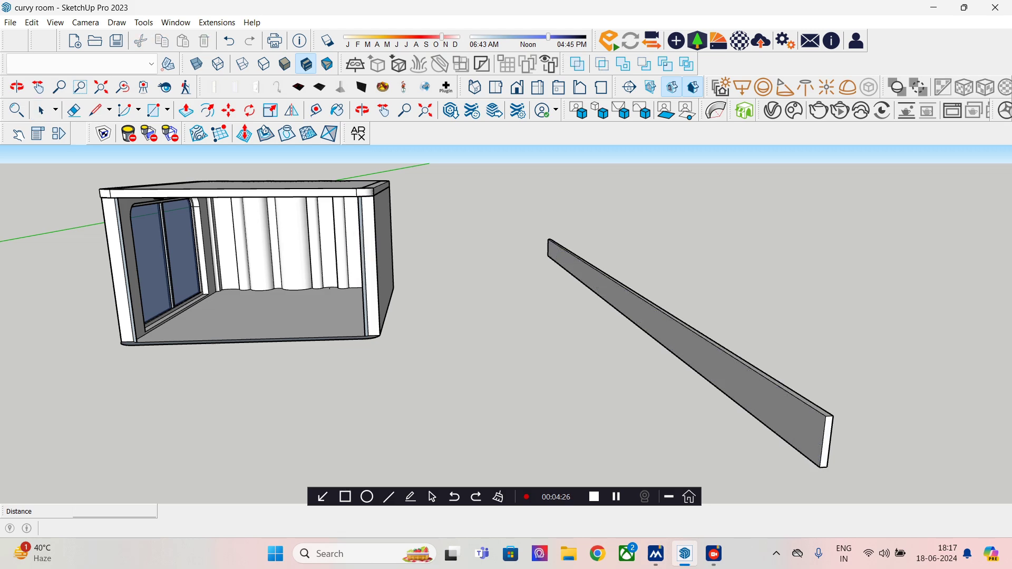
Step: Turn the whole beam into a component with the default definition name and options
key(space)
triple_click(785, 414)
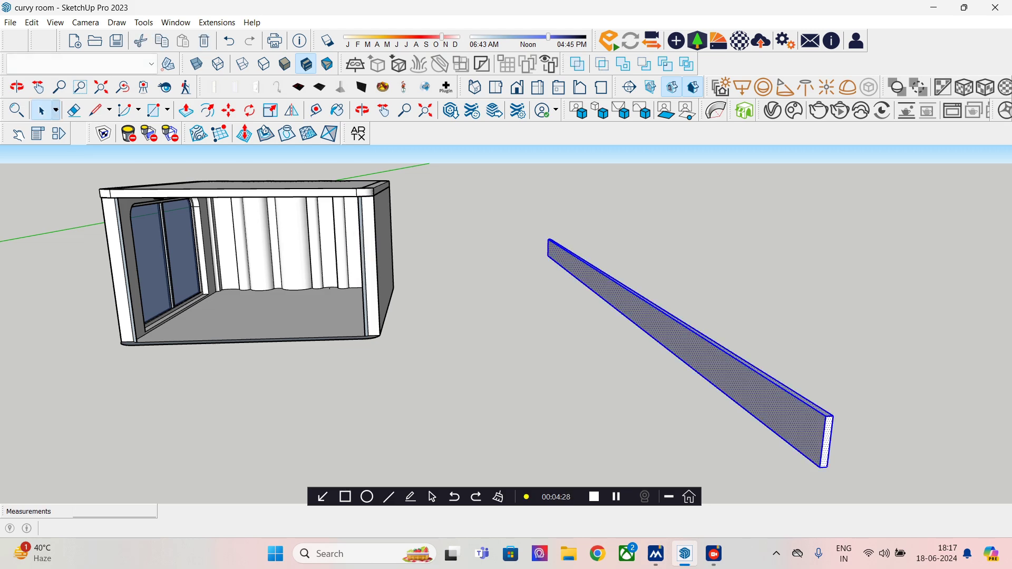
right_click(738, 382)
click(780, 220)
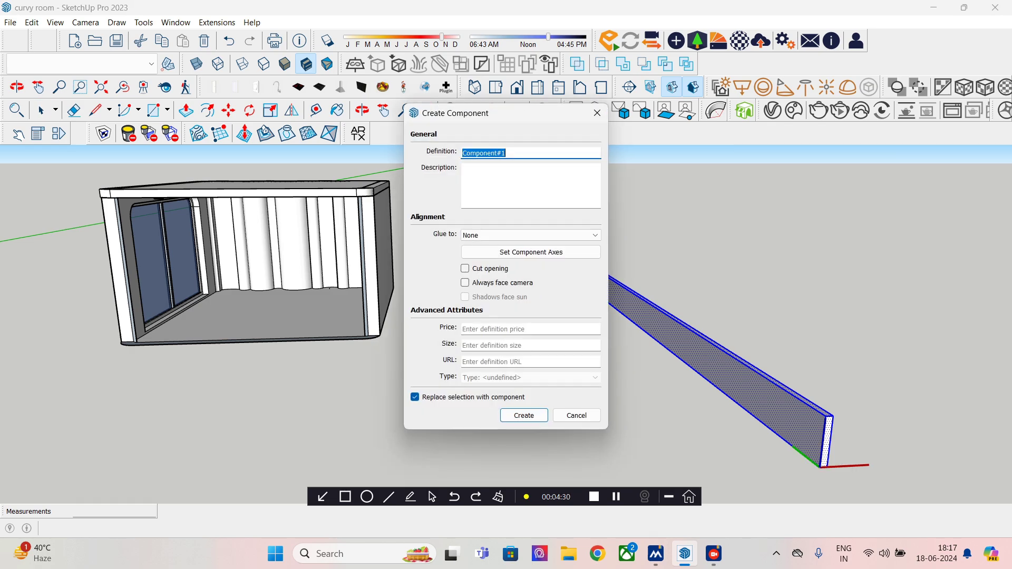
key(Return)
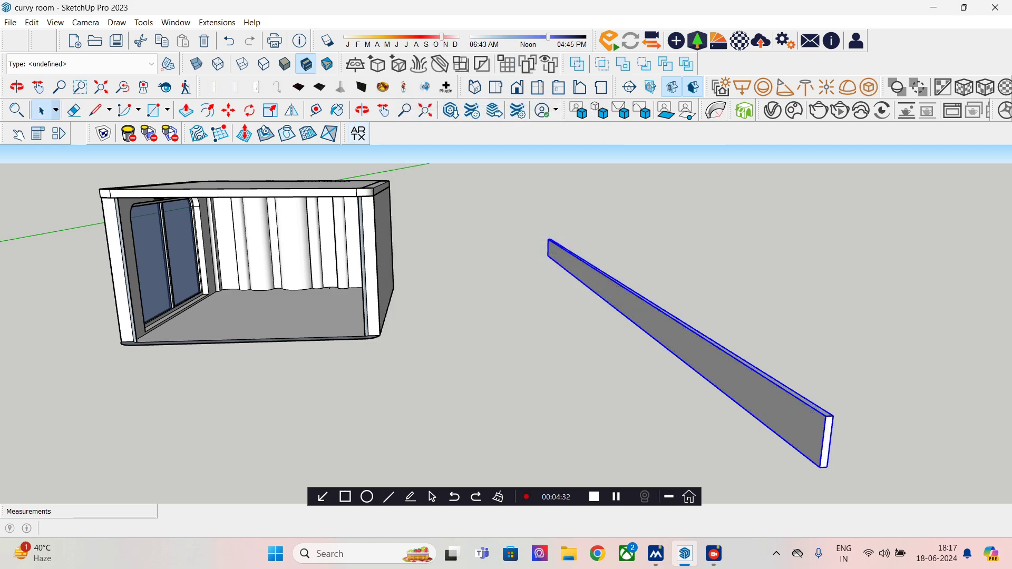
Step: Move the beam by its end corner into the room, placing it beneath the ceiling along the window wall
key(m)
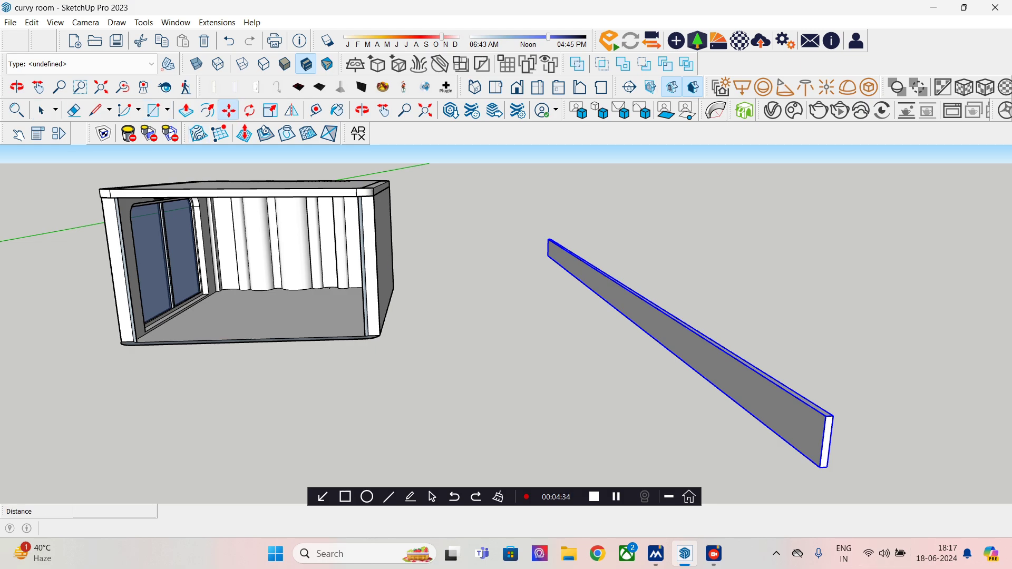
click(826, 467)
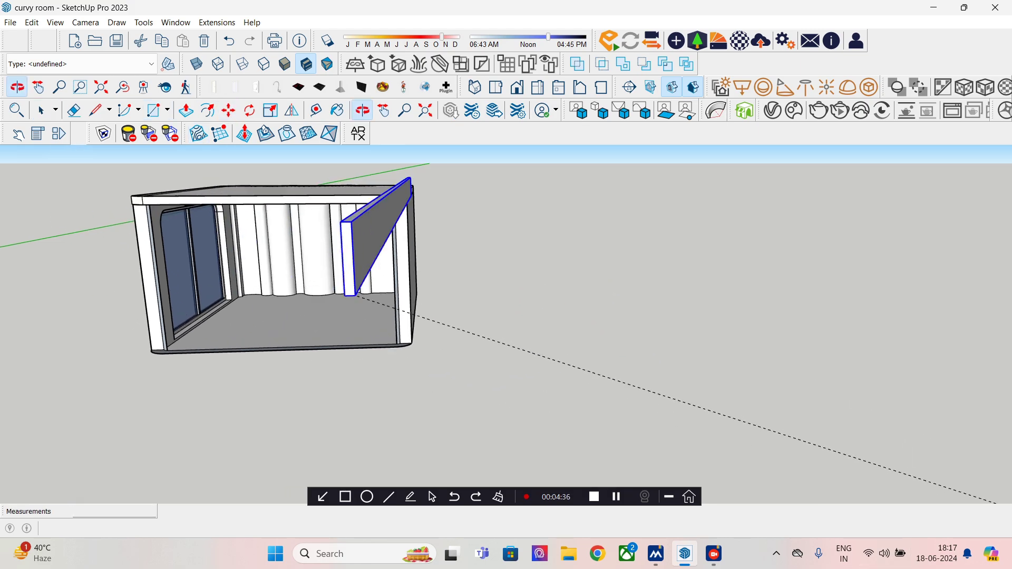
scroll(229, 198, up, 5)
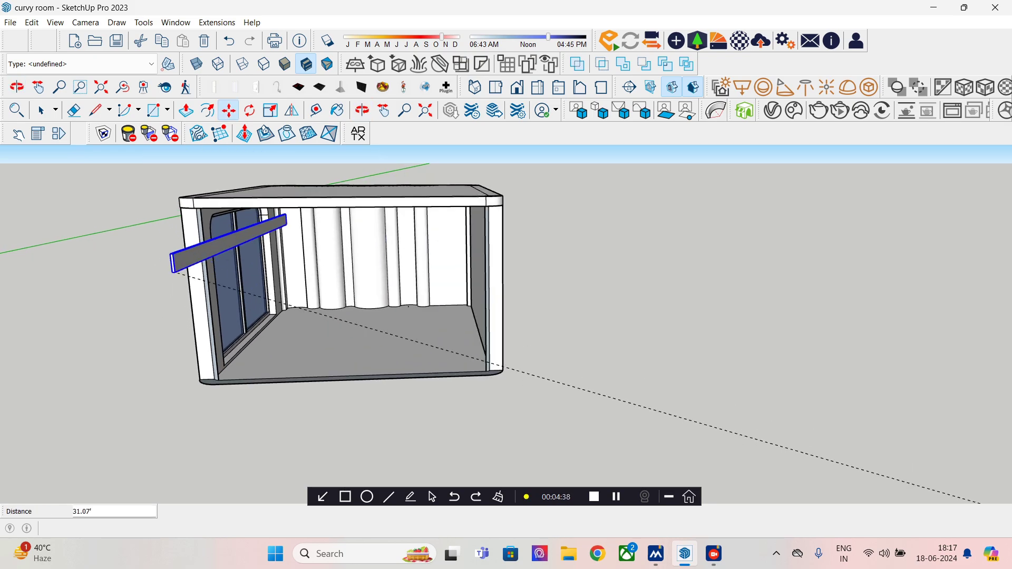
middle_drag(227, 198, 263, 162)
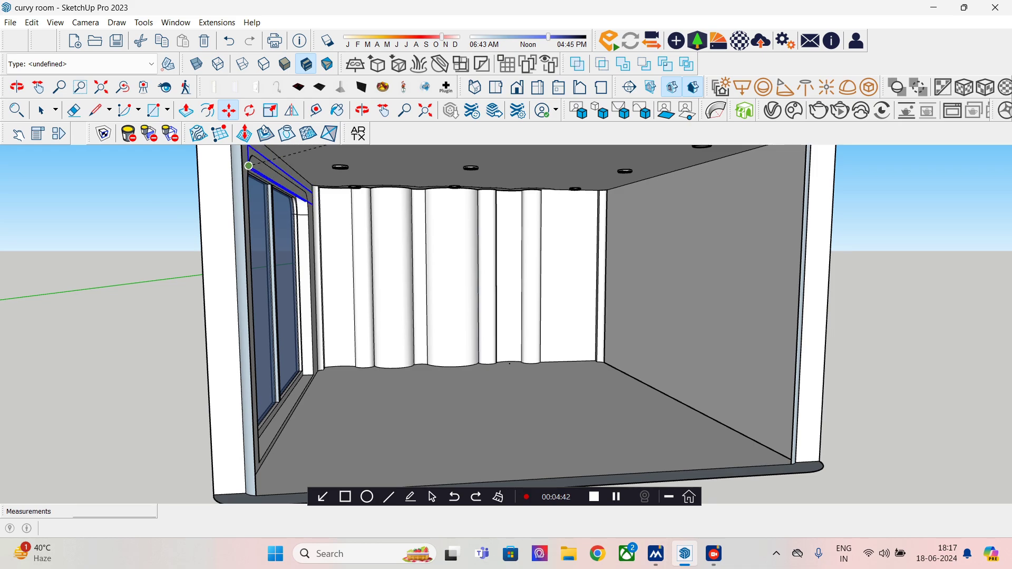
scroll(264, 163, down, 3)
click(288, 218)
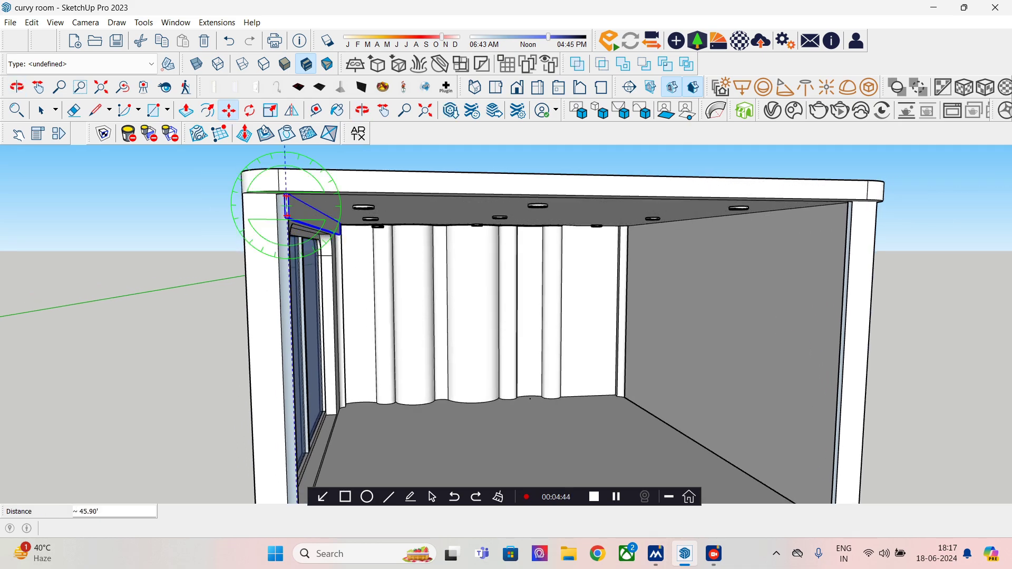
scroll(289, 219, up, 3)
click(285, 216)
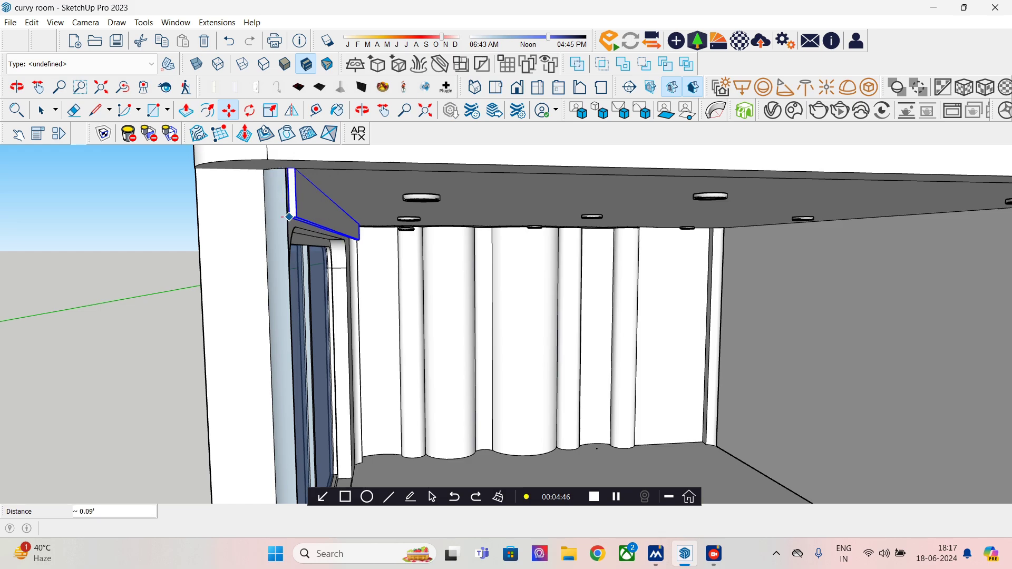
shift+middle_drag(423, 287, 345, 282)
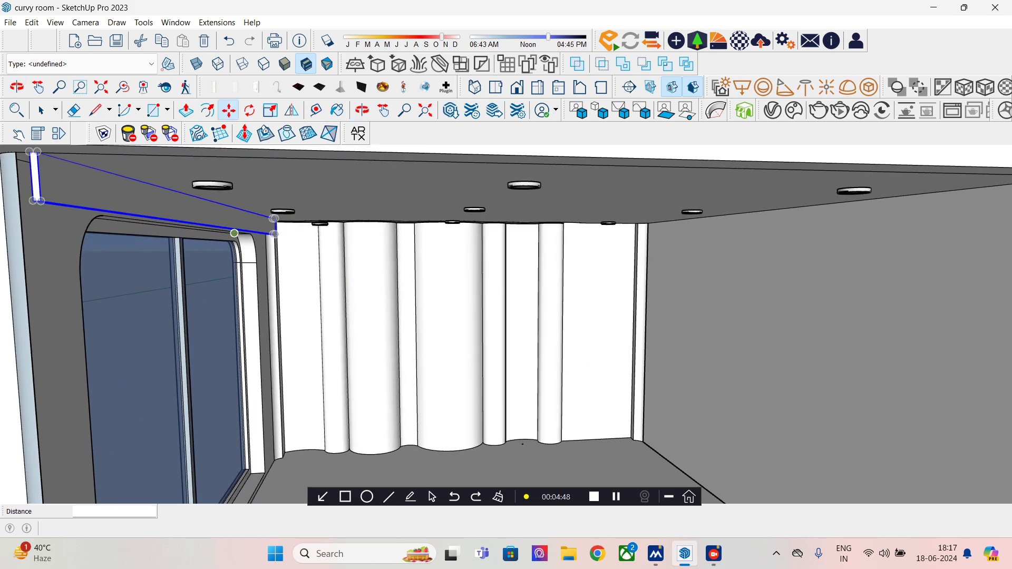
Step: Switch to the front view and undo the beam's last move
click(41, 110)
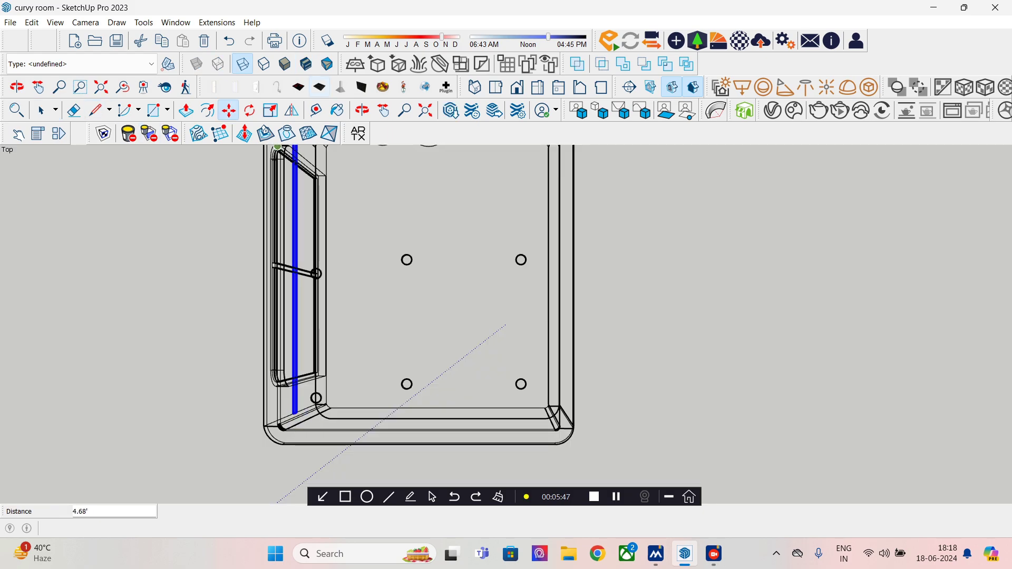
click(517, 88)
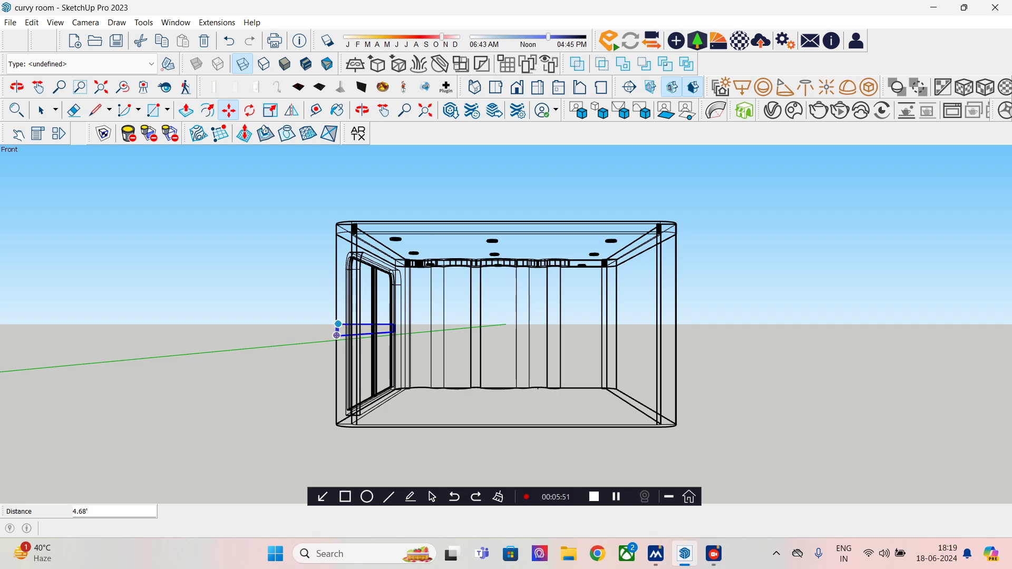
key(ctrl+z)
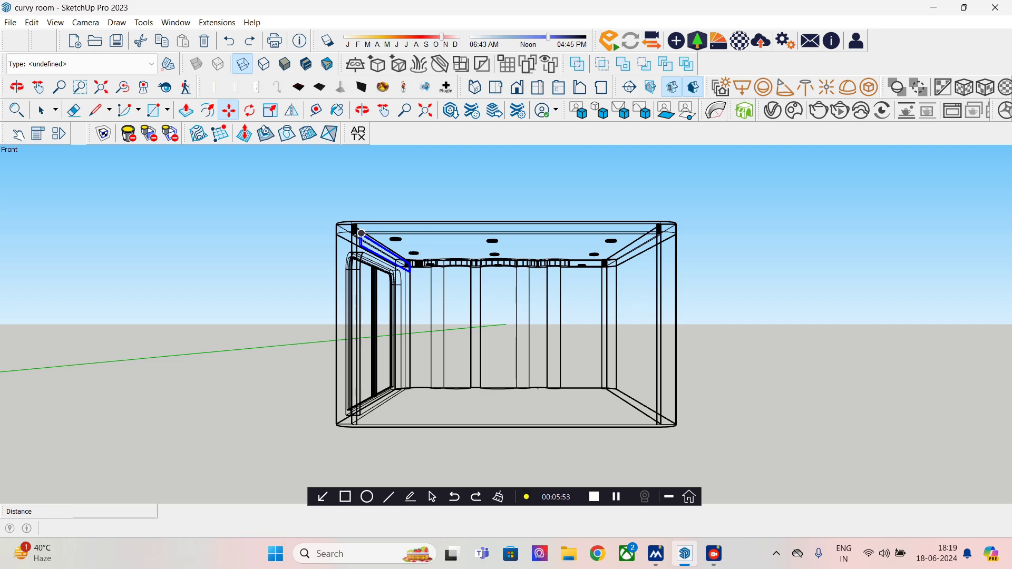
Step: Move the beam about 0.74' along the green axis, inward from the room's open front edge
scroll(362, 236, up, 5)
middle_drag(368, 232, 413, 353)
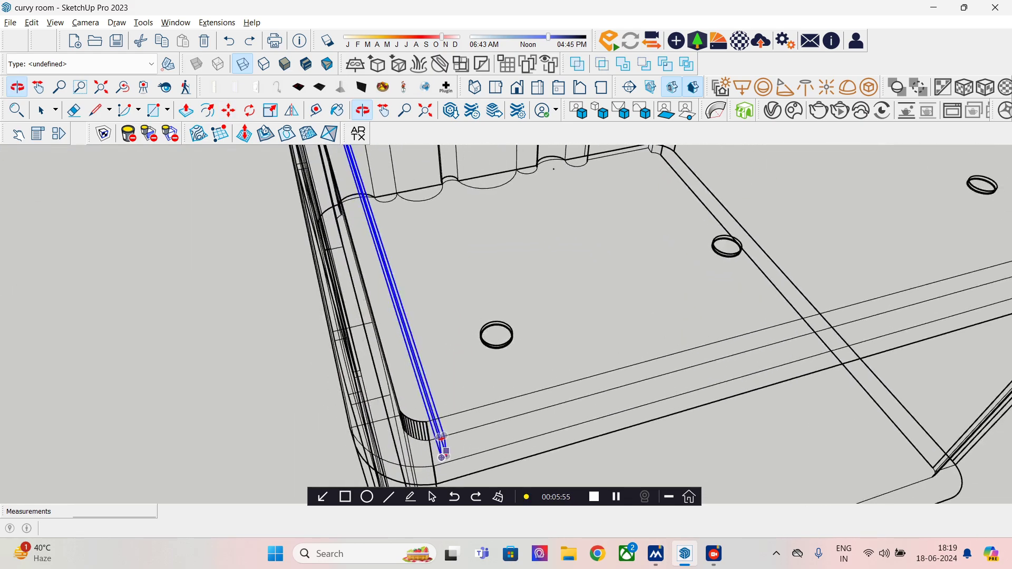
middle_drag(441, 439, 441, 448)
scroll(444, 442, up, 3)
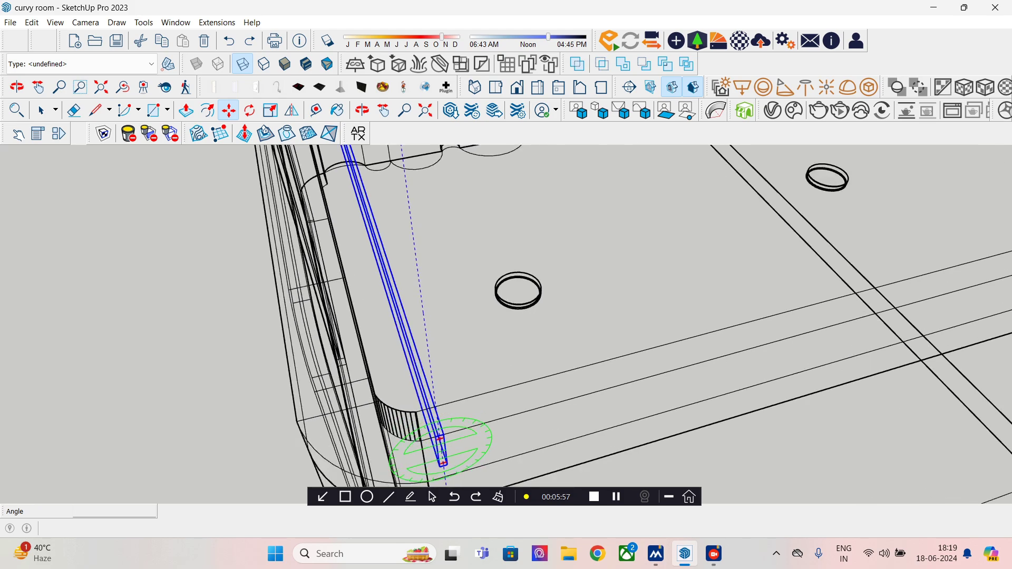
click(444, 435)
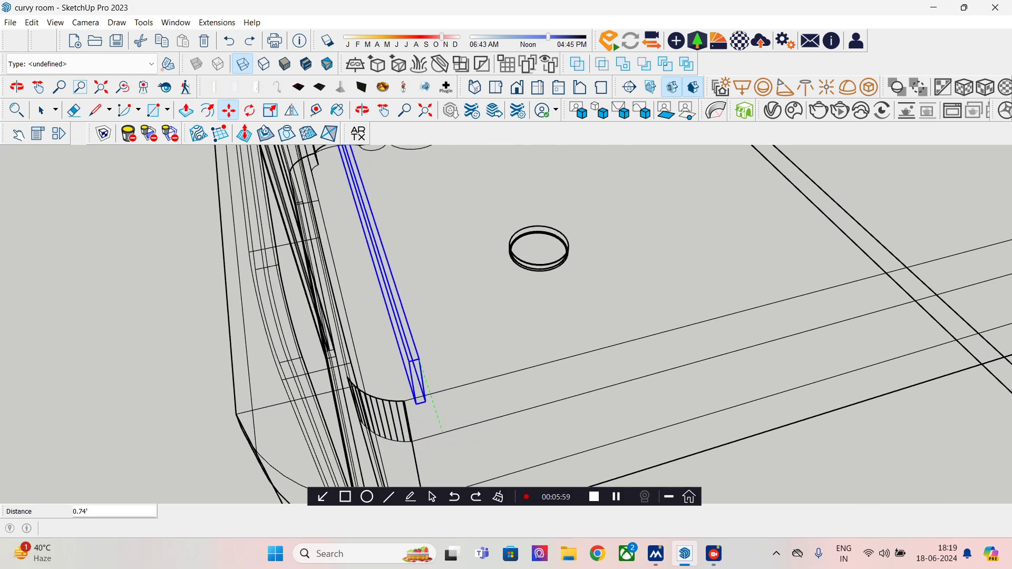
scroll(424, 324, down, 5)
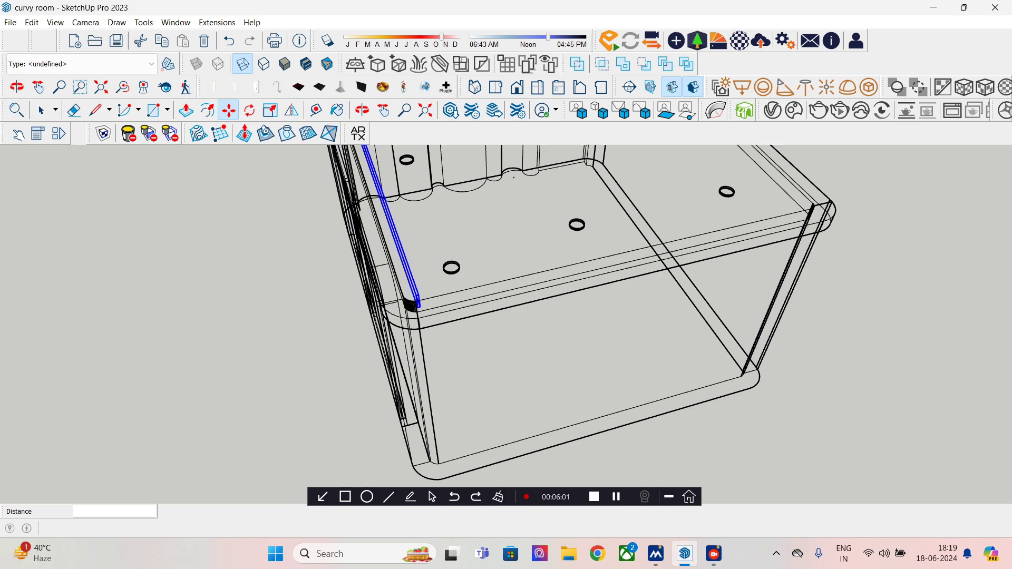
Step: Display the model in front view with shaded textures and move the beam about 0.10' toward the window wall
click(517, 87)
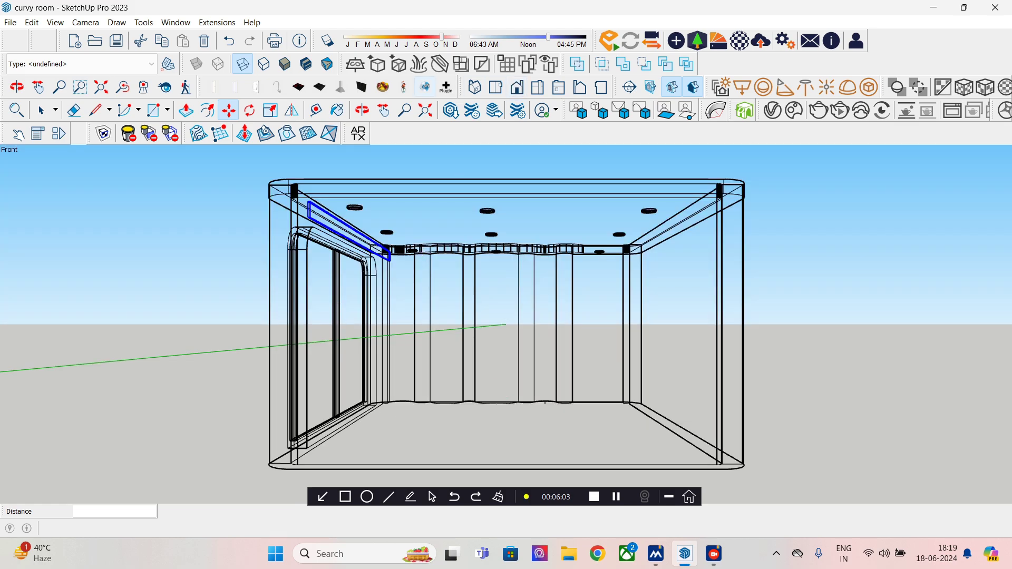
click(326, 64)
scroll(302, 212, up, 5)
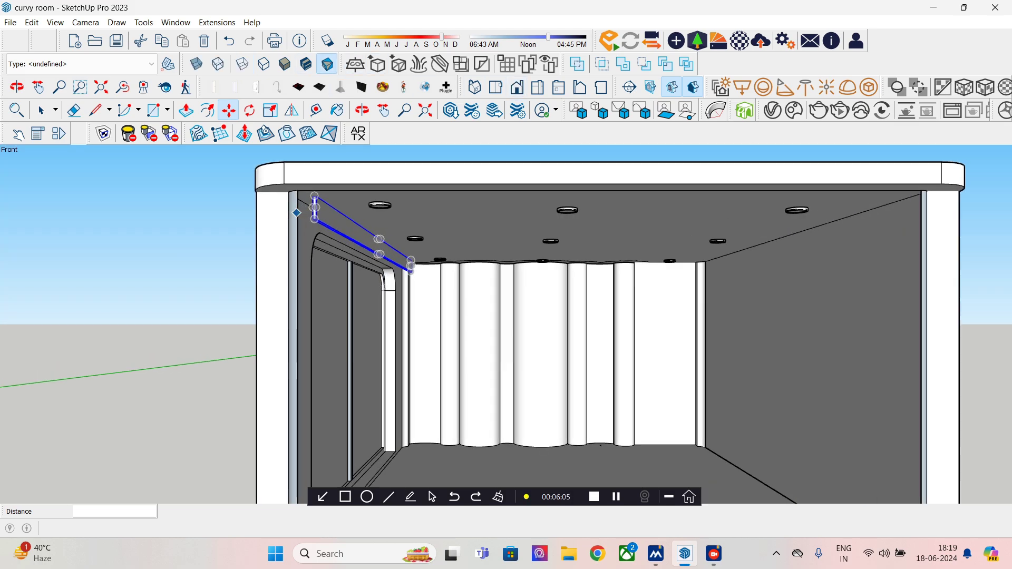
middle_drag(322, 202, 322, 218)
scroll(322, 218, up, 6)
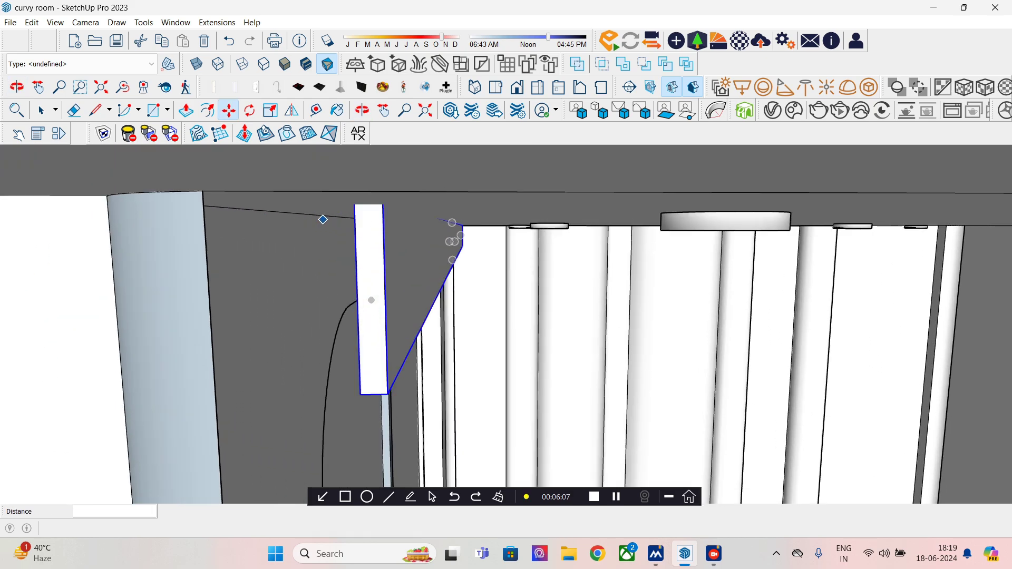
click(383, 202)
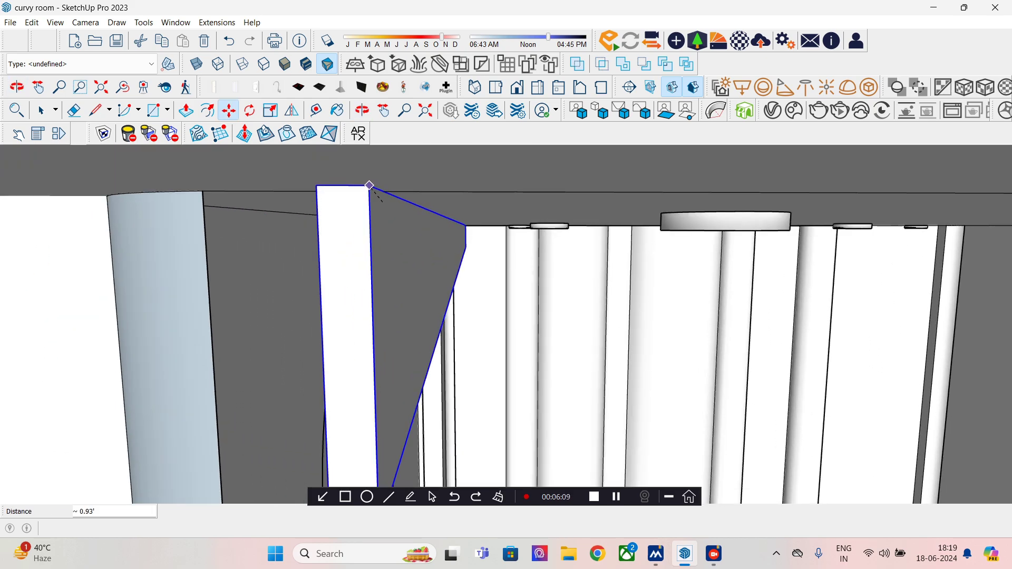
click(329, 248)
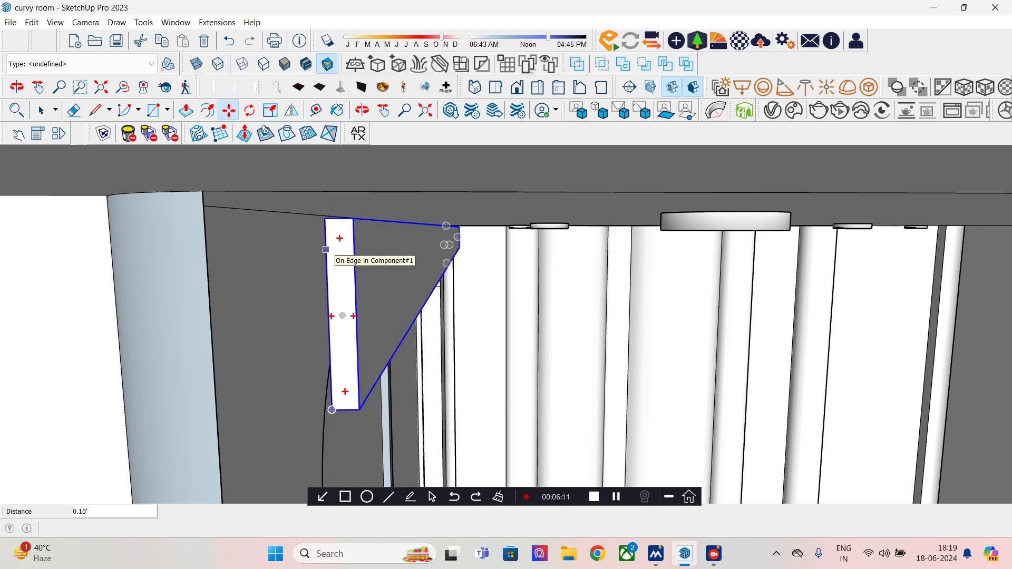
Step: Undo the beam's 0.10' move and leave the Move tool
key(ctrl+z)
middle_drag(369, 311, 402, 361)
scroll(394, 308, down, 5)
middle_drag(394, 310, 300, 215)
key(space)
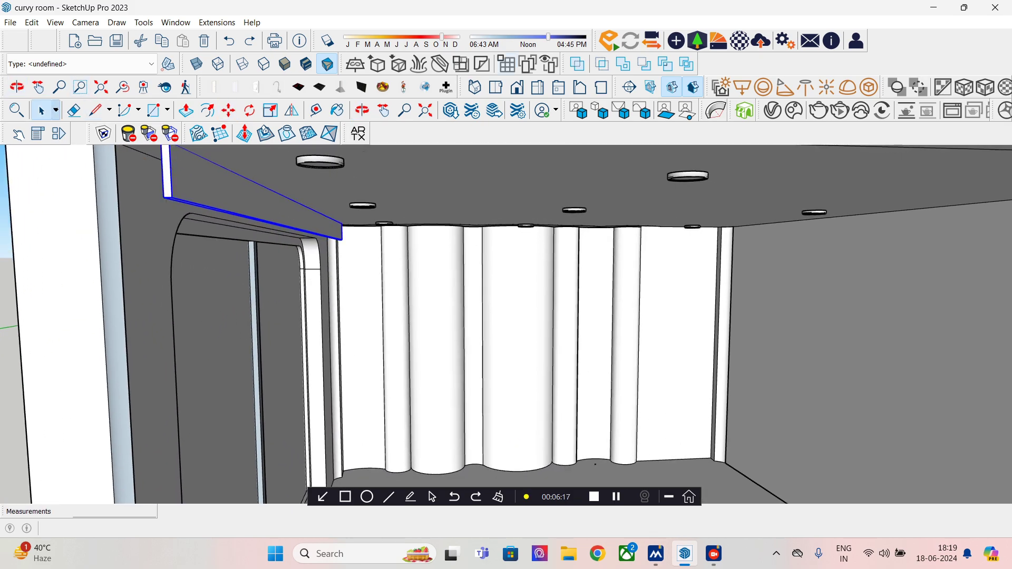
Step: View the room from the front, examine the V-Ray test render of its interior, and close the frame buffer
click(517, 87)
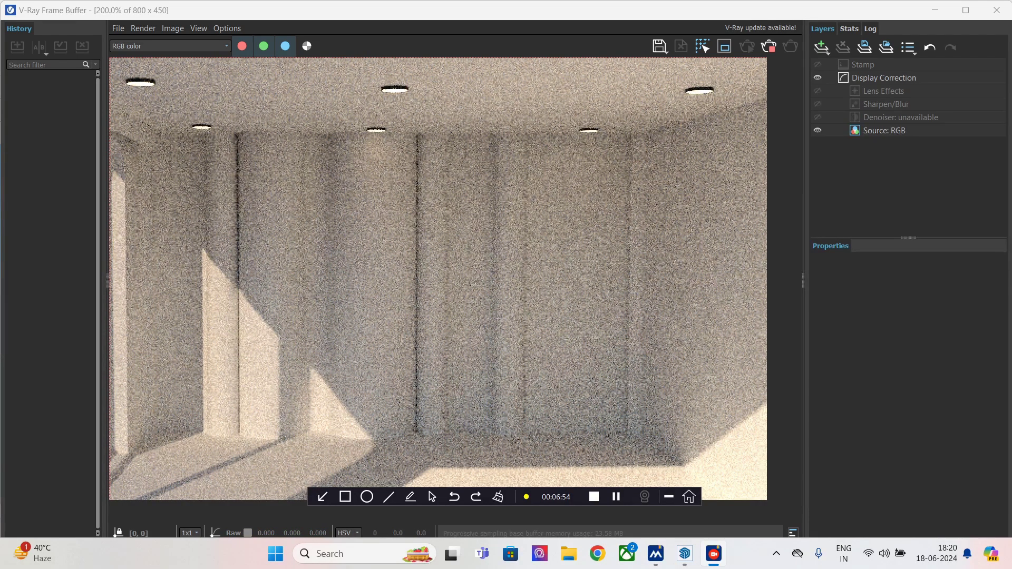
scroll(452, 273, down, 2)
scroll(452, 273, up, 1)
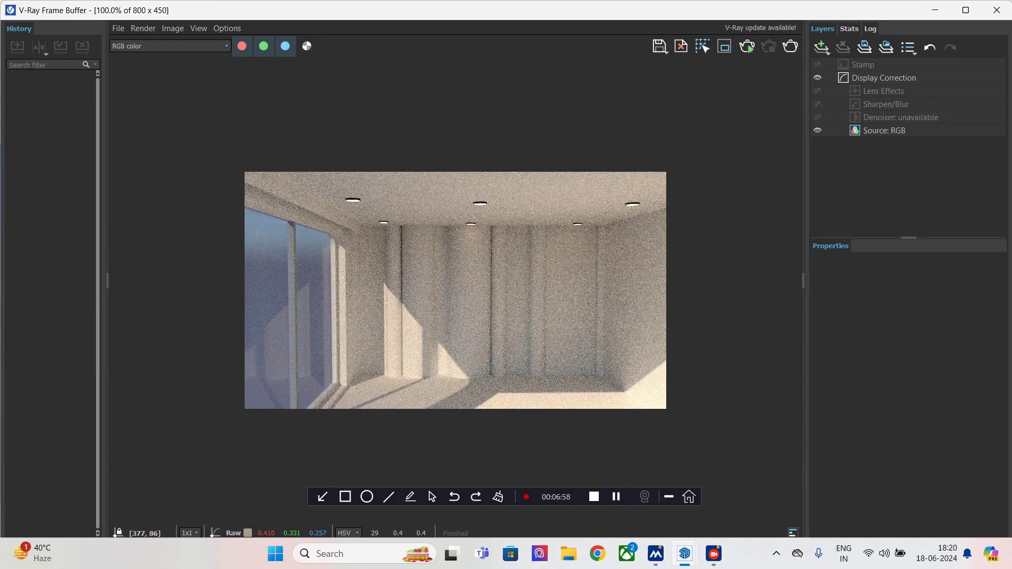
click(996, 9)
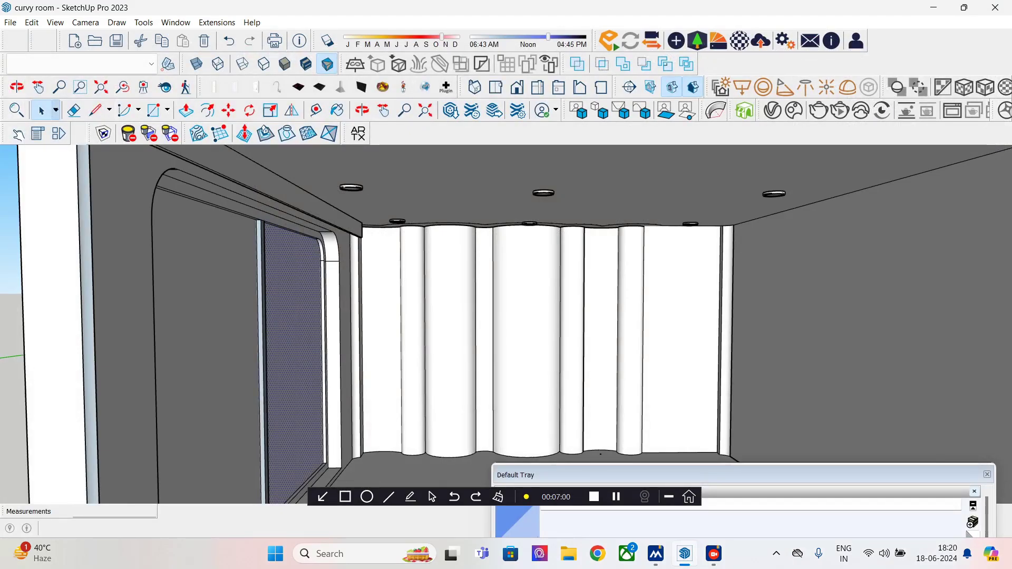
Step: Soften the vertical edge between the curved panels near one end of the curved wall
scroll(601, 337, up, 2)
shift+middle_drag(601, 338, 542, 278)
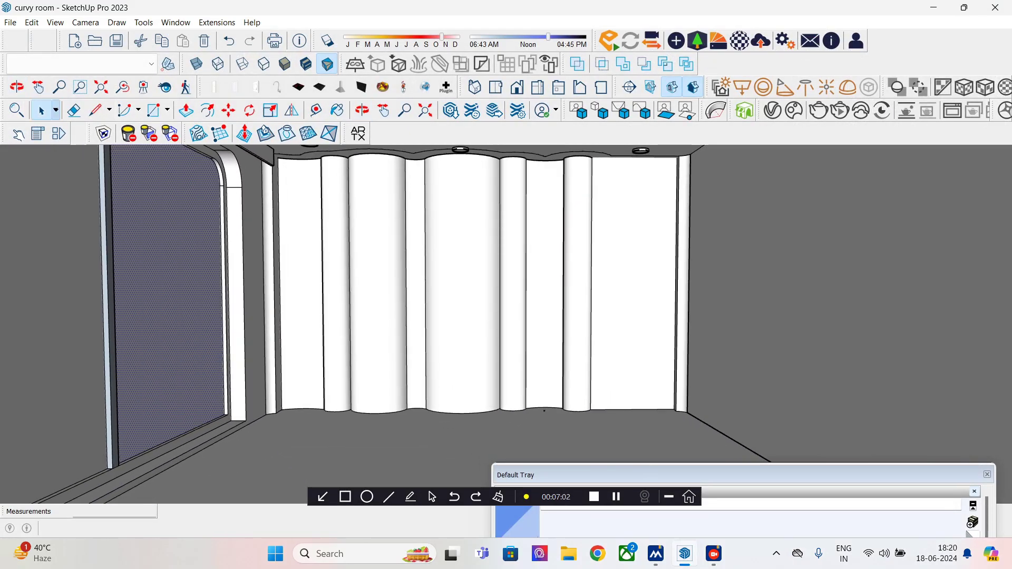
click(364, 237)
right_click(357, 164)
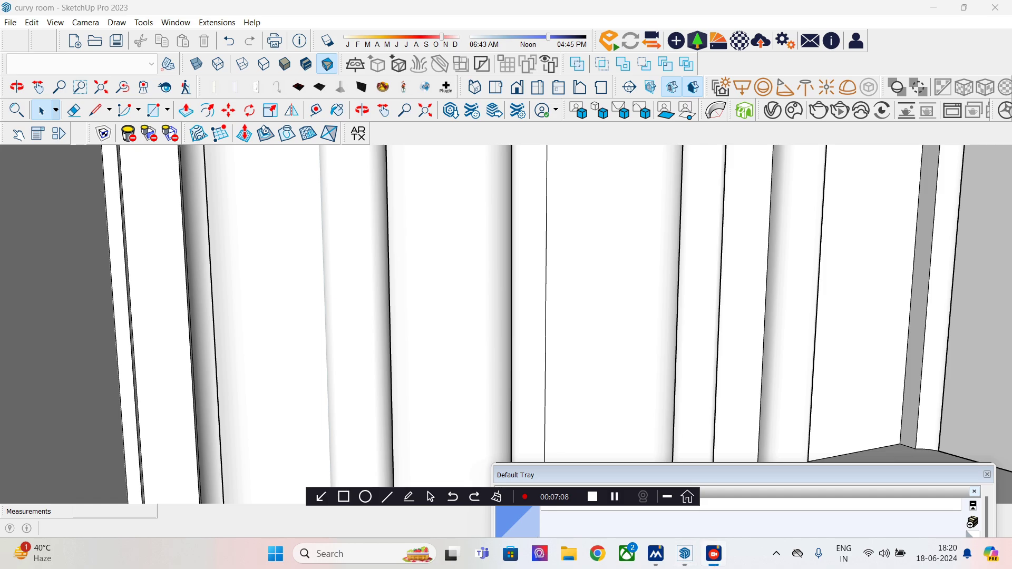
click(215, 349)
right_click(215, 349)
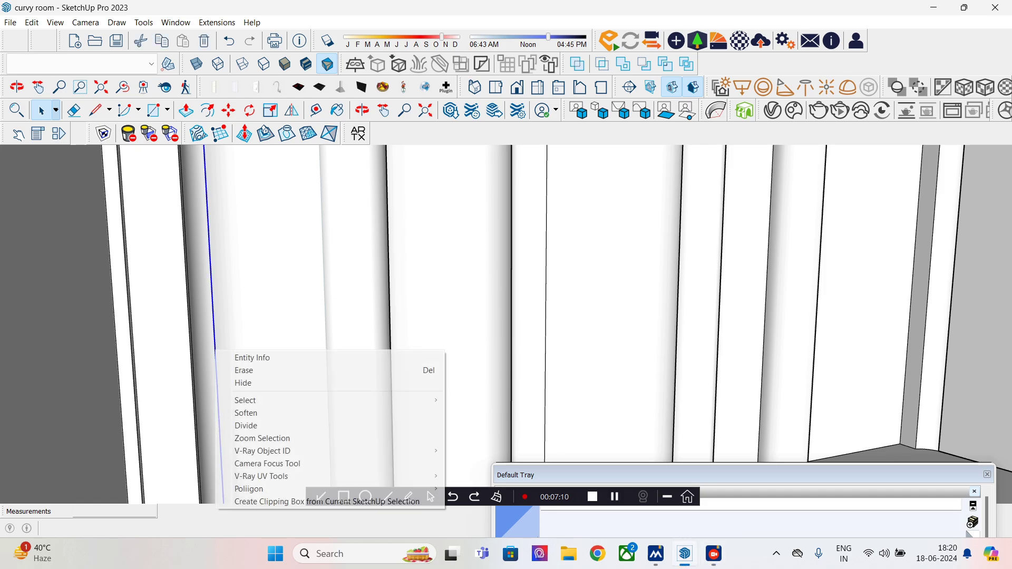
click(247, 413)
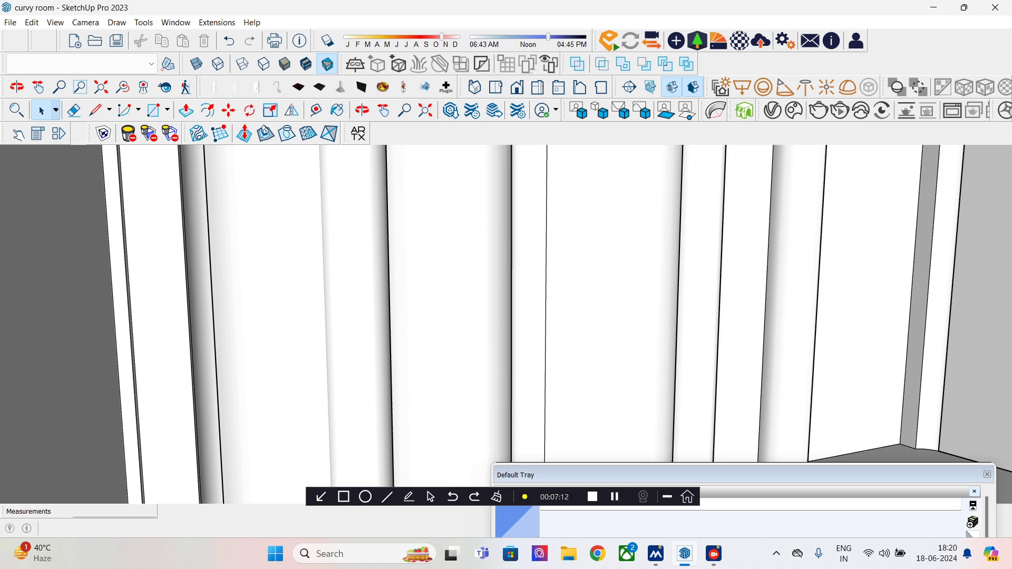
Step: Examine the vertical edges between the curved wall panels up close, selecting the faces beside them
scroll(217, 391, up, 4)
click(189, 369)
scroll(215, 369, up, 3)
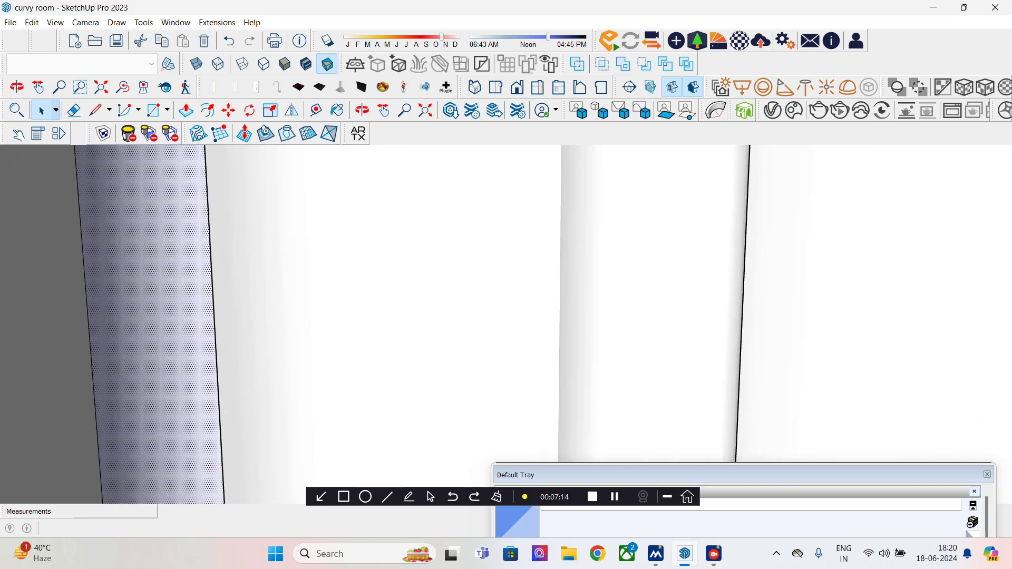
click(253, 369)
click(195, 369)
scroll(195, 364, down, 3)
scroll(552, 348, up, 4)
click(495, 348)
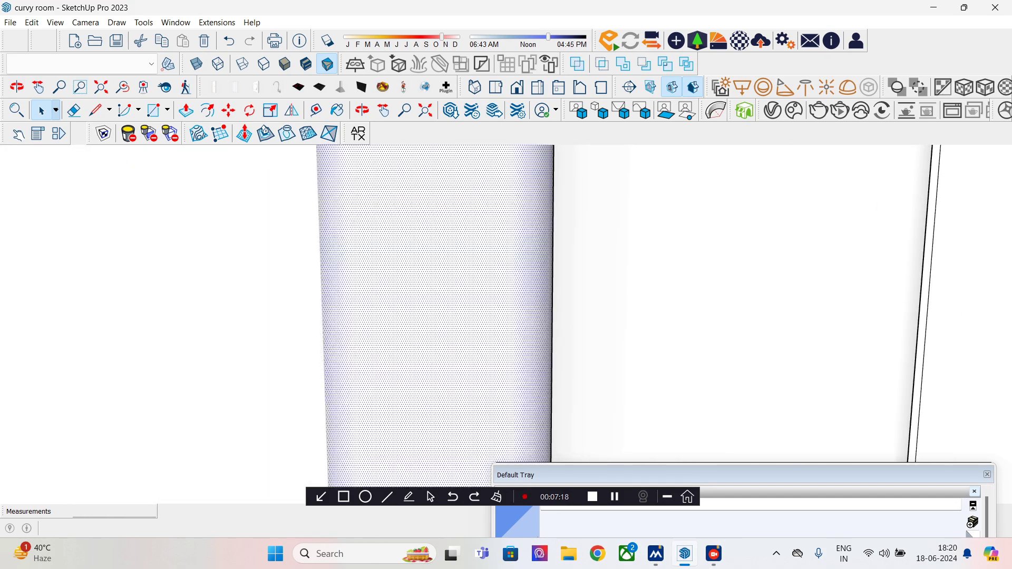
scroll(551, 348, up, 5)
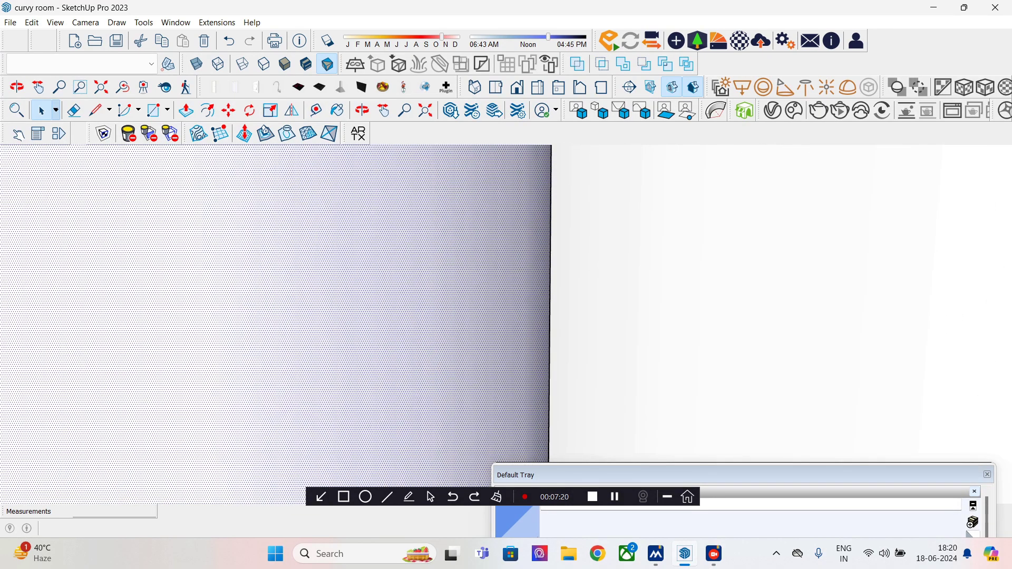
key(alt)
middle_drag(551, 348, 595, 343)
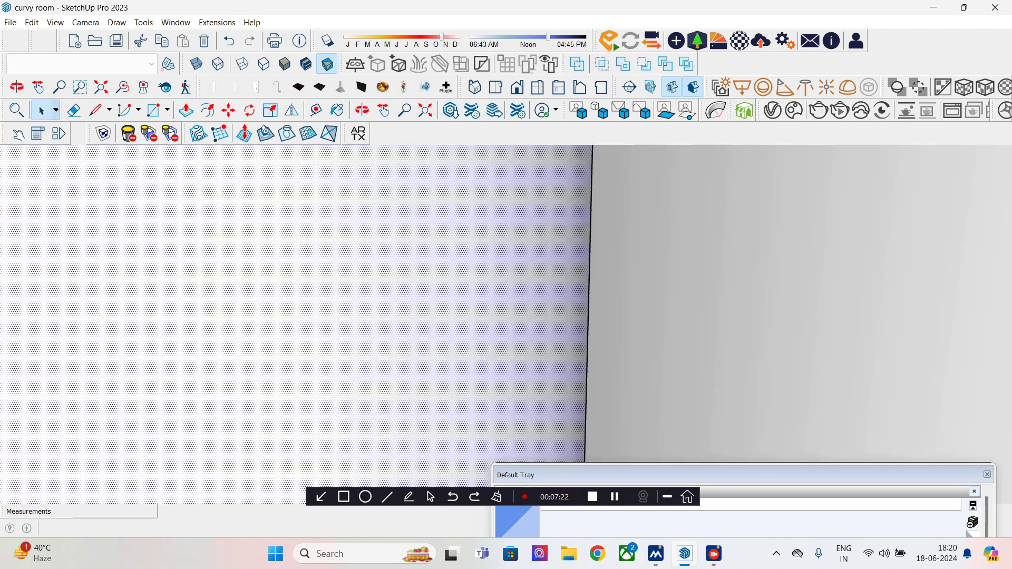
scroll(596, 342, down, 6)
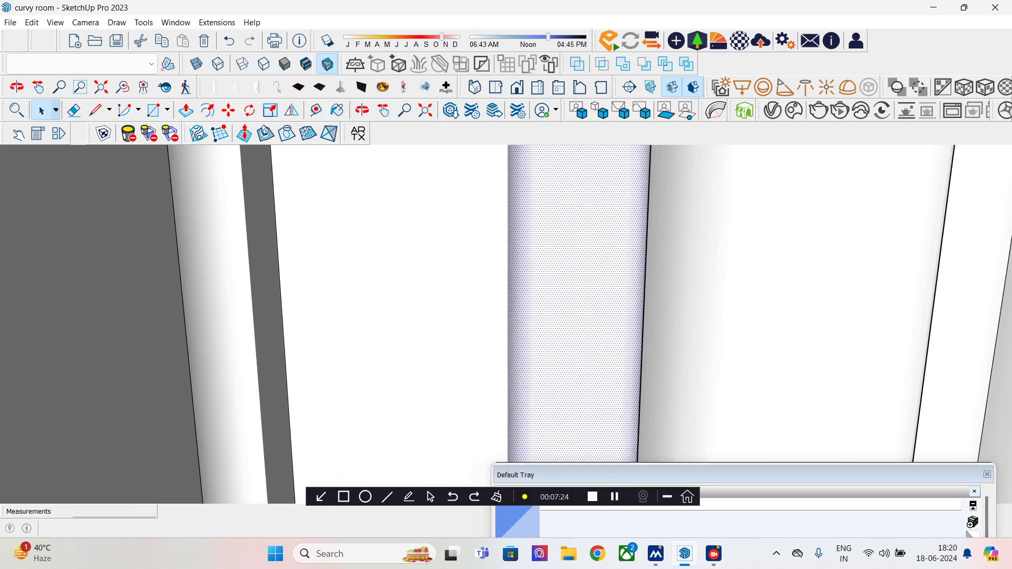
click(775, 337)
scroll(929, 338, up, 3)
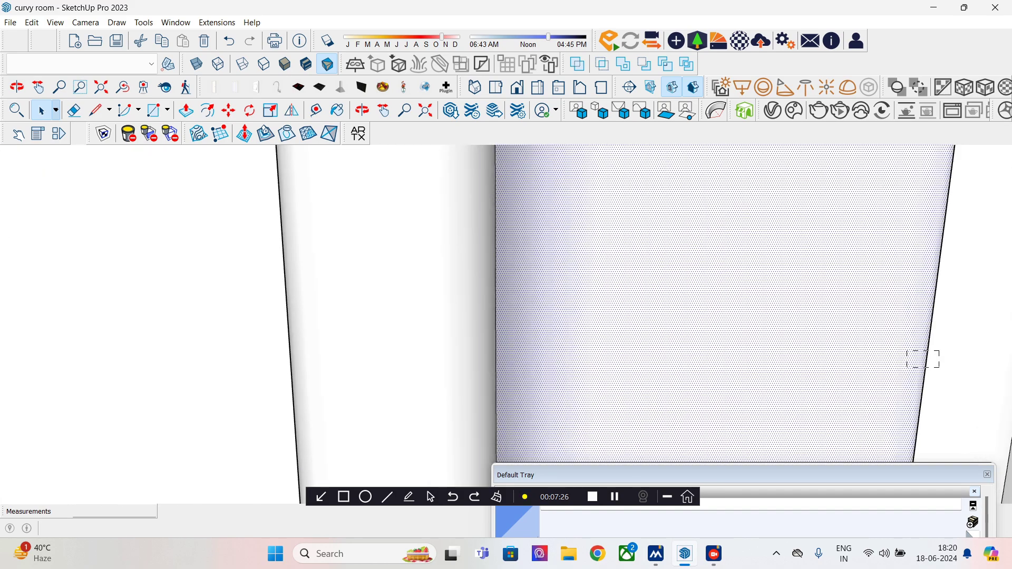
scroll(923, 359, up, 3)
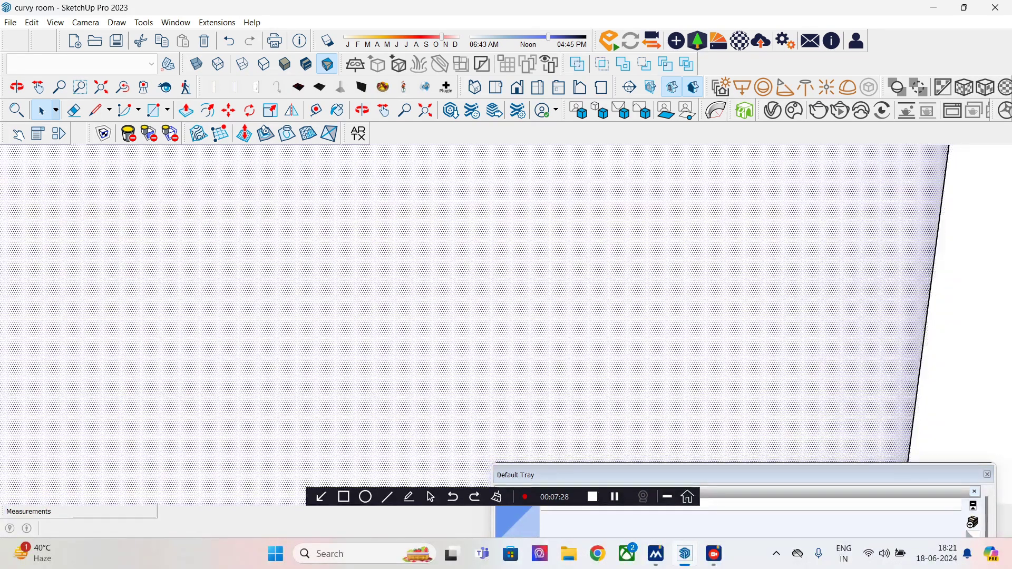
scroll(923, 359, down, 7)
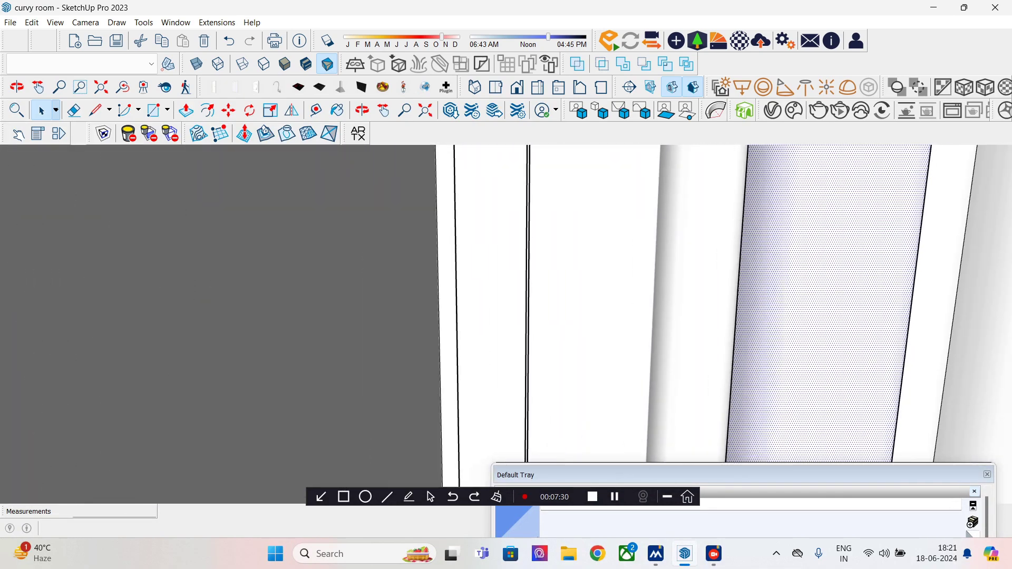
Step: Soften both vertical edges of the wide central curve in the wall
middle_drag(923, 359, 812, 361)
click(777, 323)
right_click(778, 324)
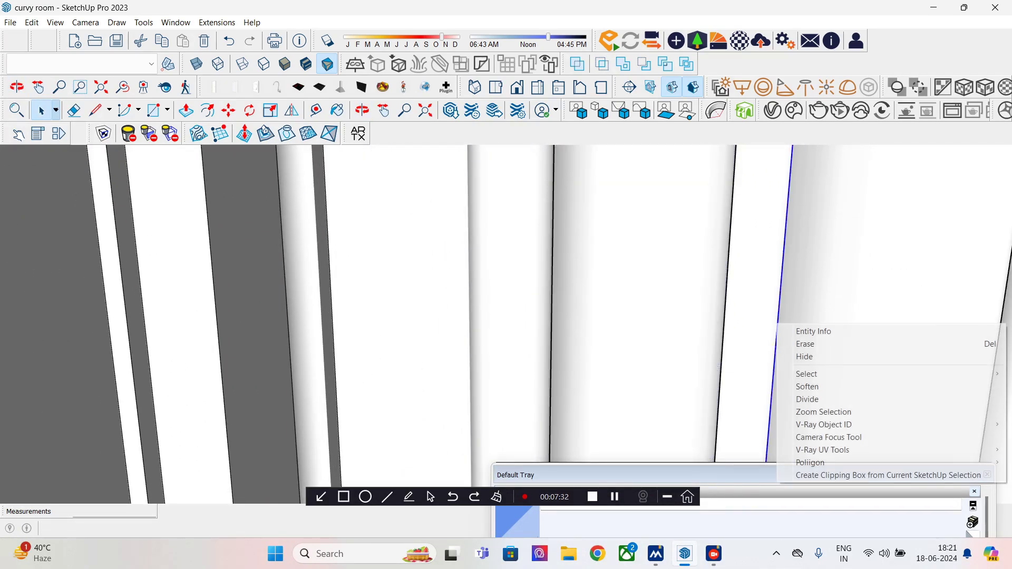
click(808, 388)
middle_drag(807, 387, 643, 387)
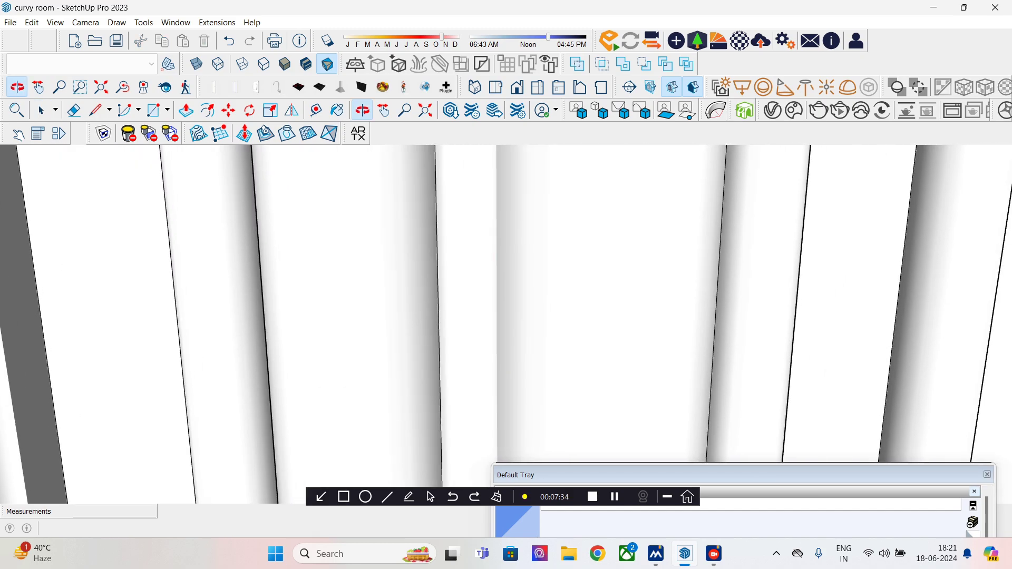
click(718, 296)
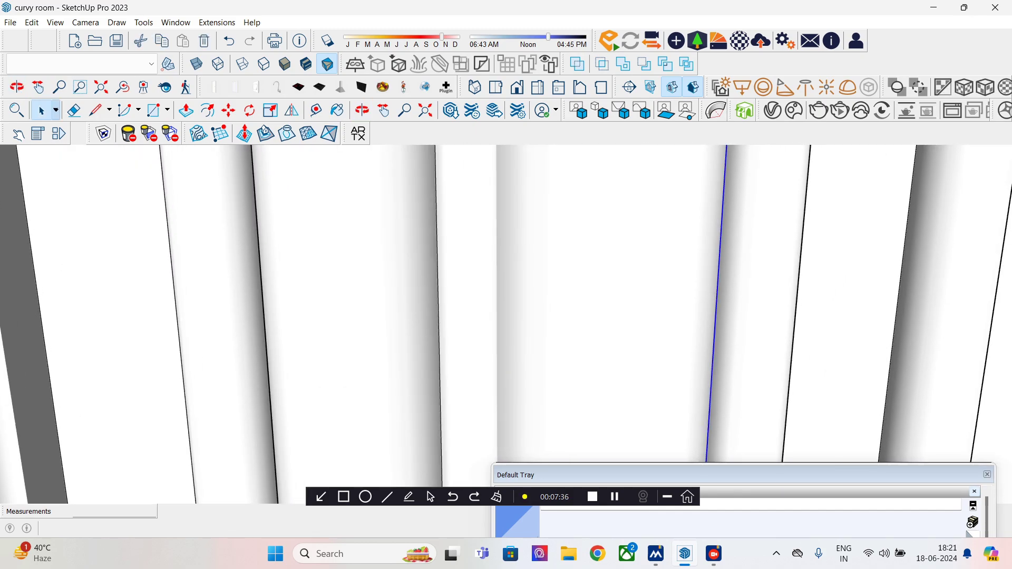
right_click(718, 295)
click(738, 357)
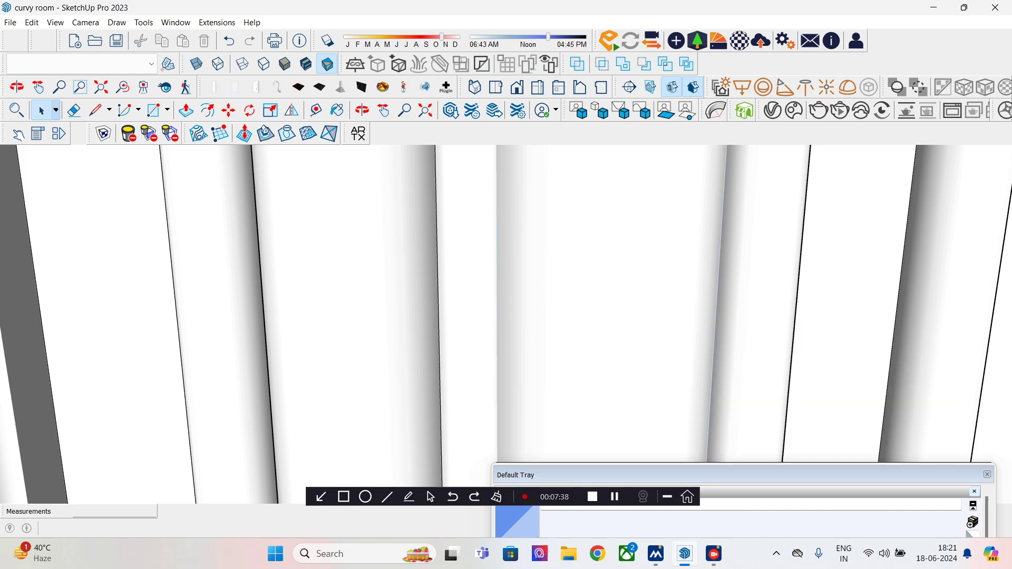
Step: Soften the inner vertical edge of the last narrow curve, beyond the flat strip beside the wide curve
click(788, 315)
scroll(793, 315, up, 3)
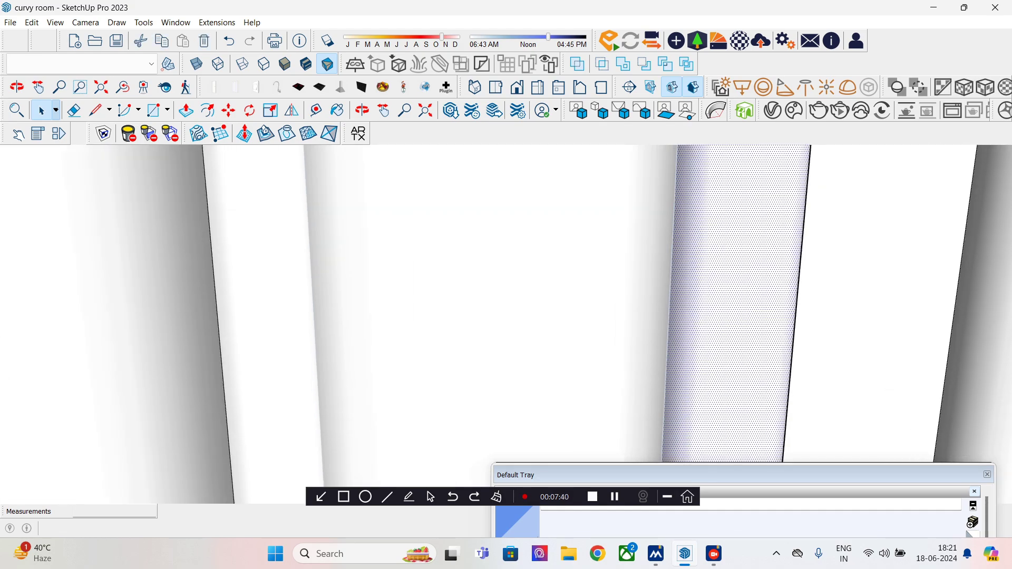
scroll(793, 316, down, 3)
click(916, 306)
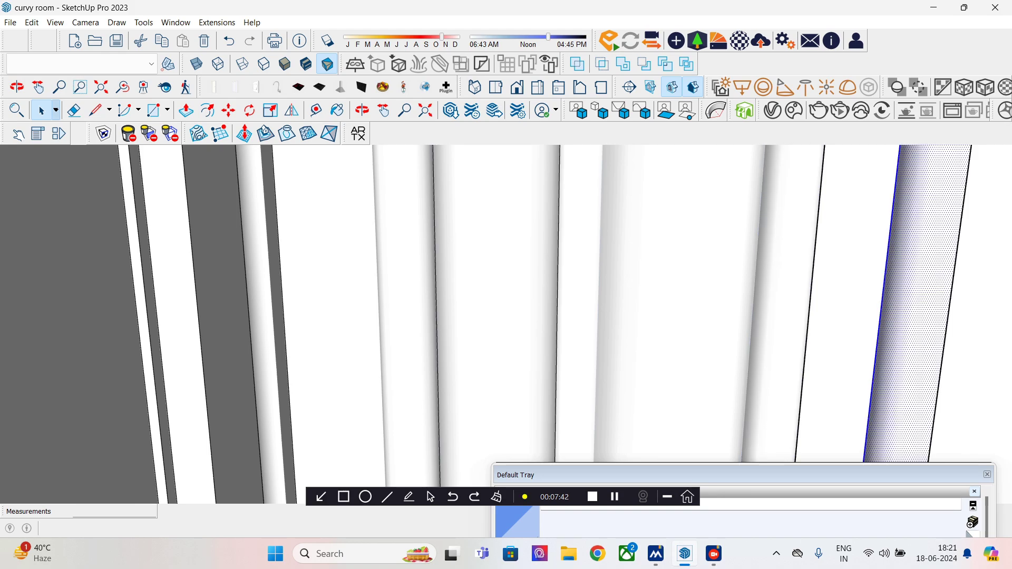
click(885, 287)
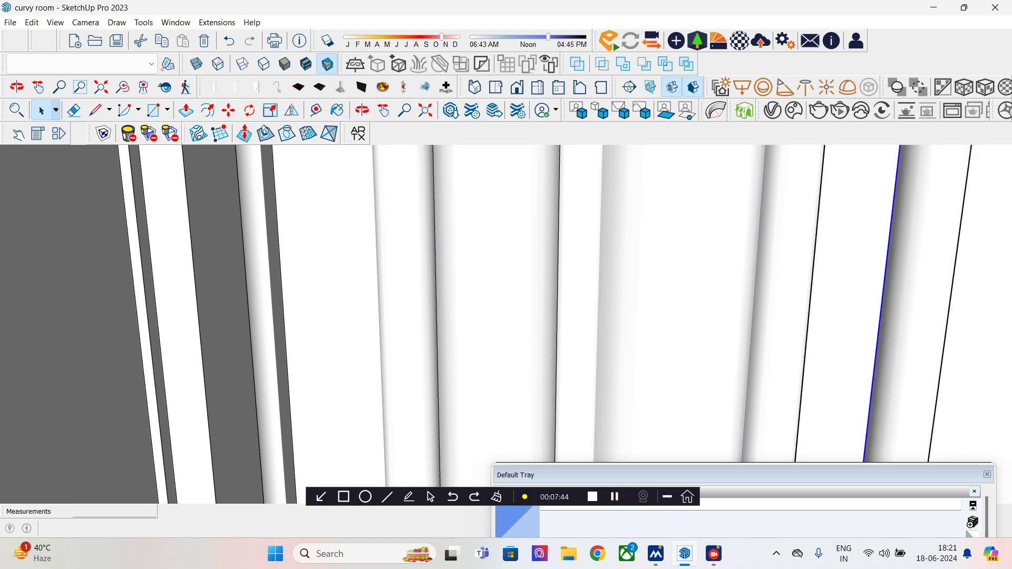
right_click(884, 287)
click(812, 347)
middle_drag(812, 337, 654, 338)
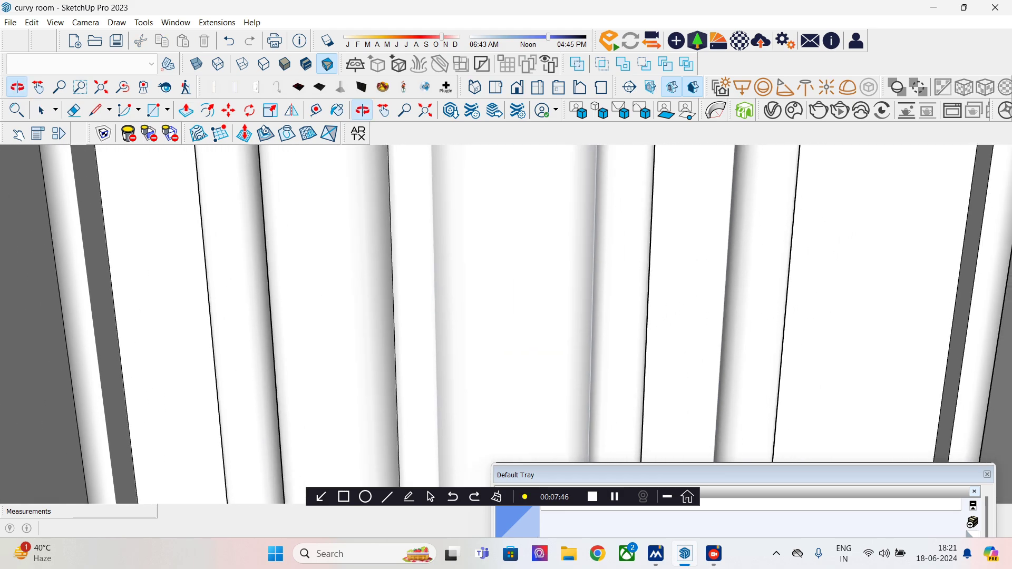
Step: Inspect the outer edge of the last narrow curve and soften the vertical edge near the wall's end
click(795, 300)
scroll(789, 300, up, 9)
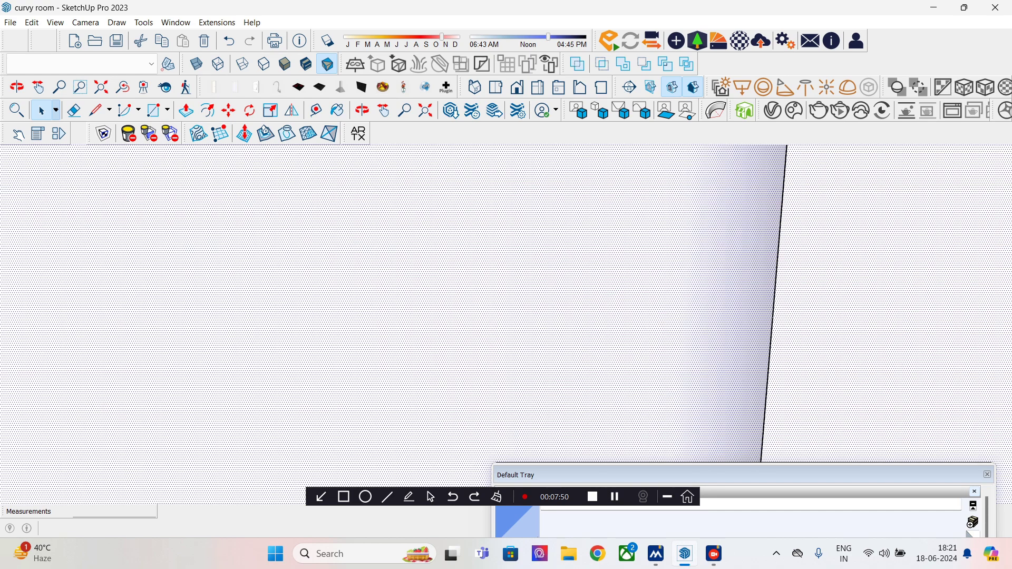
scroll(775, 300, down, 8)
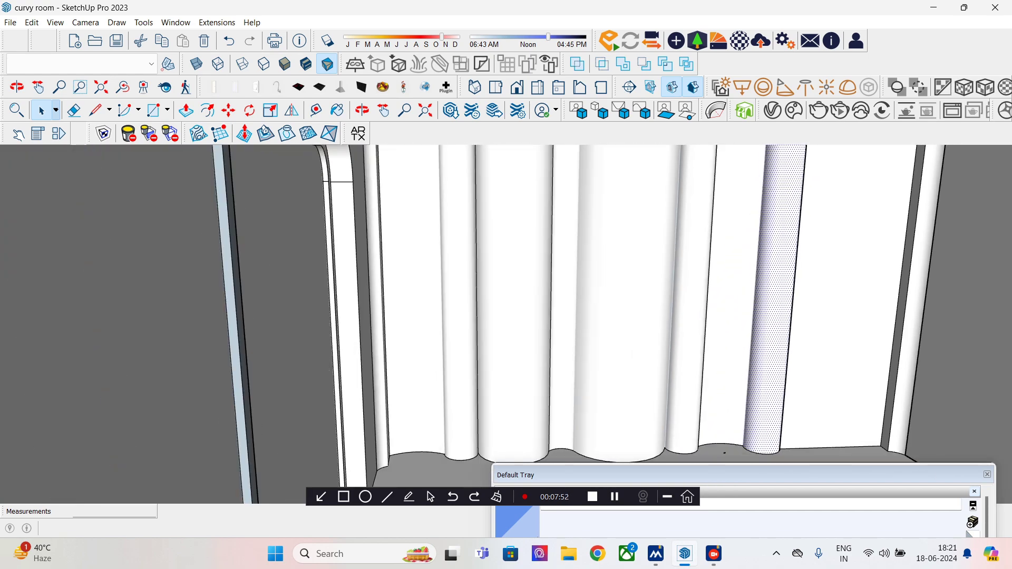
middle_drag(775, 300, 844, 306)
scroll(844, 306, up, 4)
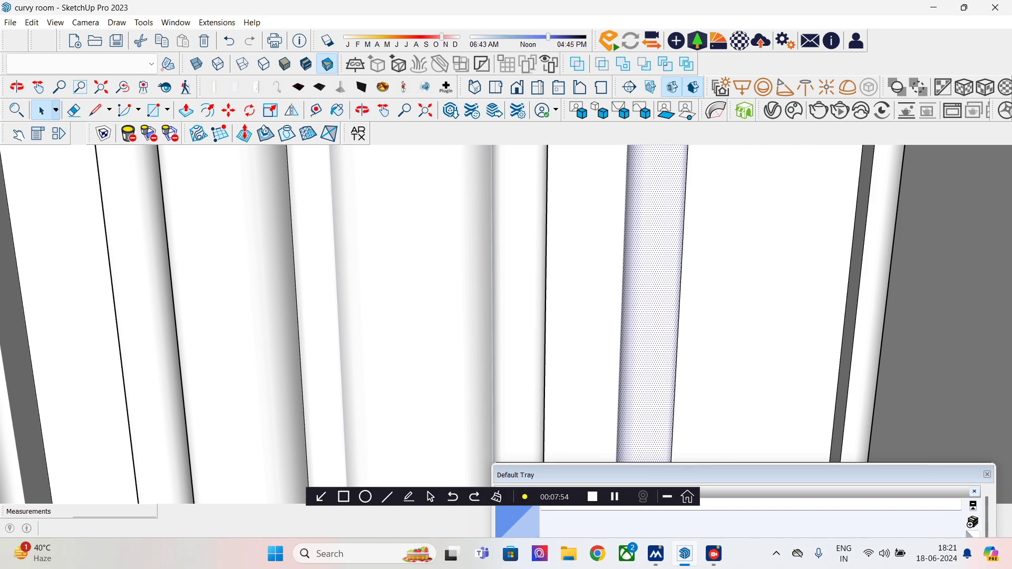
click(855, 328)
right_click(854, 327)
click(844, 392)
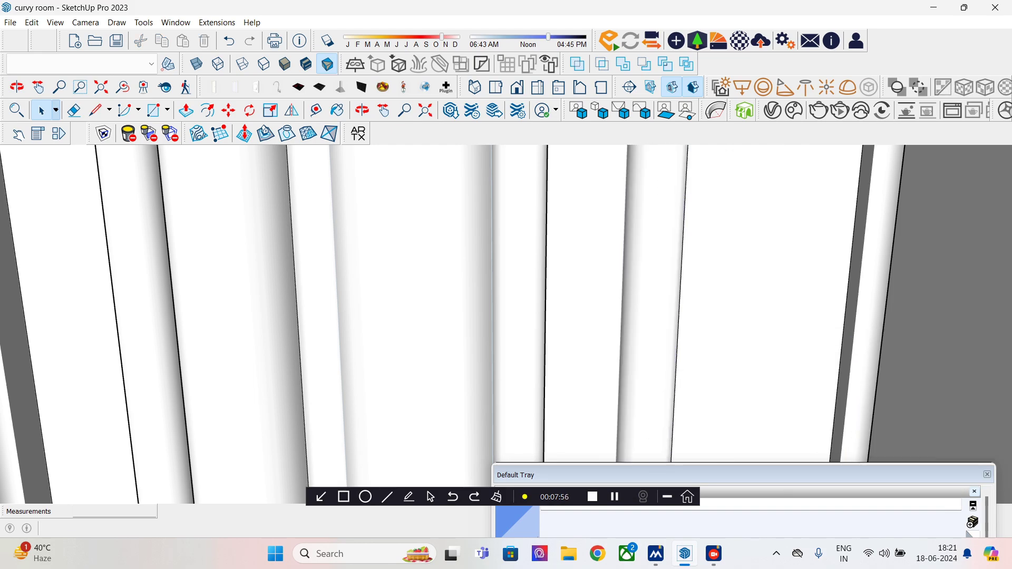
Step: Bring the room interior into view and create a new Generic material in the V-Ray Asset Editor
scroll(844, 348, down, 7)
scroll(790, 338, up, 2)
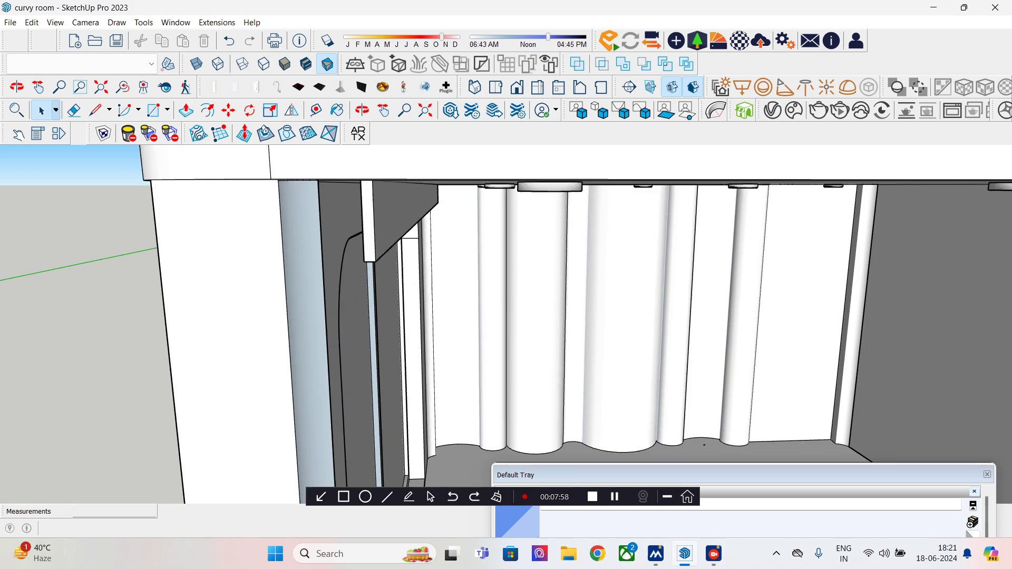
middle_drag(790, 338, 706, 330)
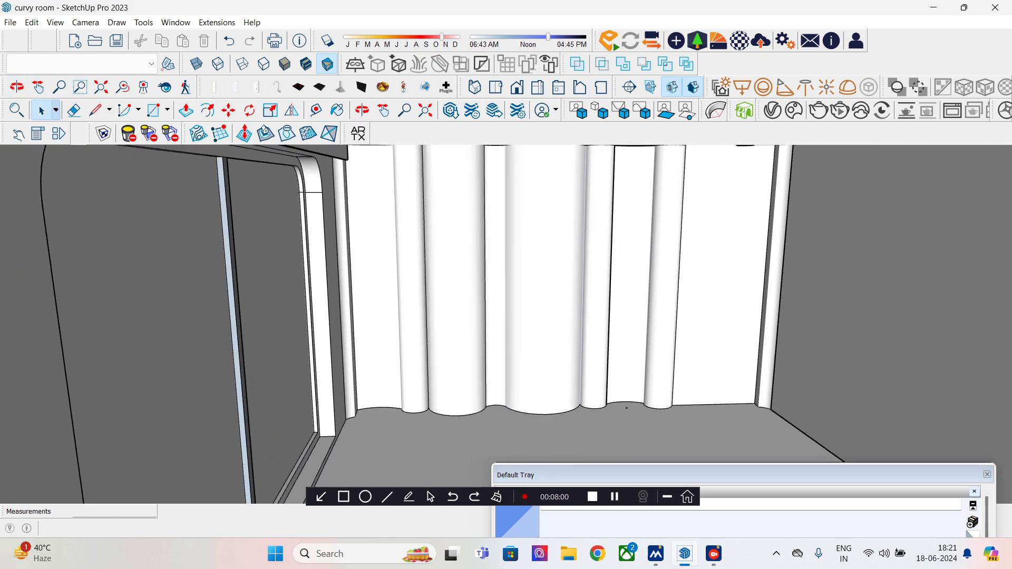
key(s)
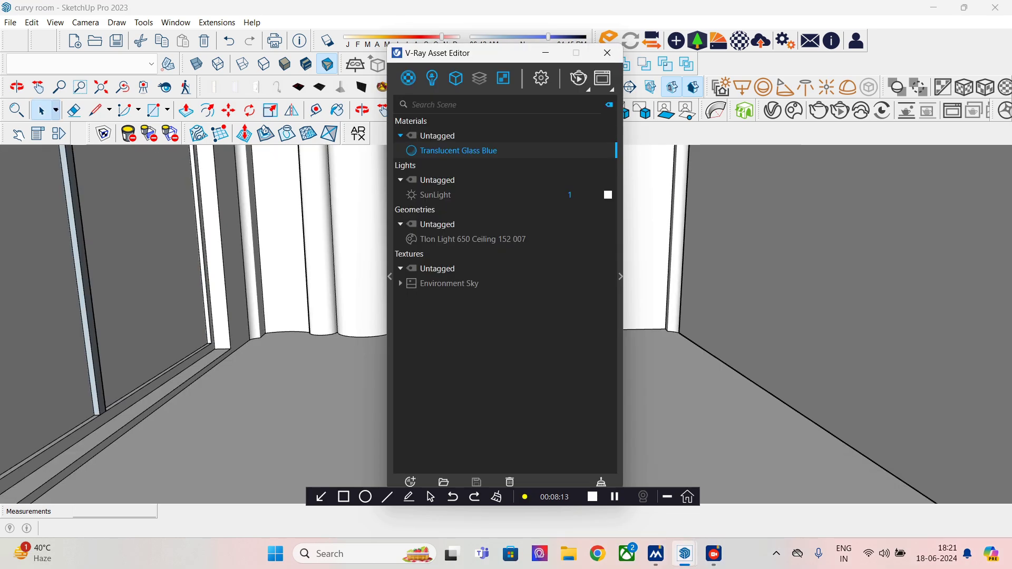
click(410, 482)
mouse_move(432, 465)
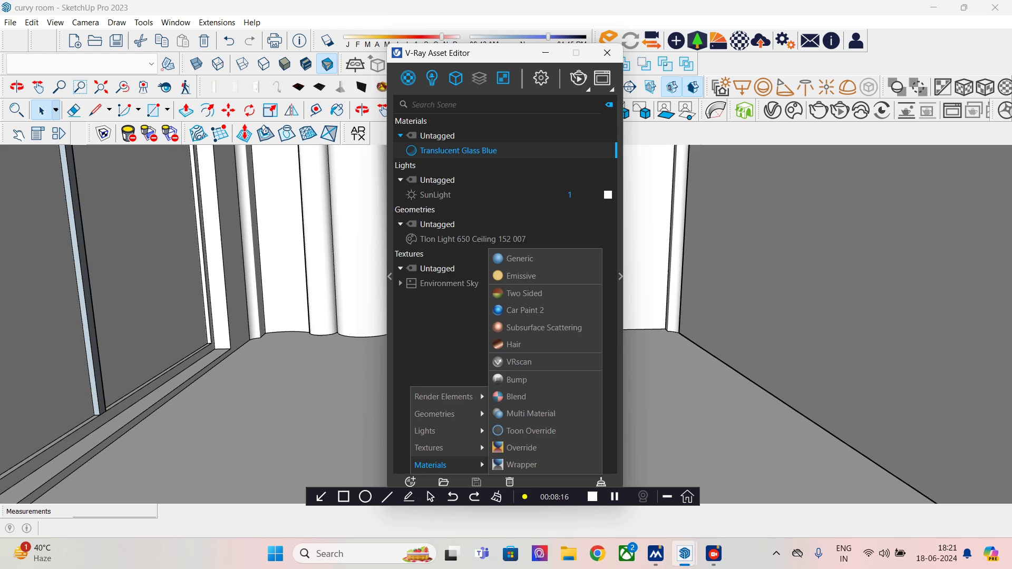
click(520, 259)
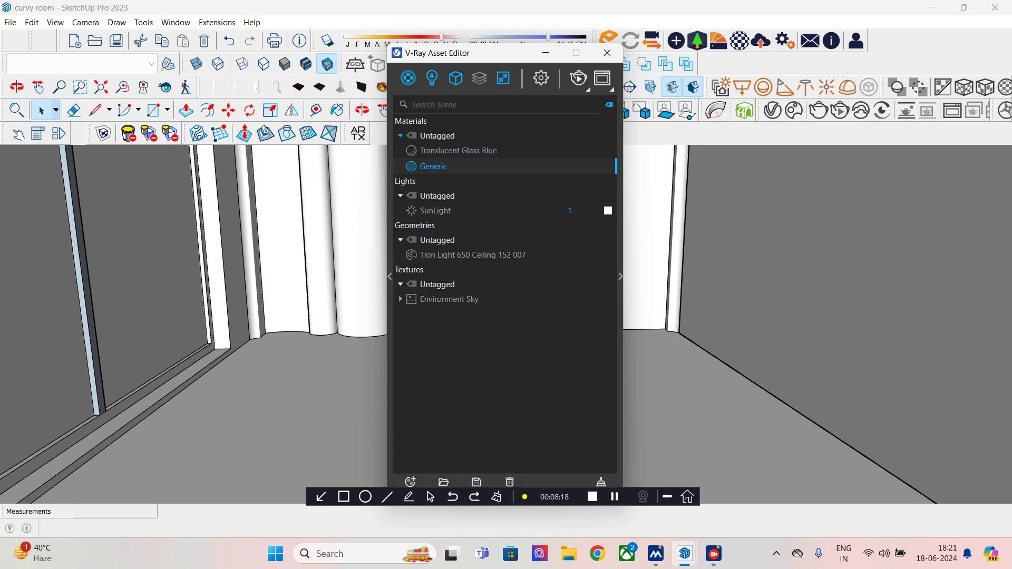
Step: Assign the pale-wall-texture image as the Generic material's diffuse bitmap and turn off Can be Overridden
click(620, 277)
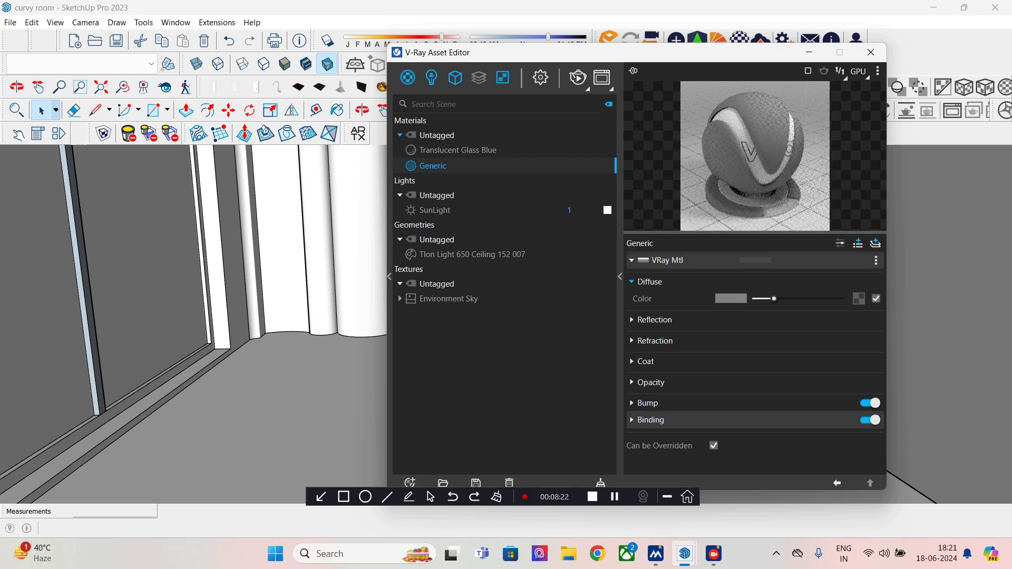
click(859, 298)
click(809, 85)
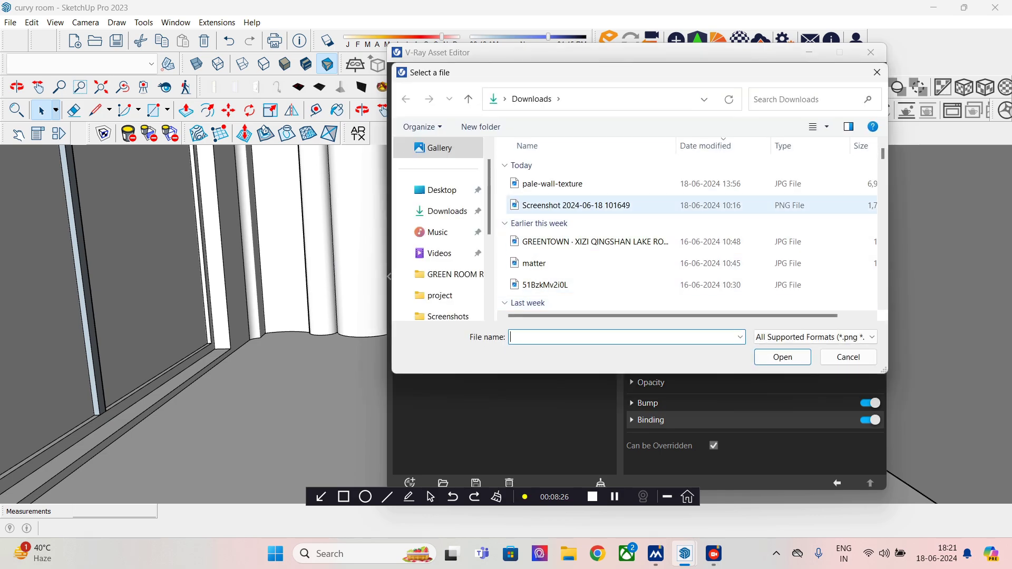
click(572, 184)
click(783, 357)
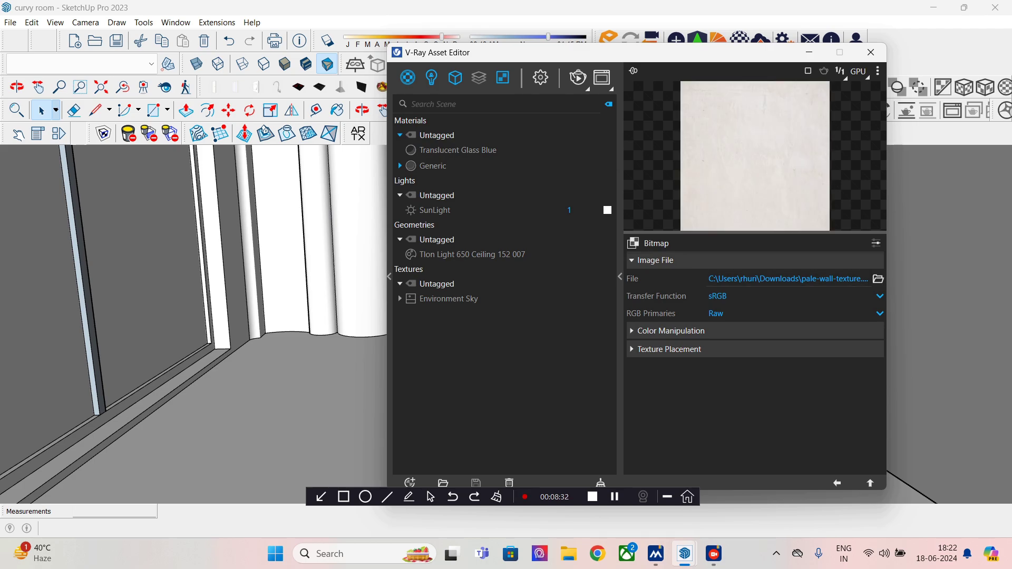
click(837, 483)
click(714, 446)
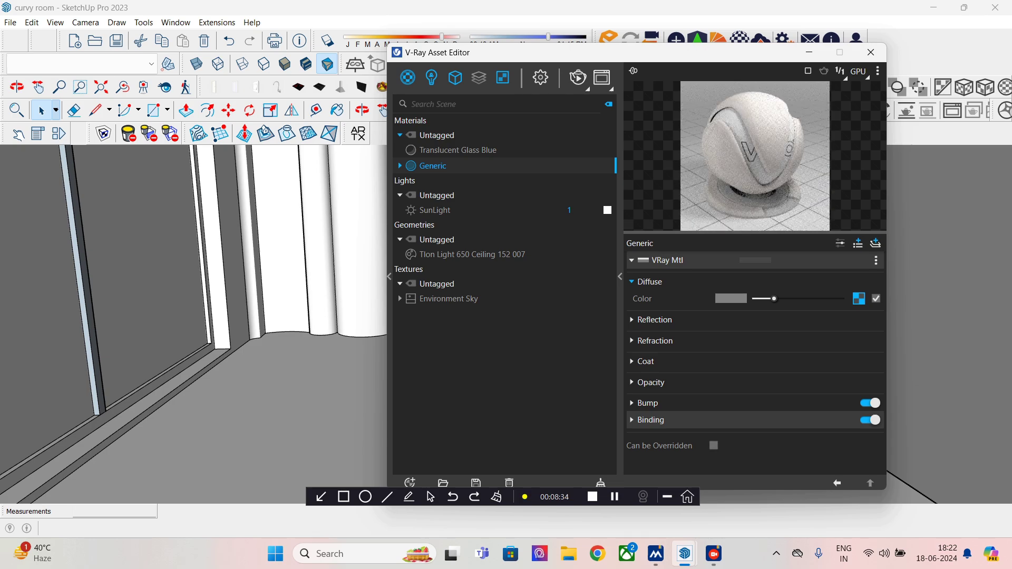
Step: Paint the curved wall's central curves and the narrow curves and flat faces toward the side wall with the Generic material
drag(580, 52, 626, 191)
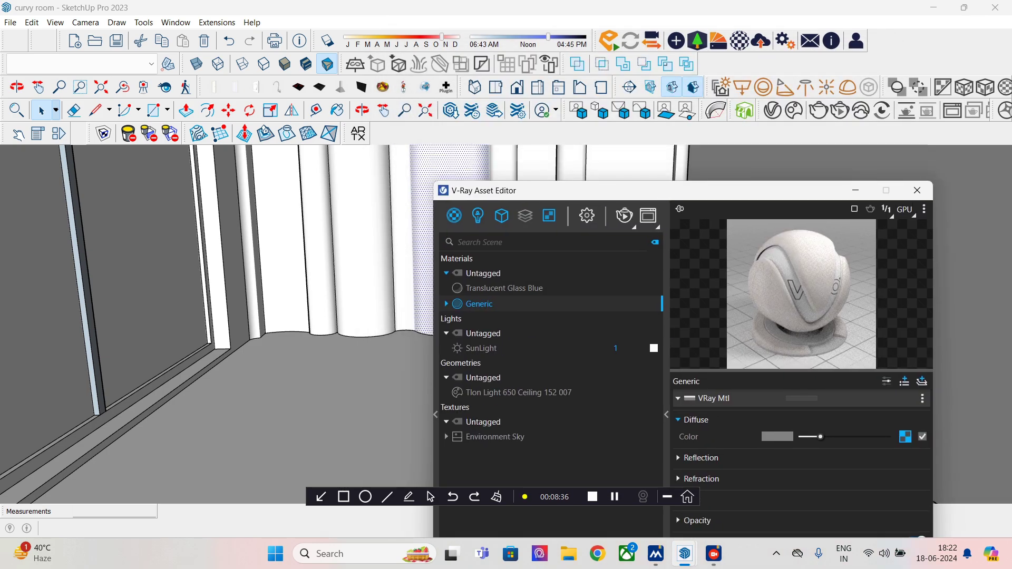
click(337, 110)
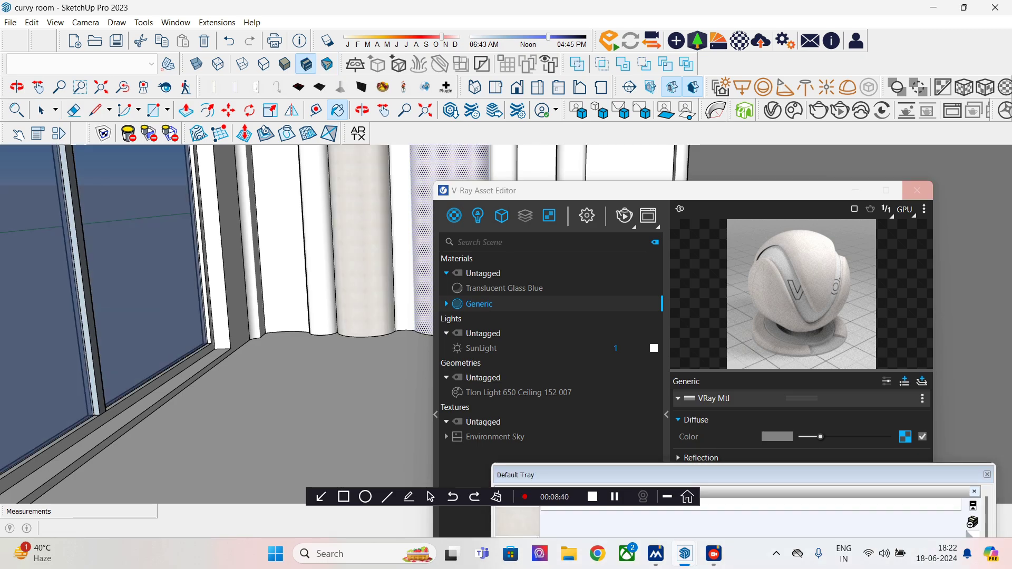
click(918, 190)
click(402, 238)
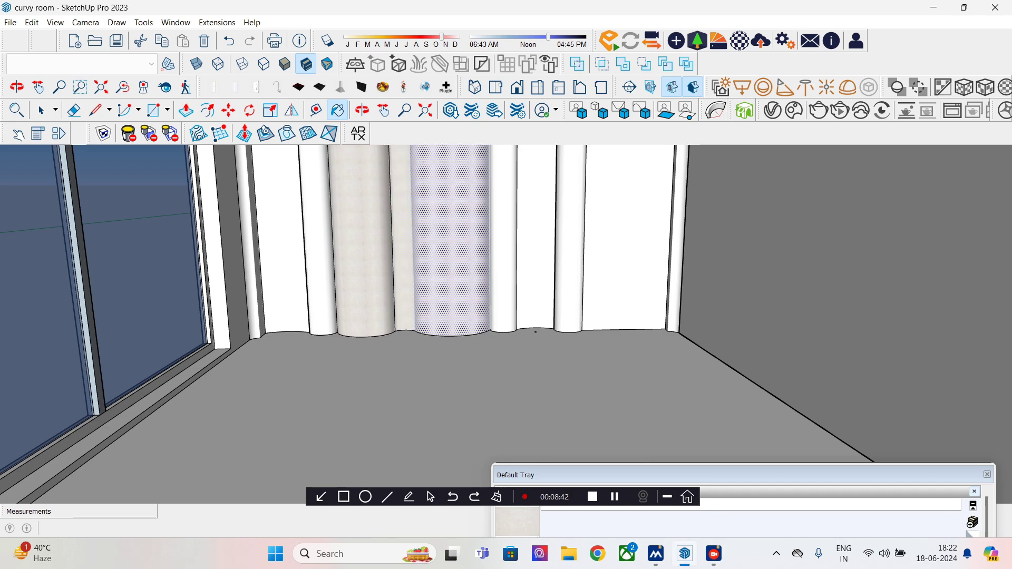
click(503, 238)
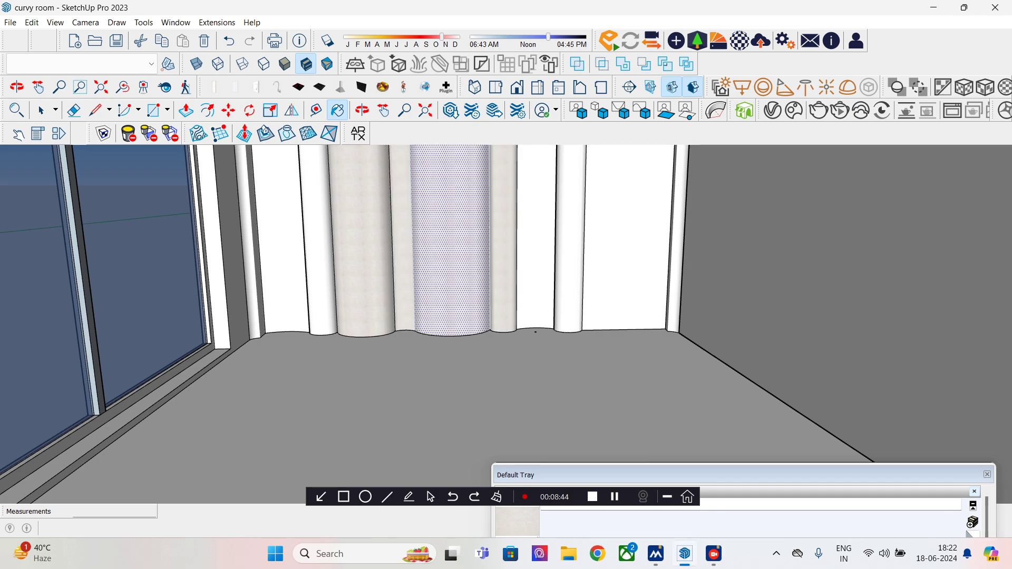
click(536, 238)
click(627, 237)
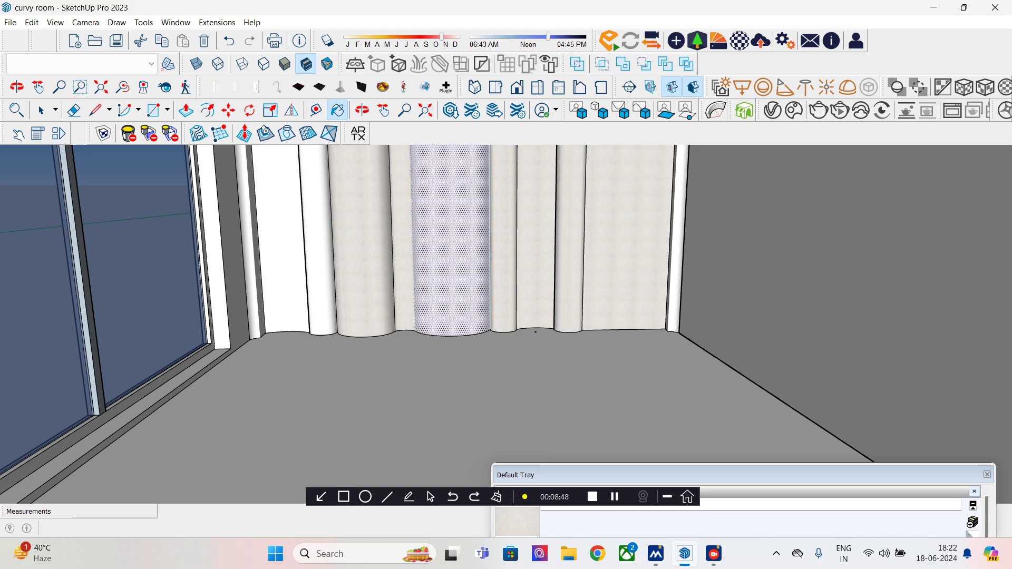
Step: Paint the adjoining side wall and the remaining curved wall faces next to the window with the Generic material
click(843, 264)
click(280, 237)
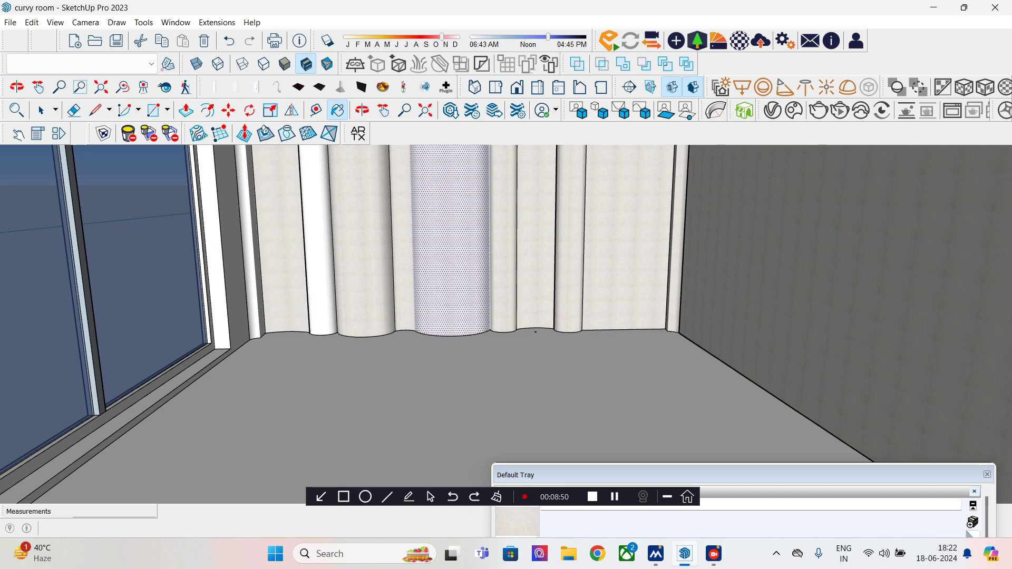
click(241, 237)
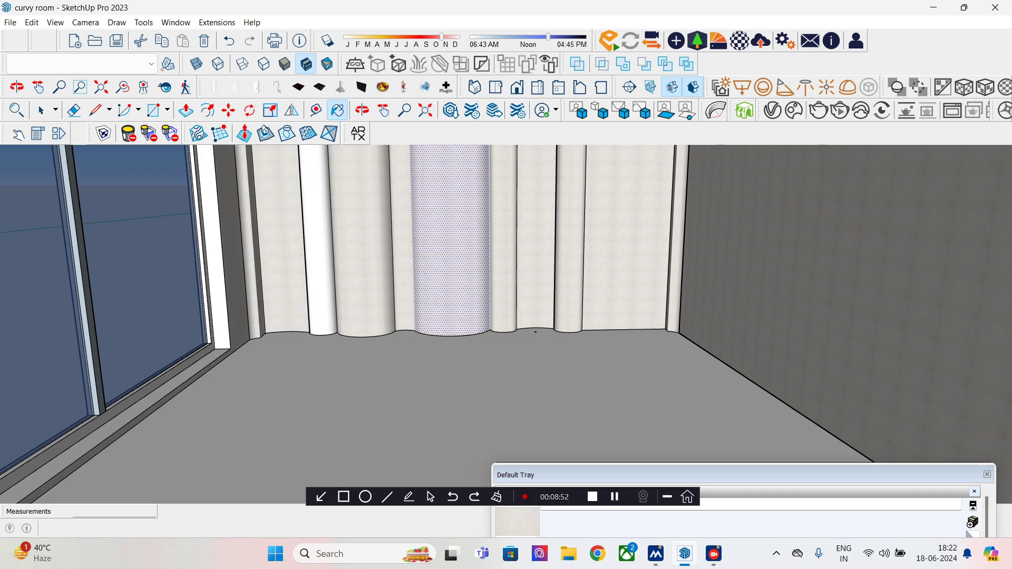
click(213, 237)
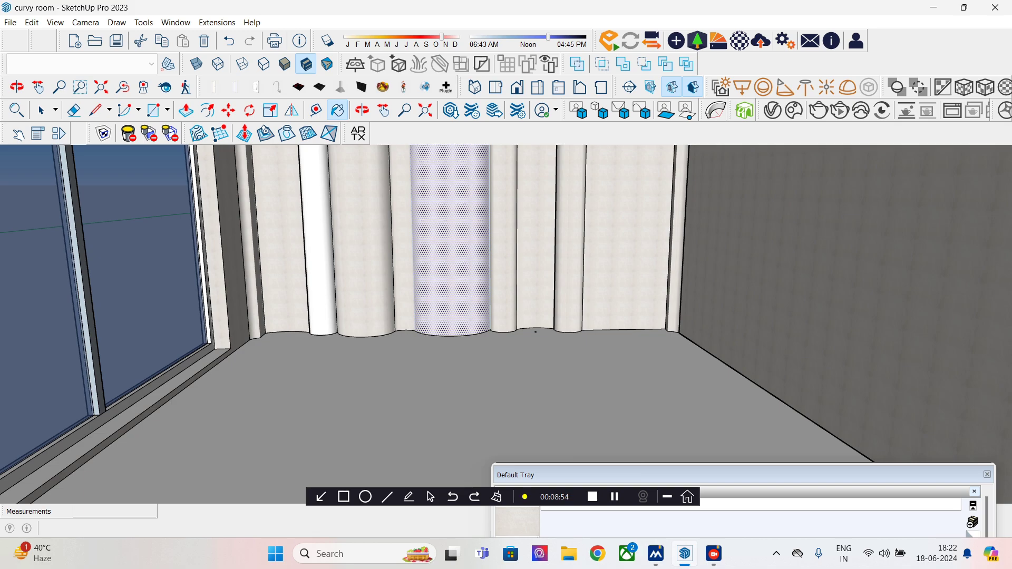
click(318, 238)
Step: Select all the painted faces of the curved wall and the side wall and apply V-Ray's tri-planar projection to their texture
scroll(536, 332, up, 6)
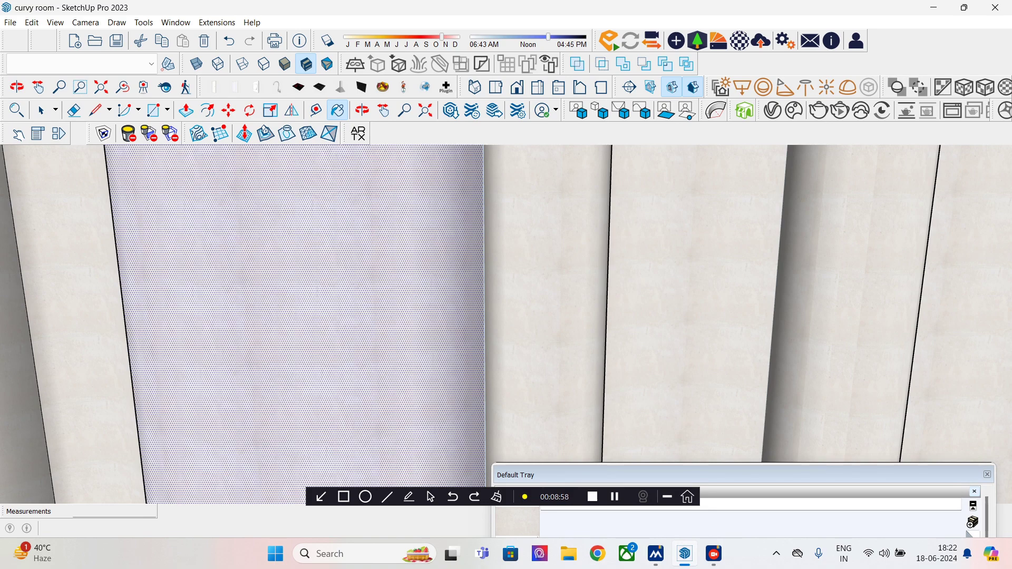
scroll(602, 422, down, 3)
scroll(602, 422, down, 5)
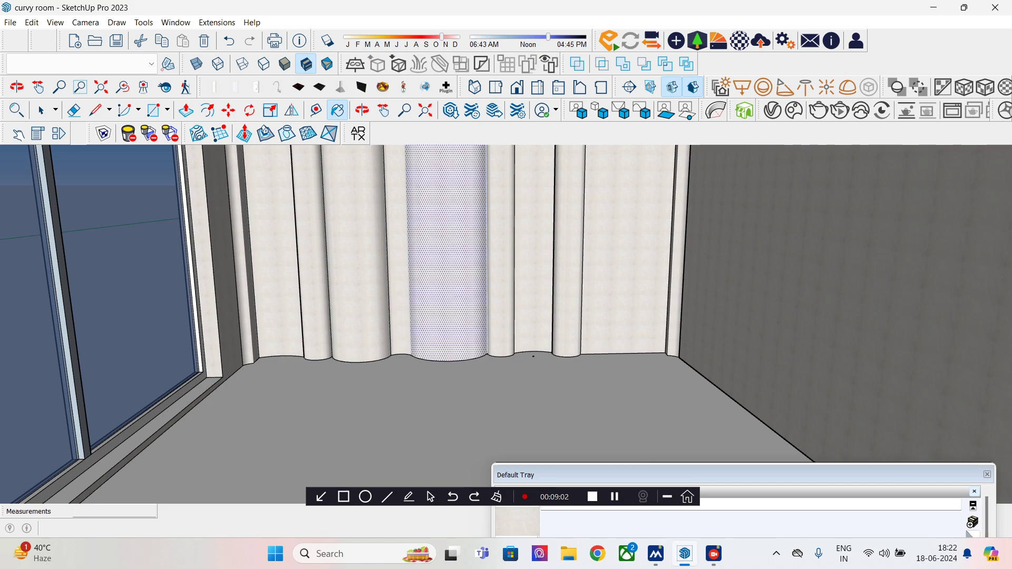
scroll(359, 334, down, 1)
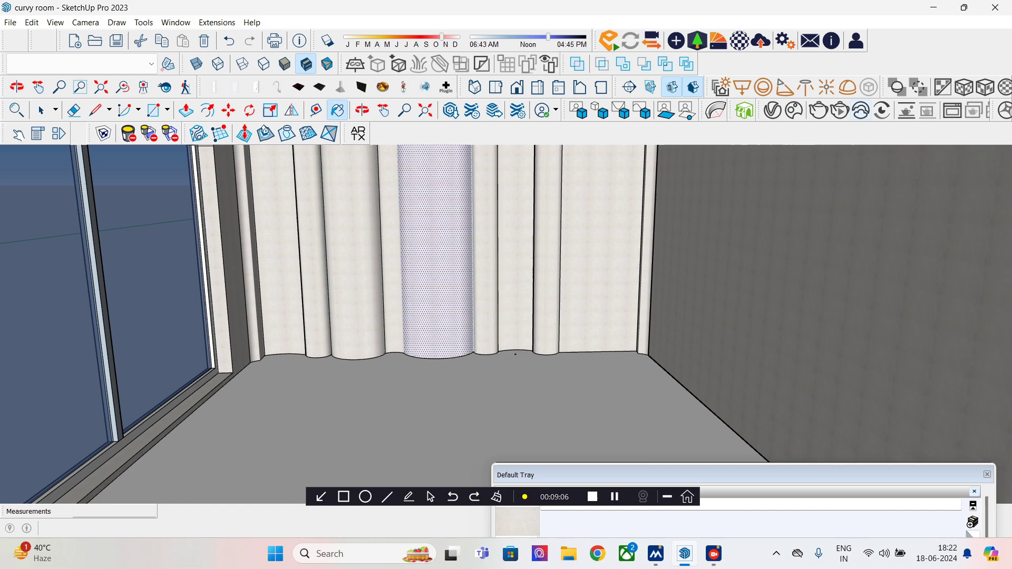
key(space)
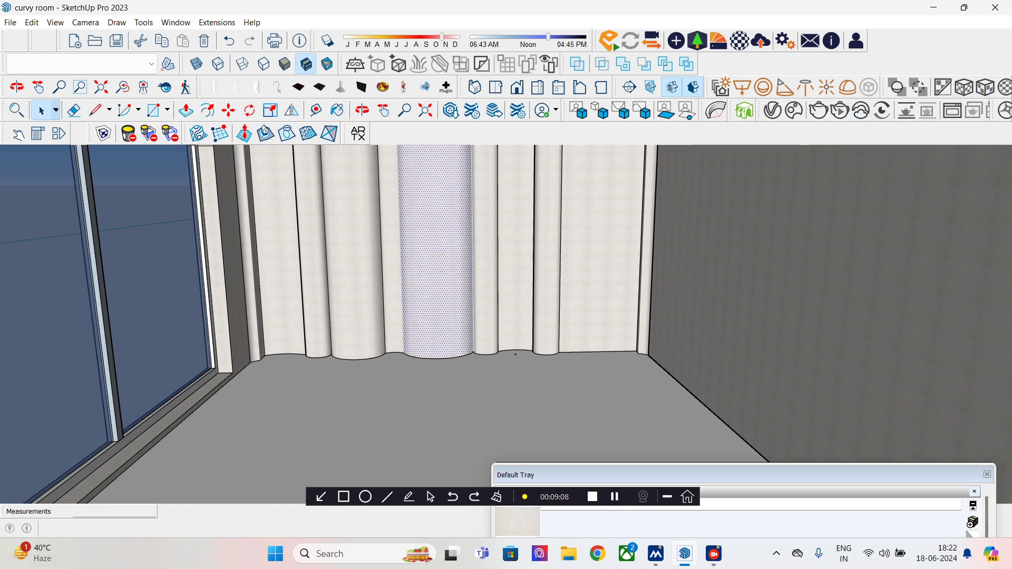
click(353, 253)
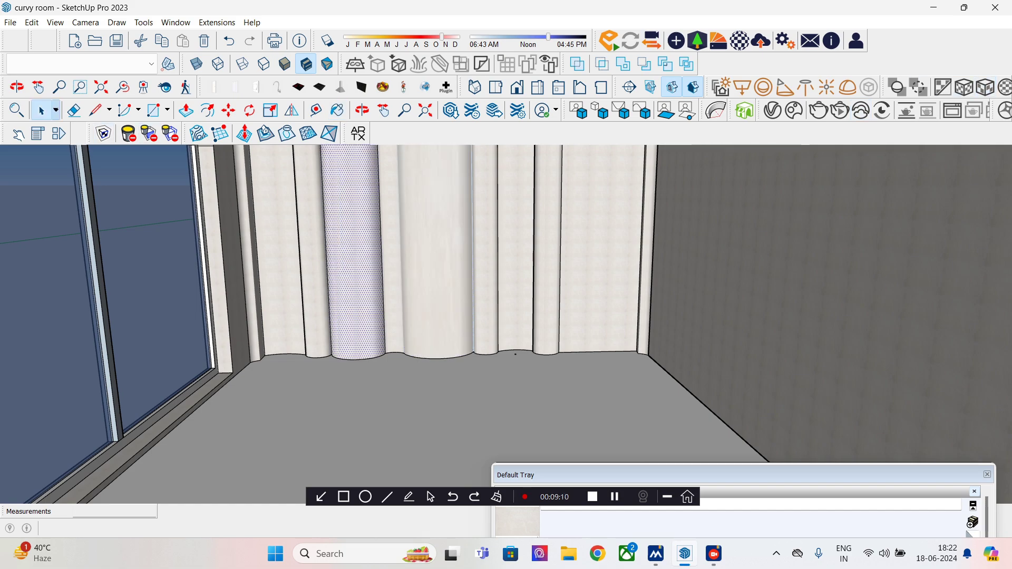
shift+click(281, 264)
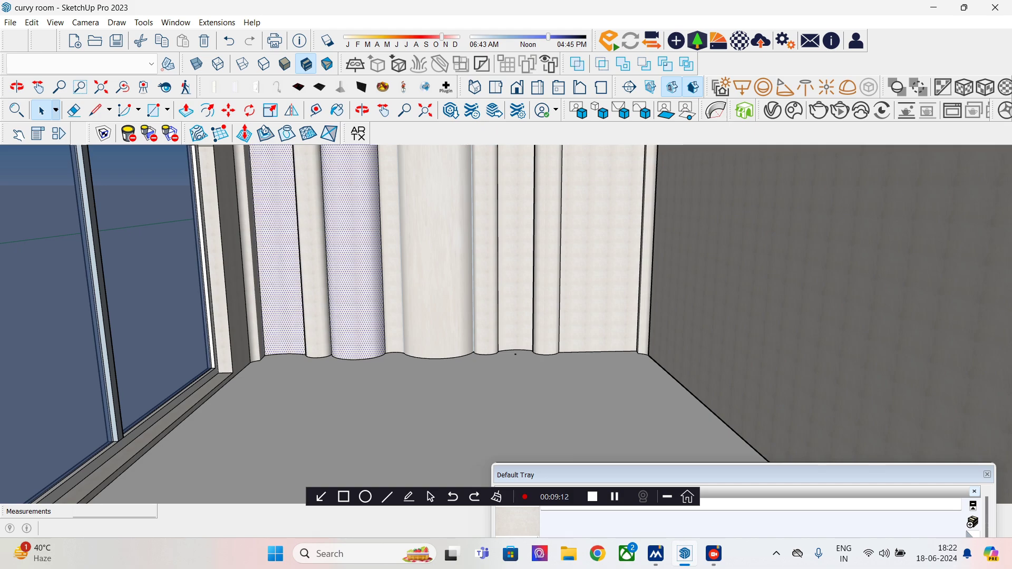
shift+click(248, 264)
shift+click(242, 264)
shift+click(216, 263)
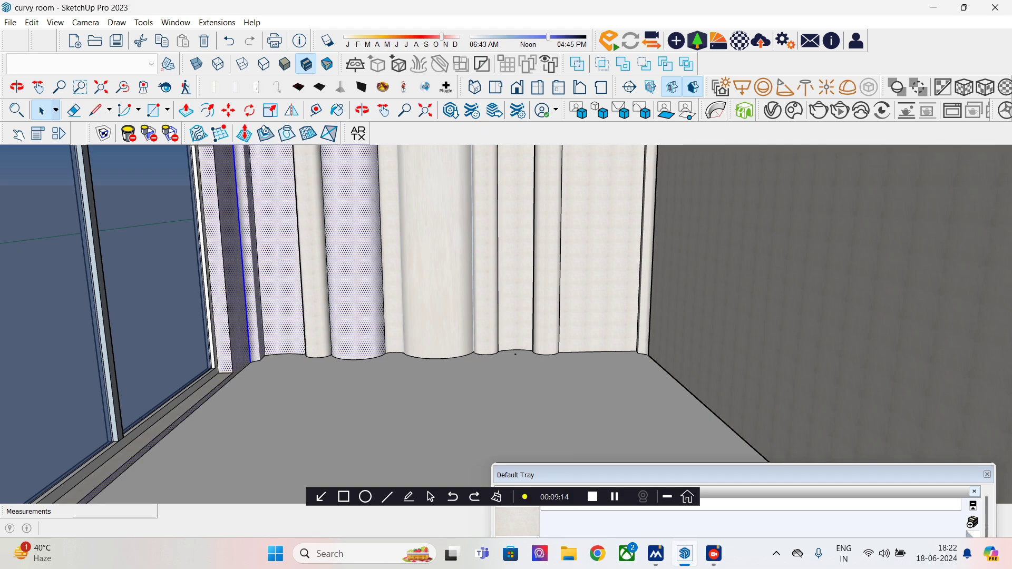
shift+click(306, 263)
shift+click(432, 263)
shift+click(388, 264)
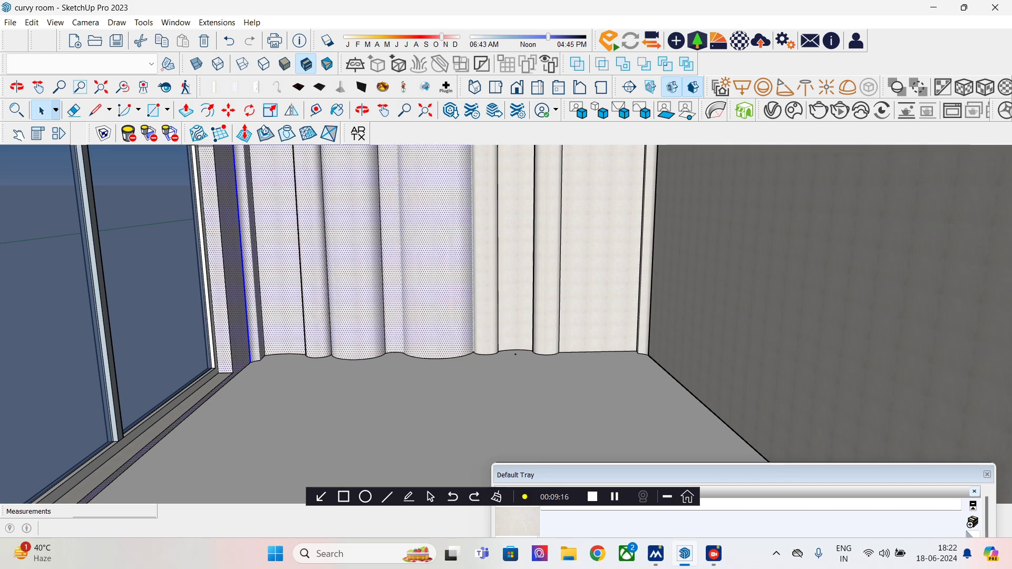
shift+click(486, 237)
shift+click(516, 237)
shift+click(548, 237)
shift+click(601, 237)
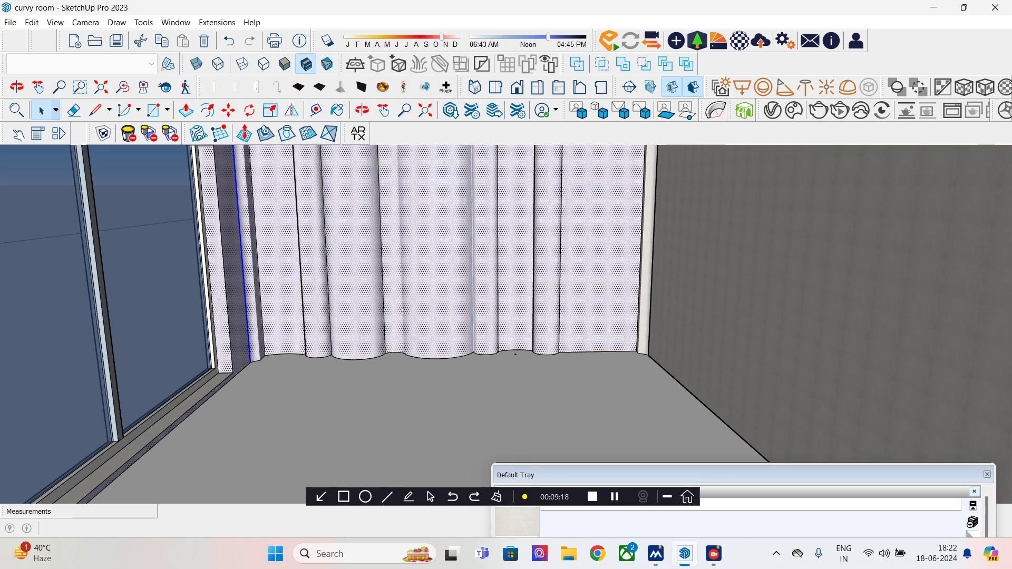
shift+click(651, 242)
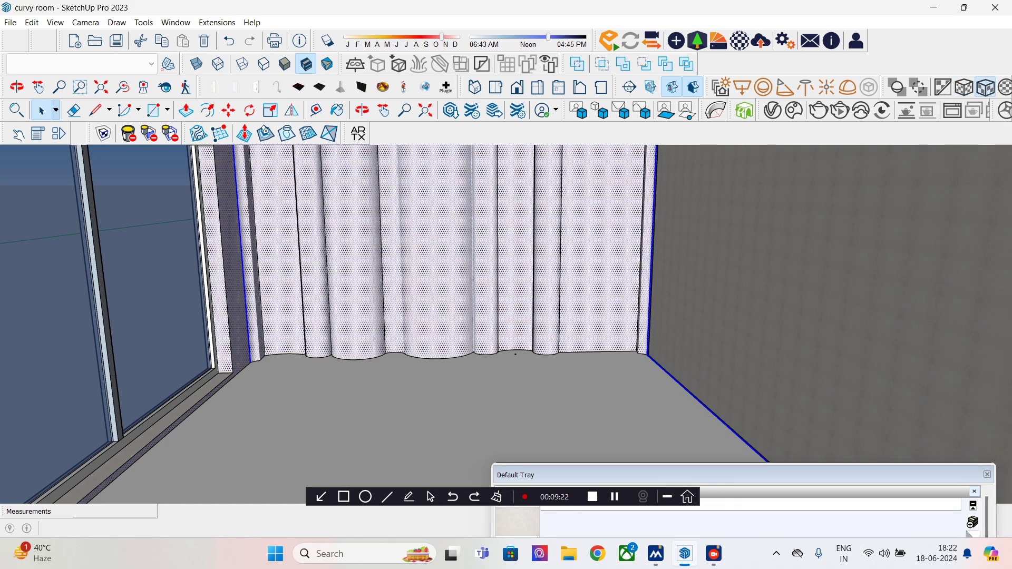
click(985, 87)
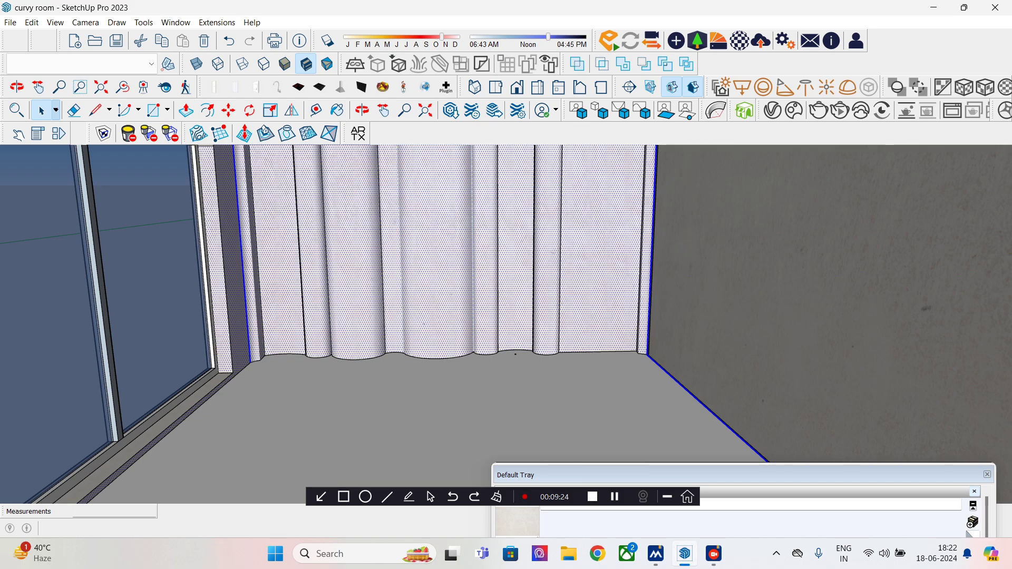
Step: Select the narrow strip along the base of the window and apply the same V-Ray projection to it
click(155, 438)
click(158, 430)
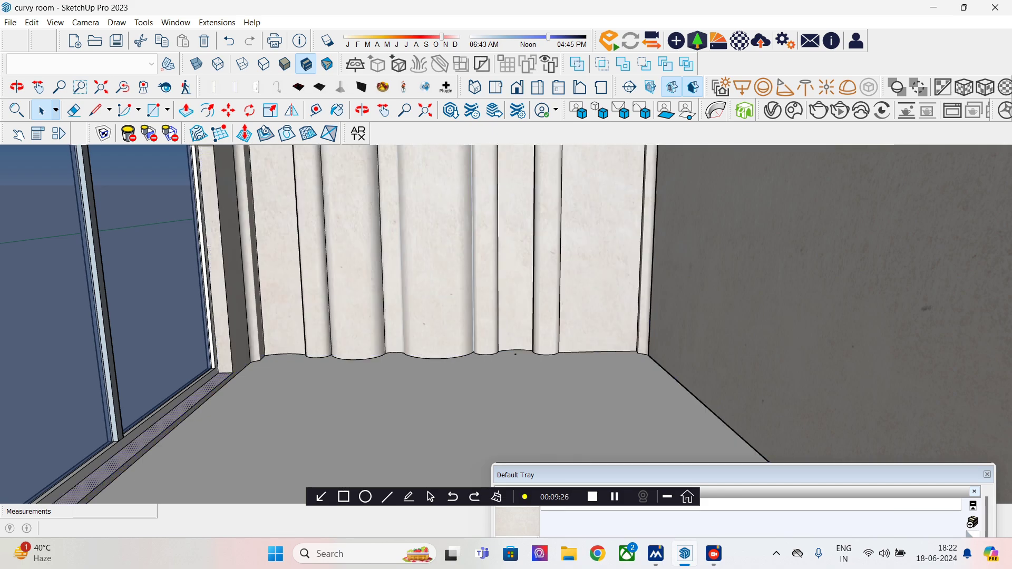
click(985, 87)
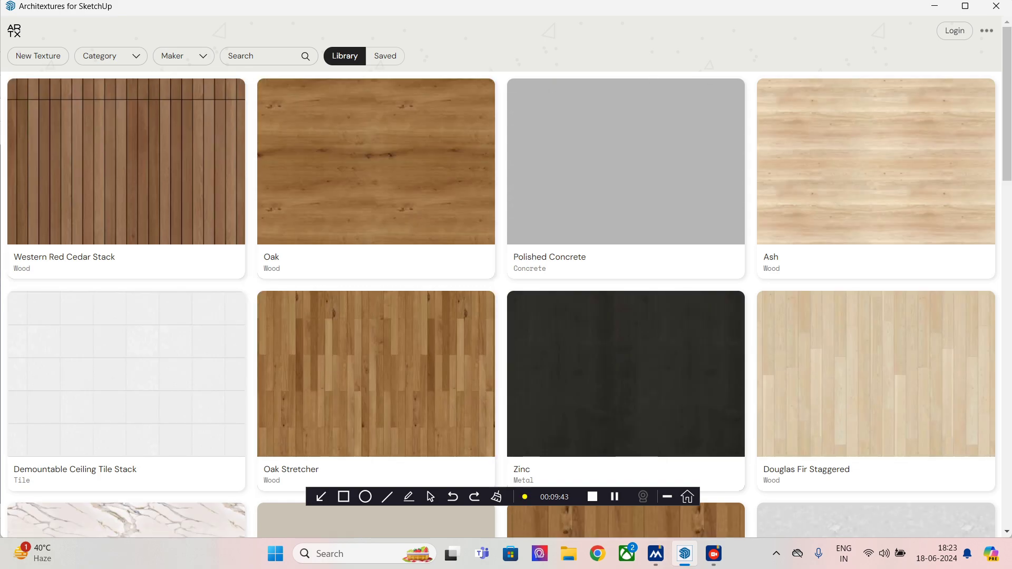
Step: Filter the texture library to the Tile category and load more tile textures beyond the first set
click(105, 56)
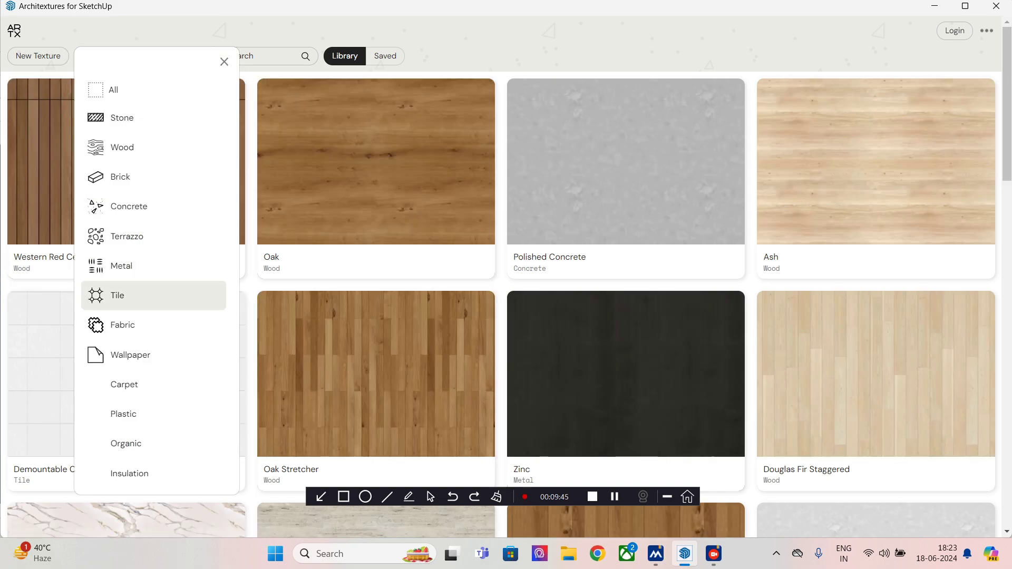
click(117, 295)
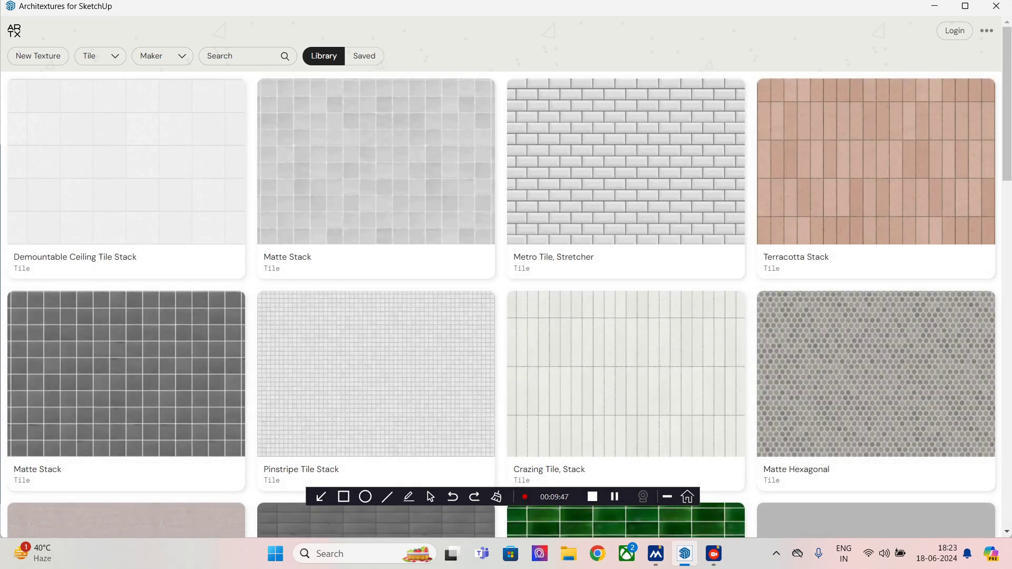
scroll(376, 153, down, 4)
scroll(376, 153, down, 13)
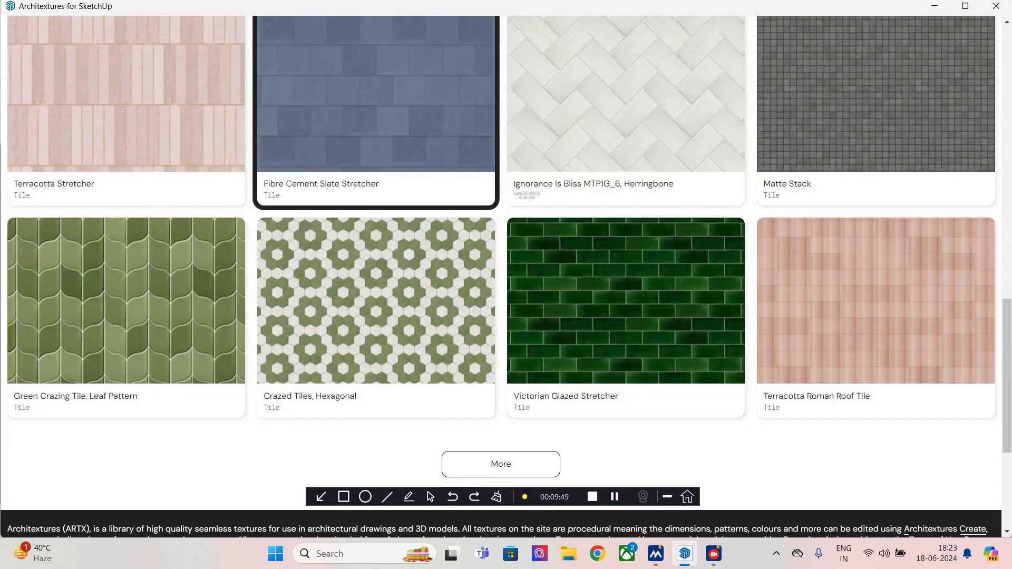
scroll(376, 343, down, 3)
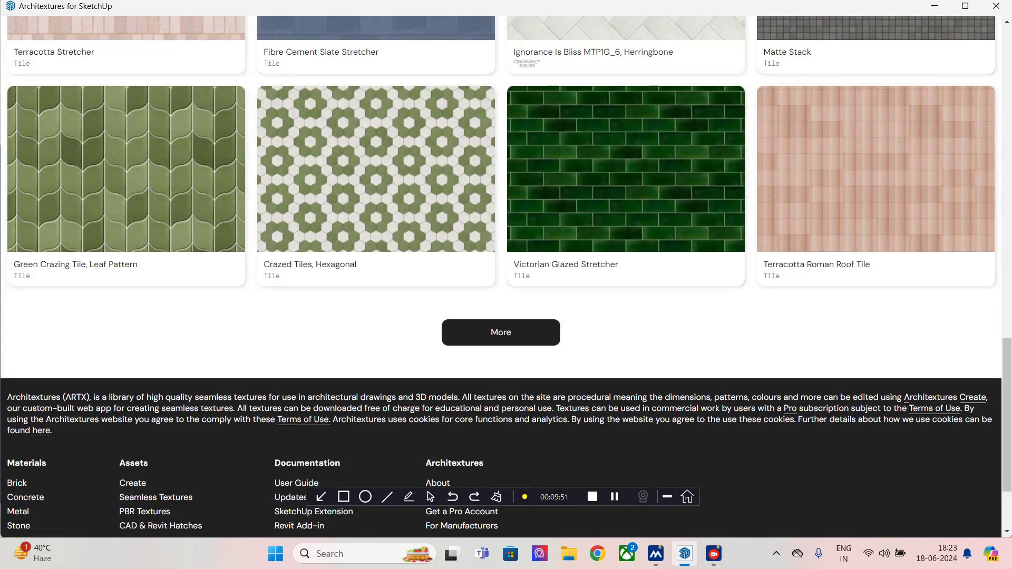
click(501, 332)
Step: Look through the additional tile textures for a suitable one, loading further sets along the way
scroll(626, 237, down, 8)
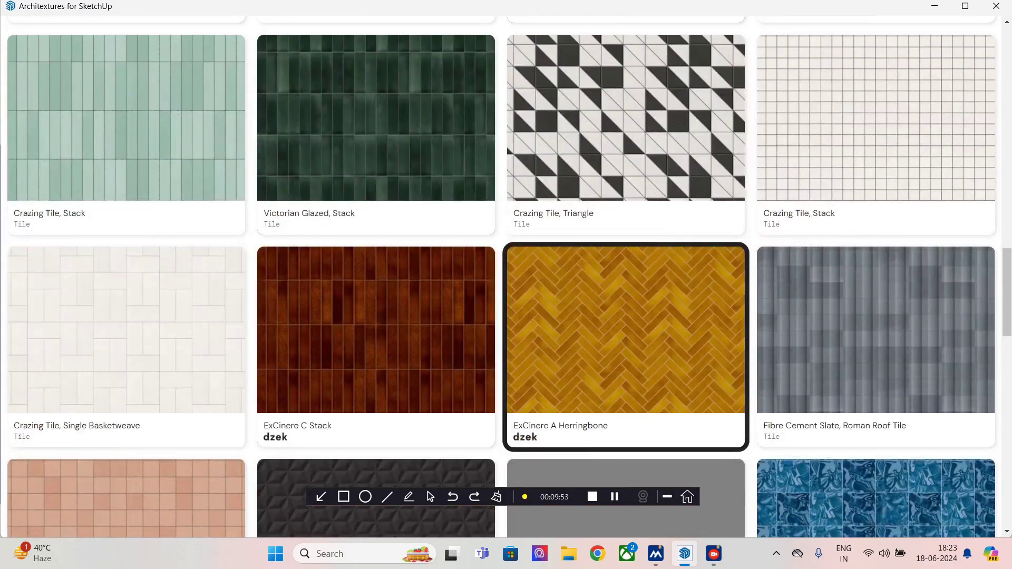
scroll(626, 237, down, 5)
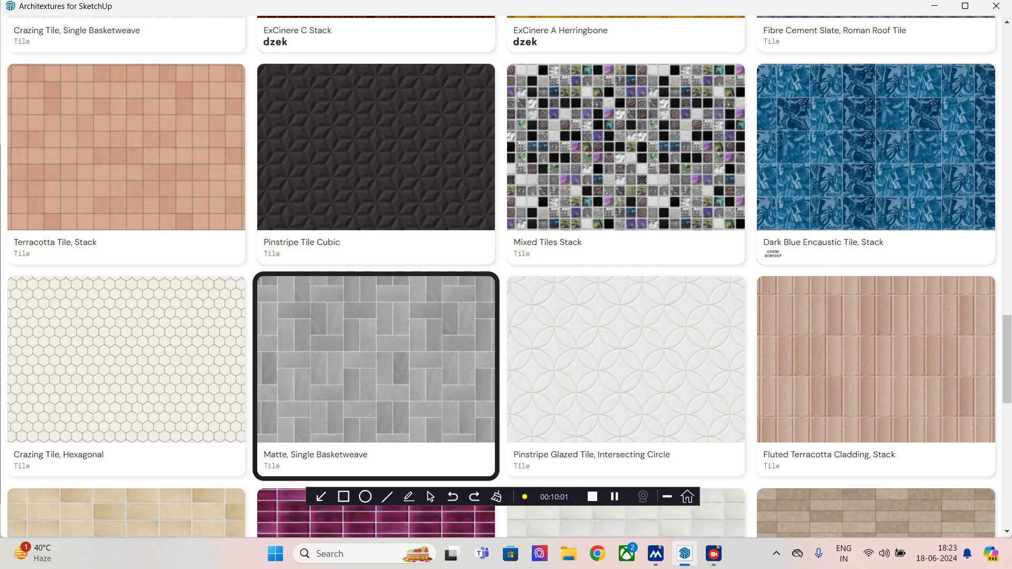
scroll(626, 369, down, 14)
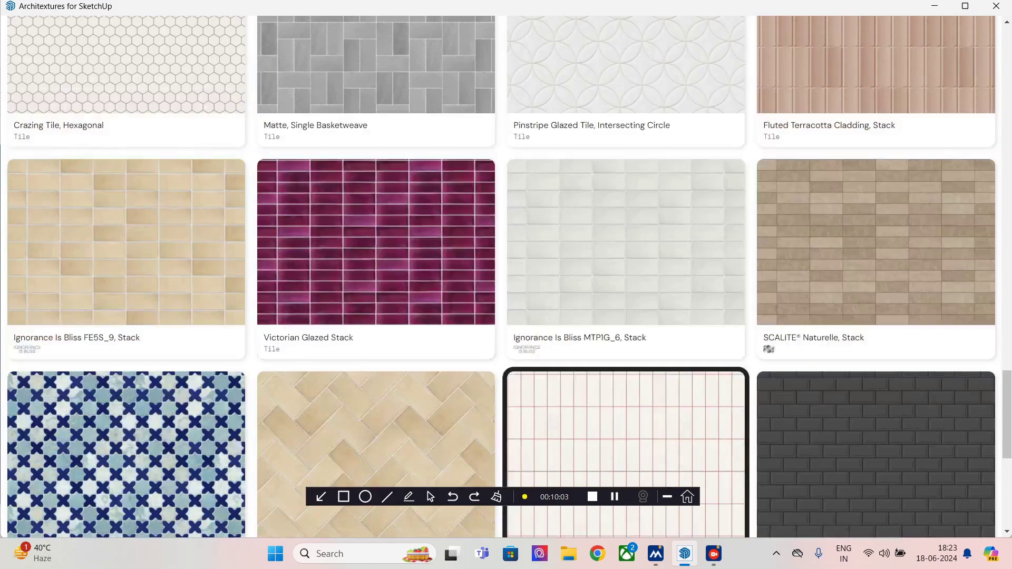
click(500, 215)
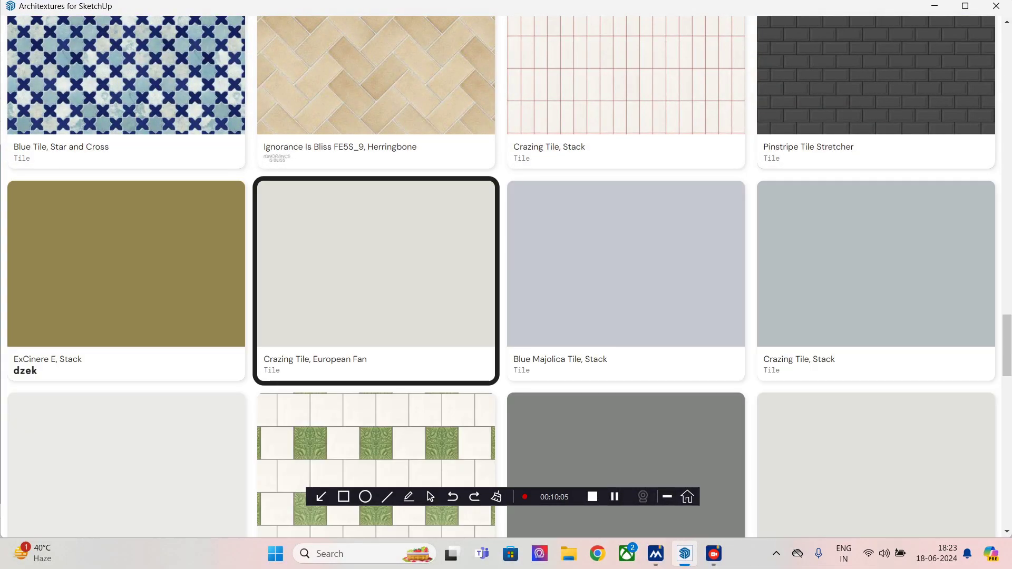
scroll(376, 279, down, 10)
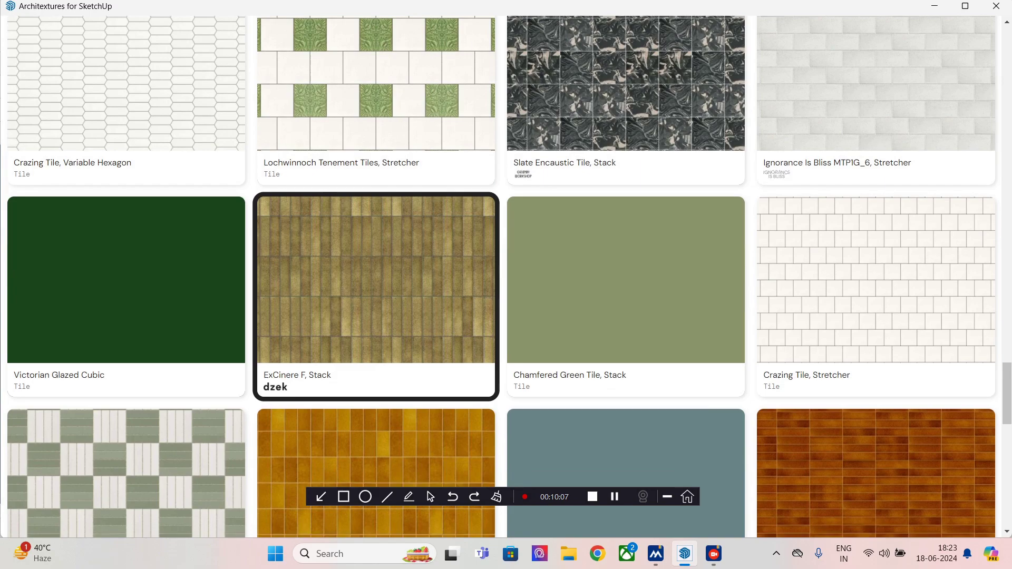
scroll(376, 264, down, 8)
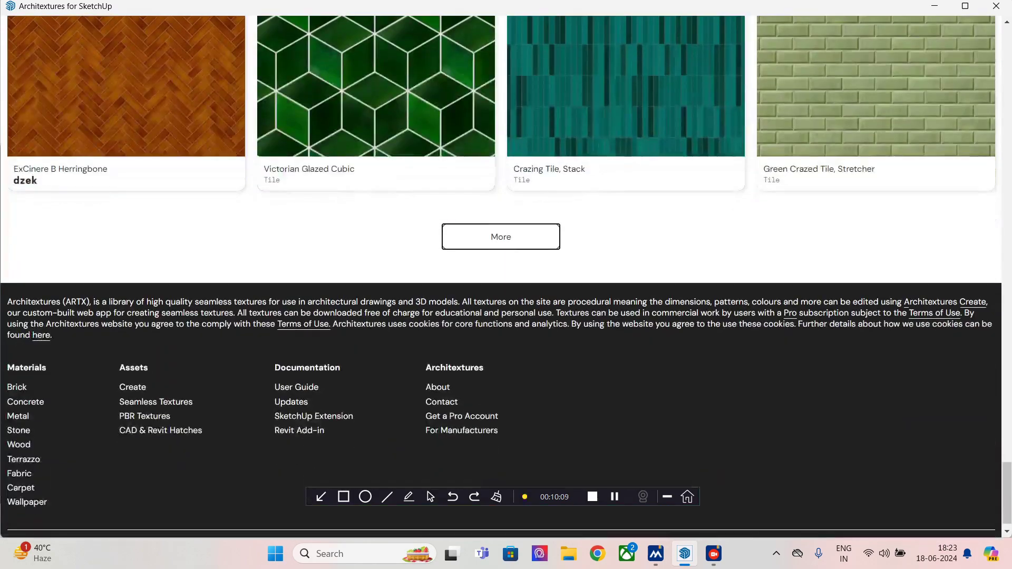
click(501, 236)
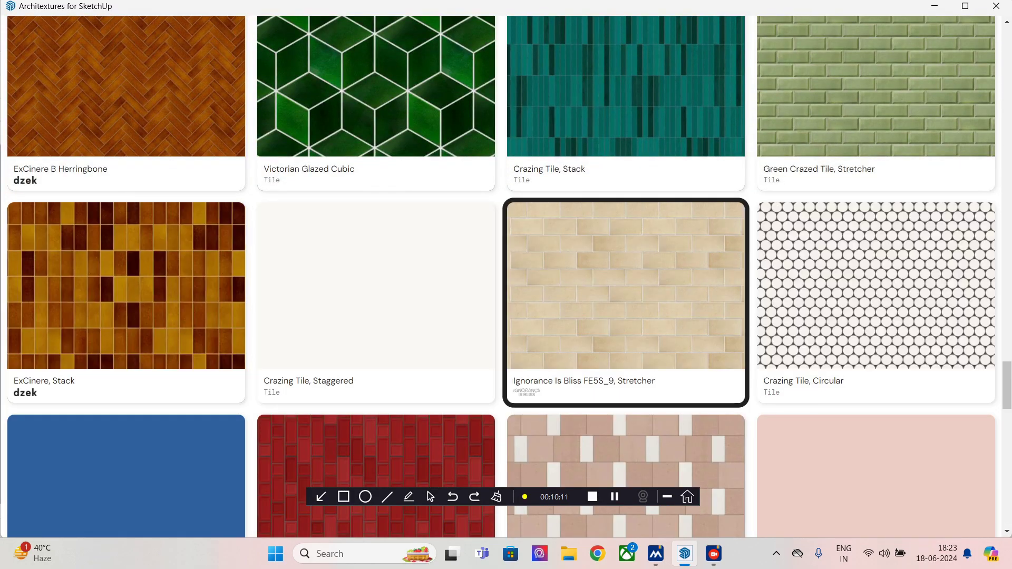
scroll(375, 227, down, 12)
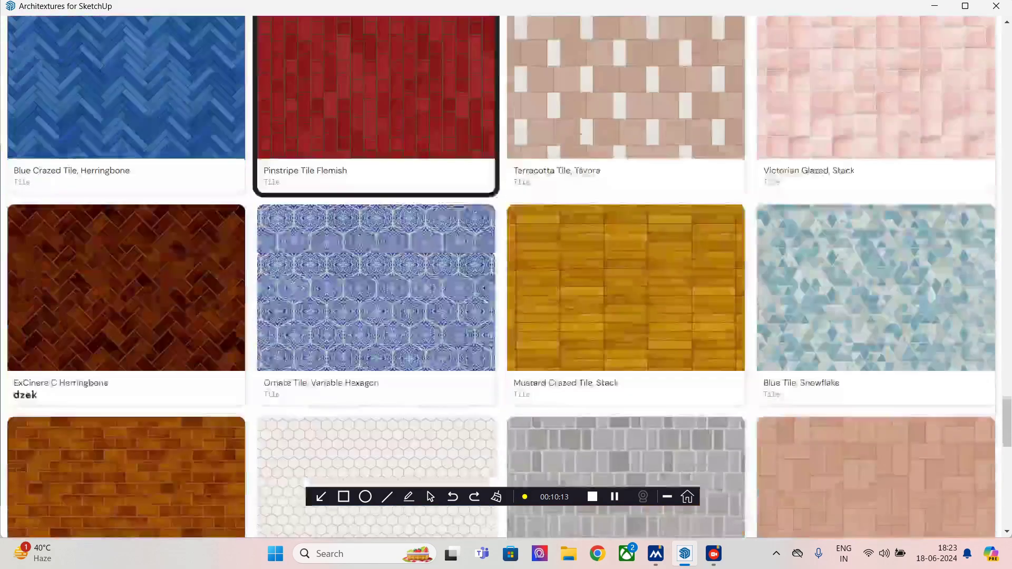
scroll(495, 237, down, 5)
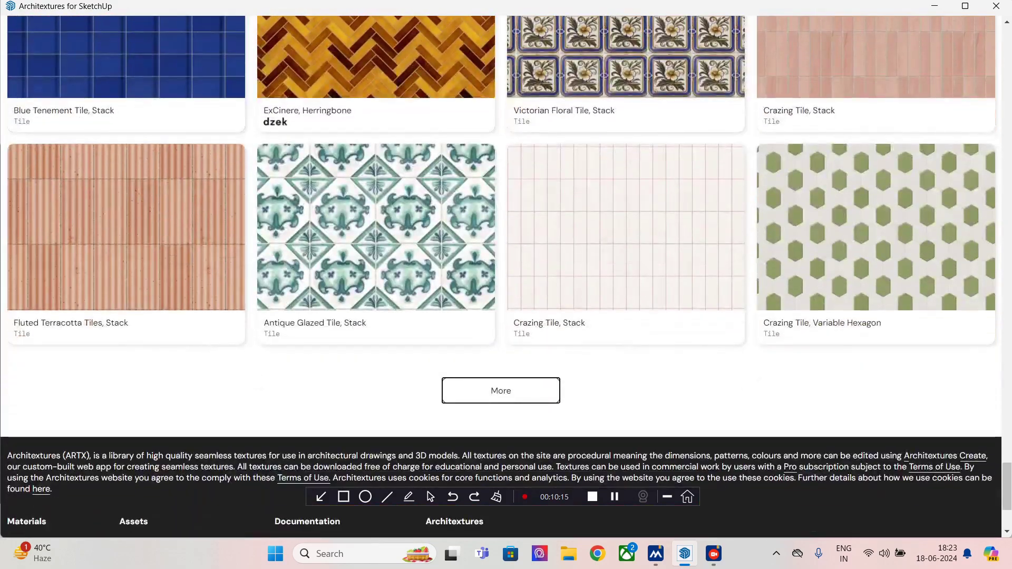
click(499, 390)
scroll(499, 391, down, 3)
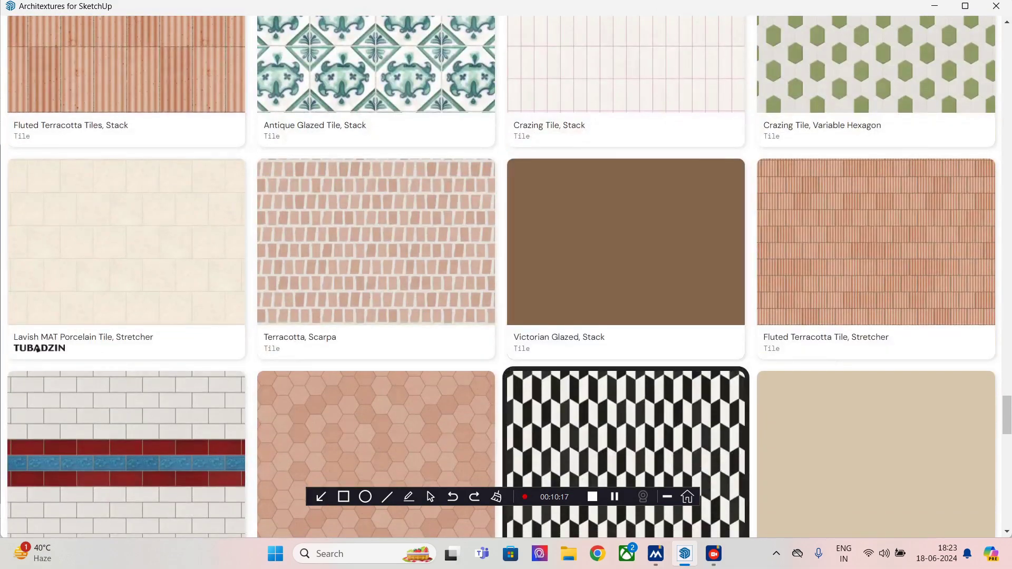
Step: Import the Tubadzin "Lavish MAT Porcelain Tile, Stretcher" texture into the model and minimize the library
click(37, 348)
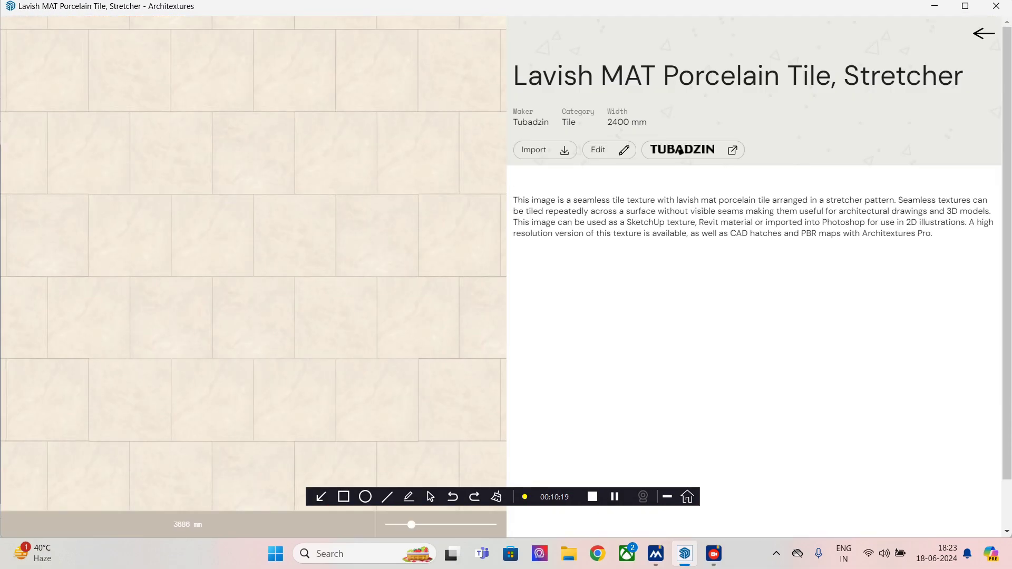
click(545, 150)
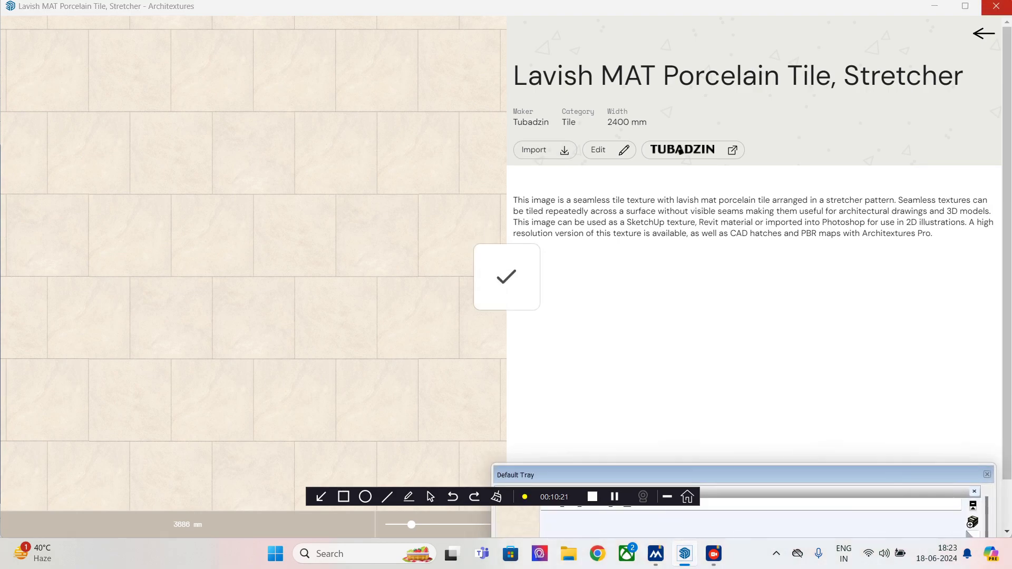
click(934, 6)
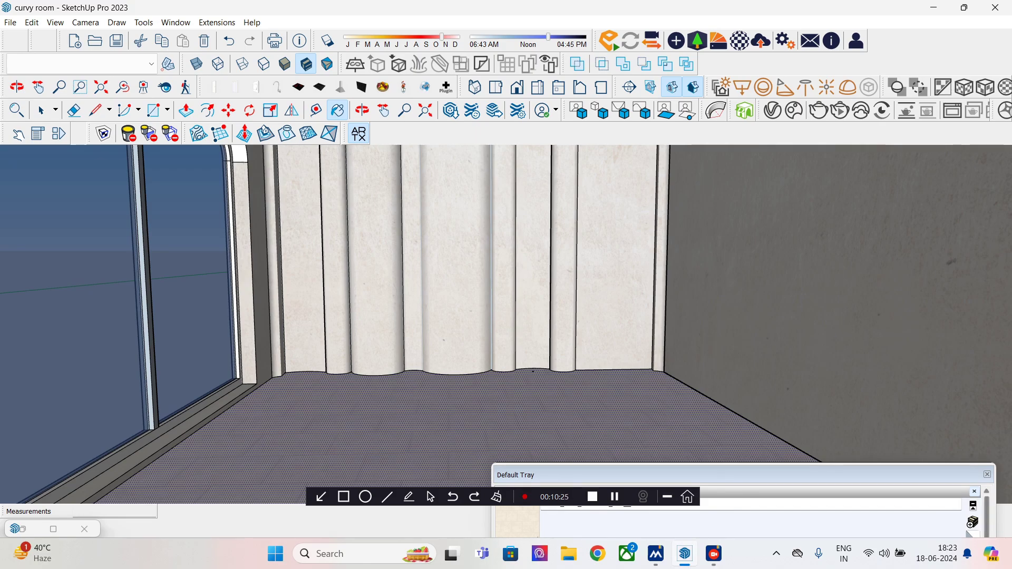
Step: Examine the imported Lavish_MAT_Porcelain_Tile__Stretcher material in the V-Ray Asset Editor and clear the windows covering the room
click(988, 475)
middle_drag(533, 316, 533, 351)
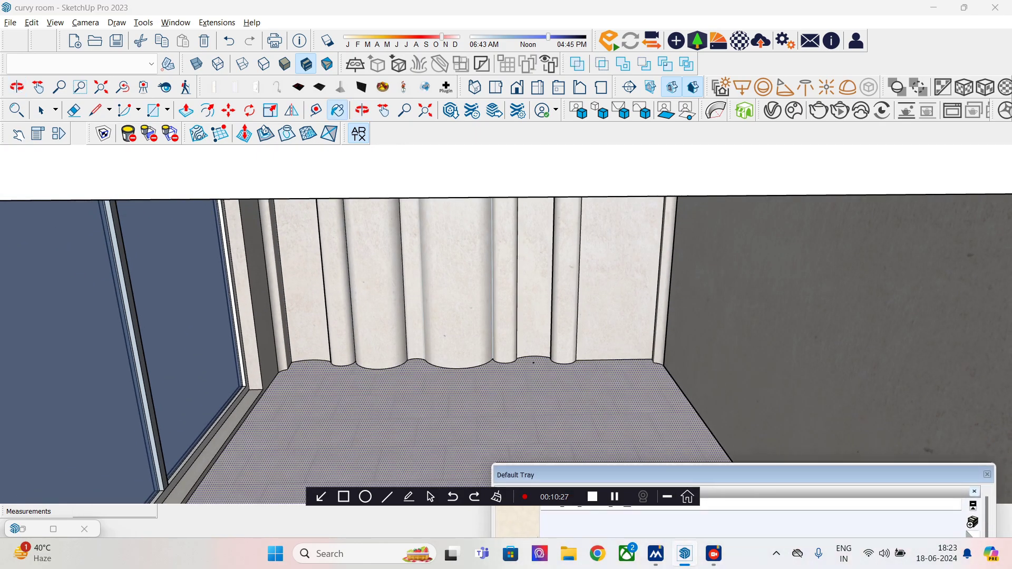
click(988, 475)
middle_drag(790, 390, 793, 358)
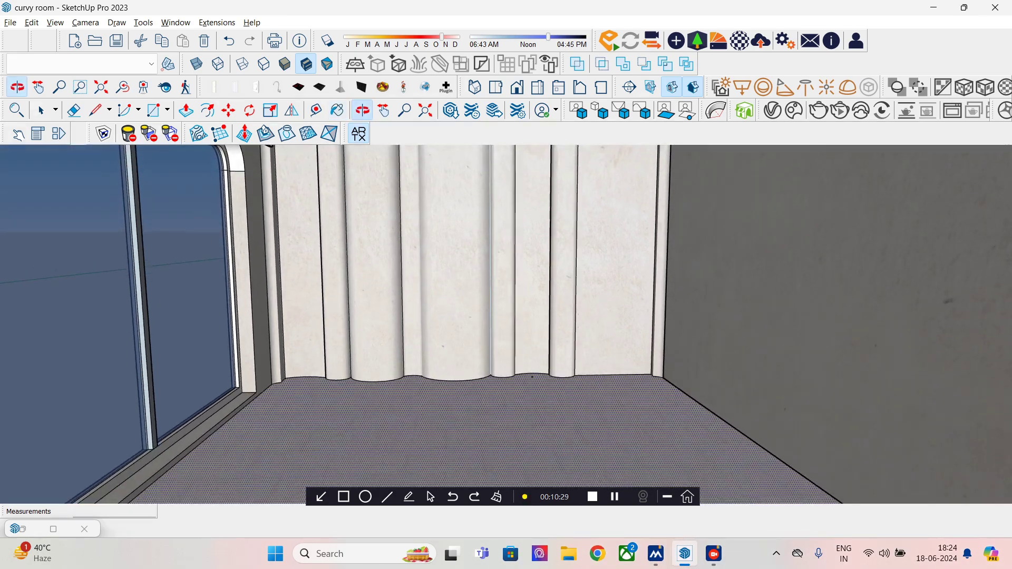
click(773, 111)
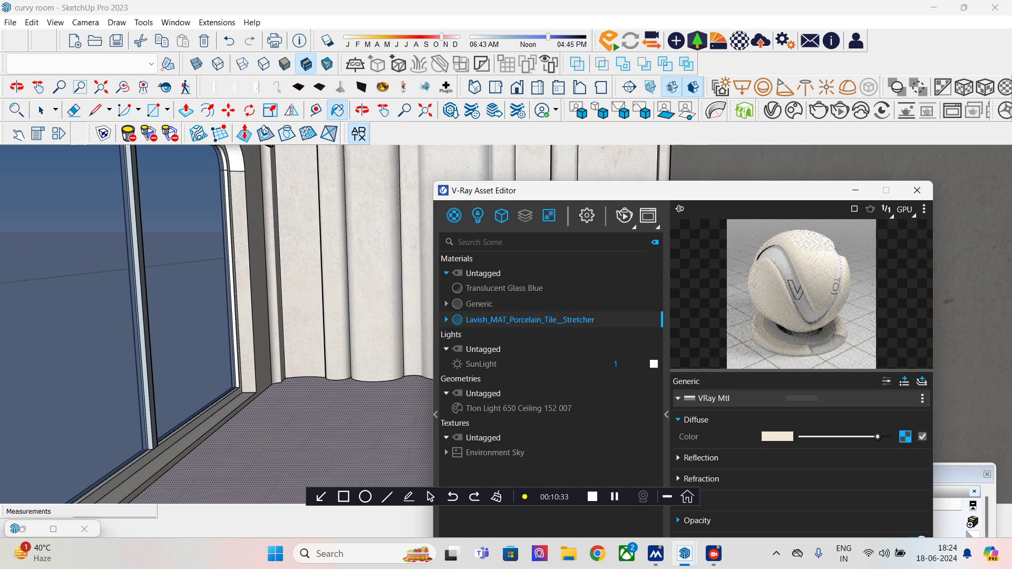
drag(680, 191, 645, 69)
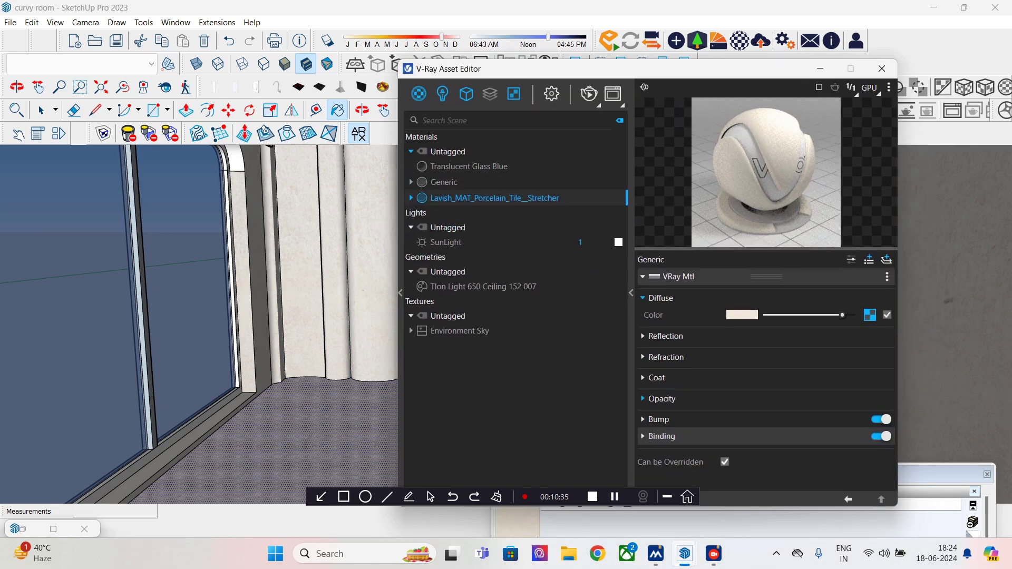
click(881, 68)
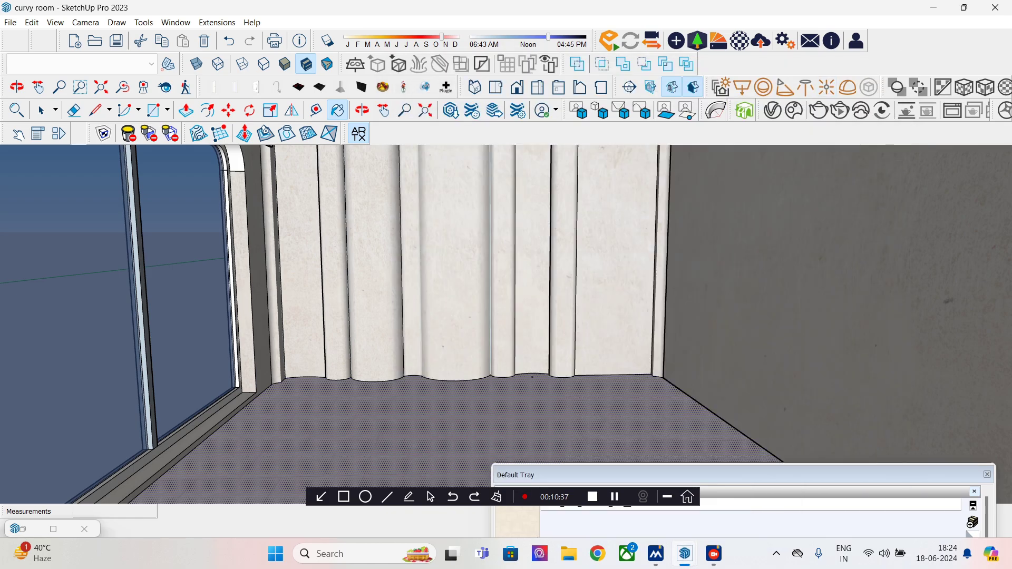
click(987, 474)
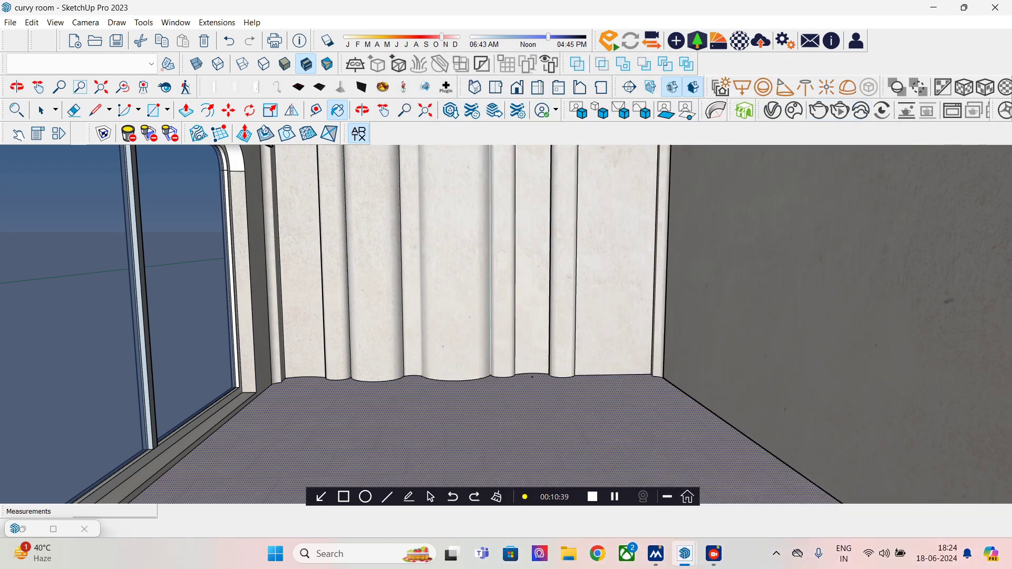
Step: Make the "back wall" tag visible and close the tray
scroll(253, 232, up, 2)
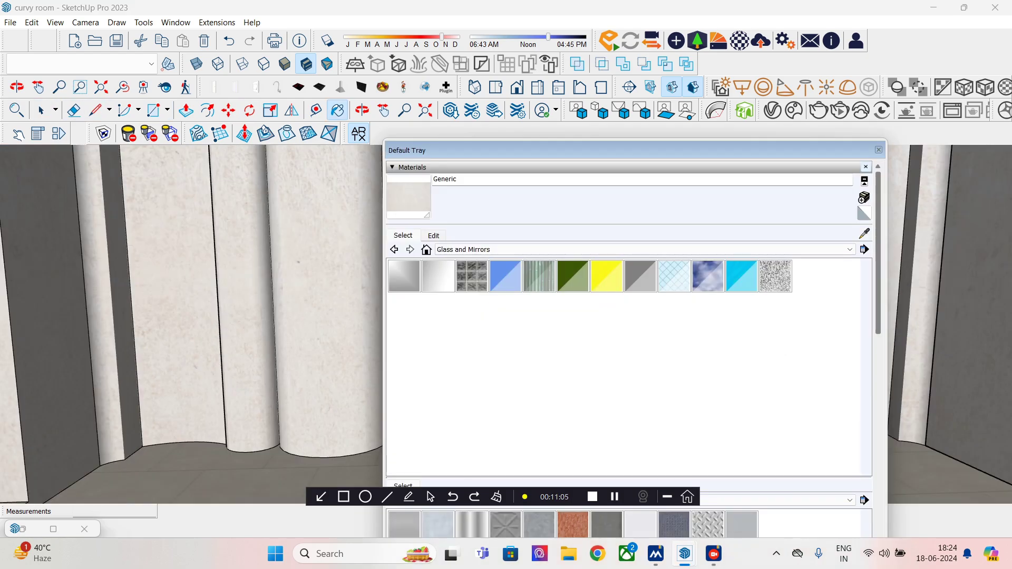
scroll(627, 343, down, 10)
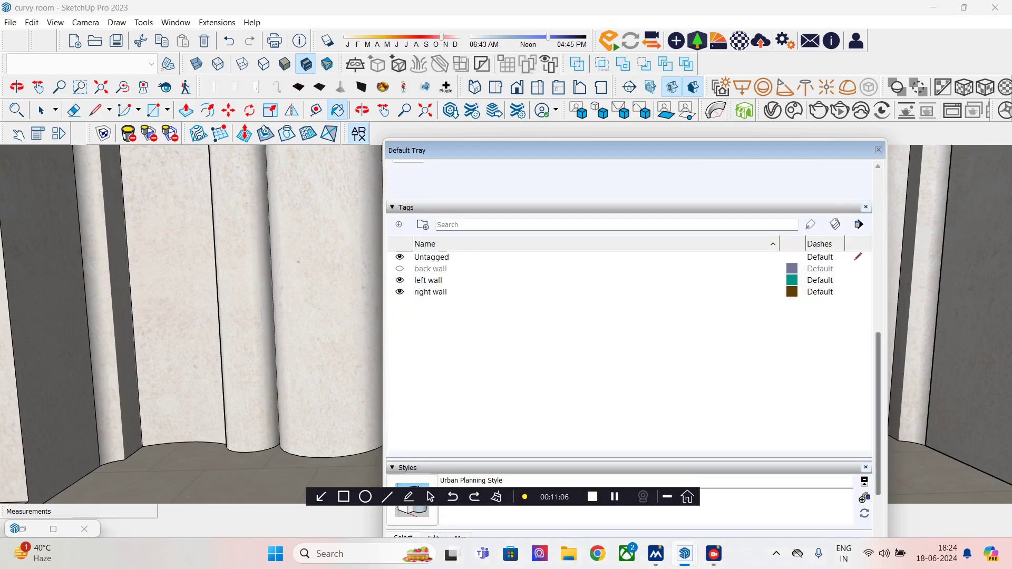
click(399, 269)
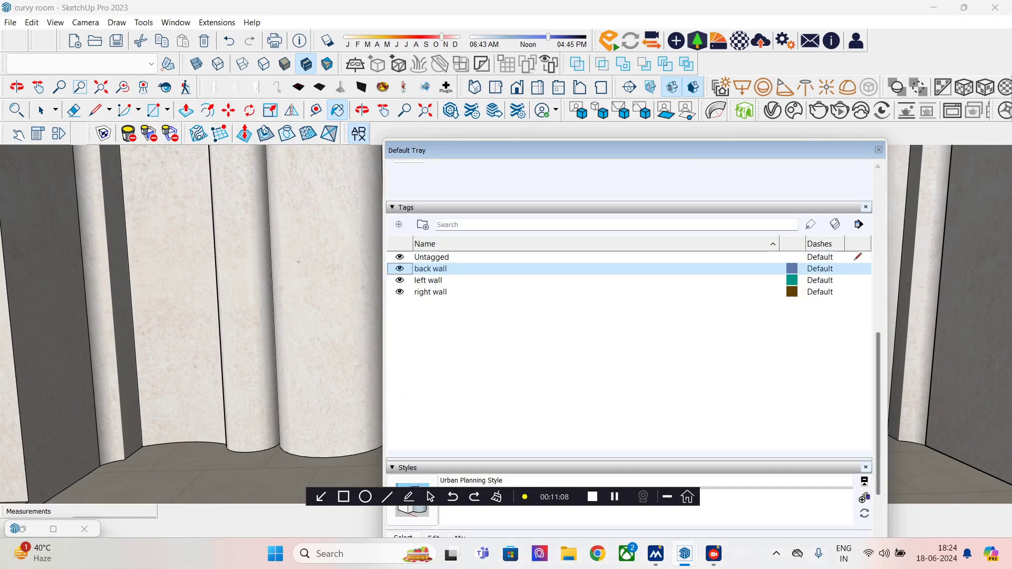
click(878, 150)
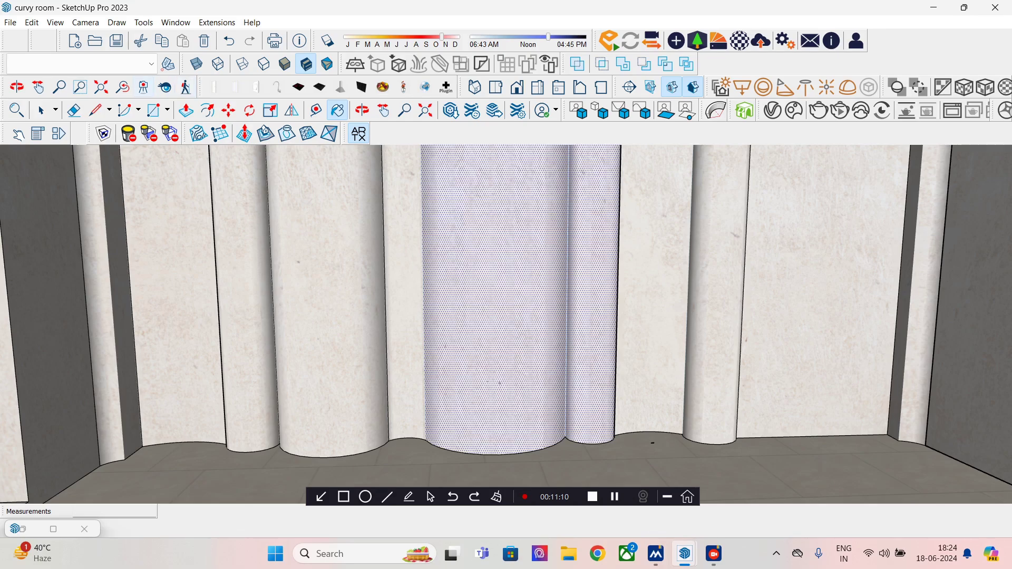
Step: Position the camera at eye height inside the room and frame the curved wall between the window and the side wall
click(144, 87)
click(461, 459)
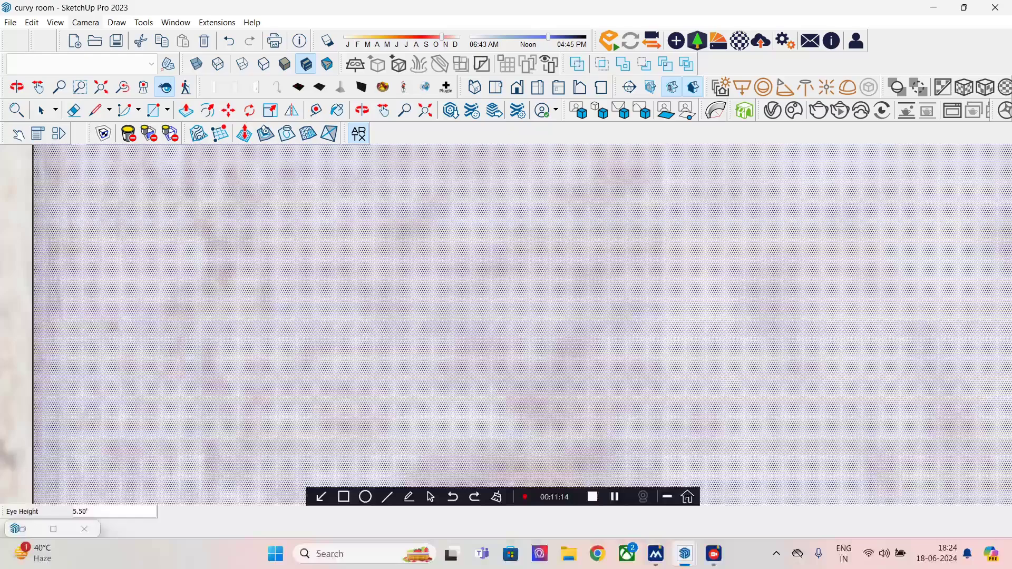
click(59, 87)
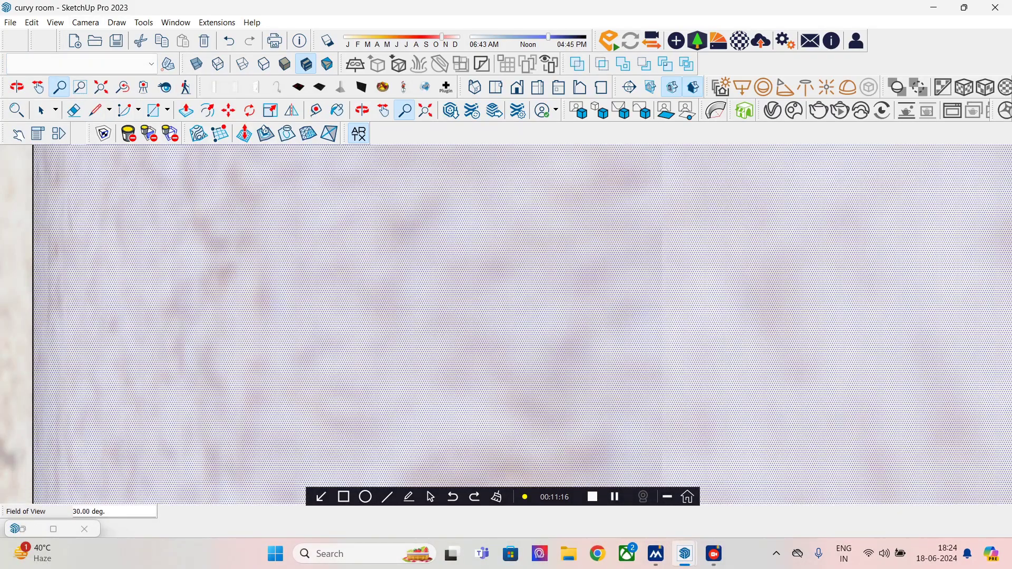
scroll(506, 324, down, 5)
scroll(506, 324, down, 5)
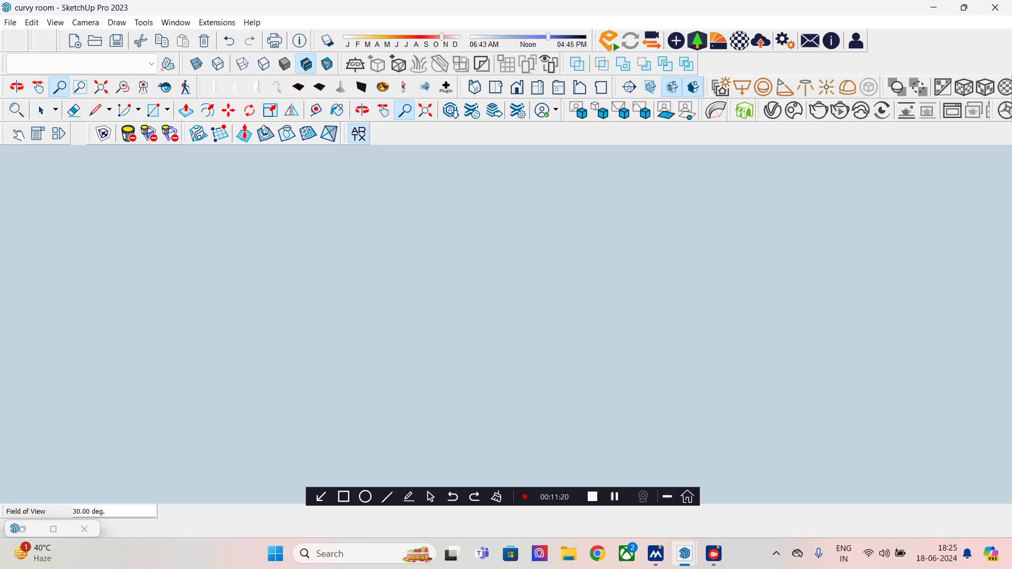
scroll(506, 324, up, 5)
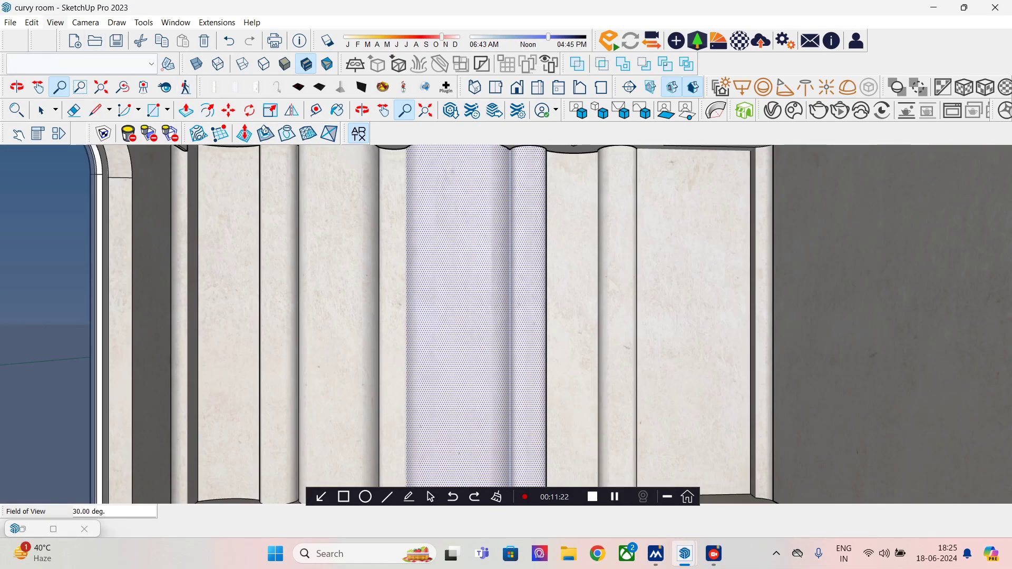
Step: Add a scene that stores the current camera view of the curved wall
click(54, 22)
mouse_move(81, 230)
click(181, 230)
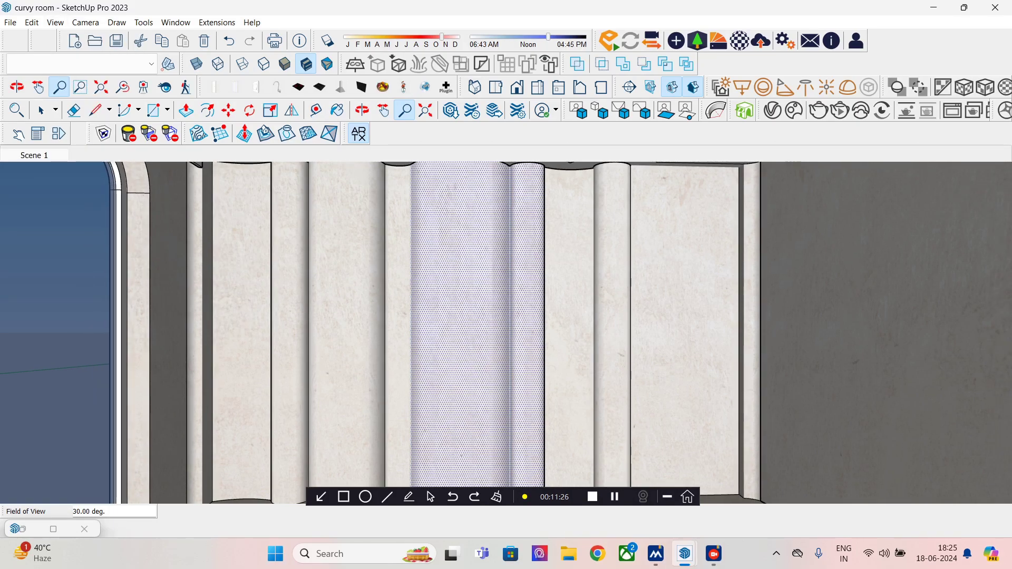
Step: Try fields of view of 50 and 45 degrees, and set the camera's field of view to 40 degrees
text(50)
key(Return)
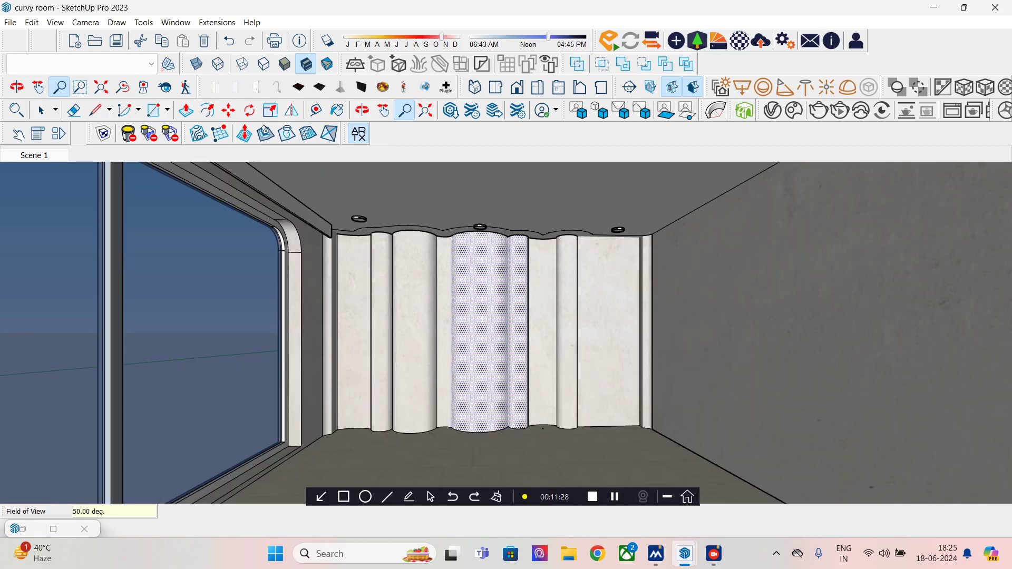
text(45)
key(Return)
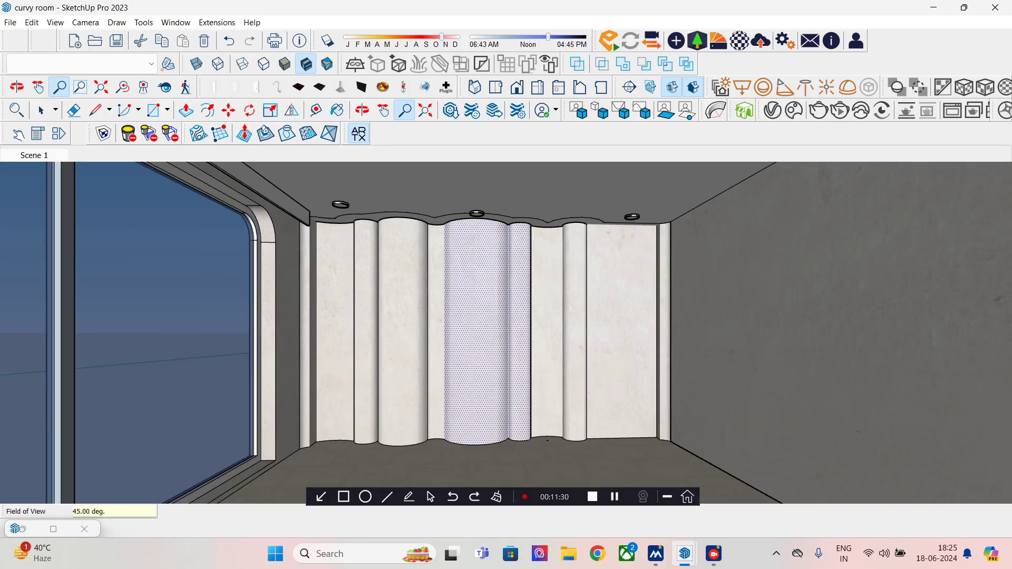
text(40)
key(Return)
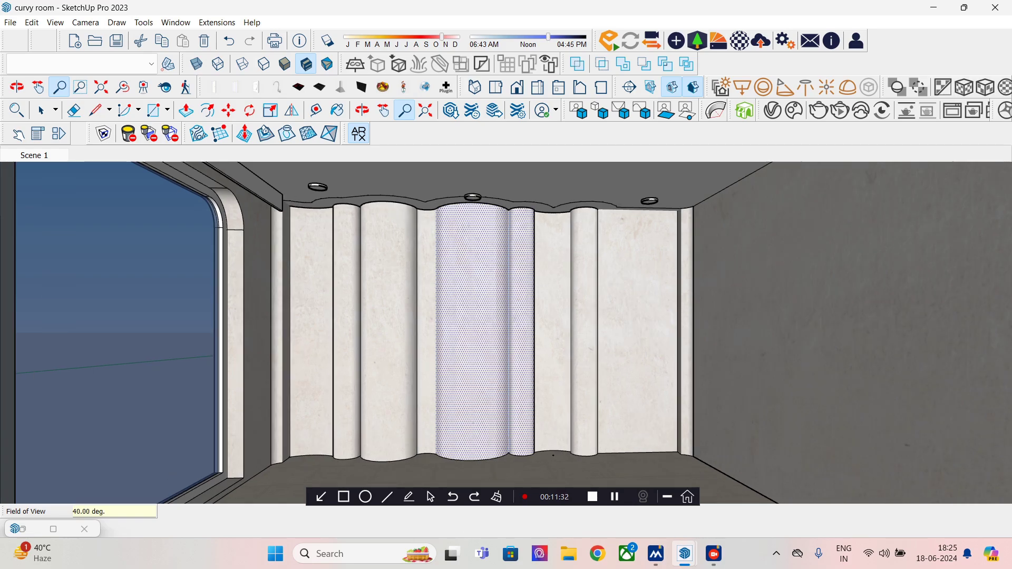
Step: Try a field of view of 50 degrees, set it to 45 degrees, and update Scene 1 with the resulting view
middle_drag(490, 316, 508, 382)
key(space)
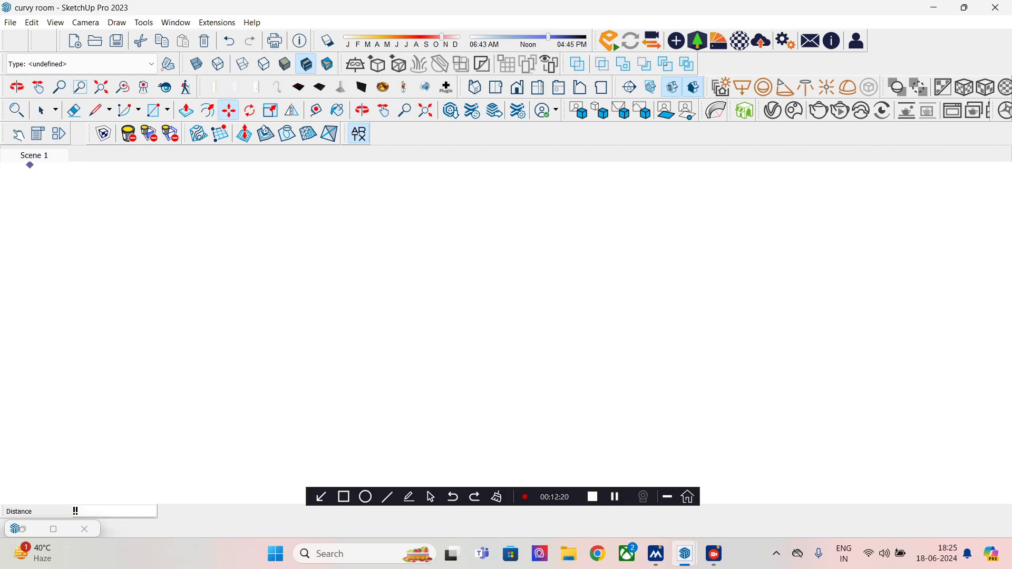
scroll(467, 332, up, 5)
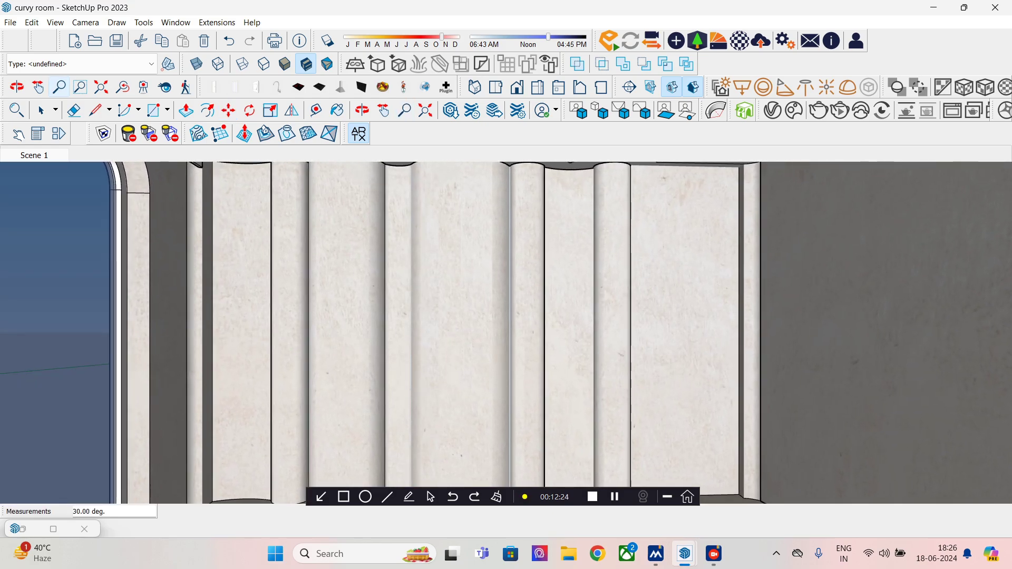
text(50)
key(Return)
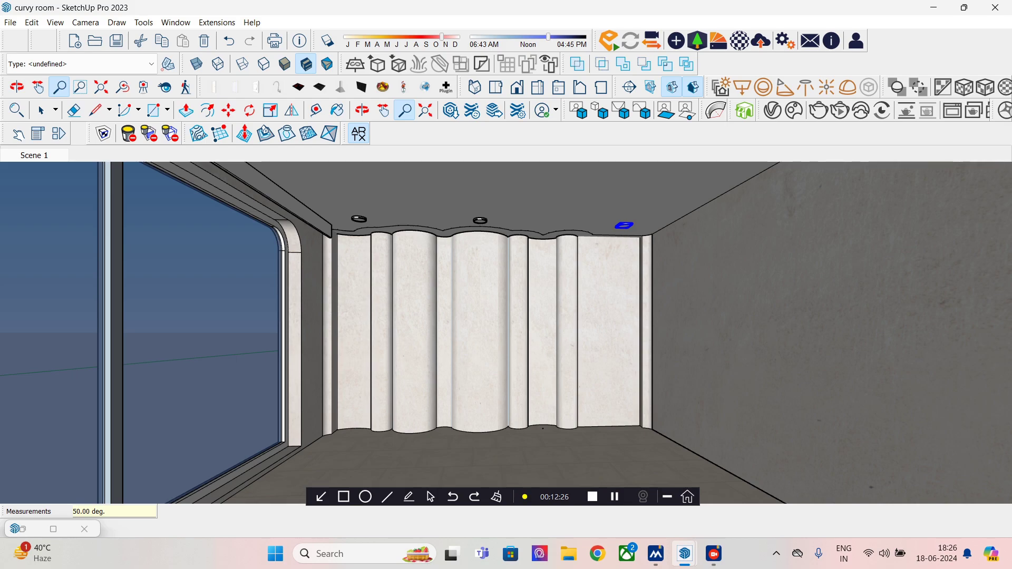
text(45)
key(Return)
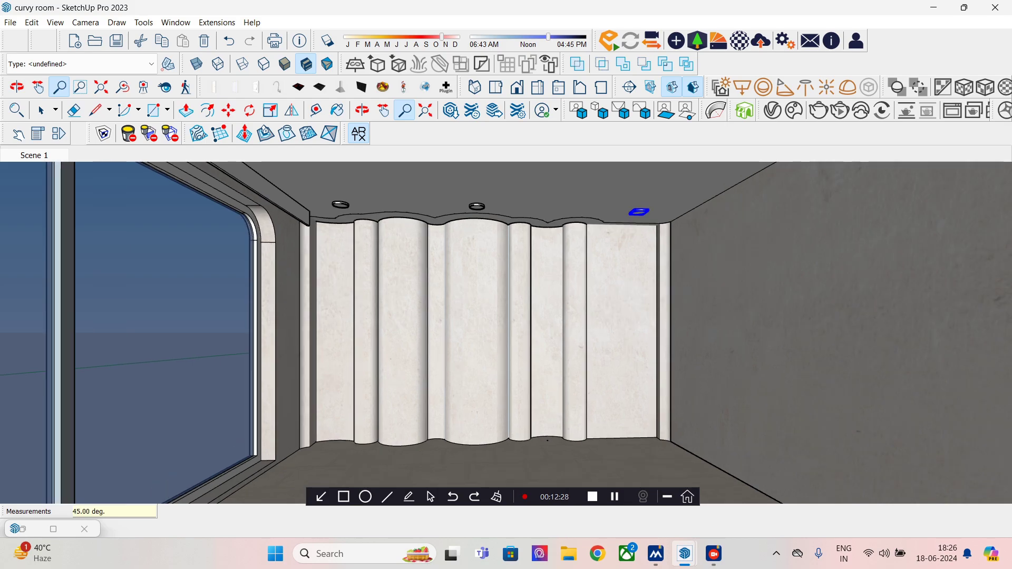
right_click(47, 156)
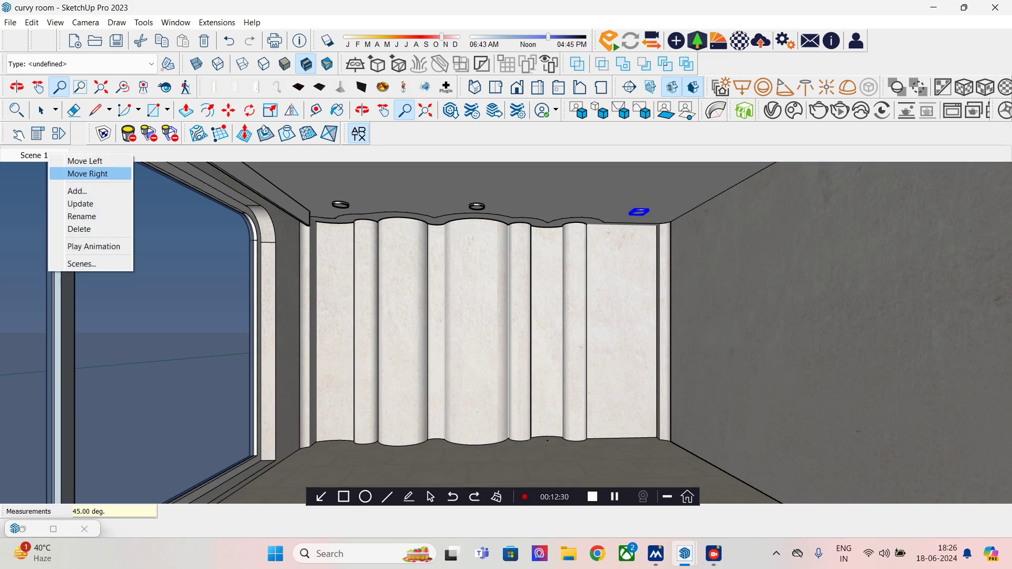
click(84, 203)
key(b)
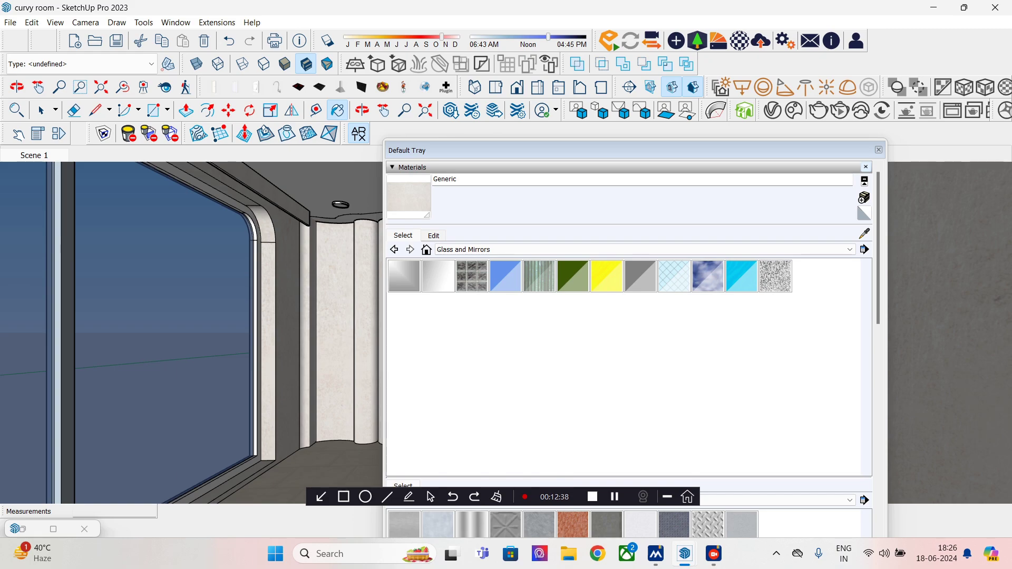
click(878, 150)
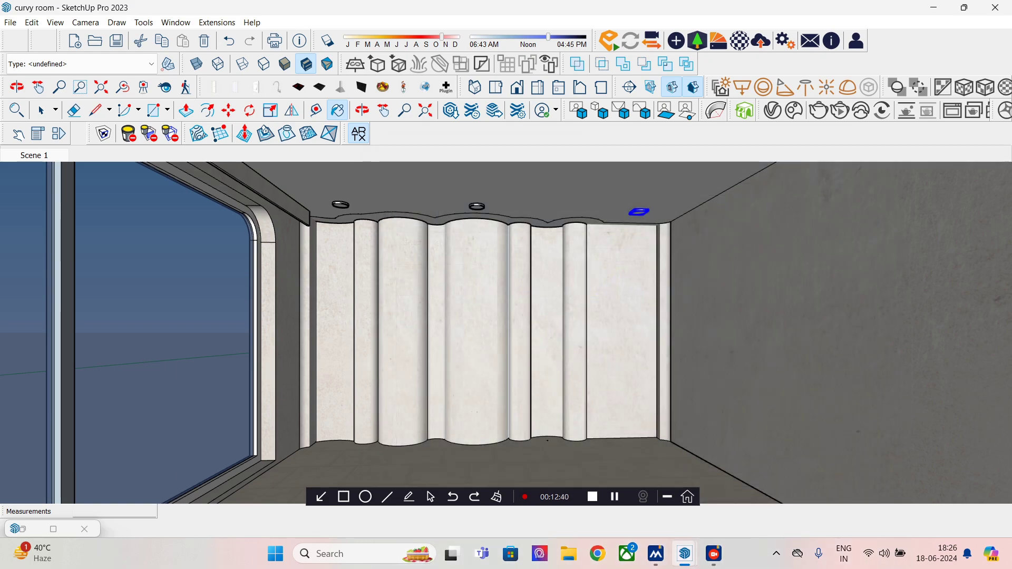
key(space)
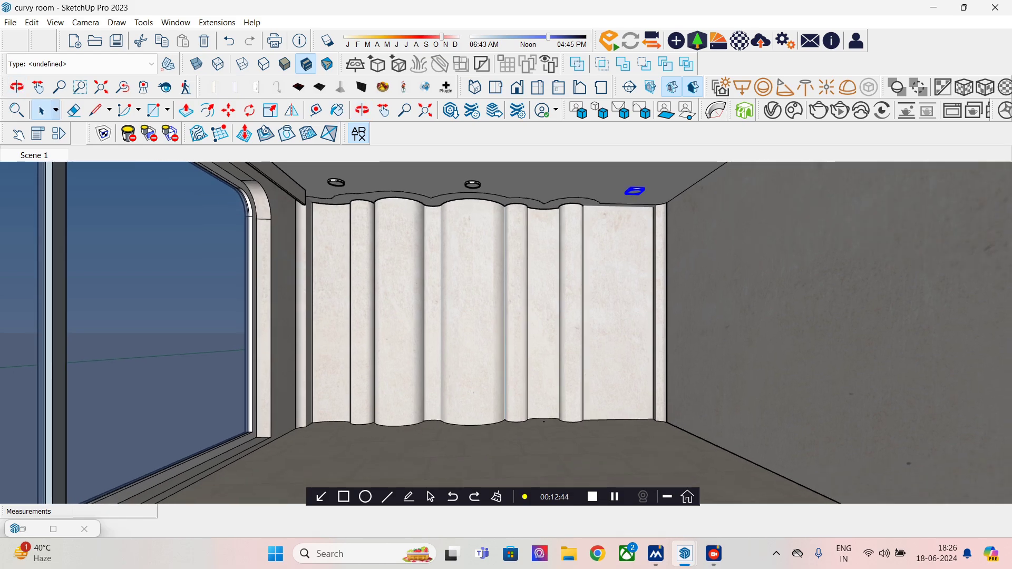
middle_drag(506, 321, 506, 333)
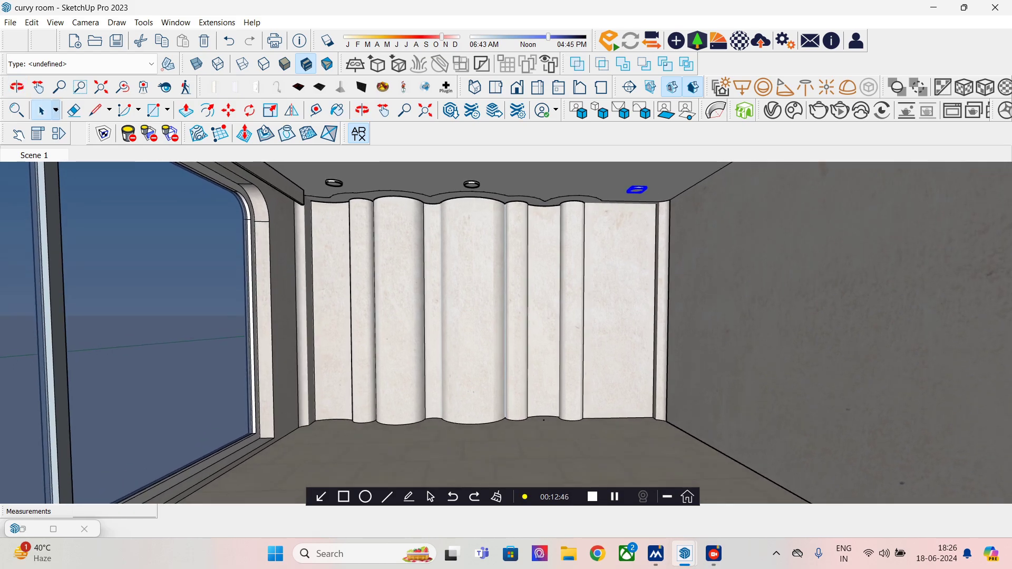
click(840, 110)
click(794, 110)
click(996, 7)
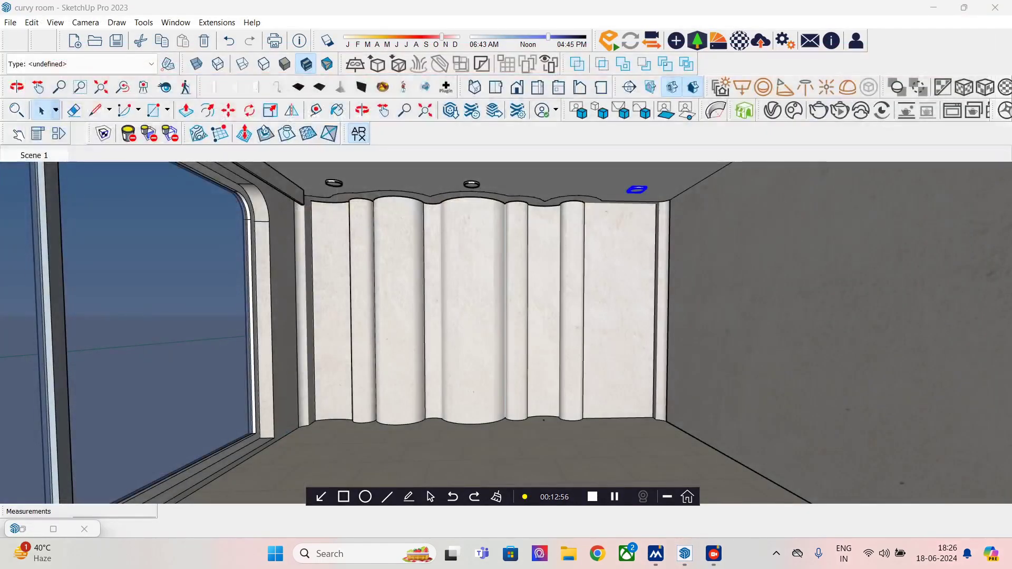
Step: Turn off the material override for the Tlon Light 650 ceiling light and set its intensity multiplier to 21.9
click(772, 110)
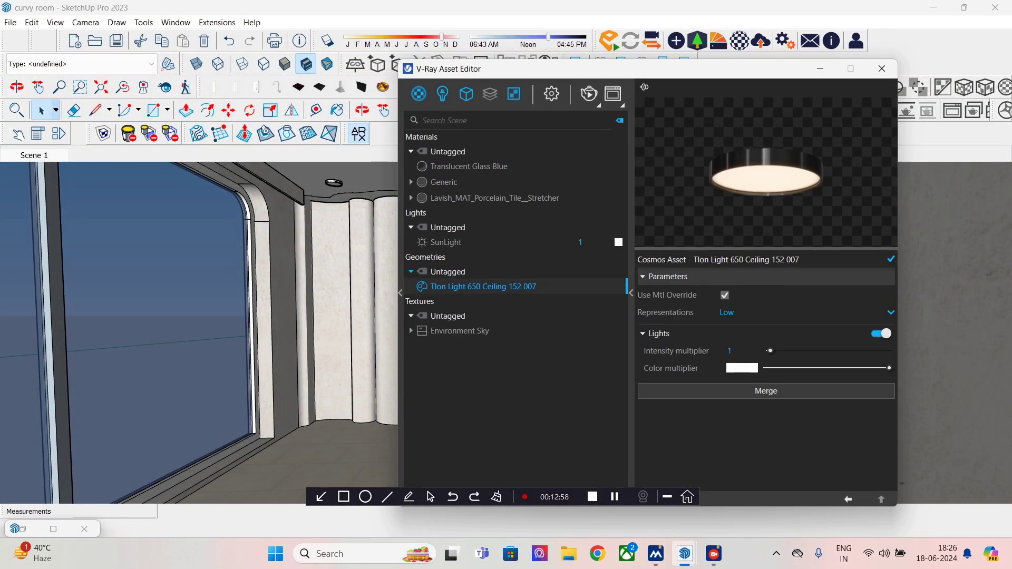
drag(589, 69, 685, 28)
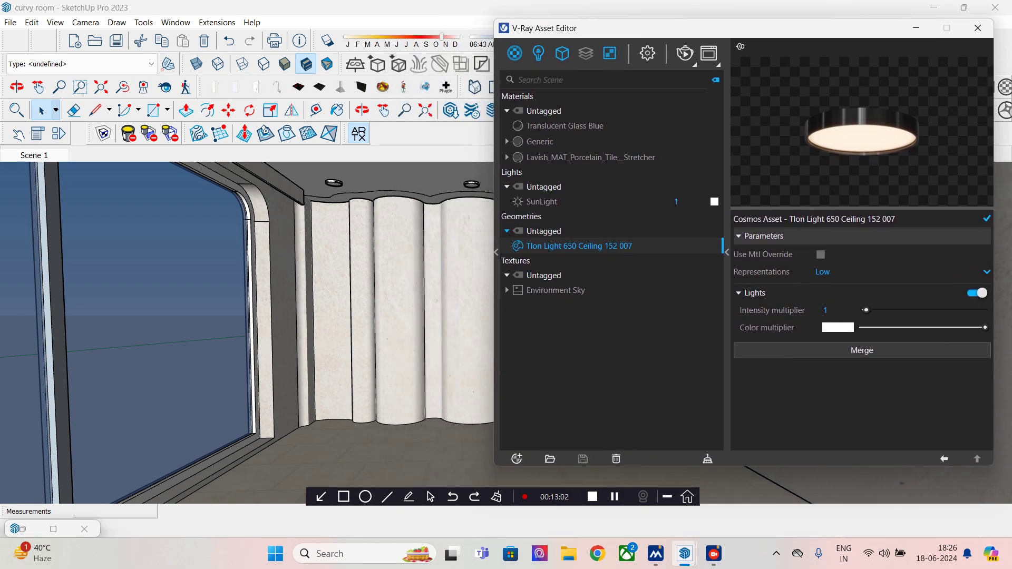
drag(866, 310, 891, 310)
Step: Add a Light Mix render element grouped by individual lights and minimize the asset editor
click(517, 459)
mouse_move(537, 442)
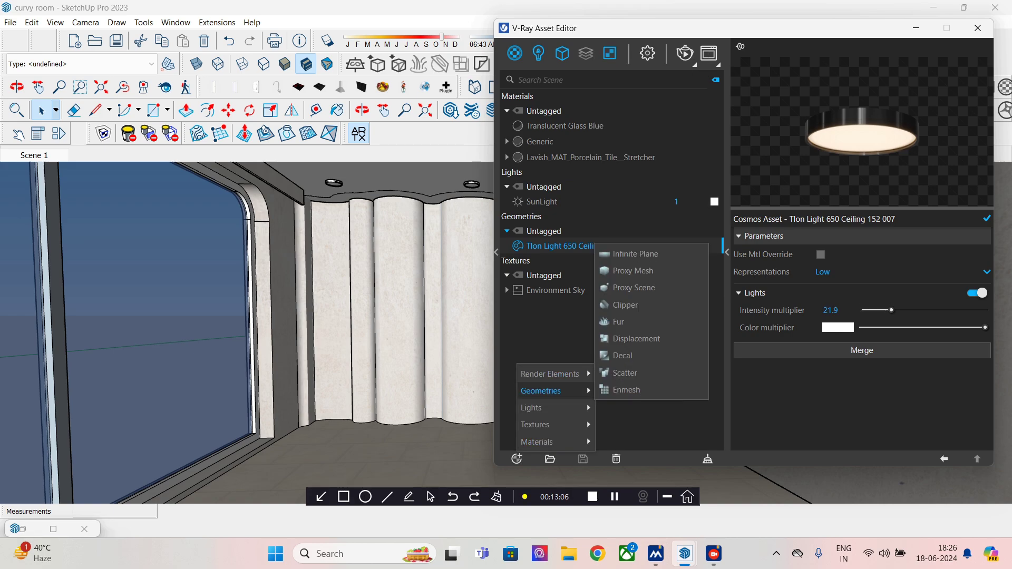
mouse_move(550, 374)
click(629, 250)
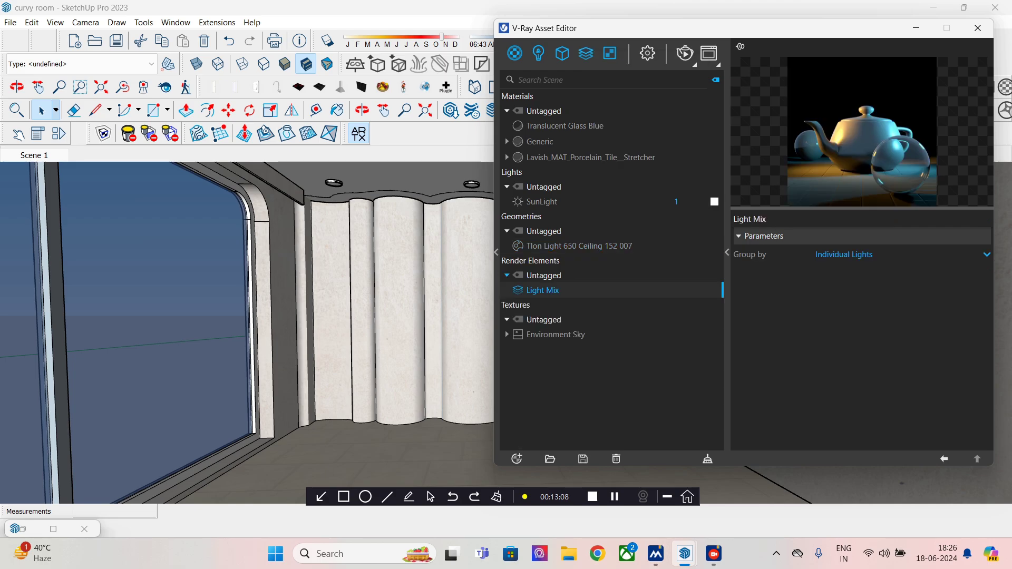
click(916, 28)
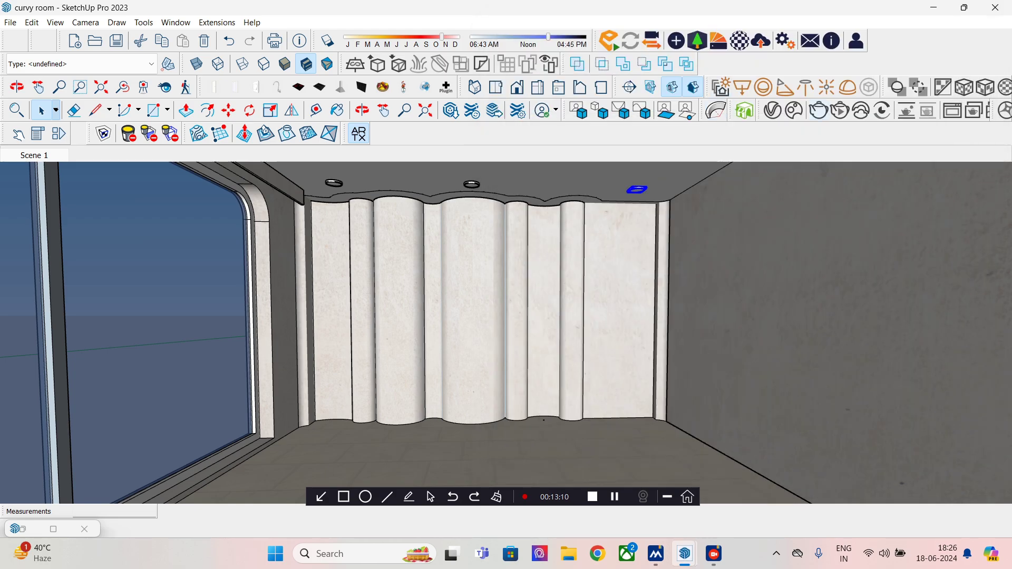
Step: Render the room view, set the LightMix SunLight to 1.290 and the first ceiling light to 0.754, and close the frame buffer
click(840, 110)
key(super+Up)
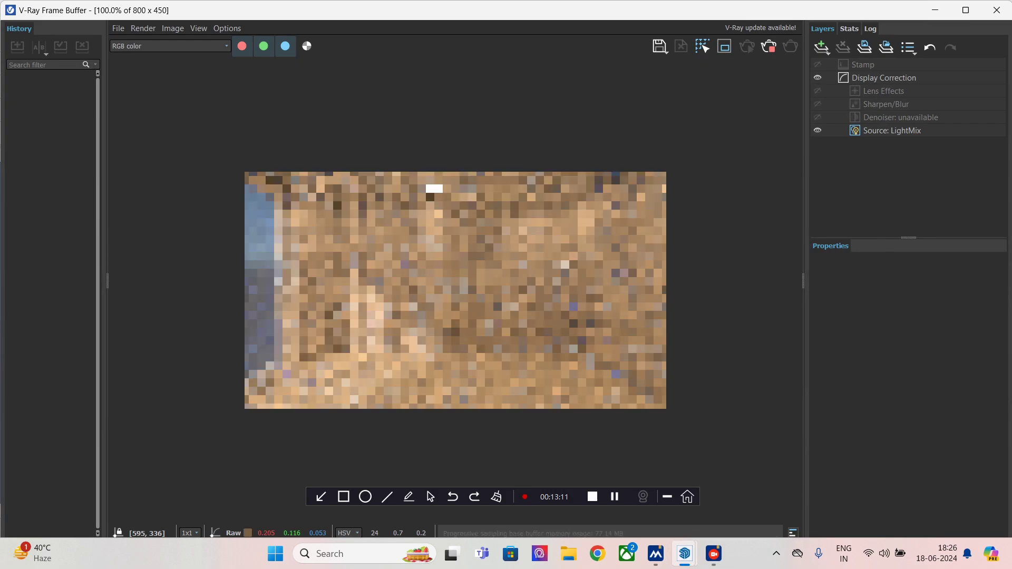
click(892, 130)
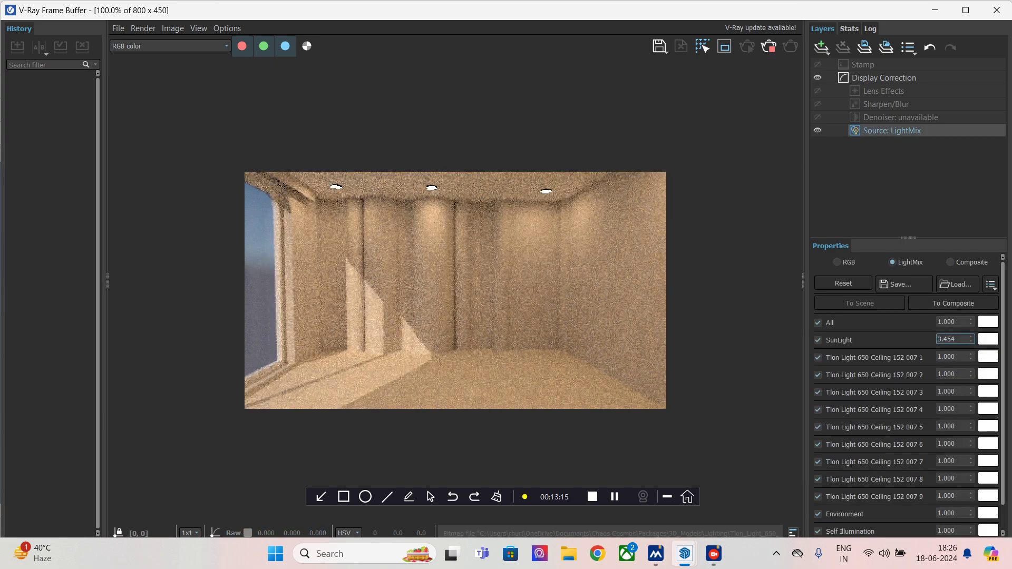
scroll(954, 338, up, 5)
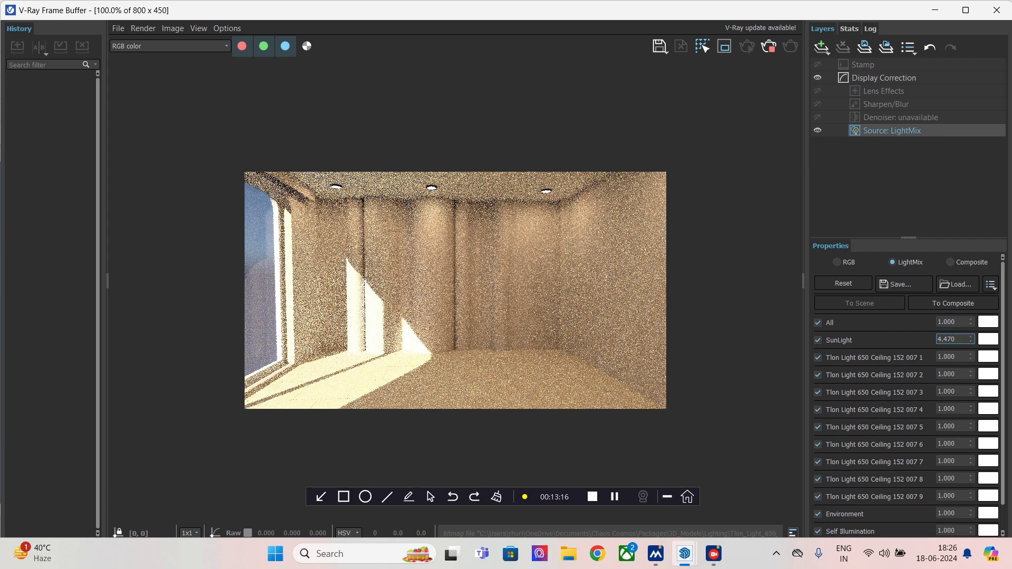
scroll(954, 339, down, 15)
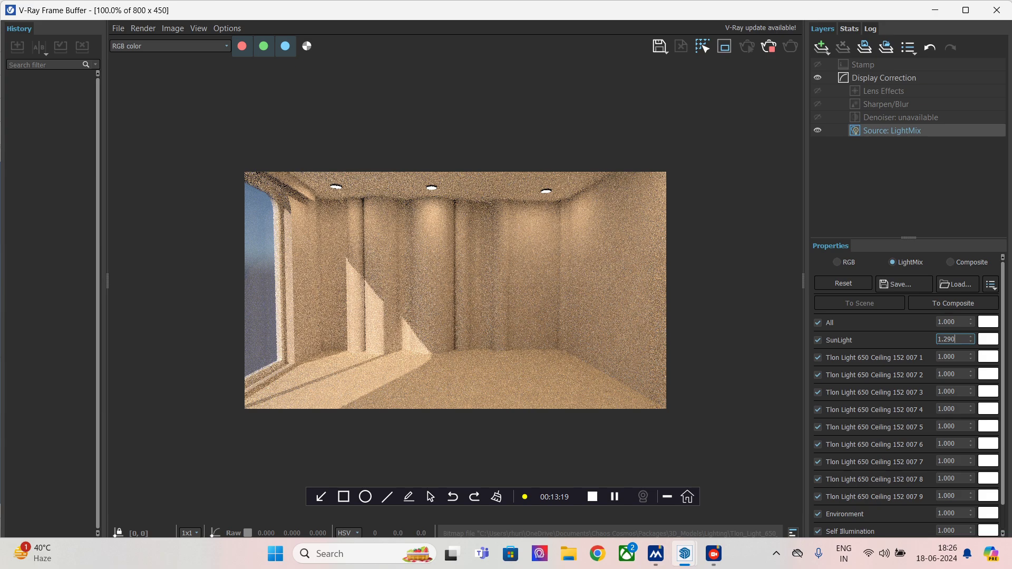
scroll(954, 357, down, 5)
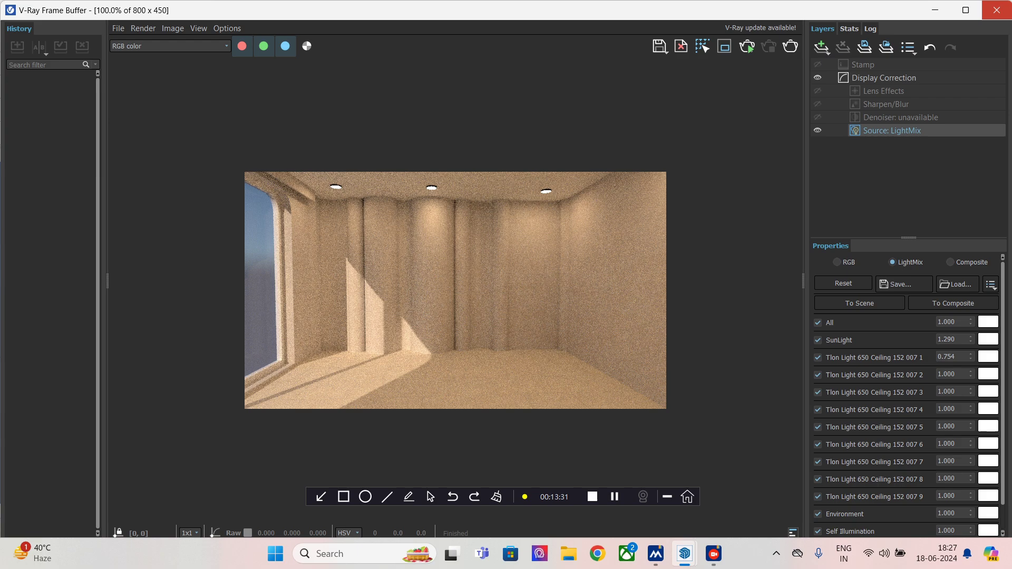
click(996, 10)
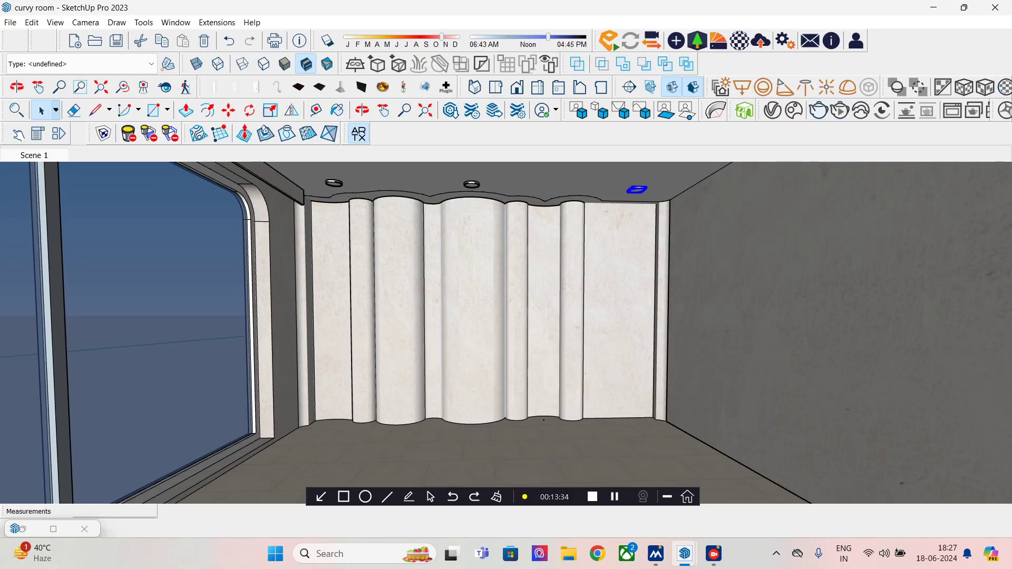
Step: Darken the color multiplier of the Tlon Light 650 ceiling light to light grey and render the view with V-Ray
click(772, 110)
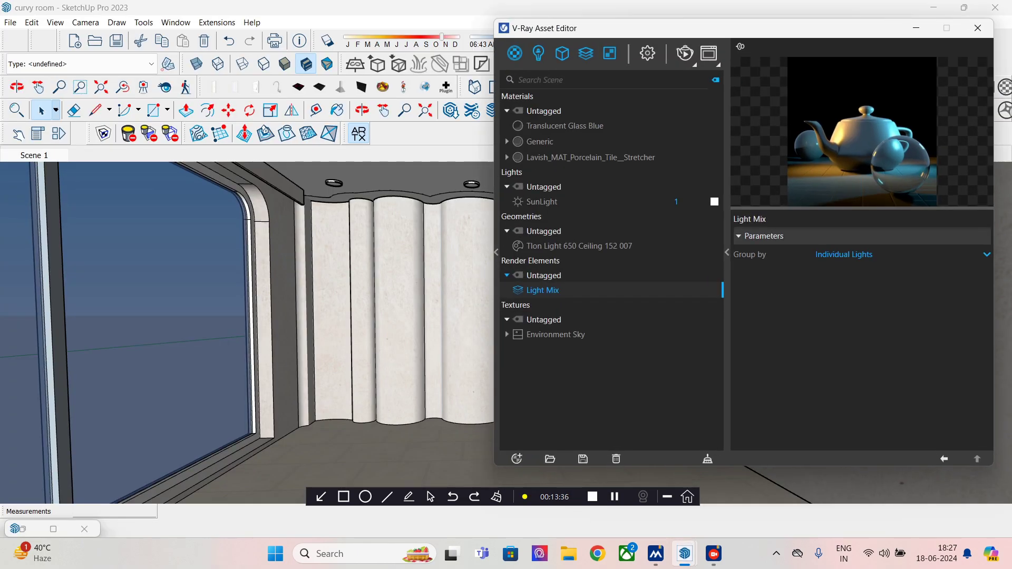
click(538, 53)
click(515, 53)
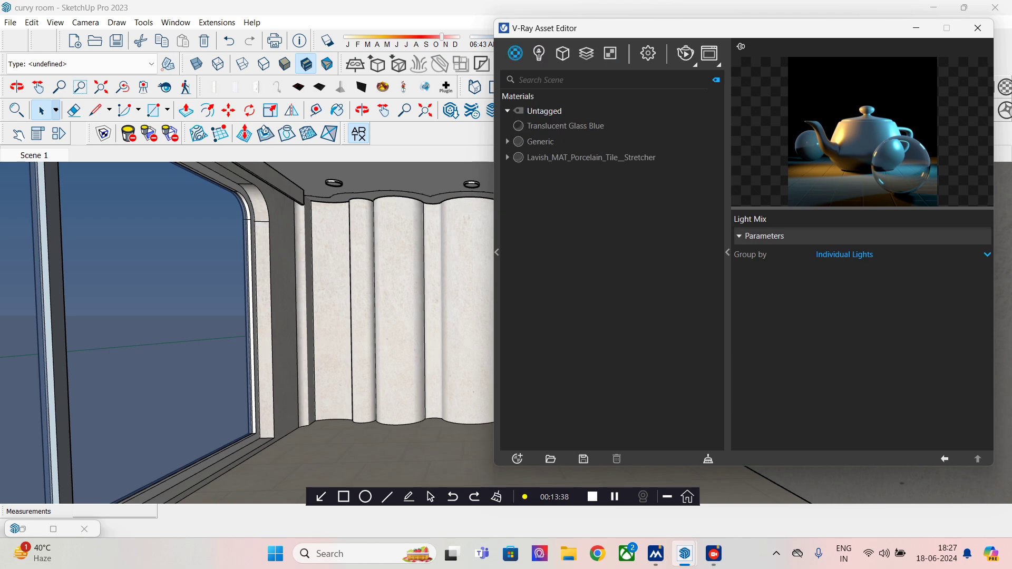
click(538, 53)
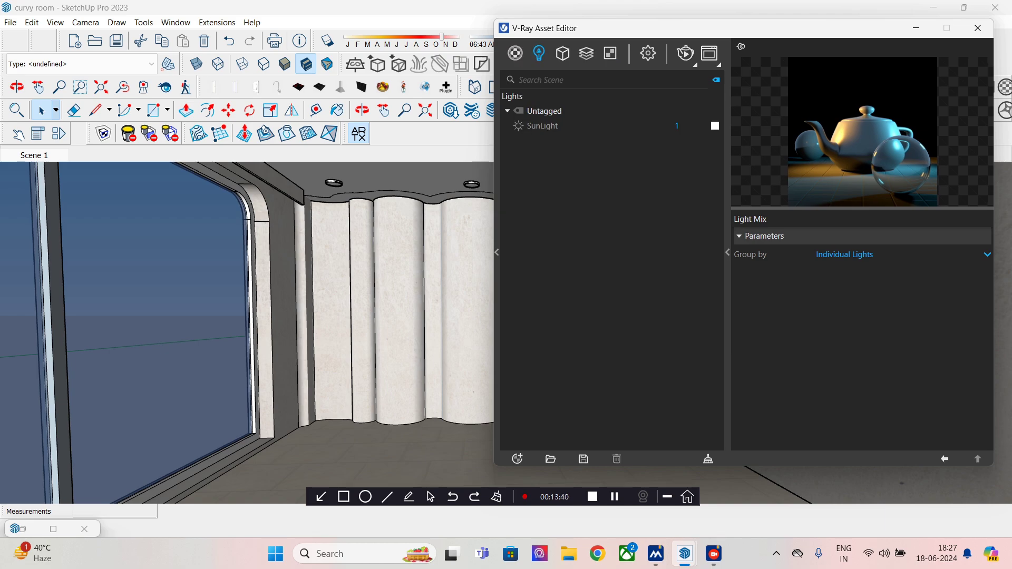
click(562, 53)
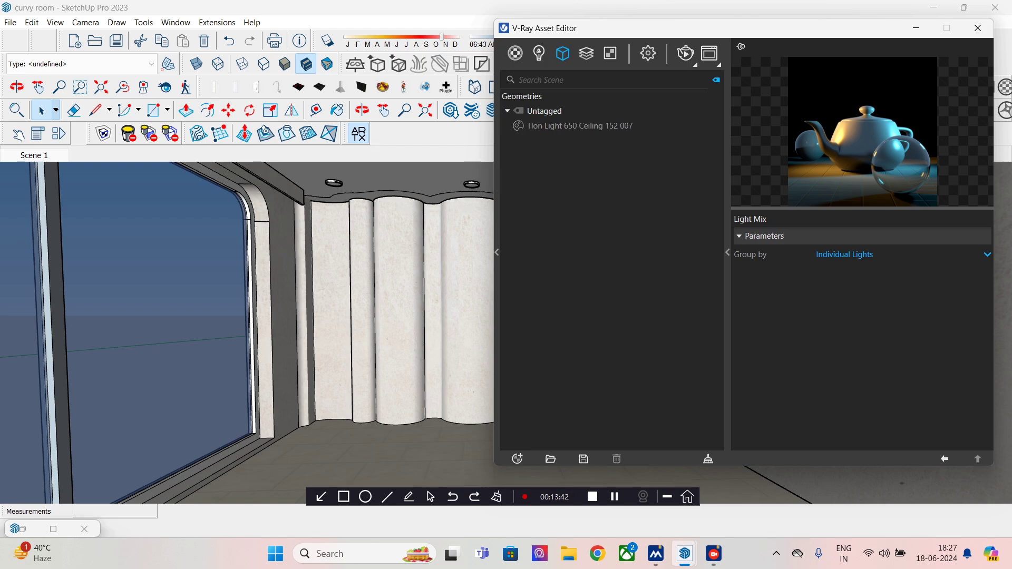
click(579, 126)
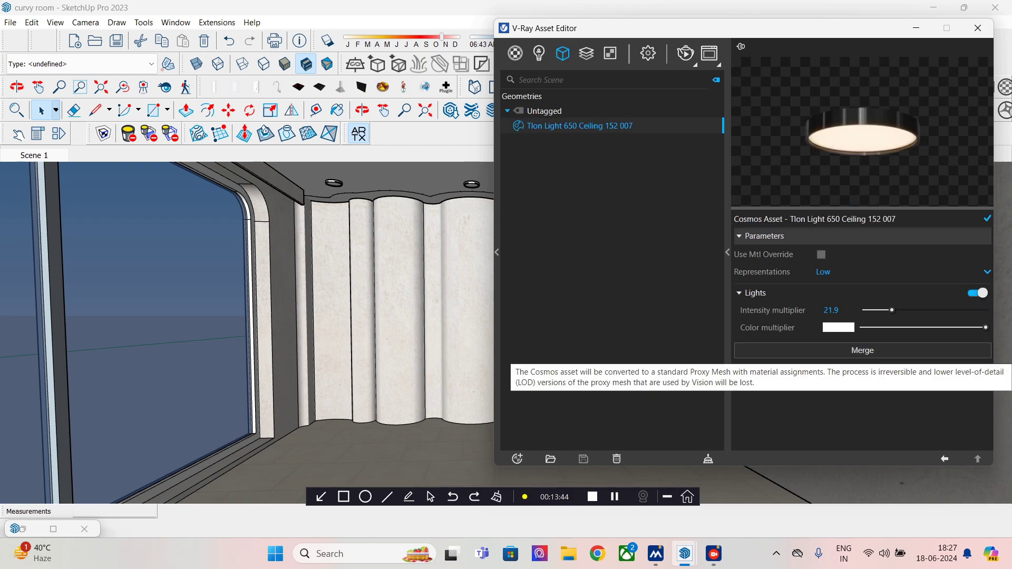
click(838, 327)
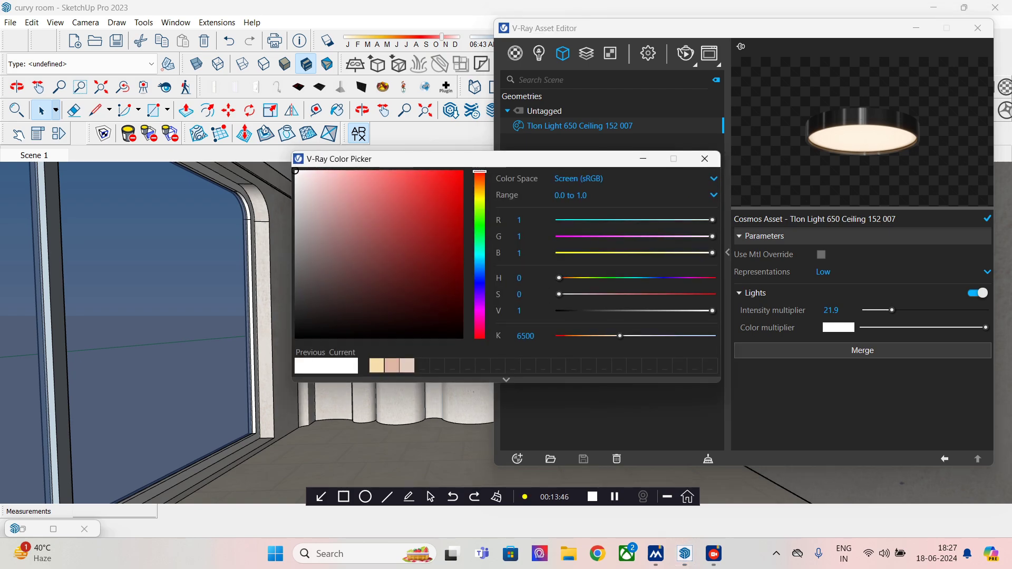
click(342, 366)
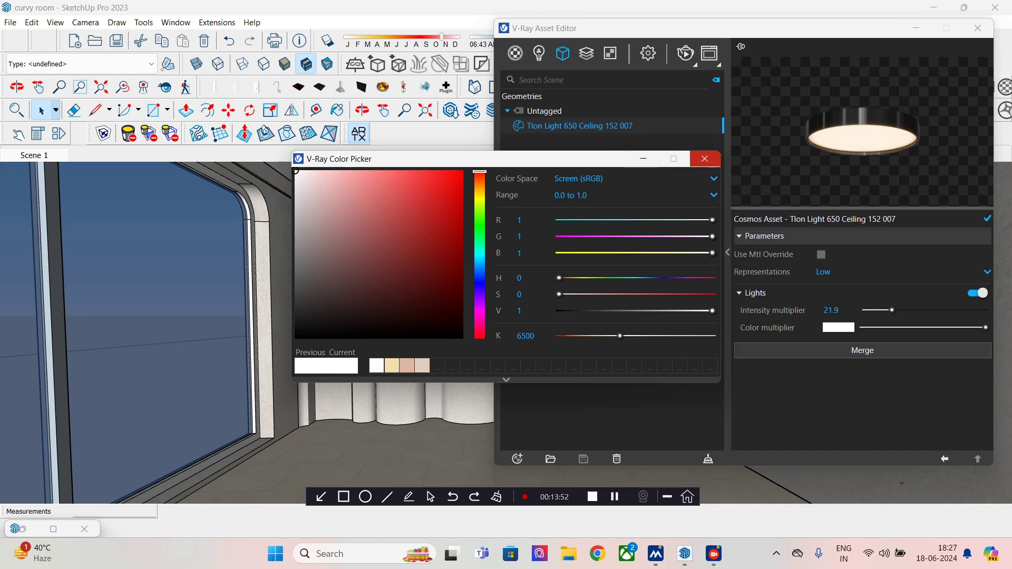
click(704, 159)
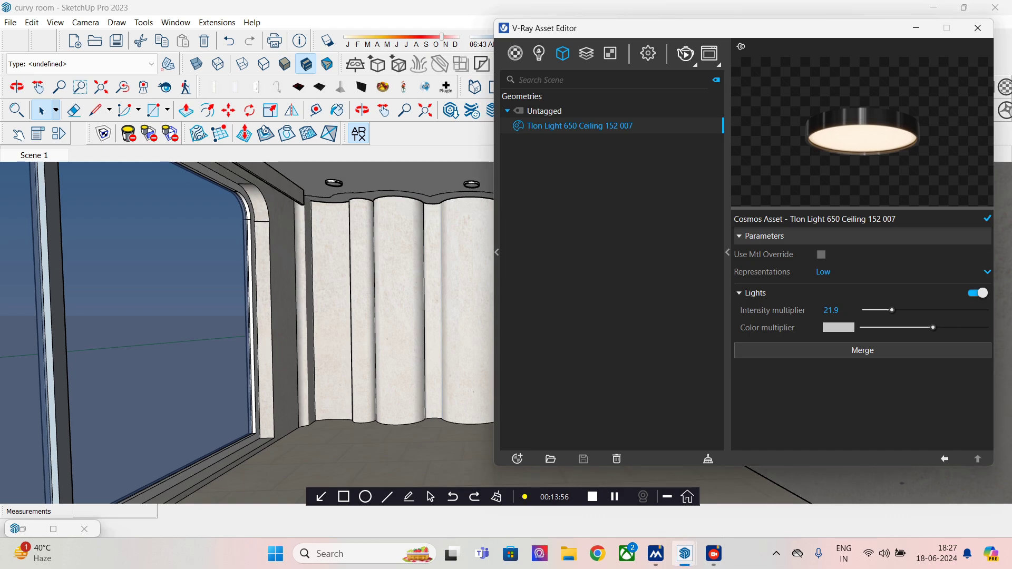
click(685, 53)
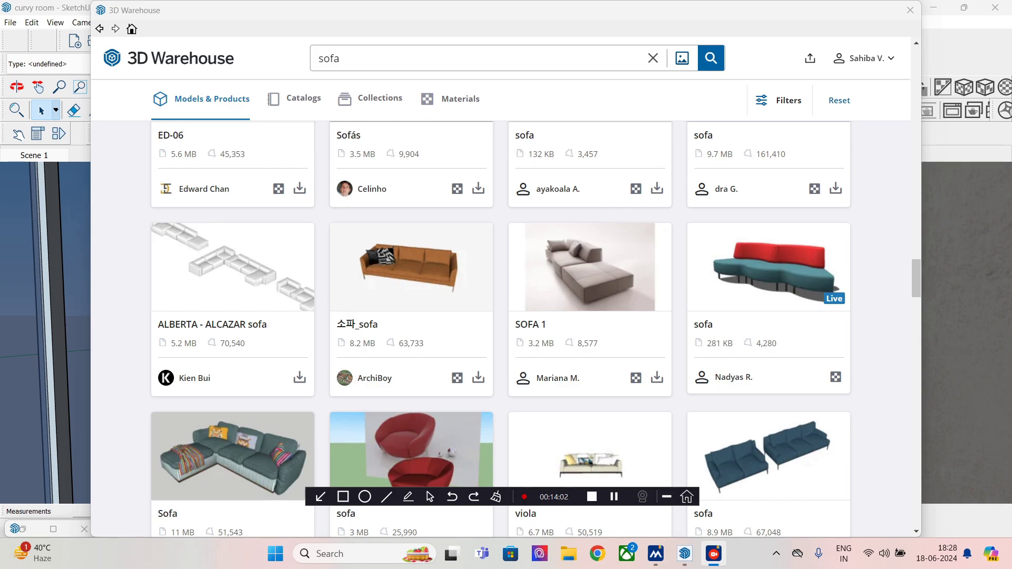
Step: Look through the 3D Warehouse sofa results, loading more models, for a curved sofa that suits the room
scroll(506, 327, down, 5)
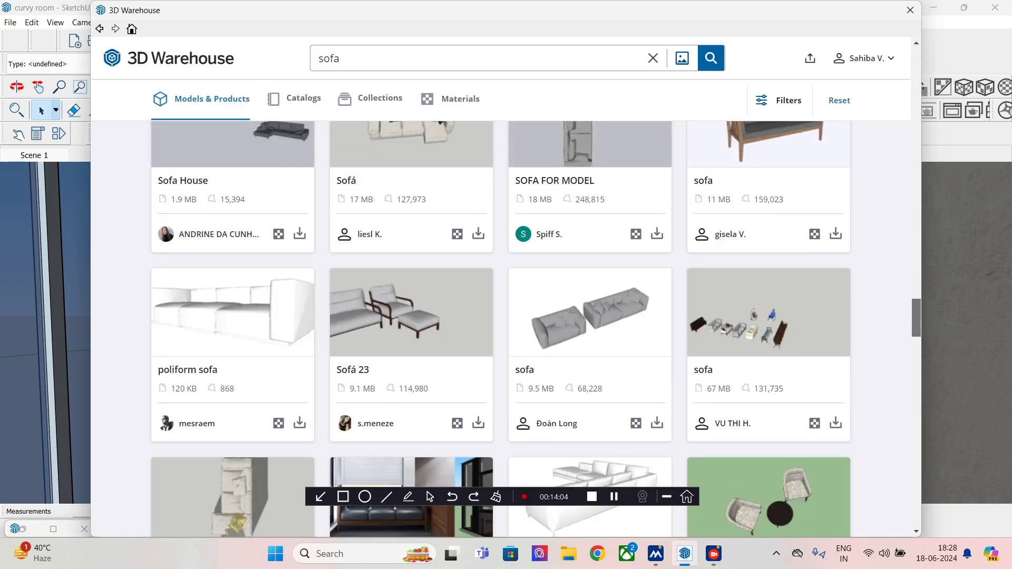
scroll(506, 327, down, 7)
scroll(506, 327, up, 4)
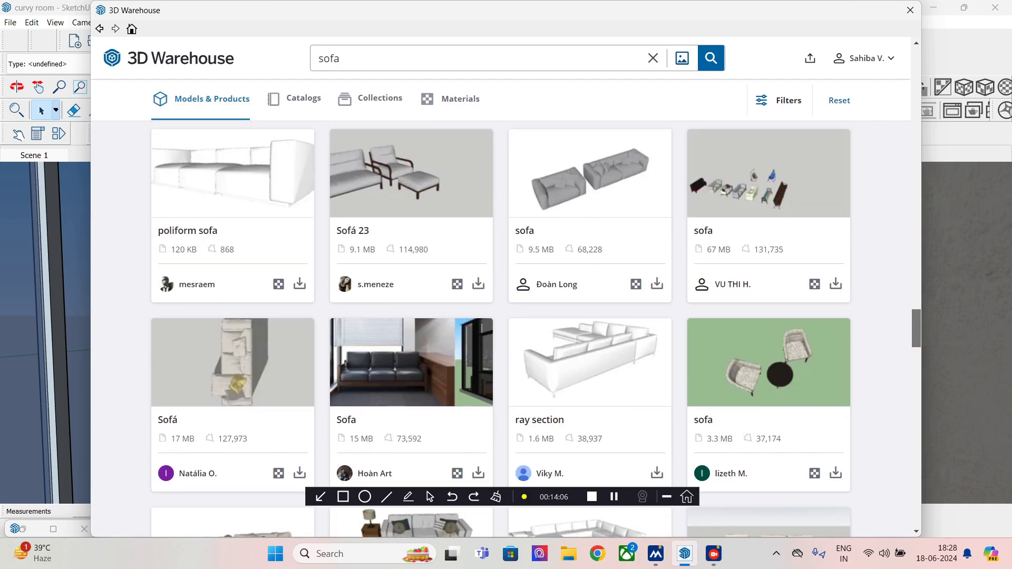
scroll(506, 327, down, 10)
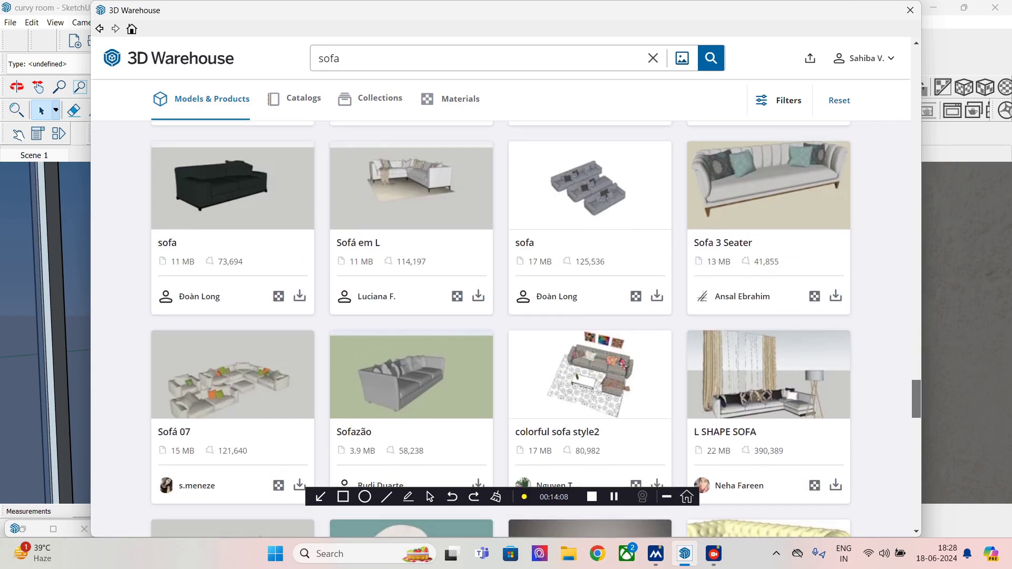
scroll(506, 327, up, 1)
scroll(506, 327, down, 14)
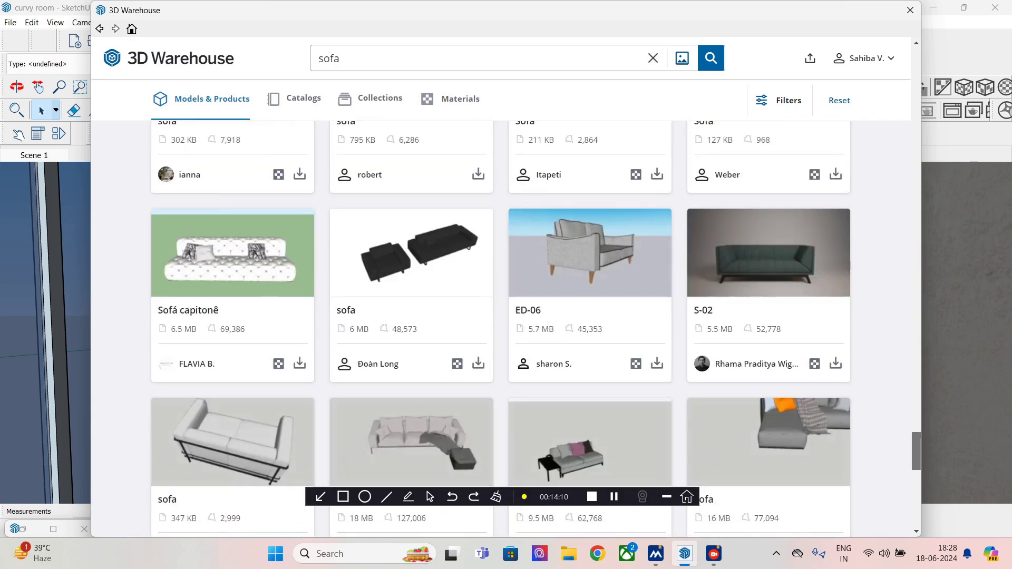
scroll(506, 326, down, 10)
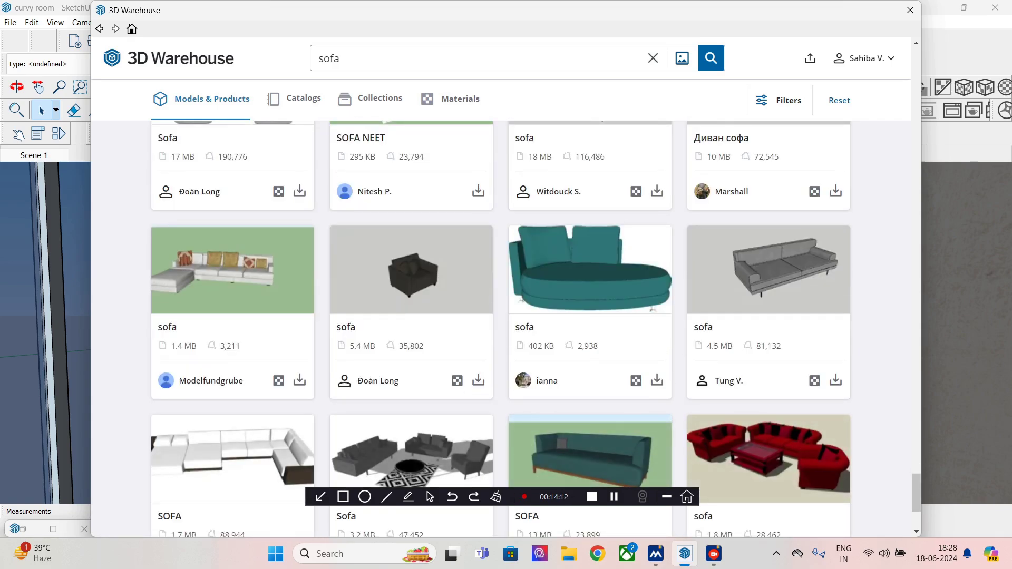
scroll(506, 327, down, 4)
click(501, 464)
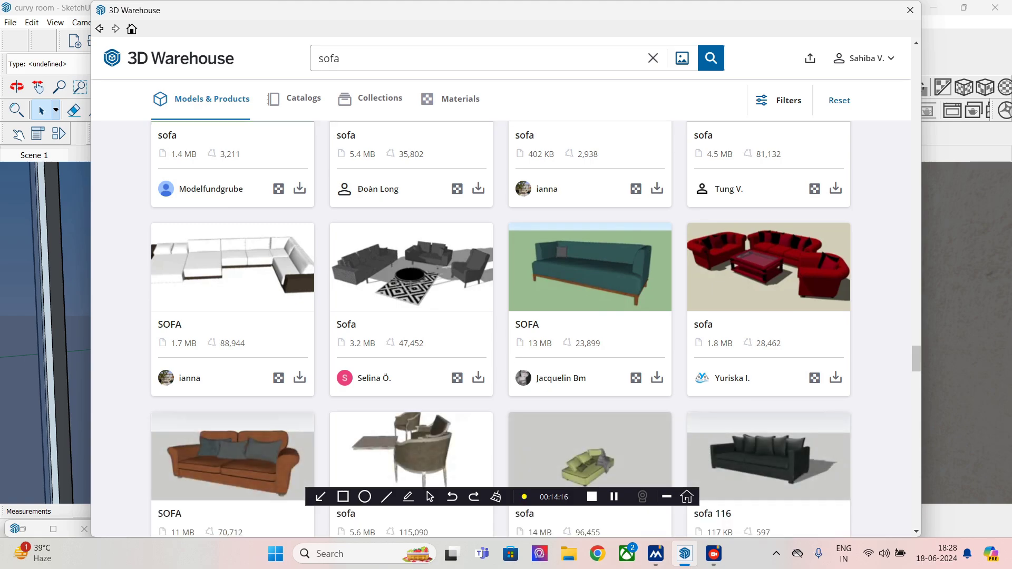
scroll(506, 327, down, 6)
scroll(506, 327, down, 3)
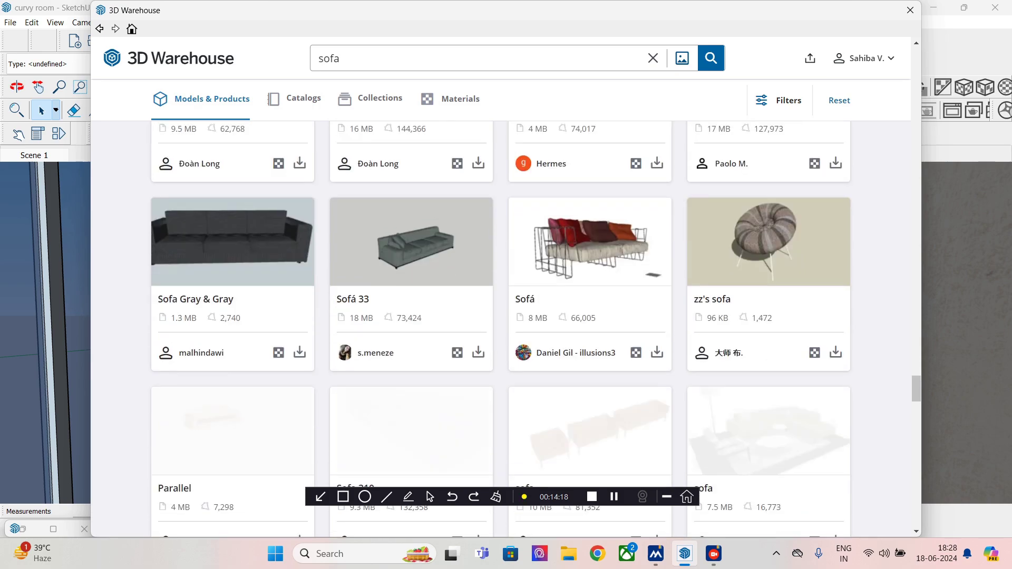
scroll(506, 327, down, 6)
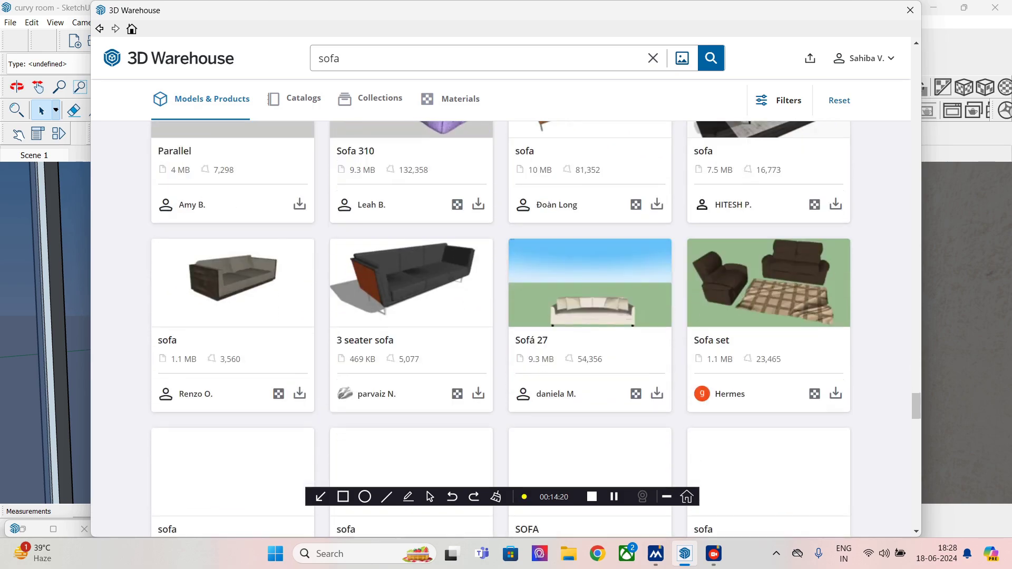
scroll(506, 327, down, 5)
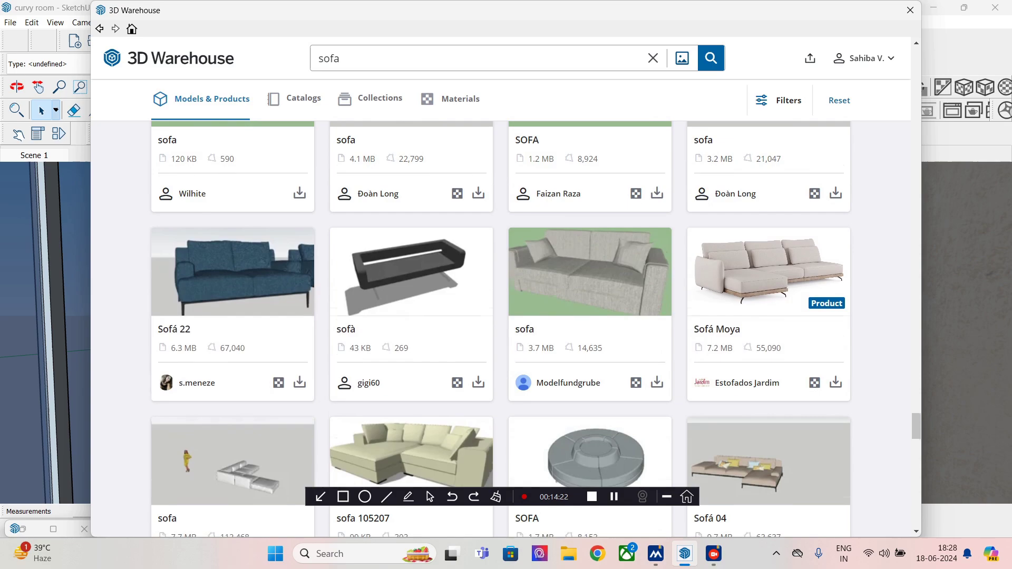
scroll(506, 327, down, 3)
scroll(506, 327, down, 10)
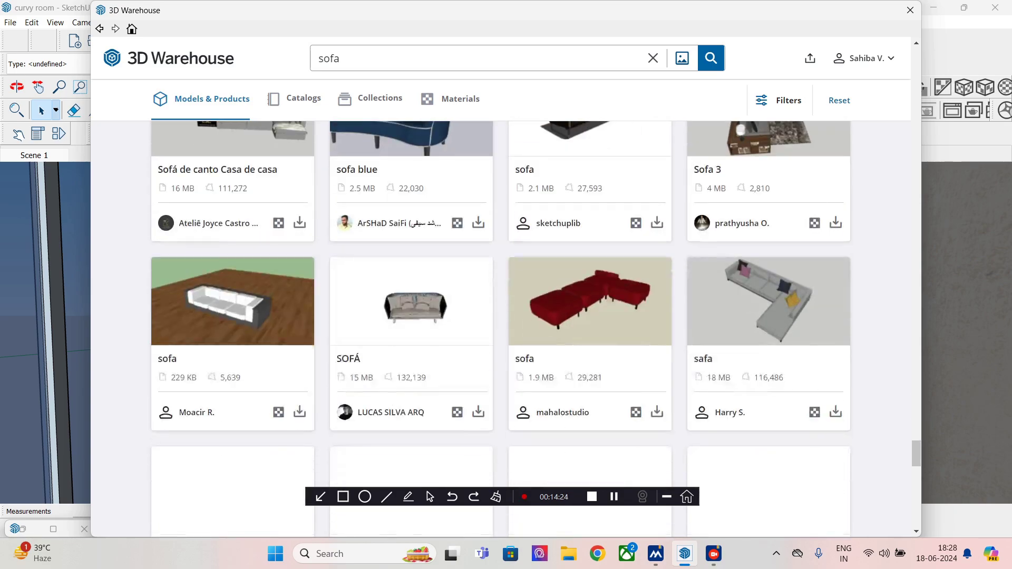
scroll(814, 327, down, 8)
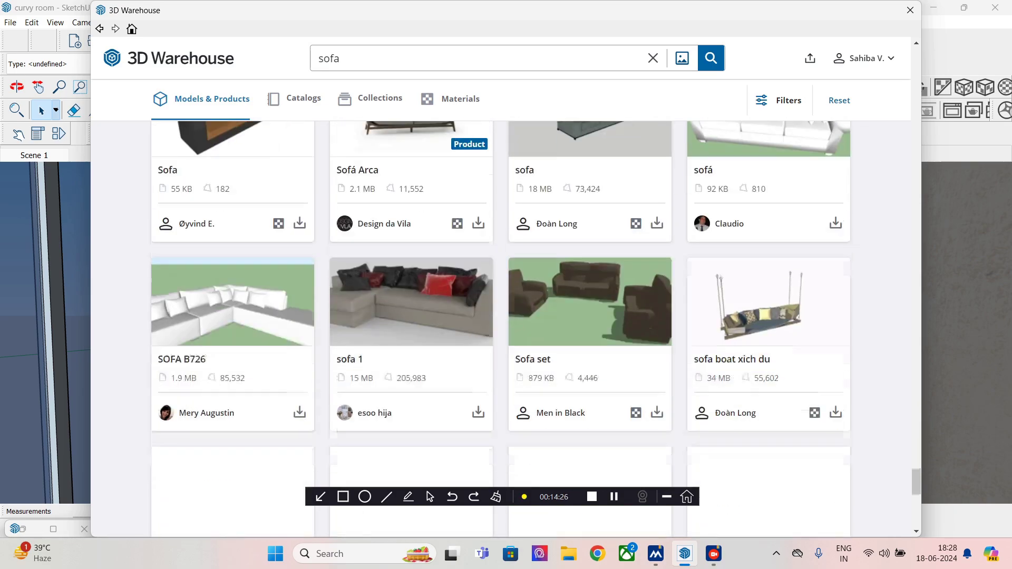
scroll(815, 332, down, 5)
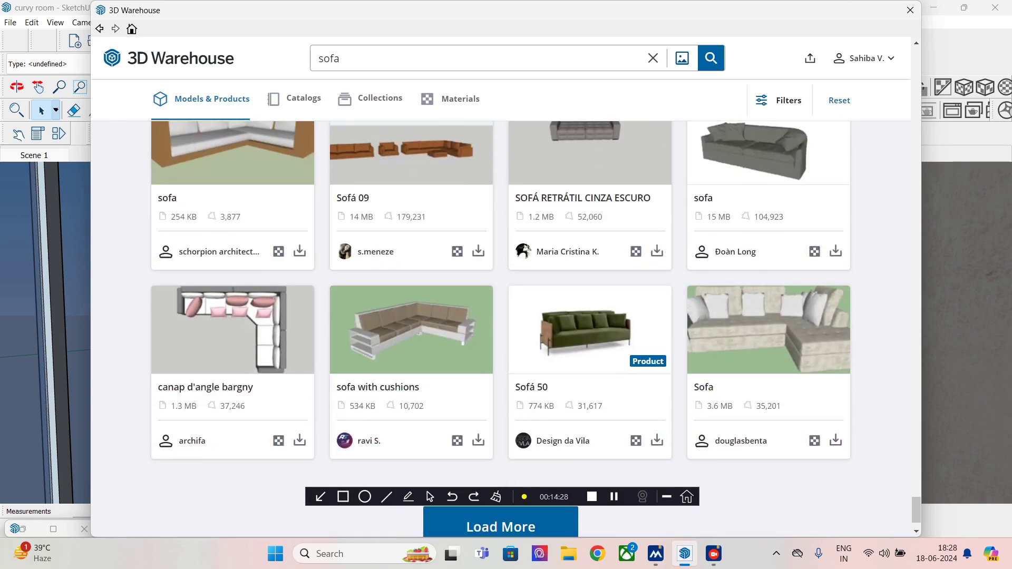
click(501, 465)
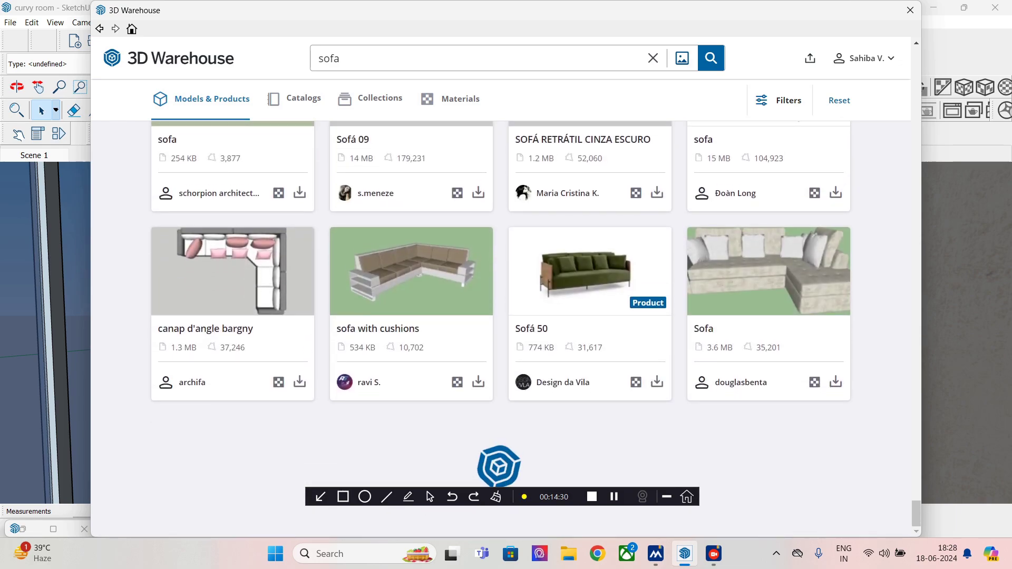
scroll(501, 327, down, 4)
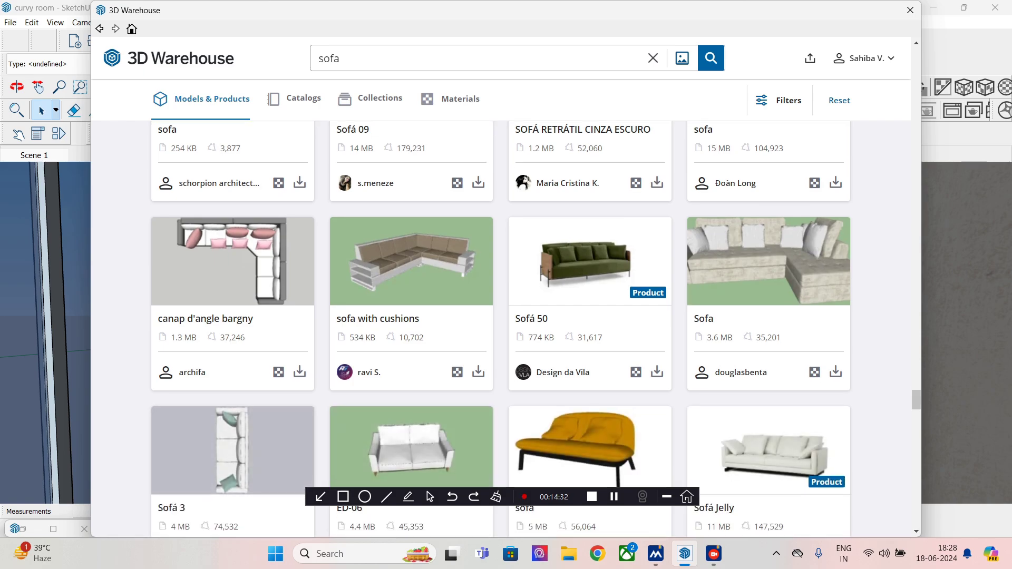
scroll(501, 326, down, 3)
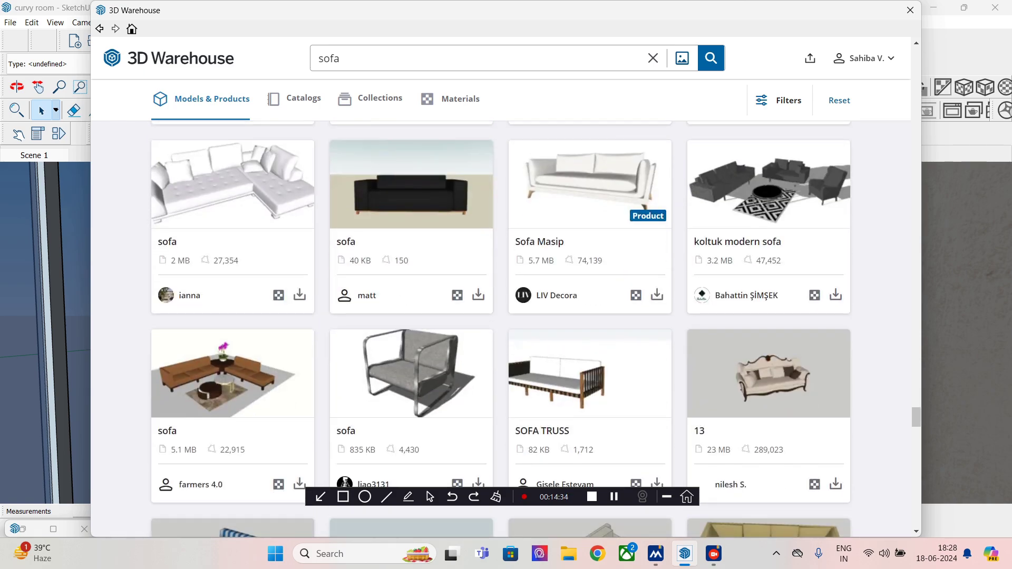
scroll(501, 327, down, 3)
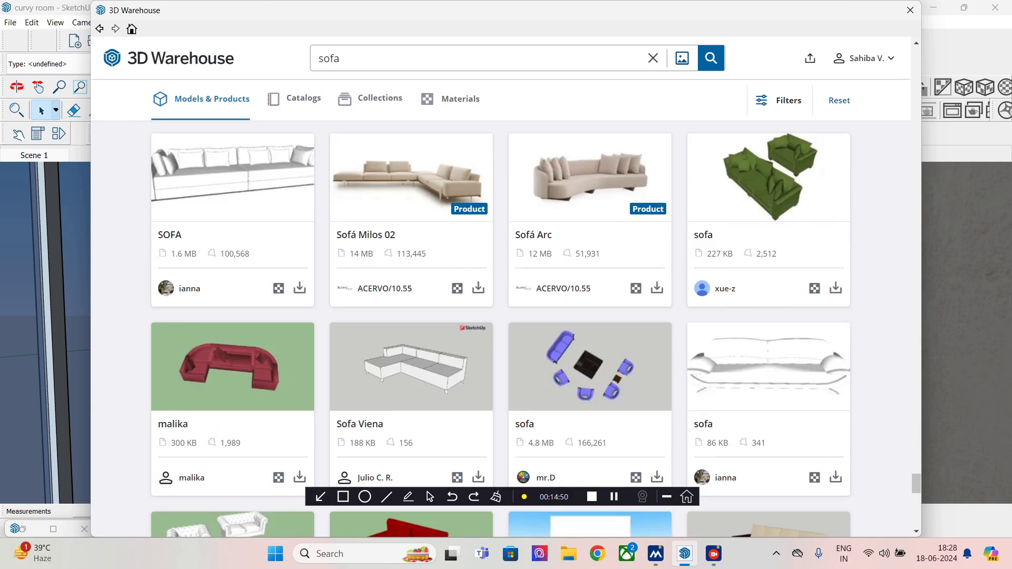
scroll(500, 327, up, 3)
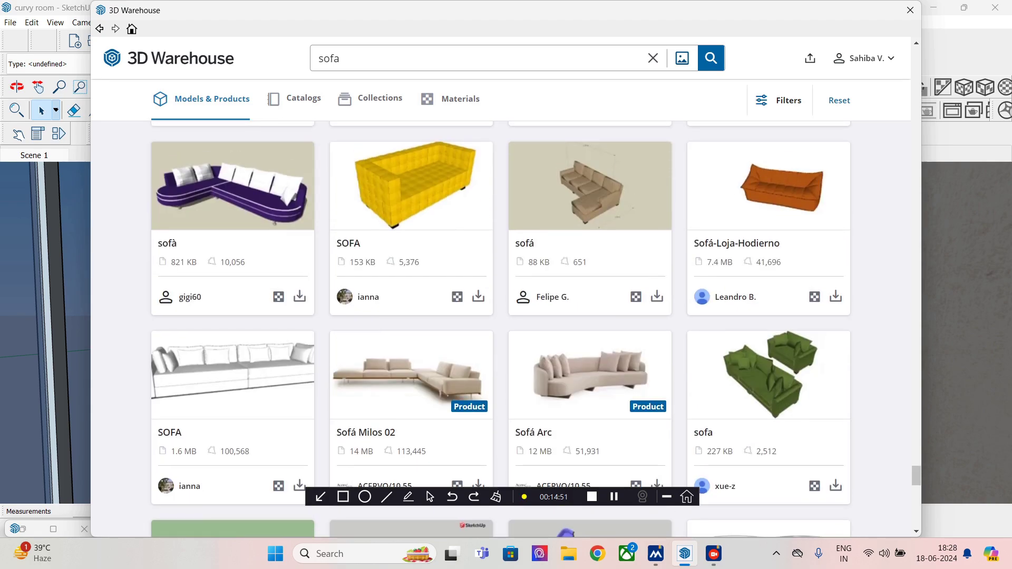
Step: Download the Sofá Arc model directly into the scene and place it outside the room, beside its wavy wall
click(590, 374)
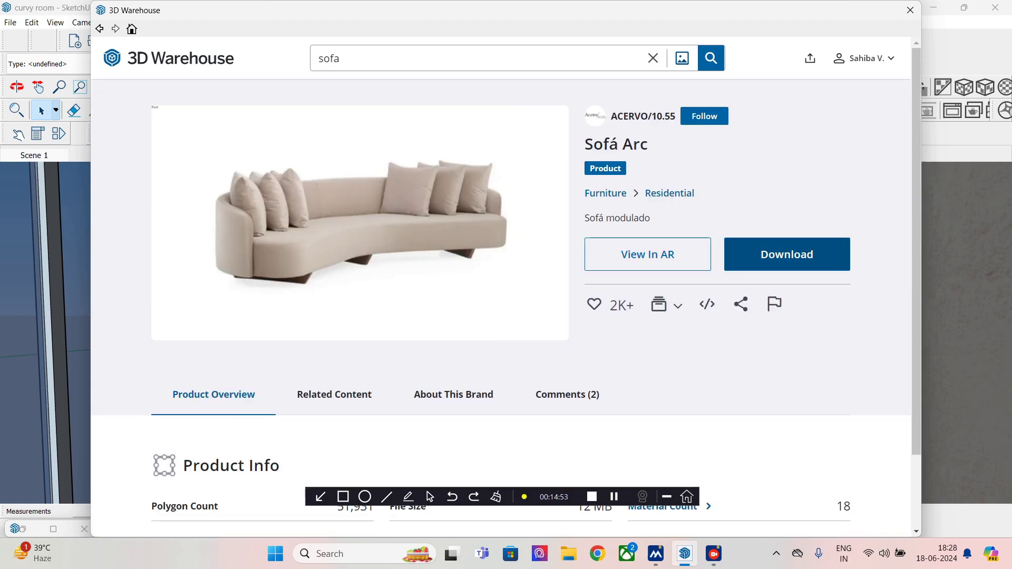
click(787, 254)
key(Return)
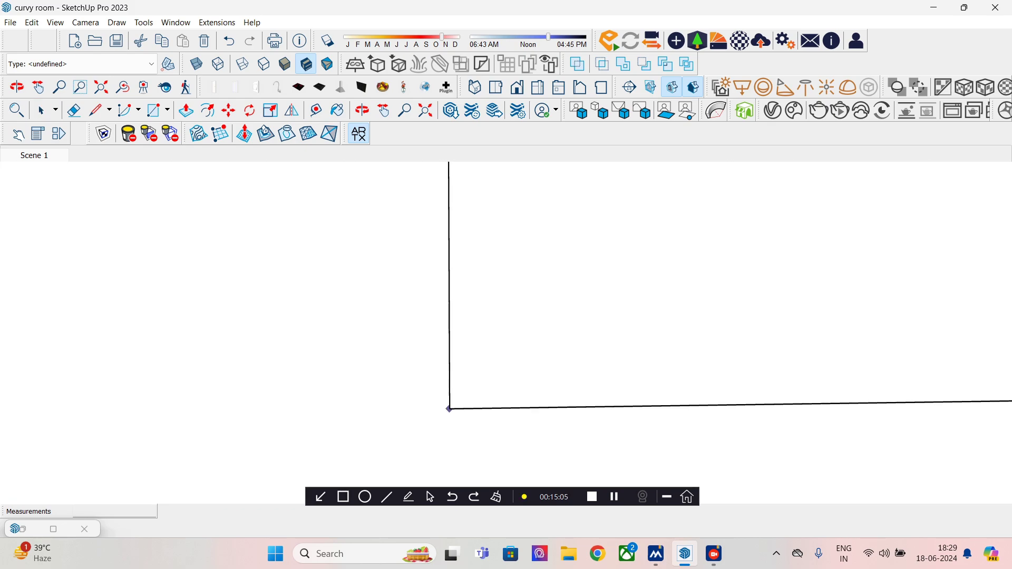
scroll(568, 346, down, 8)
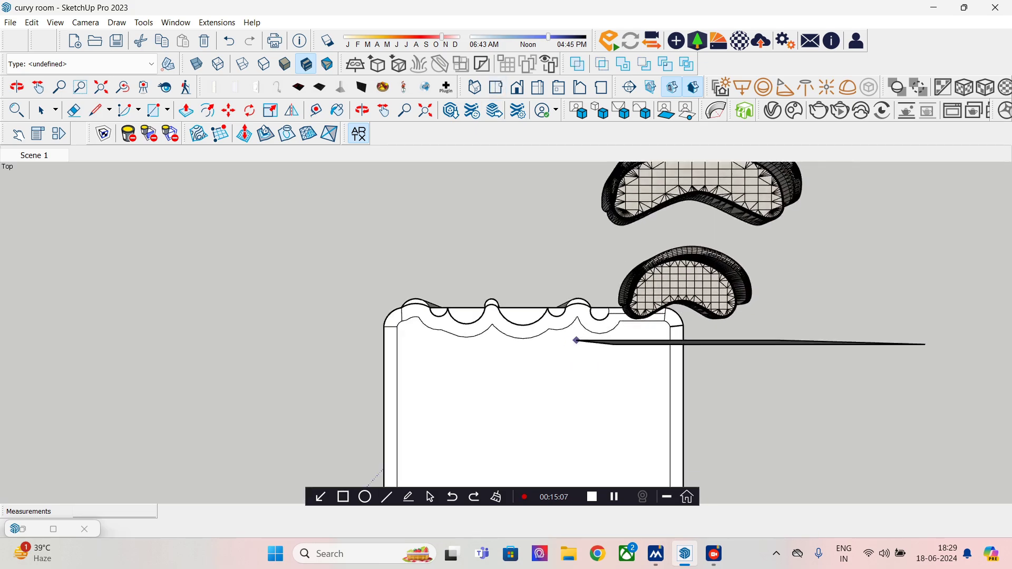
click(684, 368)
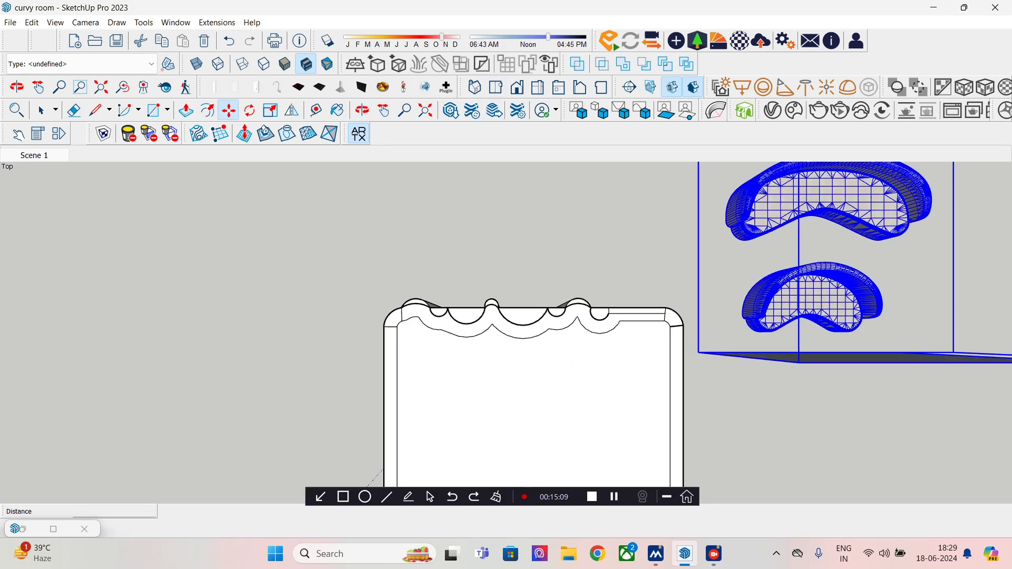
Step: Explode the imported sofa component and delete the flat panel and its leftover edges in front of the sofas
right_click(837, 305)
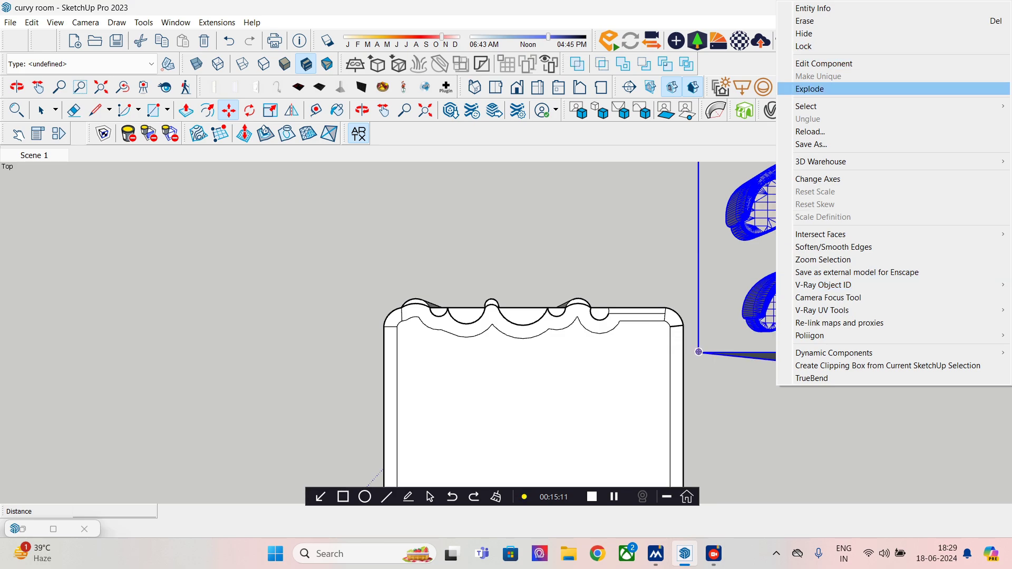
click(838, 88)
key(space)
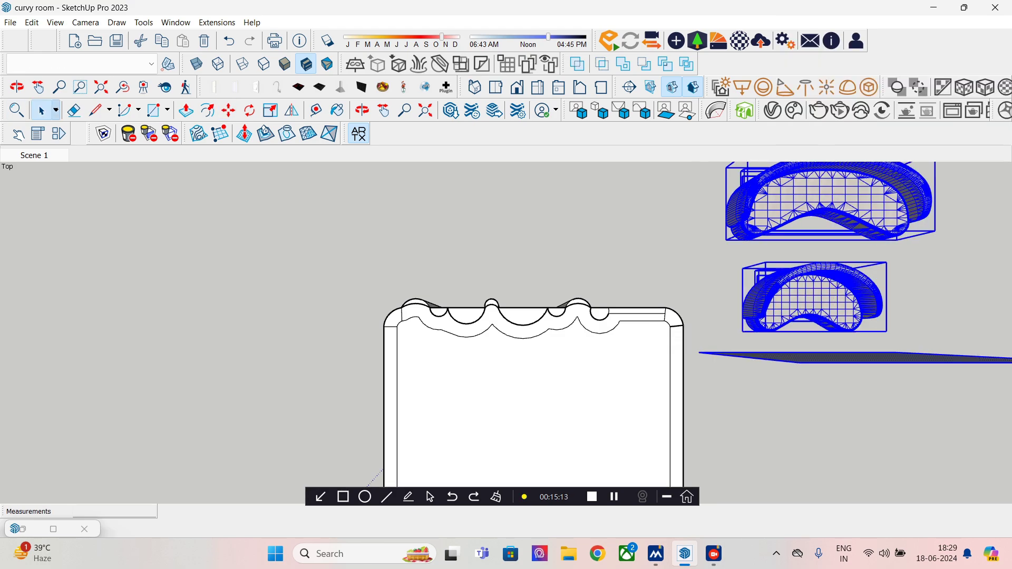
click(833, 353)
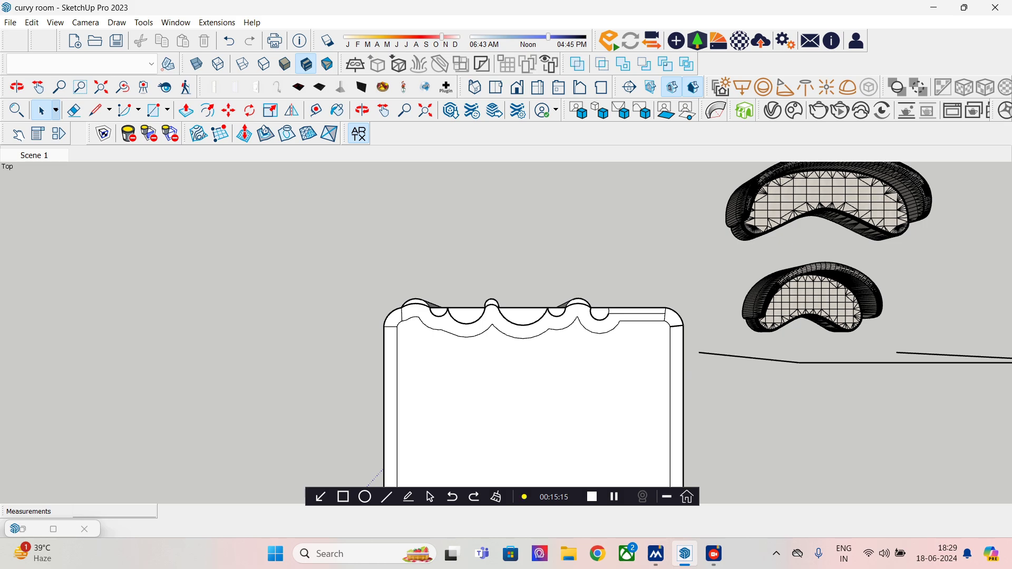
click(906, 362)
key(Delete)
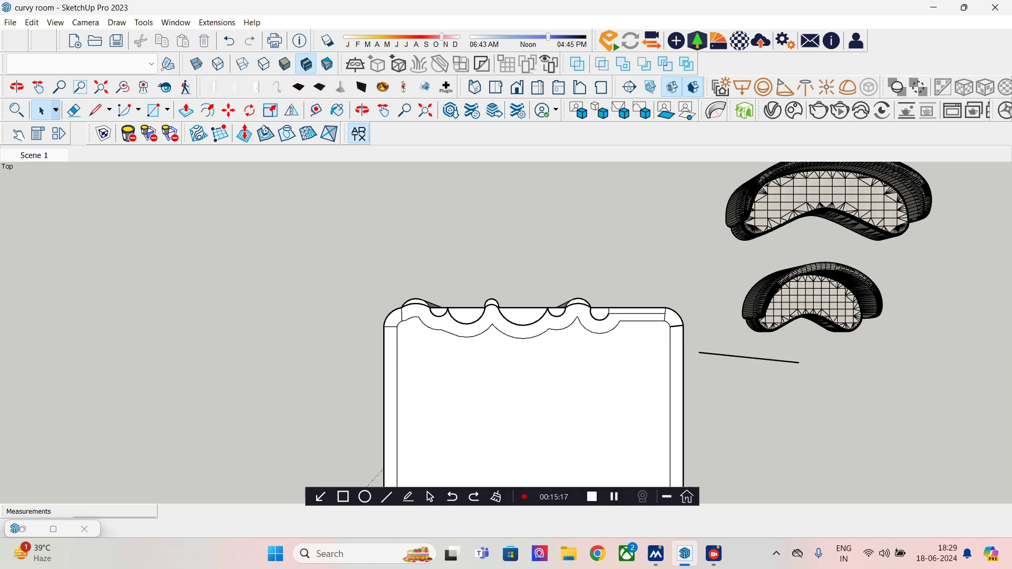
key(Delete)
Step: Switch the model display to wireframe so the sofas and the inside of the room can be seen through
click(812, 303)
middle_drag(812, 317, 793, 248)
click(243, 64)
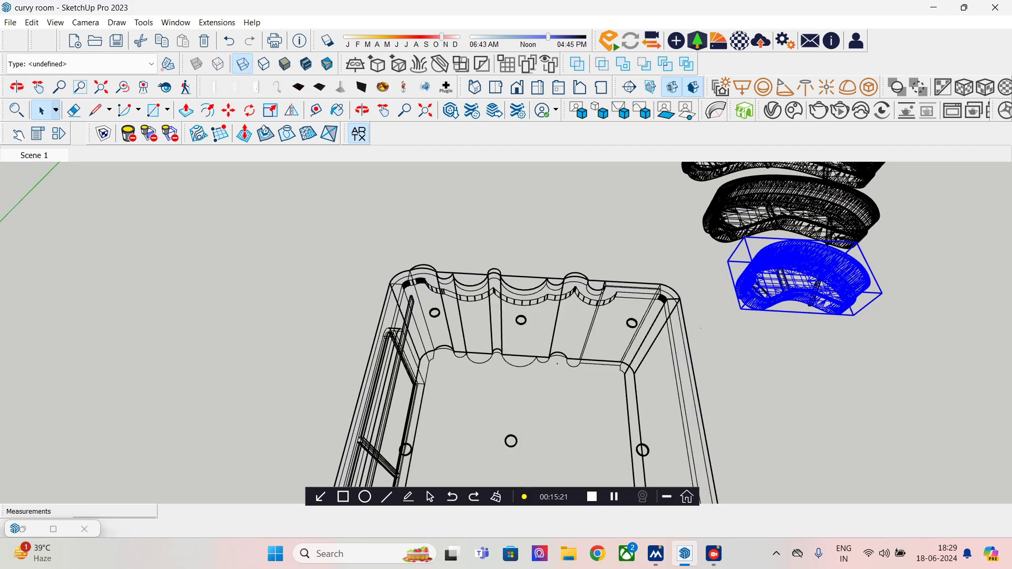
mouse_move(527, 369)
middle_down()
mouse_move(561, 313)
mouse_move(546, 377)
middle_up()
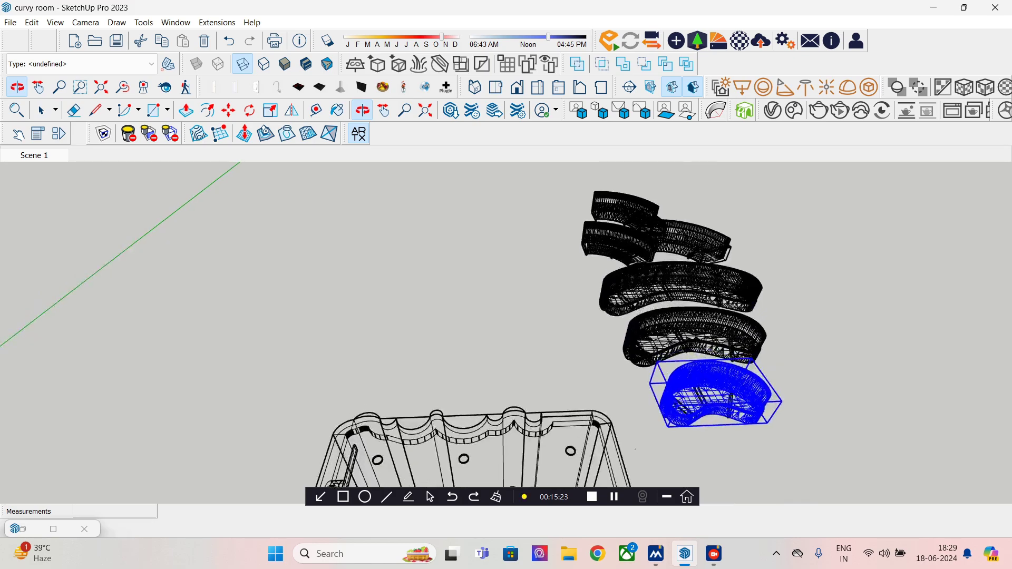
scroll(635, 238, up, 3)
middle_drag(638, 253, 653, 316)
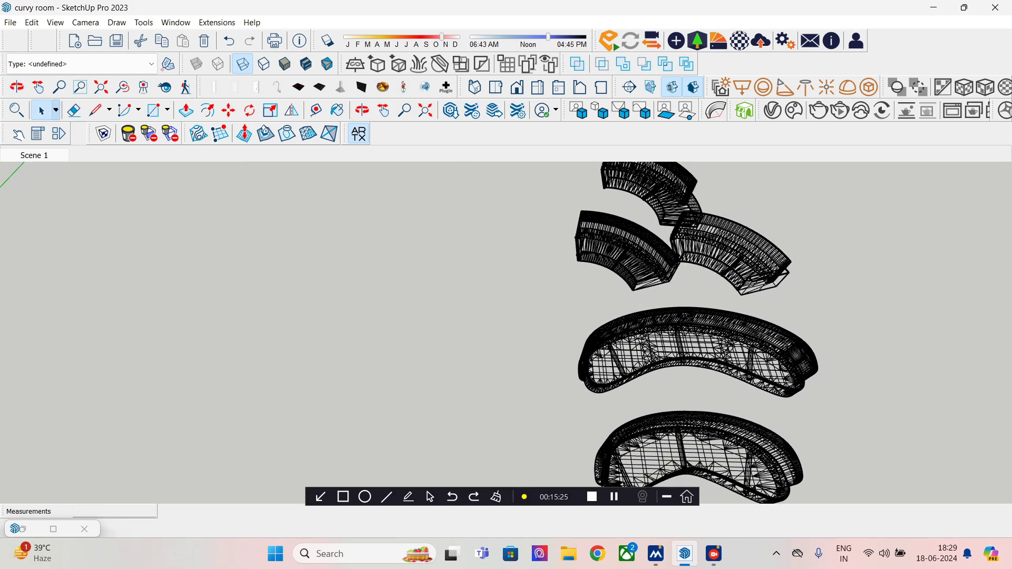
Step: Move the largest one-piece curved sofa by its corner into the room and down to the floor near the wavy wall
click(680, 361)
scroll(677, 411, down, 1)
scroll(670, 406, down, 1)
shift+middle_drag(674, 416, 706, 313)
scroll(714, 347, down, 1)
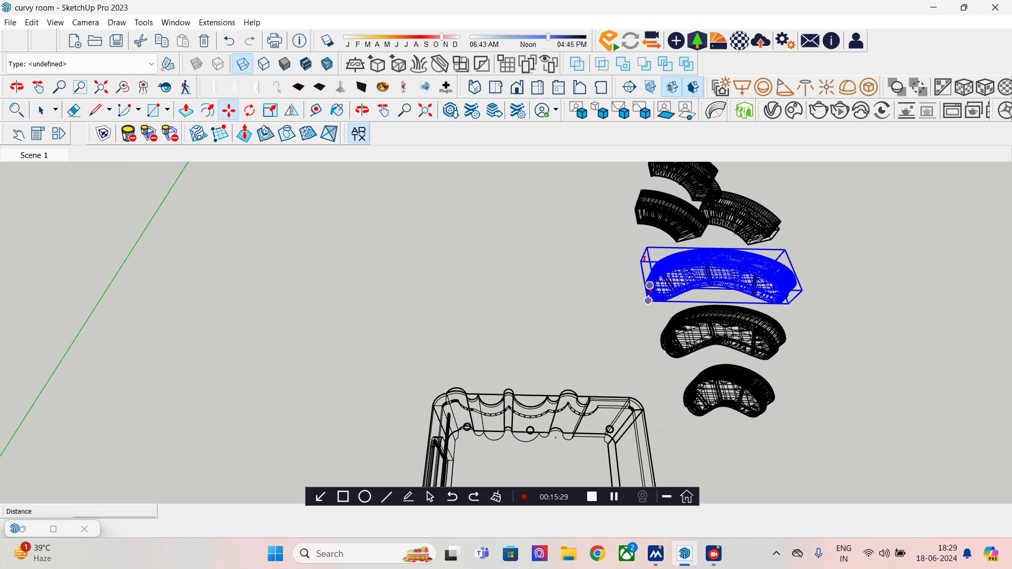
click(648, 300)
scroll(611, 348, up, 4)
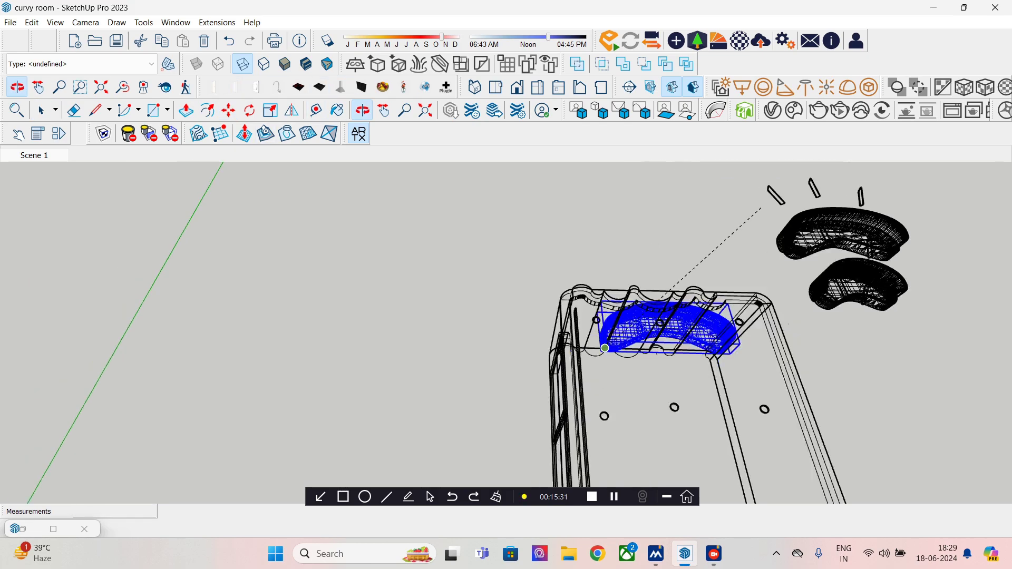
middle_drag(614, 376, 785, 269)
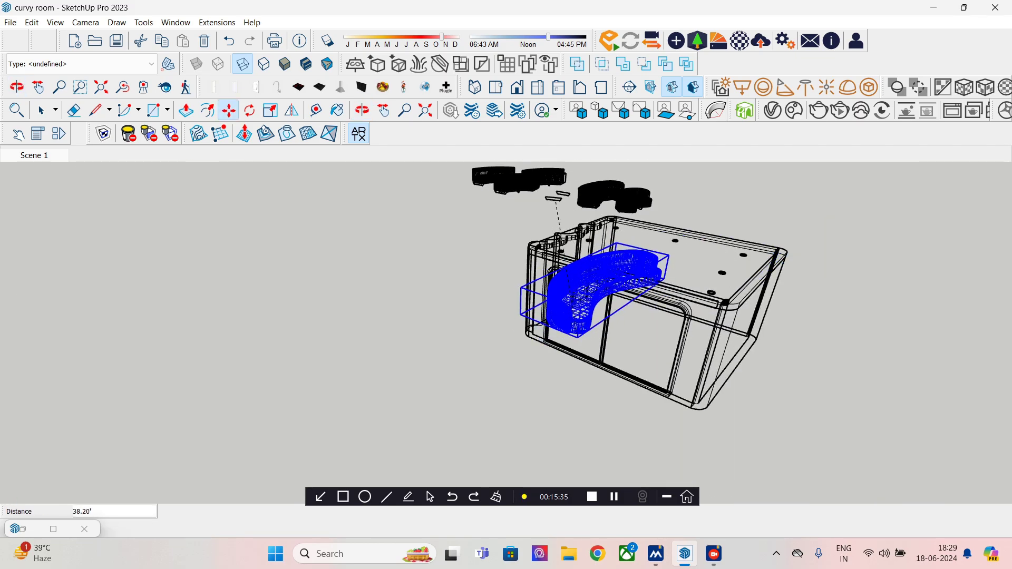
scroll(571, 352, up, 2)
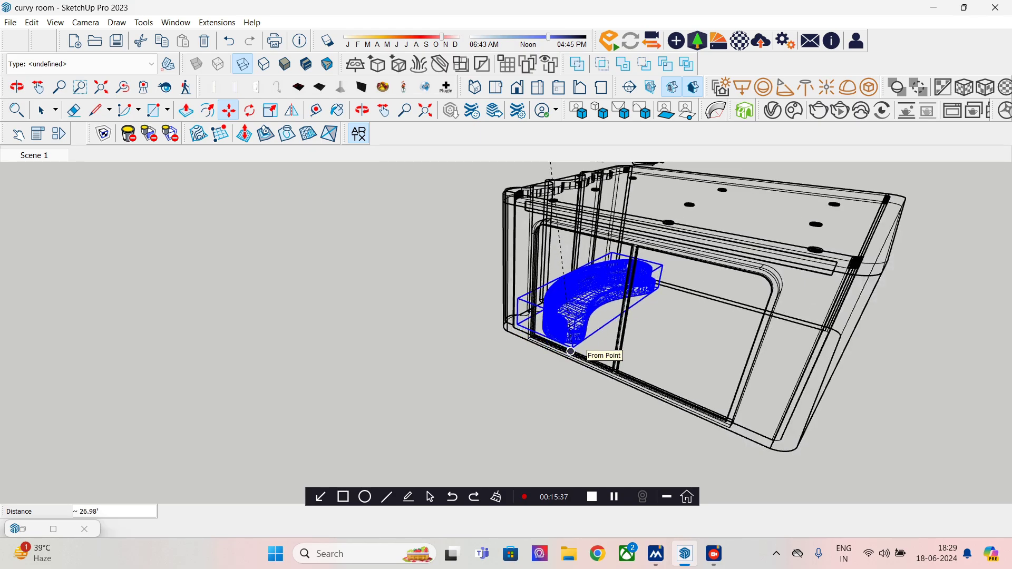
click(527, 335)
Step: Move the large curved sofa close to the wavy wall and try it rotated by about 23 degrees
middle_drag(528, 335, 390, 387)
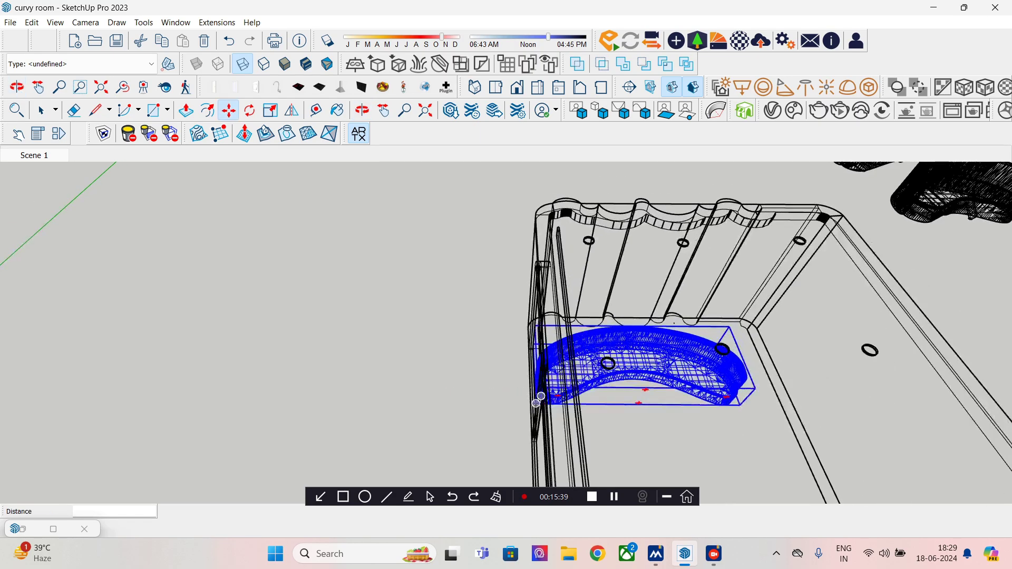
scroll(603, 366, up, 3)
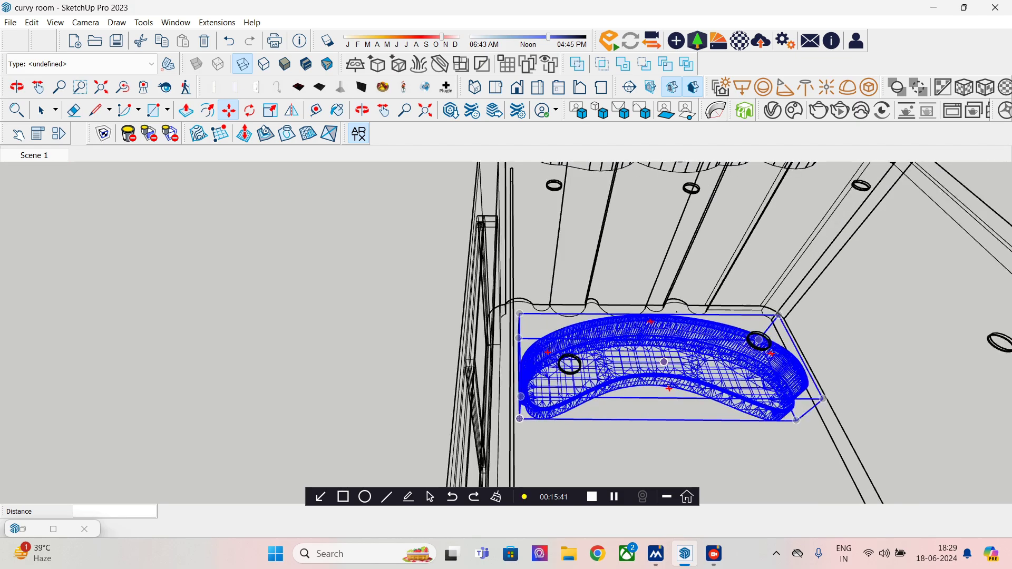
click(659, 375)
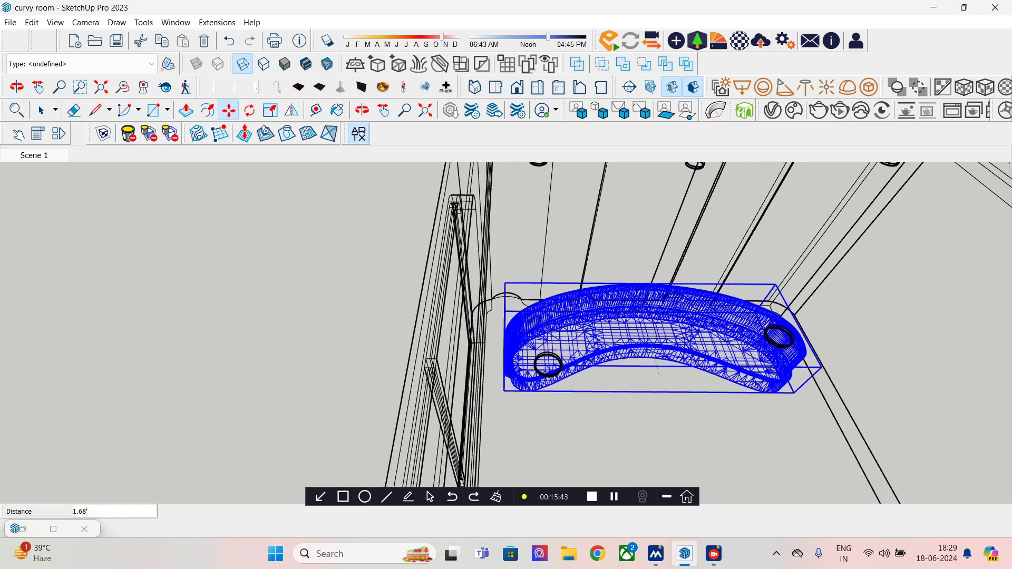
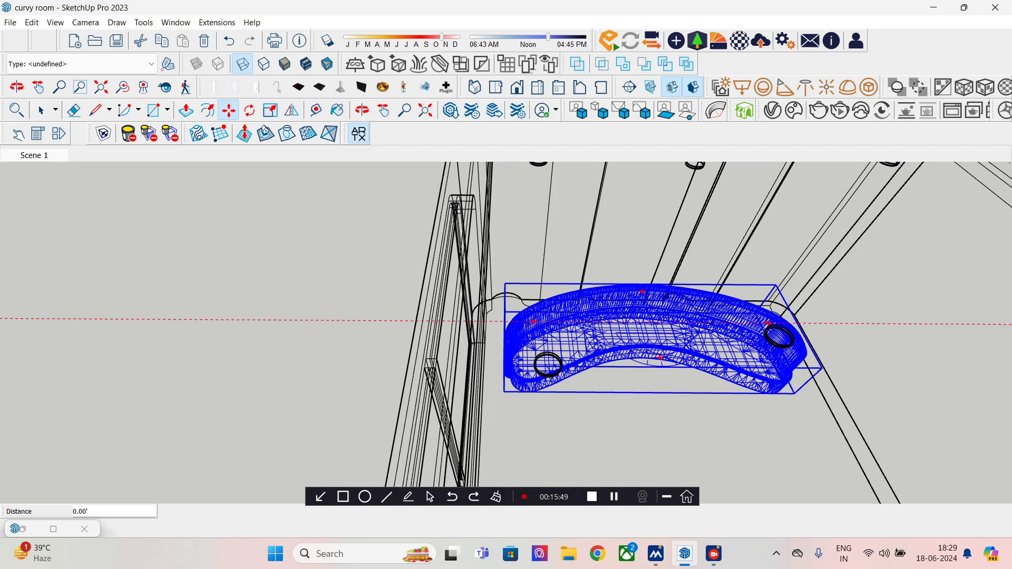
click(767, 323)
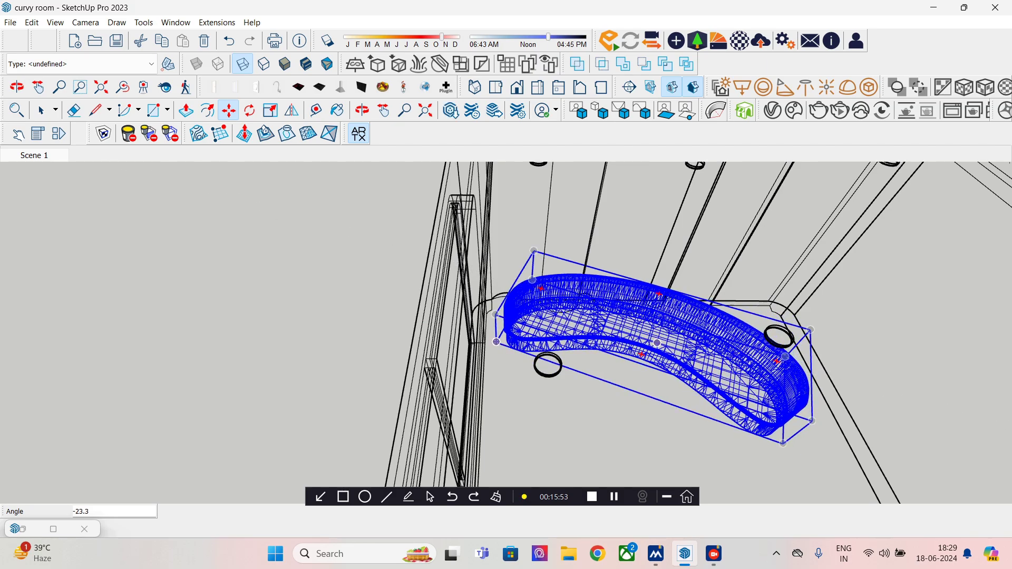
click(657, 343)
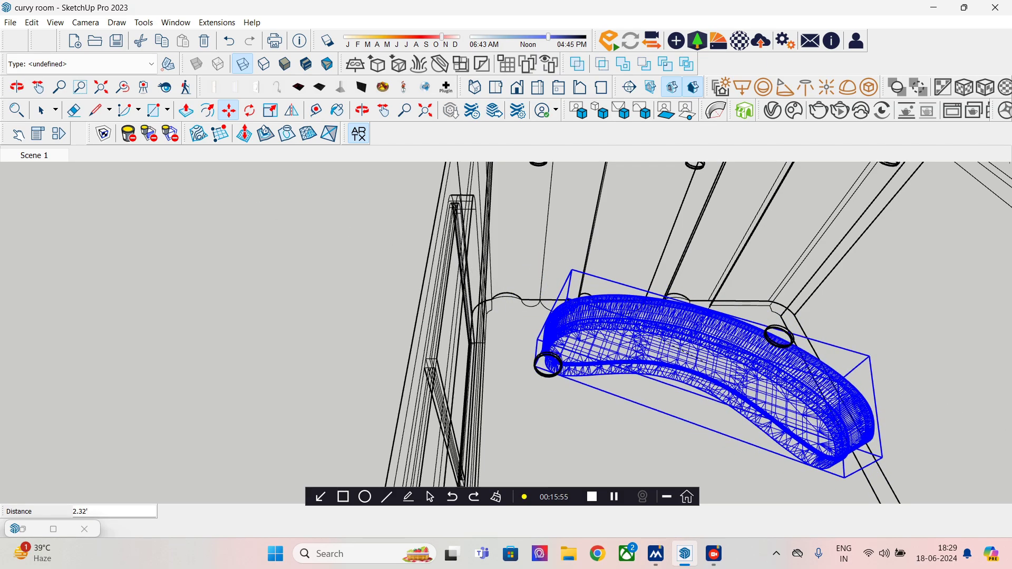
click(685, 369)
Step: Rotate the large sofa back parallel to the wavy wall and move it in close along the wall
mouse_move(685, 369)
middle_down()
mouse_move(675, 361)
mouse_move(663, 379)
mouse_move(685, 353)
middle_up()
scroll(663, 356, down, 4)
scroll(679, 380, up, 3)
key(m)
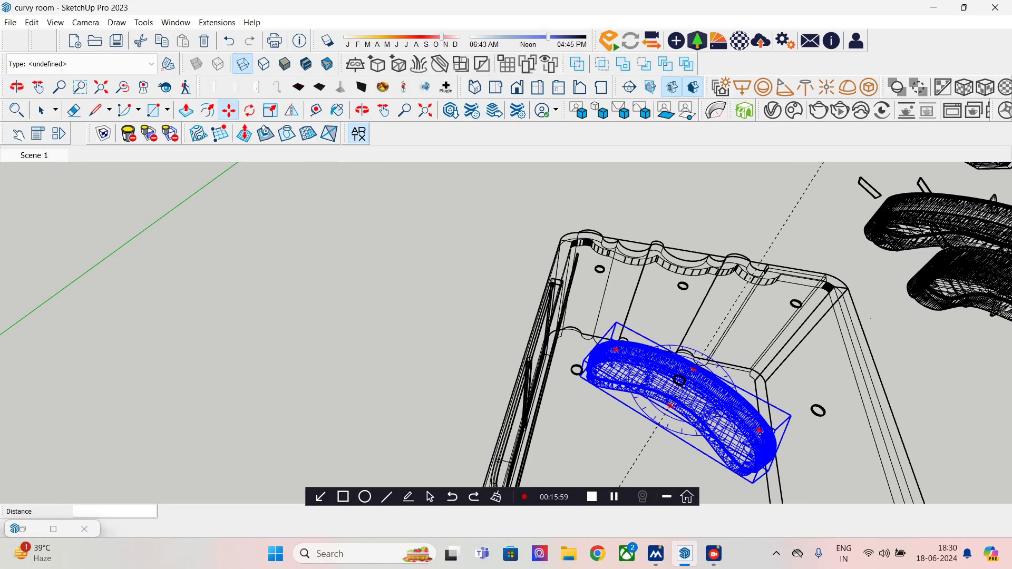
click(693, 369)
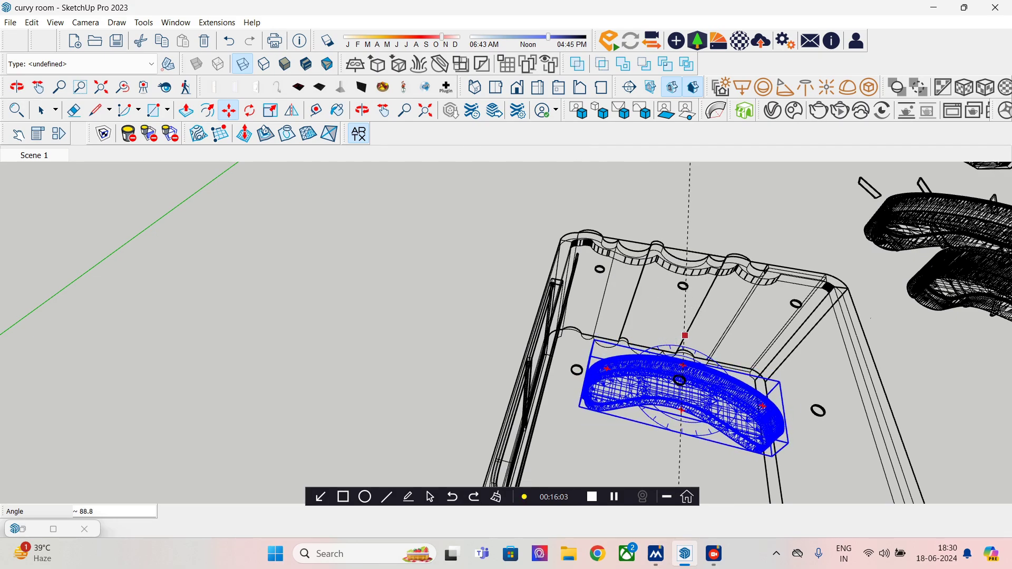
click(756, 415)
scroll(755, 415, up, 2)
middle_drag(680, 395, 886, 350)
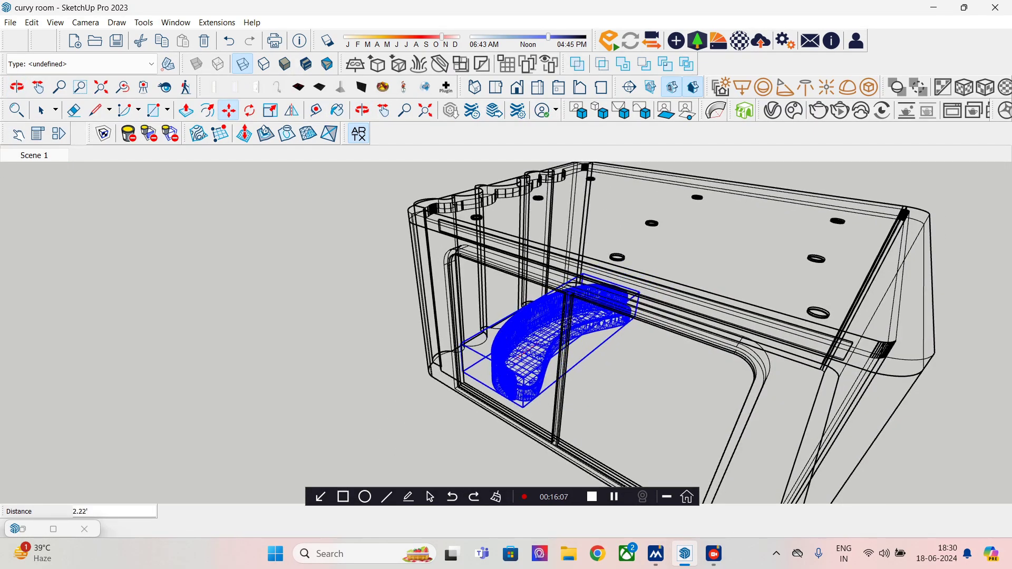
scroll(514, 349, up, 2)
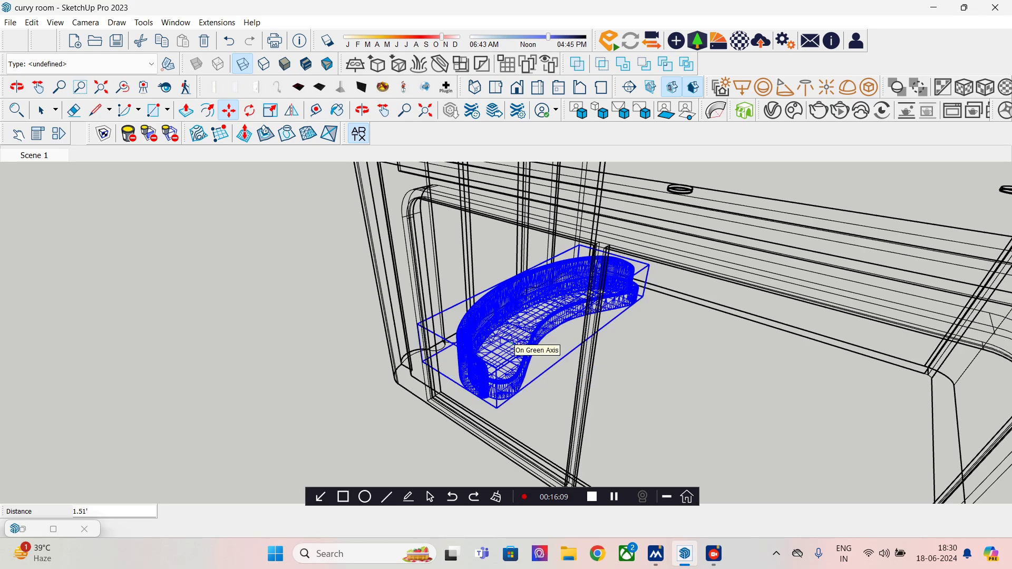
middle_drag(514, 343, 411, 385)
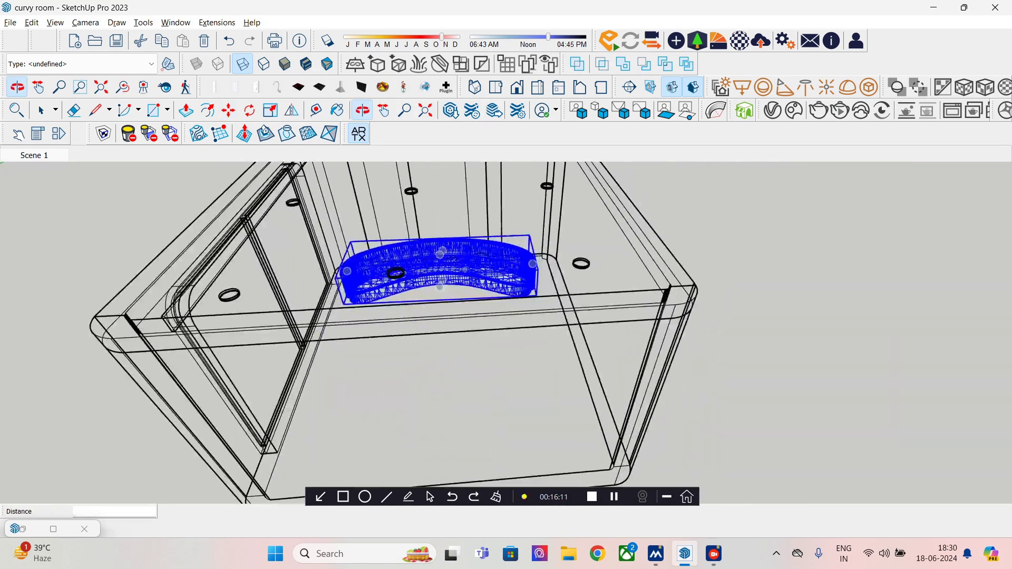
Step: Select the medium one-piece curved sofa outside the room and rotate it horizontally by 90 degrees
scroll(474, 295, down, 4)
middle_drag(475, 274, 506, 337)
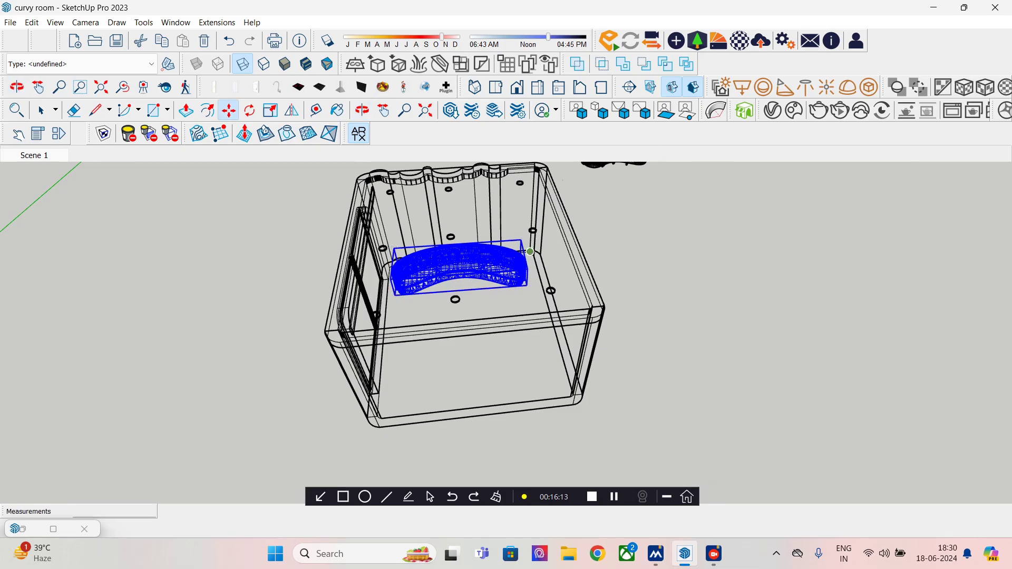
shift+middle_drag(542, 258, 494, 406)
key(space)
scroll(574, 253, up, 7)
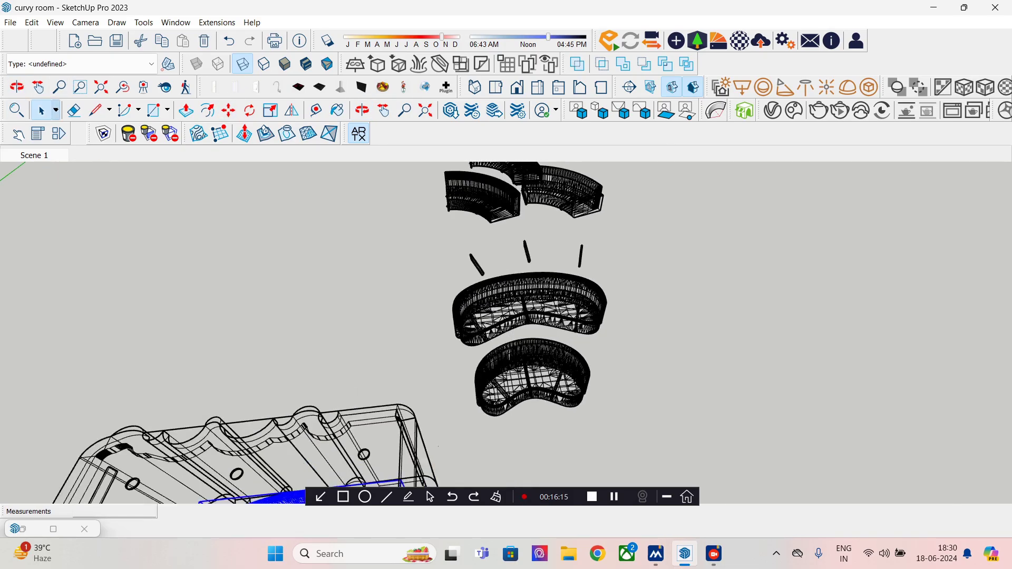
middle_drag(543, 284, 791, 266)
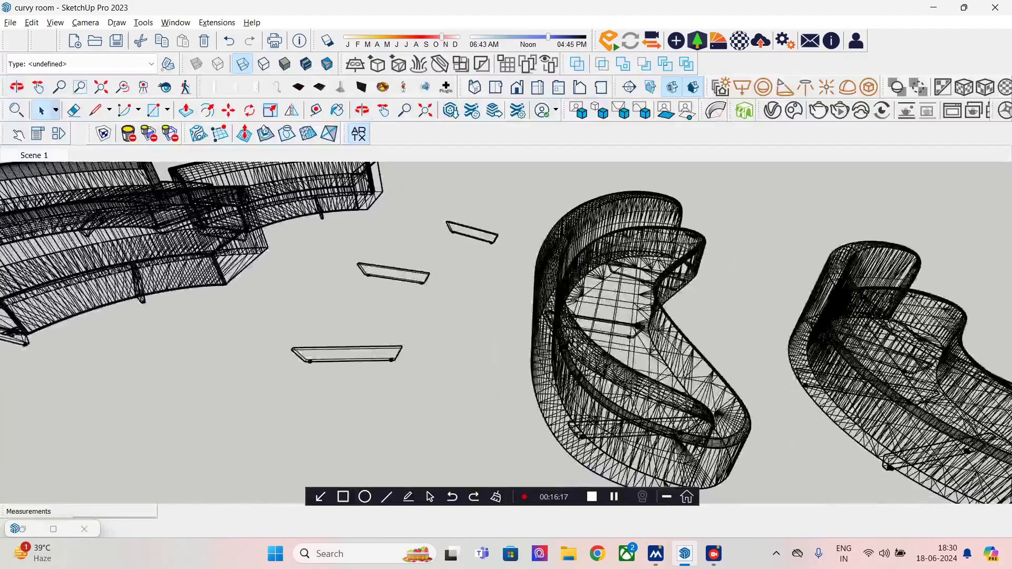
middle_drag(532, 343, 580, 269)
middle_drag(654, 284, 559, 343)
scroll(559, 342, down, 2)
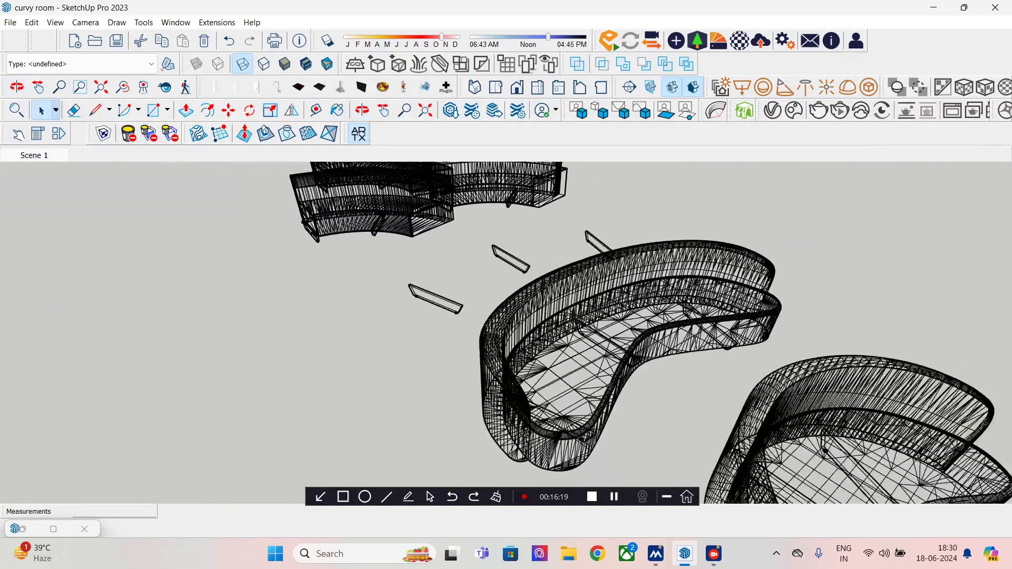
click(557, 356)
scroll(558, 356, down, 3)
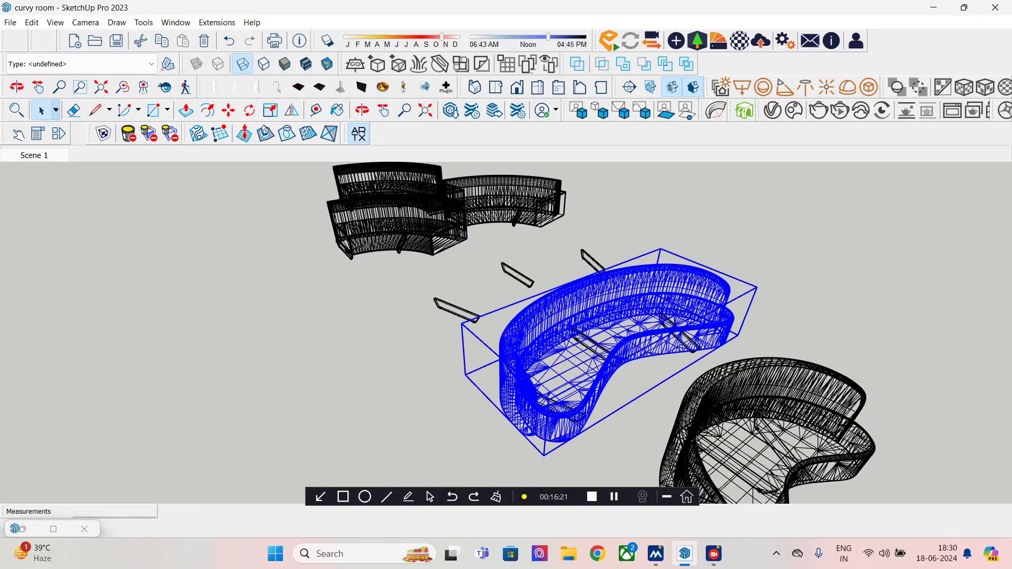
drag(760, 280, 714, 290)
click(665, 310)
scroll(653, 315, down, 4)
middle_drag(652, 448, 605, 368)
scroll(579, 395, down, 3)
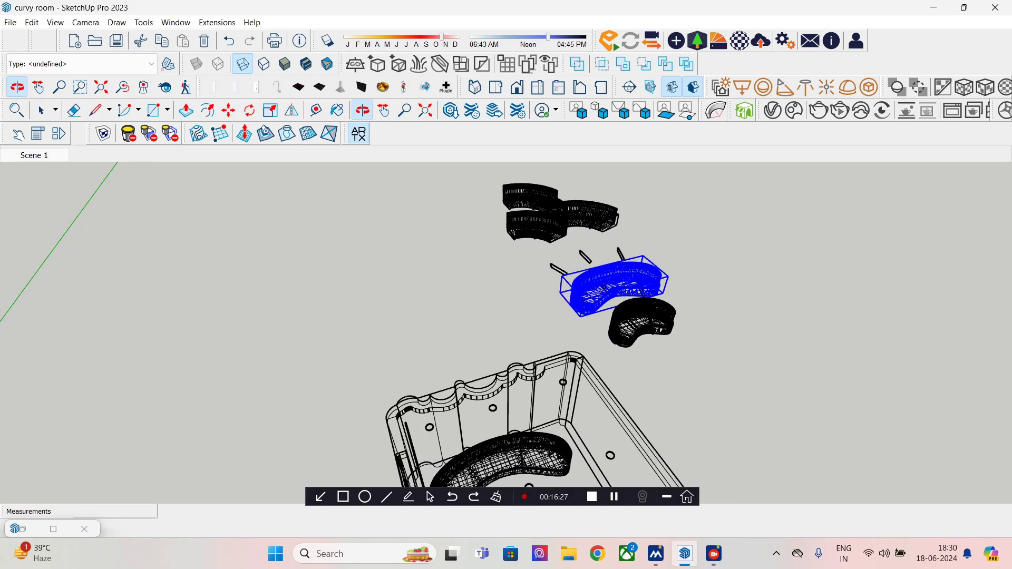
scroll(637, 264, up, 5)
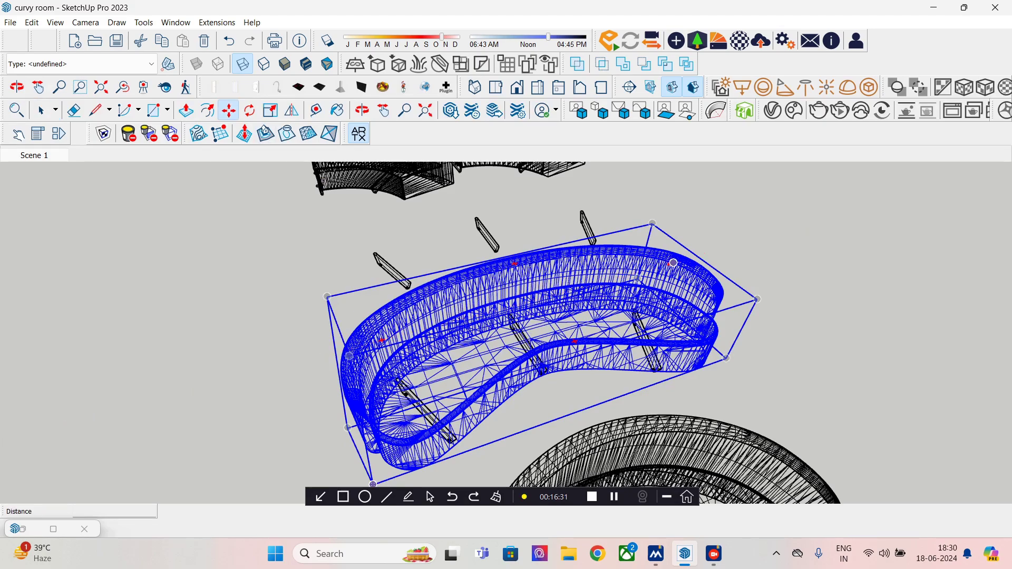
click(669, 264)
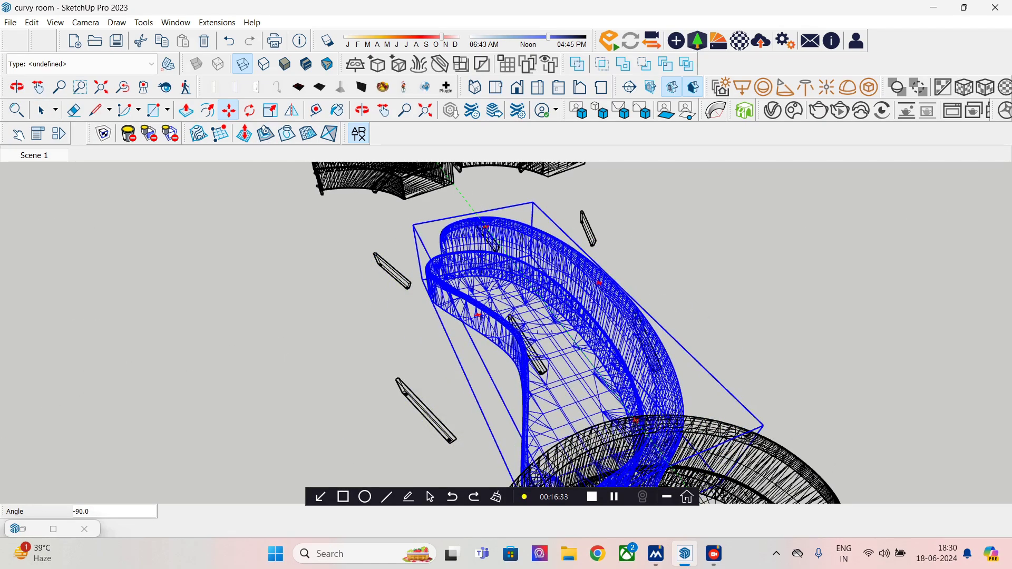
click(629, 284)
Step: Move the rotated medium sofa into the room, onto the floor beside the large sofa along the wall opposite the window
scroll(629, 285, down, 6)
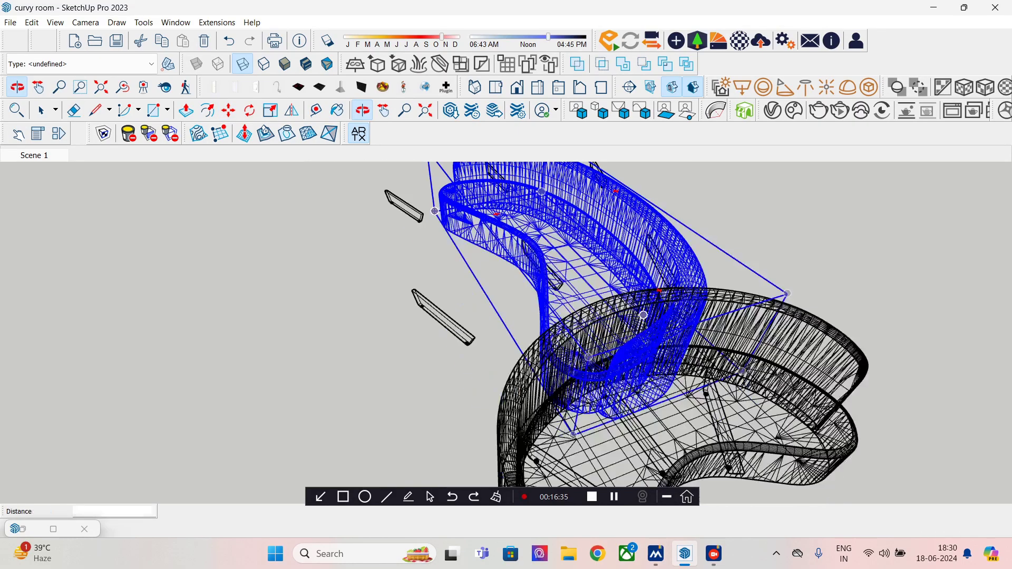
middle_drag(631, 356, 627, 285)
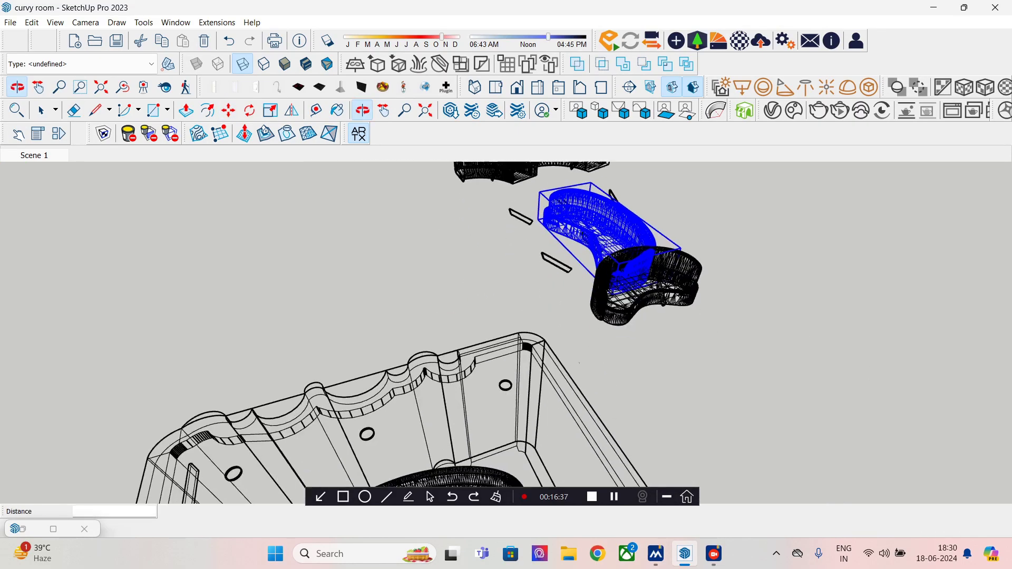
scroll(628, 285, up, 6)
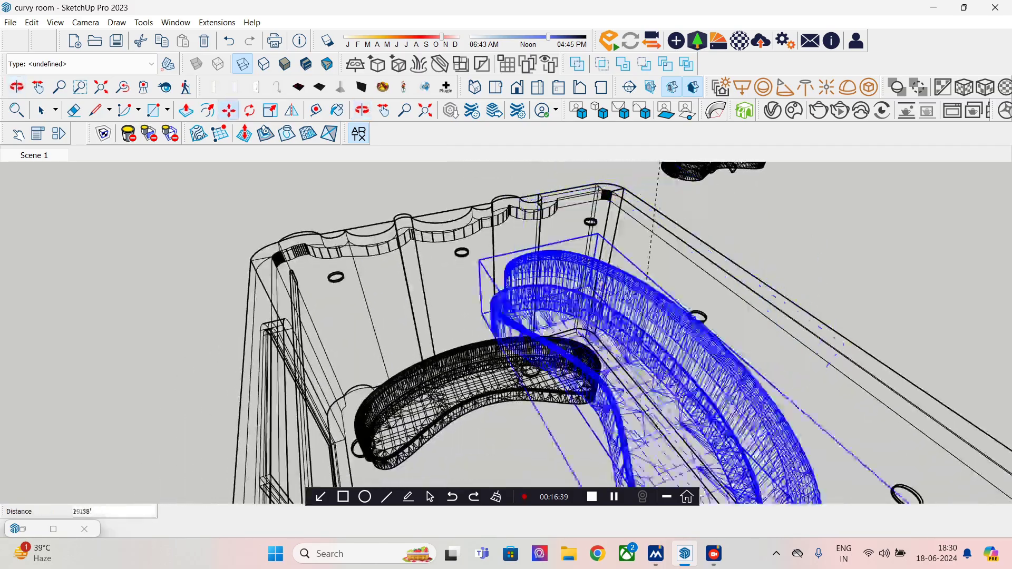
scroll(627, 285, up, 4)
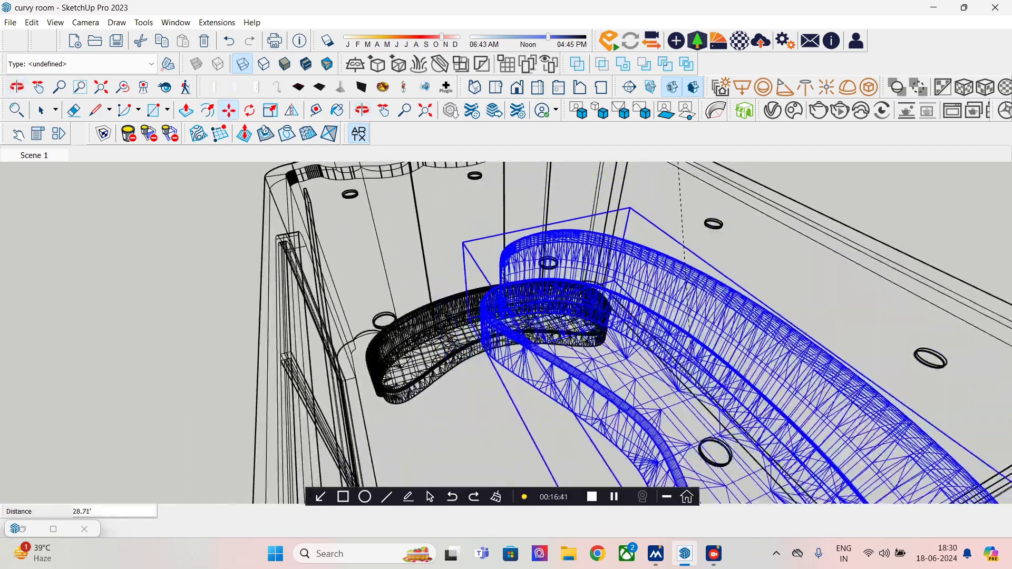
scroll(627, 285, down, 4)
middle_drag(627, 284, 627, 226)
click(641, 324)
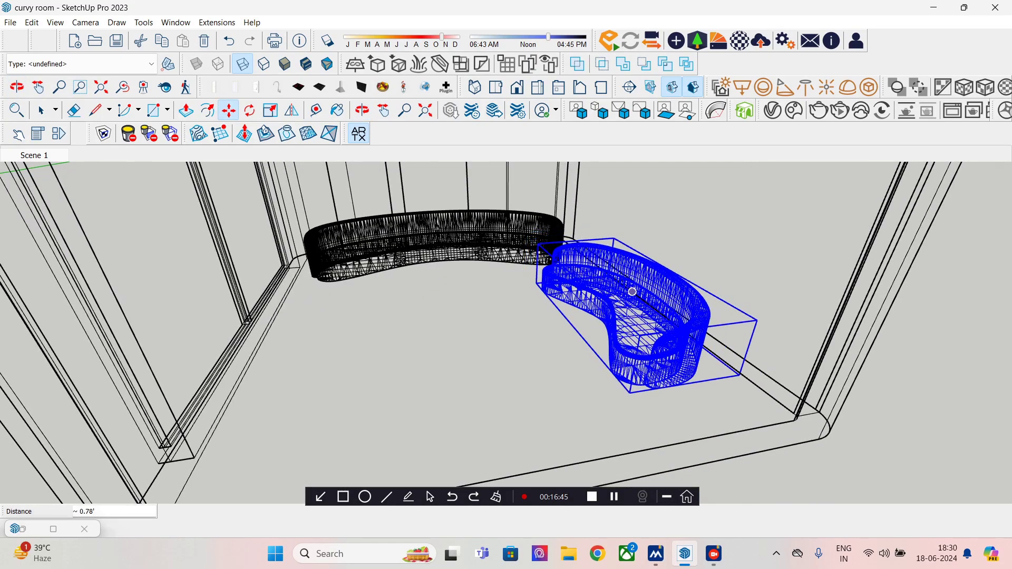
Step: Select the group of three thin sofa legs left outside the room and rotate it by about 90 degrees to match the medium sofa
middle_drag(740, 375, 506, 248)
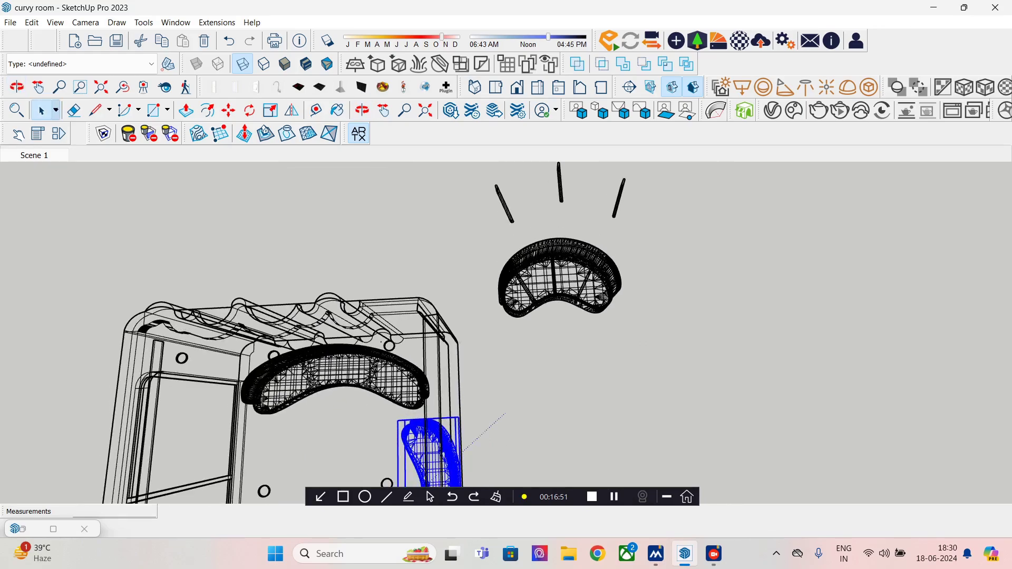
click(561, 196)
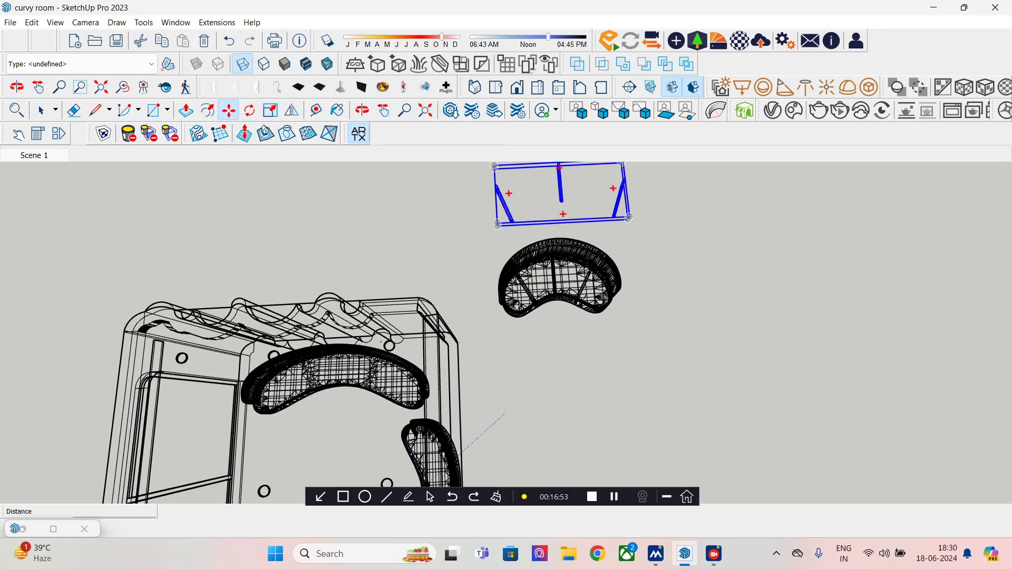
click(563, 214)
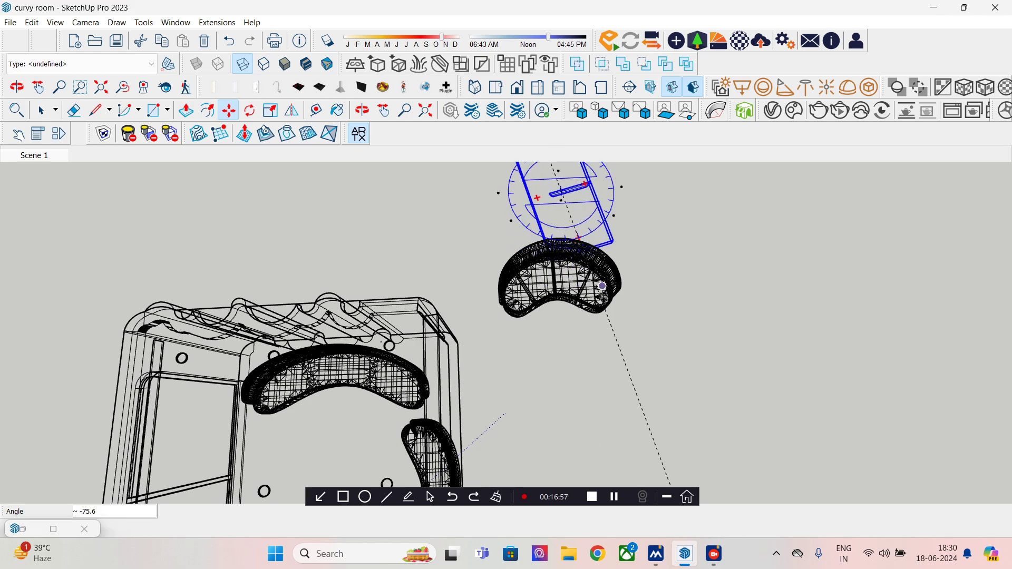
click(570, 288)
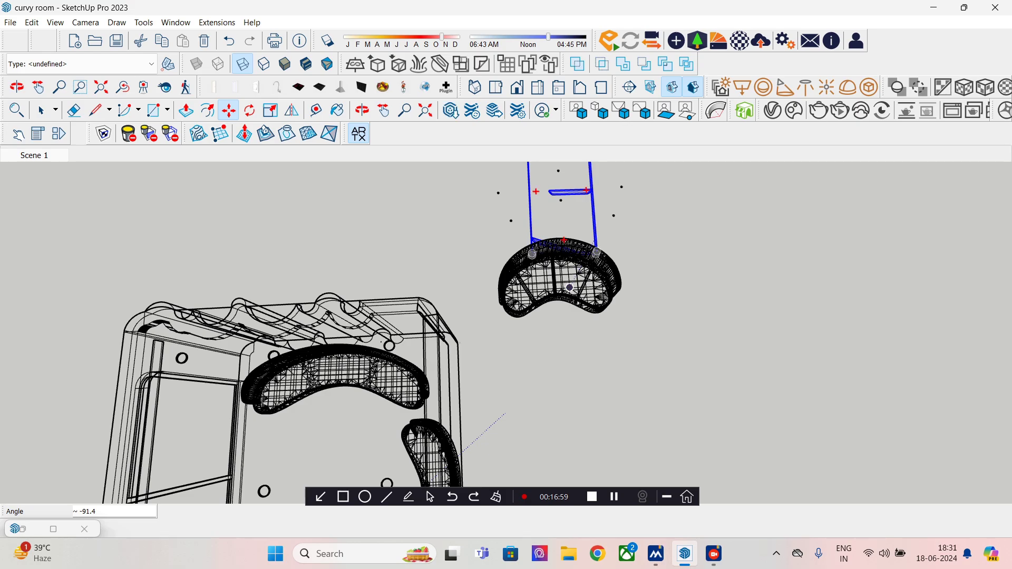
Step: Move the rotated leg group into the room and position it beneath the medium sofa
click(563, 247)
middle_drag(464, 401, 522, 316)
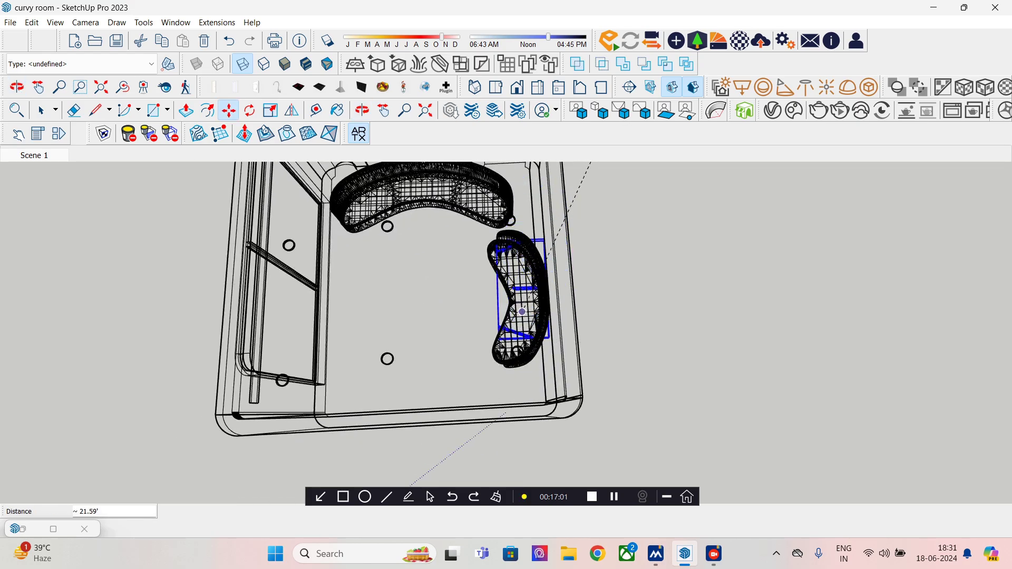
scroll(517, 331, up, 2)
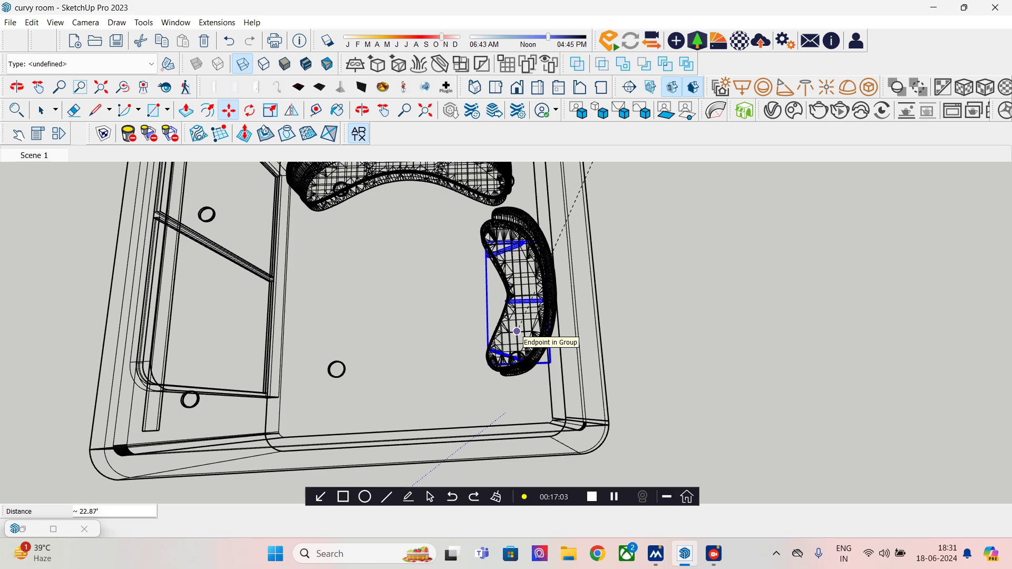
middle_drag(517, 331, 527, 237)
shift+middle_drag(486, 458, 462, 328)
scroll(485, 319, up, 2)
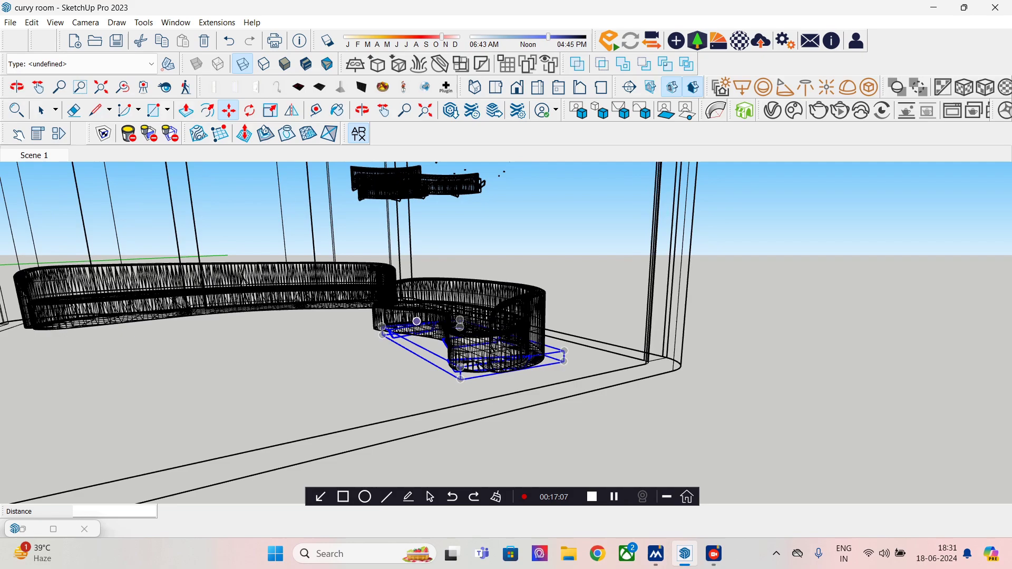
Step: Select the medium curved sofa together with its leg group and shift both about 0.10' away from the large sofa
key(space)
click(490, 327)
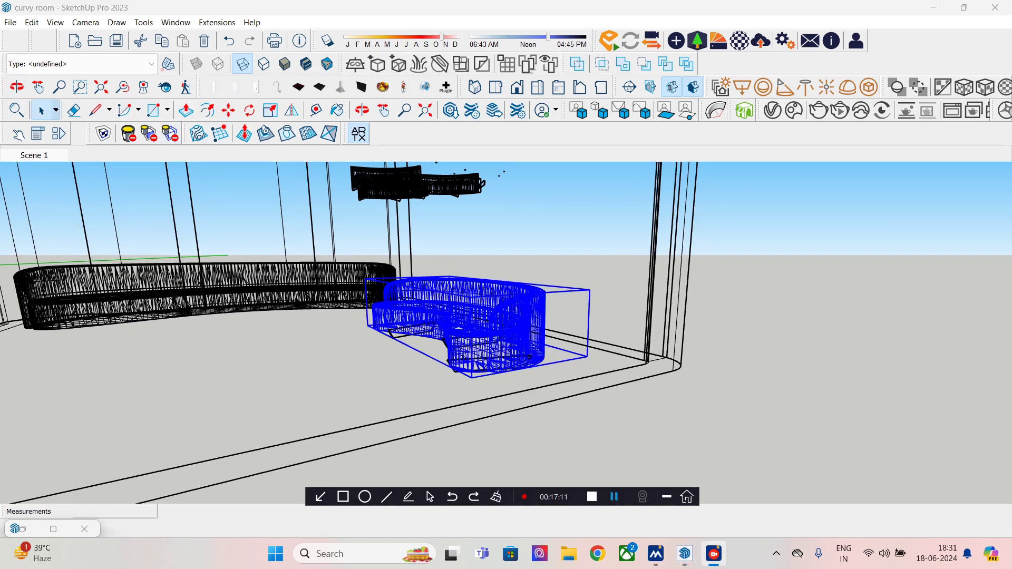
click(447, 374)
click(454, 371)
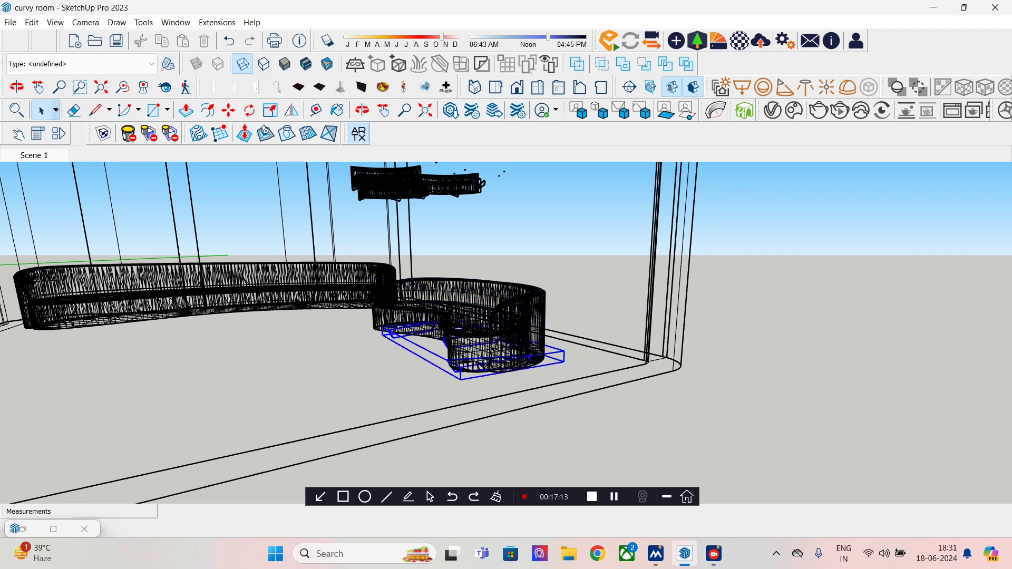
shift+click(490, 327)
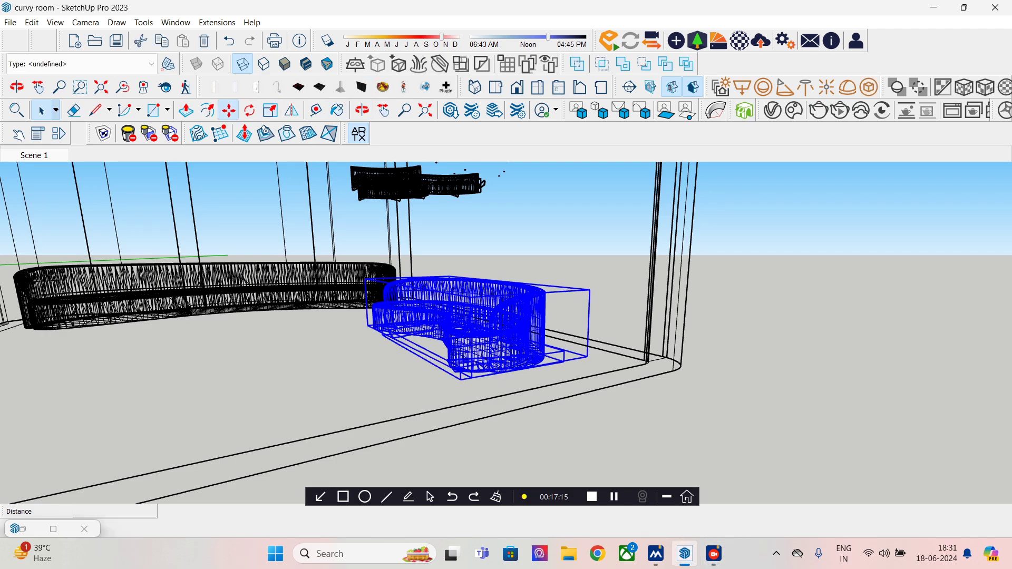
click(460, 379)
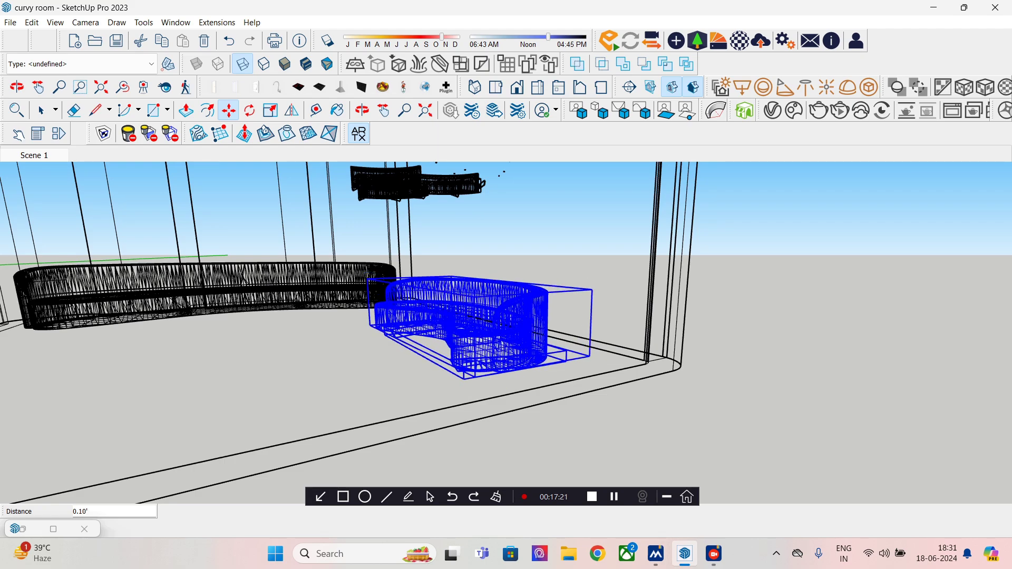
key(space)
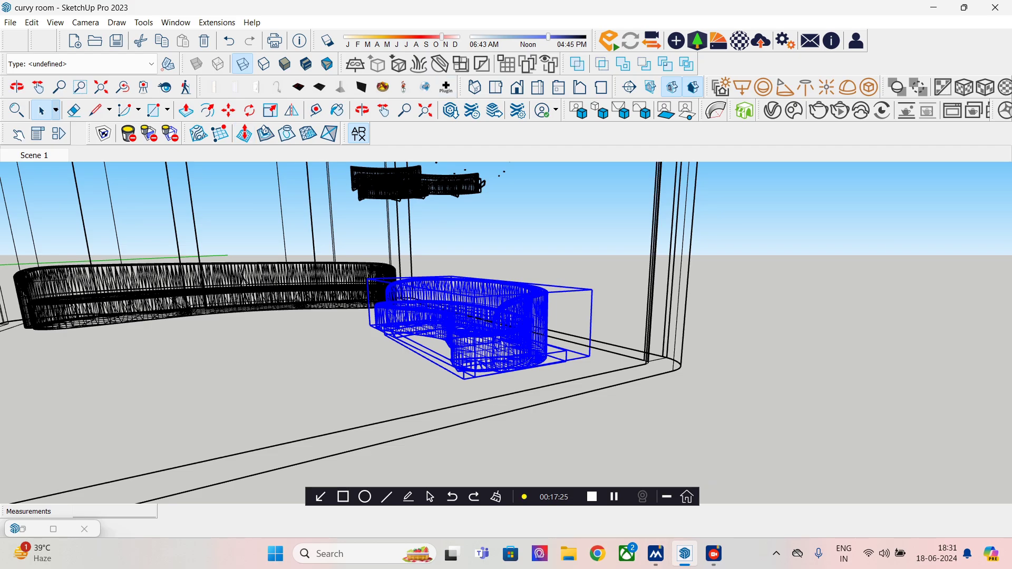
Step: Move the remaining group of sofa legs from outside into the room and position it beneath the large curved sofa
middle_drag(482, 295, 519, 326)
scroll(535, 253, down, 6)
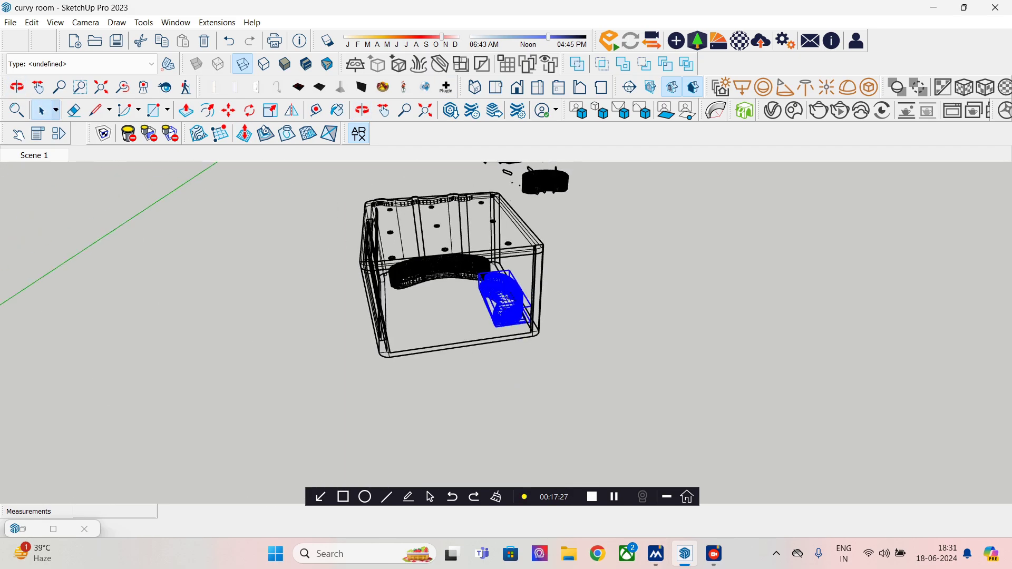
scroll(546, 179, up, 5)
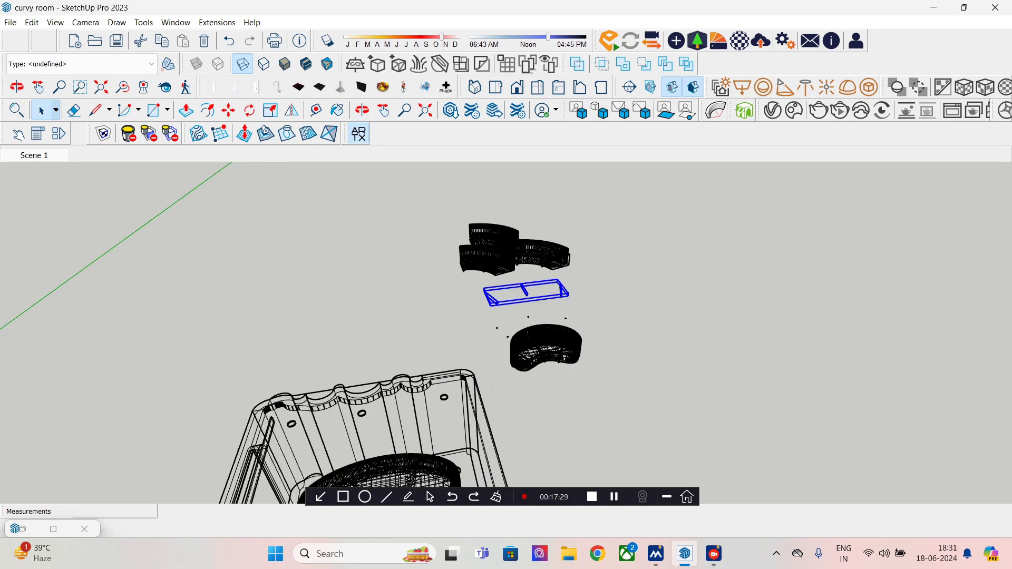
click(495, 304)
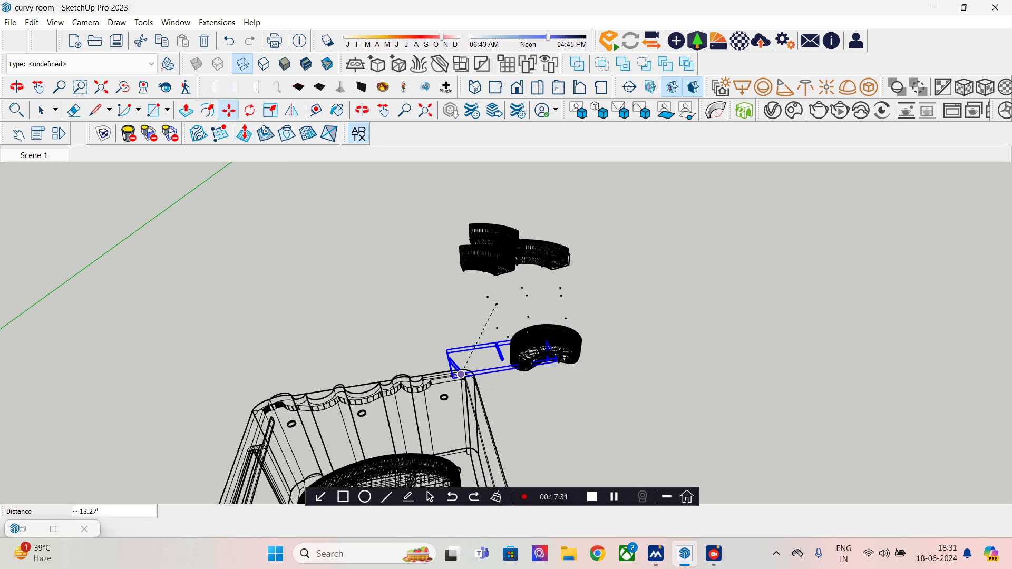
middle_drag(403, 420, 623, 277)
middle_drag(605, 349, 564, 421)
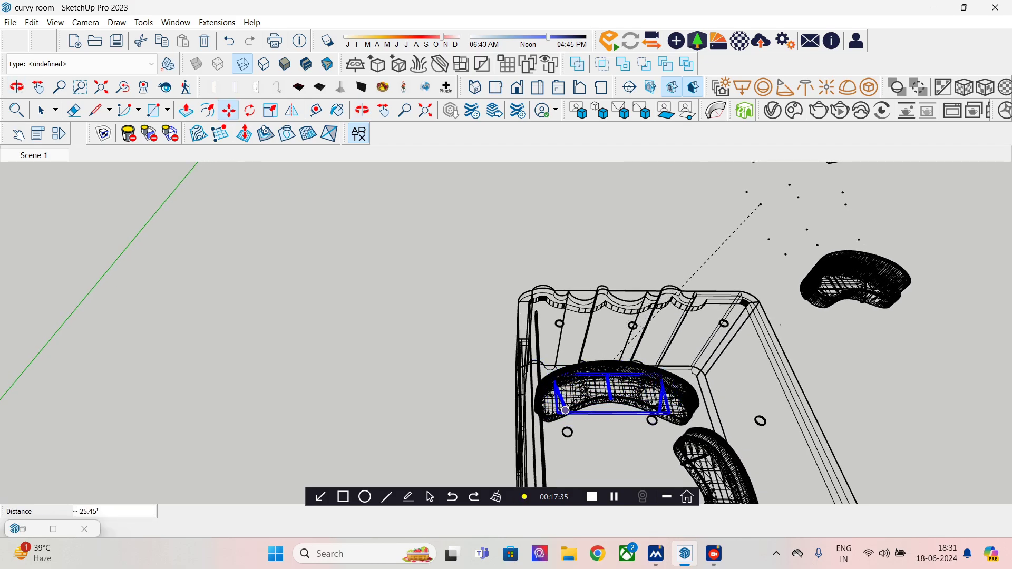
middle_drag(564, 410, 764, 312)
scroll(583, 379, up, 5)
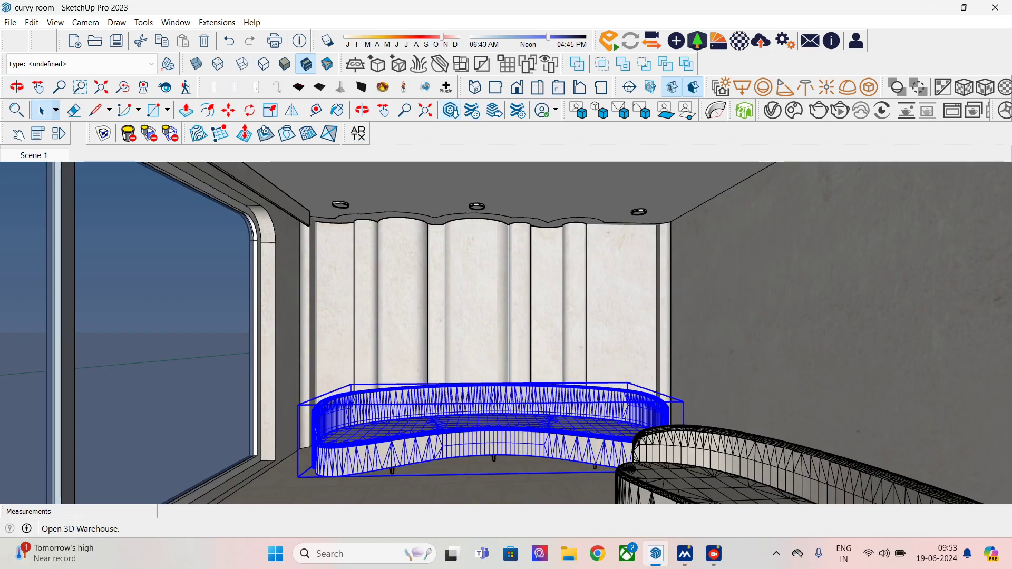
Step: Hide the curved sofa along the side wall and the large curved sofa in front of the fluted wall
click(698, 40)
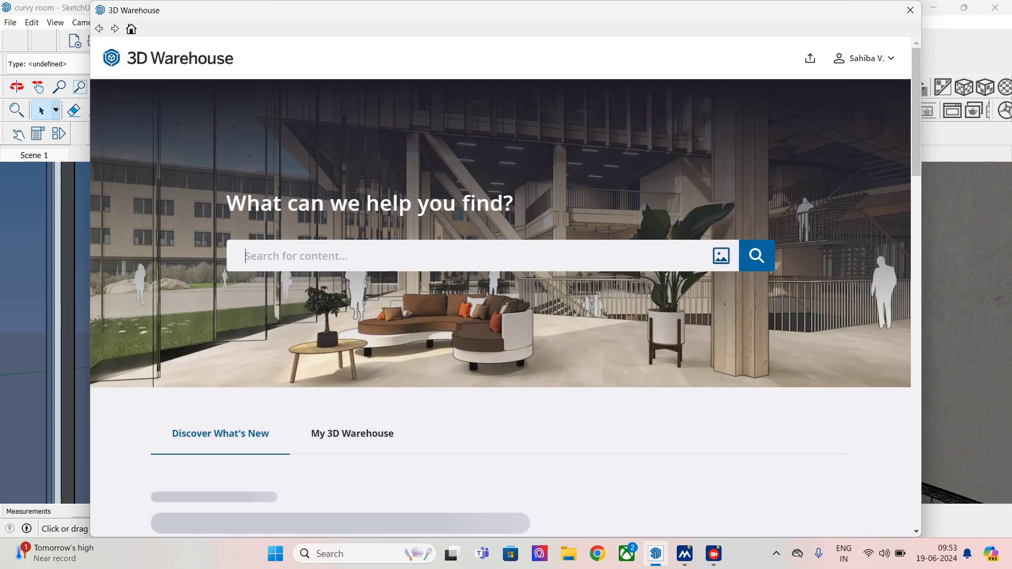
text(co)
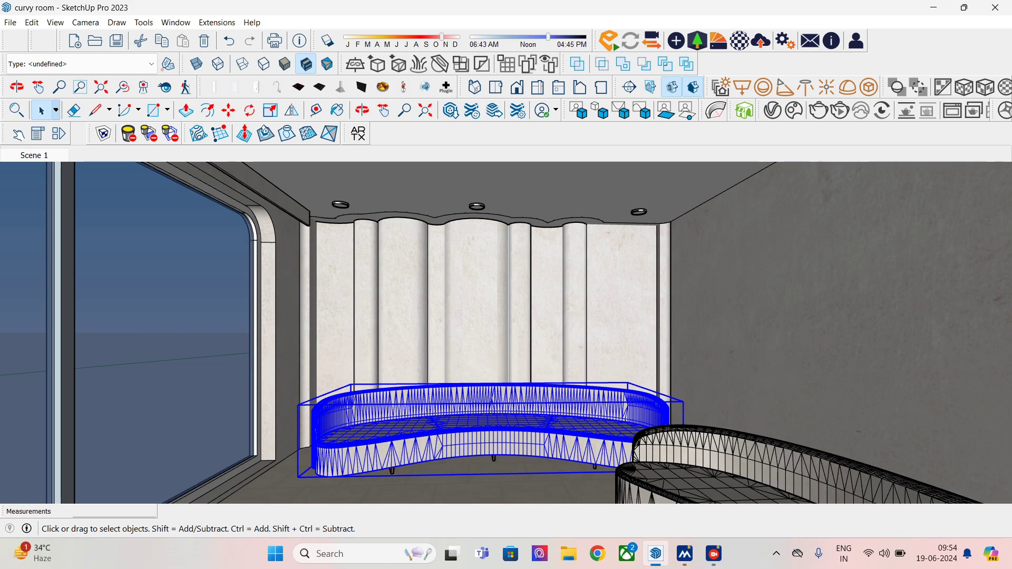
right_click(681, 469)
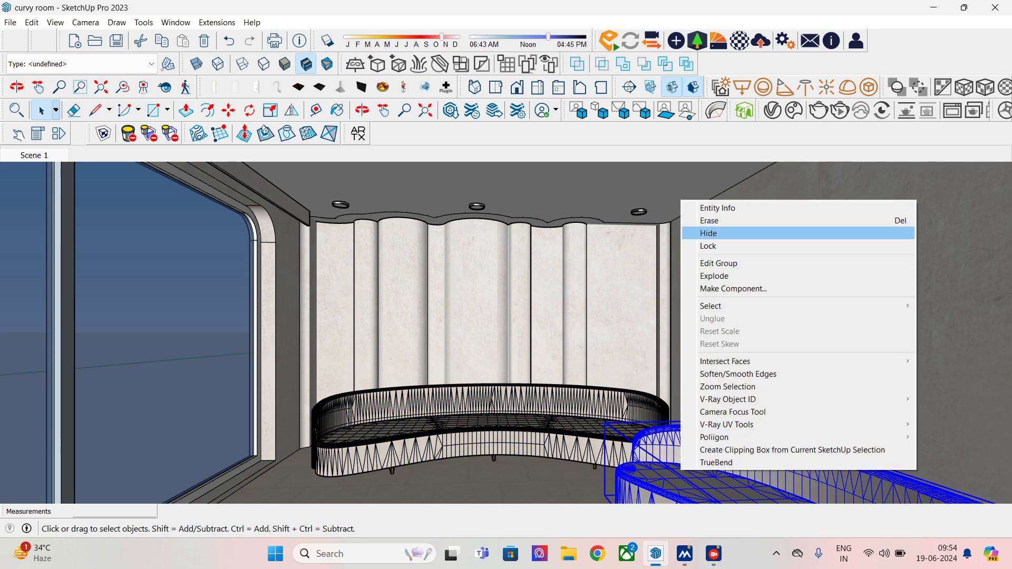
click(717, 233)
right_click(590, 415)
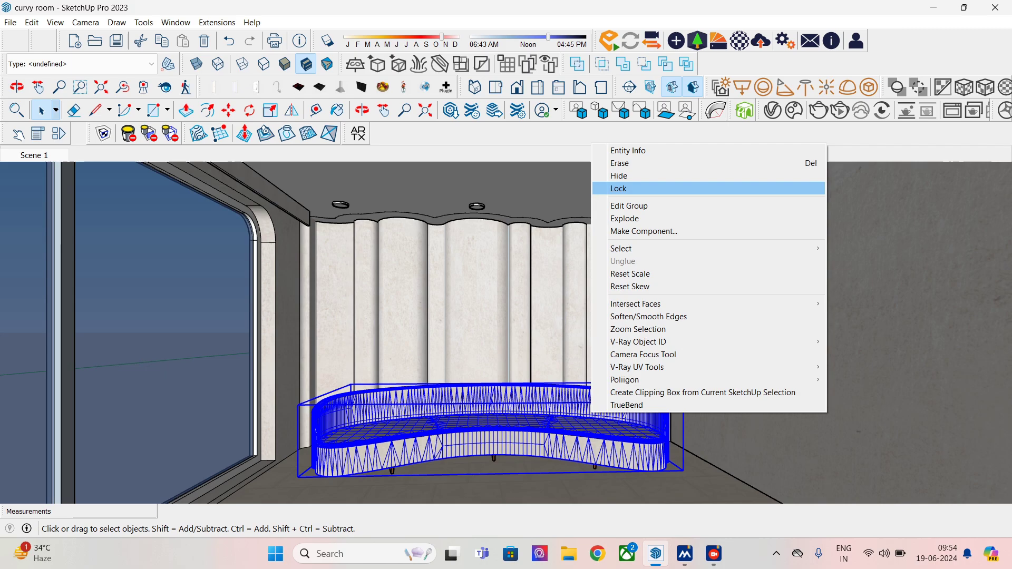
click(622, 188)
shift+middle_drag(580, 390, 590, 347)
Step: Search 3D Warehouse for "coffee table"
click(103, 133)
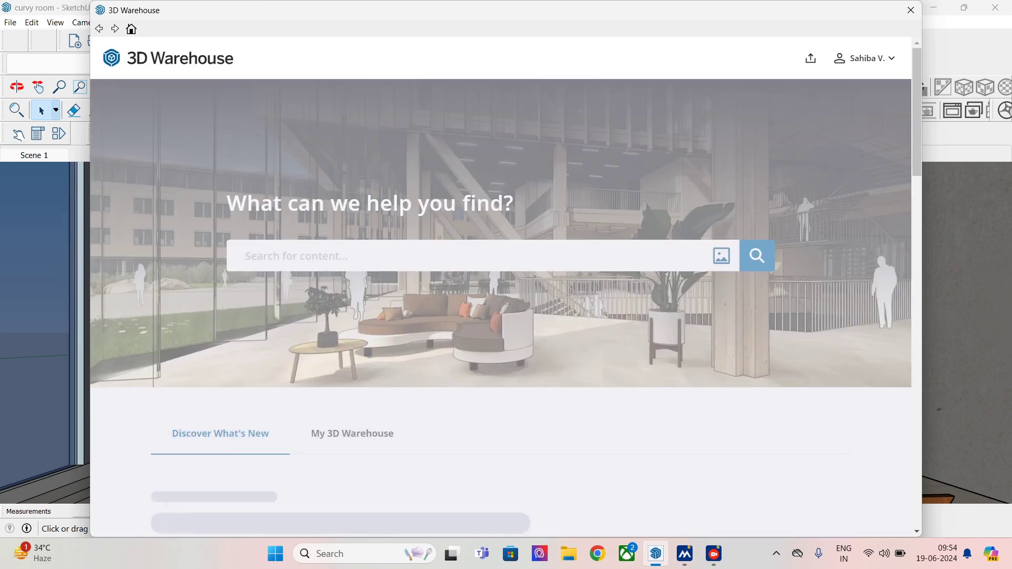
text(c)
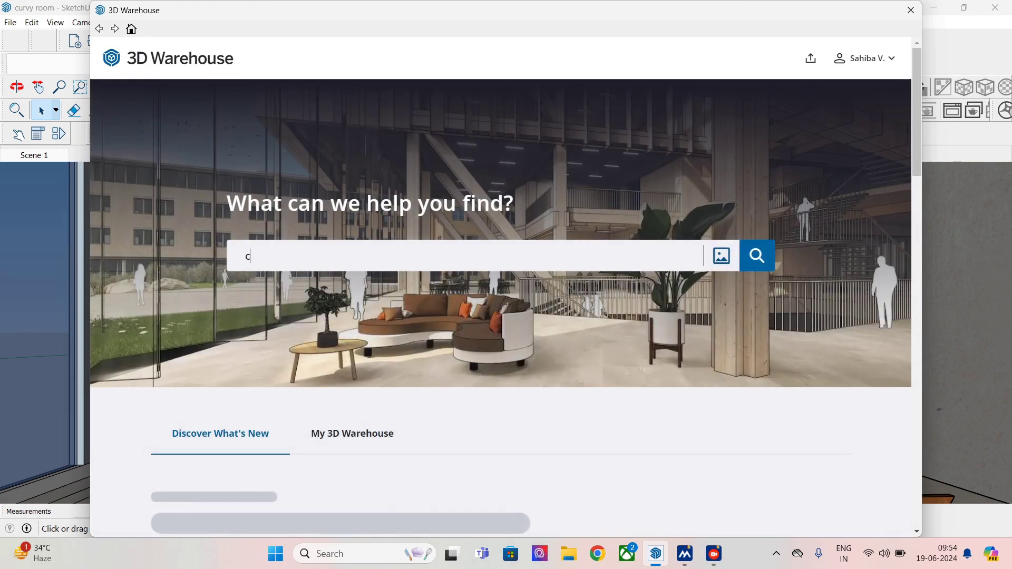
text(offee )
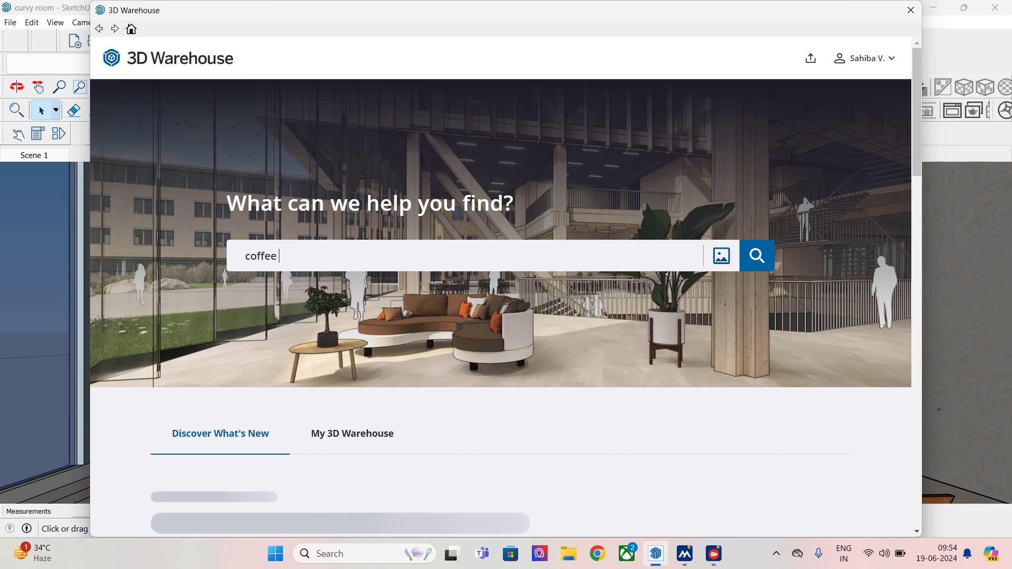
text(table)
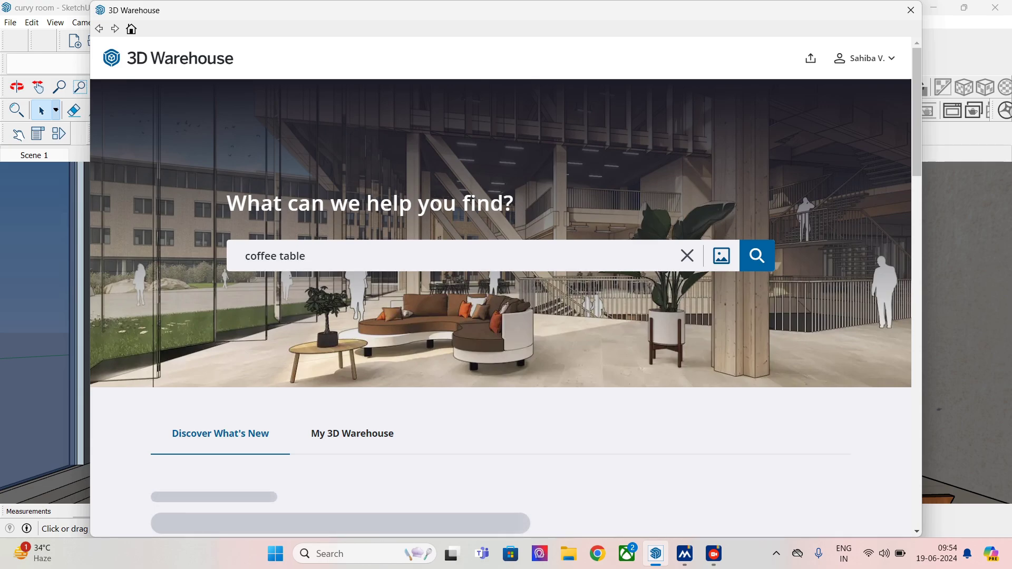
key(Return)
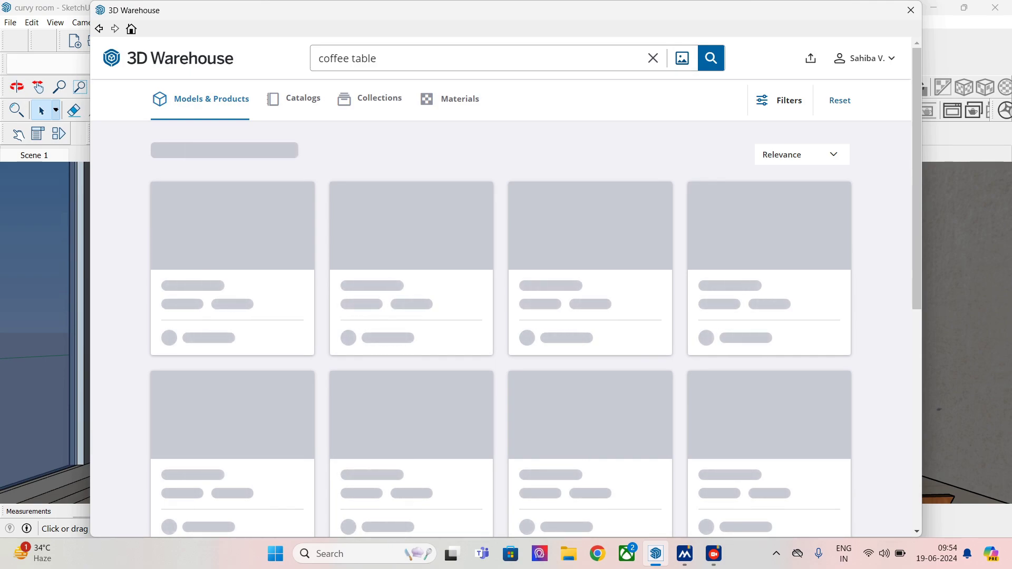
Step: Look through the coffee table models for a round wooden table paired with a small side table and a plant vase
scroll(500, 337, down, 10)
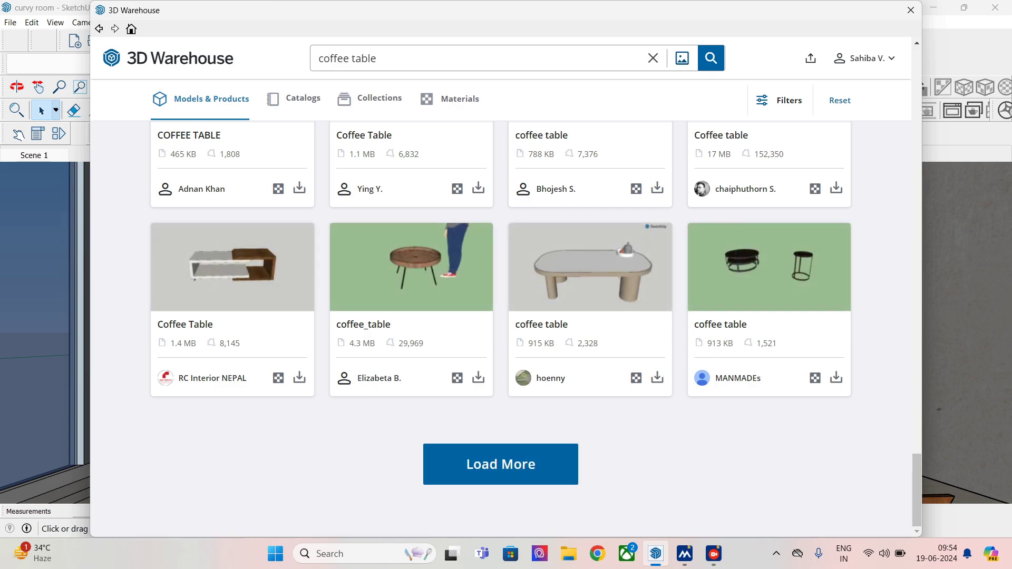
scroll(536, 329, up, 5)
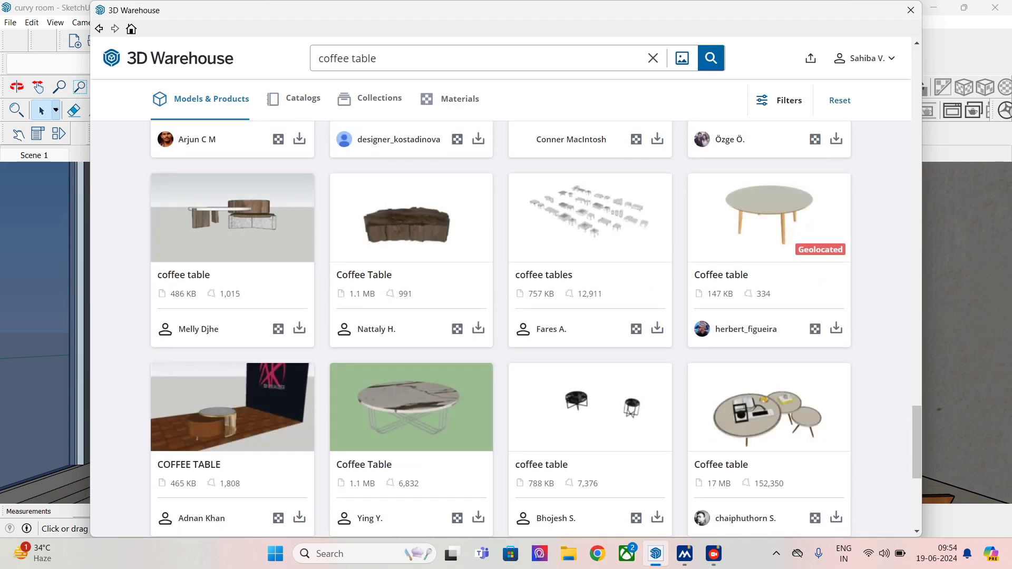
scroll(500, 332, up, 5)
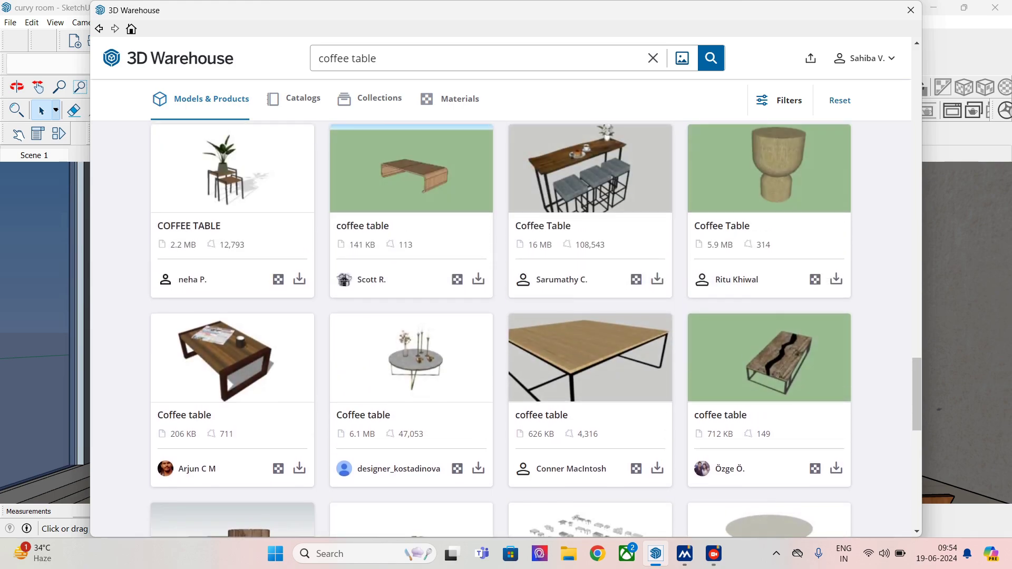
scroll(500, 333, up, 3)
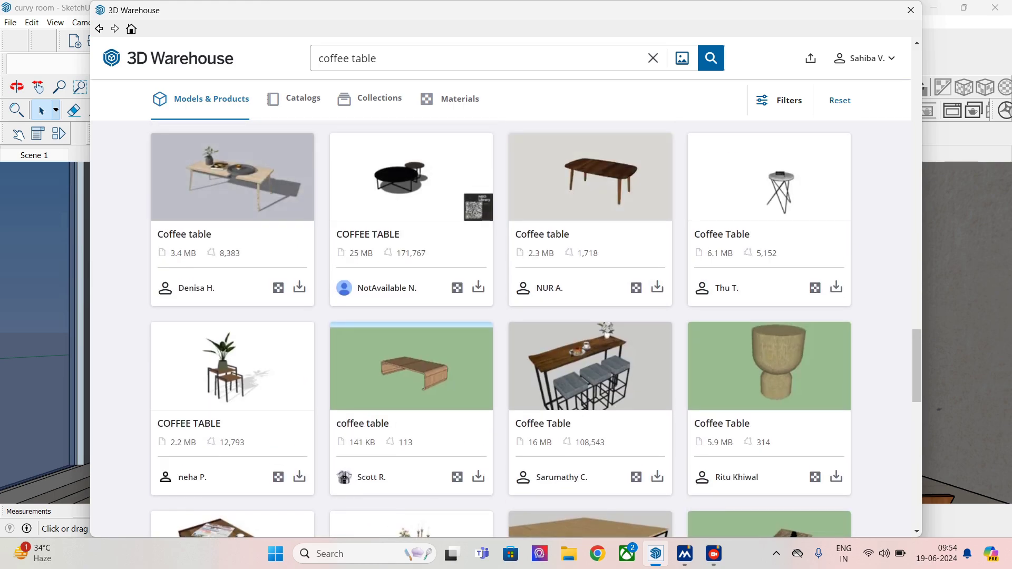
scroll(536, 329, up, 4)
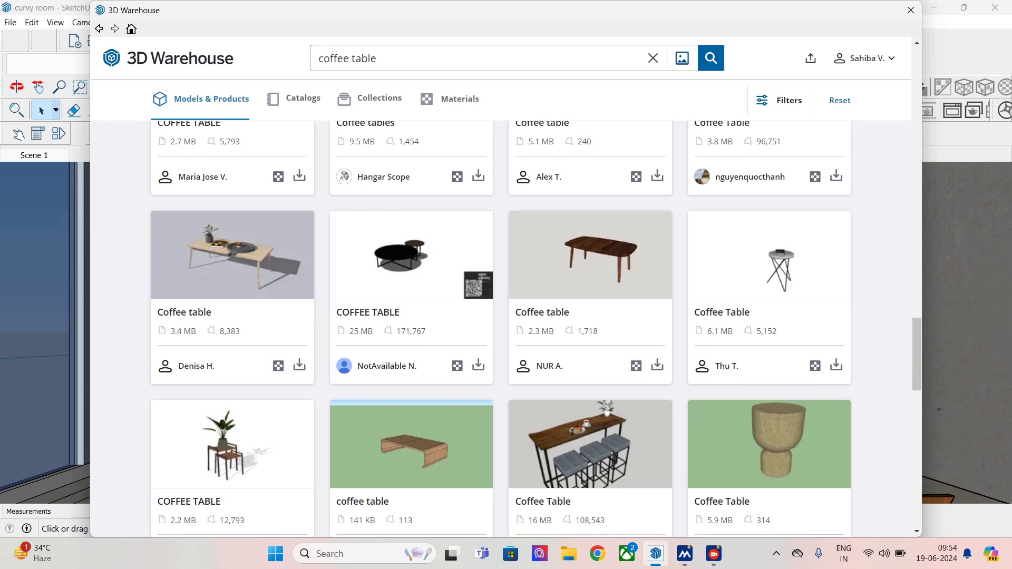
scroll(501, 329, up, 3)
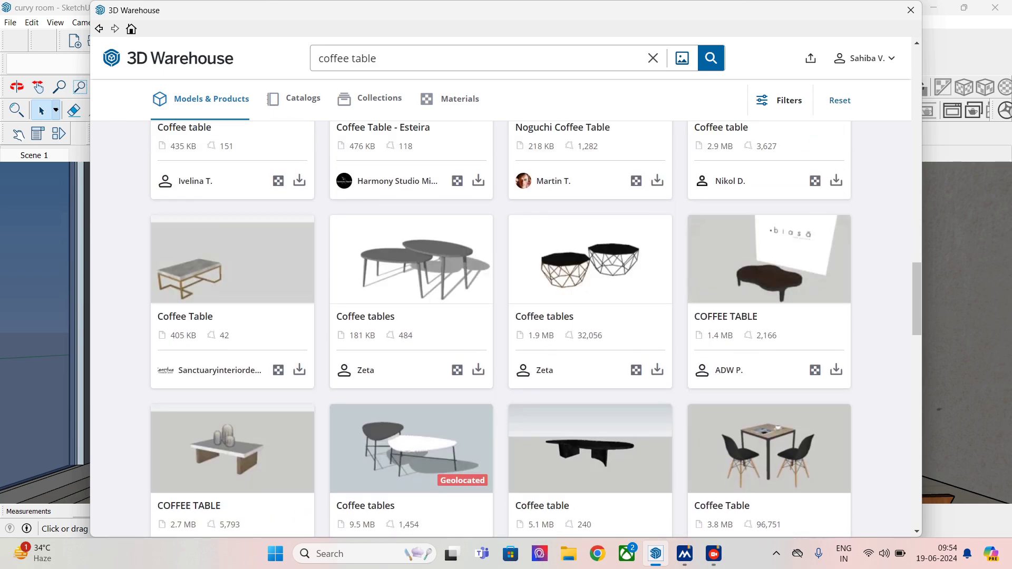
scroll(536, 329, up, 9)
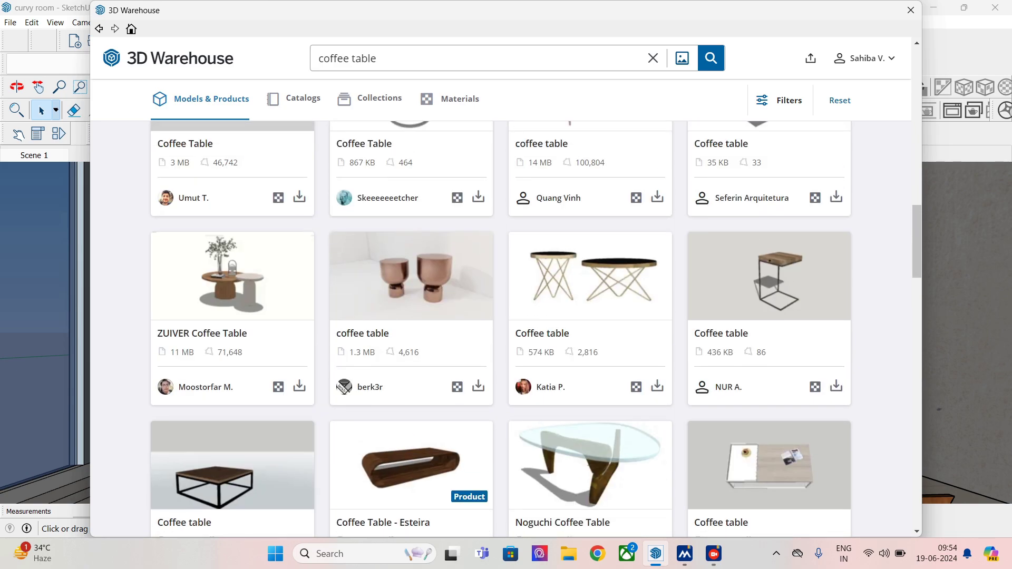
scroll(506, 329, down, 1)
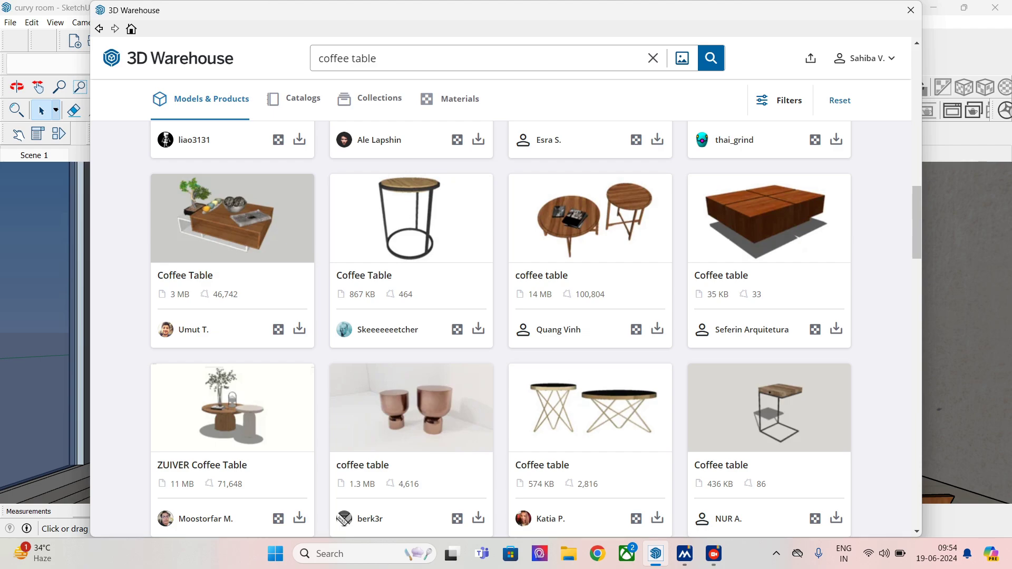
click(233, 407)
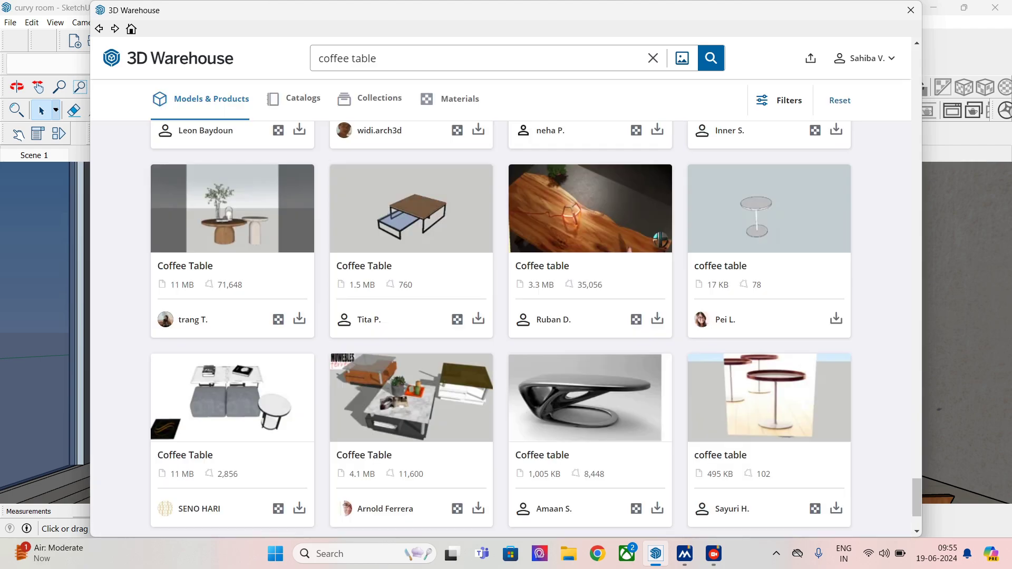
Step: Load the 11 MB Coffee Table with the plant vase and lamp directly into the model and place it on the room's floor
click(232, 209)
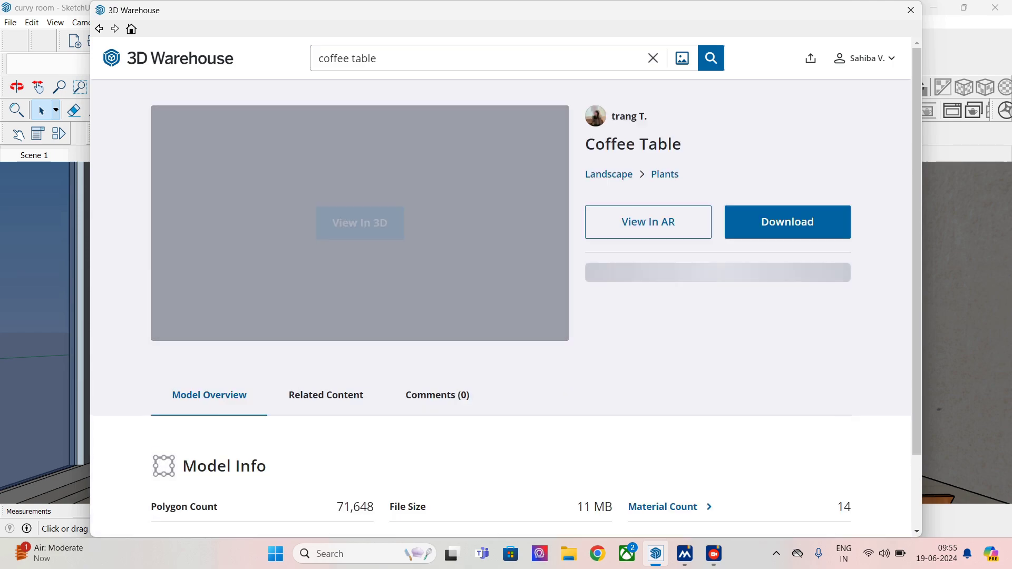
click(787, 222)
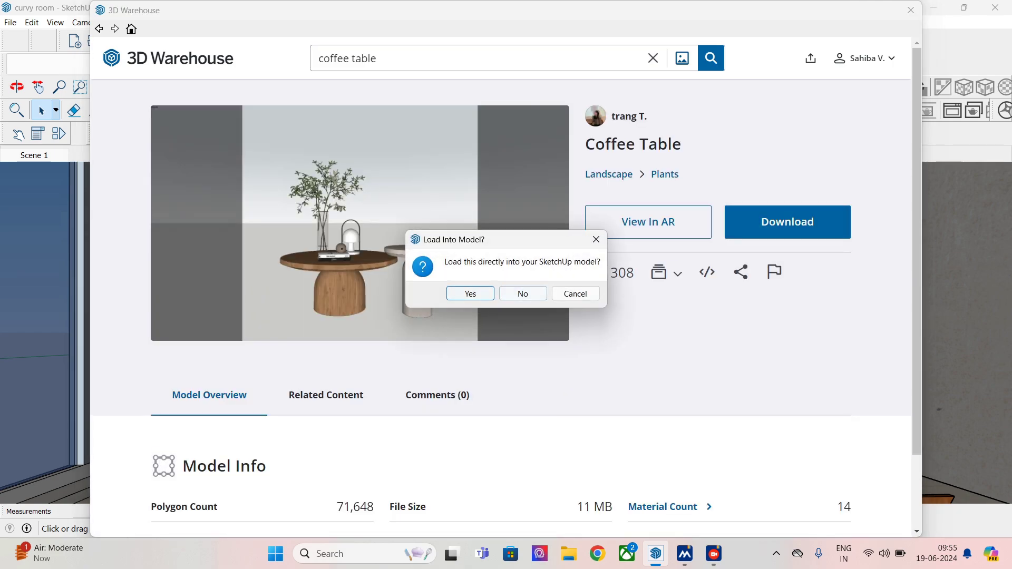
key(Return)
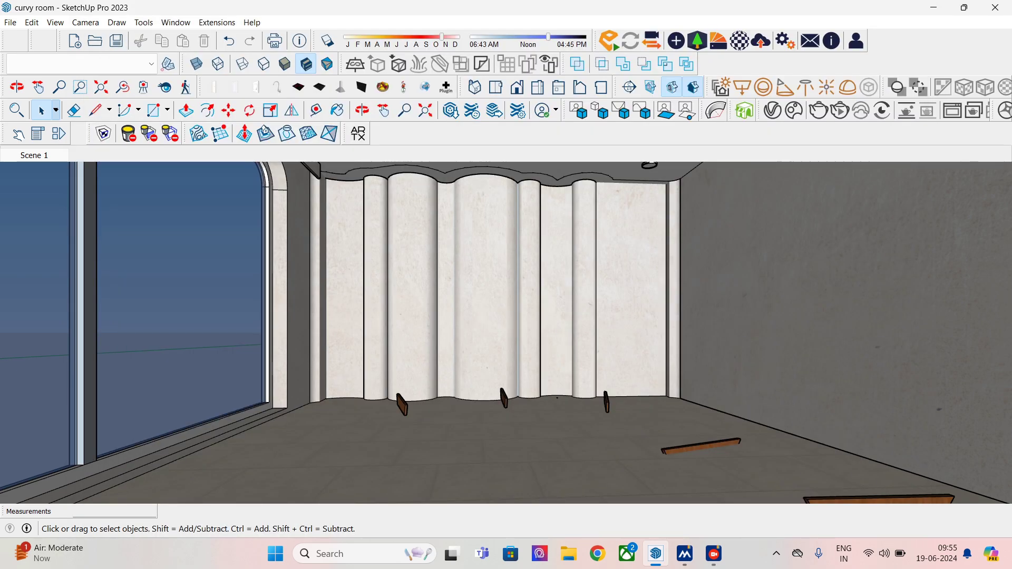
key(Return)
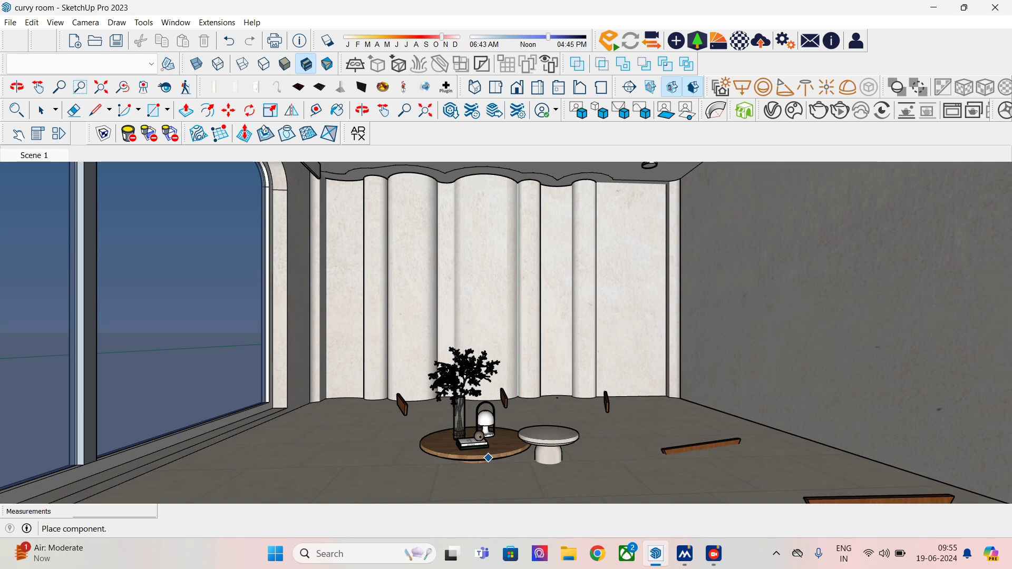
click(488, 458)
Step: Scale the placed coffee table set up uniformly about its center
click(229, 110)
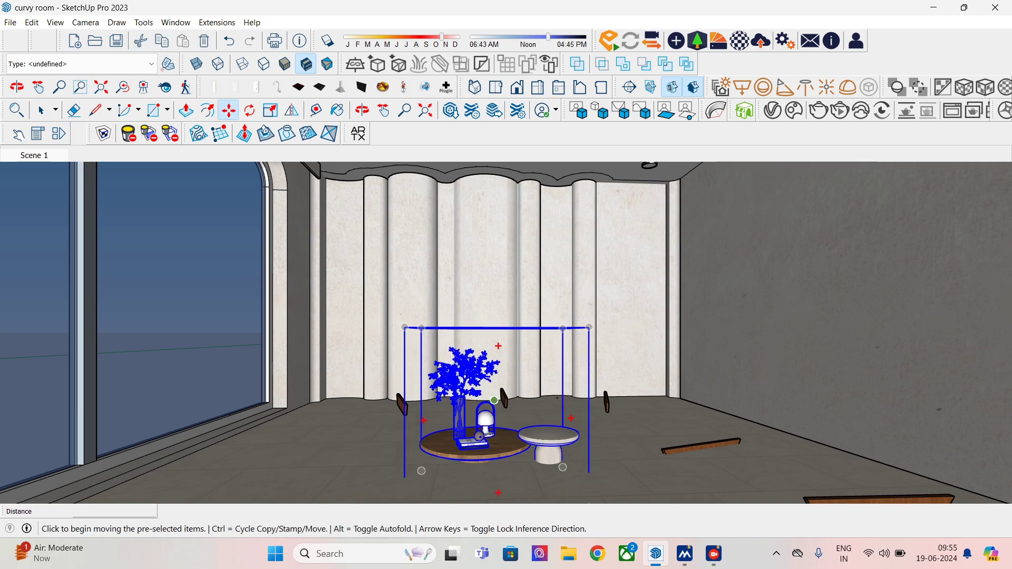
click(271, 110)
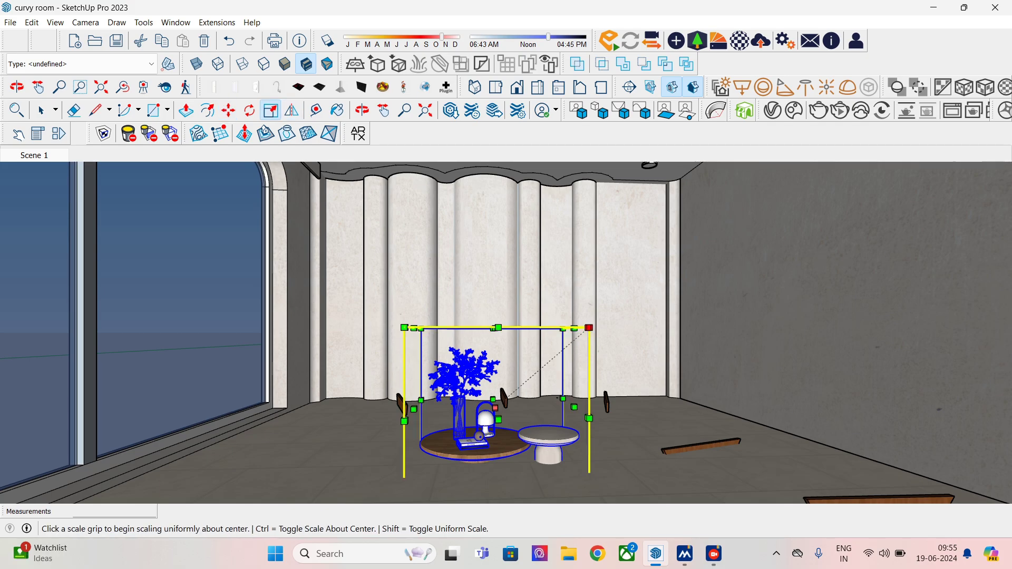
ctrl+drag(589, 328, 631, 291)
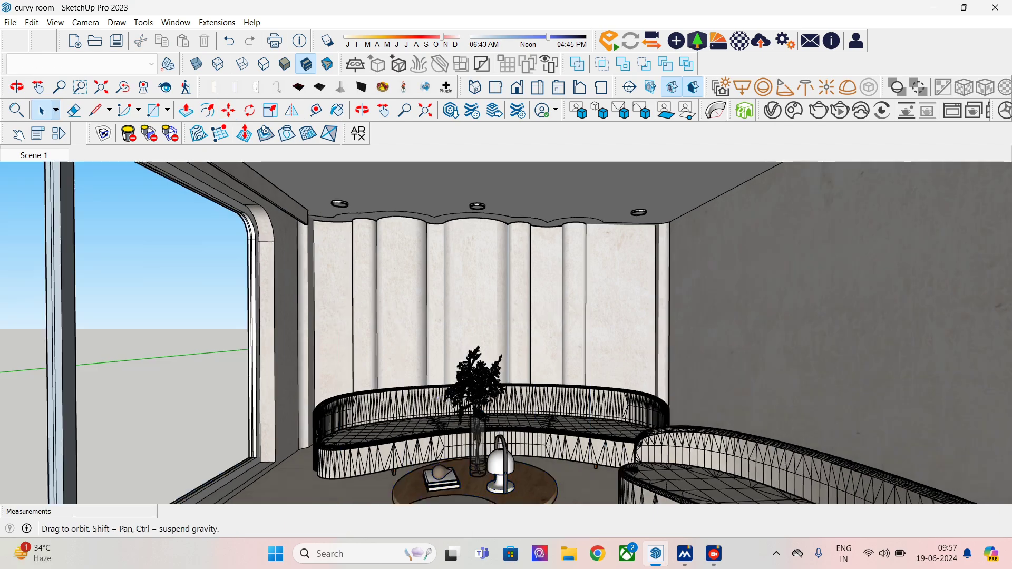
Step: Paint the faces of the large rounded window's frame with the Wood Cherry Original material from the Wood collection
middle_drag(475, 337, 685, 356)
scroll(483, 306, up, 1)
click(356, 224)
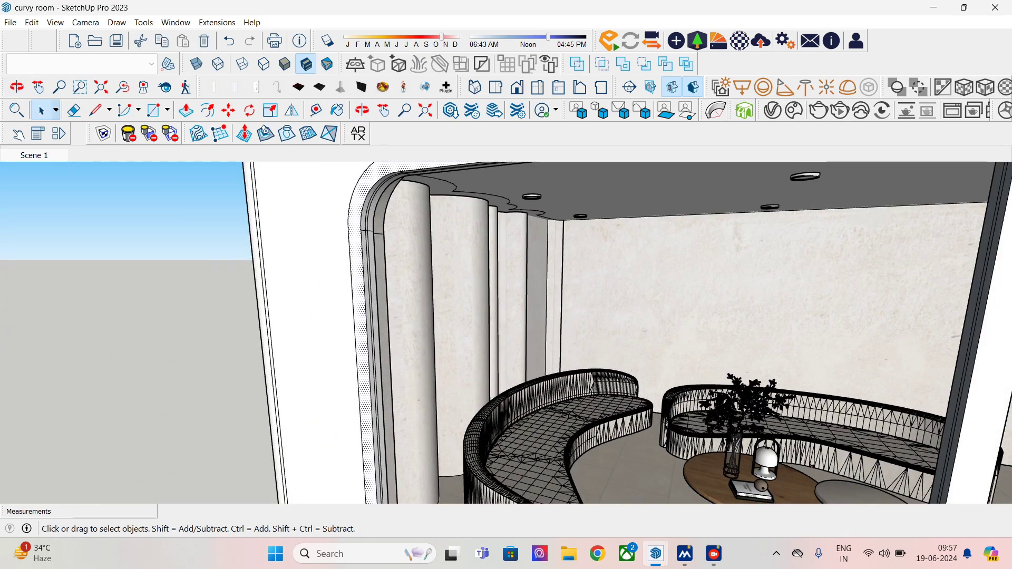
shift+middle_drag(357, 224, 315, 255)
scroll(350, 232, up, 3)
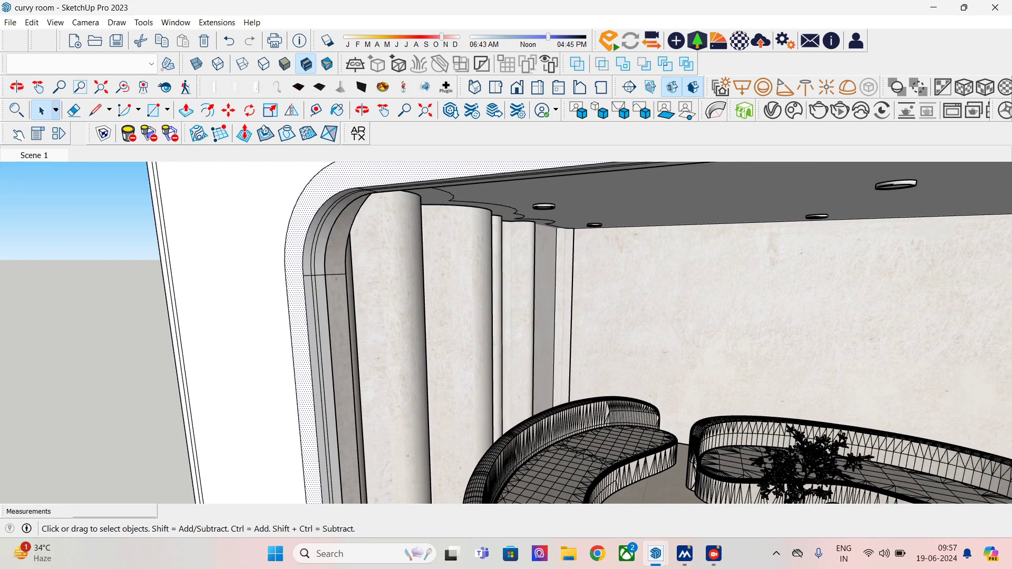
scroll(405, 264, up, 2)
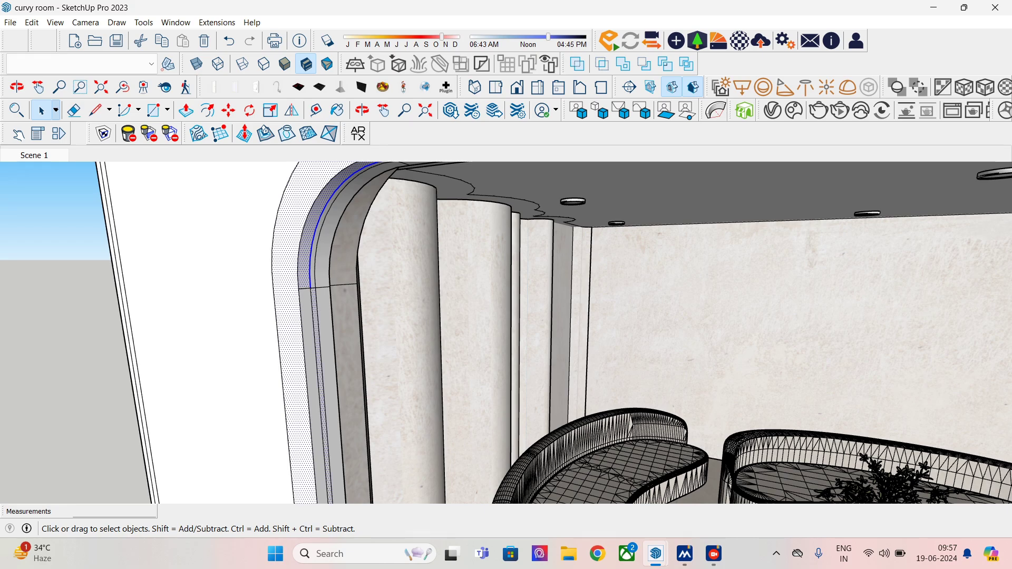
shift+click(325, 327)
shift+click(309, 334)
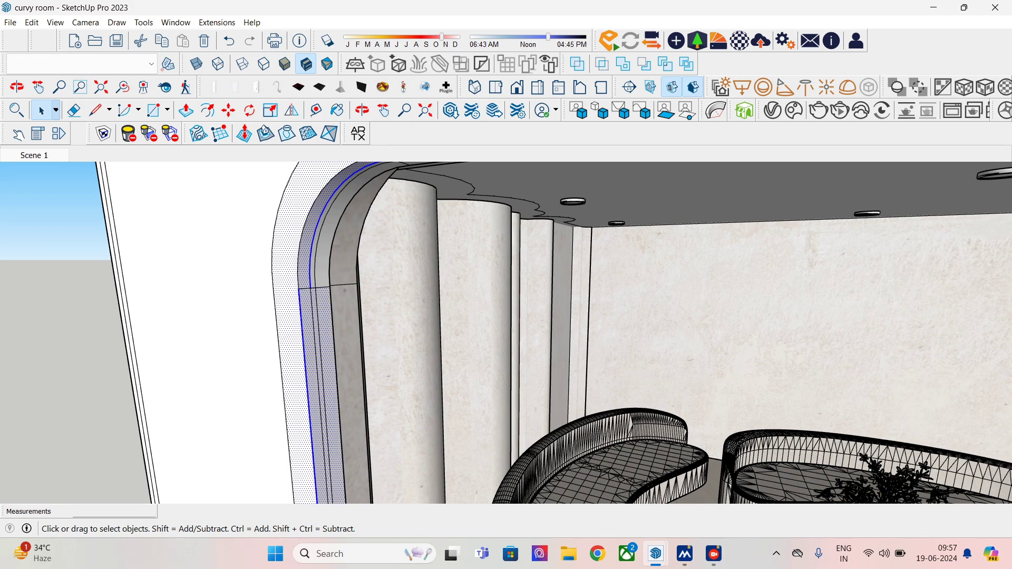
scroll(309, 334, down, 5)
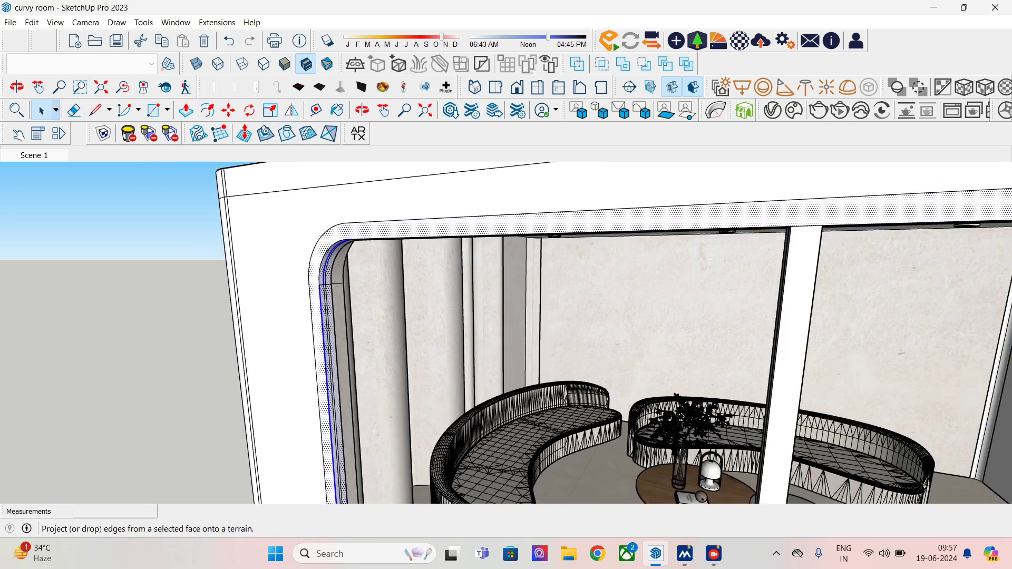
click(337, 110)
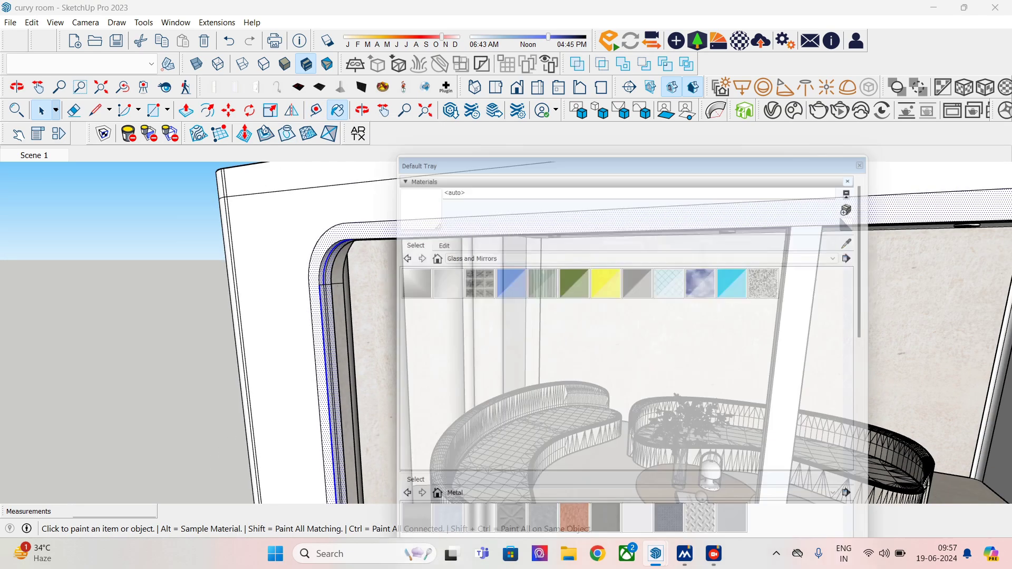
click(575, 249)
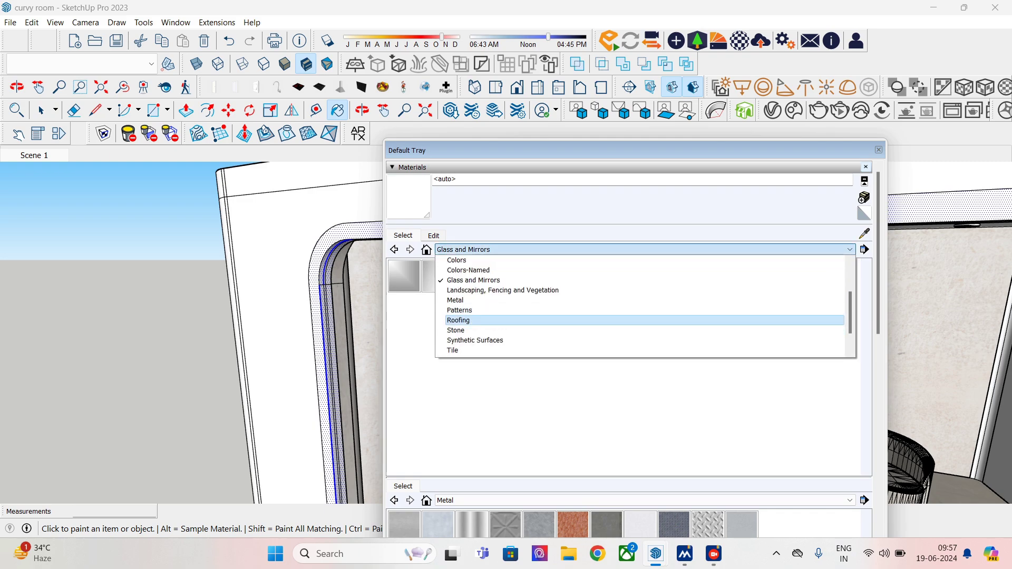
scroll(485, 311, up, 2)
scroll(485, 316, down, 3)
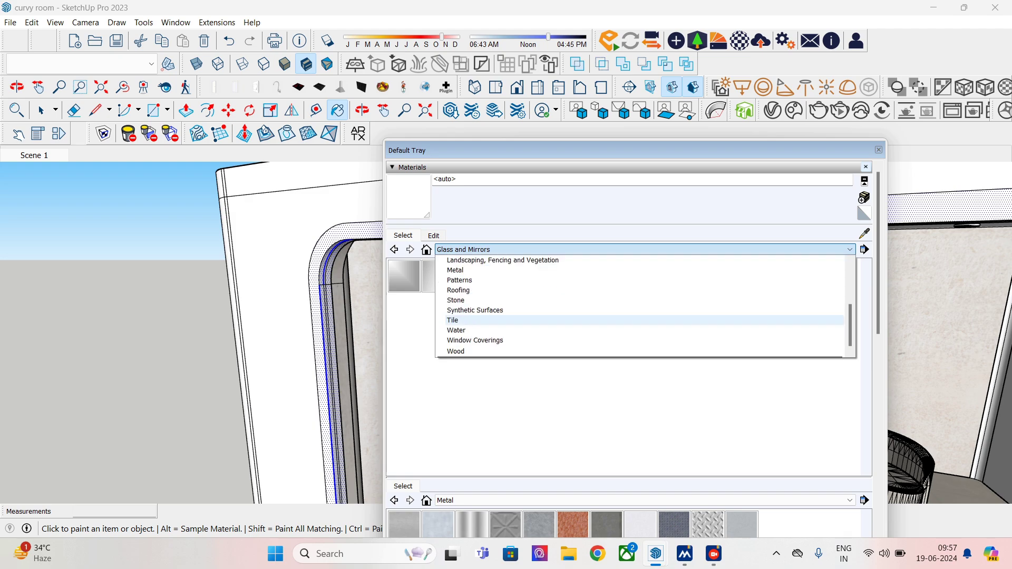
click(459, 352)
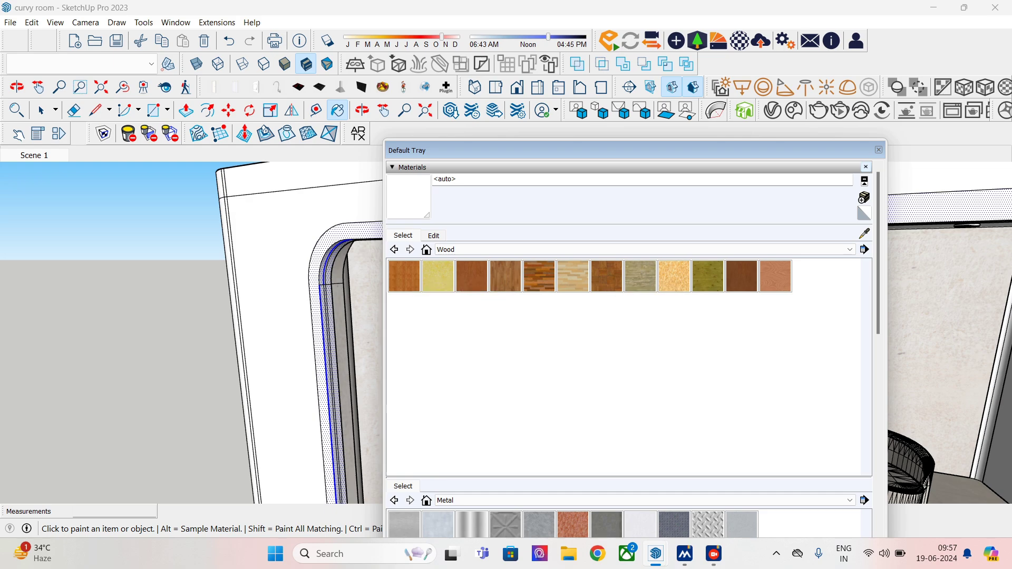
click(404, 276)
click(438, 276)
click(471, 276)
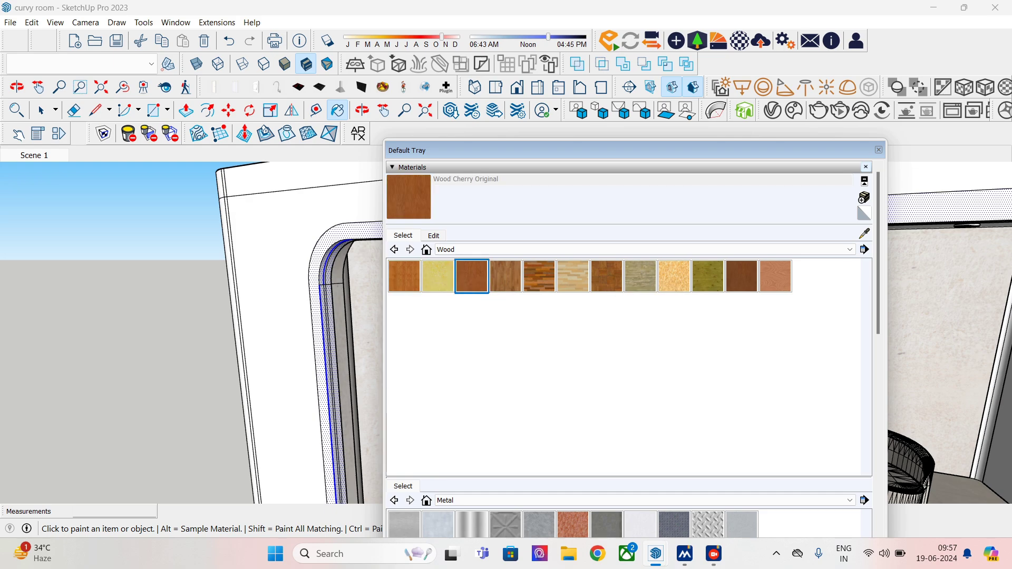
click(318, 300)
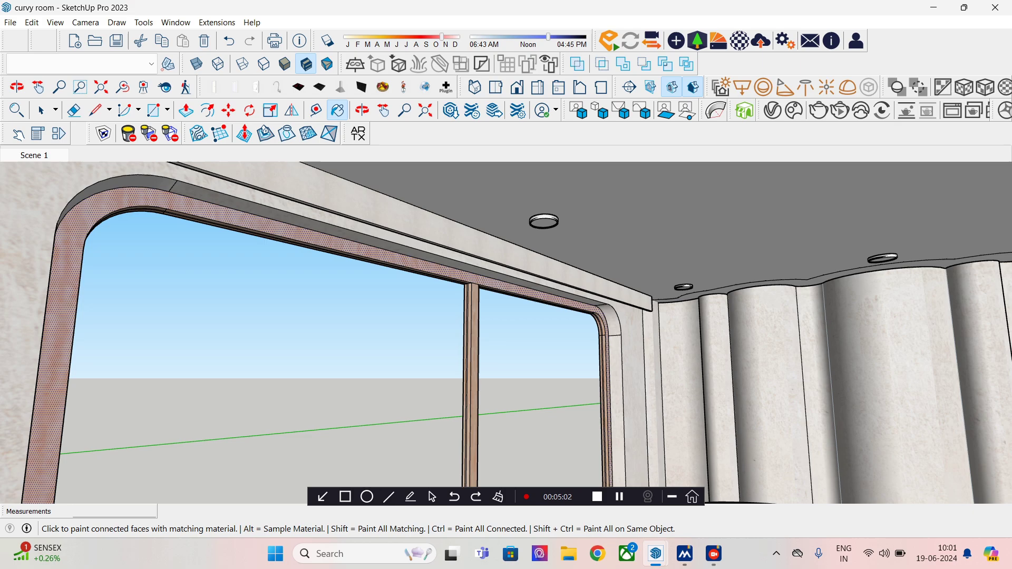
Step: Return to the Scene 1 camera view and shift it slightly to show the sofas and coffee table
key(o)
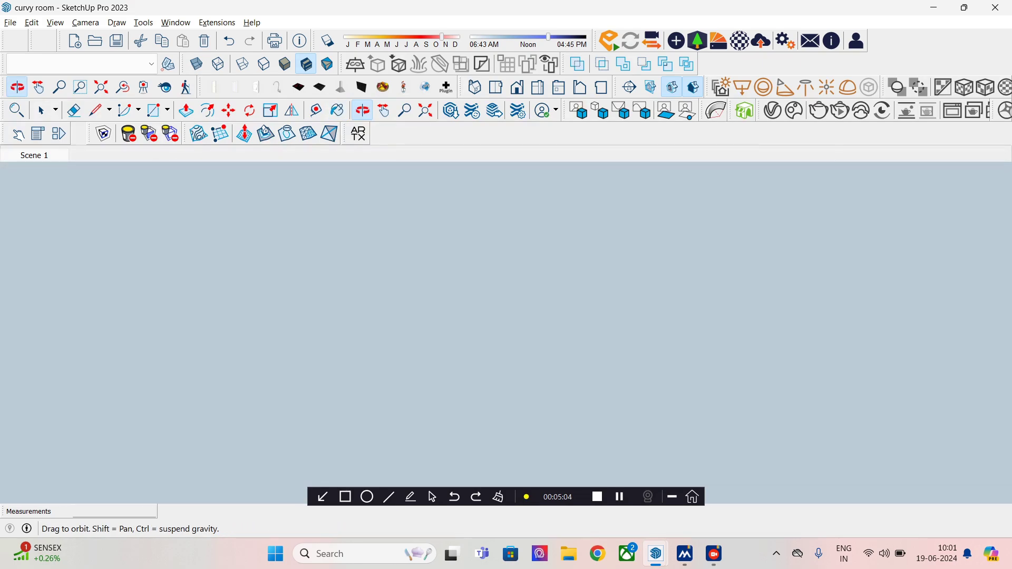
key(b)
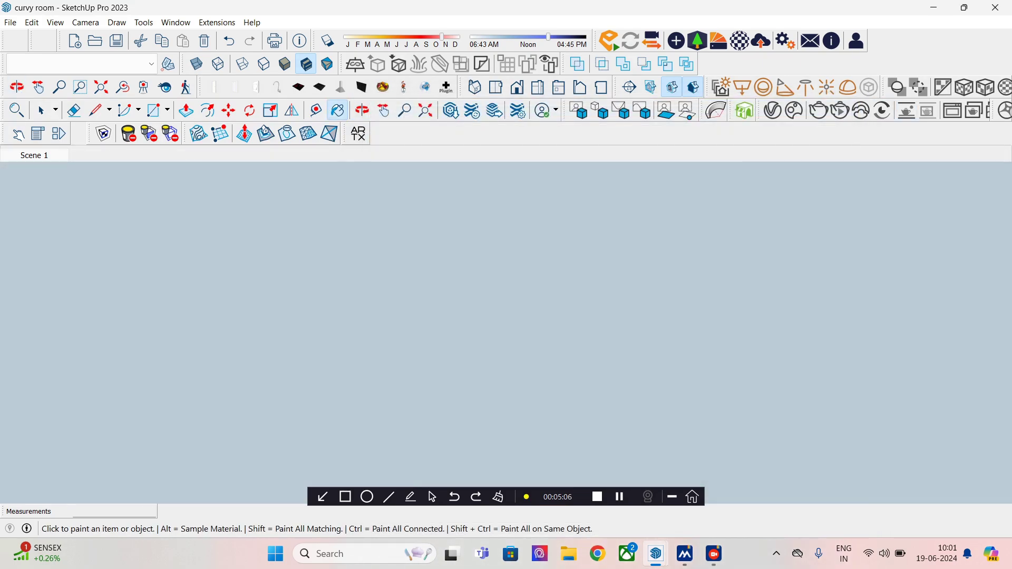
click(34, 155)
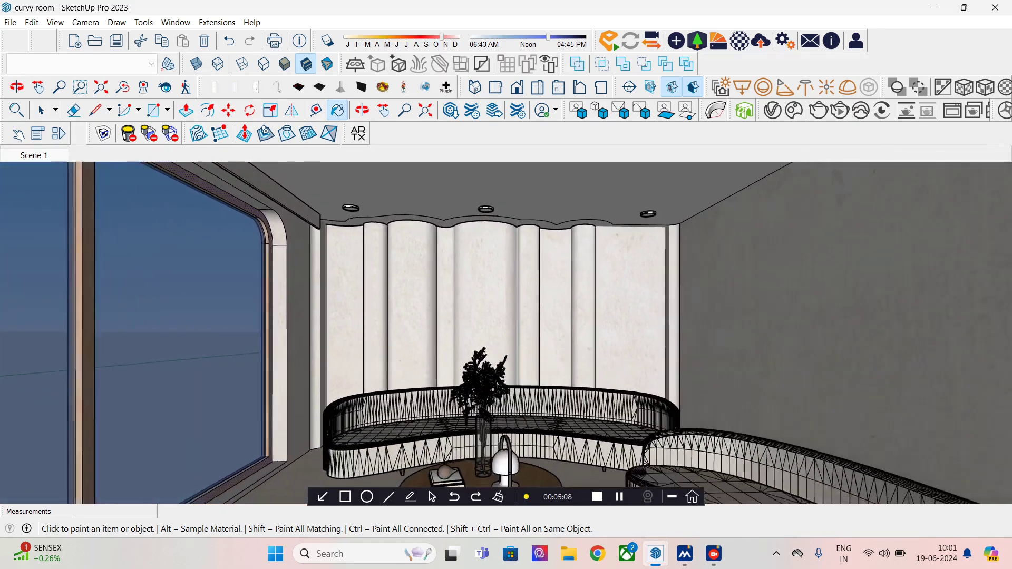
shift+middle_drag(506, 338, 503, 300)
Step: Search 3D Warehouse for "rug" and look through the models for a plain round brown rug
key(b)
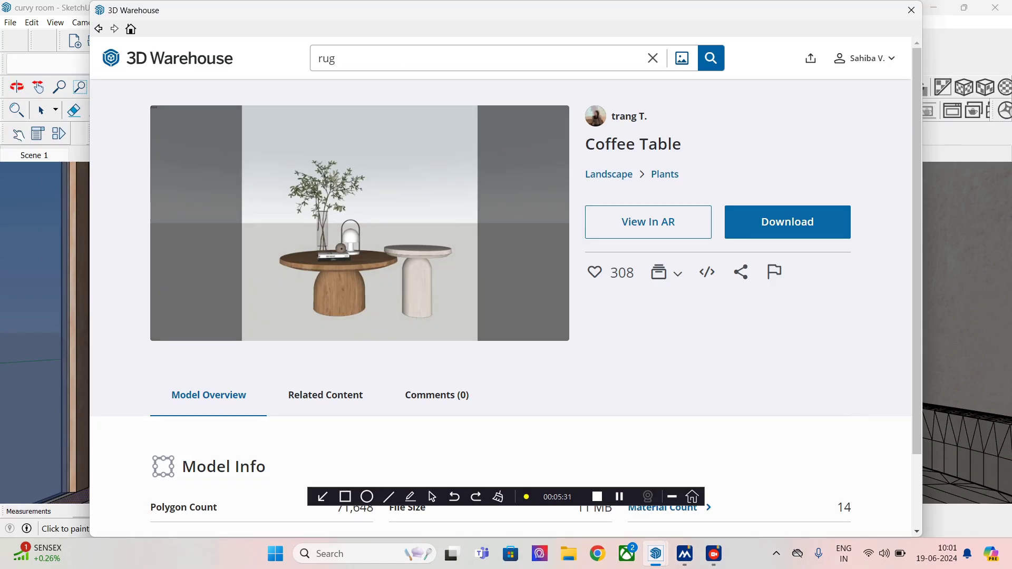
key(Return)
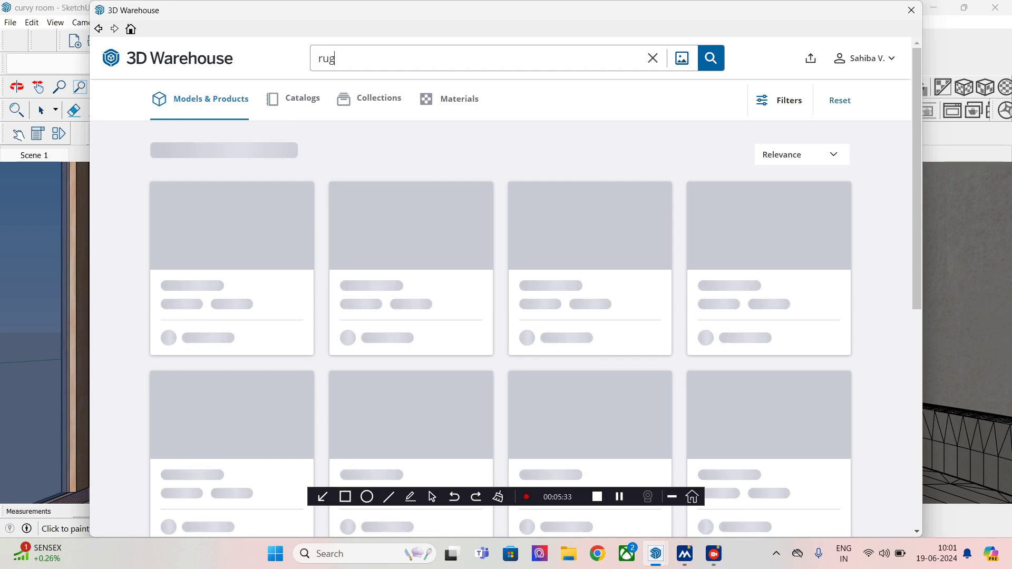
scroll(501, 316, down, 15)
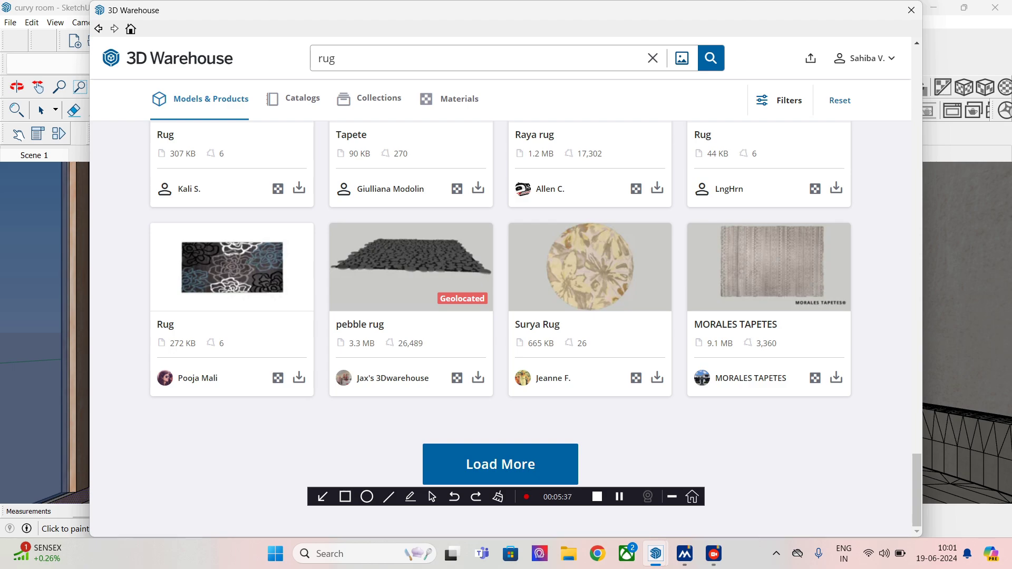
scroll(501, 316, up, 7)
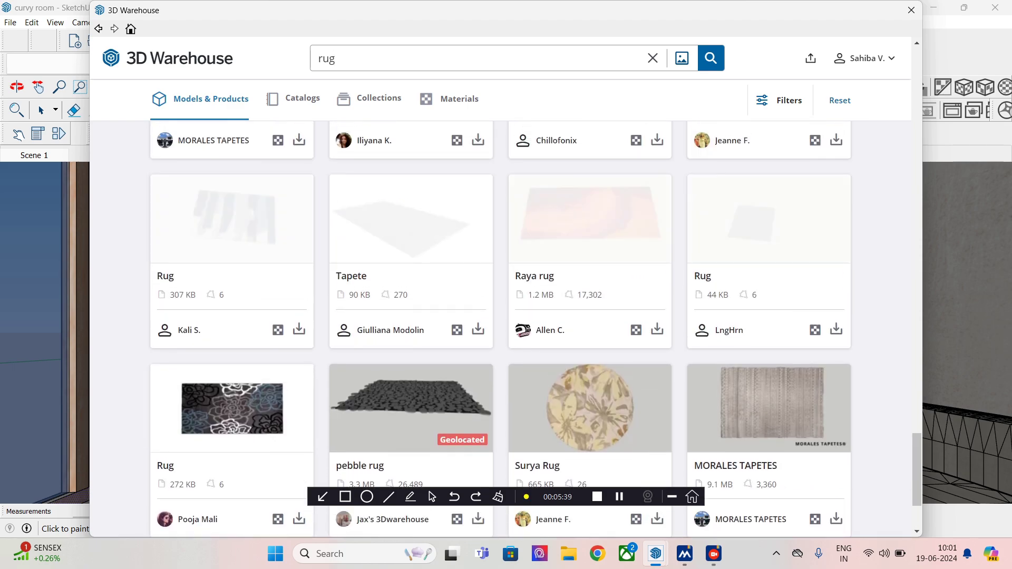
scroll(501, 327, up, 9)
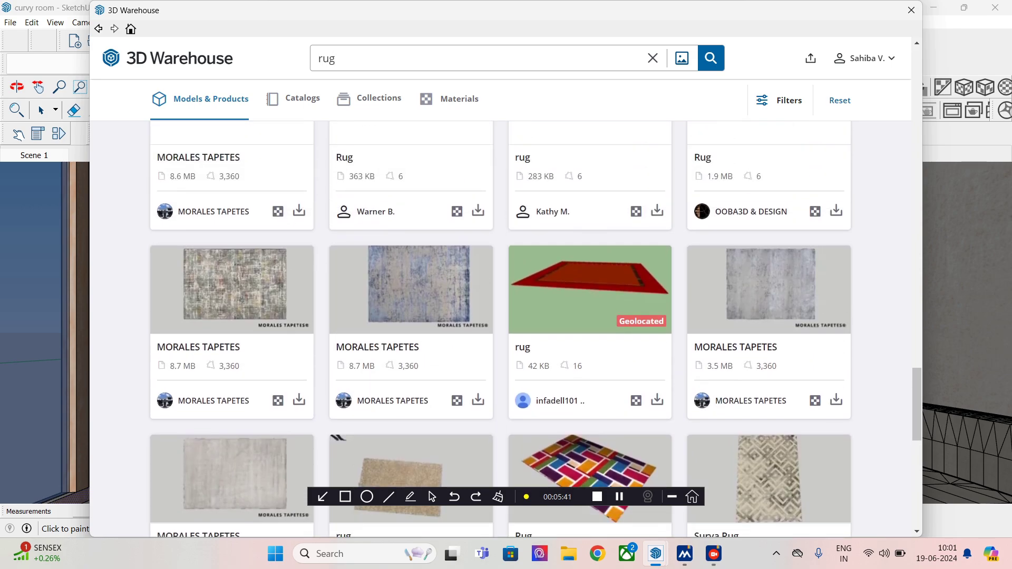
scroll(500, 327, up, 2)
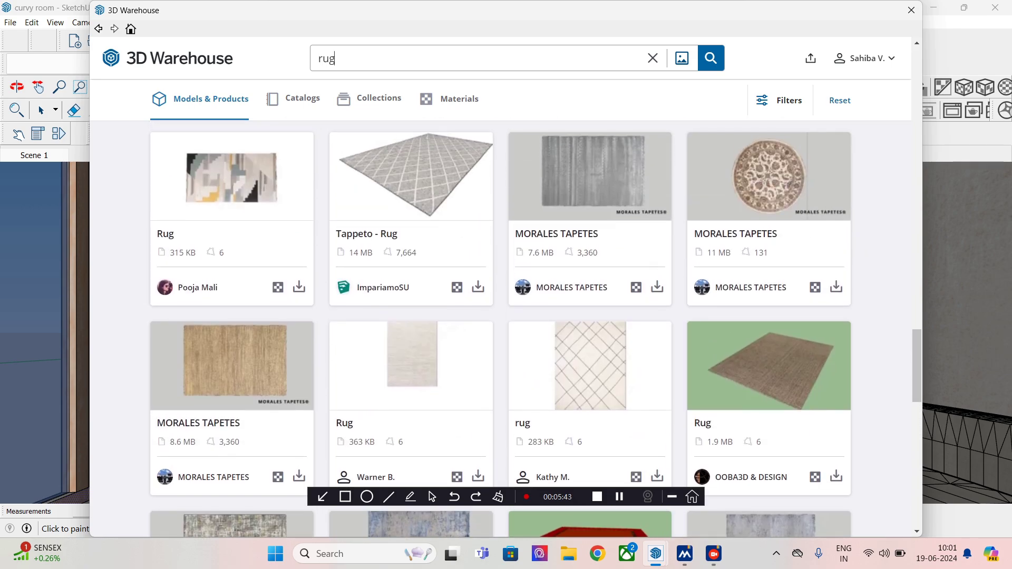
scroll(501, 327, up, 4)
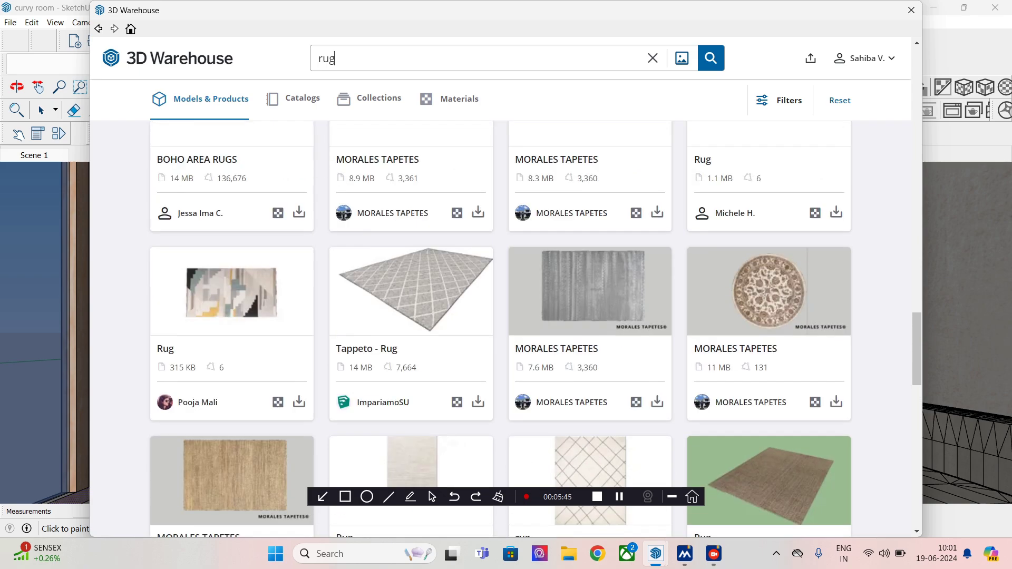
scroll(501, 327, up, 8)
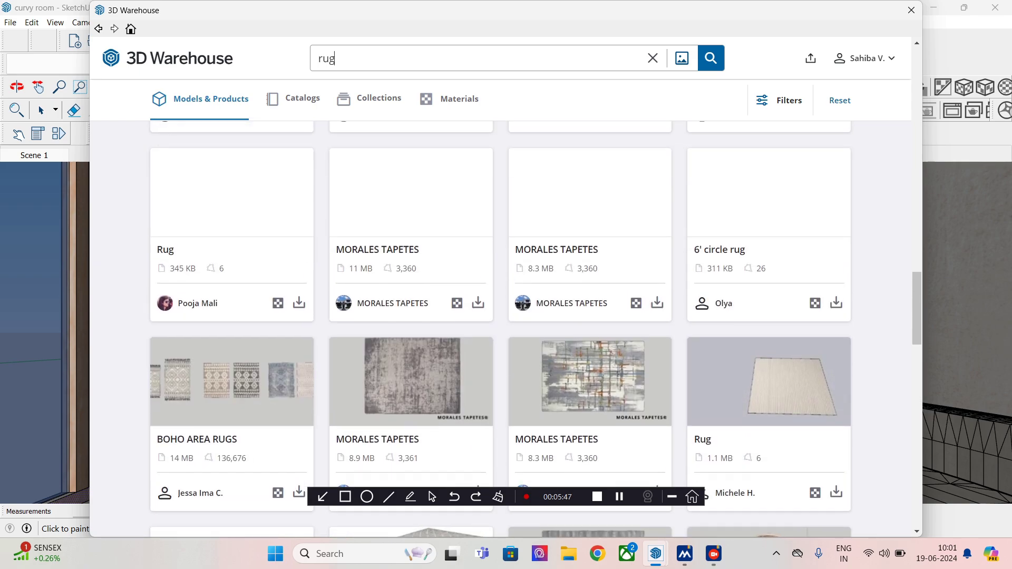
scroll(501, 327, up, 8)
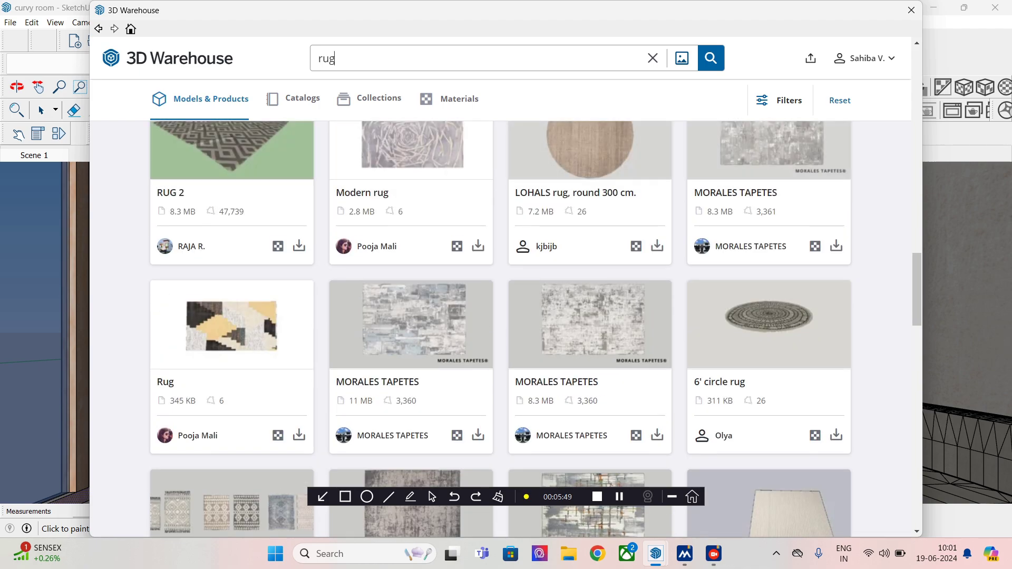
scroll(501, 327, up, 6)
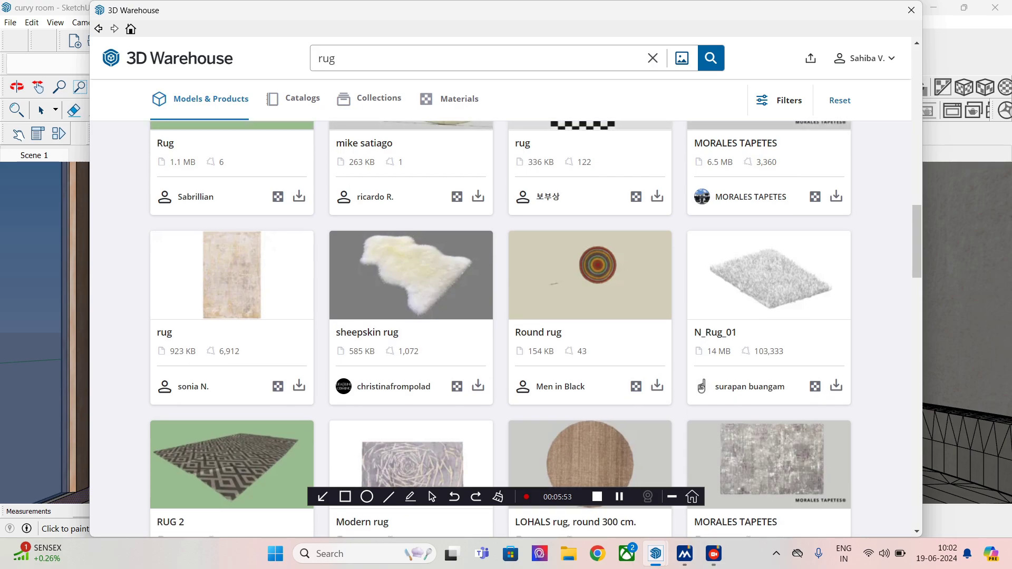
scroll(501, 327, up, 4)
scroll(501, 327, down, 2)
scroll(501, 327, up, 8)
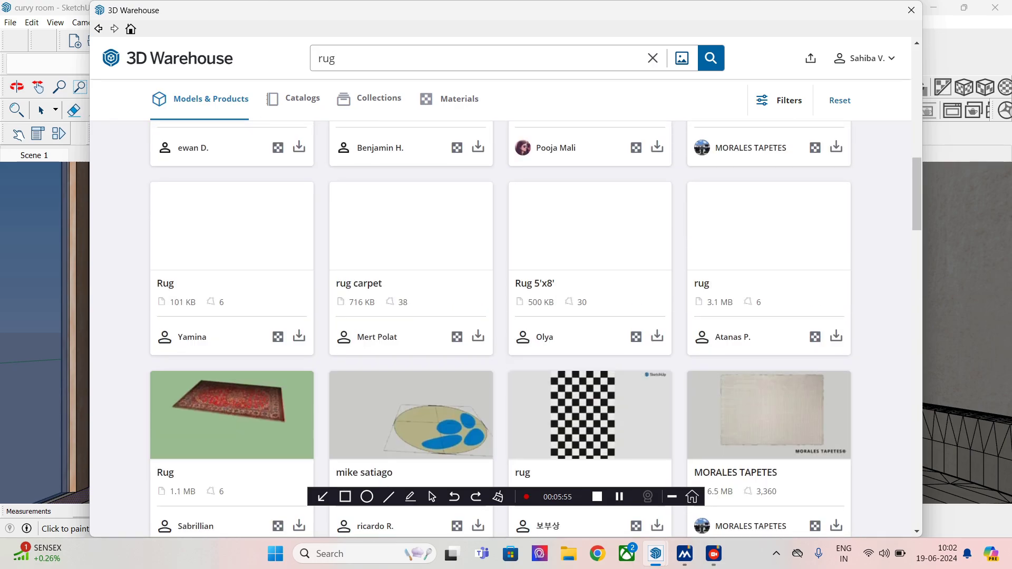
scroll(501, 327, down, 10)
scroll(501, 327, down, 4)
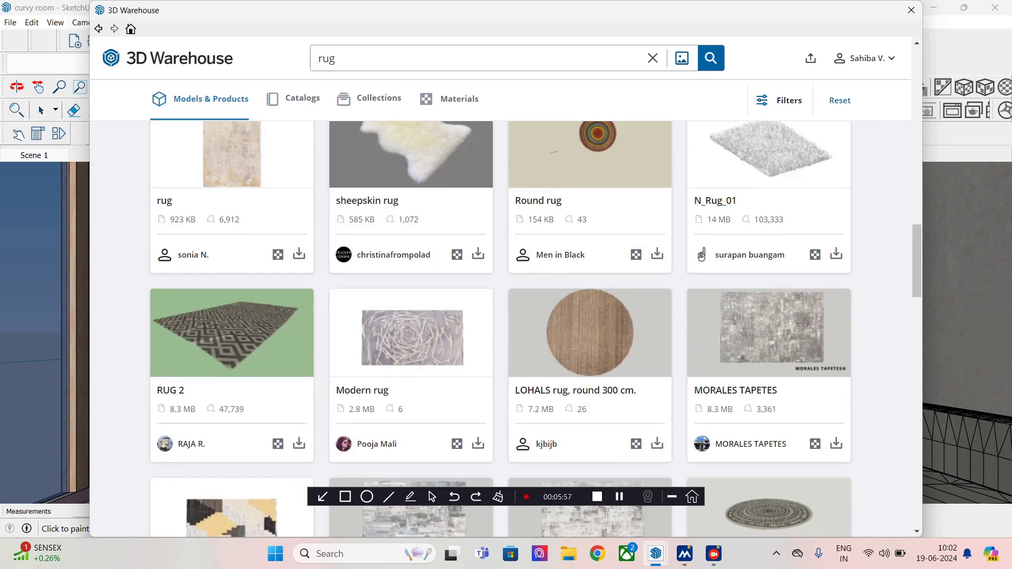
Step: Load the 7.2 MB model "LOHALS rug, round 300 cm." directly into the room model
click(590, 332)
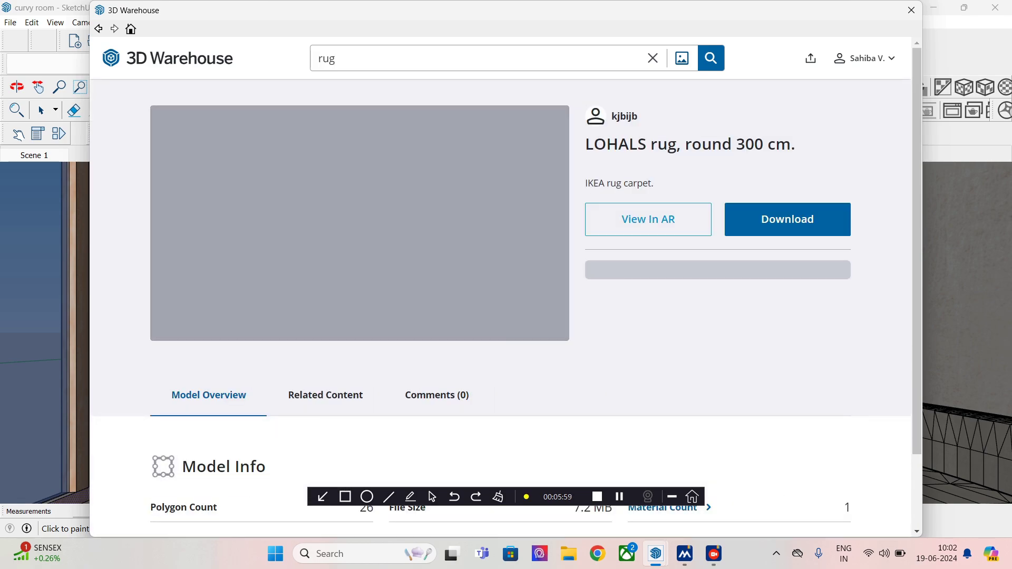
click(788, 219)
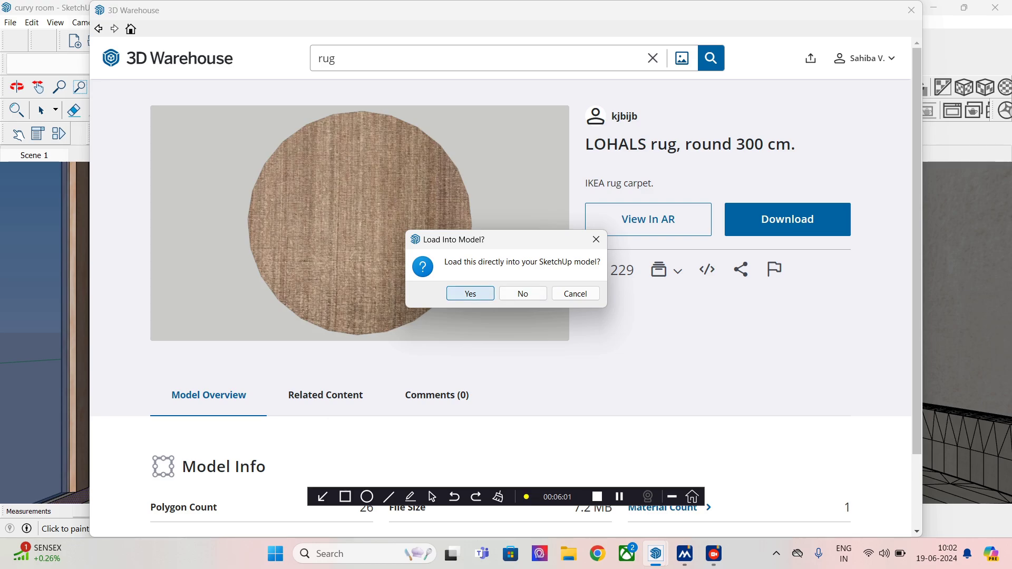
click(467, 293)
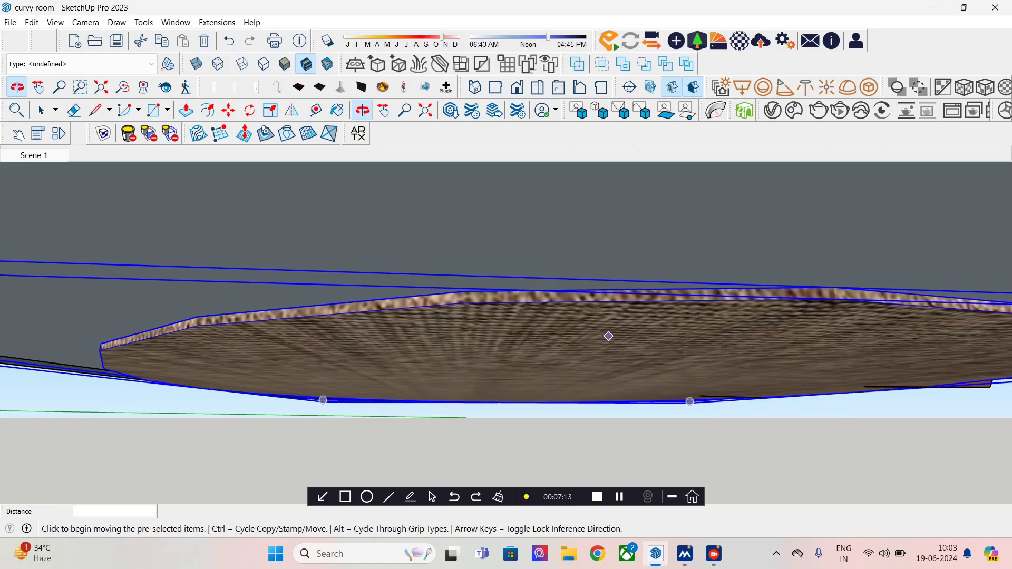
Step: Raise the round rug about 0.48' and lower it about 0.23' so it rests on the floor beneath the coffee tables
click(602, 293)
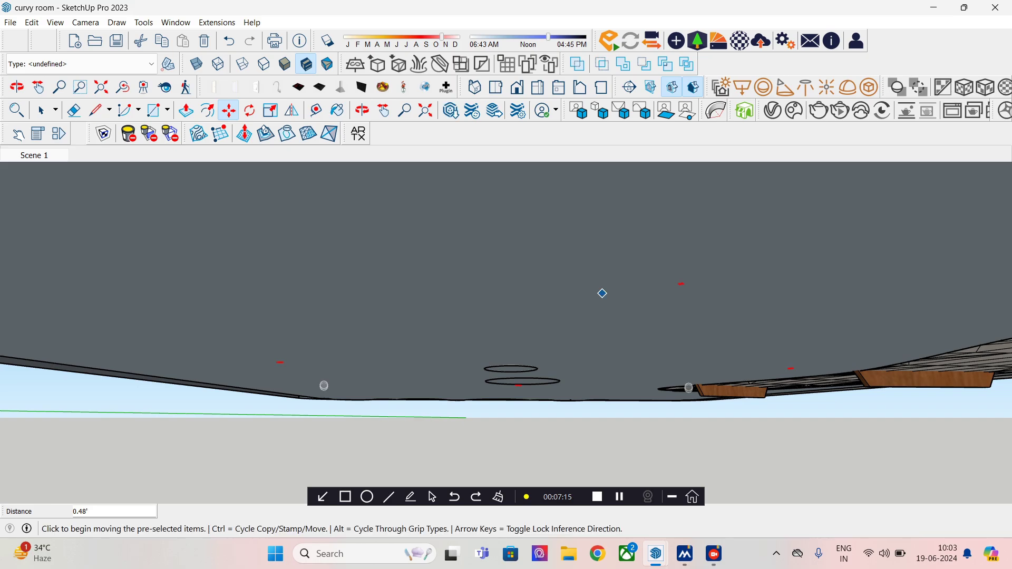
middle_drag(603, 293, 584, 431)
click(591, 395)
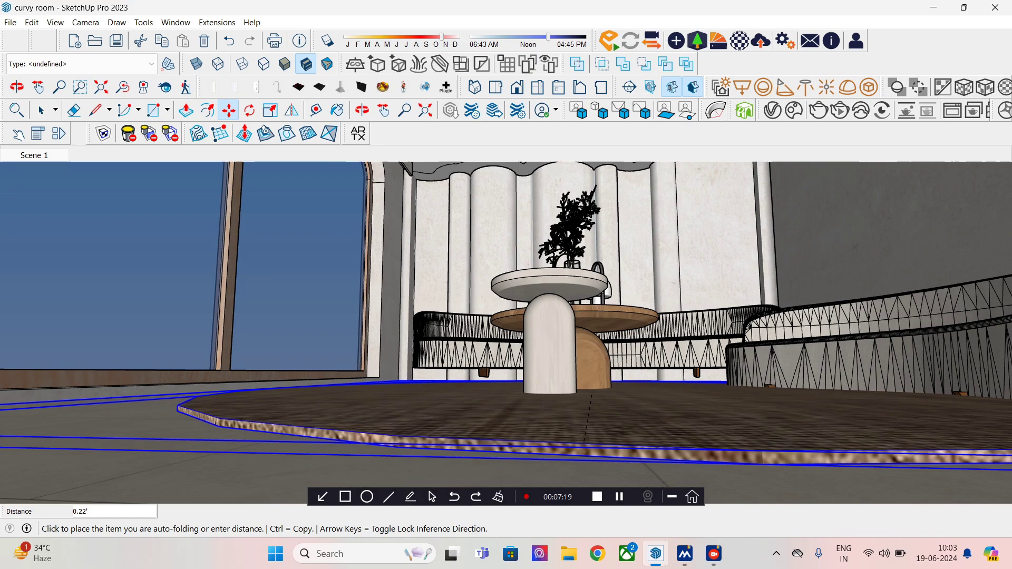
click(583, 450)
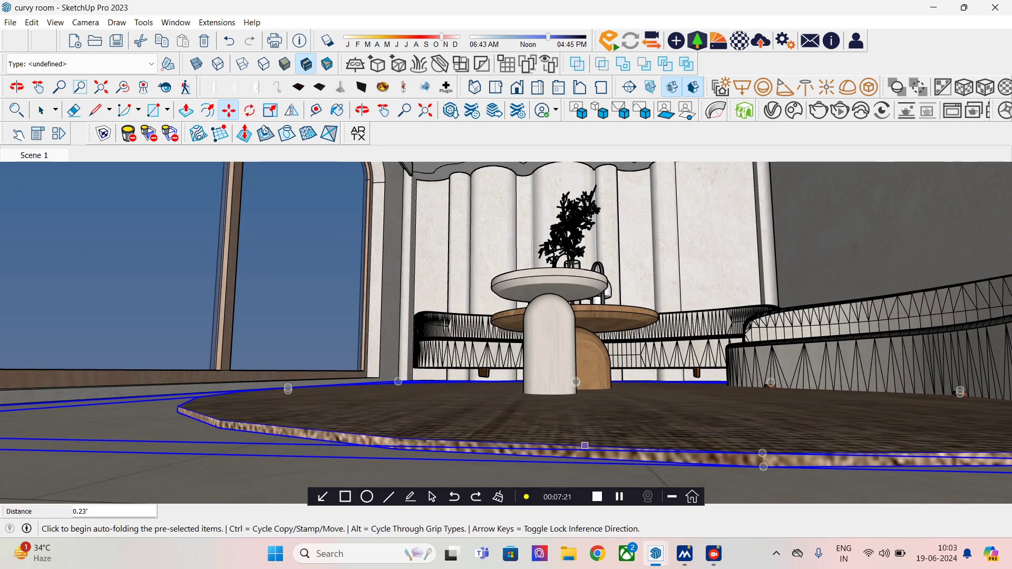
middle_drag(583, 449, 642, 440)
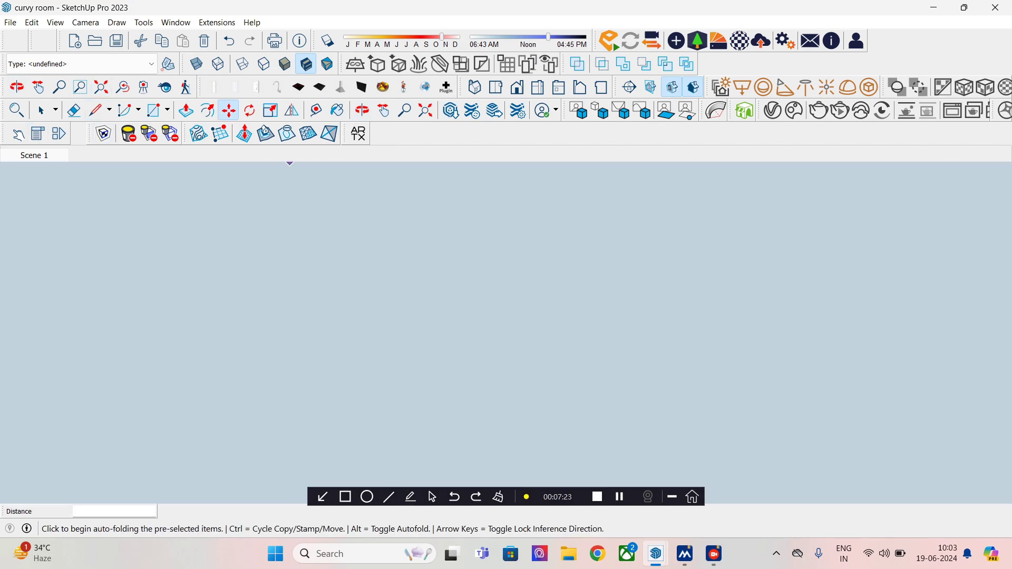
Step: Set the camera's field of view to 65 degrees and frame the tables, sofas and fluted wall
middle_drag(649, 285, 616, 302)
click(59, 87)
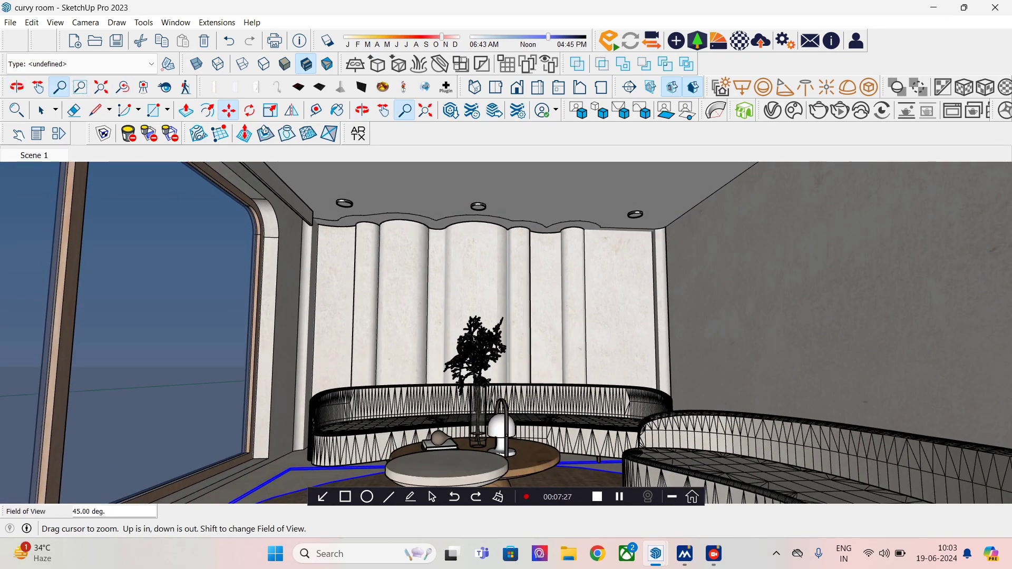
text(60)
key(Return)
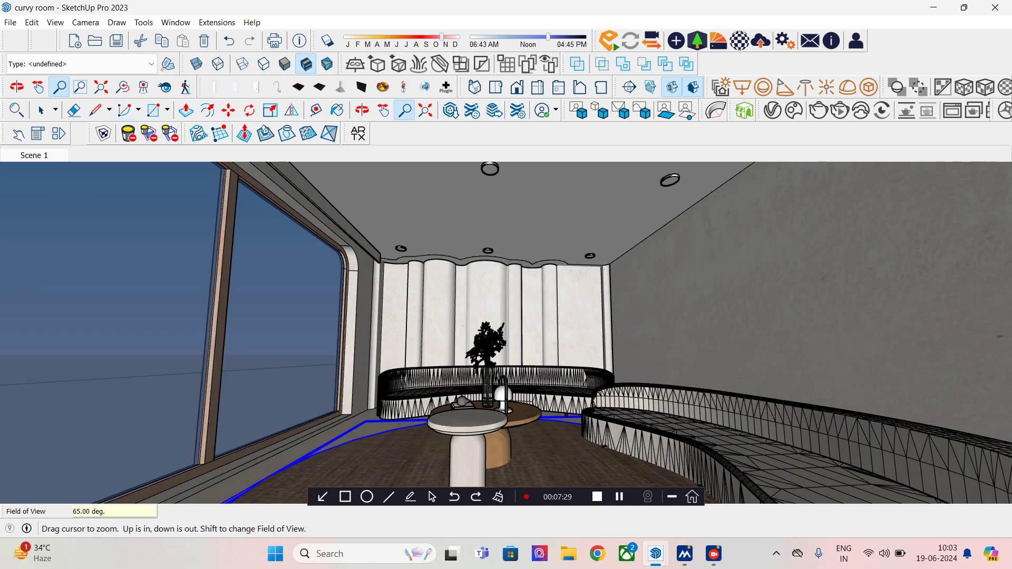
key(o)
middle_drag(528, 317, 527, 338)
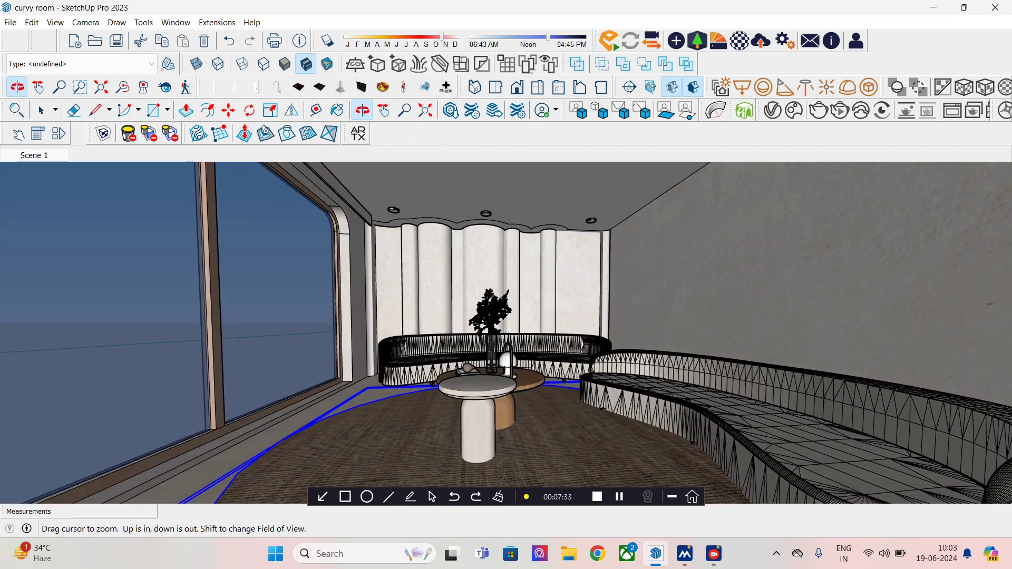
Step: Convert the Wood Cherry Original material to one editable in V-Ray and close the Asset Editor
click(772, 110)
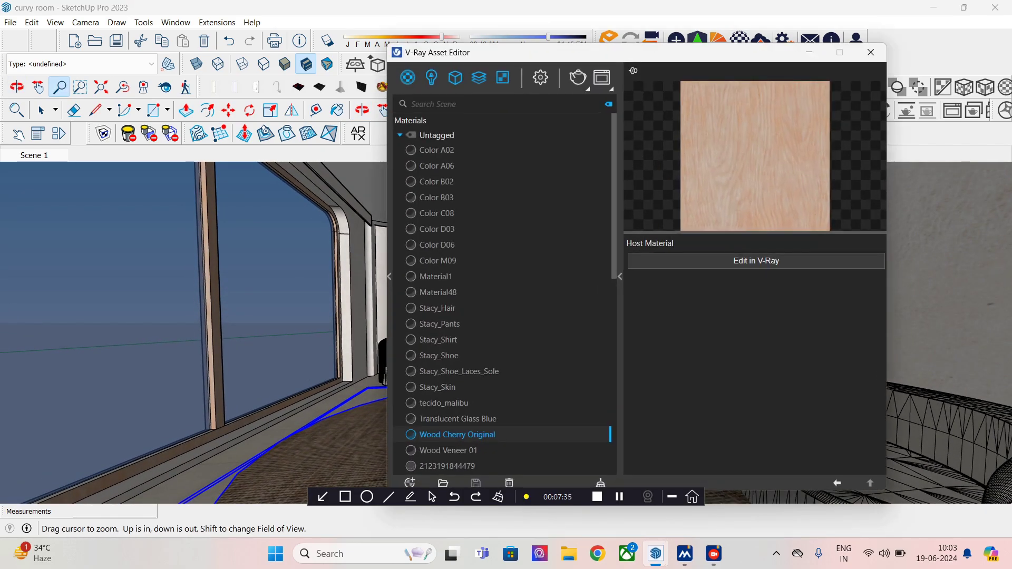
click(756, 261)
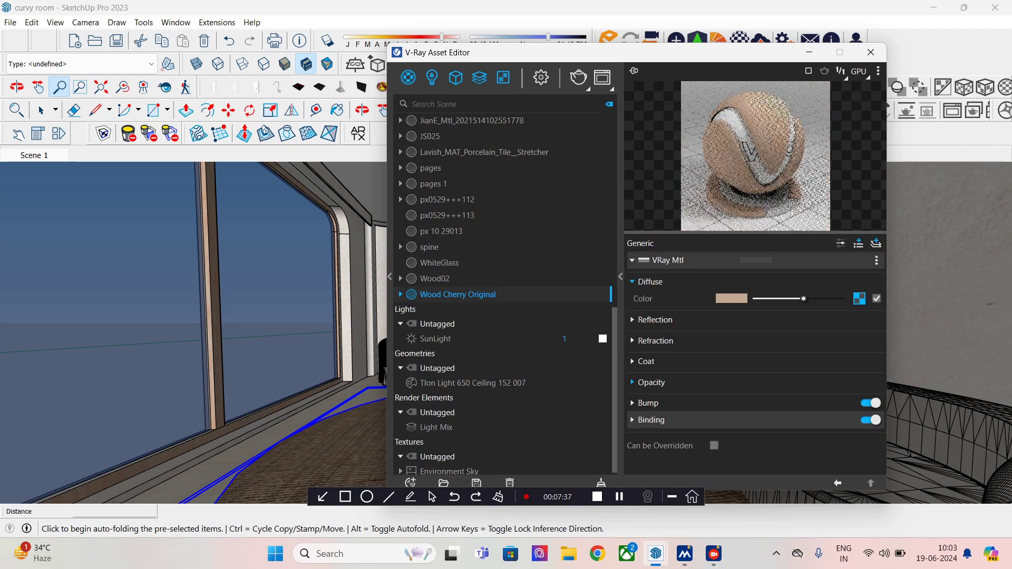
click(871, 52)
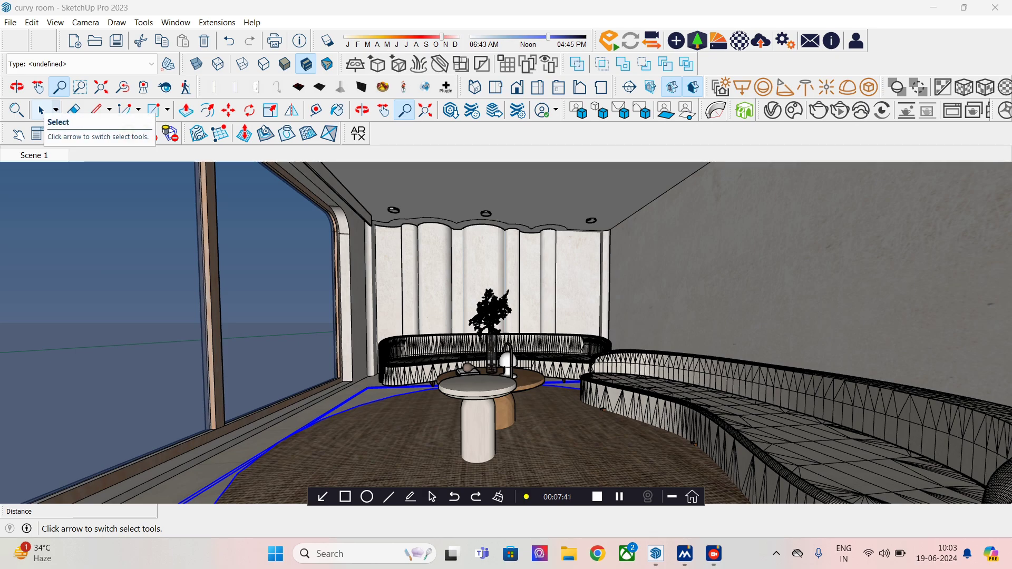
key(m)
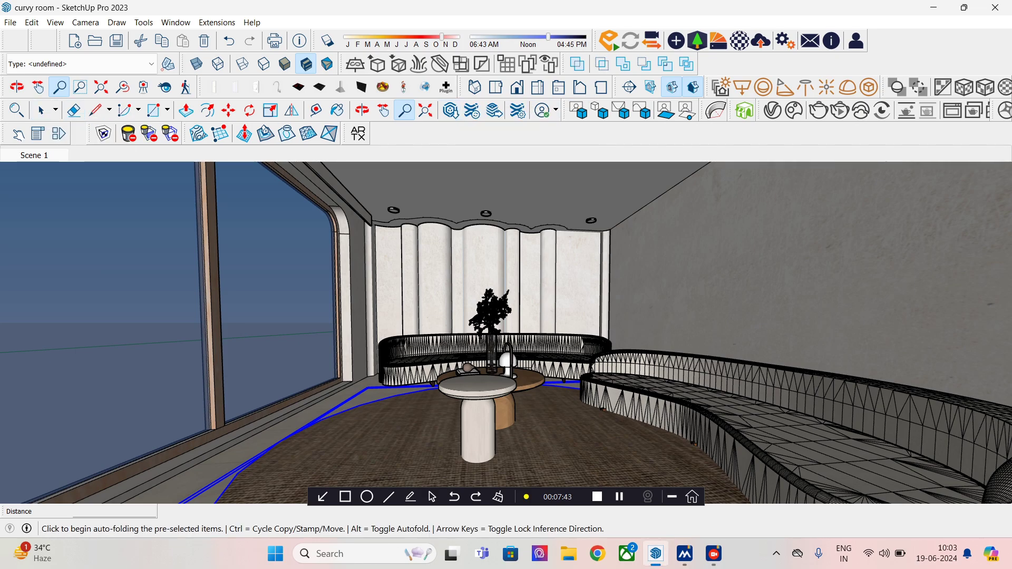
Step: Search 3D Warehouse for "sculpture" and browse the resulting models
click(450, 110)
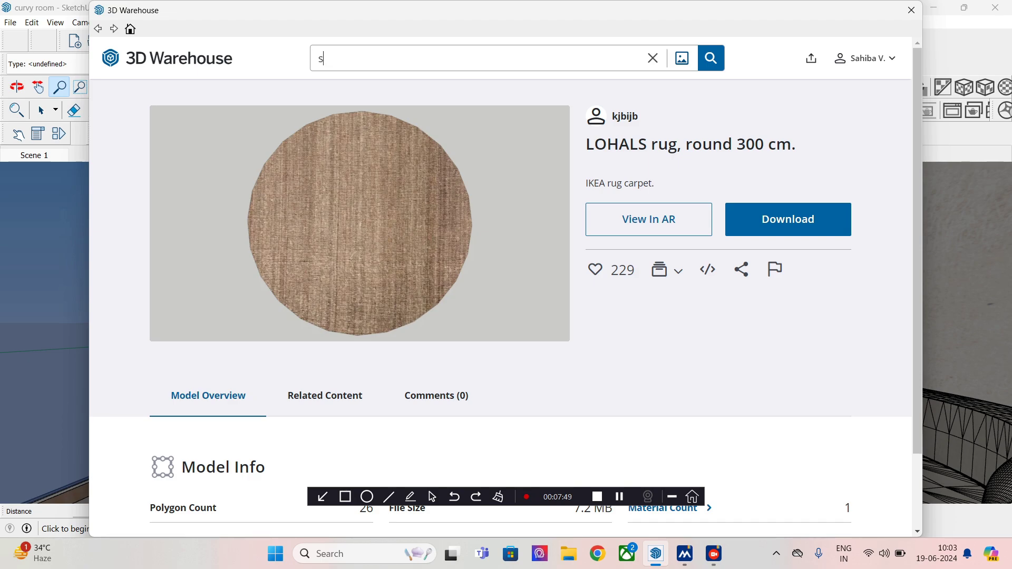
text(sculpture)
key(Return)
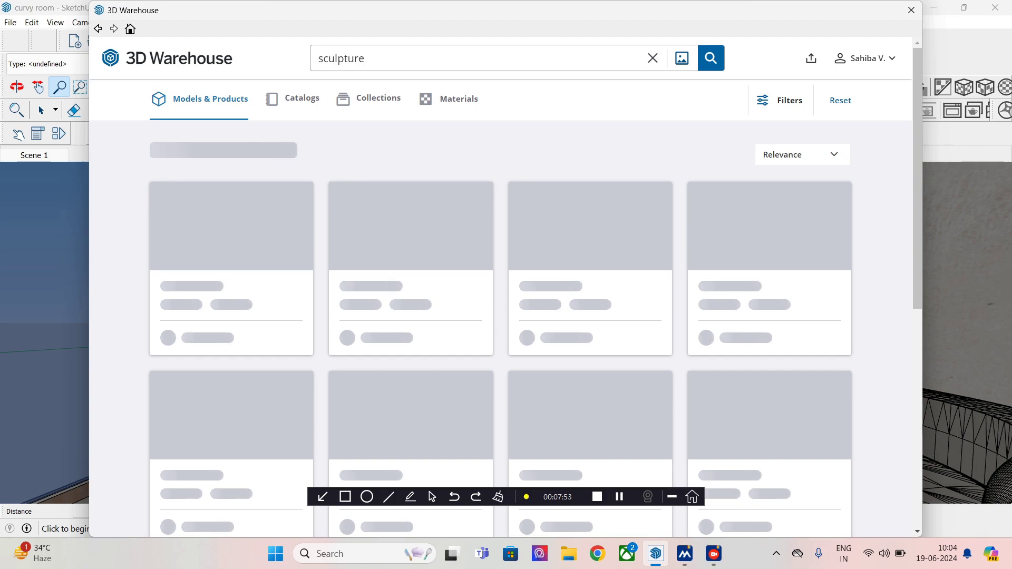
scroll(501, 326, down, 5)
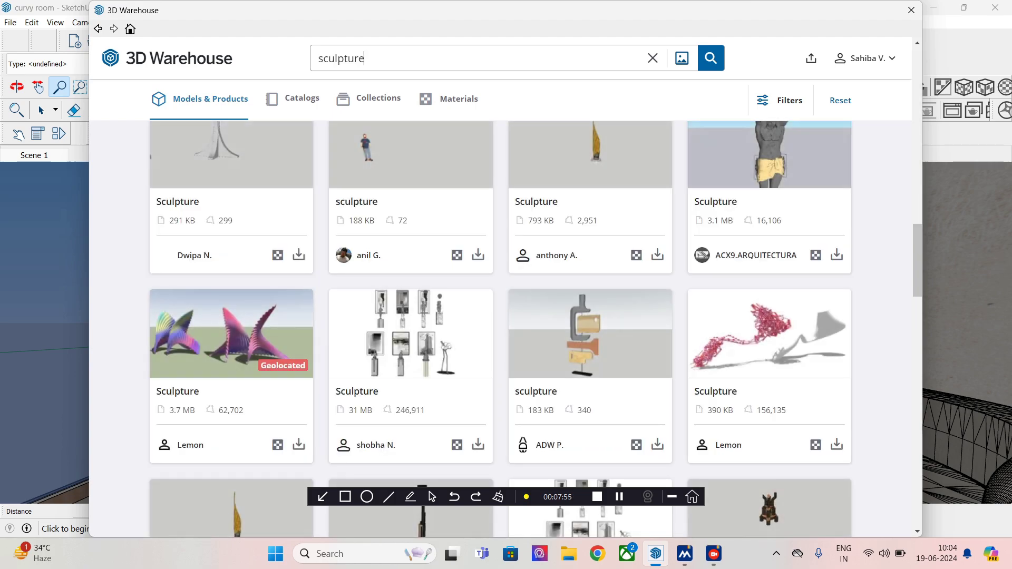
scroll(500, 327, up, 3)
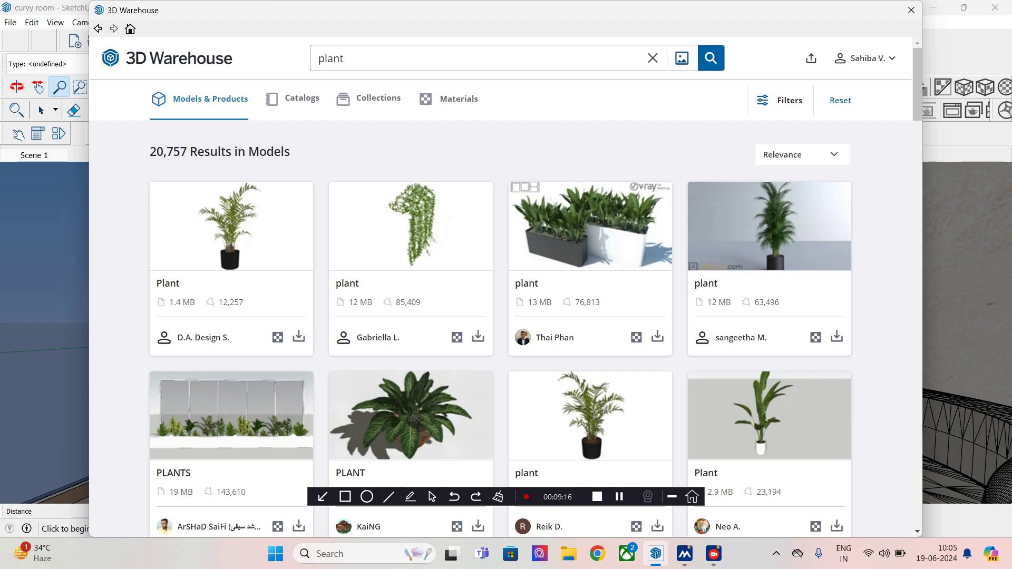
Step: Browse the 3D Warehouse "plant" results and download the small tree in a black pot into the model
scroll(501, 327, down, 5)
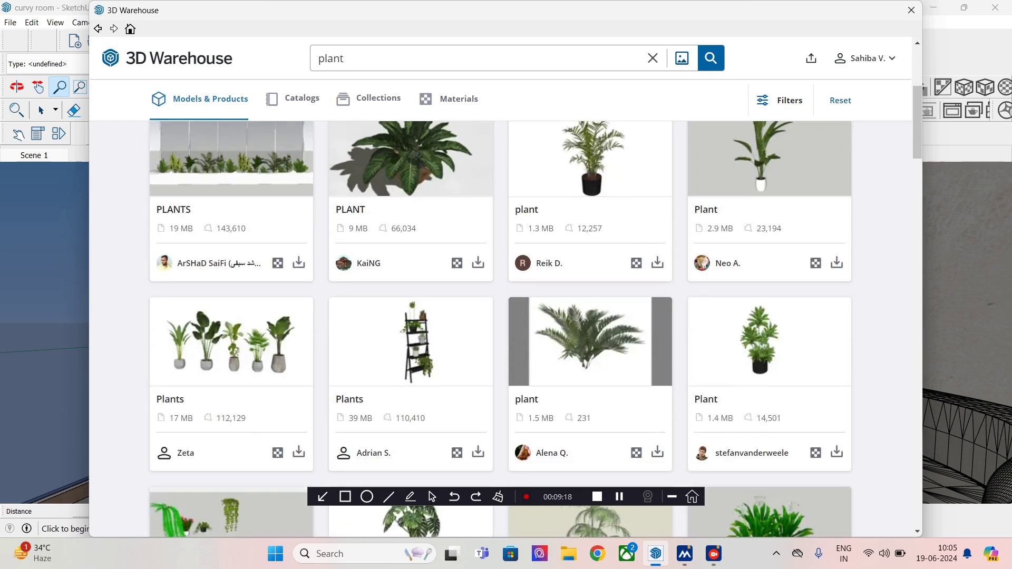
scroll(501, 327, down, 5)
scroll(501, 327, down, 8)
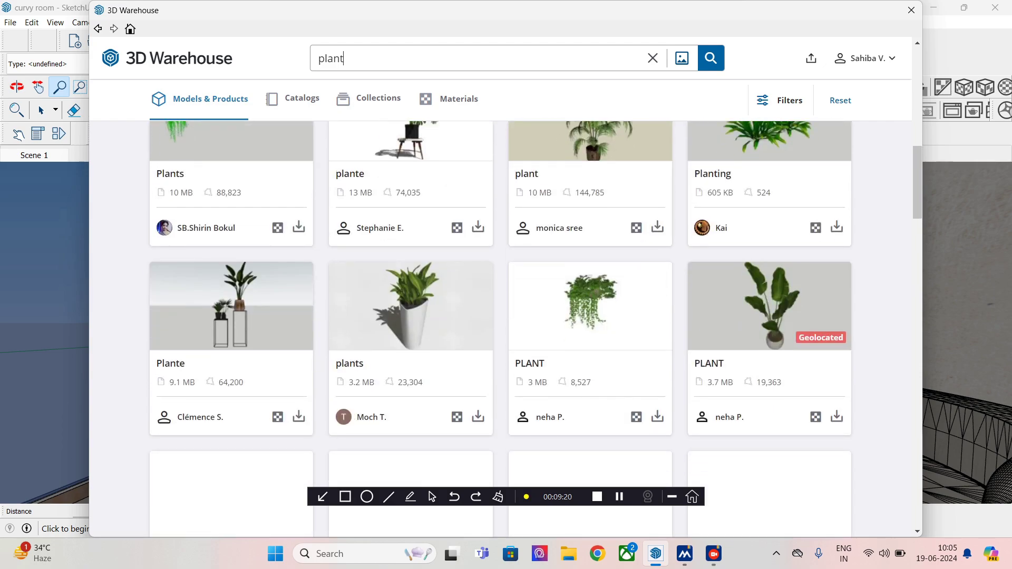
scroll(501, 326, down, 6)
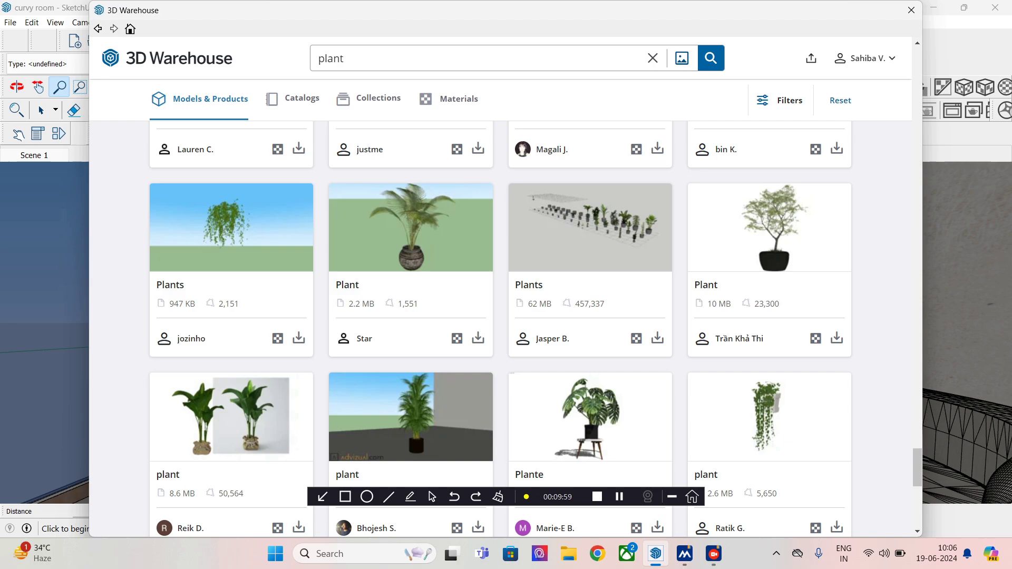
click(768, 219)
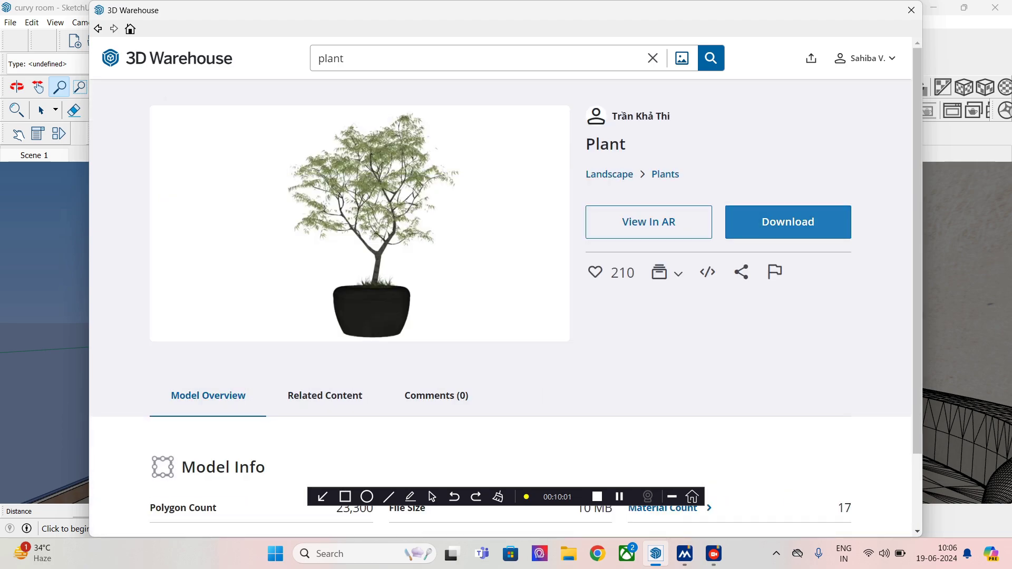
click(788, 222)
key(Return)
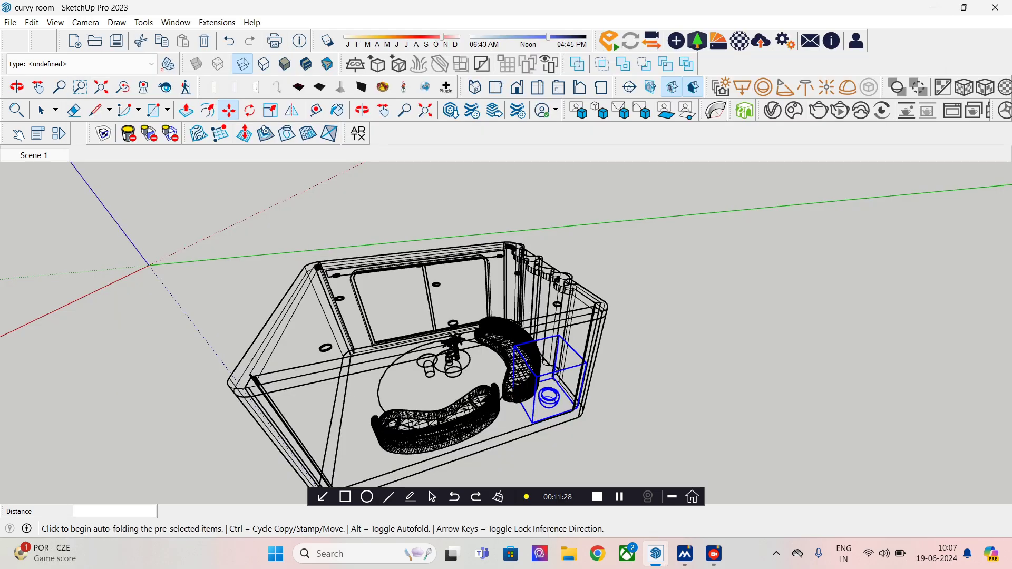
Step: In the Scene 1 view, scale the potted tree uniformly by about 1.43, then by about 0.83 along the green axis
click(34, 155)
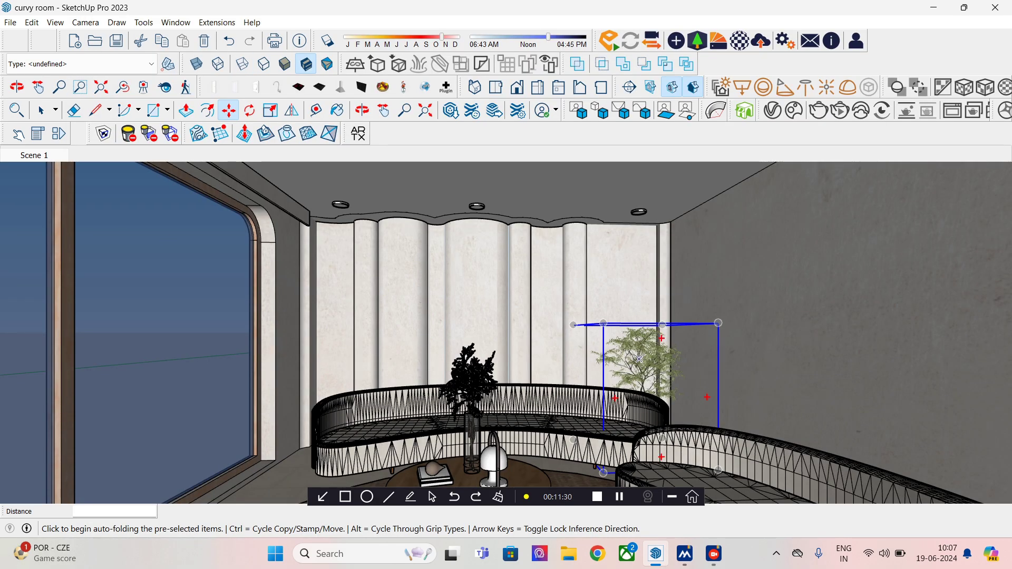
click(271, 110)
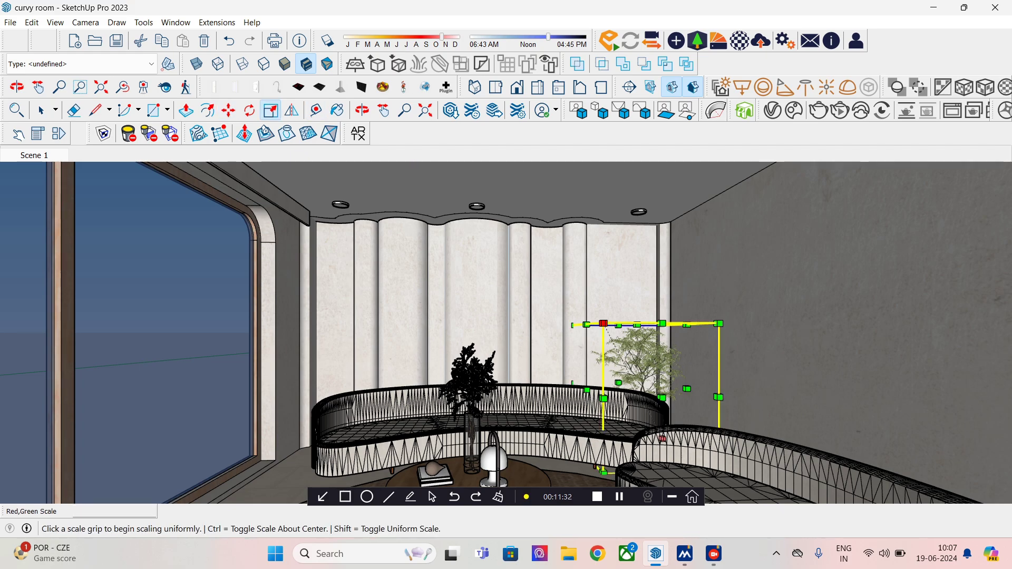
click(603, 324)
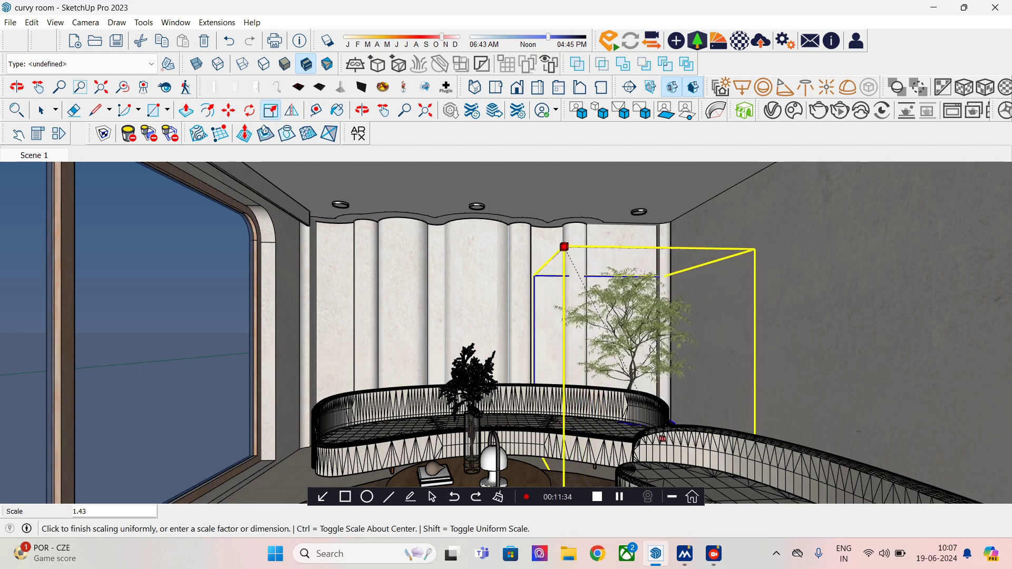
click(564, 246)
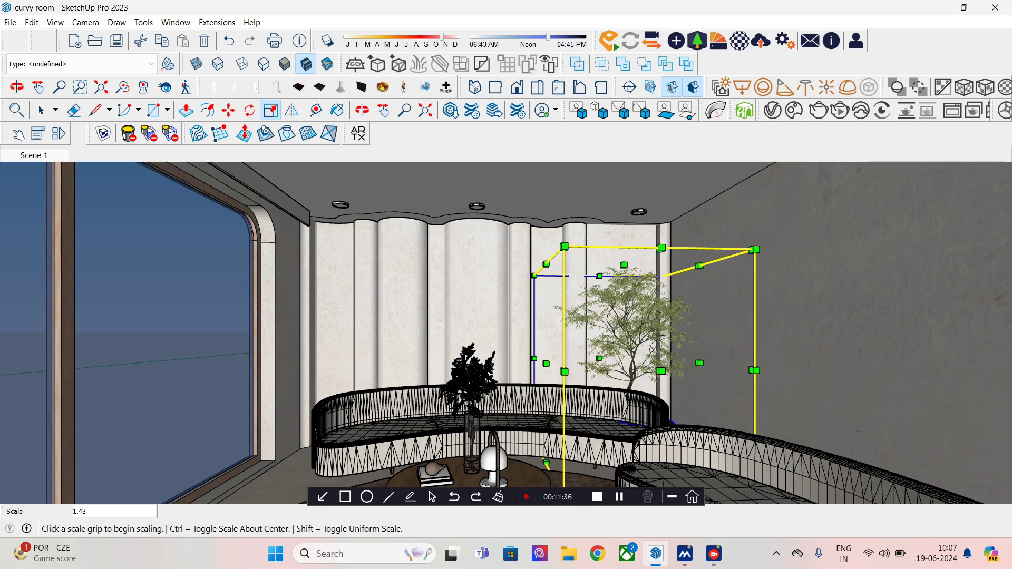
click(660, 371)
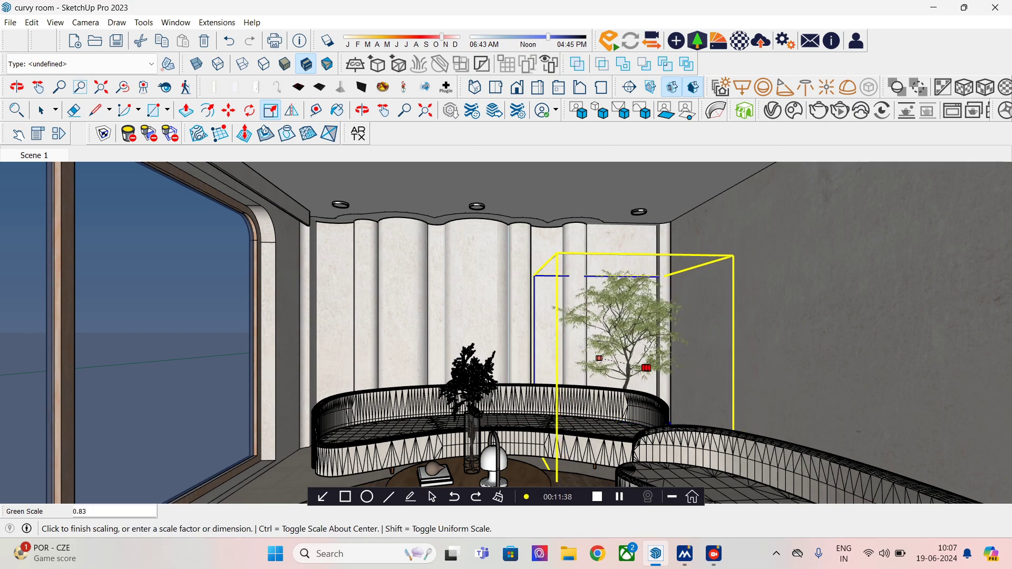
click(646, 368)
click(41, 110)
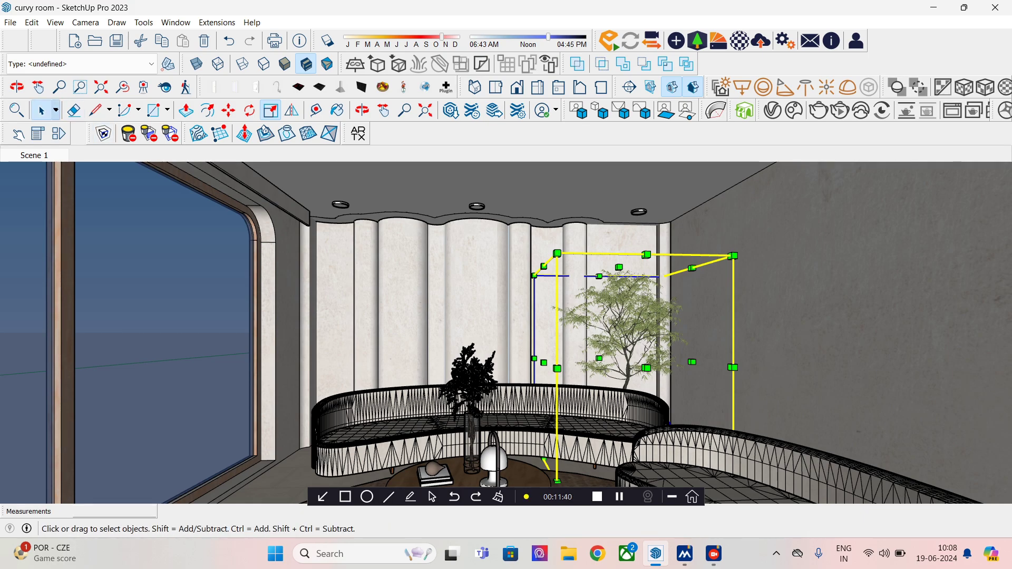
Step: Frame the coffee tables, both sofas and the tree, run a V-Ray interactive render, and review the image
middle_drag(533, 337, 519, 352)
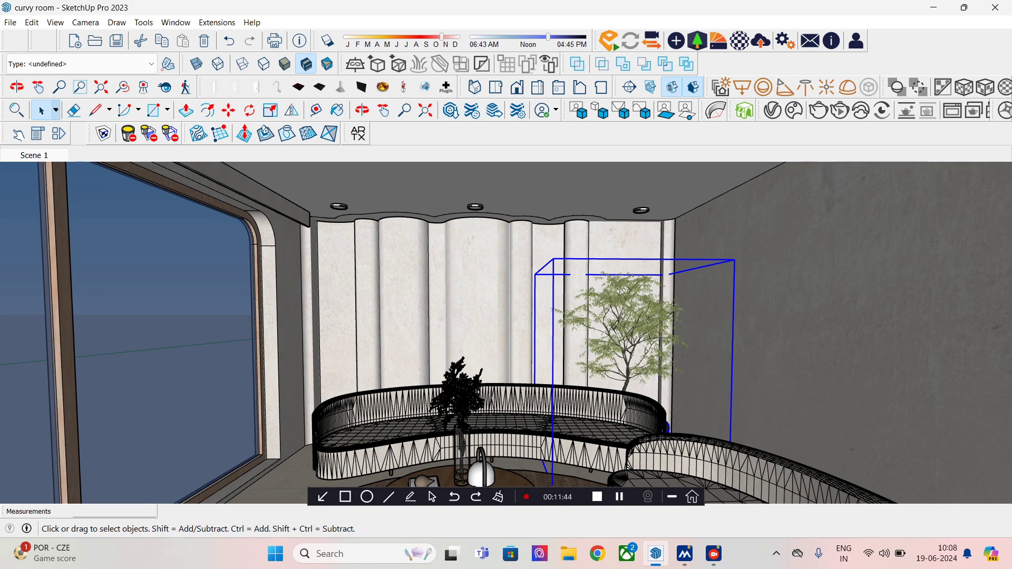
shift+middle_drag(527, 364, 559, 317)
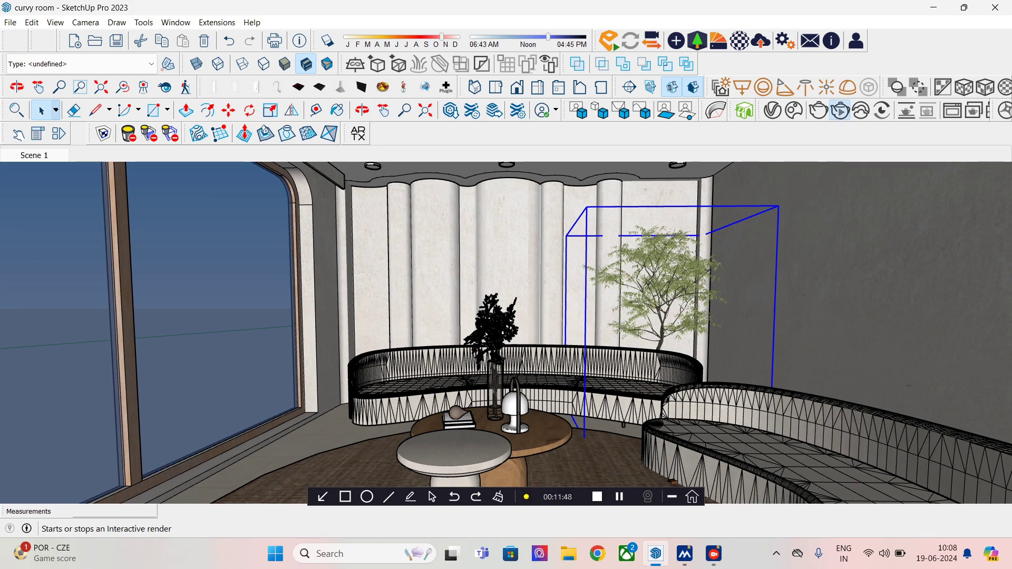
click(672, 87)
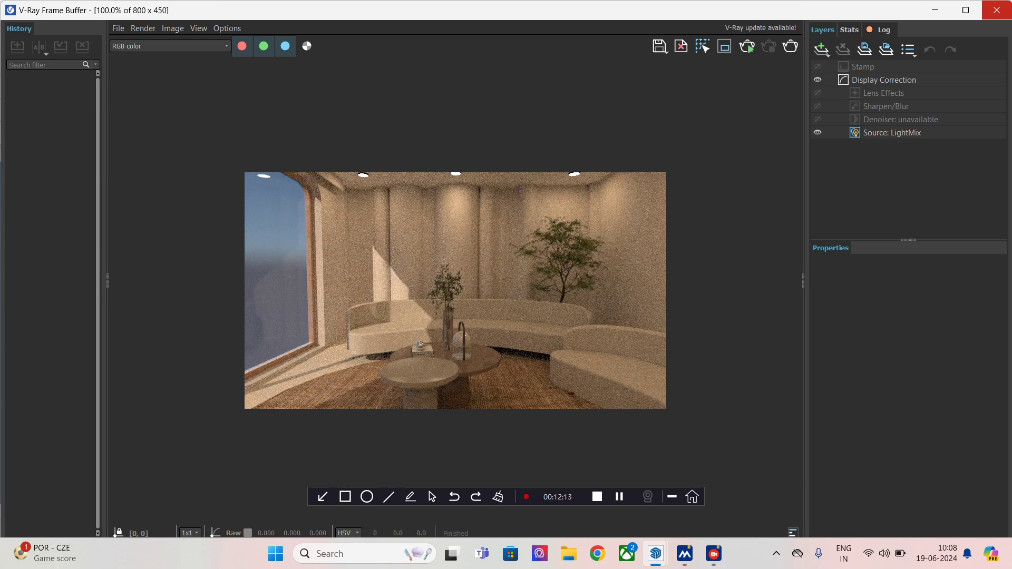
click(997, 10)
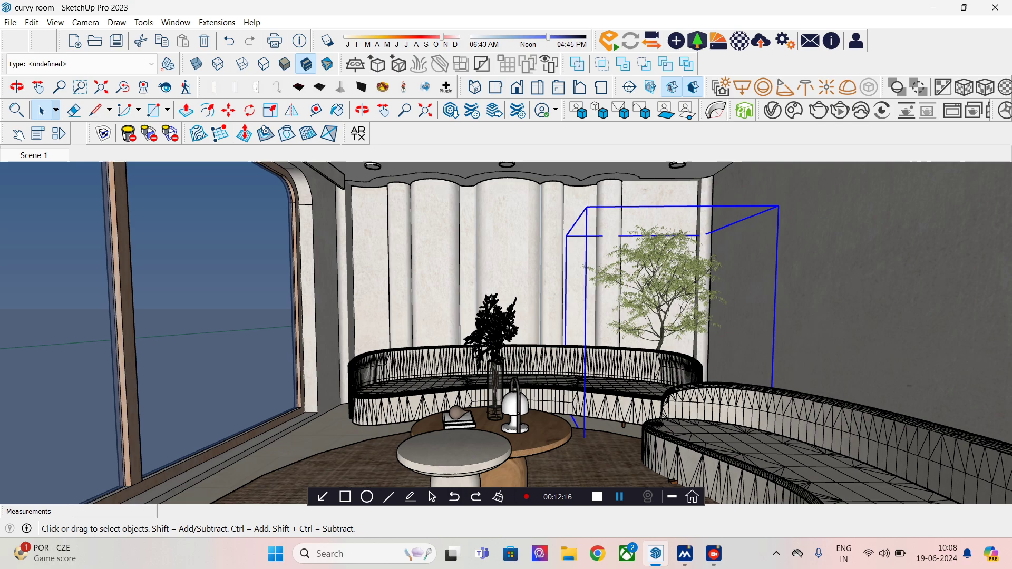
Step: In a wireframe view from above, scale the curved sofa beside the plain side wall by about 0.91 along the green axis
click(790, 436)
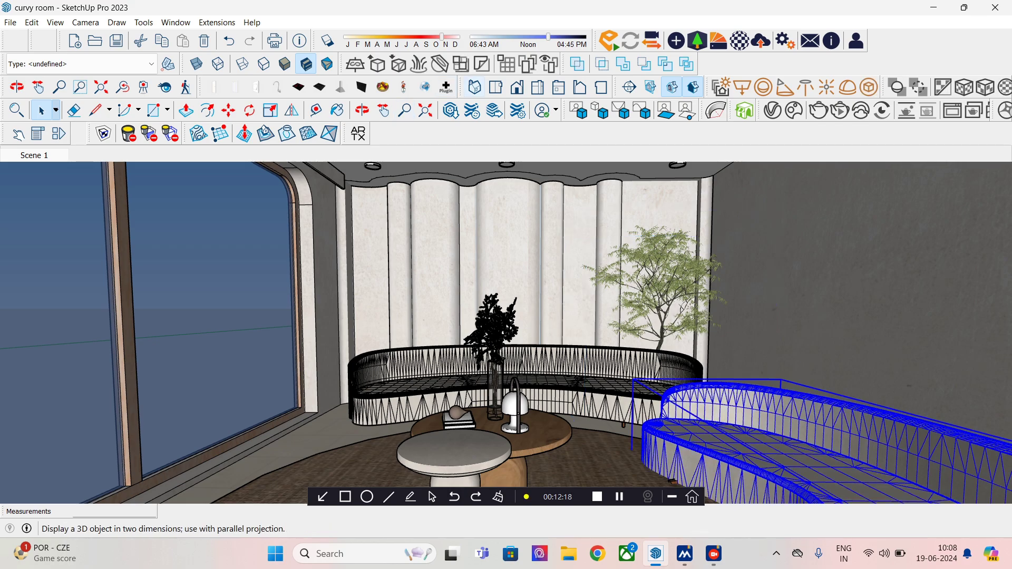
click(495, 87)
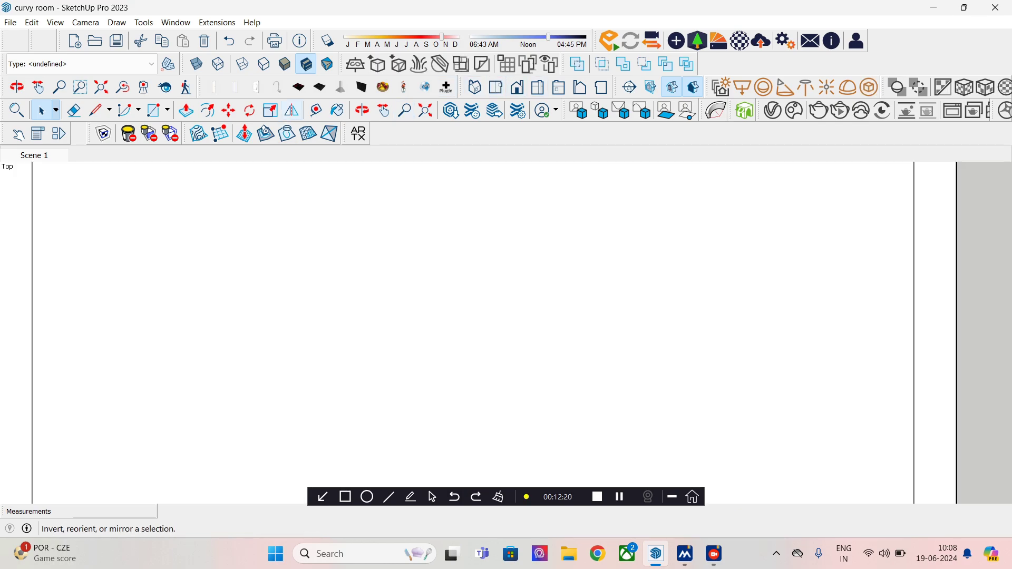
click(243, 63)
scroll(565, 363, down, 2)
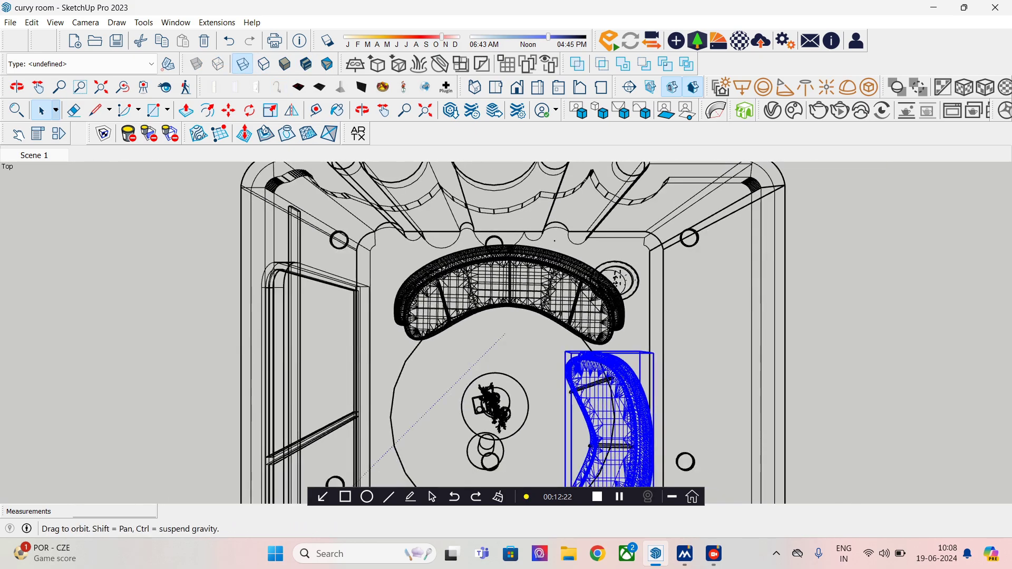
shift+middle_drag(565, 363, 534, 281)
key(space)
scroll(543, 367, up, 2)
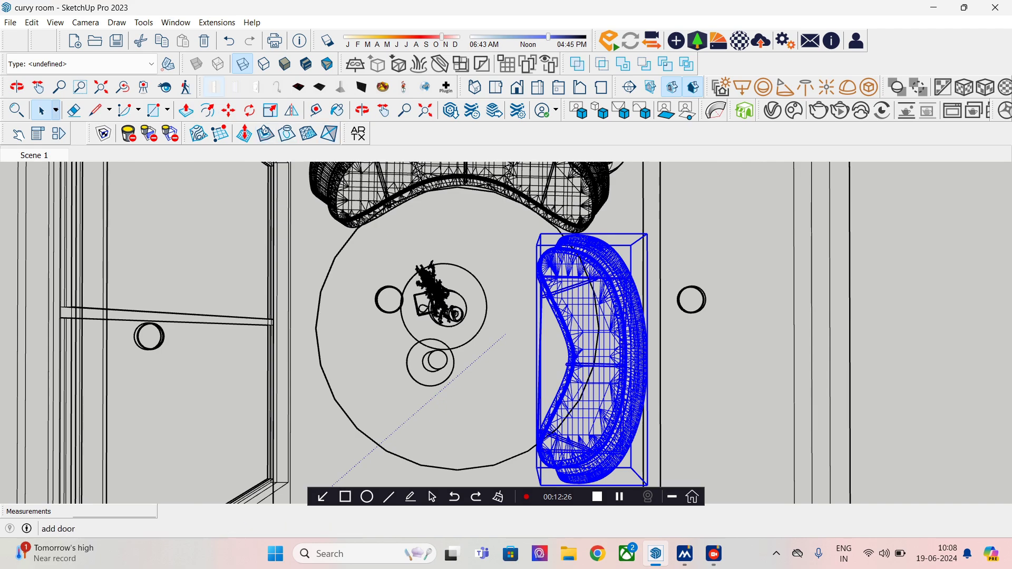
click(270, 111)
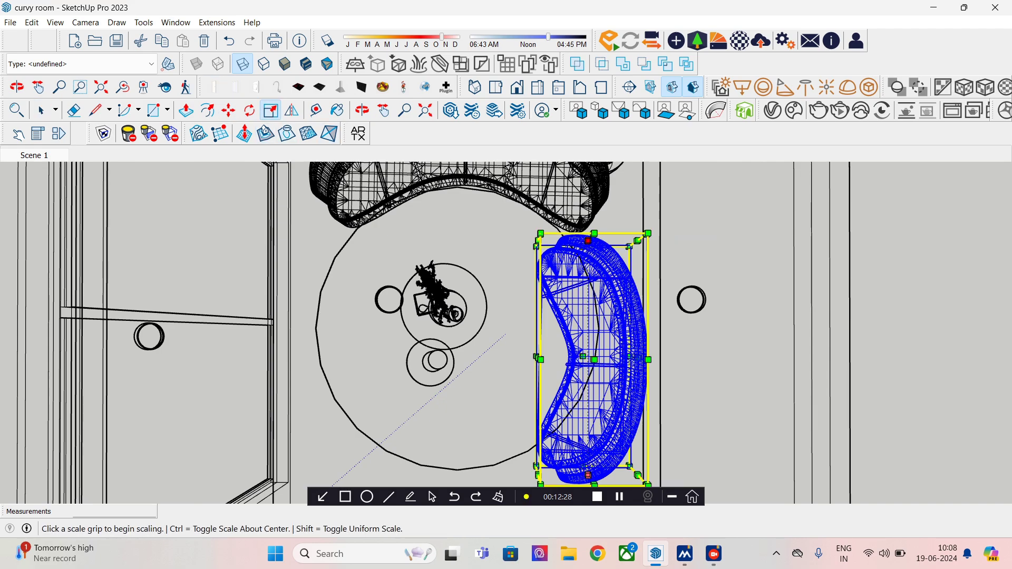
click(594, 233)
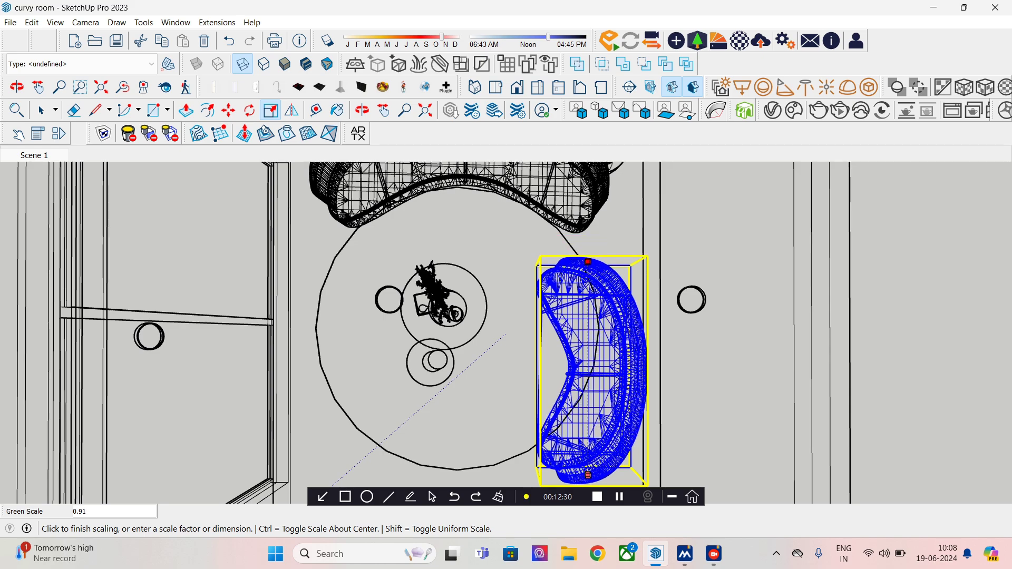
click(587, 262)
Step: Move the shortened sofa about 0.98' toward the side wall and the other sofa
click(228, 110)
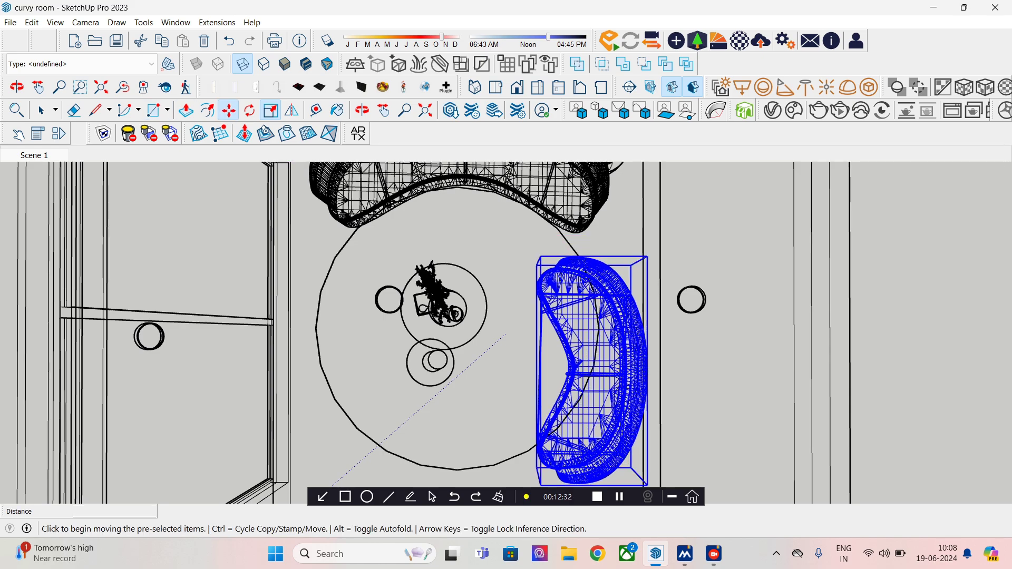
click(624, 389)
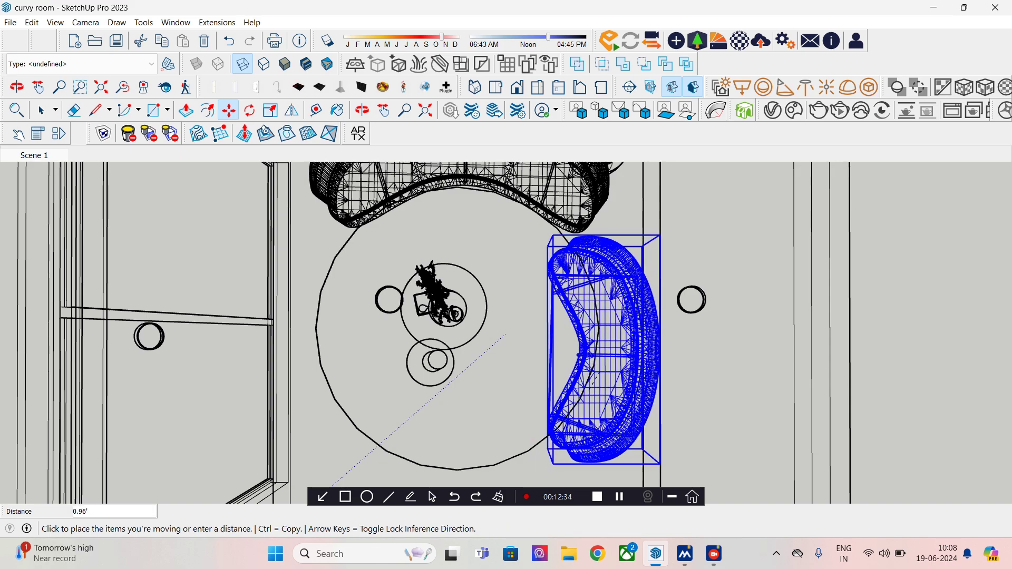
click(595, 382)
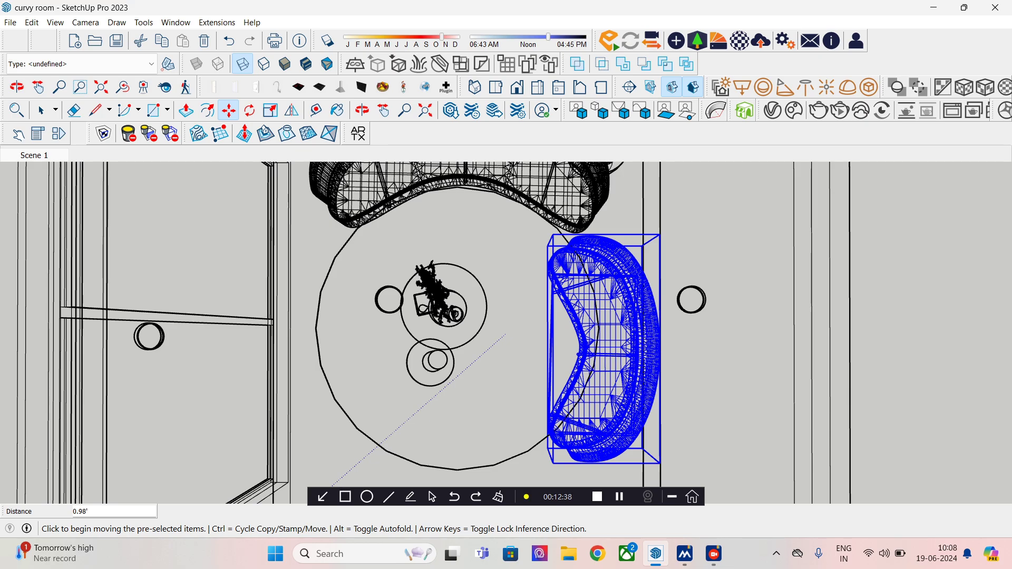
Step: From the Scene 1 view, raise the sofa beside the plain side wall about 0.37' so its legs clear the rug
click(33, 155)
mouse_move(680, 428)
middle_down()
mouse_move(688, 448)
mouse_move(670, 413)
middle_up()
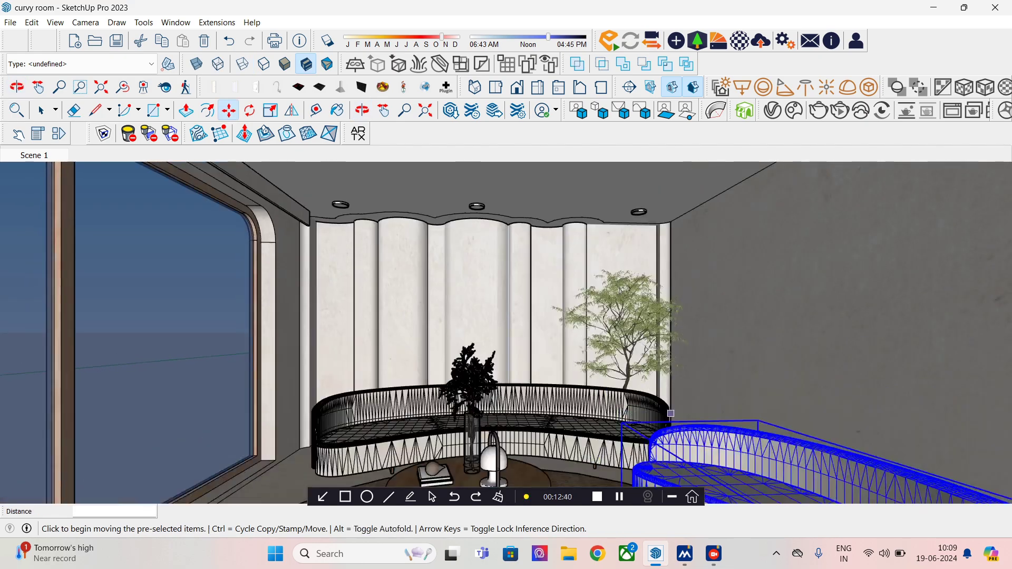
middle_drag(763, 425, 709, 391)
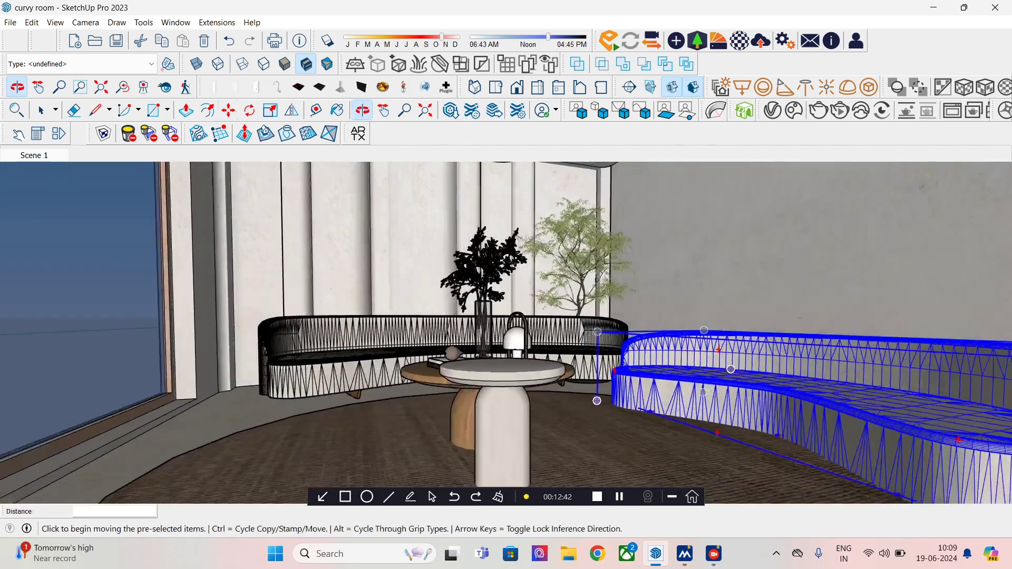
click(743, 408)
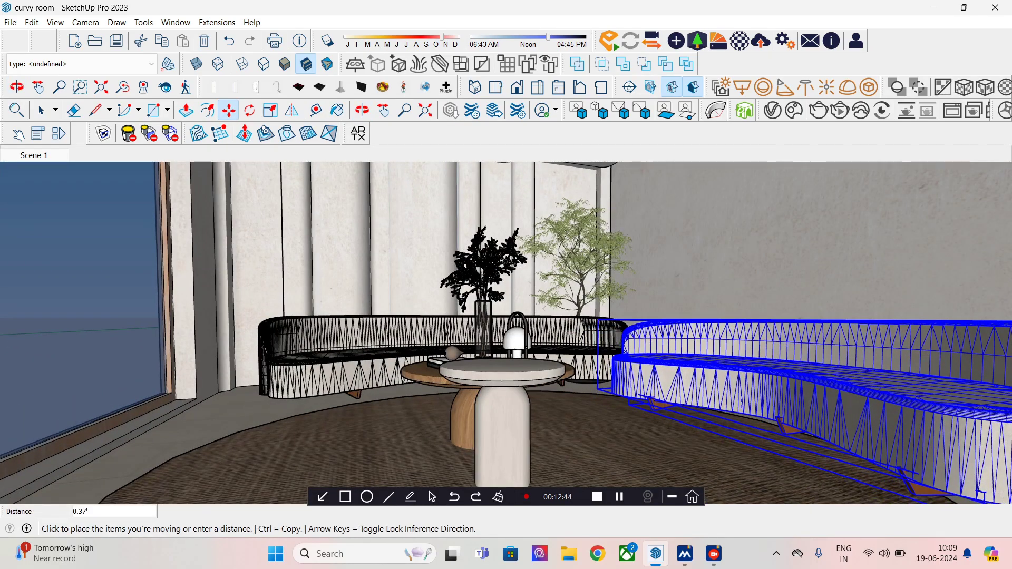
click(763, 405)
middle_drag(763, 406, 682, 378)
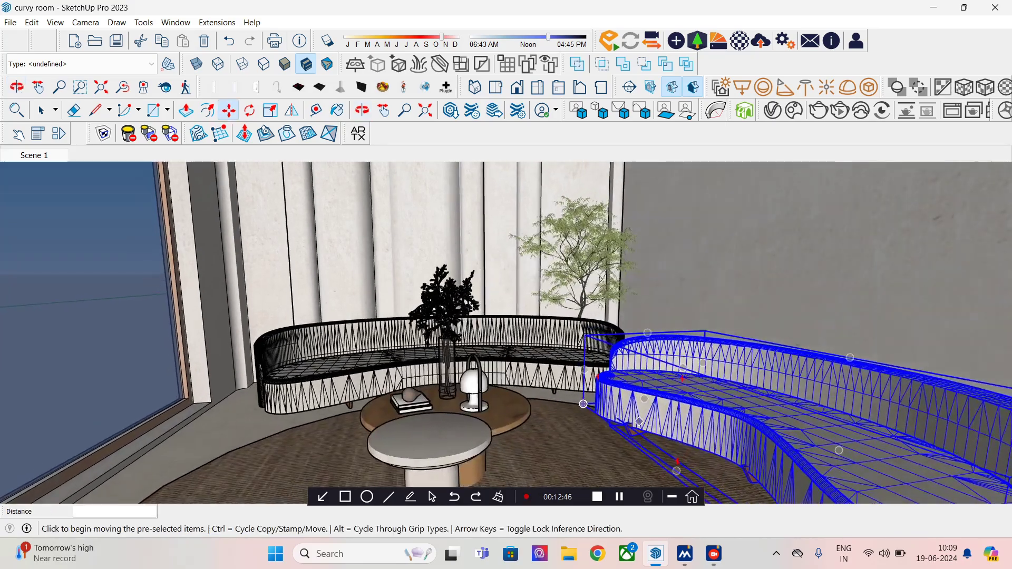
Step: In a wireframe view from above, scale the sofa beside the plain side wall by about 0.81 along the green axis
click(41, 110)
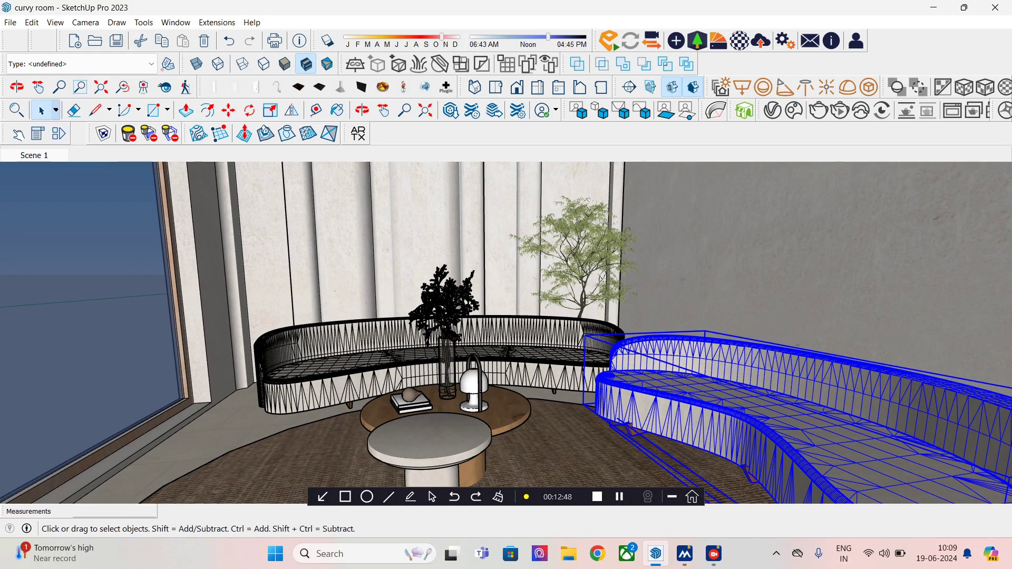
click(369, 364)
middle_drag(369, 364, 411, 353)
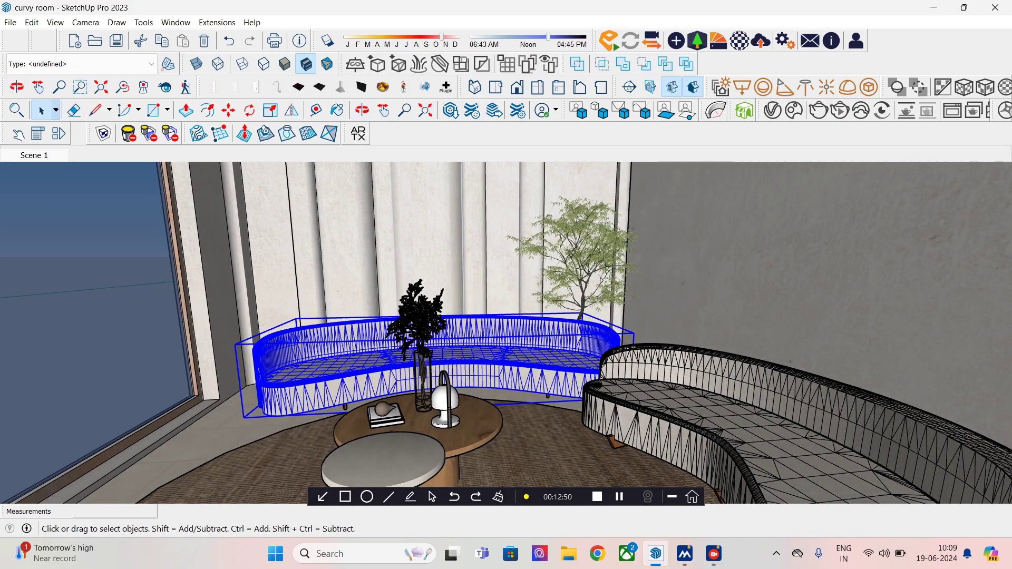
click(685, 401)
middle_drag(685, 400, 717, 419)
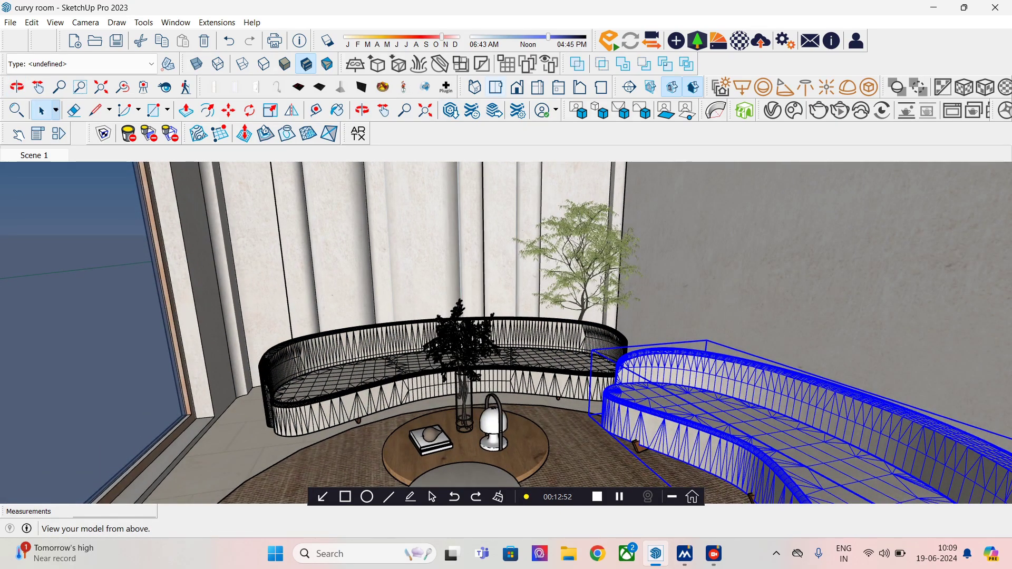
click(600, 110)
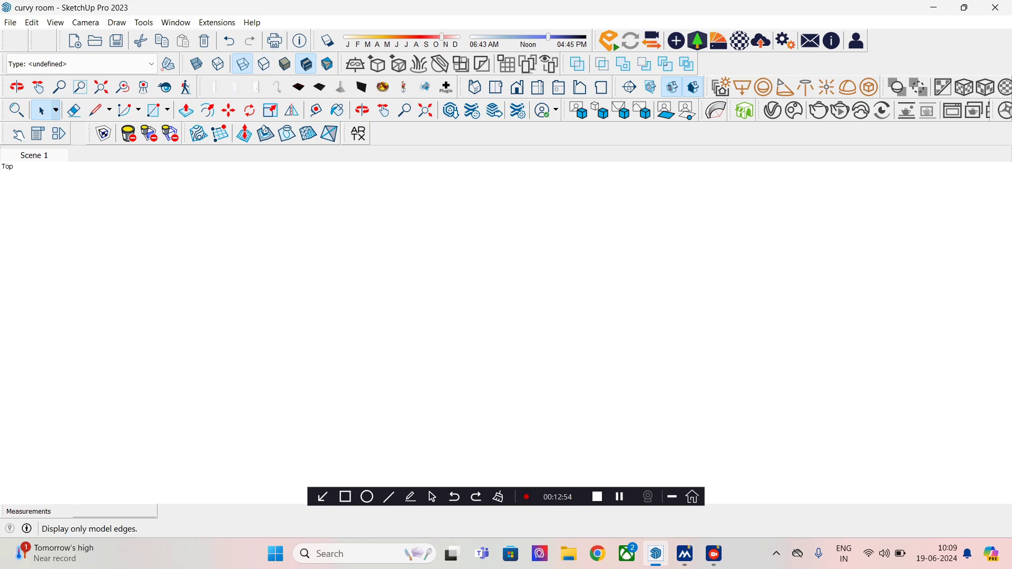
click(243, 63)
scroll(564, 378, up, 6)
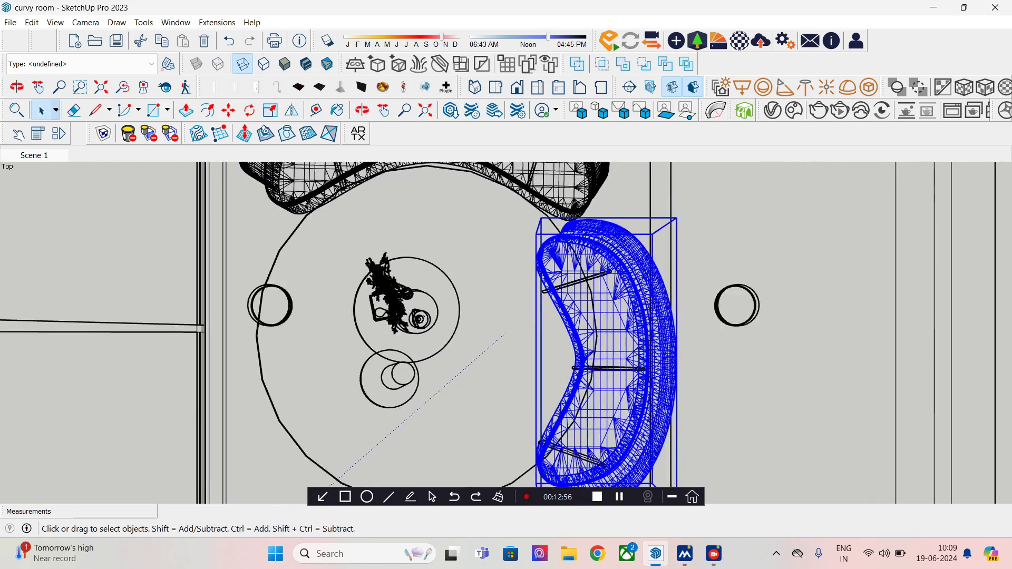
click(270, 110)
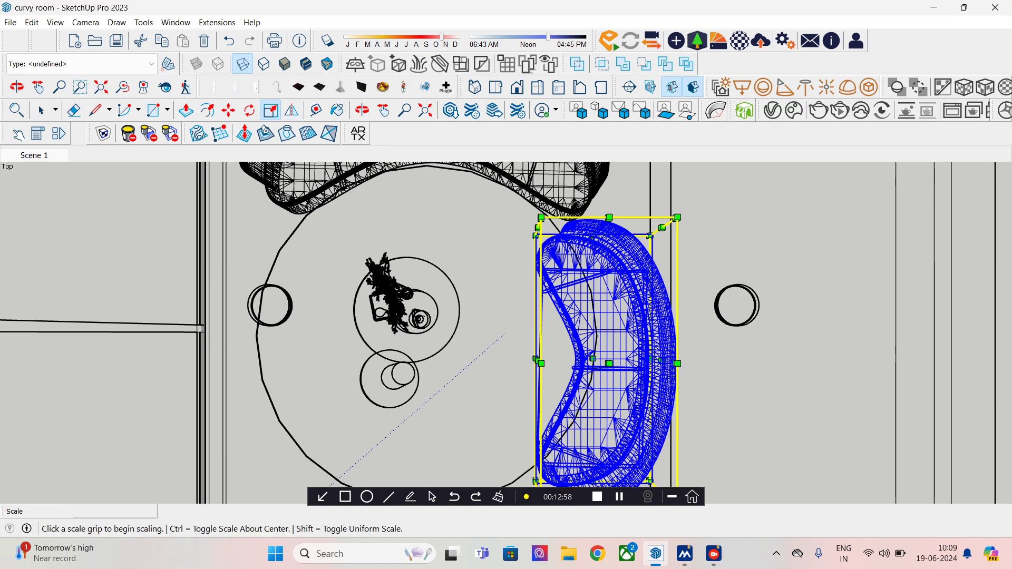
click(610, 217)
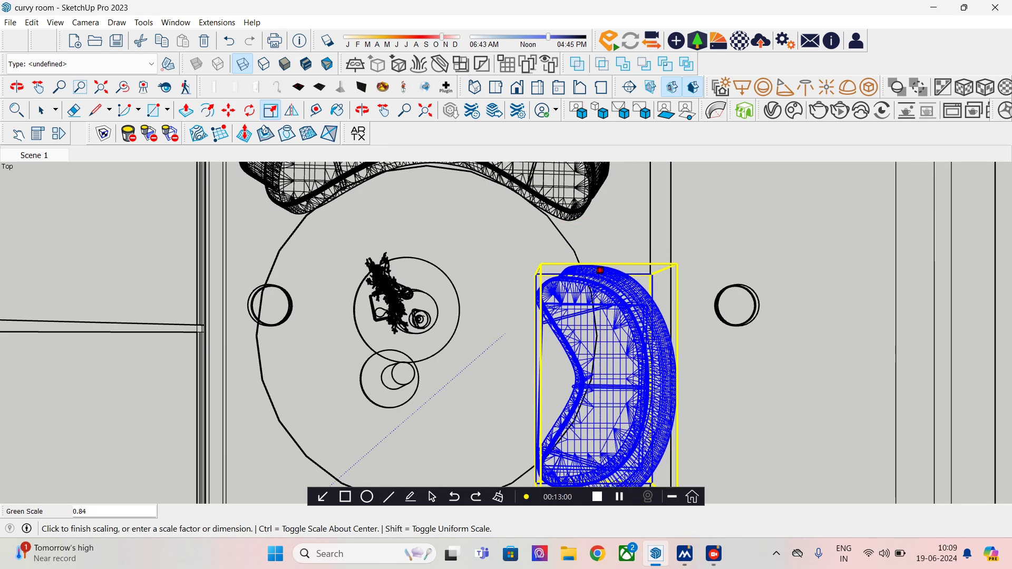
click(609, 274)
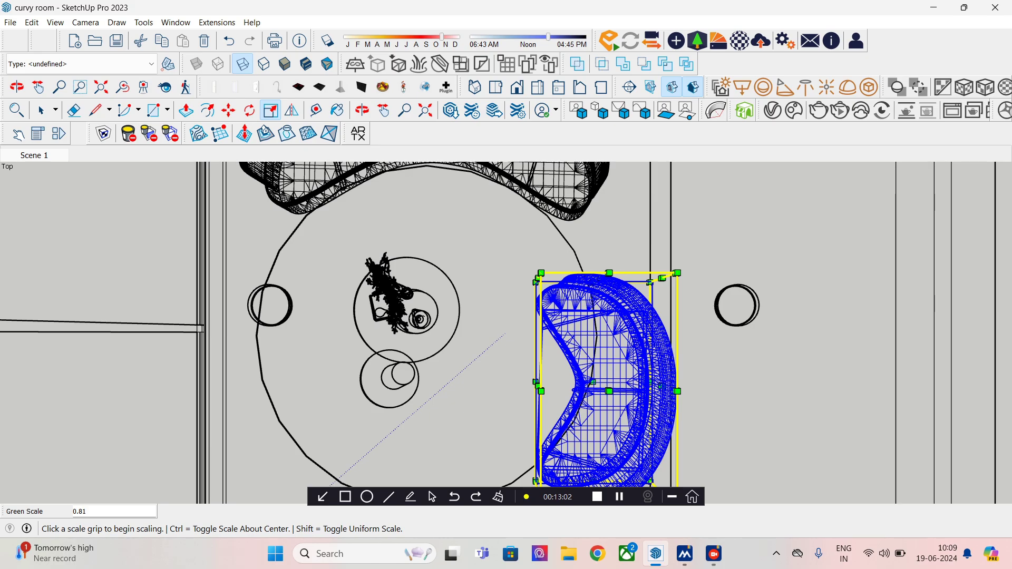
Step: Move the rescaled sofa about 1.40' diagonally toward the side wall and the other sofa
click(229, 110)
click(619, 395)
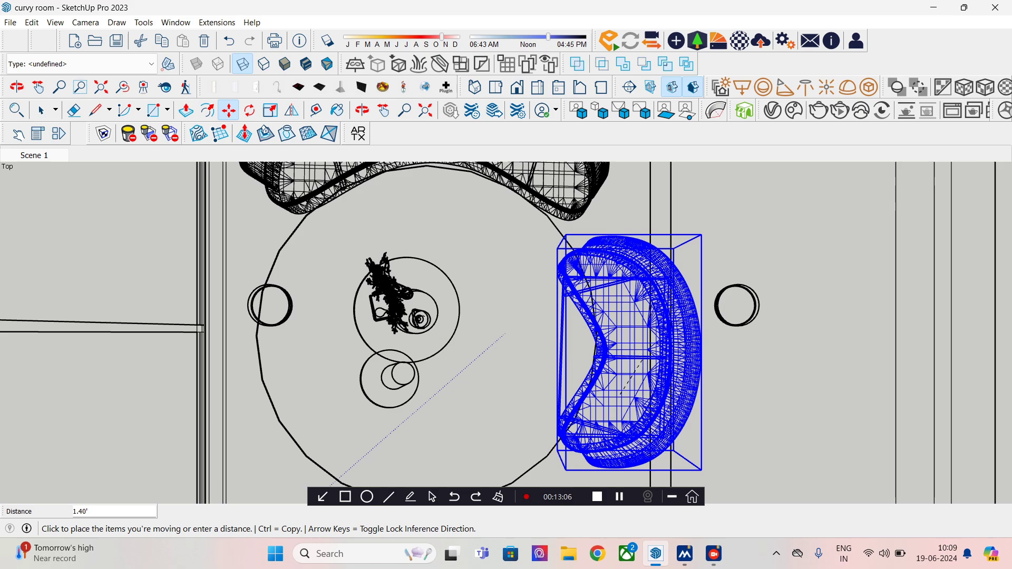
click(638, 356)
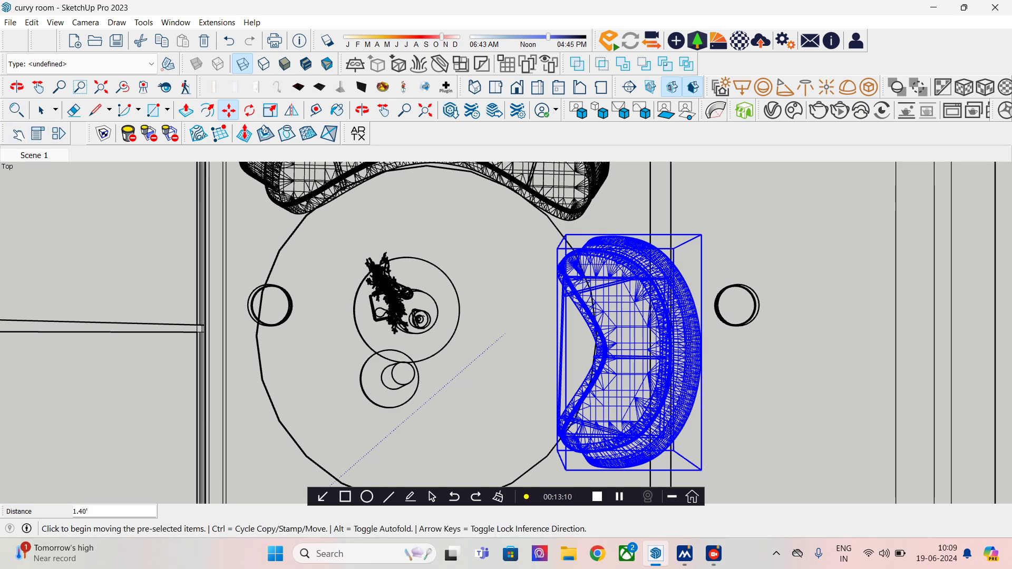
Step: In the Scene 1 view, shift the side-wall sofa slightly away from the wall toward the coffee tables
click(34, 155)
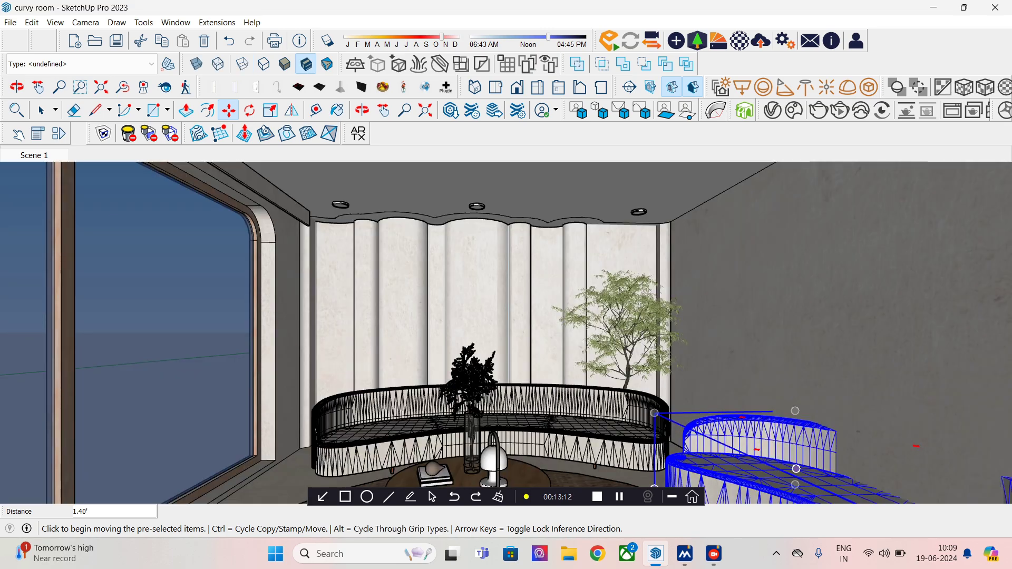
mouse_move(796, 469)
middle_down()
mouse_move(783, 459)
mouse_move(796, 468)
middle_up()
click(831, 486)
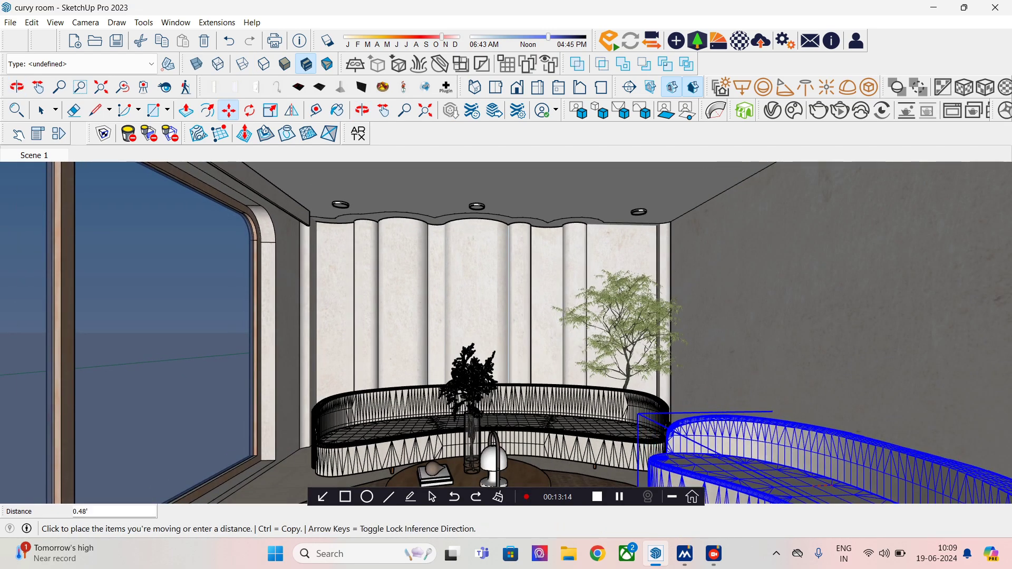
click(777, 486)
Step: Select the sofa in front of the fluted wall and move it slightly toward the window
middle_drag(777, 485, 777, 483)
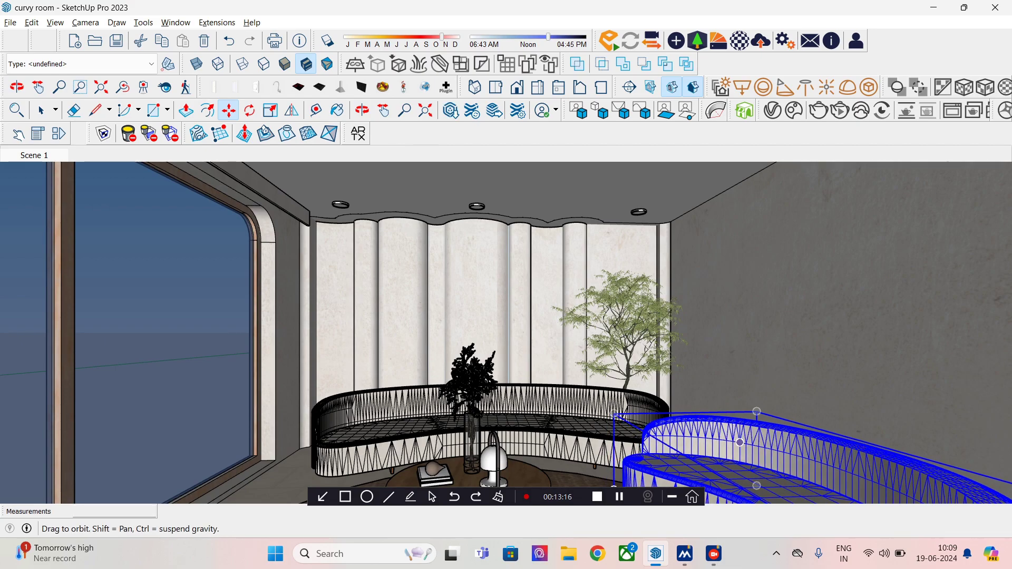
middle_drag(739, 442, 805, 470)
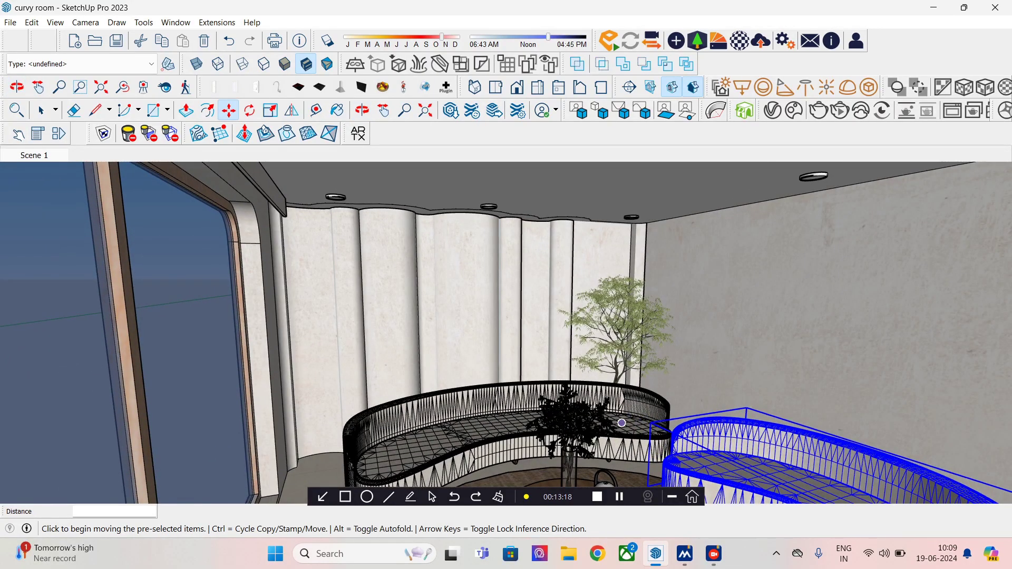
key(space)
click(493, 422)
middle_drag(493, 422, 448, 398)
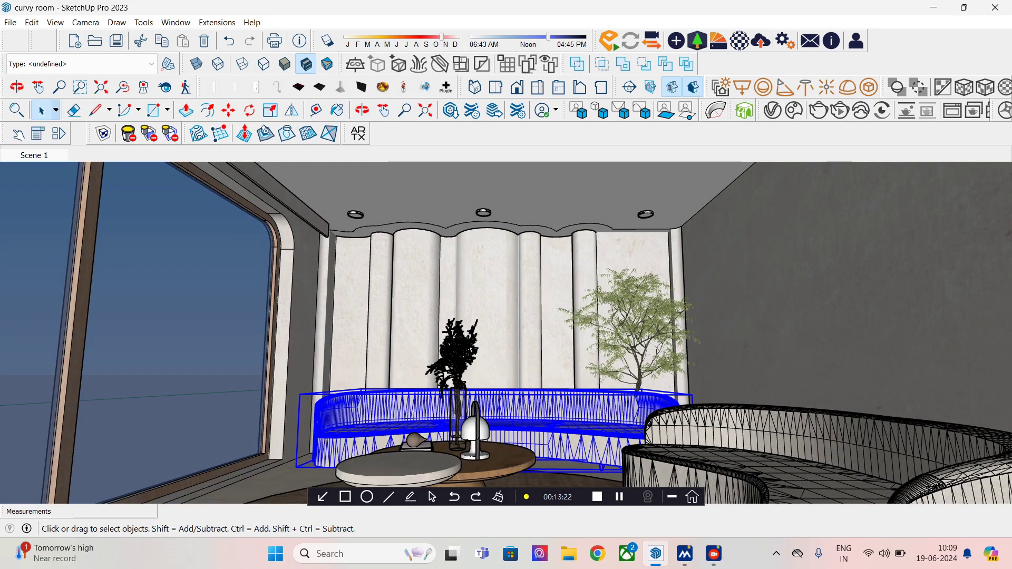
click(228, 110)
click(569, 419)
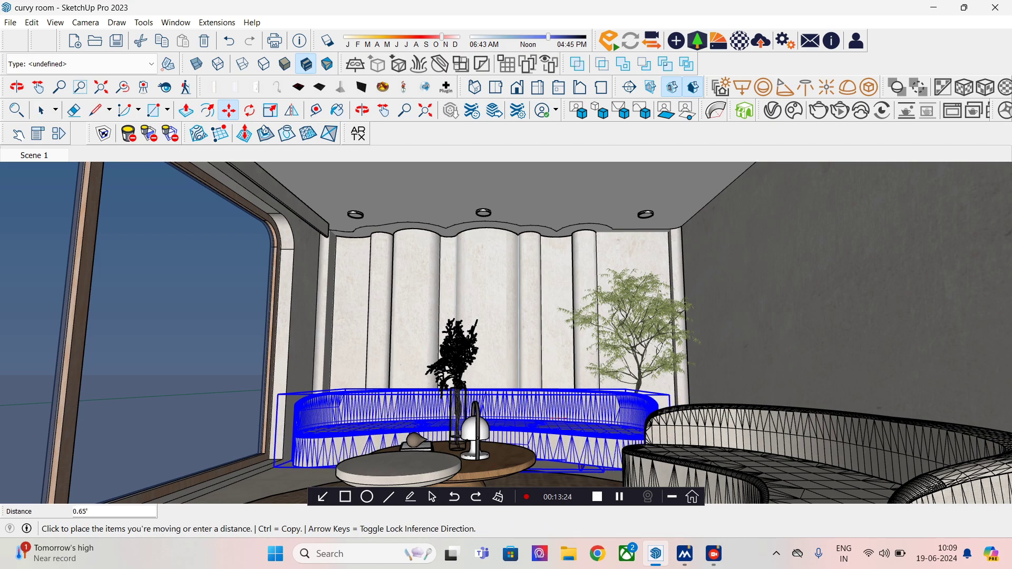
click(579, 416)
middle_drag(583, 392, 590, 421)
click(41, 110)
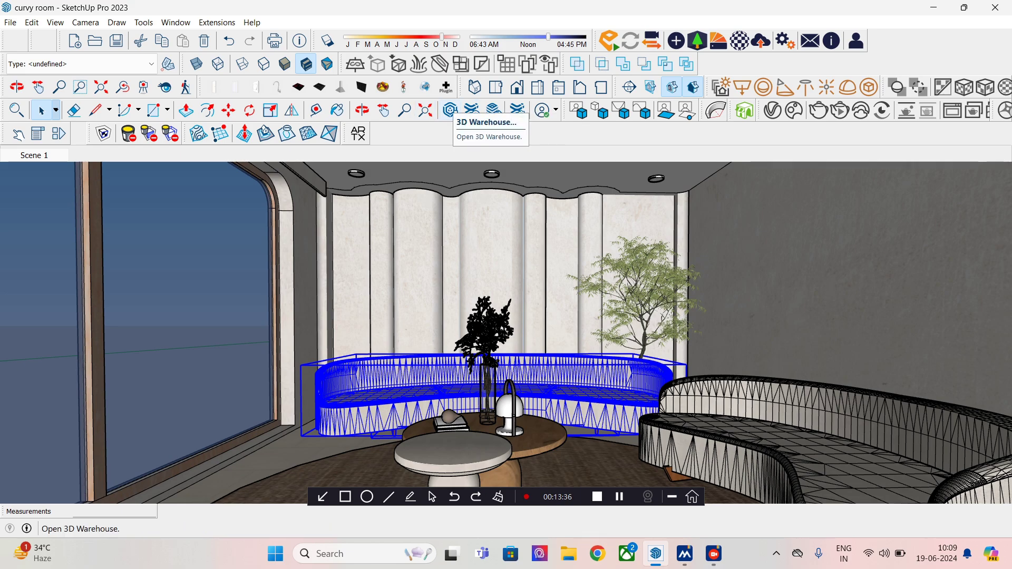
Step: Bring in a curtain model from 3D Warehouse and place it outside the room in a wireframe view from above
click(450, 110)
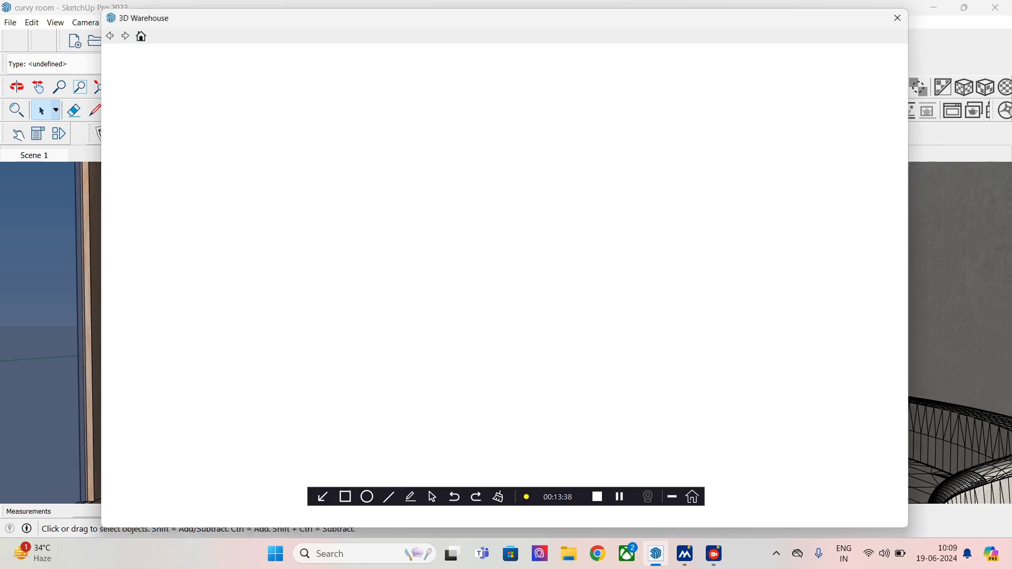
key(Return)
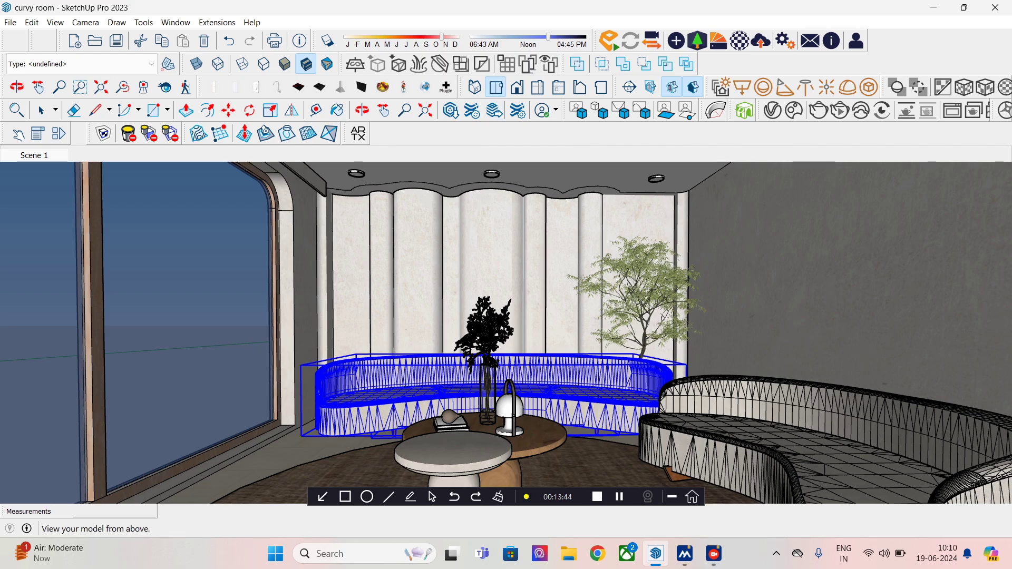
click(495, 87)
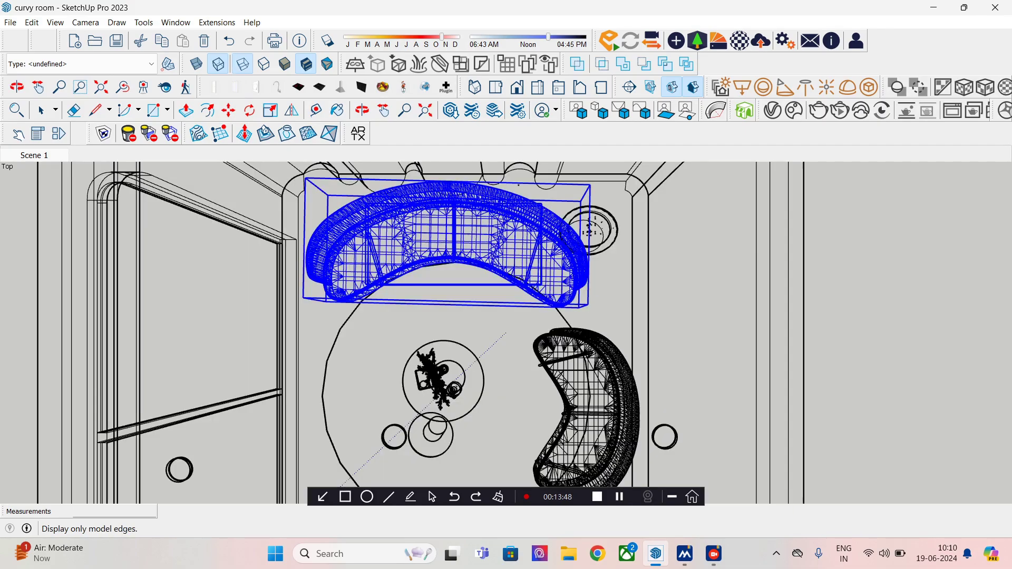
scroll(319, 306, down, 3)
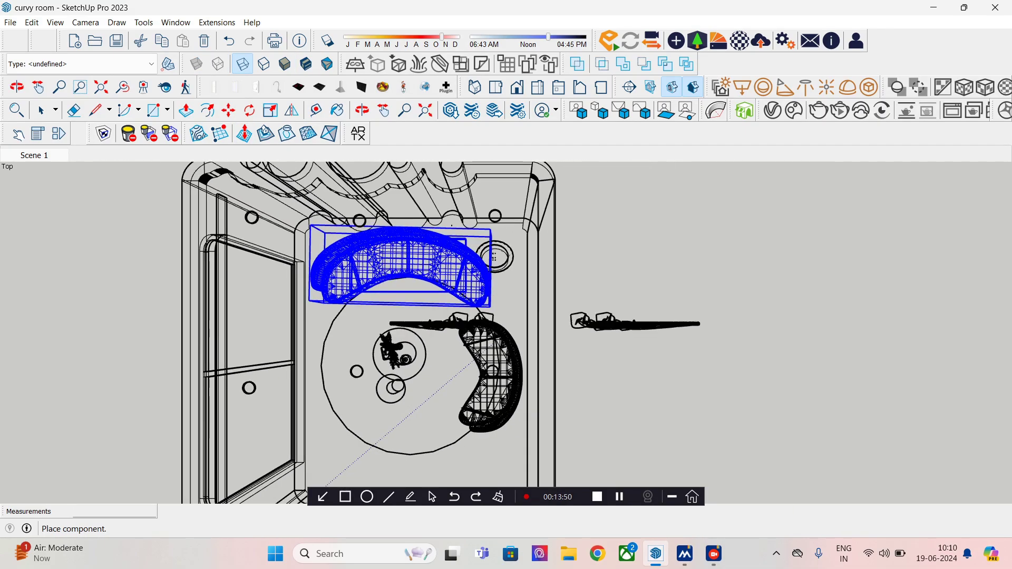
click(578, 329)
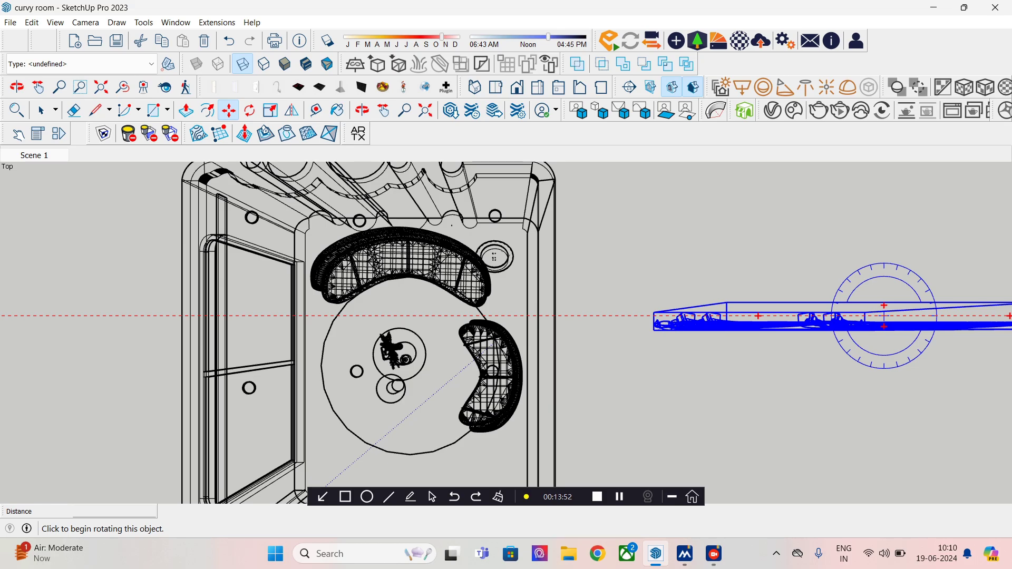
Step: Rotate the curtain by -90° in plan so it runs parallel to the window wall
shift+middle_drag(578, 332, 481, 321)
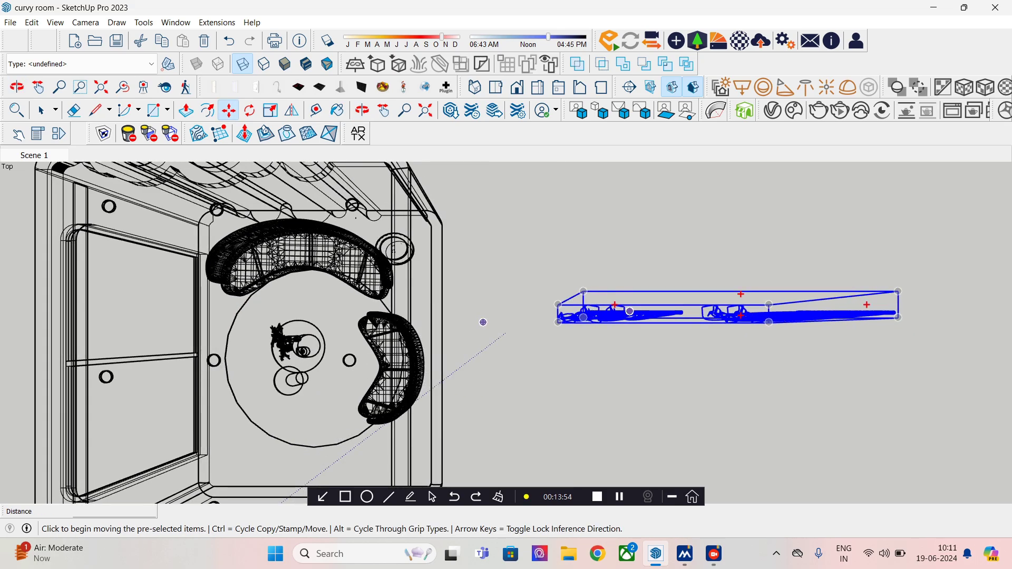
click(740, 304)
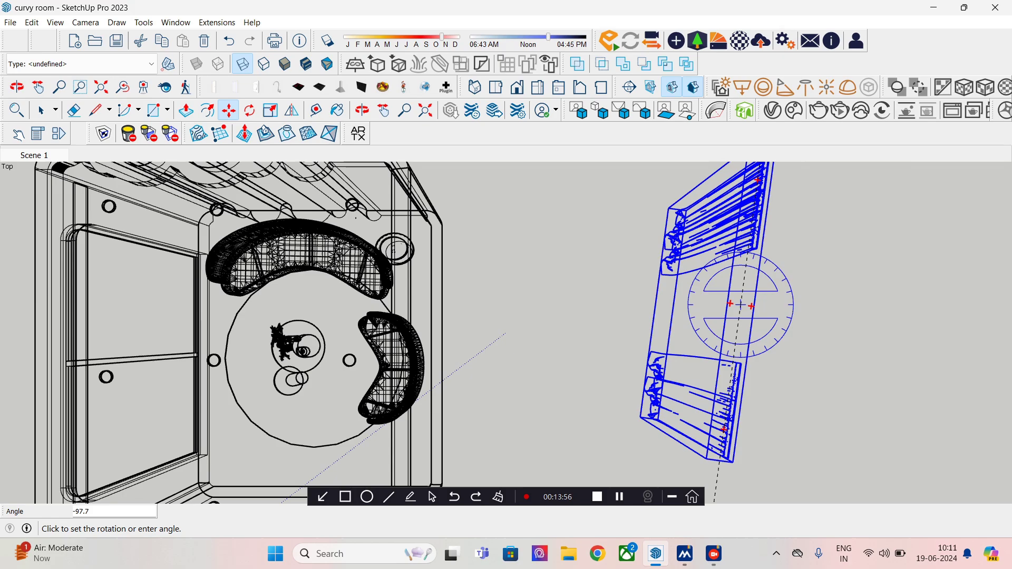
click(740, 430)
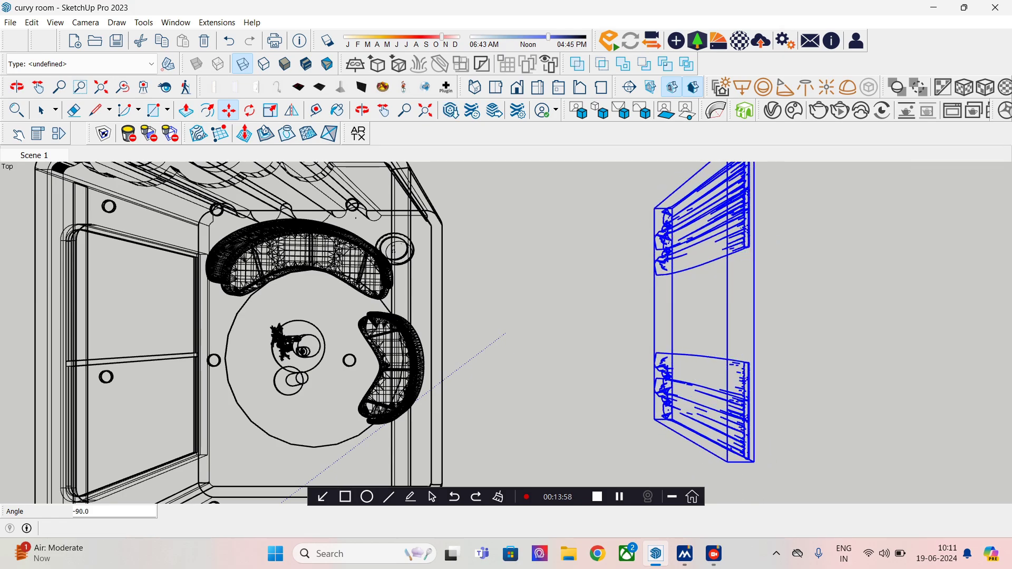
Step: Move the curtain into the room beside the window, finishing with a shift of about 0.40' in the Scene 1 view
click(744, 412)
middle_drag(440, 402, 390, 369)
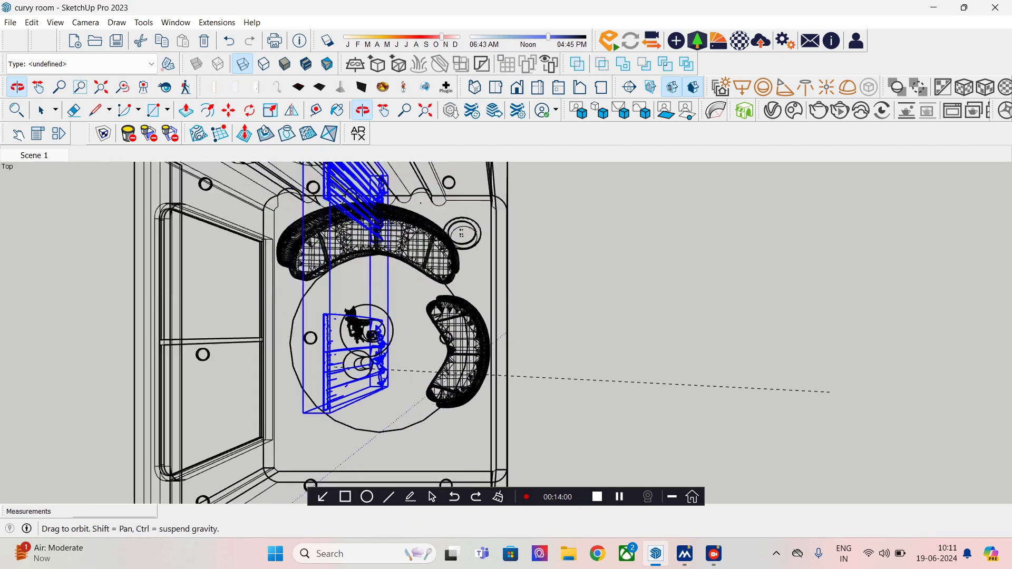
scroll(400, 338, down, 3)
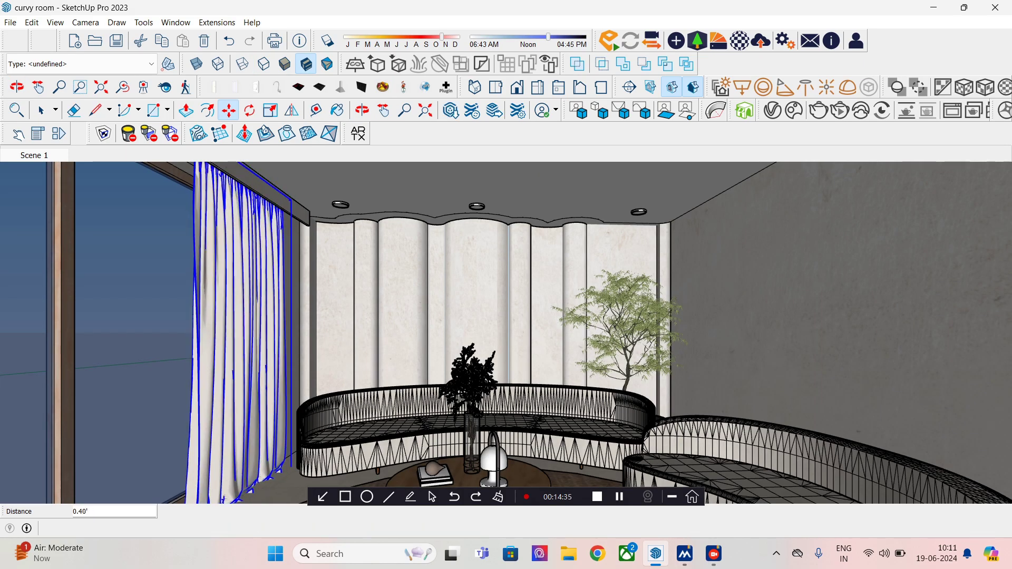
click(253, 297)
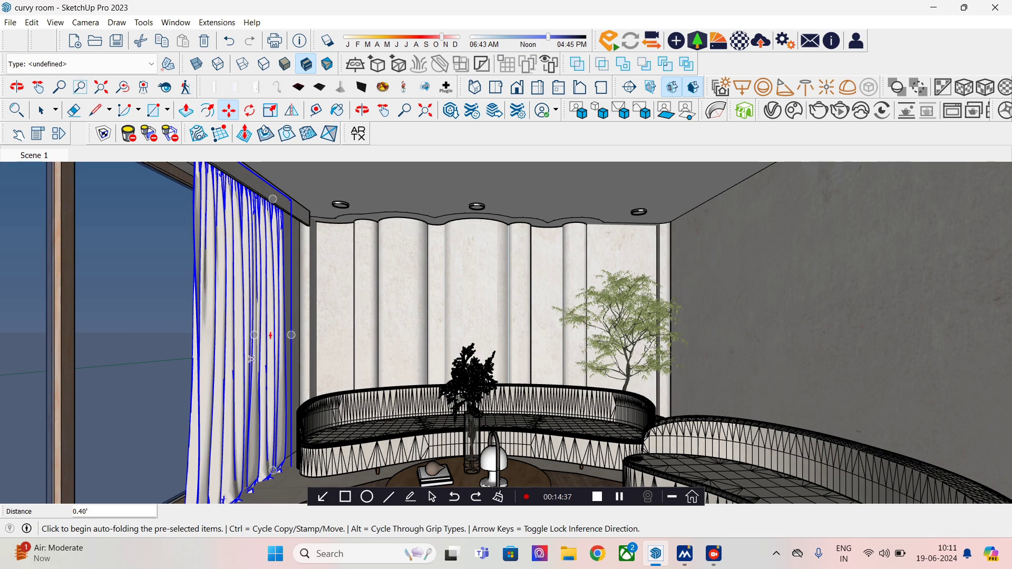
Step: Move the curtain about 0.94' along the window wall in a wireframe view from the right, then restore the shaded, textured display
middle_drag(251, 359, 274, 335)
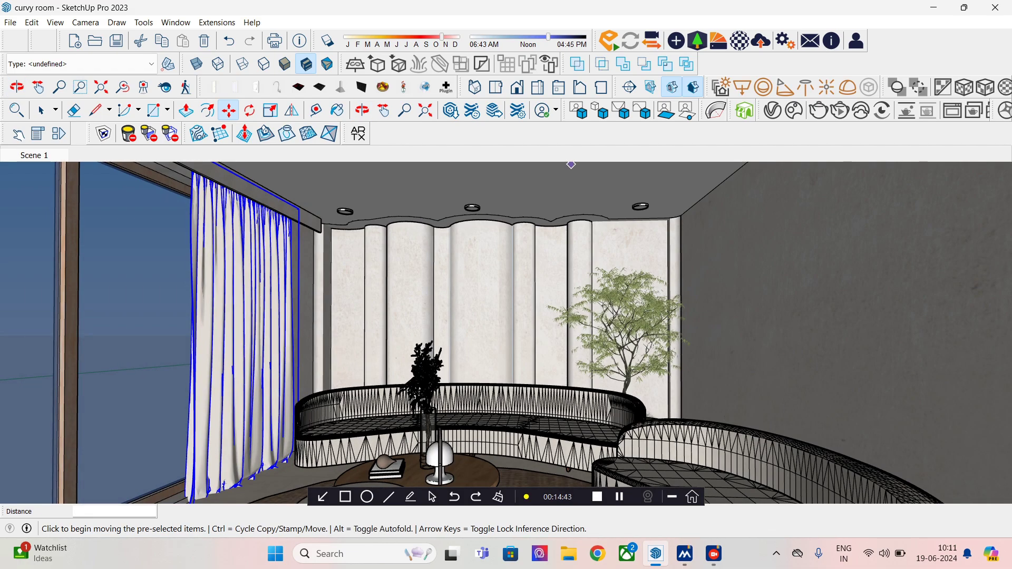
click(538, 88)
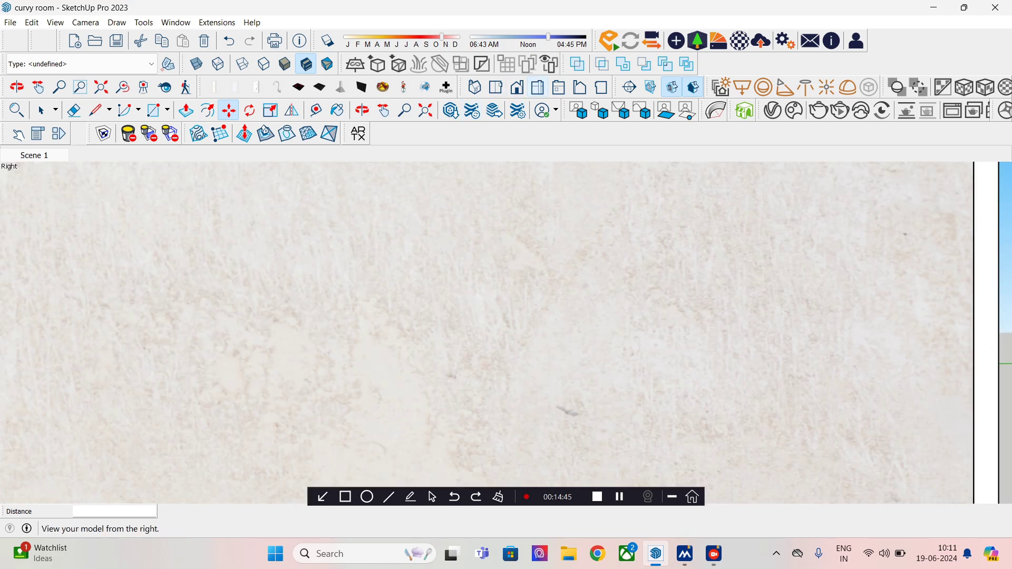
scroll(302, 198, down, 1)
scroll(355, 228, down, 3)
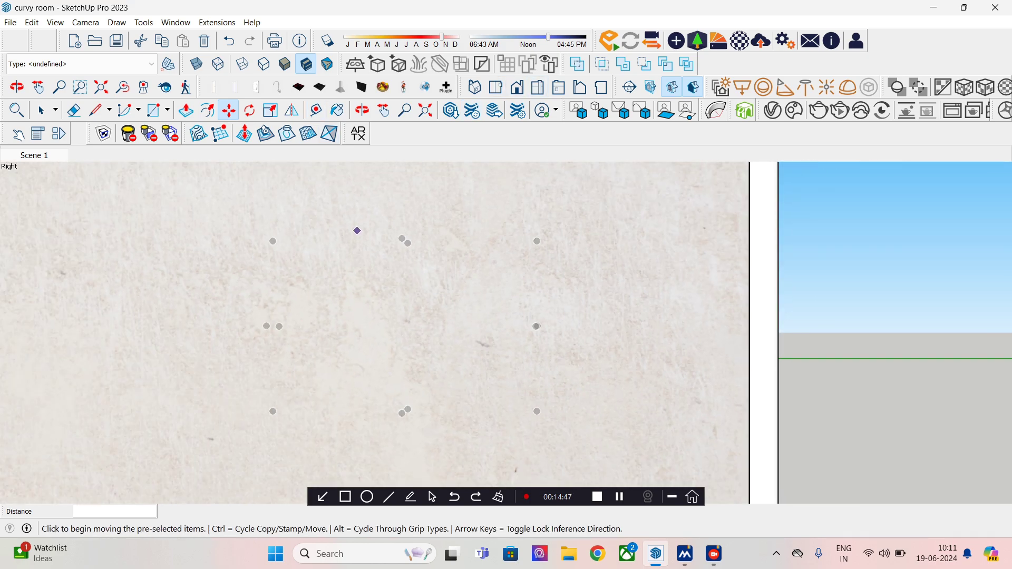
click(243, 64)
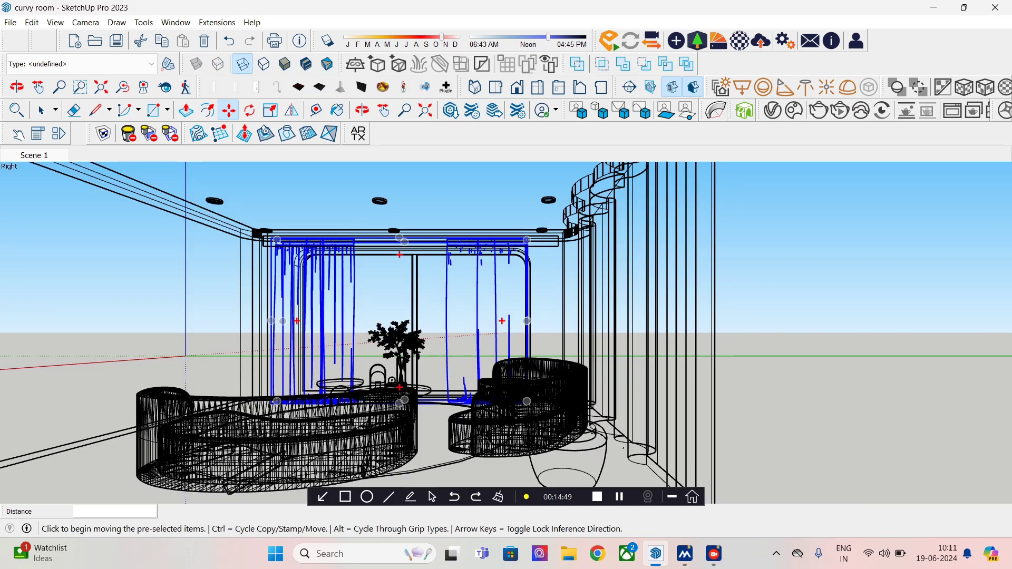
click(466, 296)
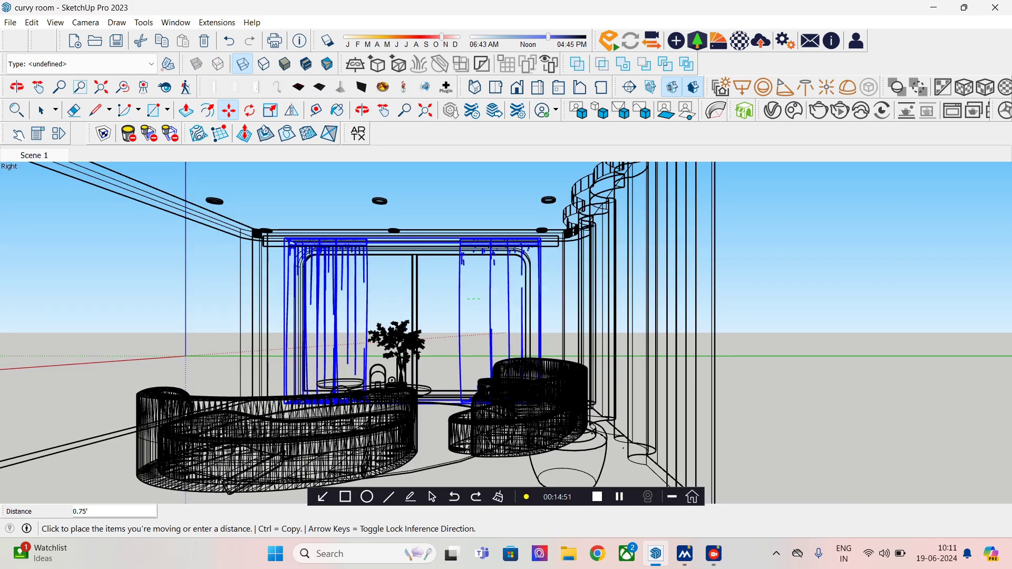
click(477, 300)
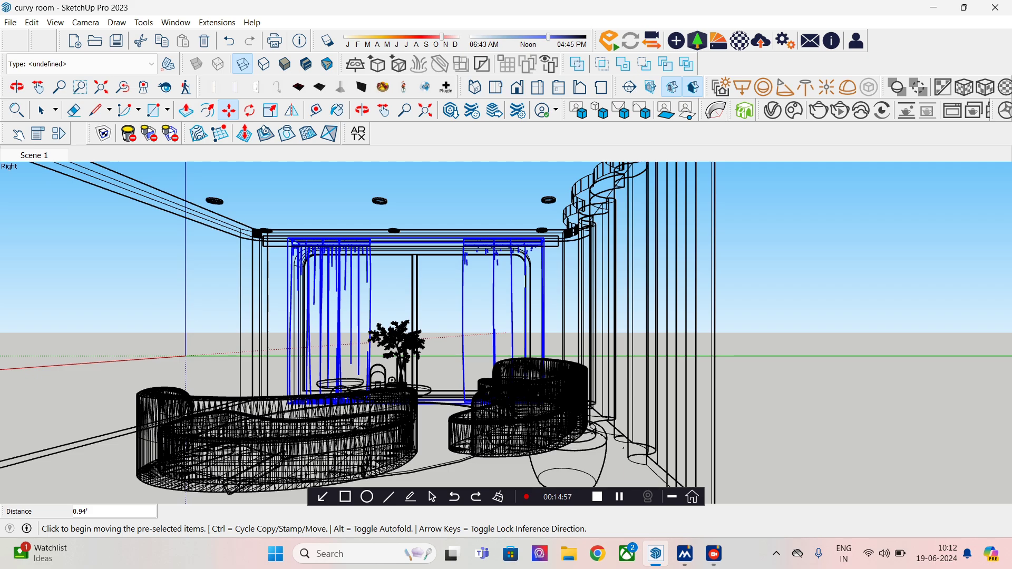
click(306, 63)
middle_drag(390, 464, 628, 479)
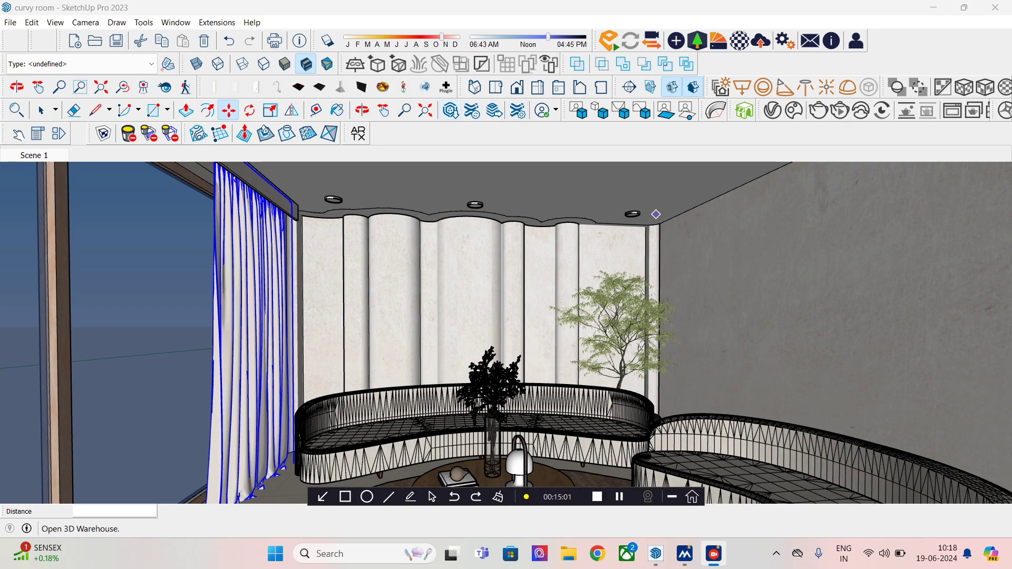
Step: Search 3D Warehouse for "wall decor" and browse the models, loading further results, to find a piece for the plain wall
click(450, 111)
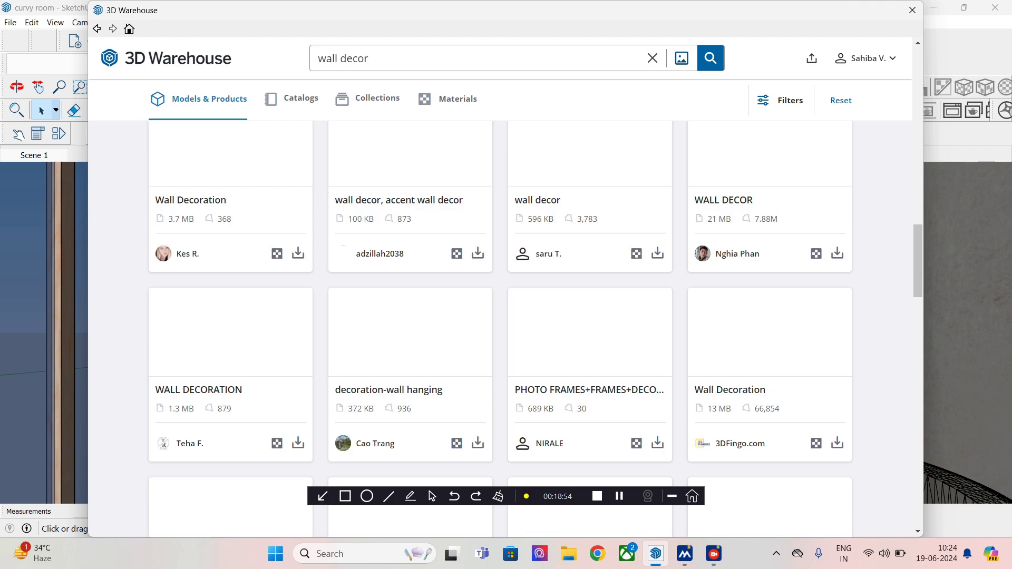
scroll(500, 327, up, 15)
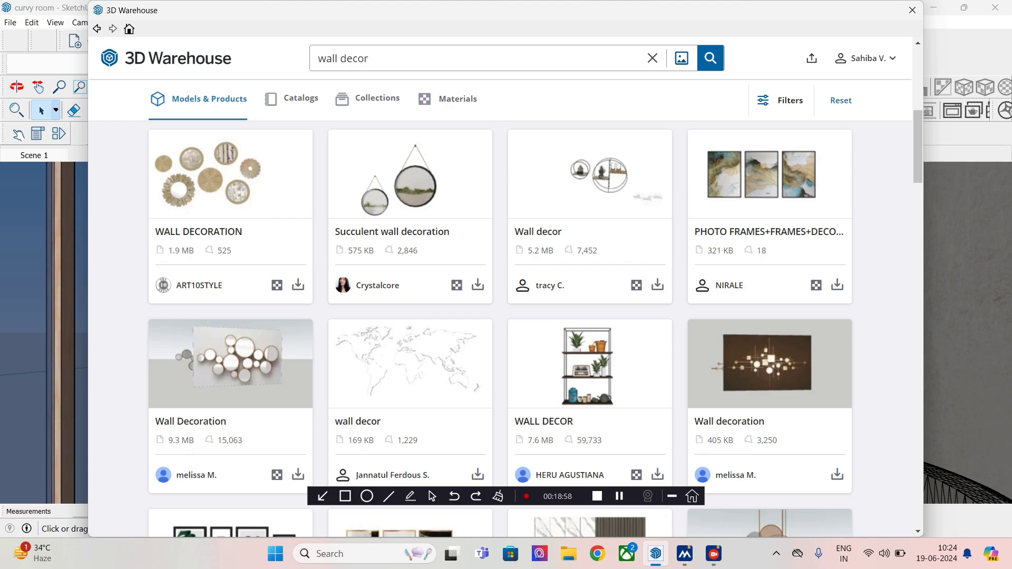
scroll(501, 327, up, 8)
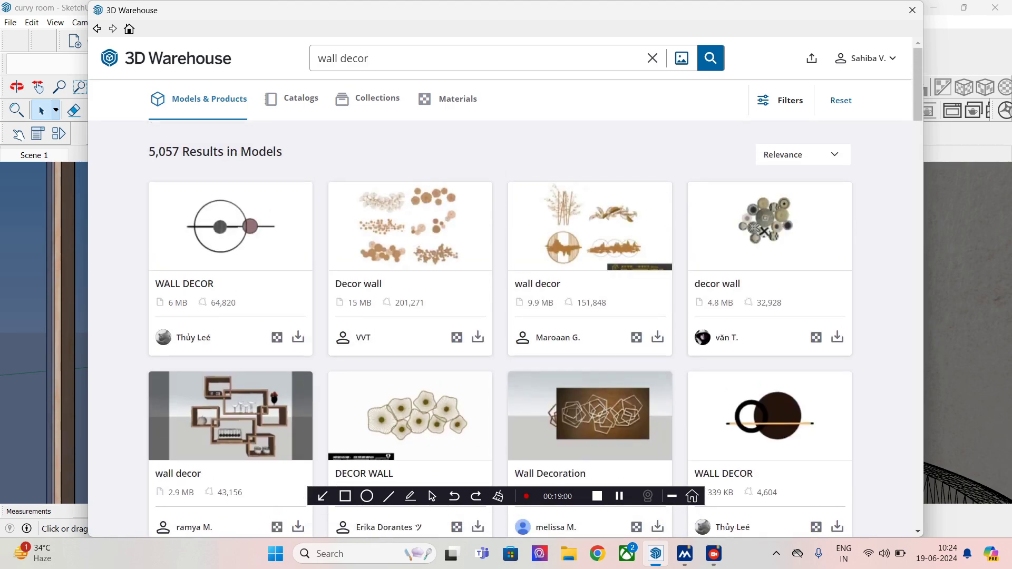
scroll(501, 327, down, 20)
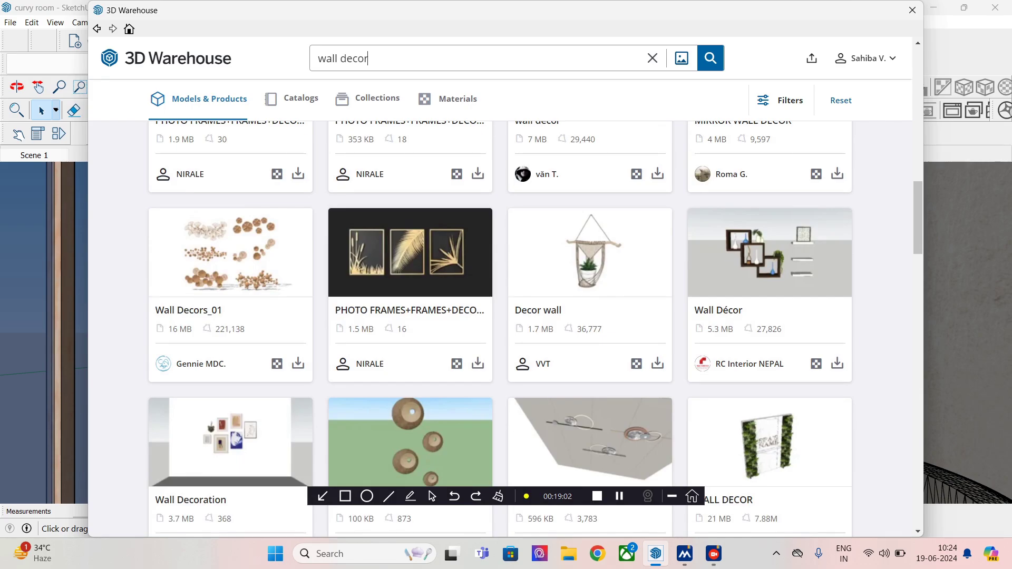
scroll(500, 327, down, 8)
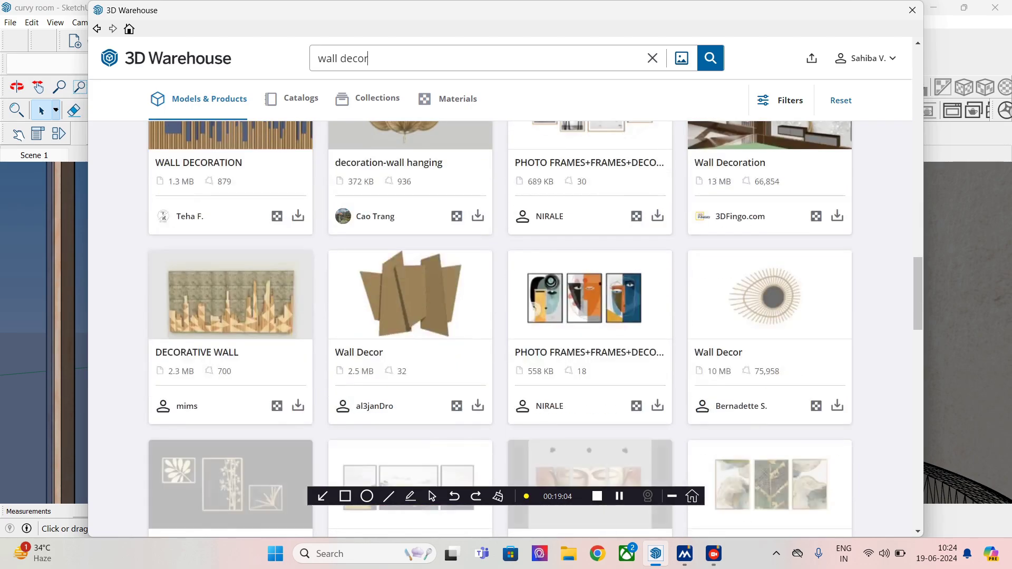
scroll(501, 326, down, 11)
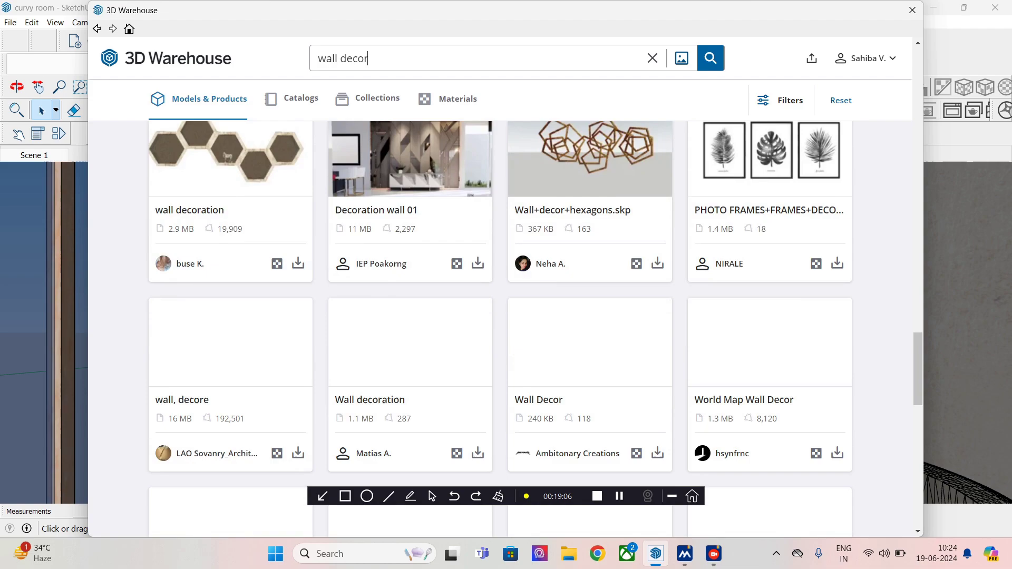
scroll(500, 327, down, 3)
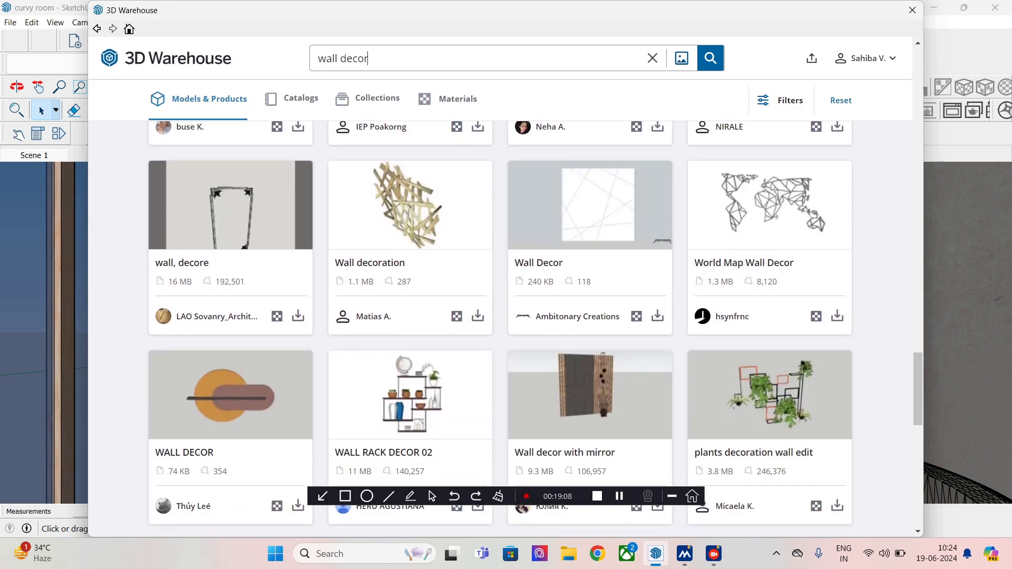
scroll(500, 327, down, 5)
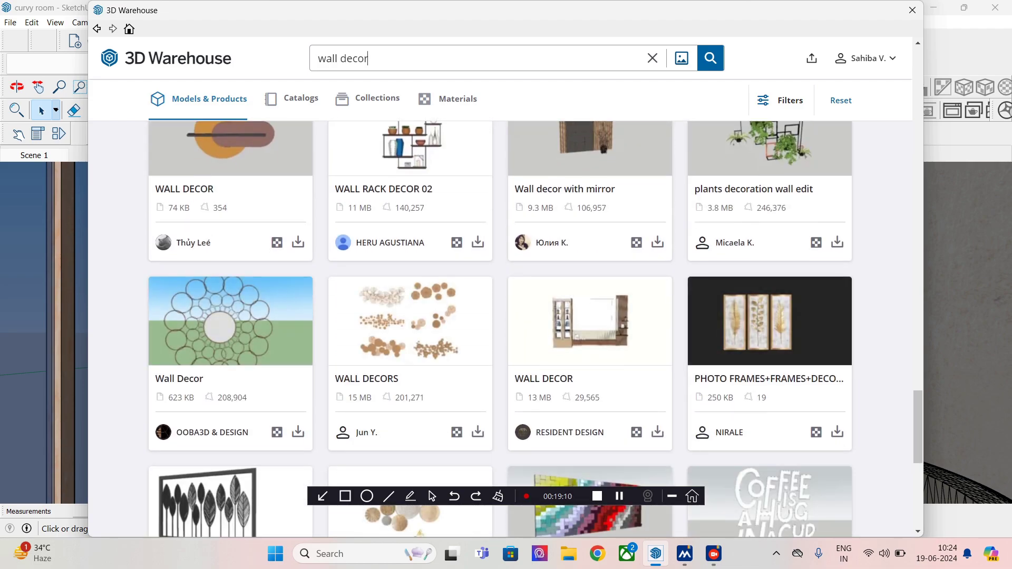
scroll(500, 326, down, 3)
scroll(501, 327, down, 5)
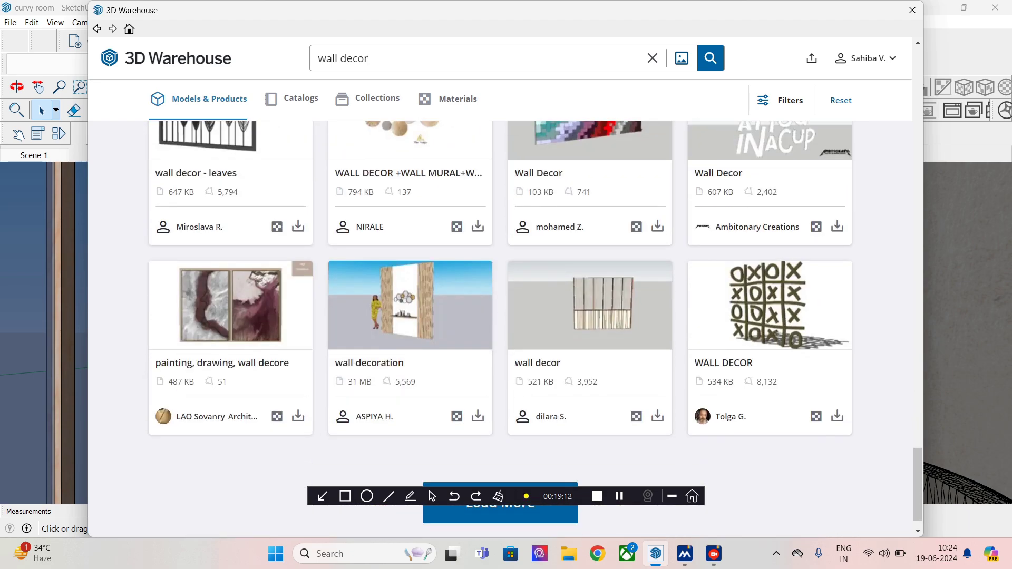
scroll(500, 326, down, 1)
click(500, 466)
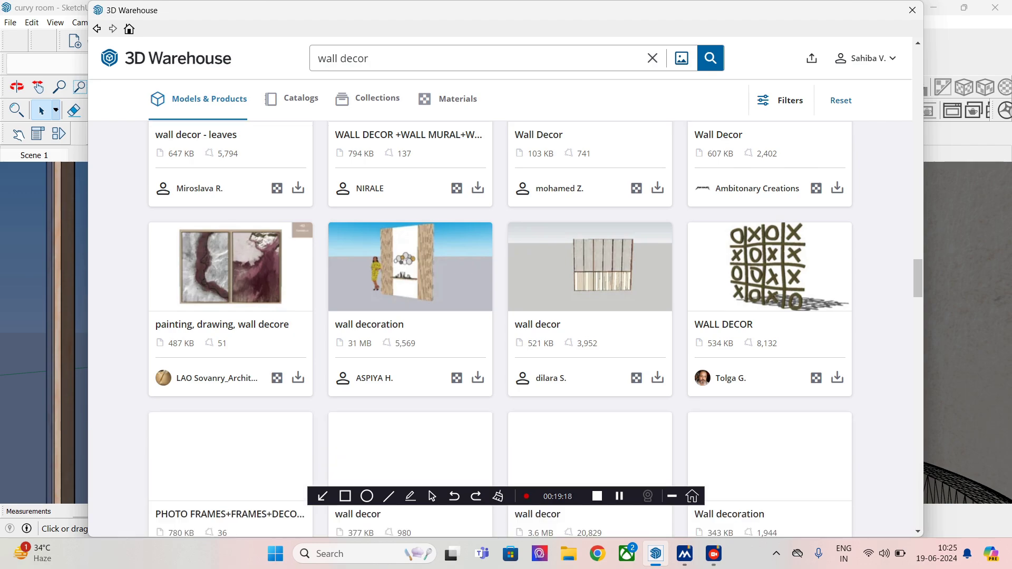
scroll(500, 327, down, 3)
scroll(500, 327, down, 6)
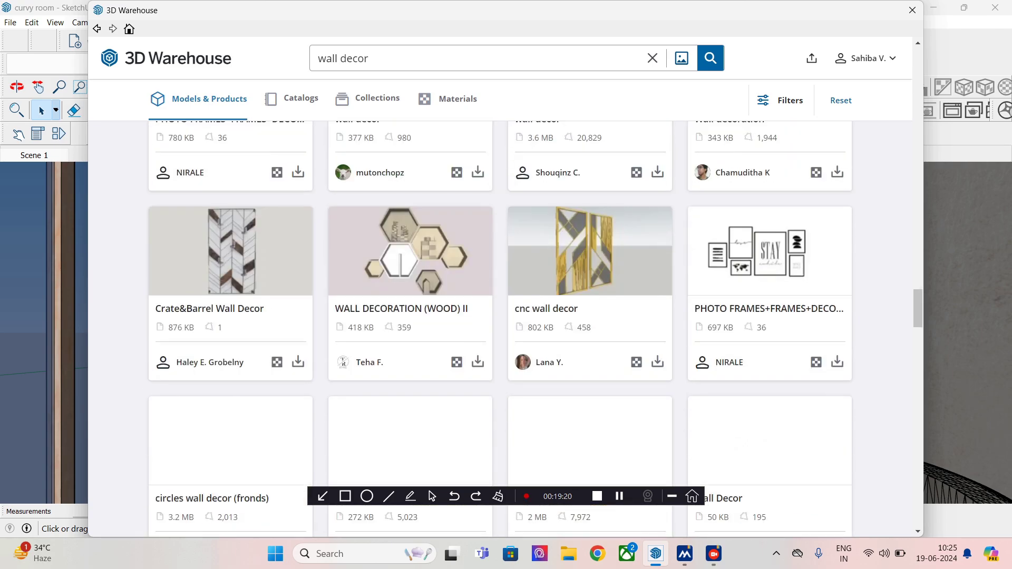
scroll(500, 327, up, 5)
scroll(500, 326, up, 4)
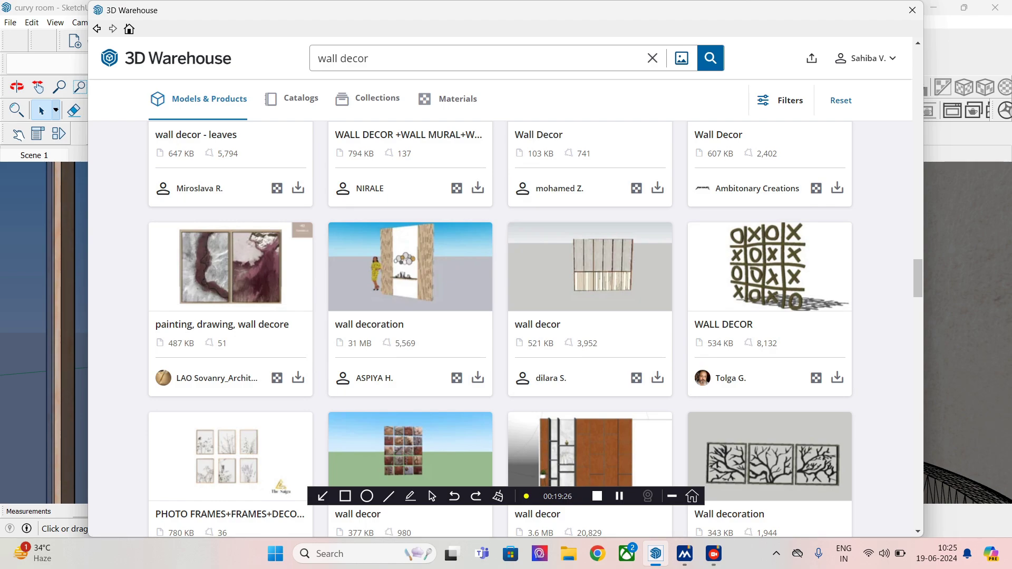
Step: Load the noughts-and-crosses WALL DECOR model into the scene and place it outside the room in the top view
click(770, 267)
click(789, 235)
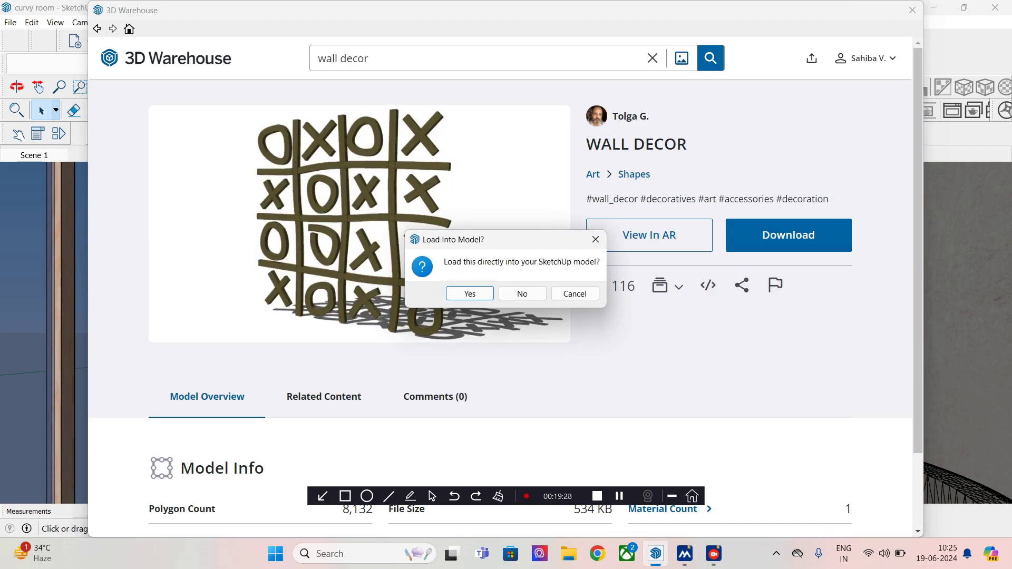
key(Return)
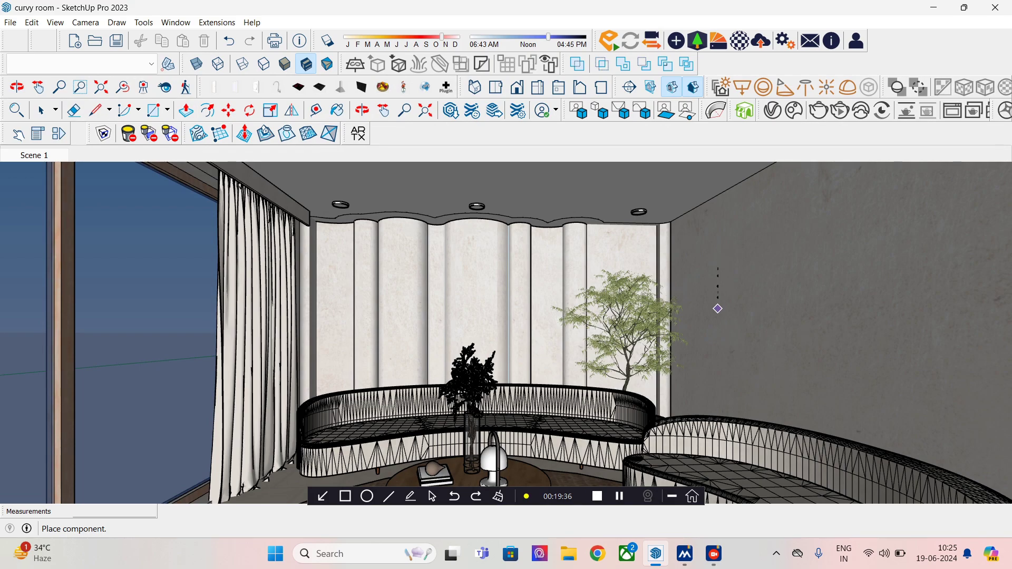
scroll(717, 330, down, 6)
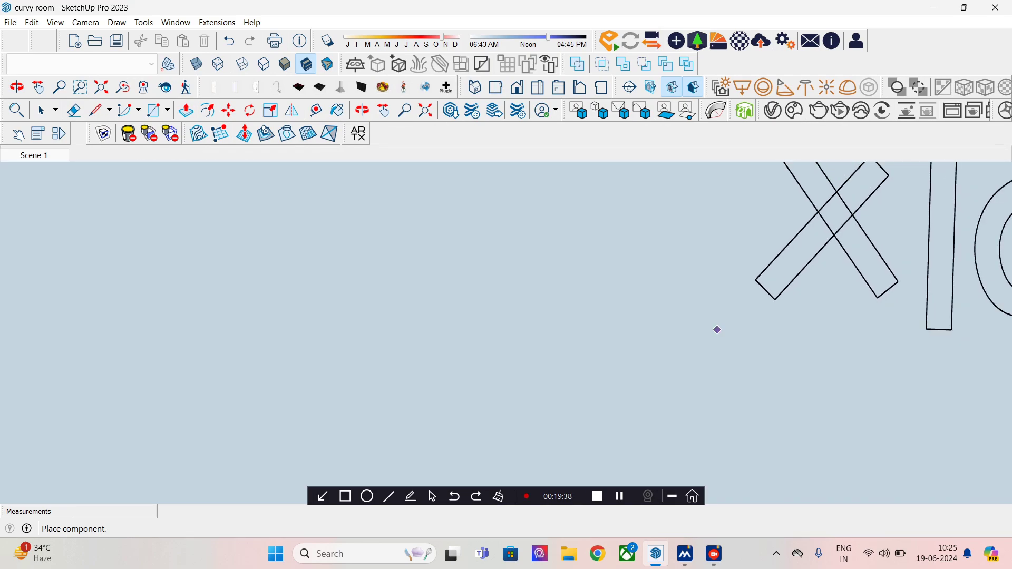
scroll(717, 330, down, 3)
click(496, 87)
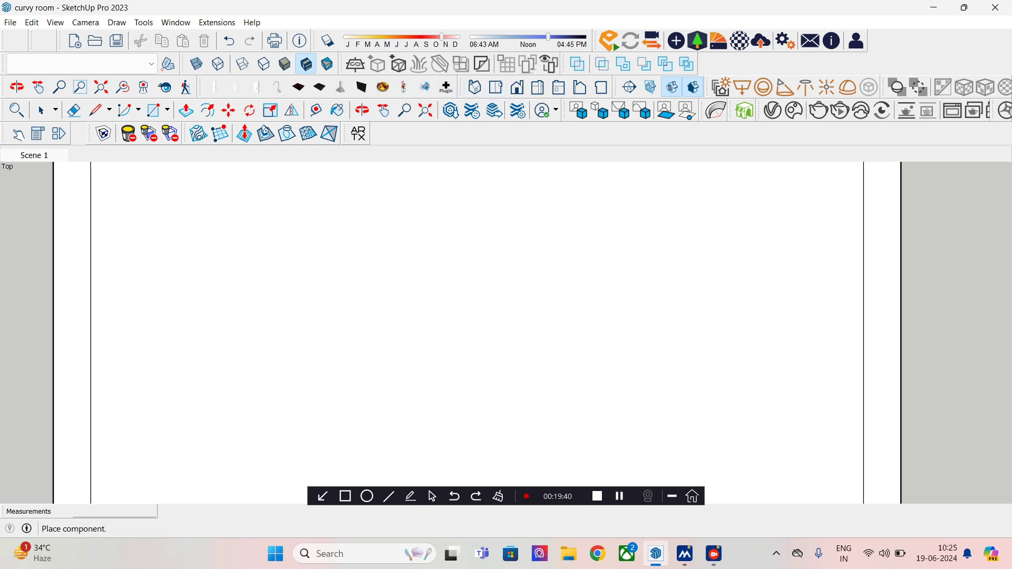
scroll(668, 302, down, 3)
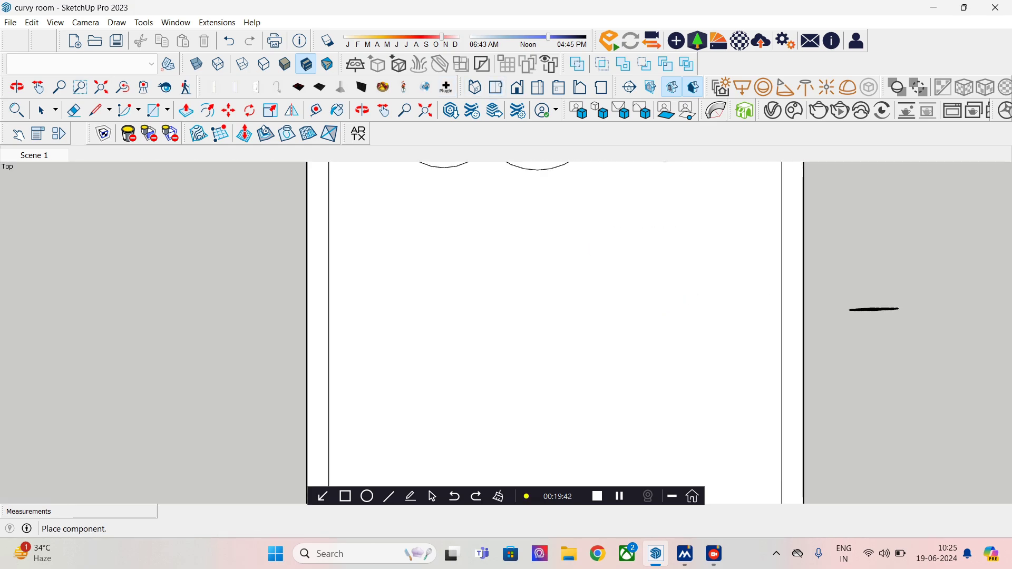
mouse_move(854, 319)
middle_down()
mouse_move(811, 275)
mouse_move(569, 226)
middle_up()
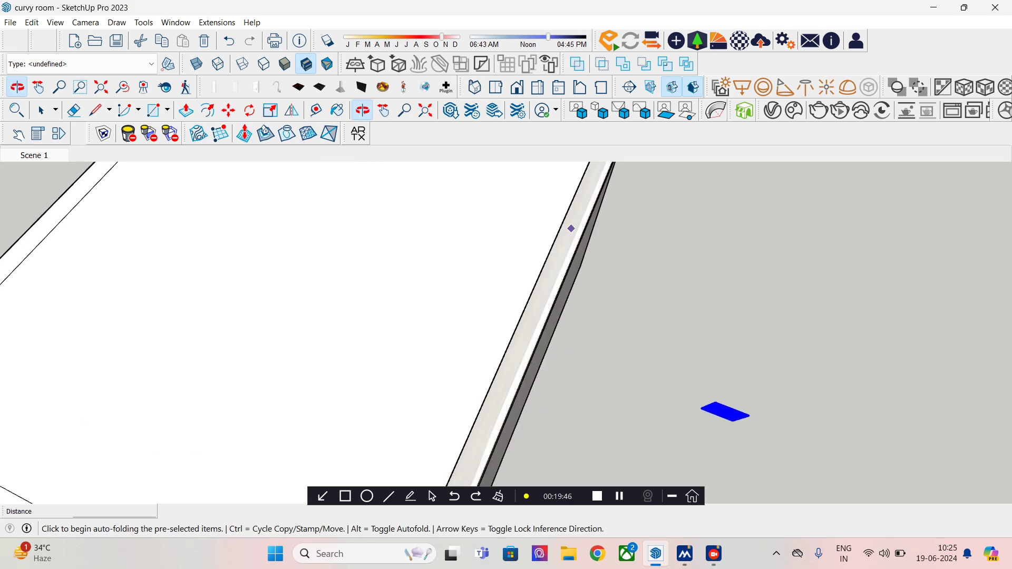
Step: Rotate the noughts-and-crosses decor to align with the plain side wall and position it on that wall above the sofa
scroll(754, 422, up, 5)
scroll(294, 353, up, 10)
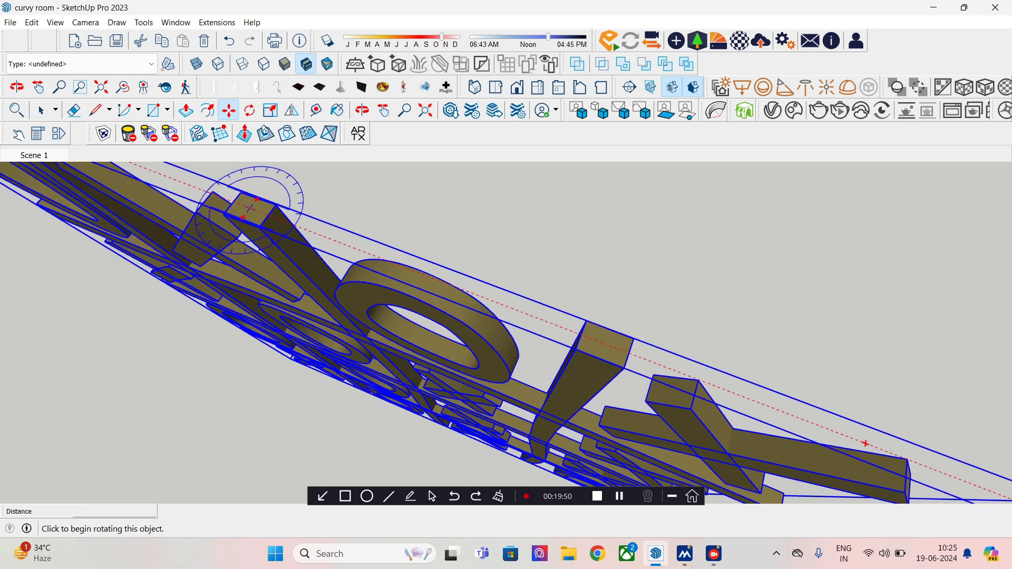
click(257, 199)
scroll(842, 480, down, 10)
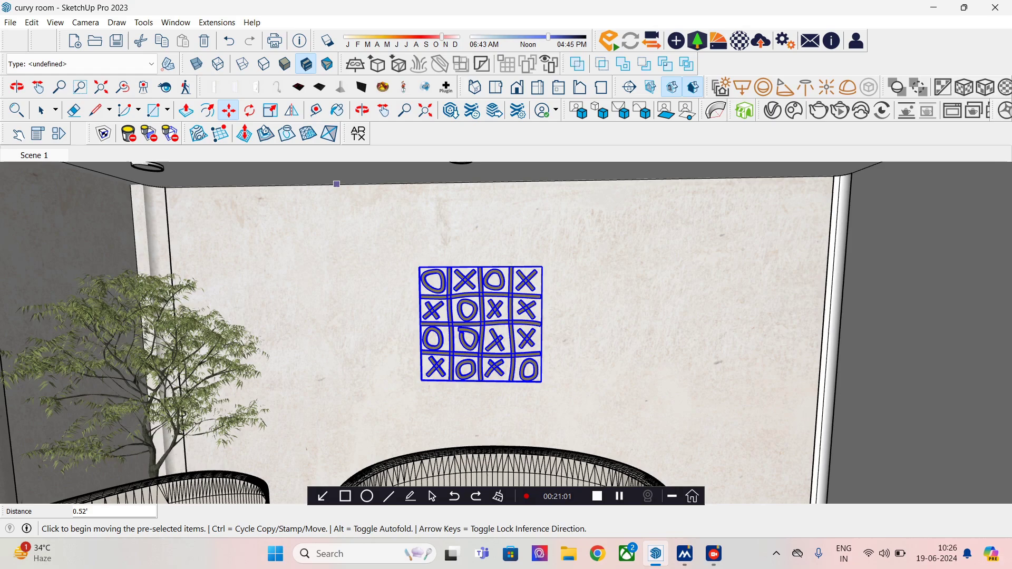
Step: Scale the wall decor up uniformly from its corner and shift it about 0.38' on the wall, returning to the Scene 1 view
key(s)
click(542, 267)
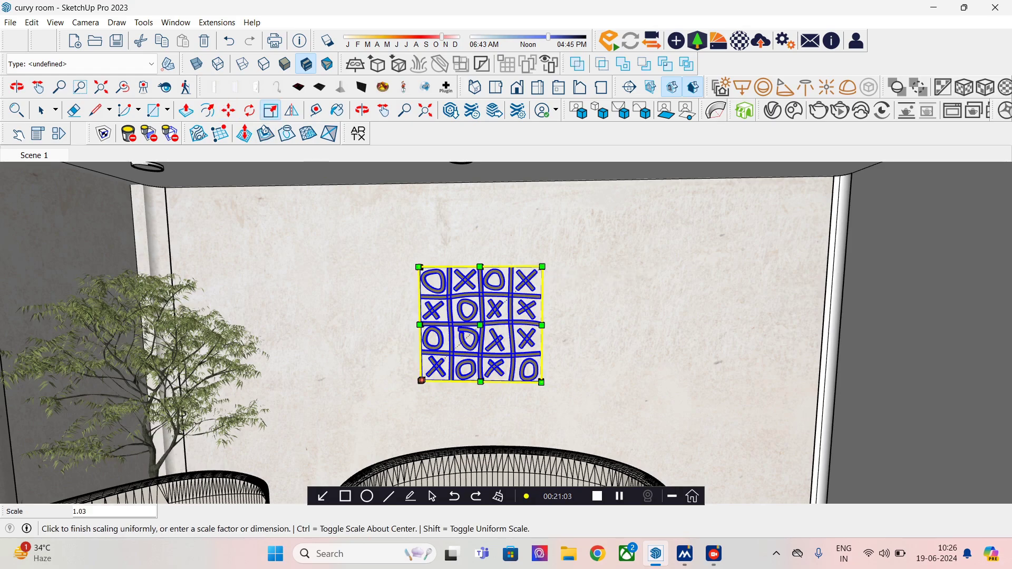
click(577, 234)
key(m)
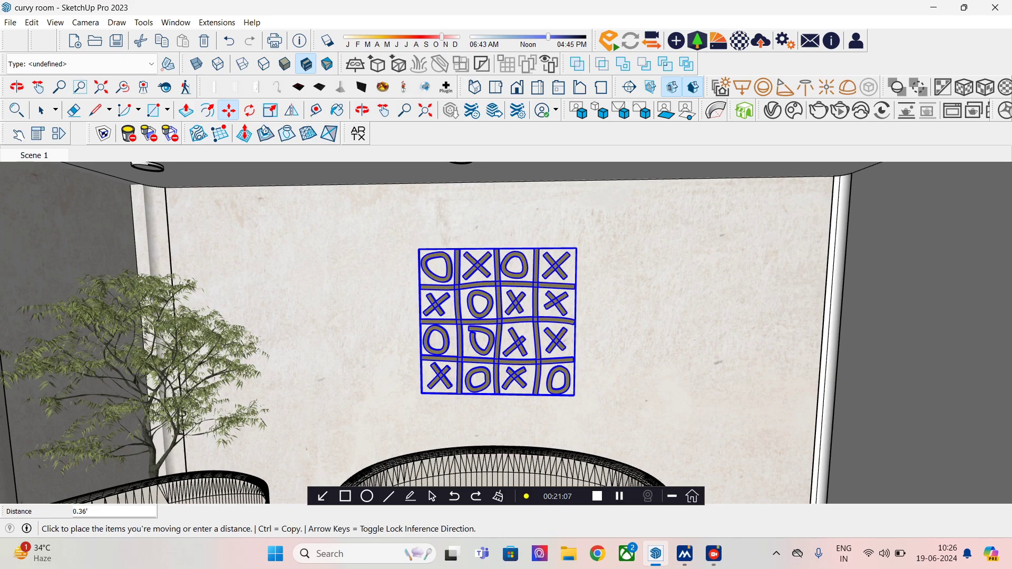
click(502, 319)
middle_drag(173, 311, 400, 318)
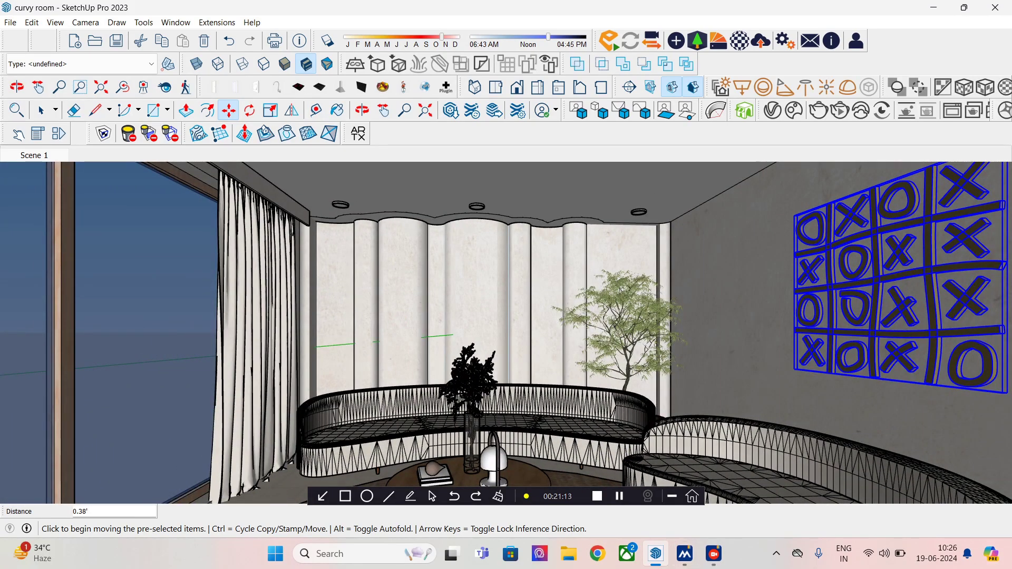
key(h)
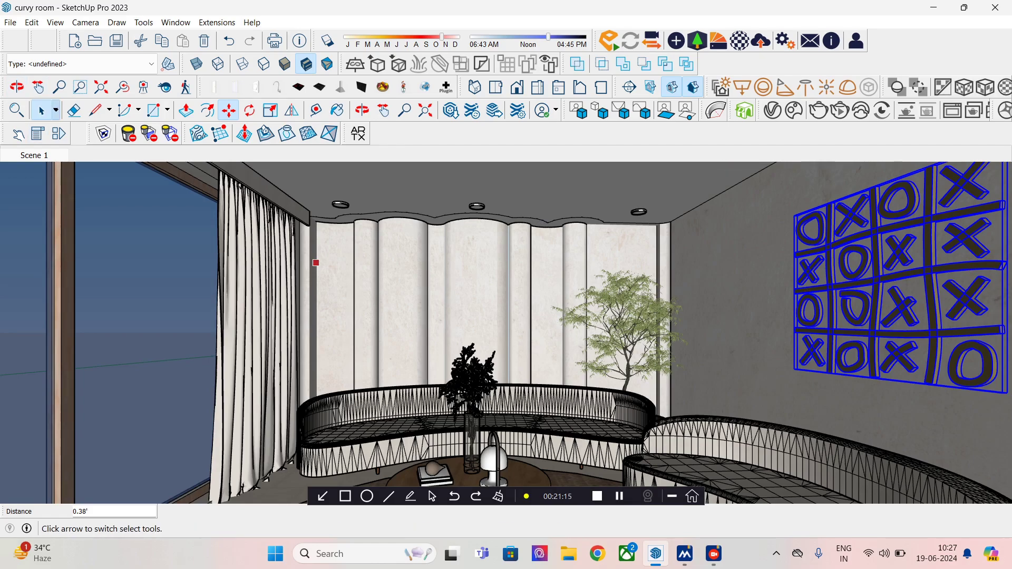
Step: Reduce the height of the window curtain to about 0.95 of its size, scaling it along the blue axis from its top edge
click(41, 110)
middle_drag(158, 316, 168, 295)
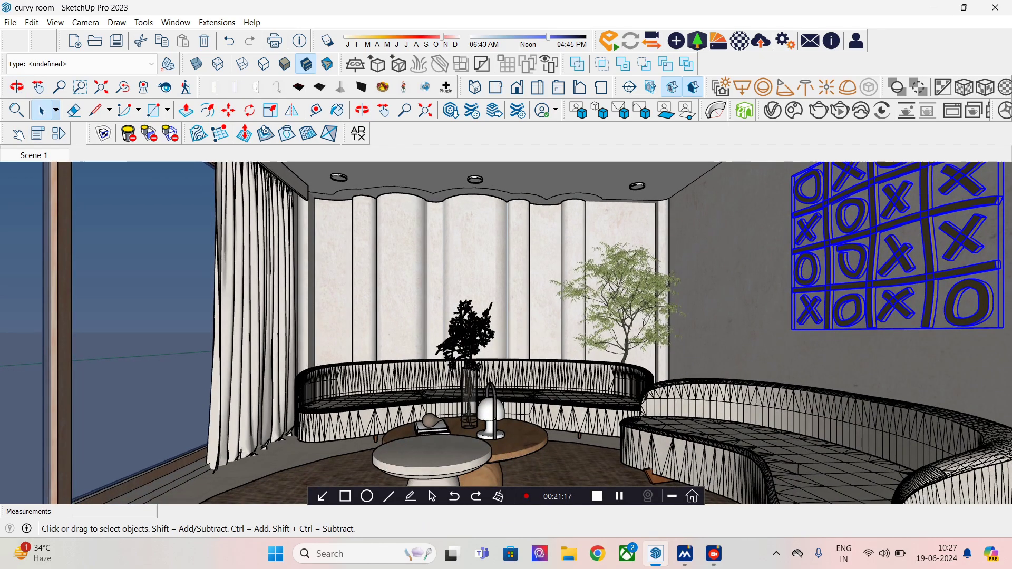
click(263, 317)
click(271, 110)
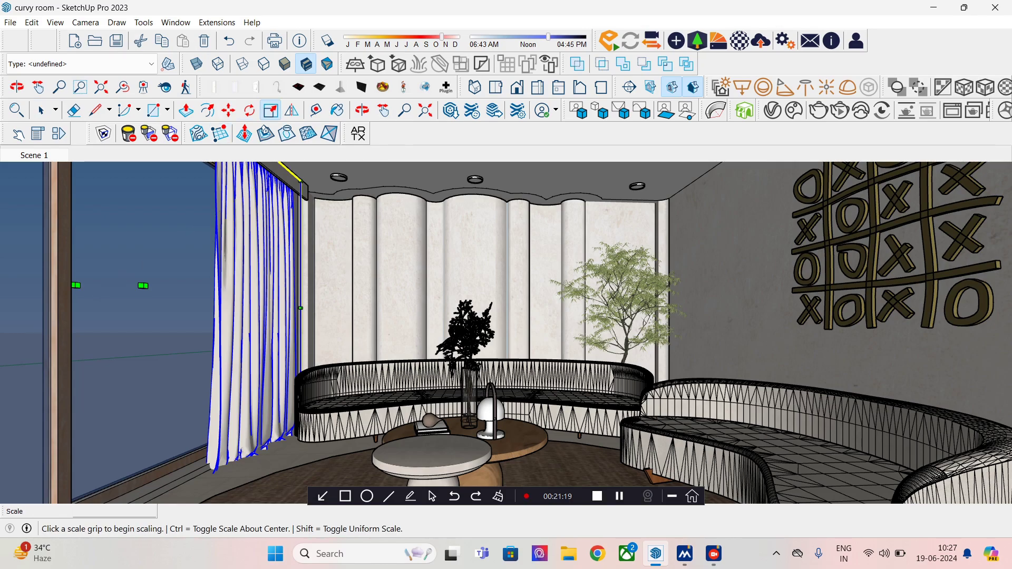
middle_drag(158, 295, 164, 421)
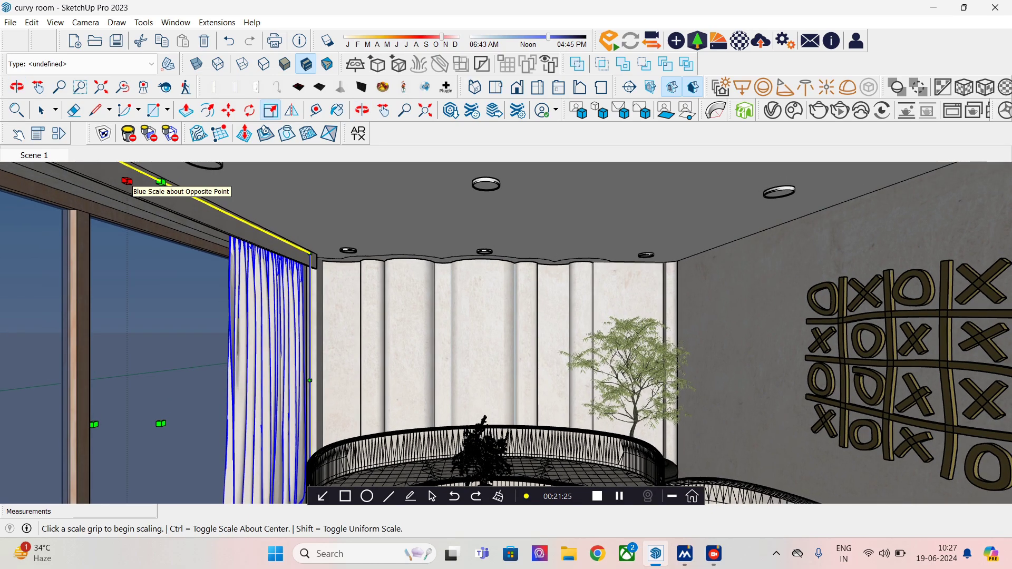
click(125, 181)
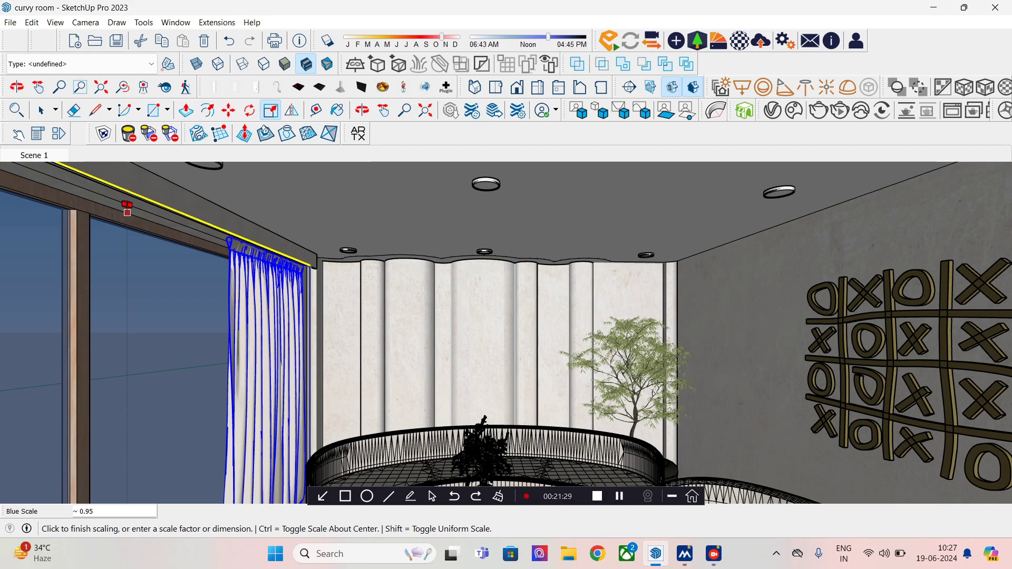
click(129, 196)
Step: Move the curtain about 0.43' at the window, then shift it another 0.12' along the red axis
key(m)
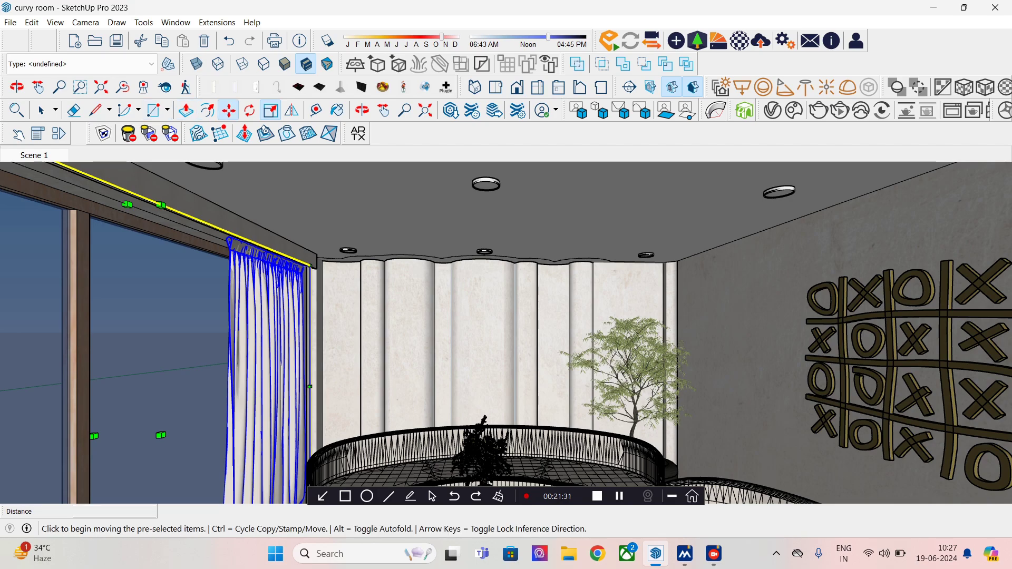
middle_drag(314, 390, 325, 320)
click(303, 330)
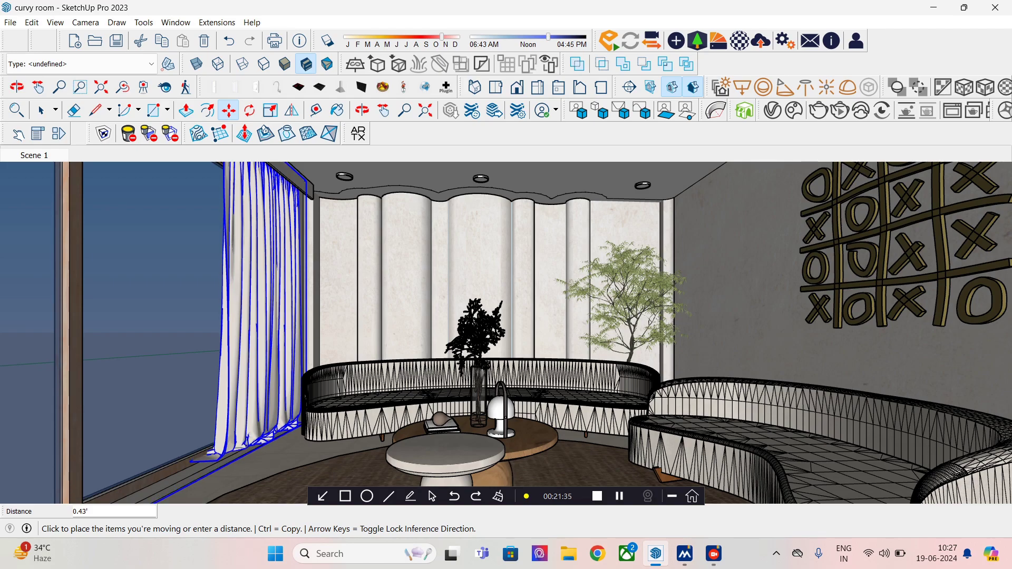
click(271, 326)
click(261, 372)
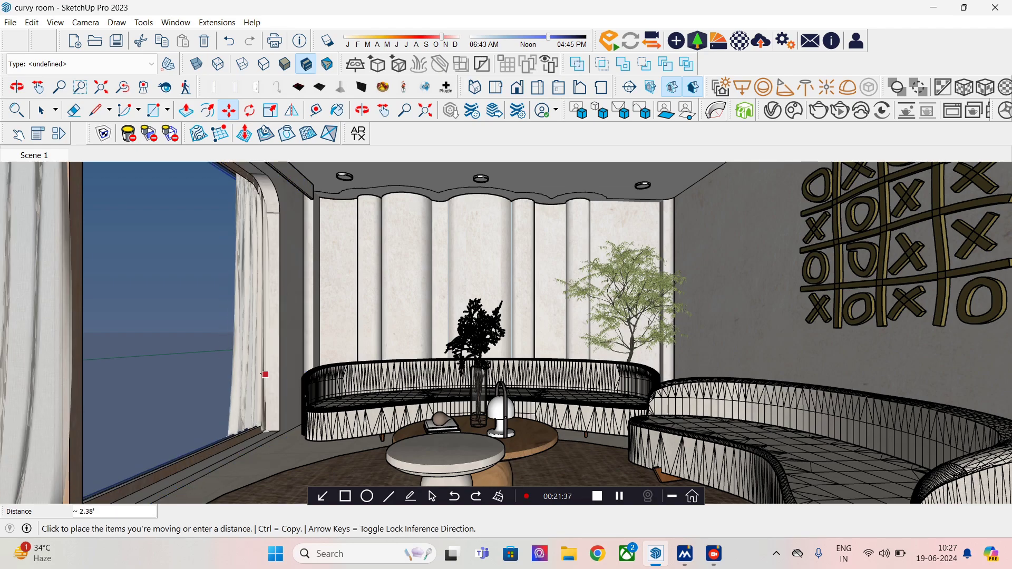
key(Escape)
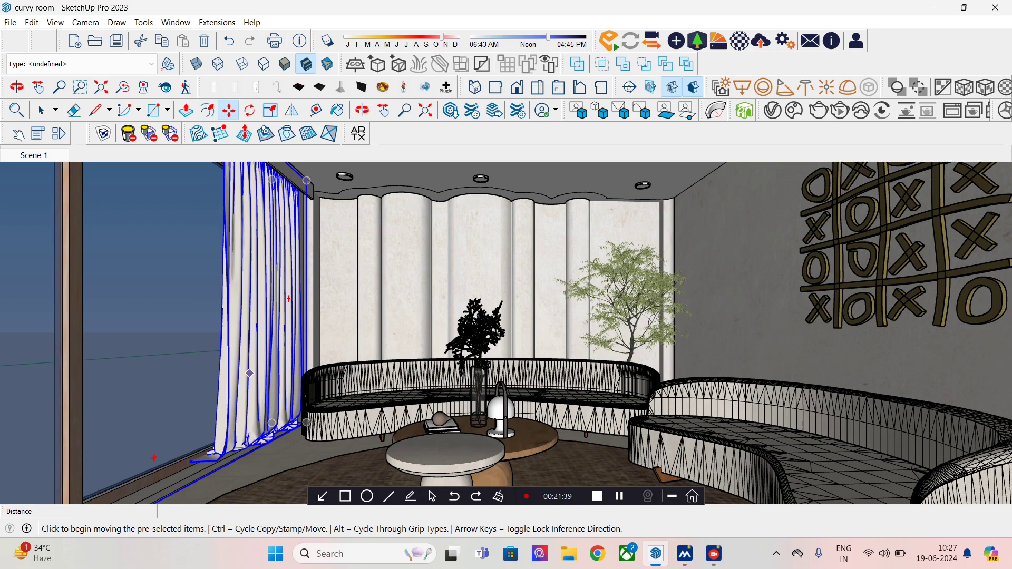
scroll(252, 322, up, 3)
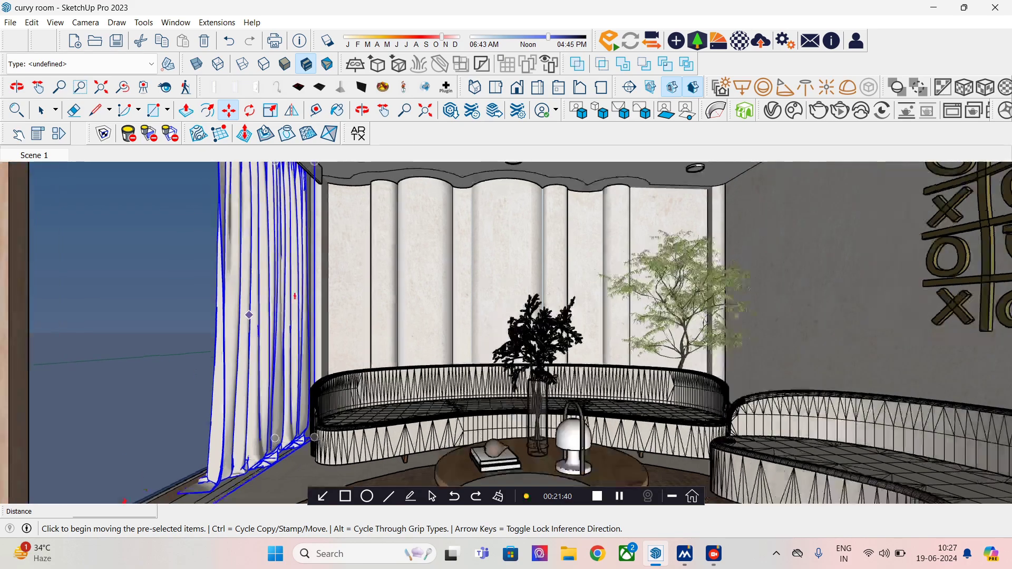
click(253, 349)
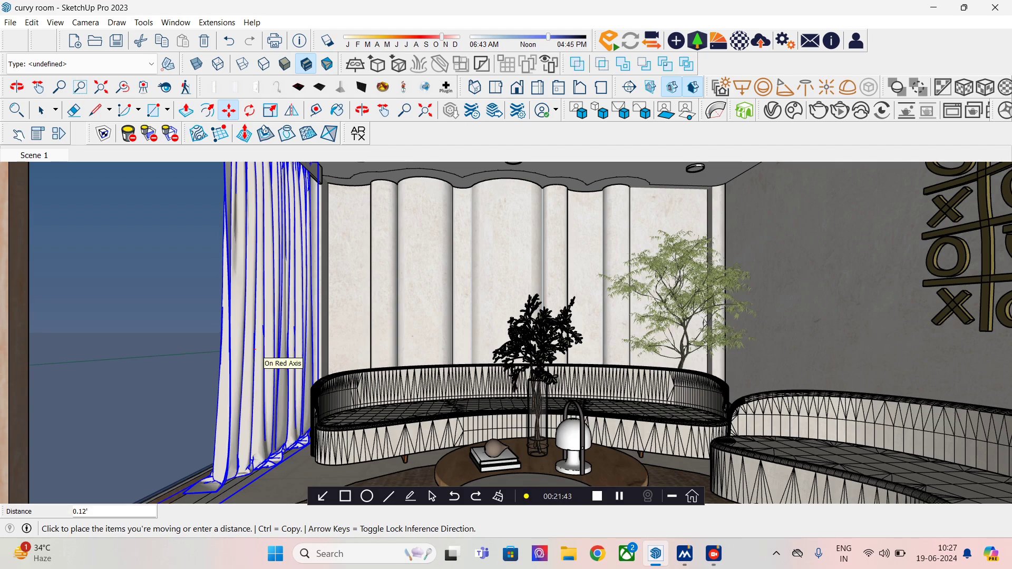
click(255, 349)
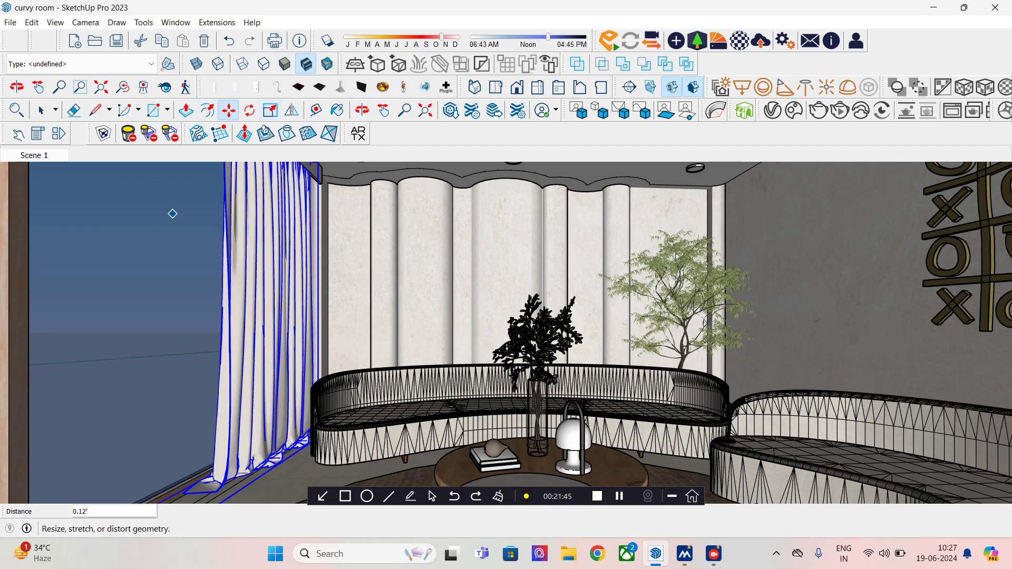
Step: Flip the curtain about its own vertical plane so its folds face the opposite way
click(291, 110)
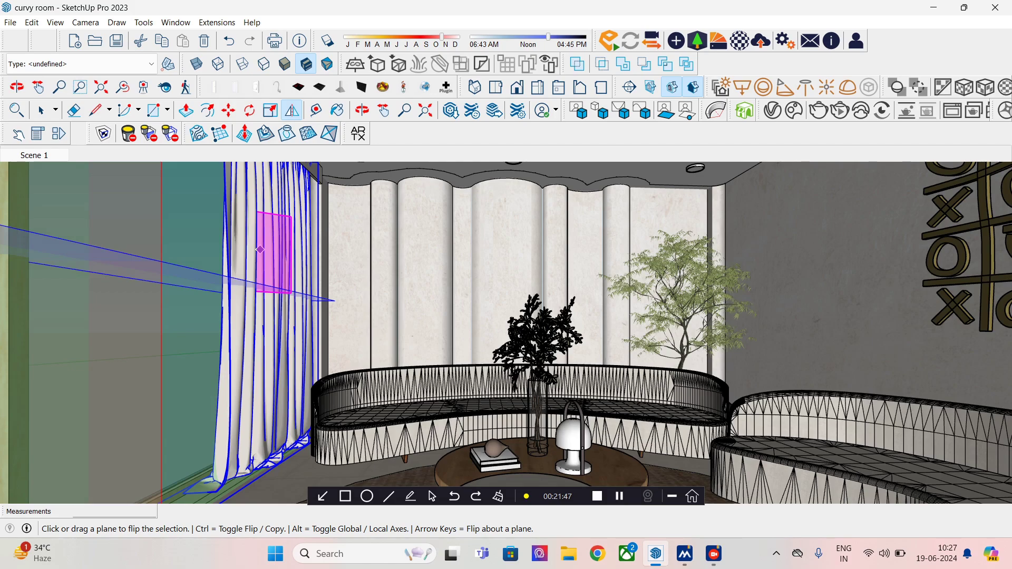
click(273, 253)
key(space)
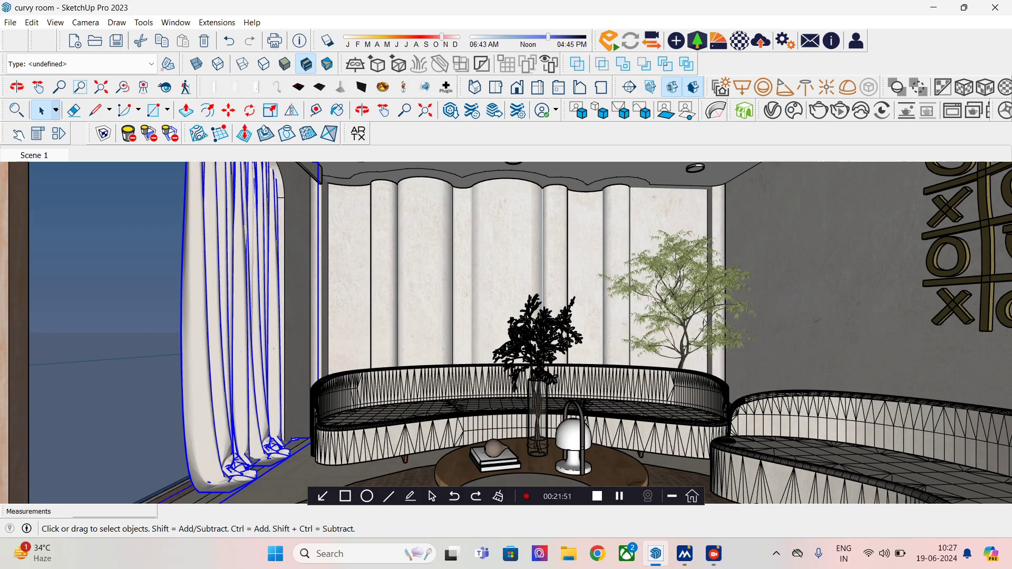
Step: Scale the green tree behind the sofas up uniformly by a factor of 1.06
middle_drag(580, 316, 474, 316)
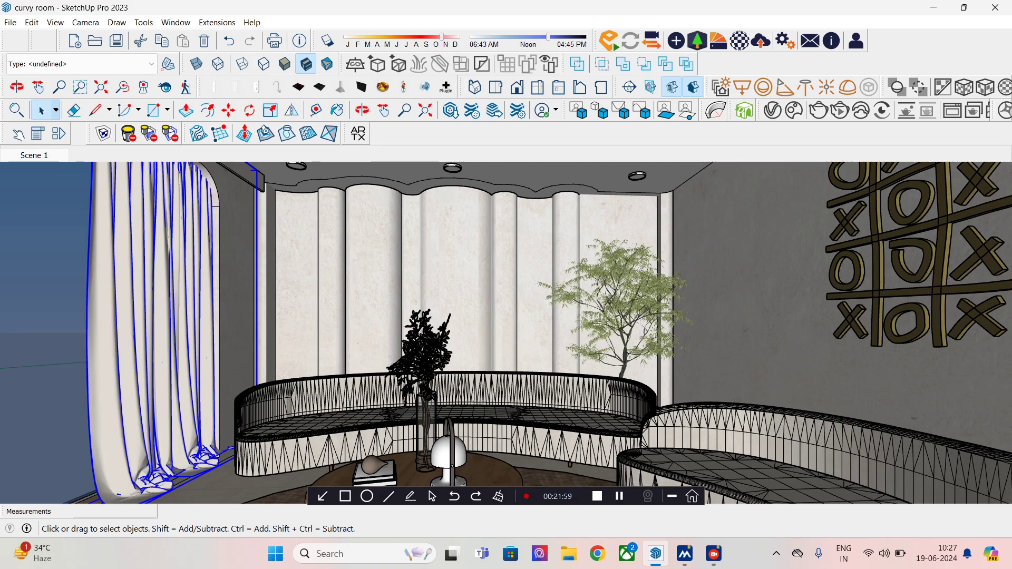
click(622, 295)
click(271, 110)
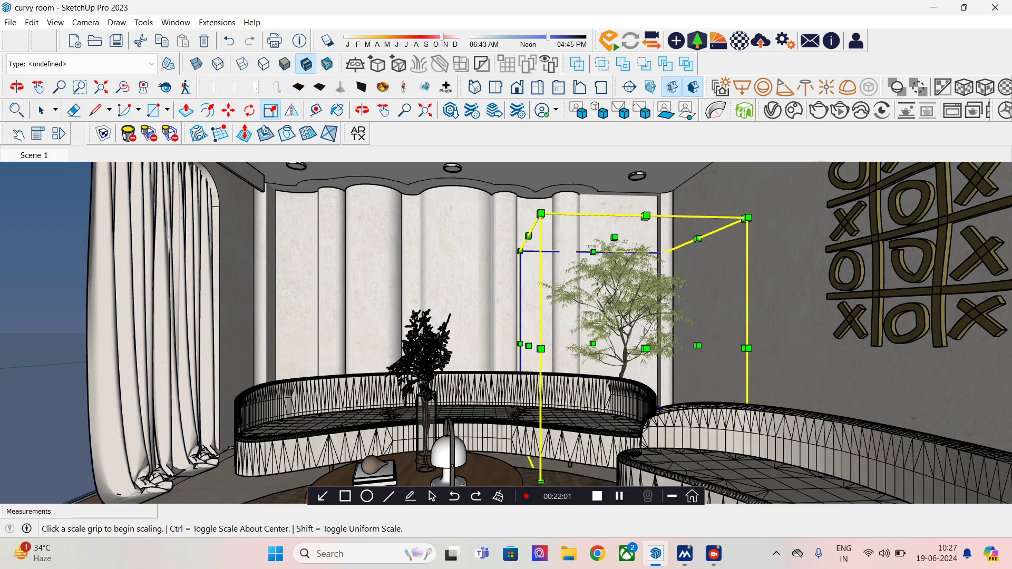
click(541, 213)
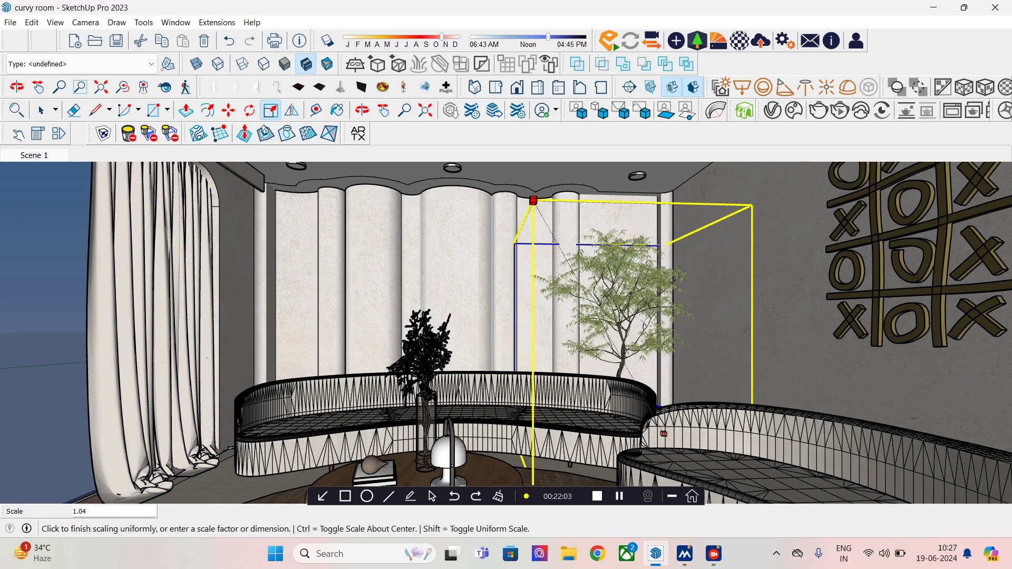
click(530, 193)
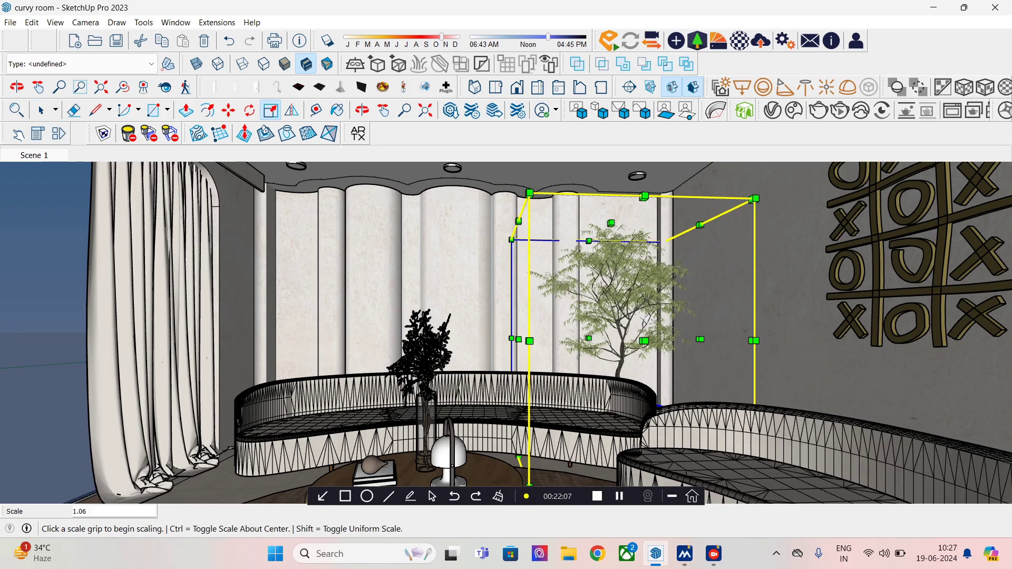
click(41, 110)
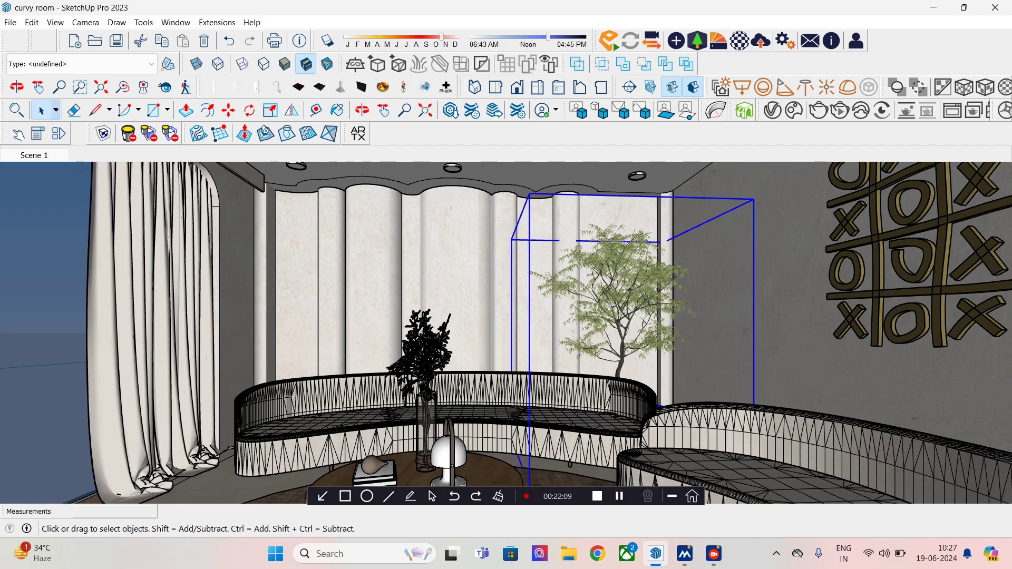
Step: Explode the coffee table component and scale its group of vase, books and lamp down uniformly to 0.61
click(422, 348)
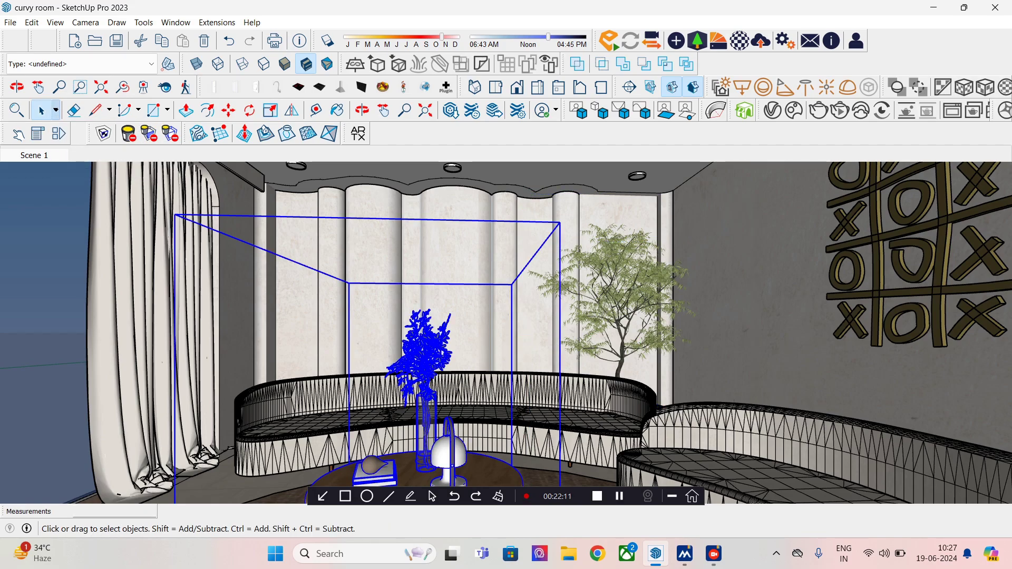
right_click(435, 337)
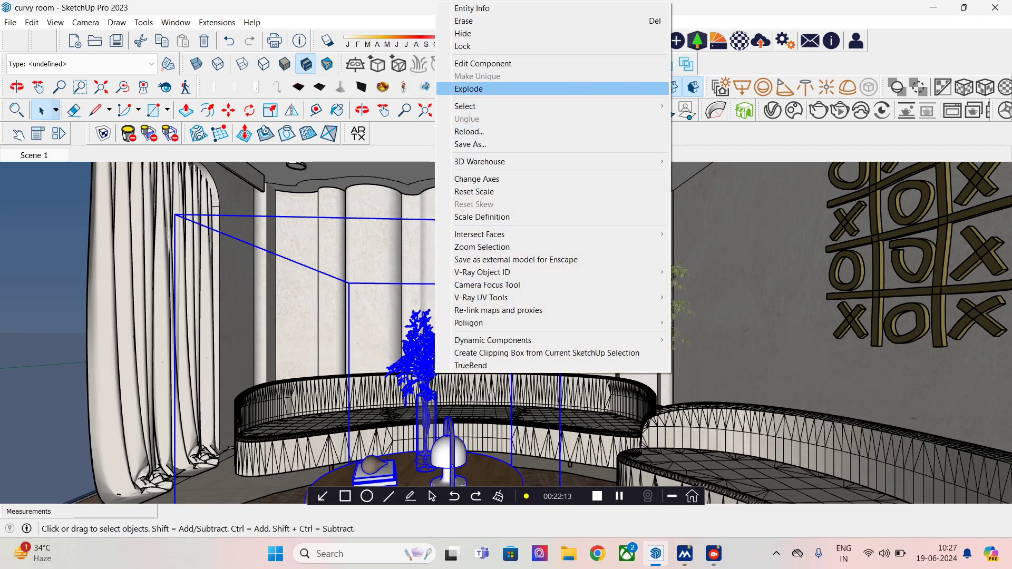
click(469, 88)
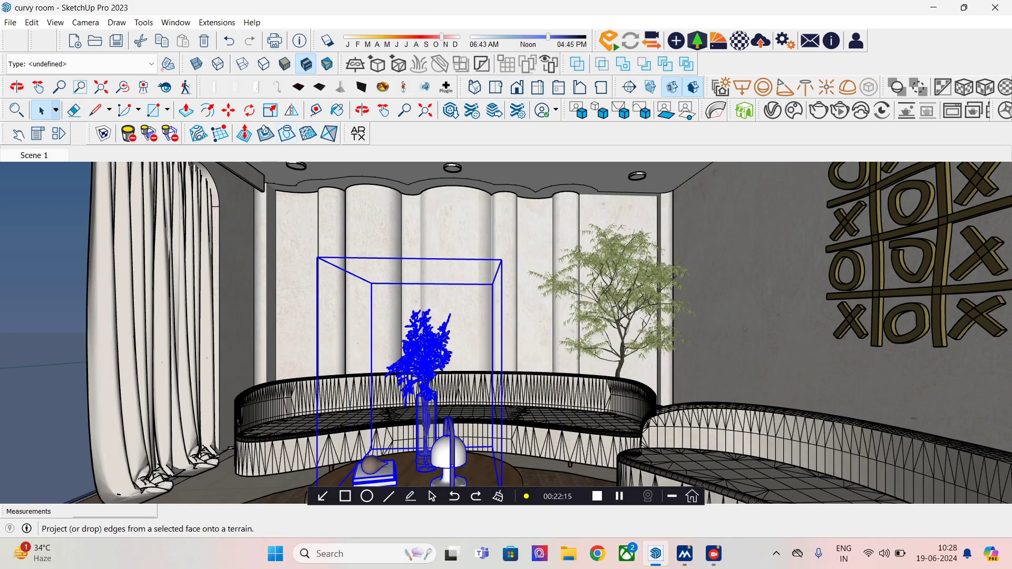
click(271, 110)
click(502, 259)
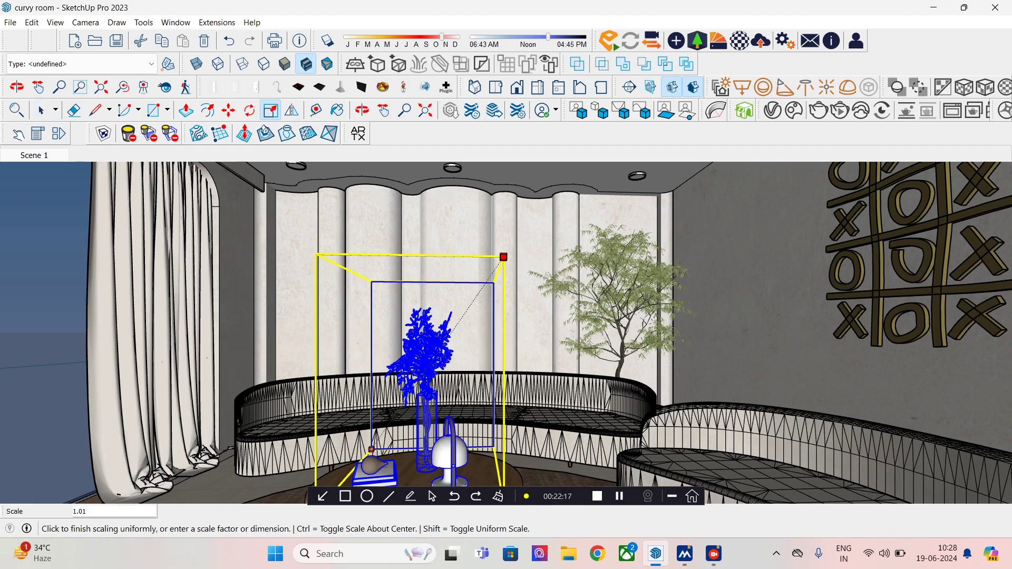
click(446, 349)
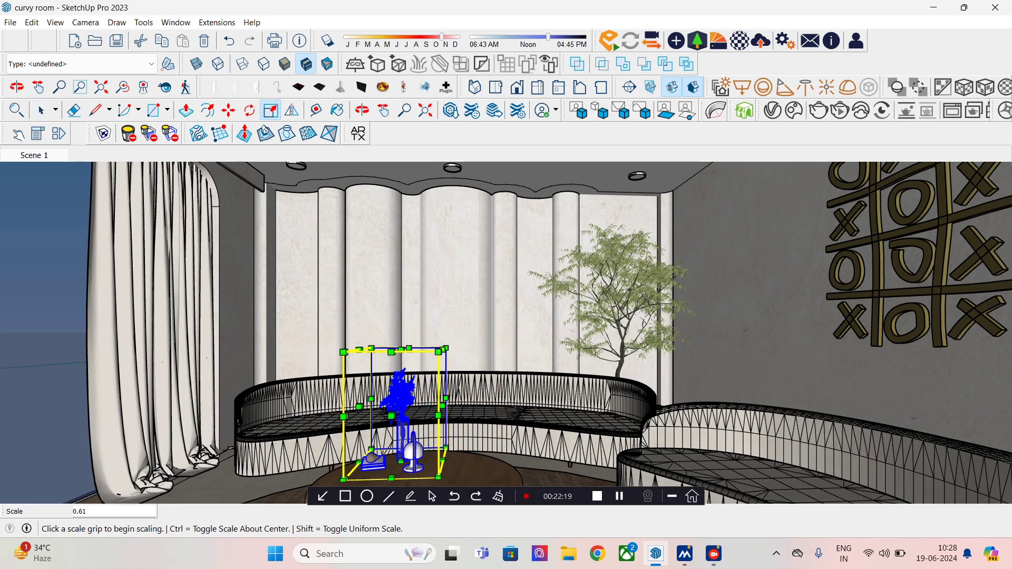
Step: Move the scaled vase, books and lamp group about 0.88' across the round wooden coffee table
click(228, 110)
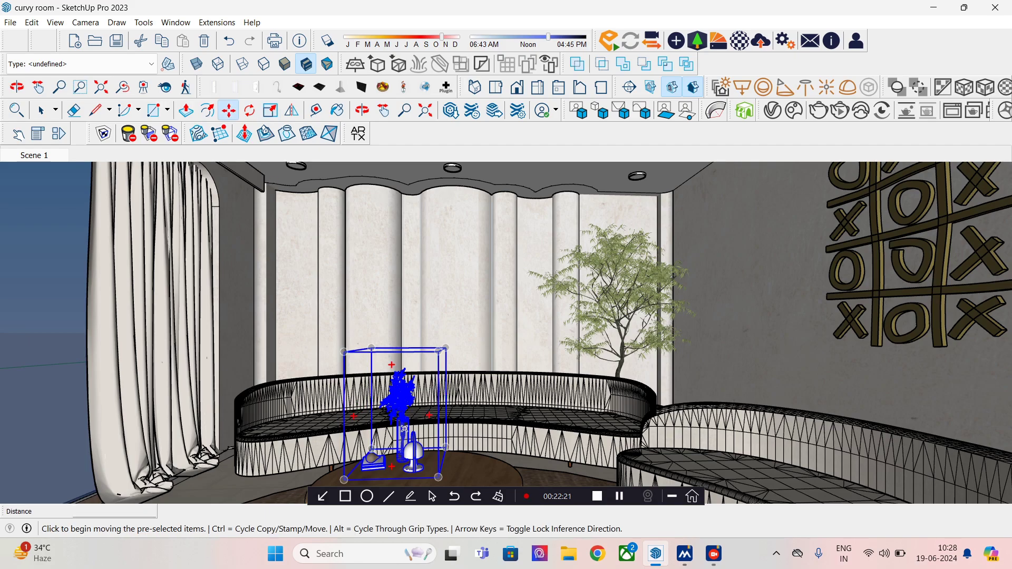
click(405, 429)
click(412, 463)
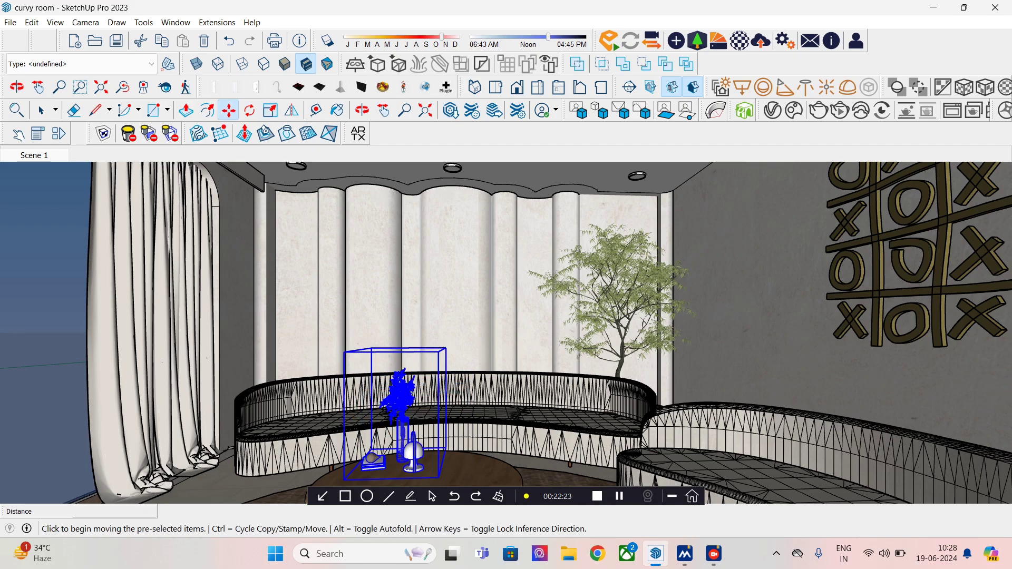
middle_drag(413, 463, 425, 408)
click(467, 424)
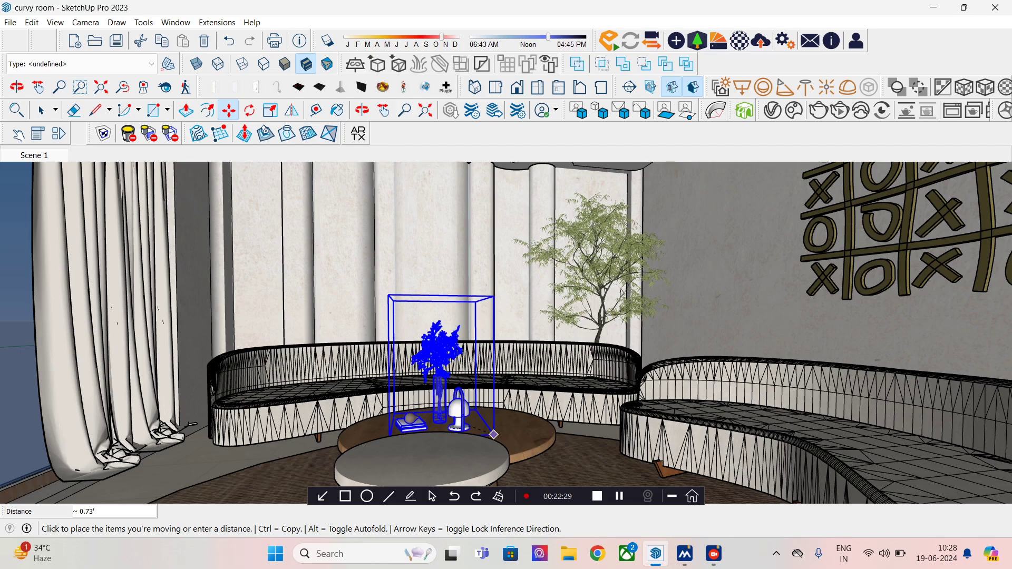
click(501, 436)
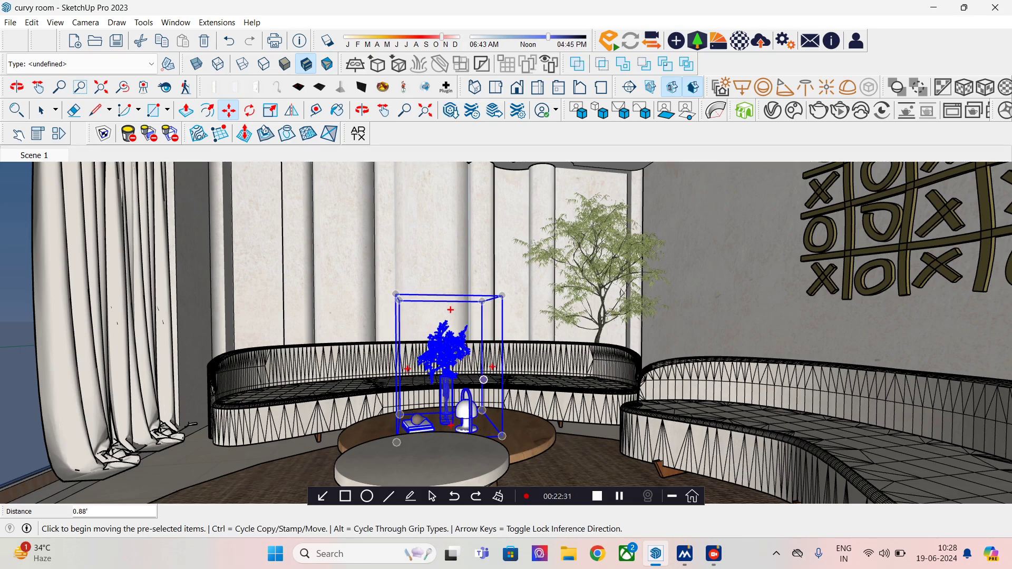
middle_drag(501, 435, 464, 432)
key(space)
click(42, 110)
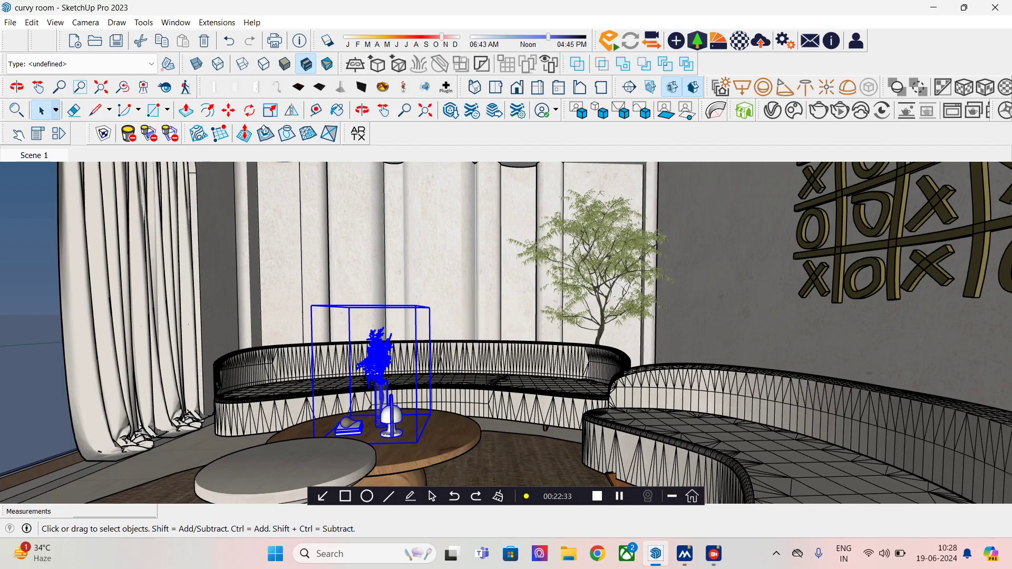
Step: Browse the downloaded daytime HDRIs in Chaos Cosmos
middle_drag(369, 364, 501, 391)
scroll(453, 367, down, 2)
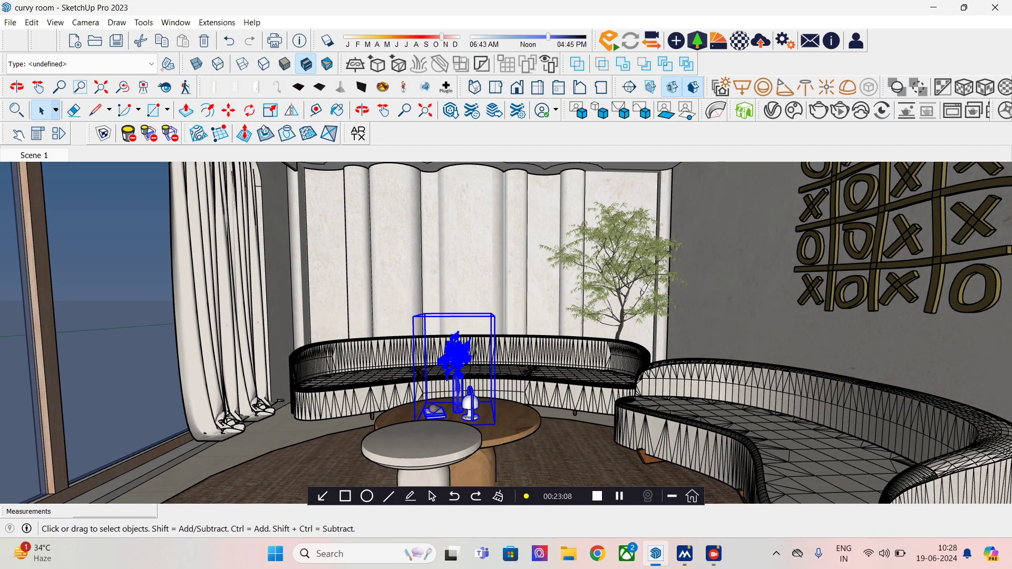
click(794, 110)
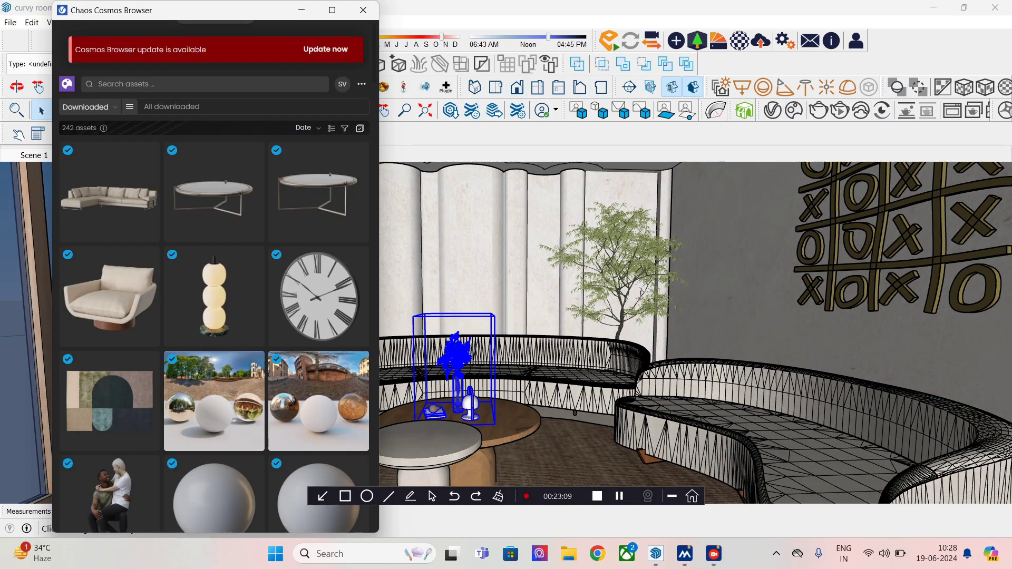
click(333, 10)
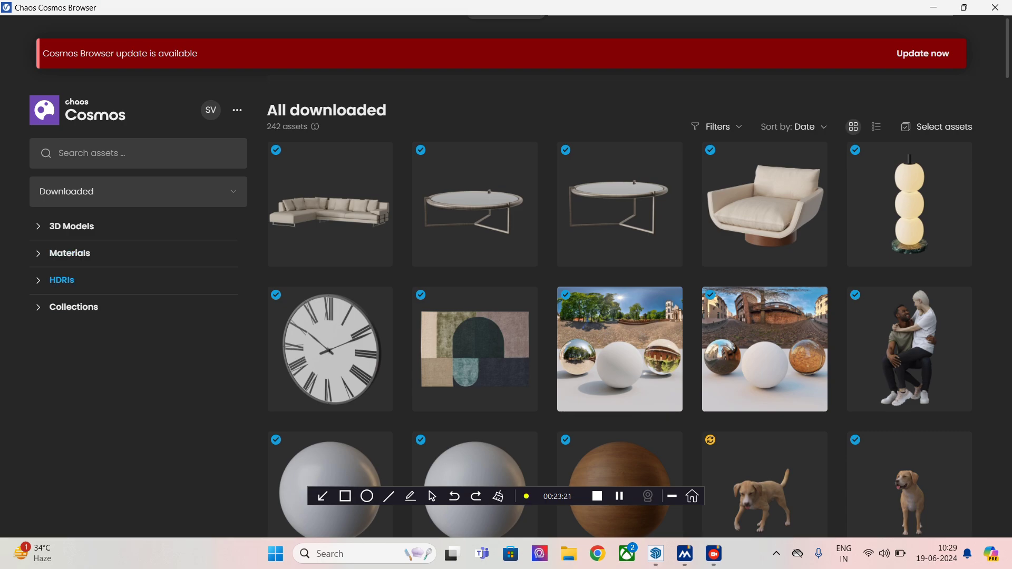
click(61, 280)
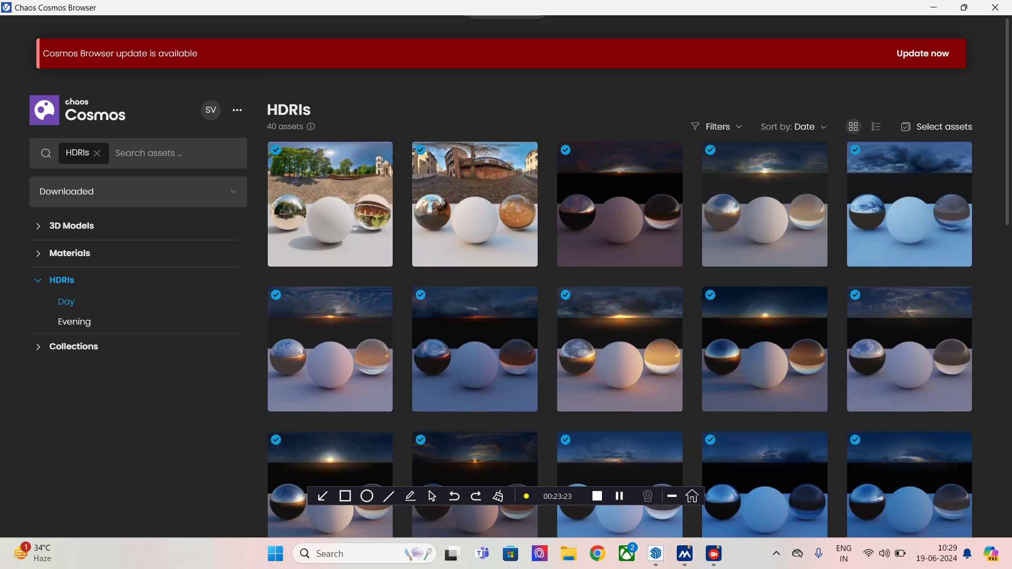
click(66, 302)
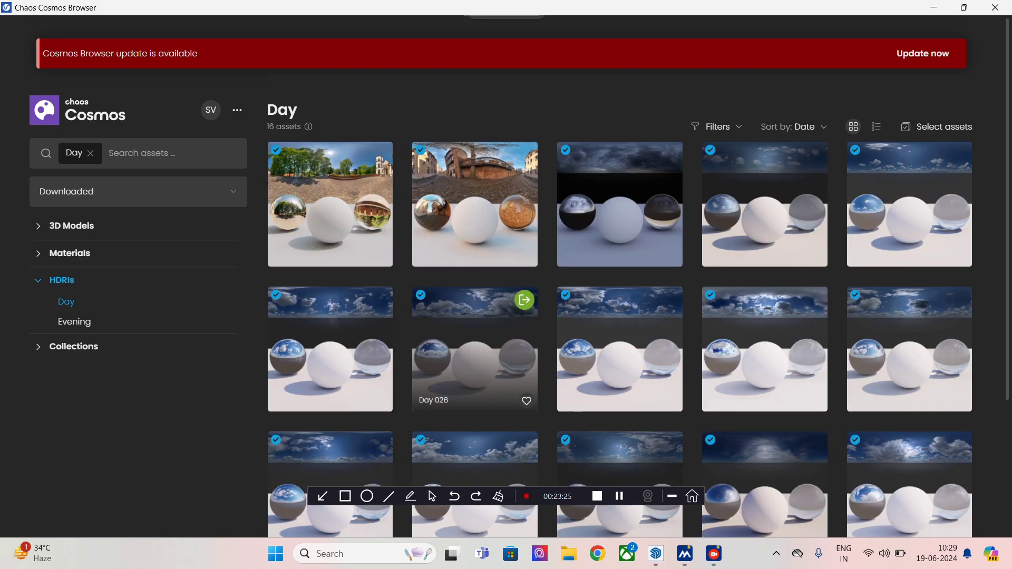
Step: Preview the Day 026 HDRI's sample scene and import the sky into the model, then return to SketchUp
click(475, 358)
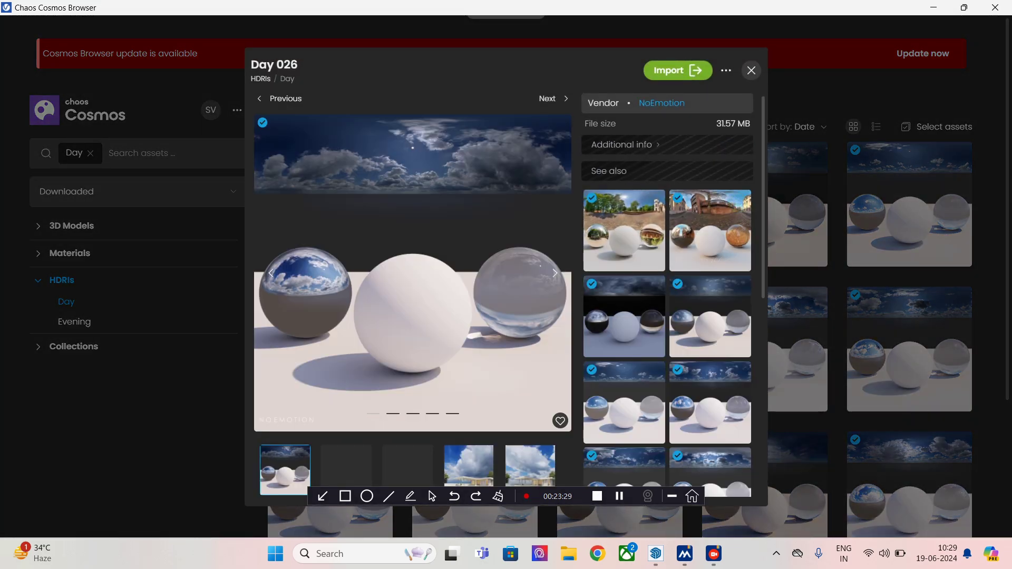
click(346, 466)
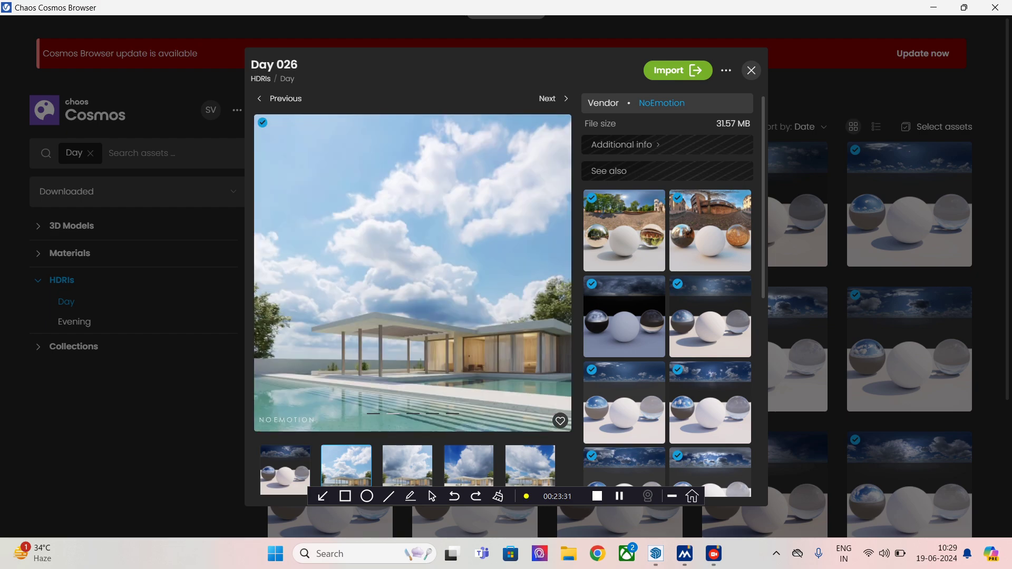
click(678, 71)
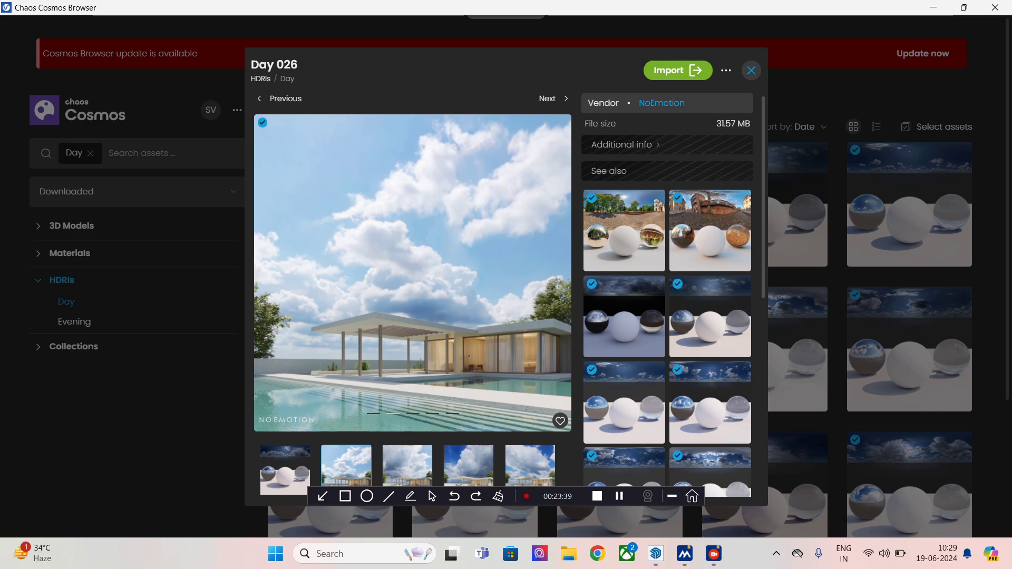
click(751, 71)
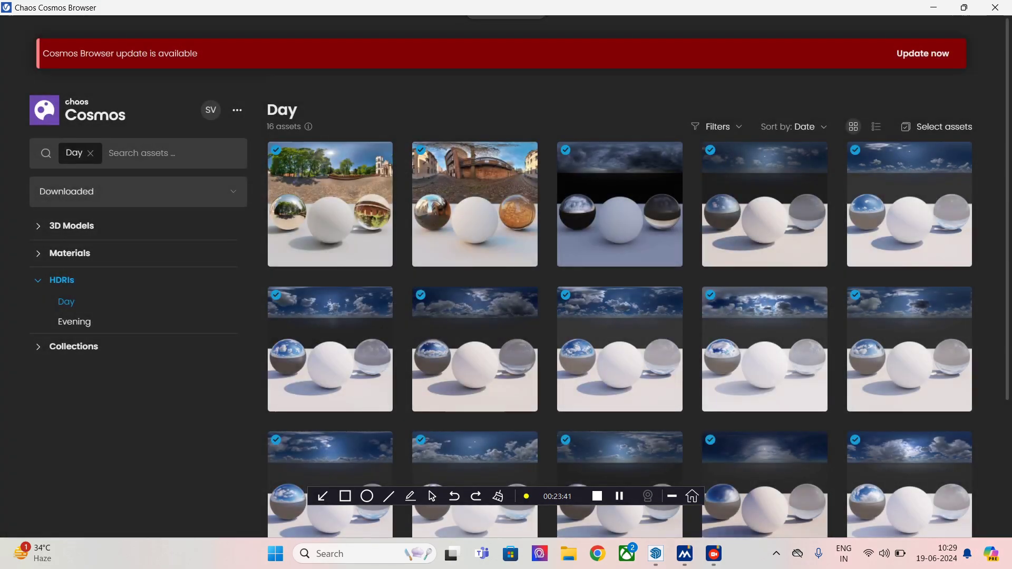
click(933, 8)
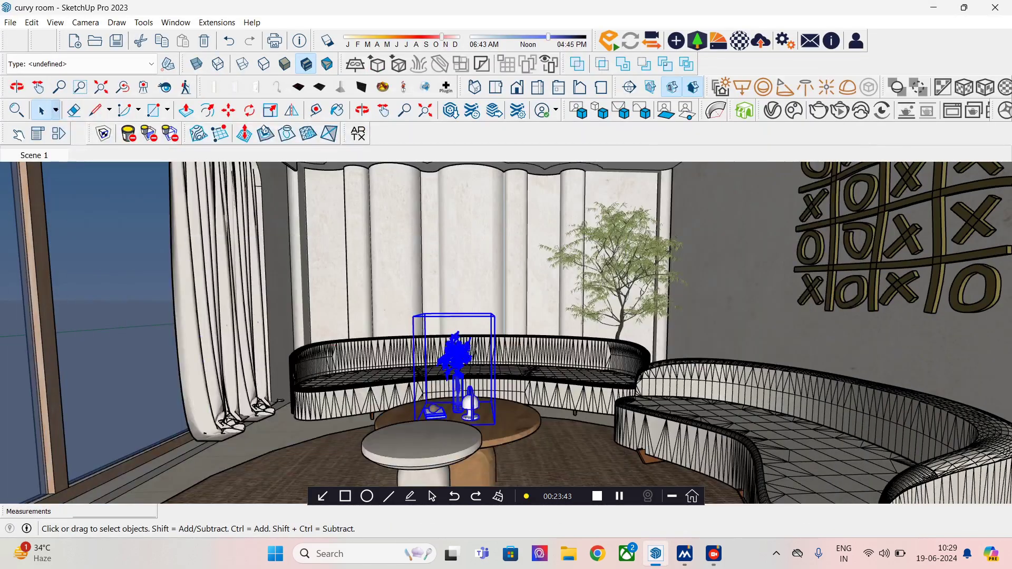
Step: Place a V-Ray dome light over the room from the top view and display the model in wireframe
click(848, 87)
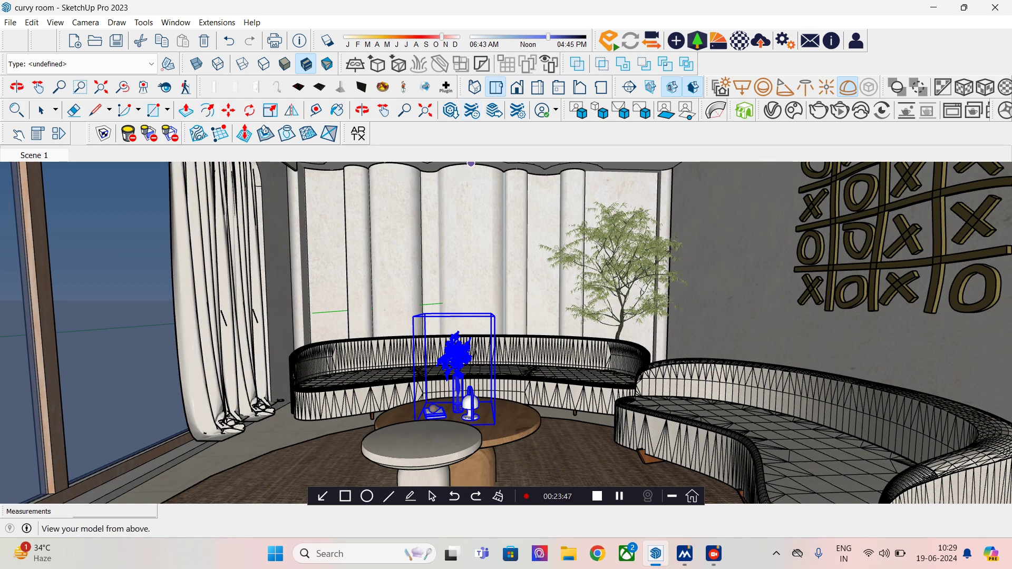
click(496, 87)
scroll(482, 291, down, 4)
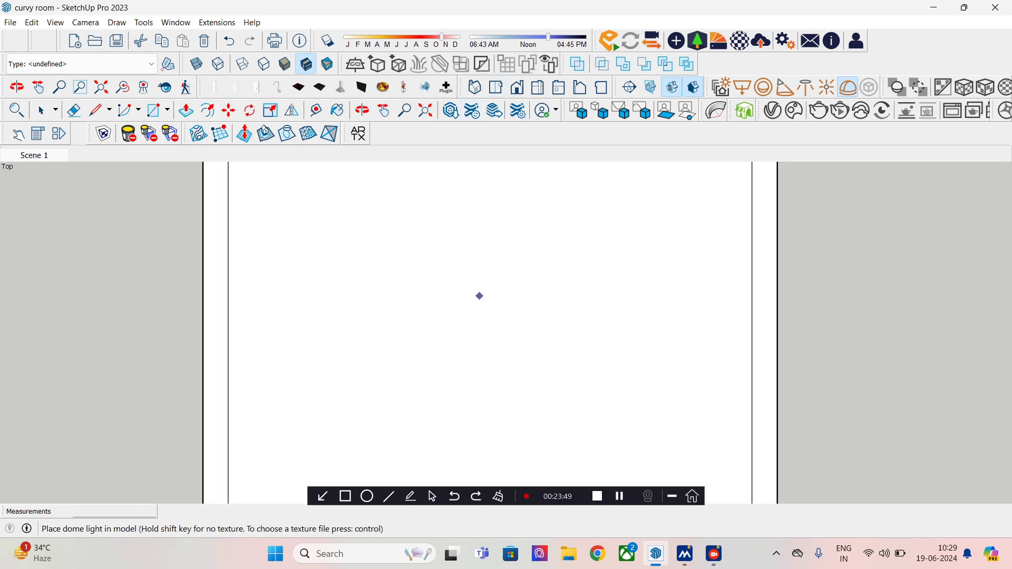
middle_drag(479, 346, 467, 283)
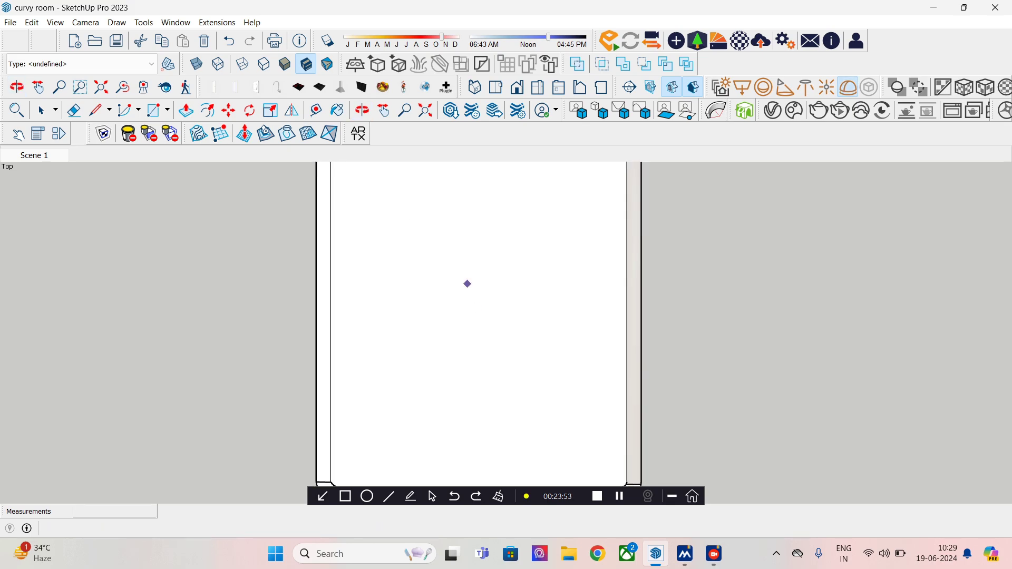
key(space)
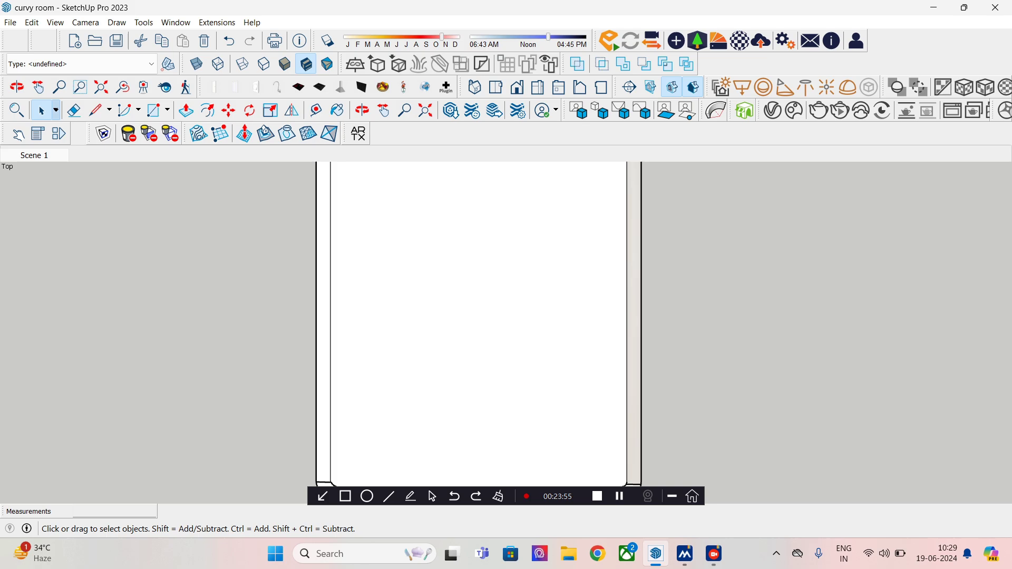
key(alt)
middle_drag(475, 342, 452, 296)
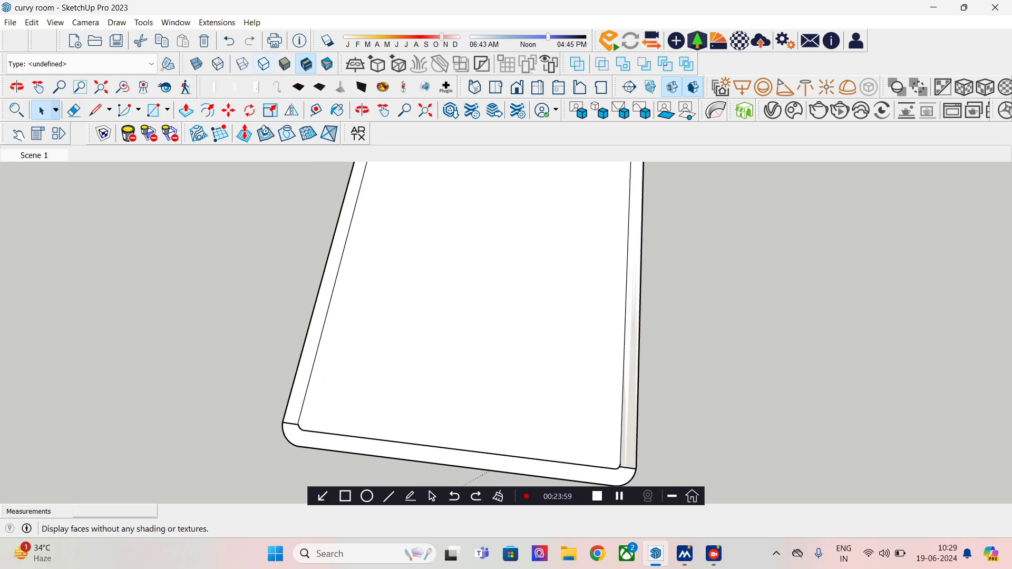
click(243, 64)
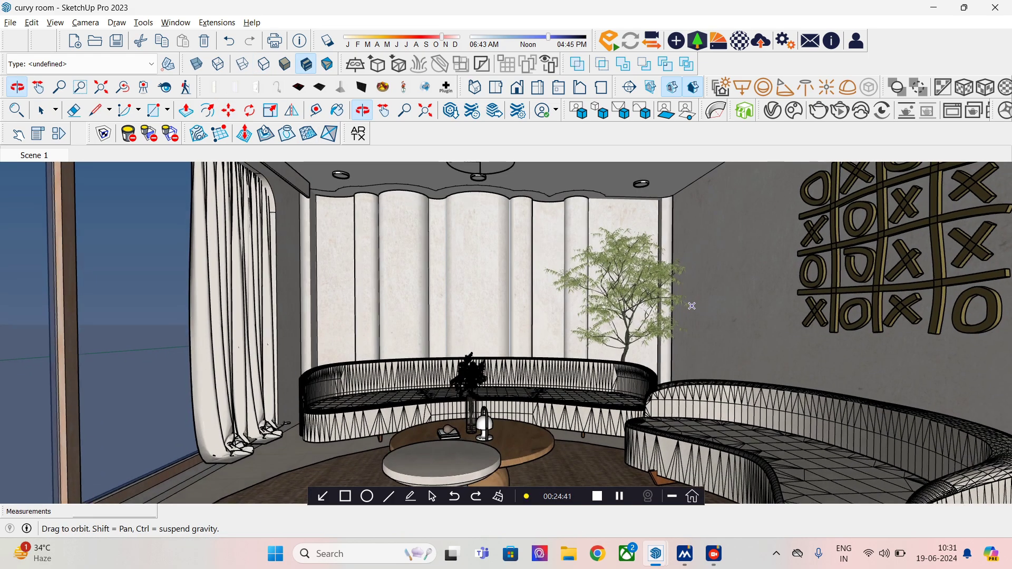
Step: Start an interactive V-Ray render and raise Dome Light 2 to 2.502 in the LightMix source
middle_drag(692, 306, 696, 312)
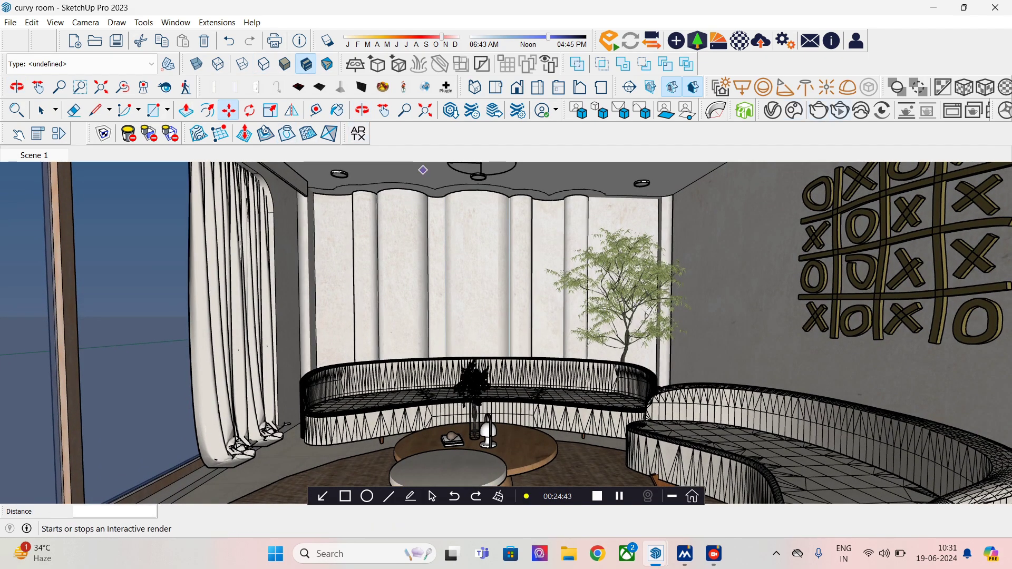
click(839, 110)
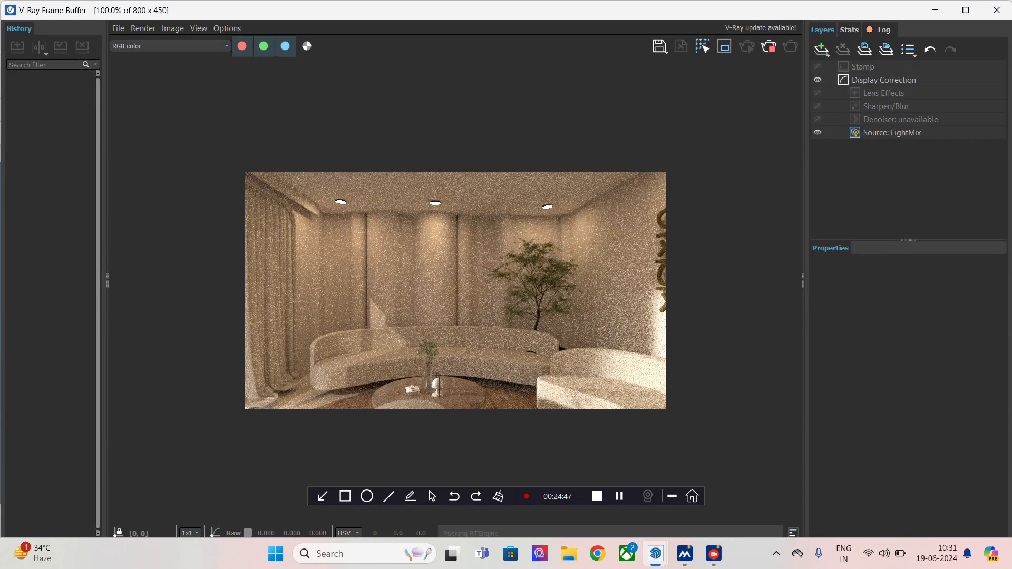
click(892, 132)
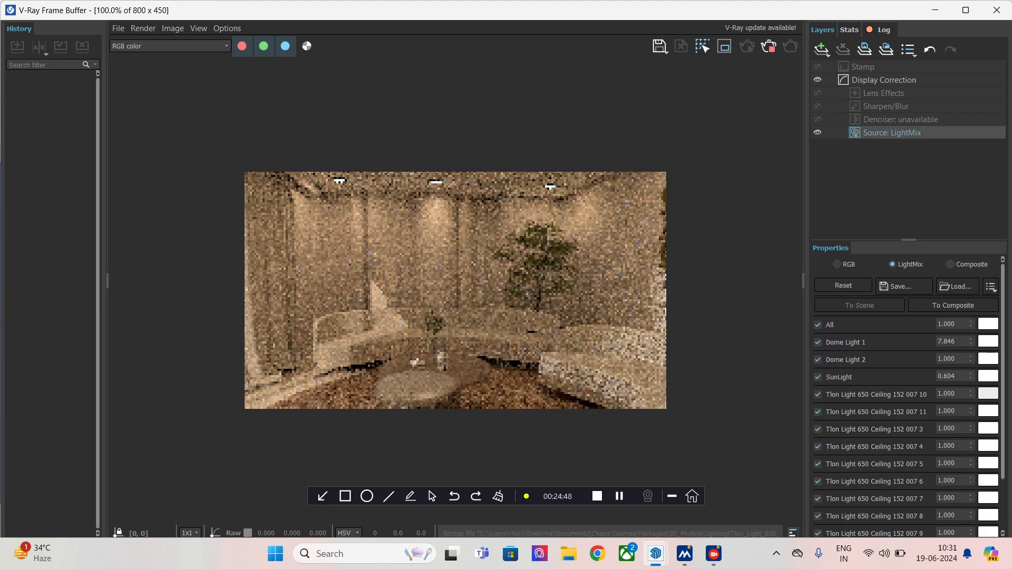
click(970, 358)
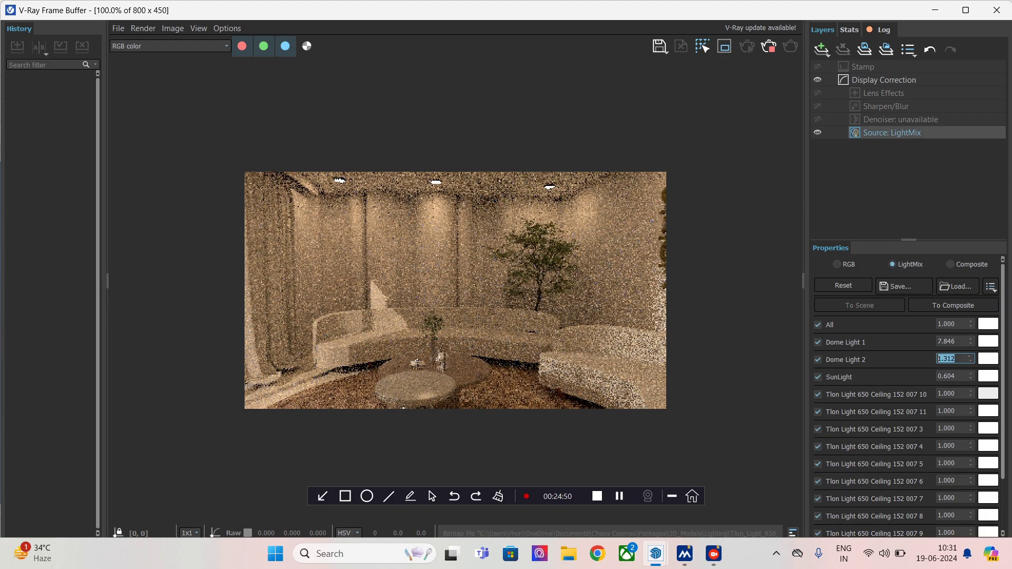
text(2.502)
drag(971, 359, 971, 357)
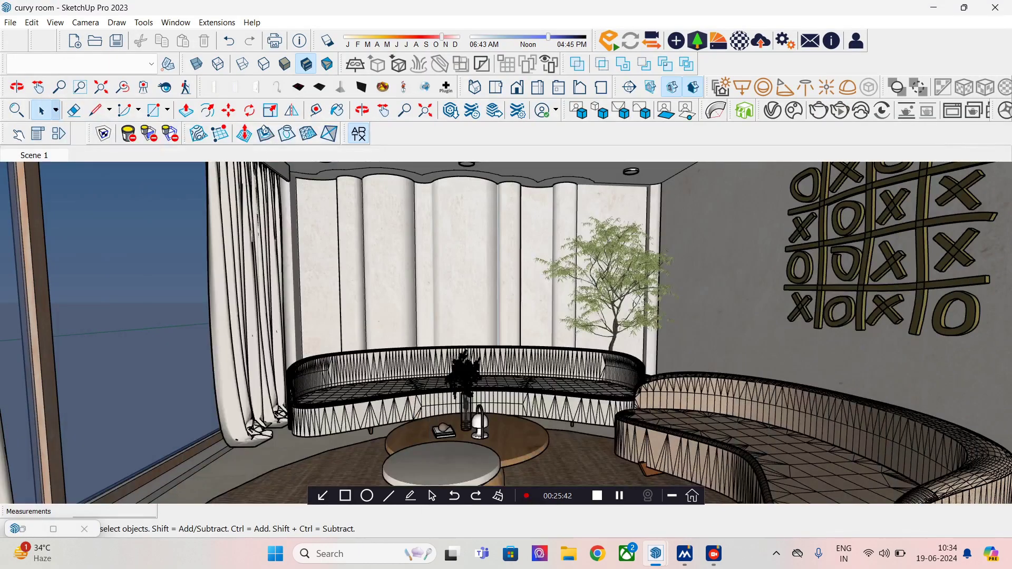
Step: Select the curved sofa against the back wall and view the Architextures for SketchUp page in Extension Warehouse
click(369, 390)
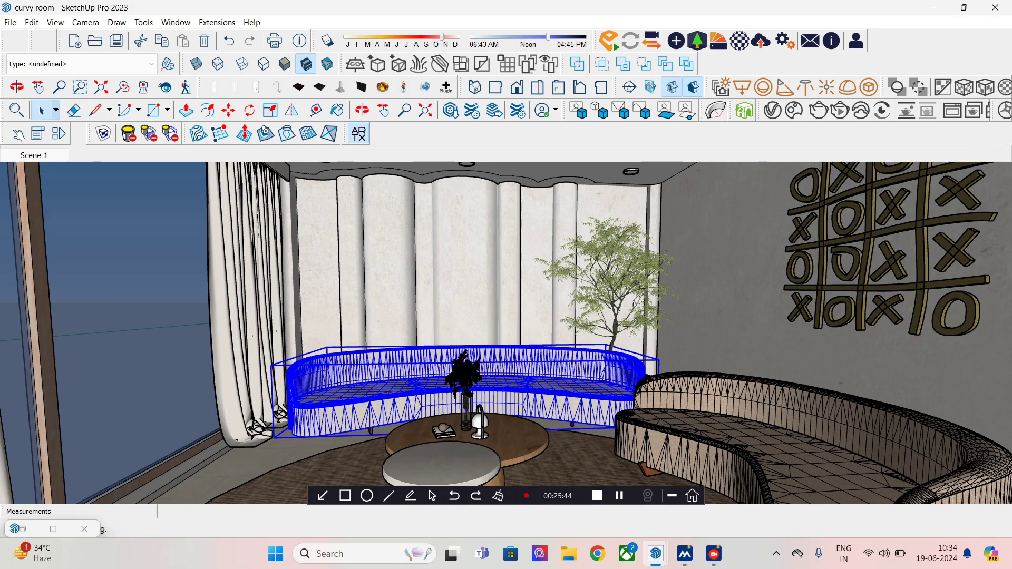
click(359, 133)
click(984, 33)
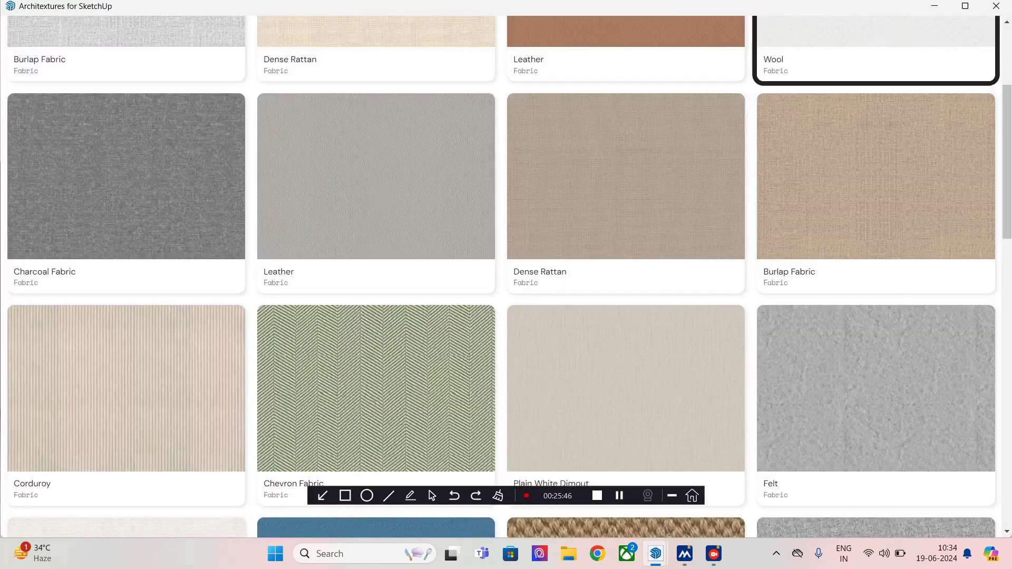
click(995, 6)
click(217, 22)
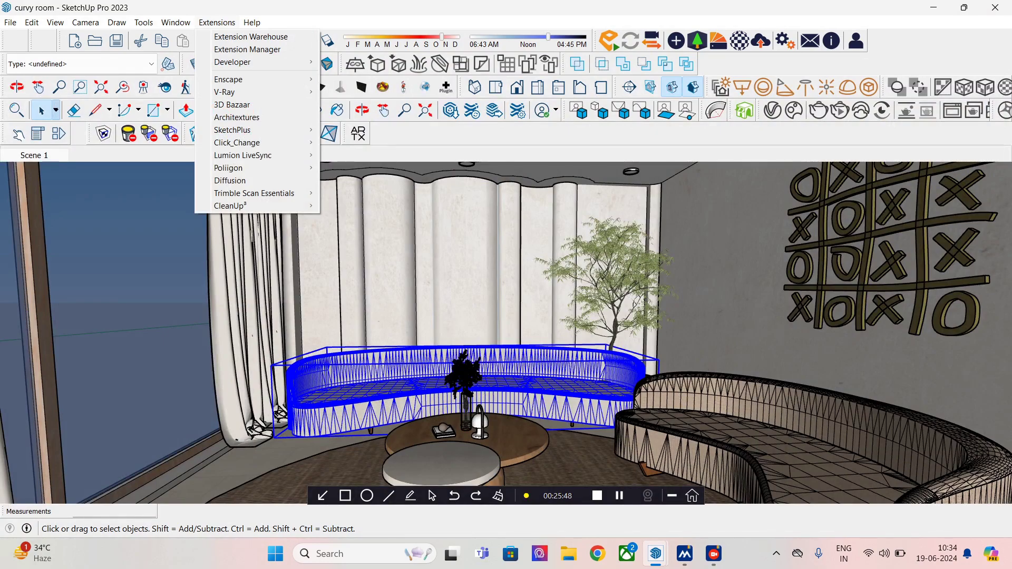
click(232, 36)
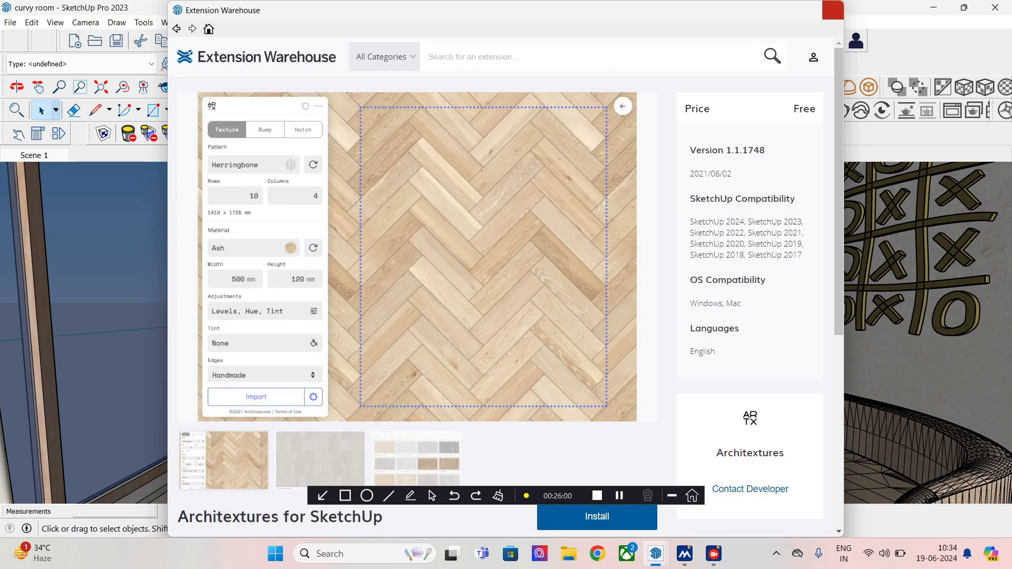
click(833, 10)
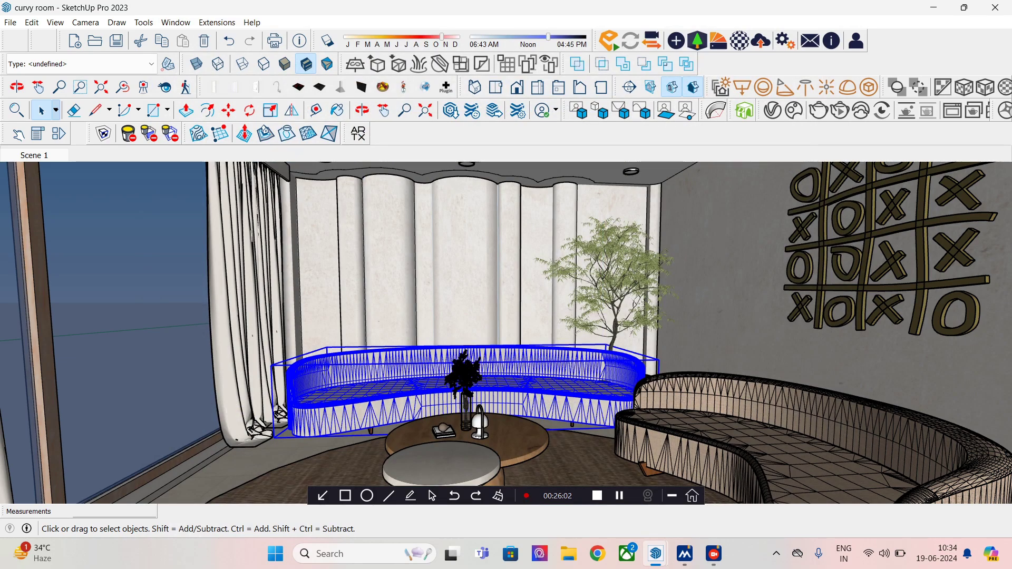
Step: Import the Plain White Sheer texture from the Fabric category of the Architextures library
click(358, 133)
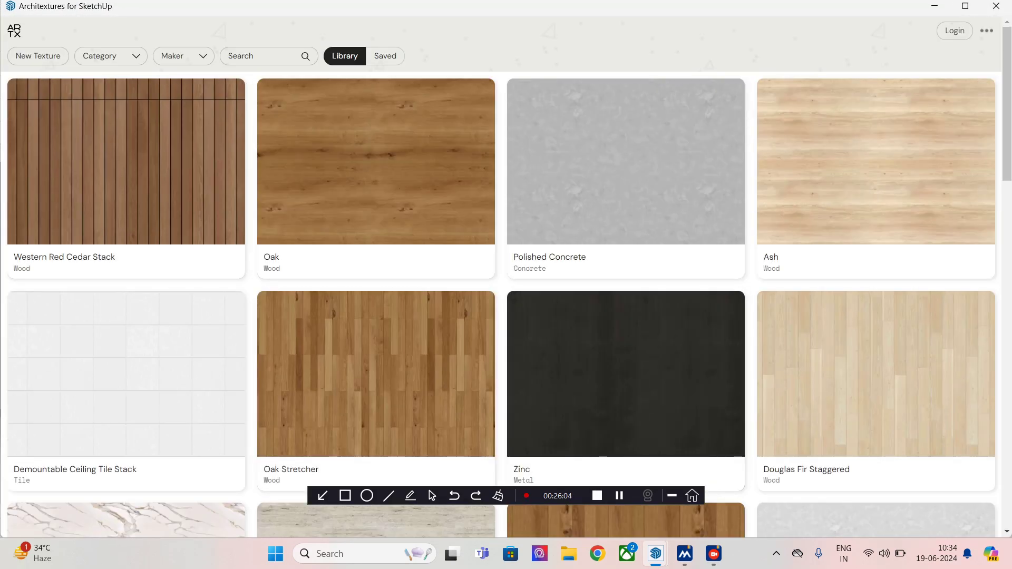
click(108, 56)
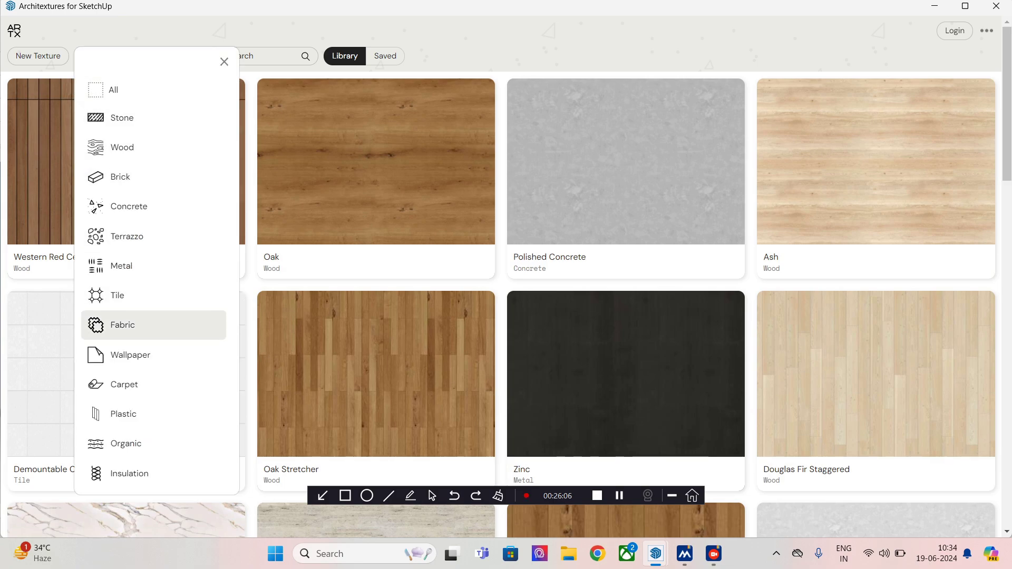
click(122, 325)
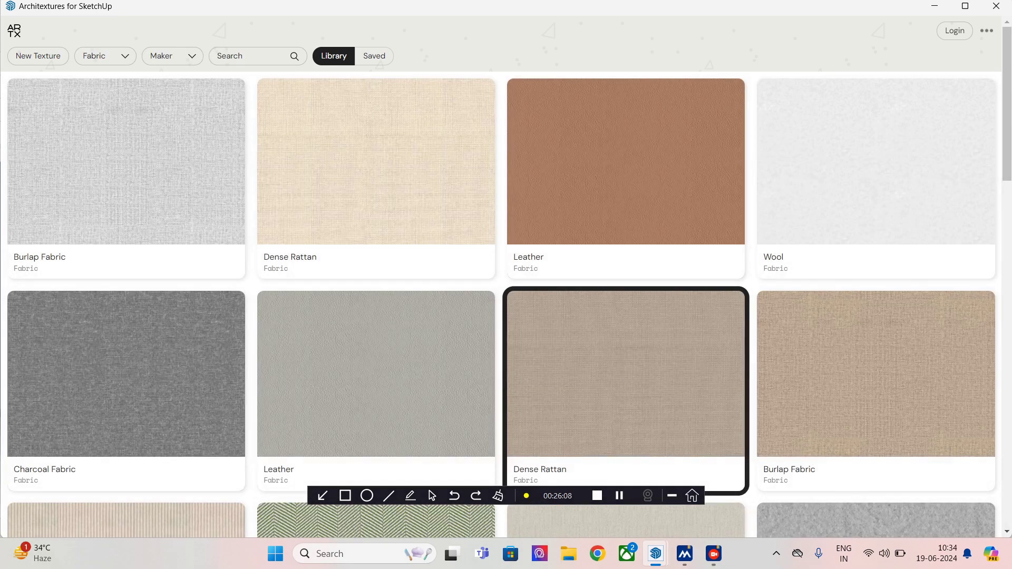
scroll(506, 276, down, 8)
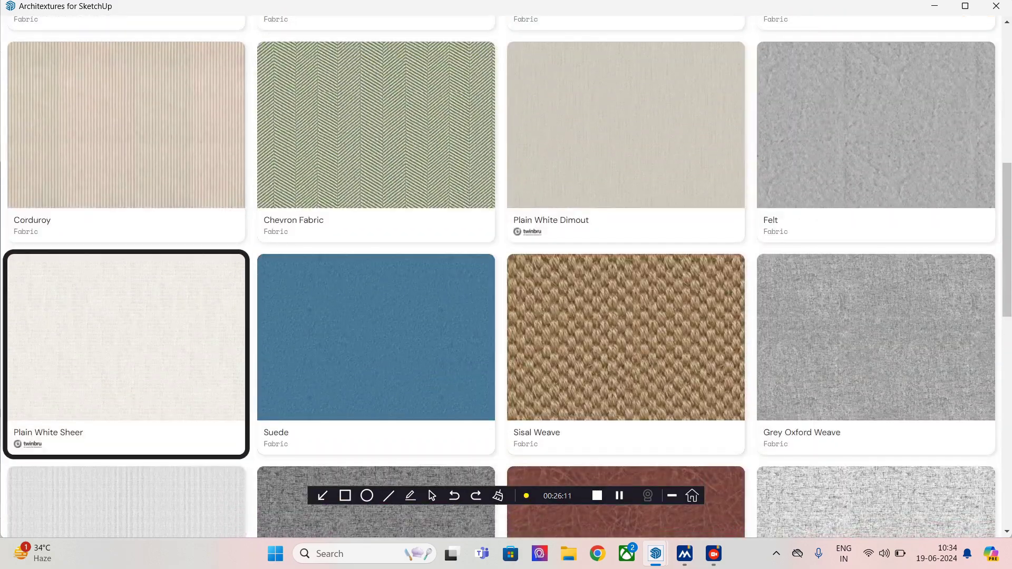
click(126, 353)
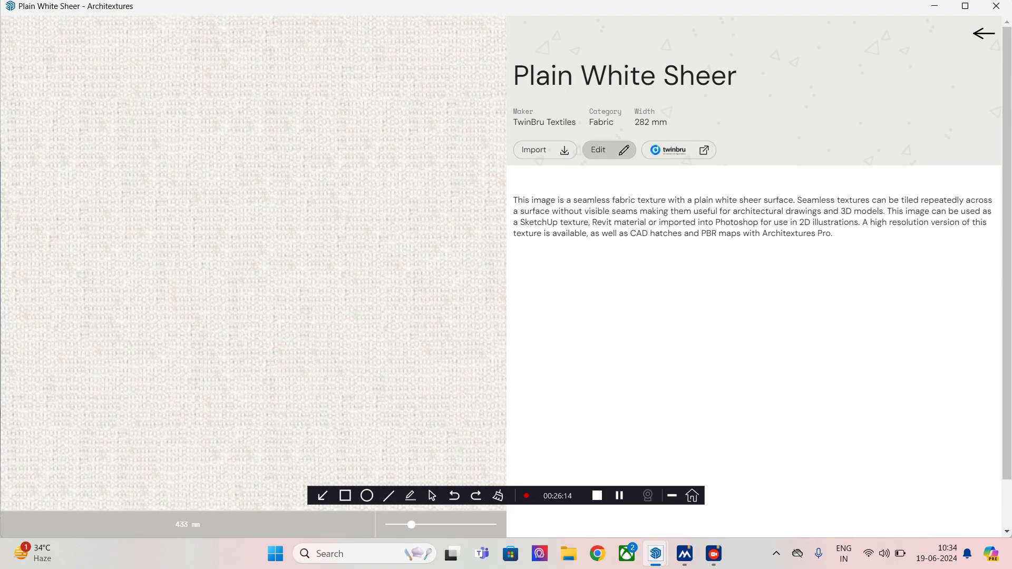
click(544, 150)
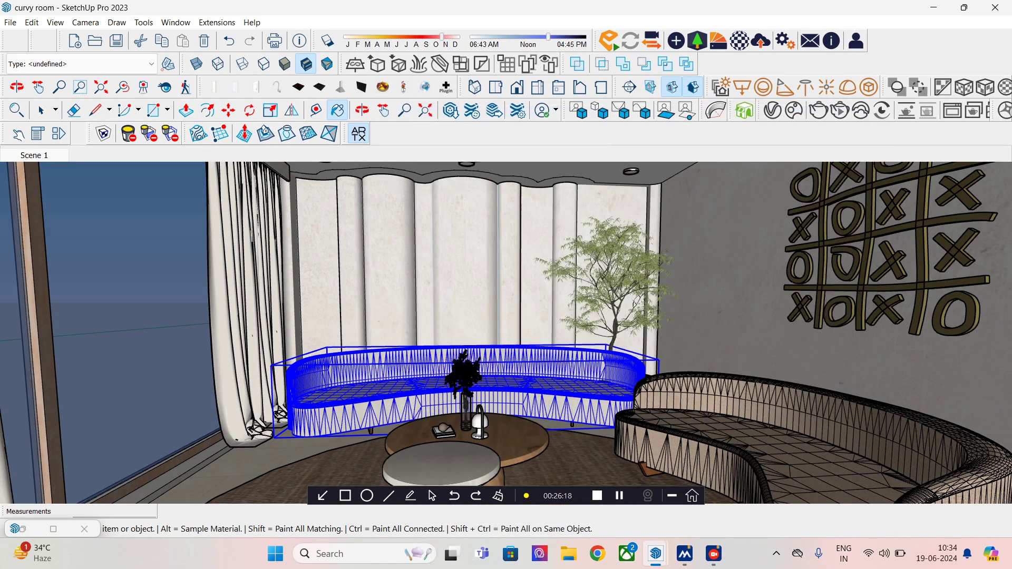
Step: Open the curved sofa against the back wall for editing and select all of its geometry
right_click(365, 392)
click(401, 185)
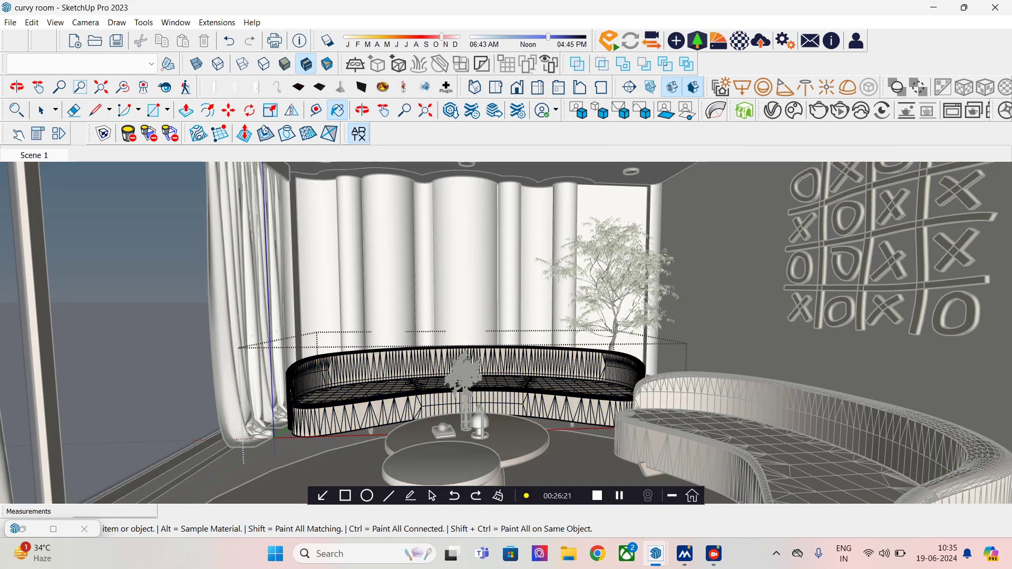
right_click(384, 383)
key(Escape)
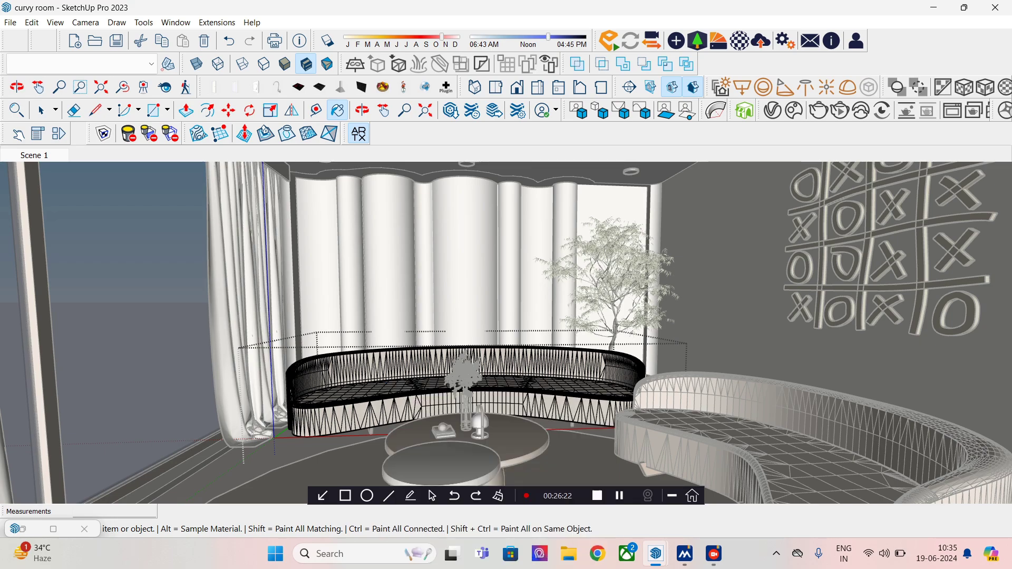
key(space)
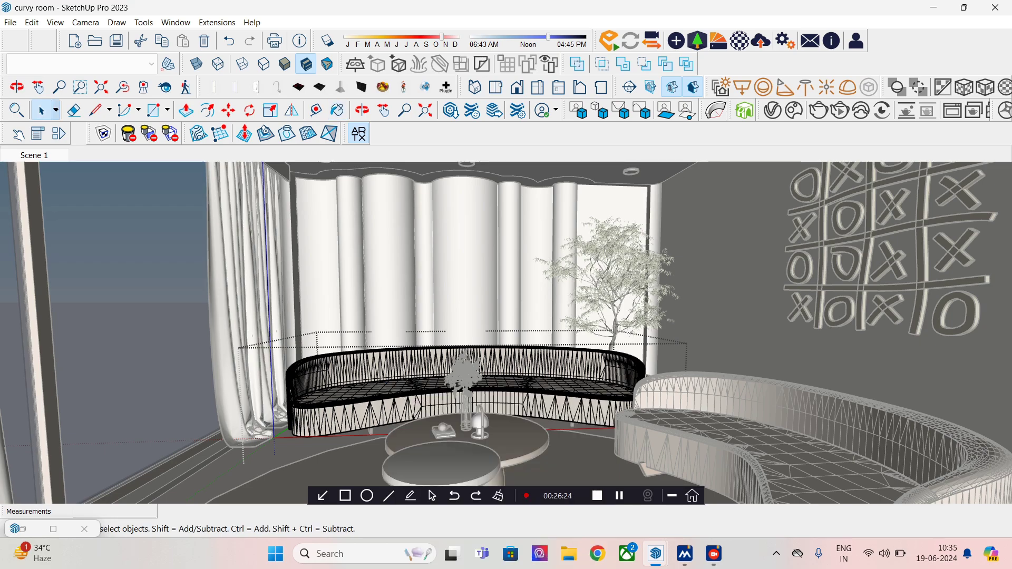
key(ctrl+a)
Step: Apply the Plain_White_Sheer material to the selected sofa geometry, leave the sofa group and start an interactive V-Ray render
key(b)
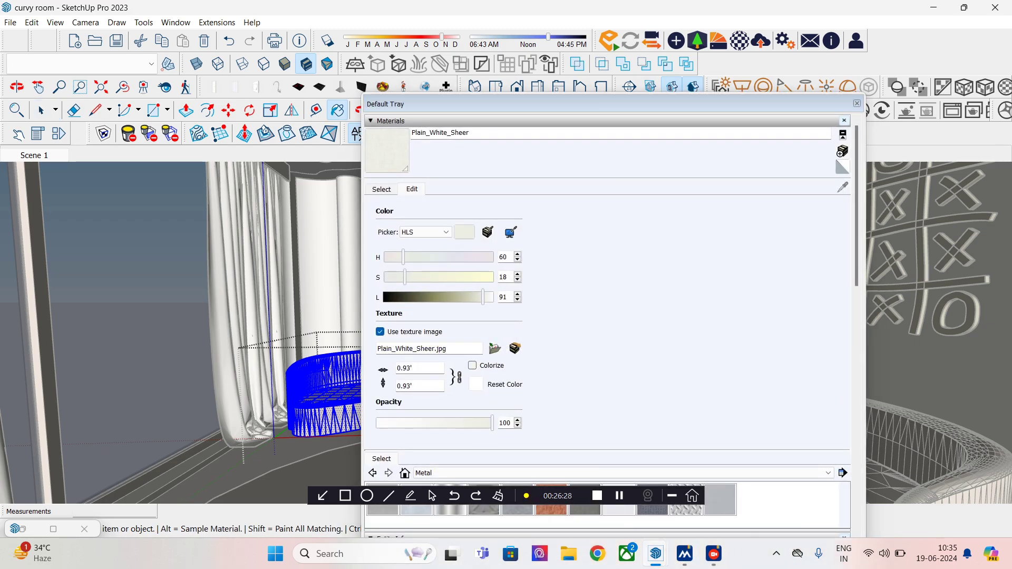
click(857, 104)
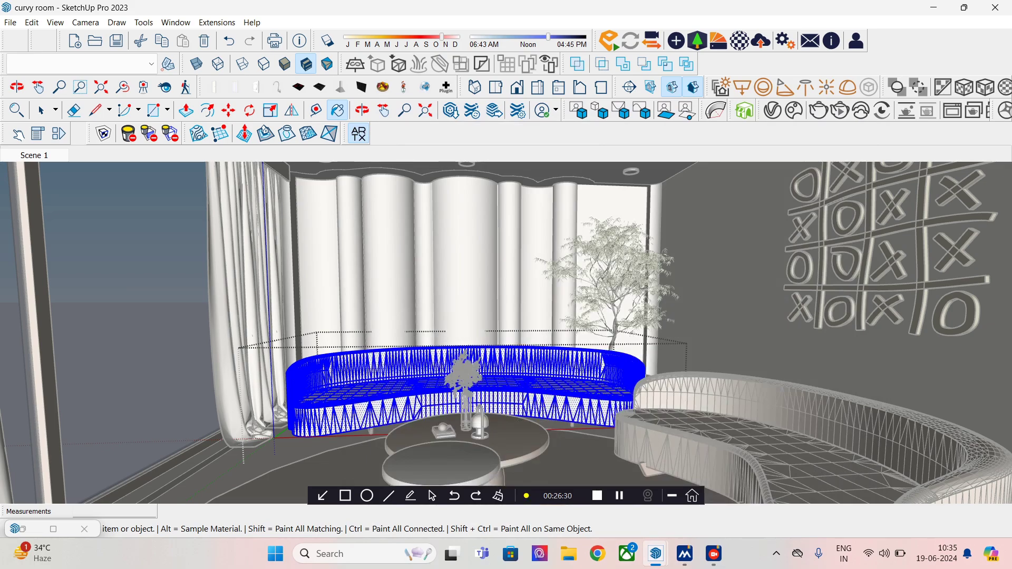
right_click(339, 246)
click(385, 251)
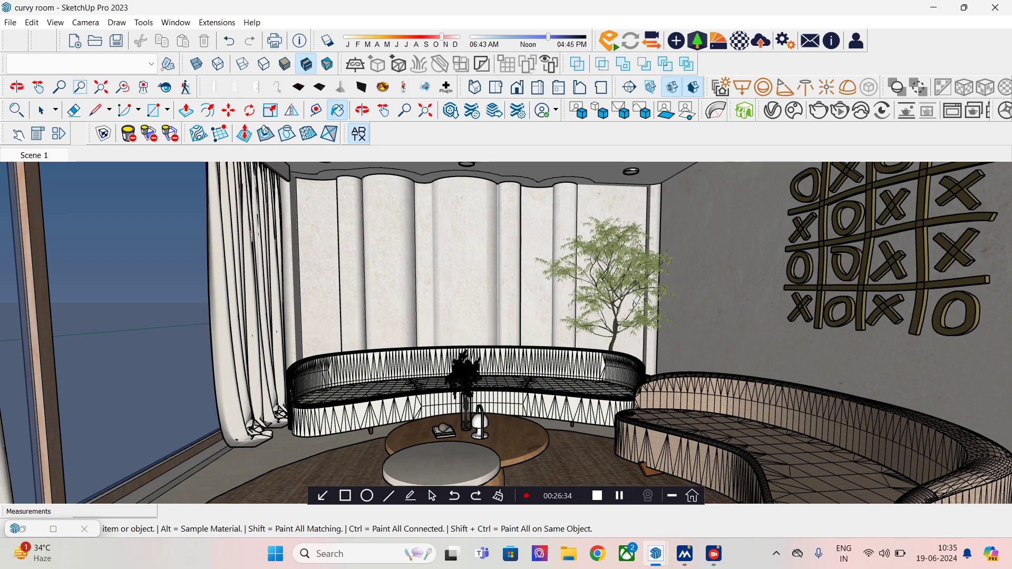
click(840, 110)
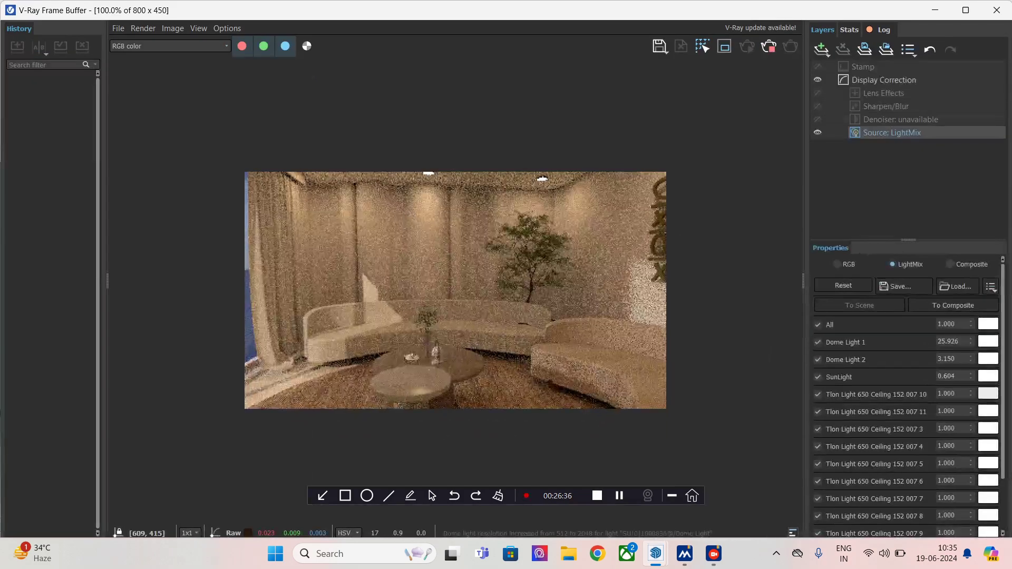
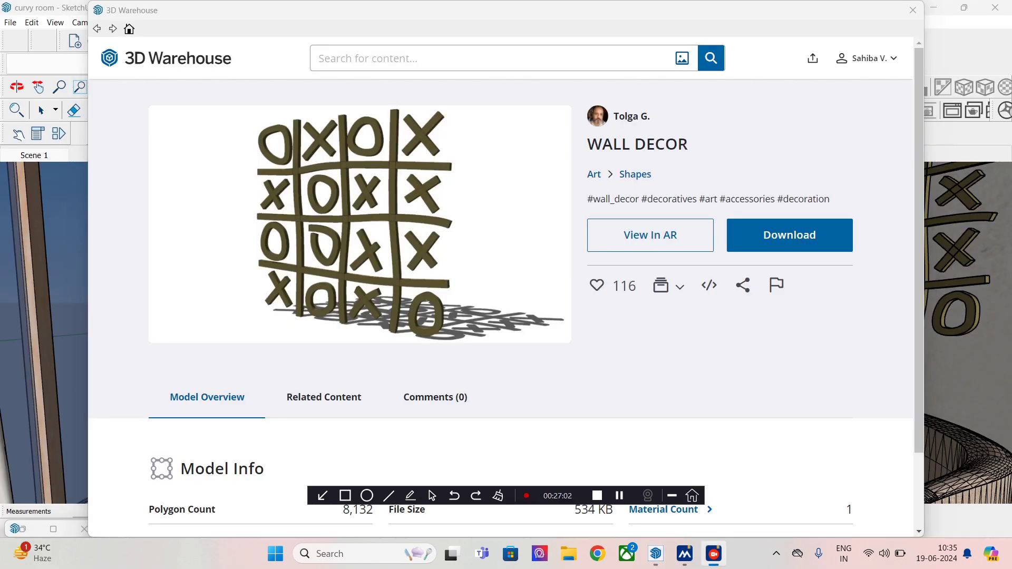
Step: Search 3D Warehouse for "cushions" and load the Cushions set with grey, rust, white and green pillows directly into the model
click(364, 58)
text(cushions)
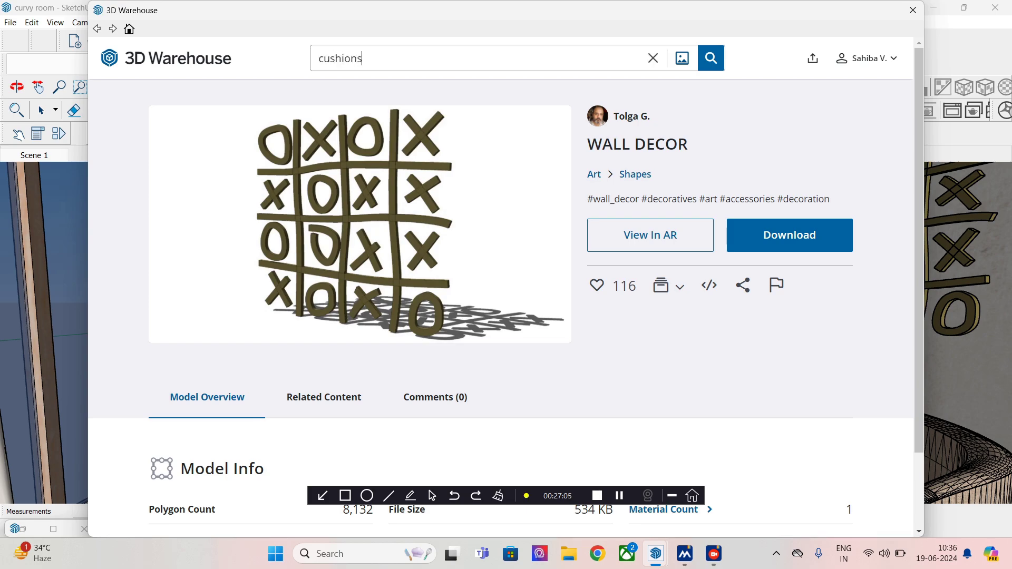
key(Return)
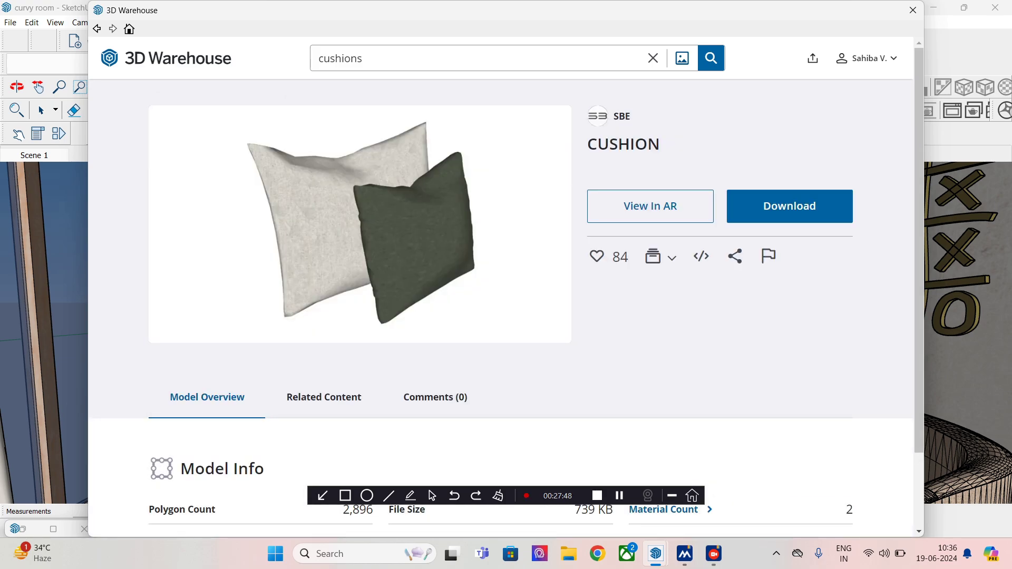
key(alt+Left)
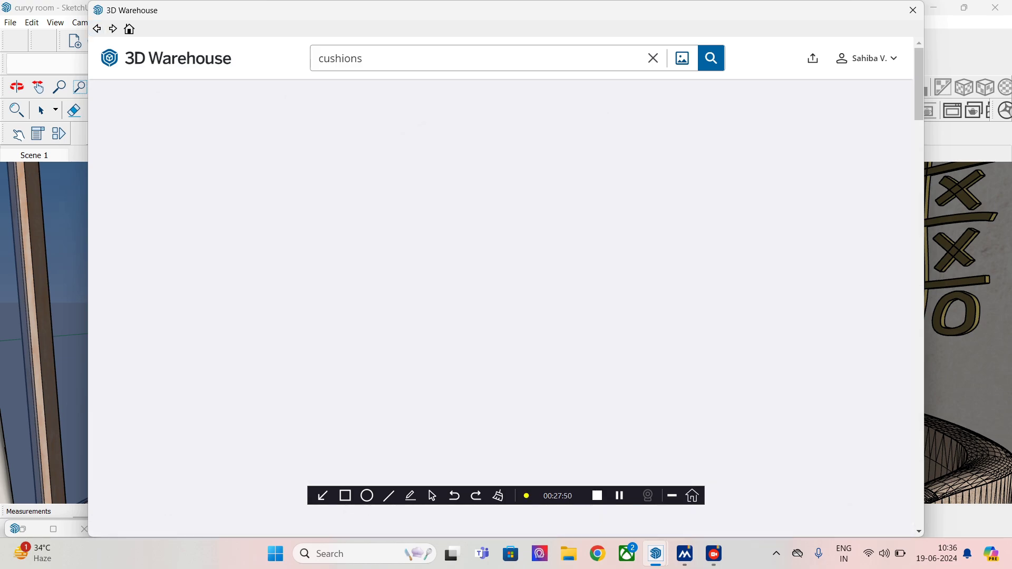
key(alt+Right)
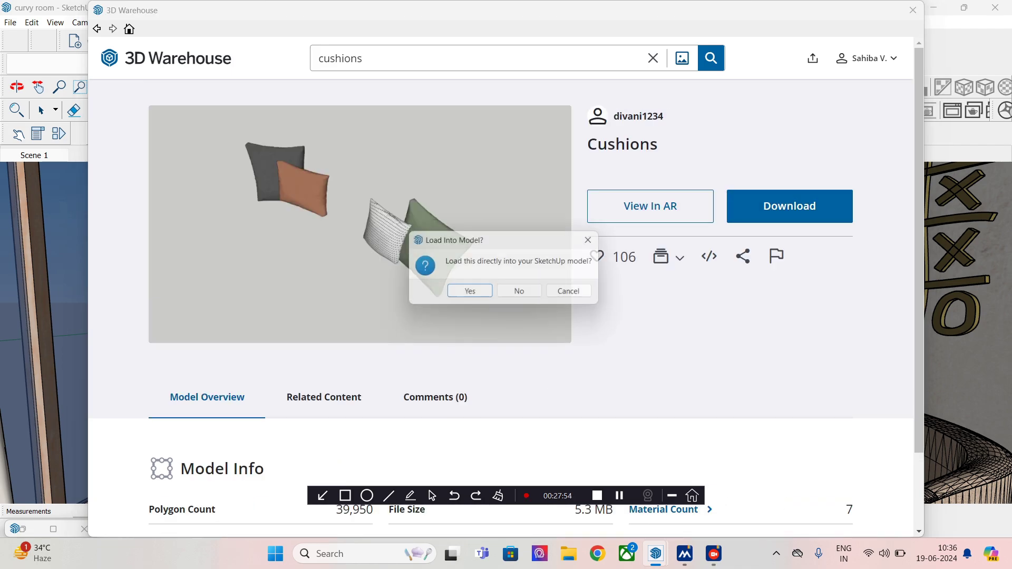
key(Return)
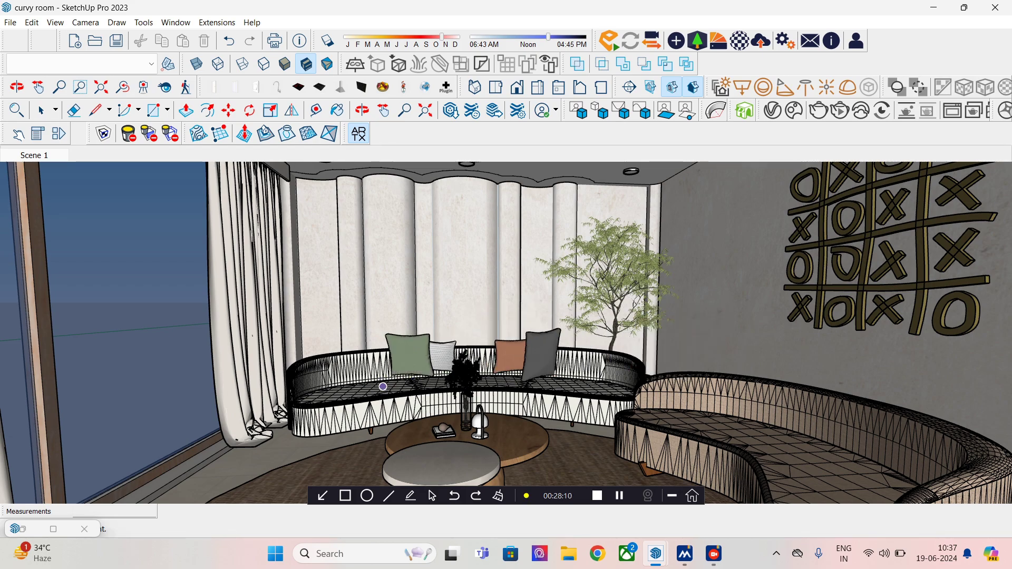
Step: Place the cushion set on the back-wall sofa and flip it front to back about its green plane
click(390, 400)
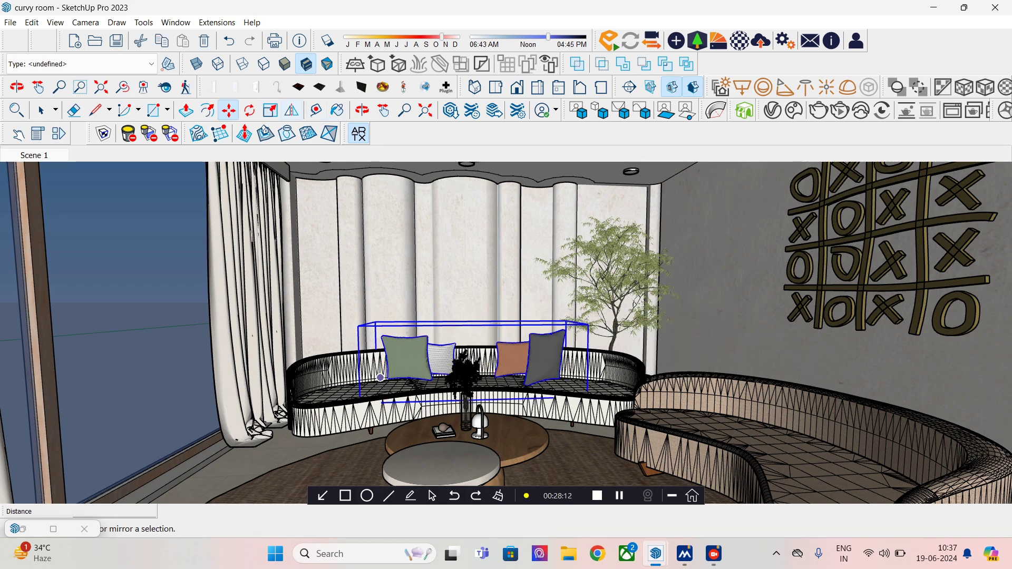
click(291, 109)
click(393, 329)
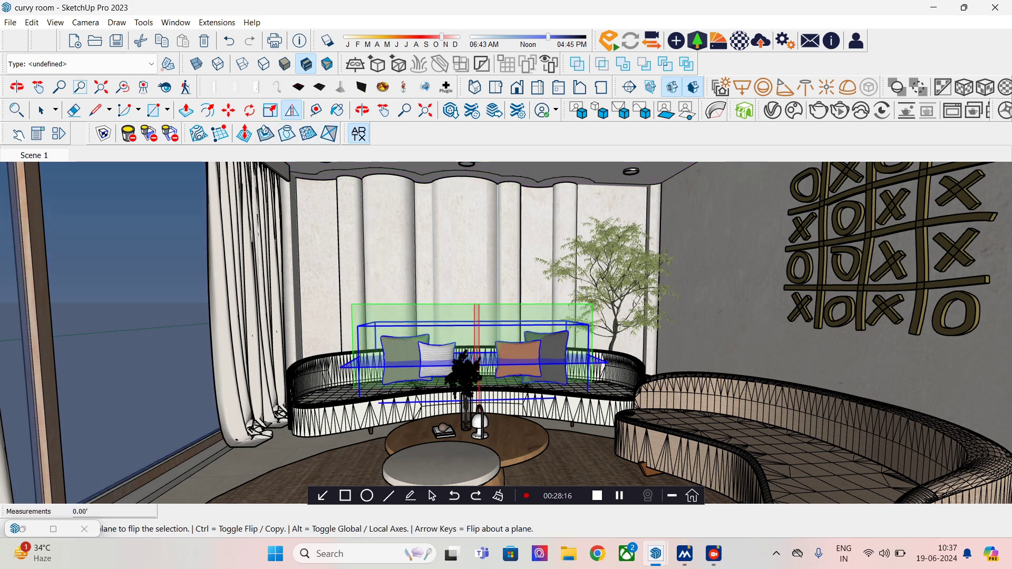
Step: Move the cushion set about 0.95' back across the seat so it rests near the sofa's backrest
click(228, 110)
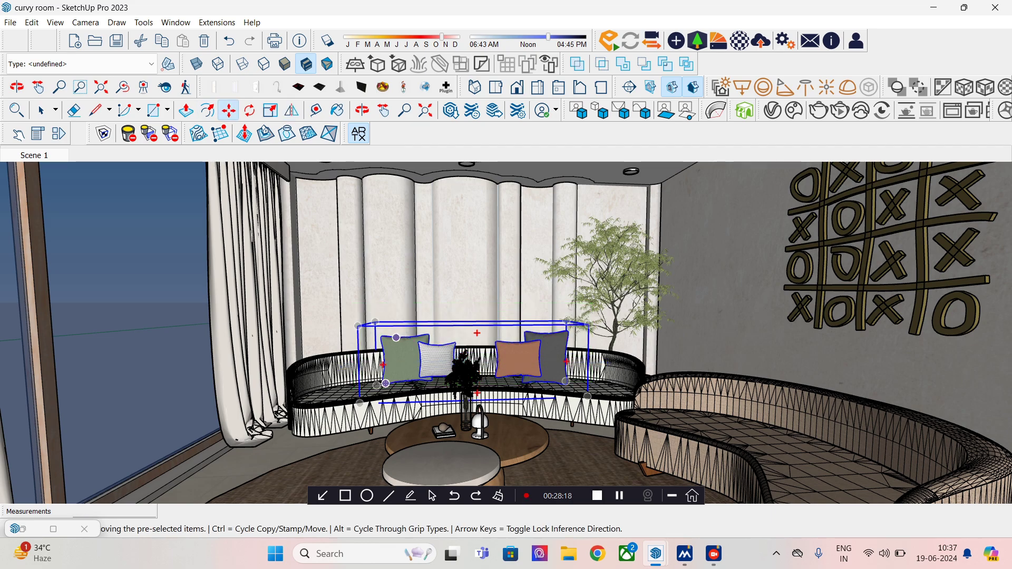
click(399, 355)
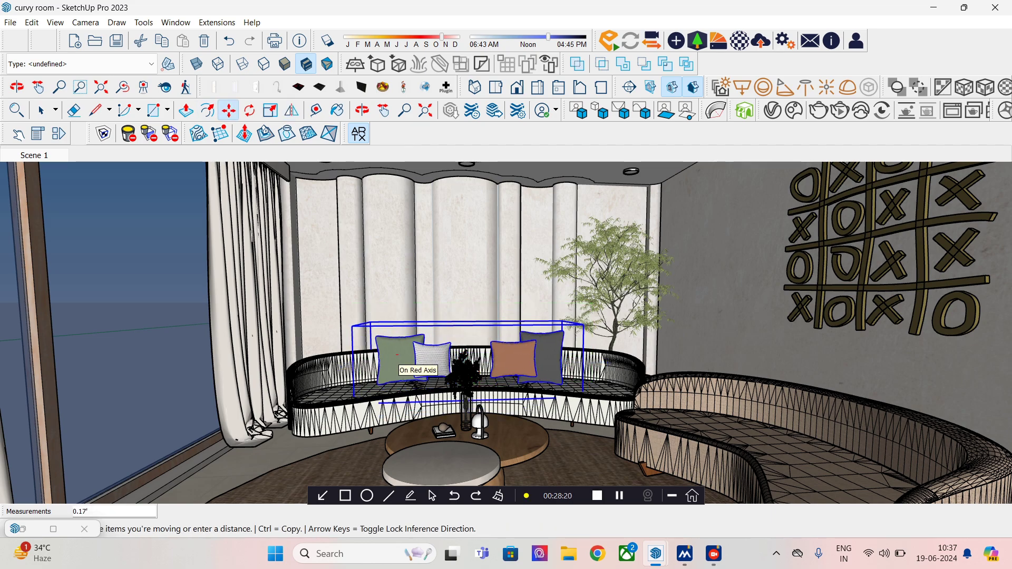
scroll(401, 357, up, 5)
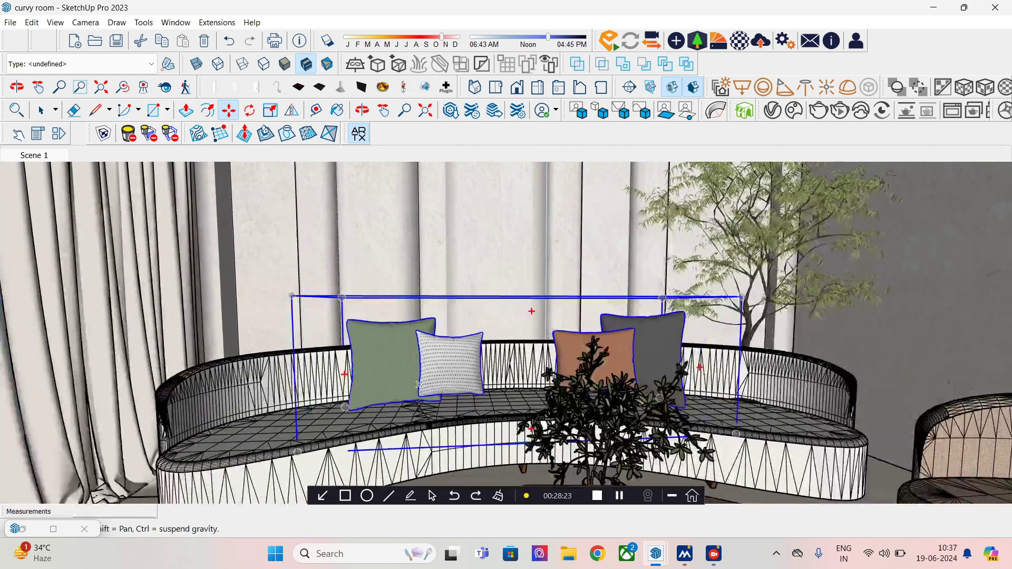
middle_drag(418, 385, 435, 416)
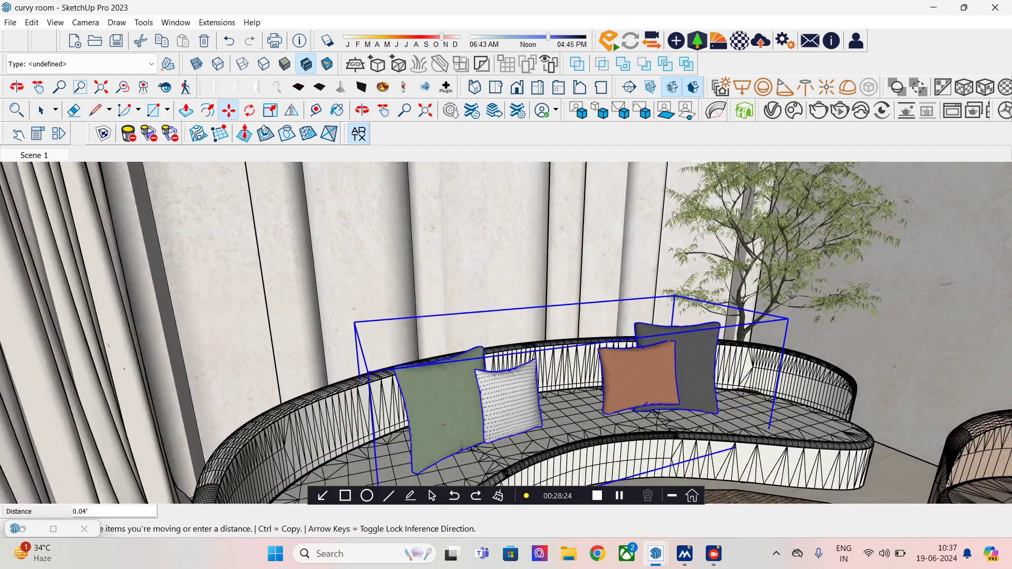
click(421, 405)
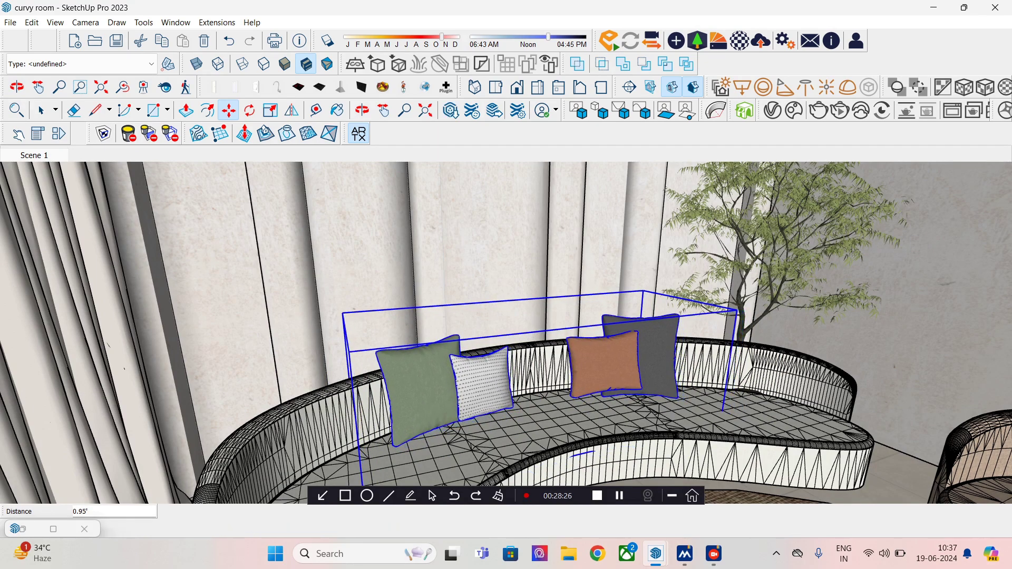
middle_drag(420, 405, 422, 406)
middle_drag(516, 402, 441, 396)
scroll(441, 394, down, 1)
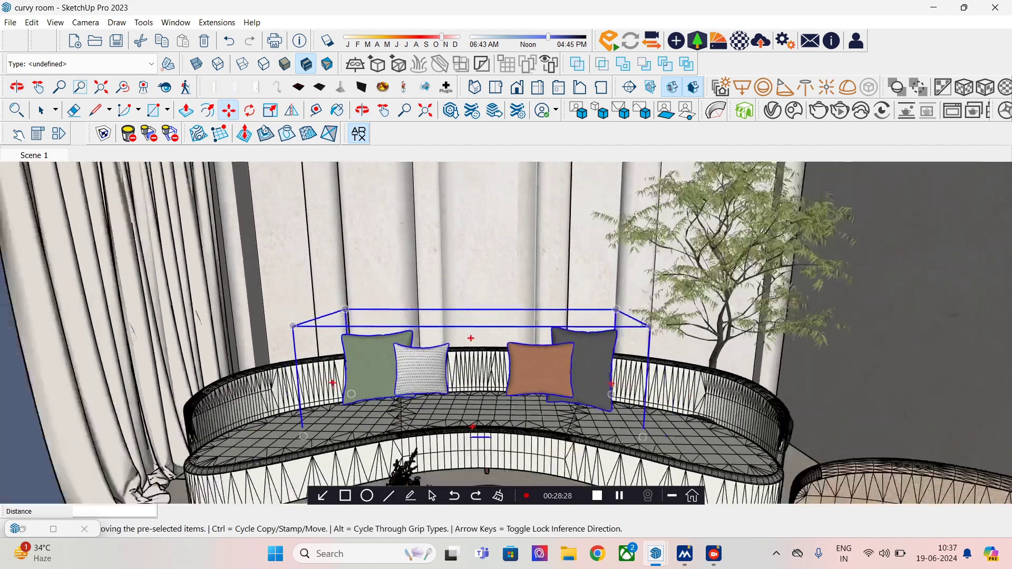
click(773, 110)
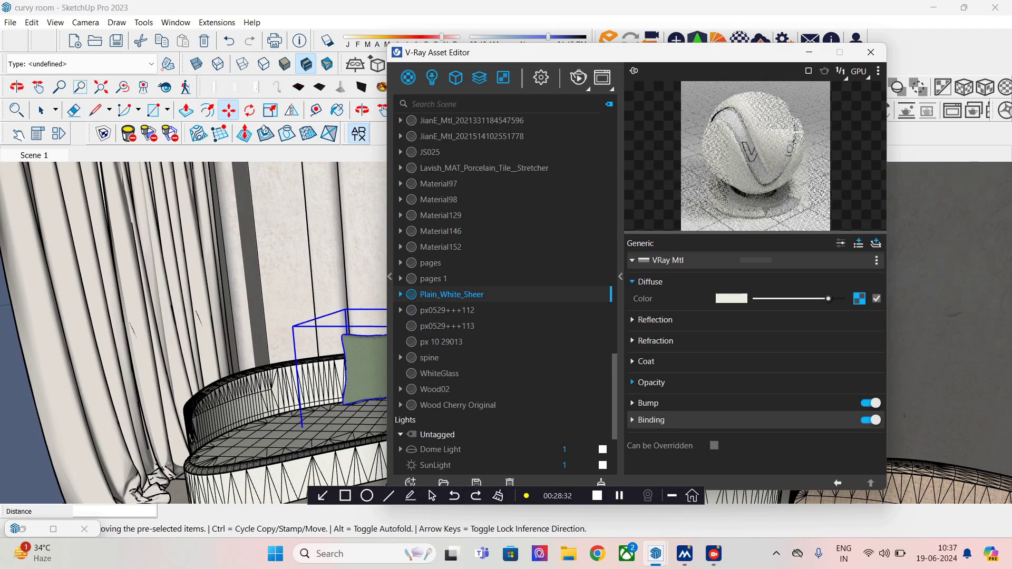
click(809, 52)
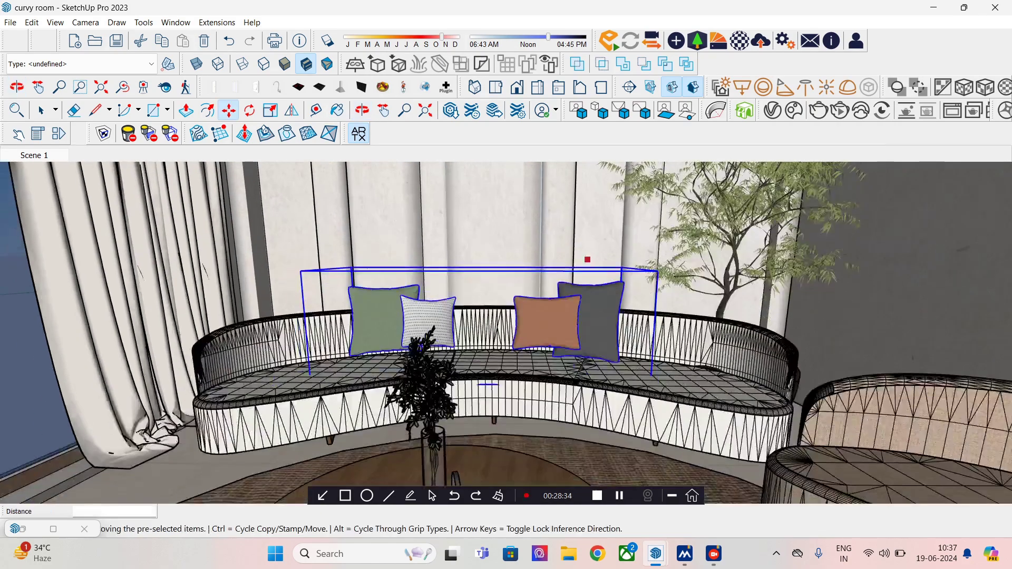
Step: Scale the cushion set to about 1.12 along the red axis and 1.15 along the blue axis
click(270, 110)
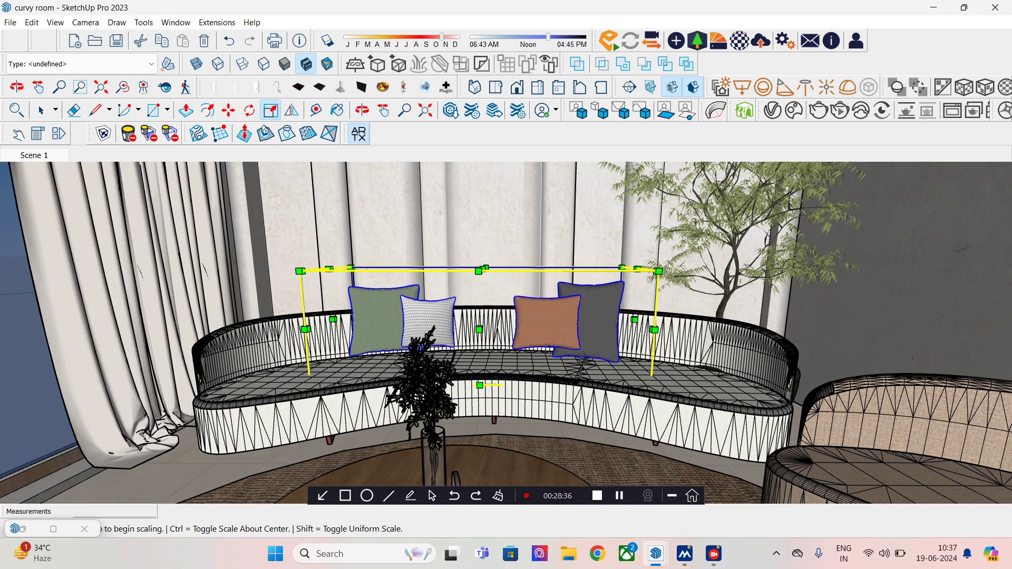
drag(333, 319, 293, 319)
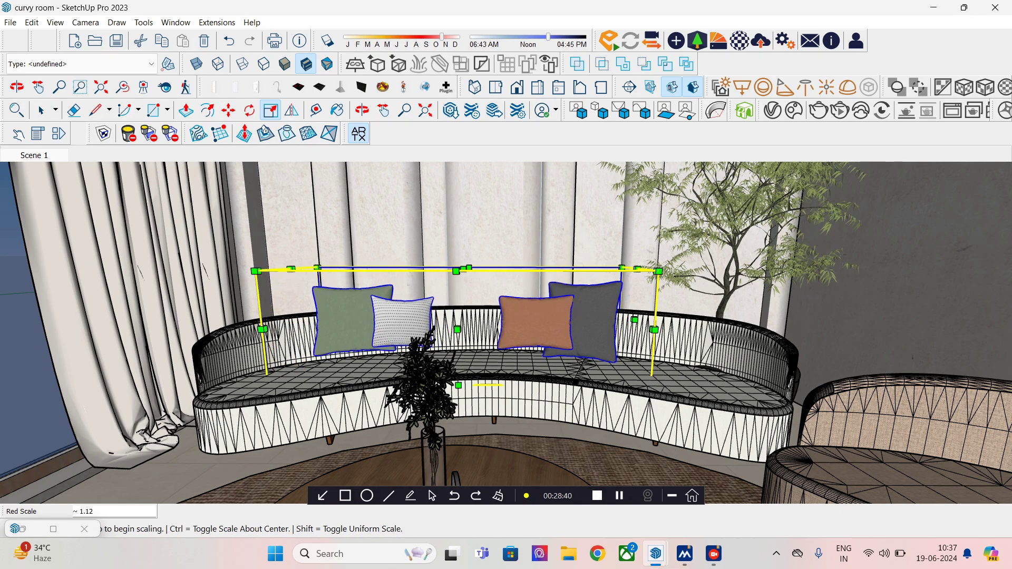
drag(456, 271, 456, 253)
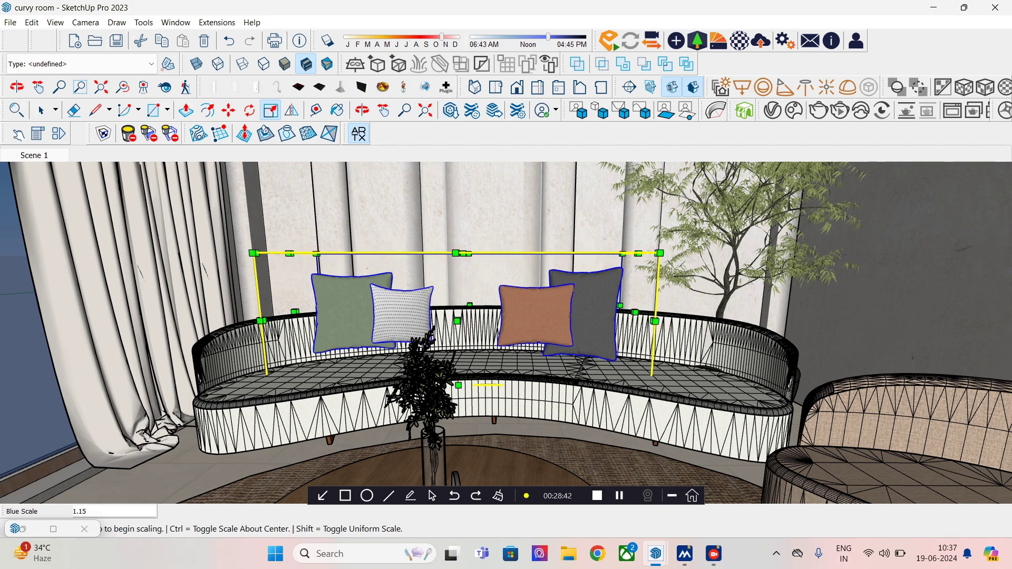
Step: Lower the scaled cushion set about 0.37' so the pillows sit on the sofa seat
key(m)
click(335, 211)
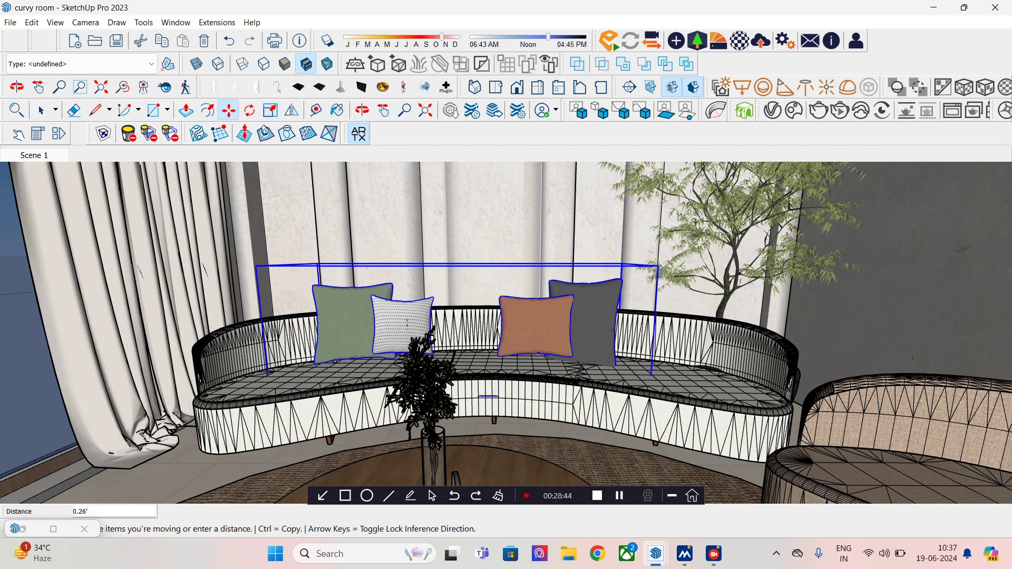
click(407, 333)
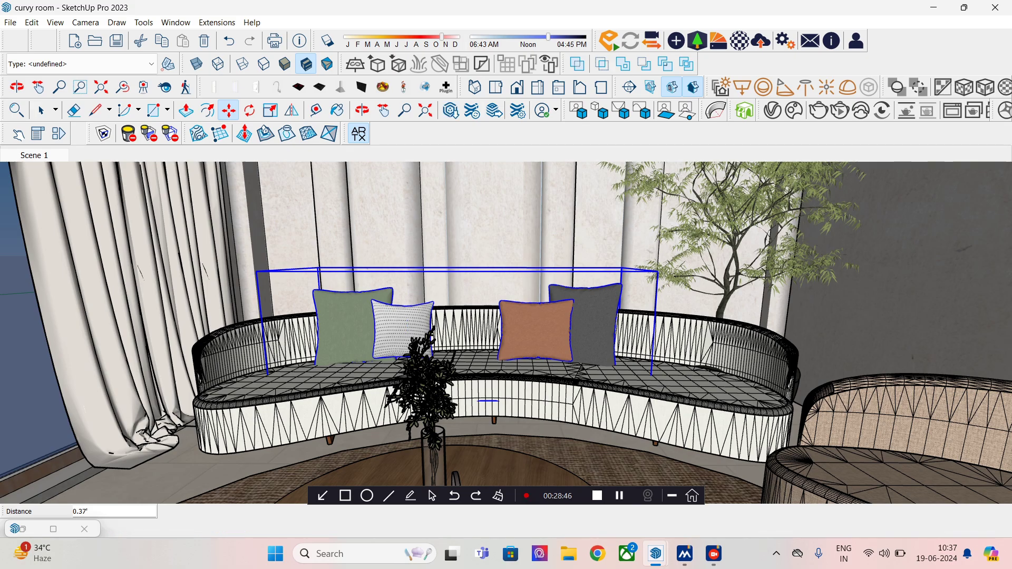
mouse_move(627, 358)
middle_down()
mouse_move(669, 387)
mouse_move(699, 388)
mouse_move(621, 367)
mouse_move(607, 338)
mouse_move(612, 347)
middle_up()
scroll(605, 375, down, 1)
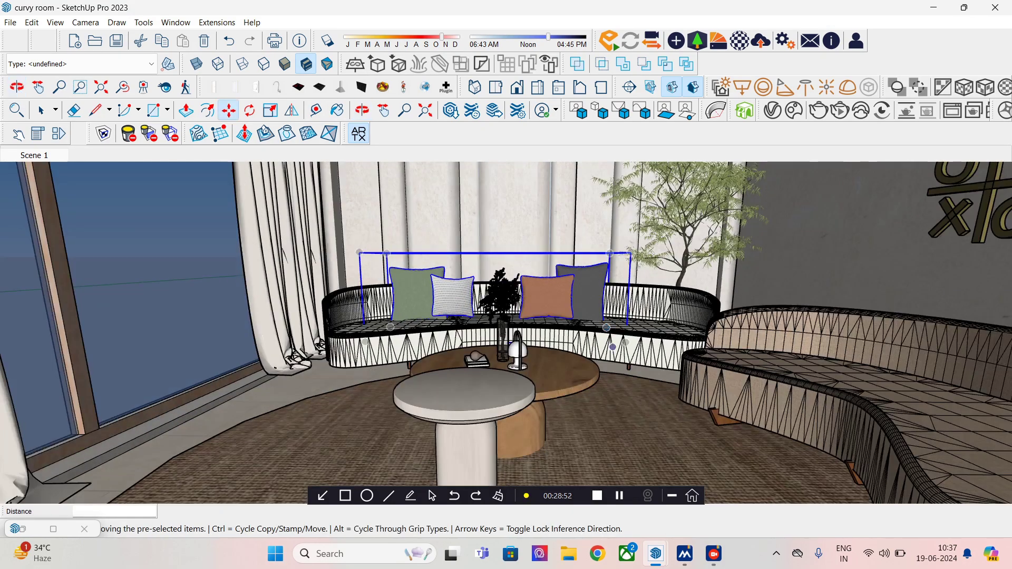
click(773, 110)
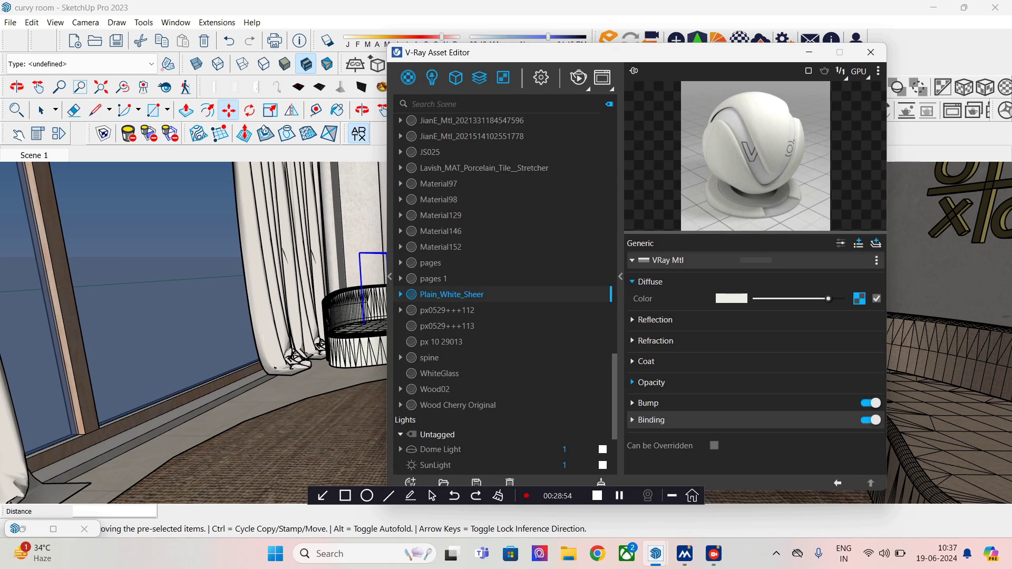
click(870, 52)
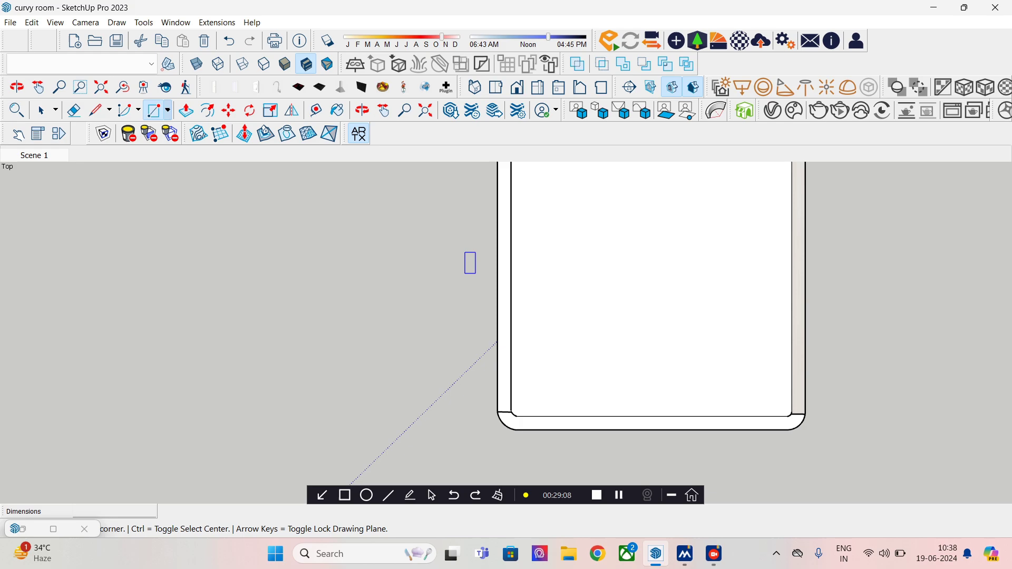
Step: Draw a ground rectangle about 10.48' by 18.38' outside along the window wall and select its face
middle_drag(470, 262, 435, 326)
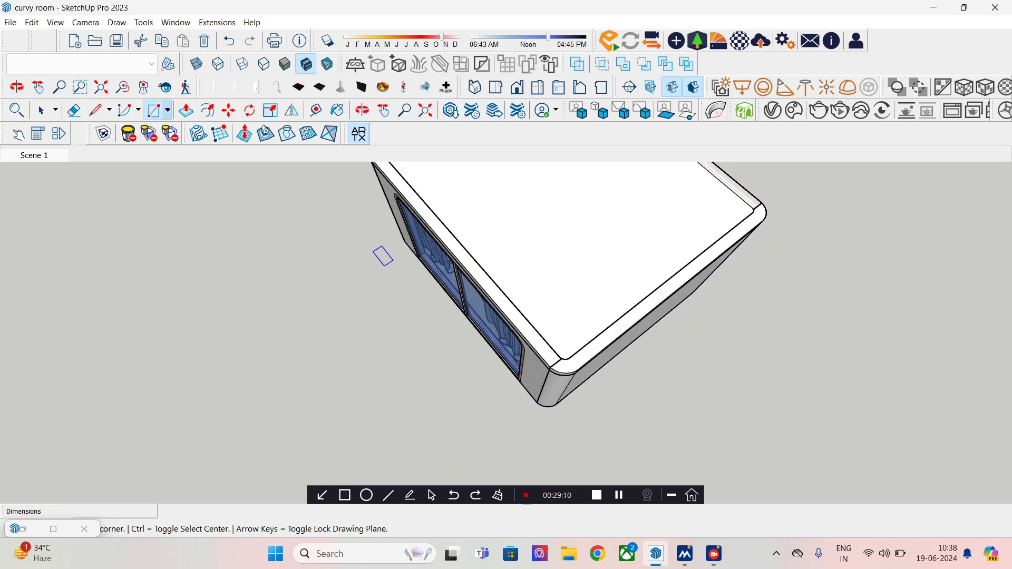
click(405, 241)
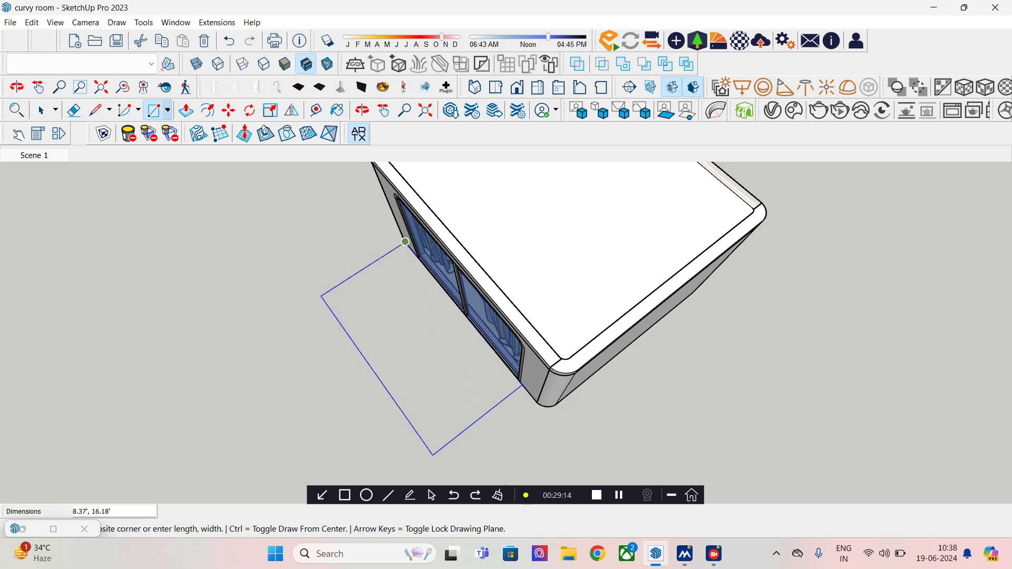
click(428, 500)
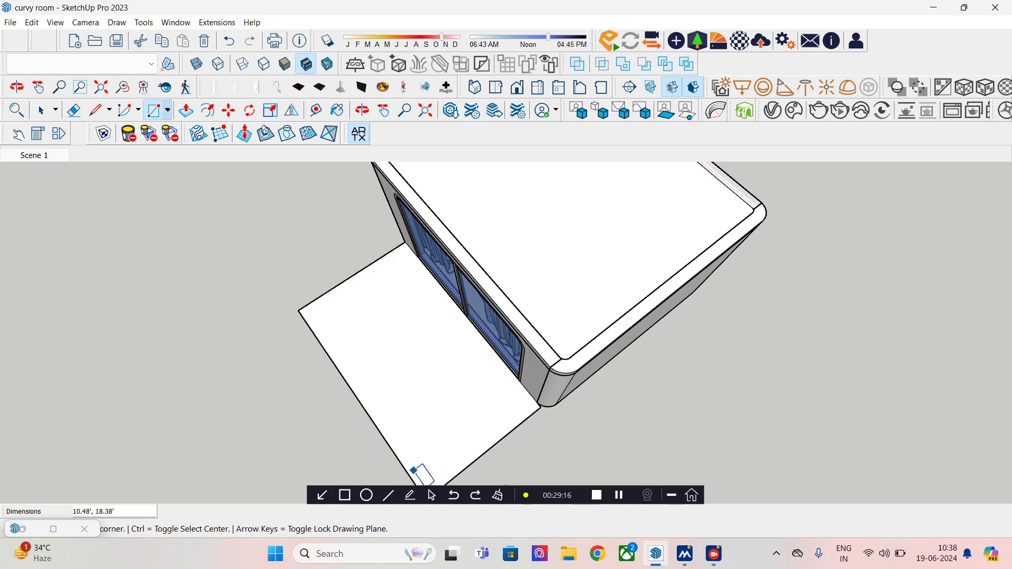
key(space)
click(422, 464)
middle_drag(421, 464, 651, 308)
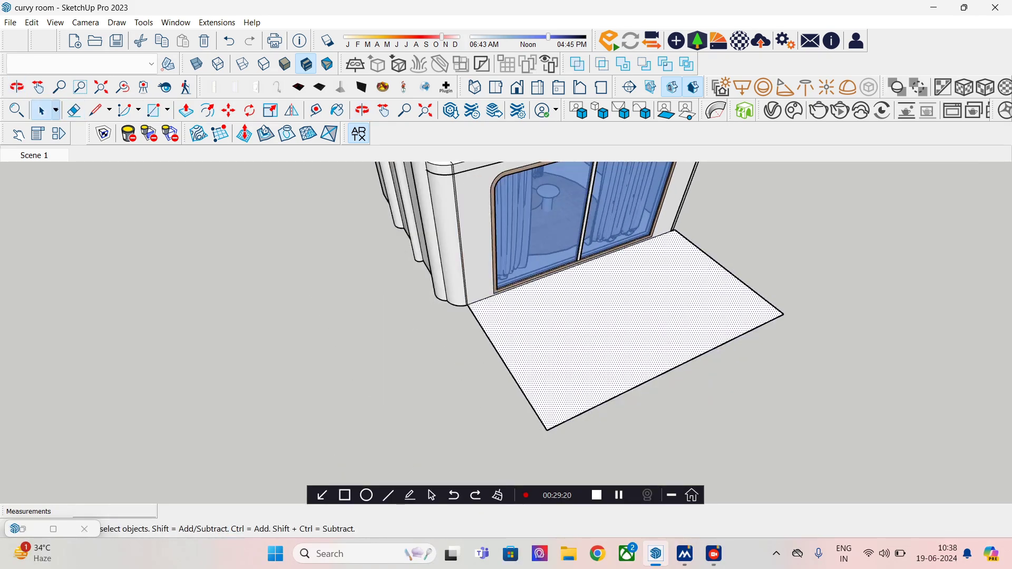
Step: Try to widen the outdoor ground rectangle by moving its side edge about 2.70' outward, and undo back past the rectangle
click(507, 368)
key(m)
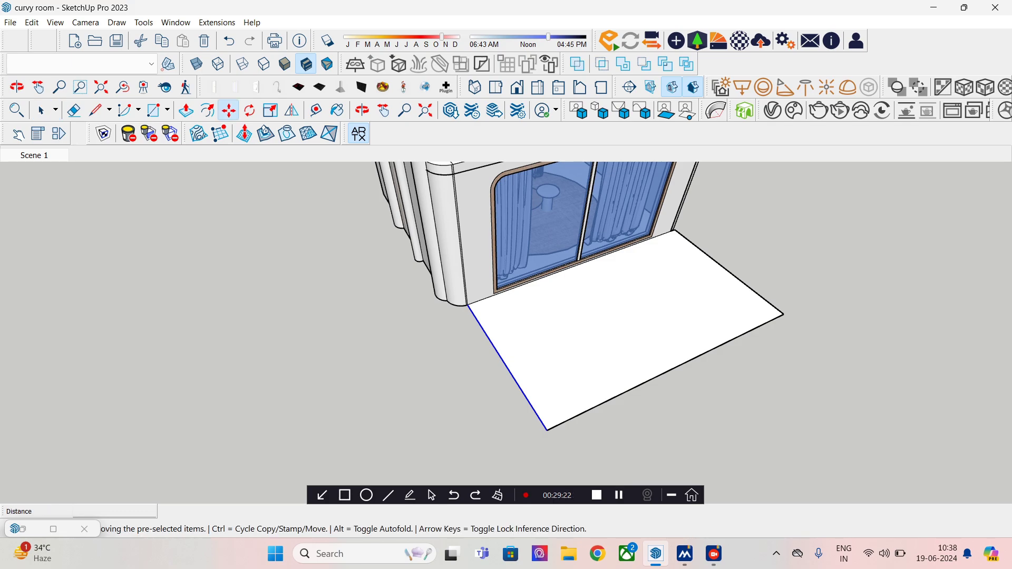
click(502, 360)
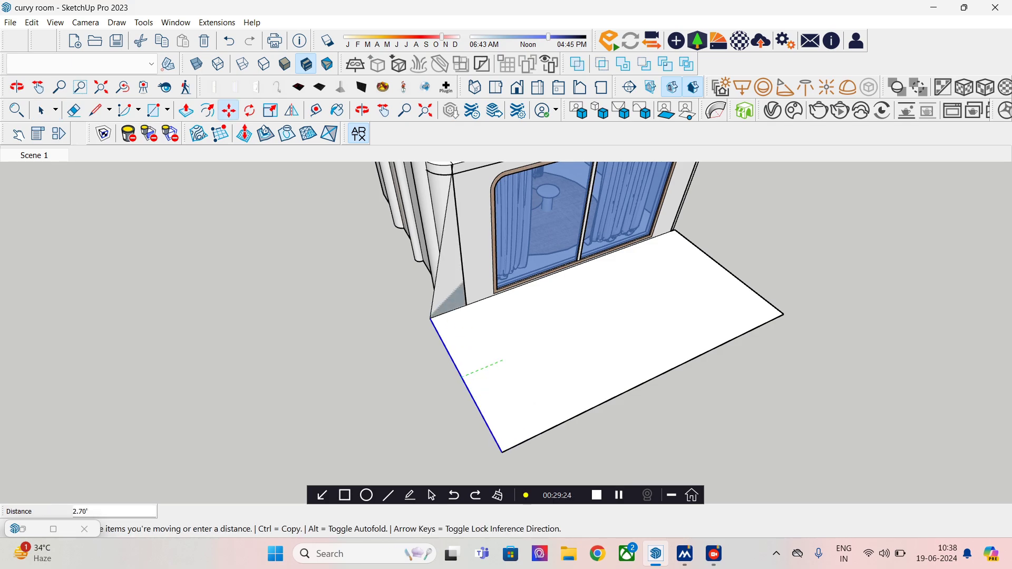
key(ctrl+z)
Step: Draw a larger ground rectangle of about 13.87' by 28.07' outside along the window wall and select its face
key(r)
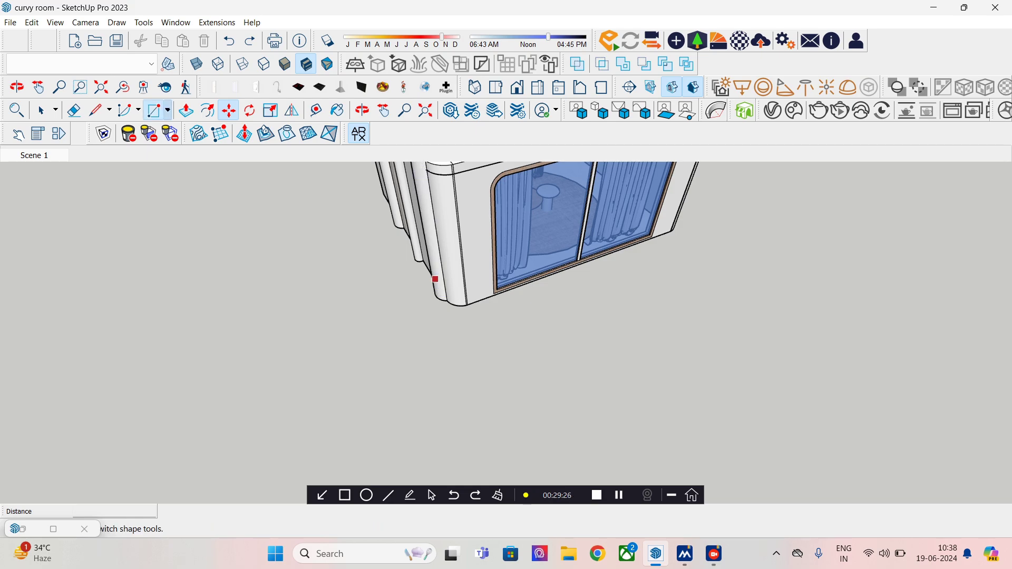
click(387, 322)
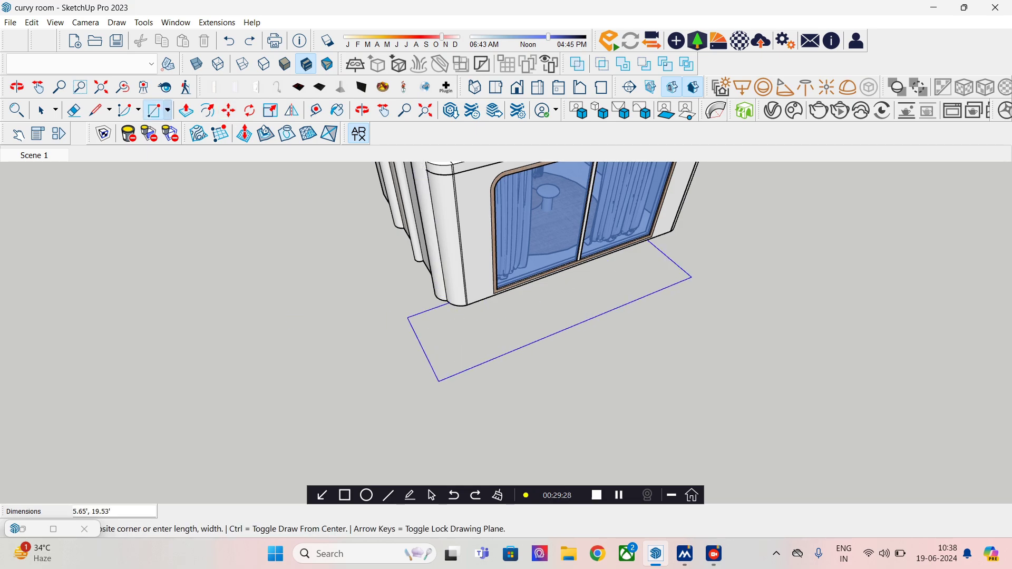
click(876, 311)
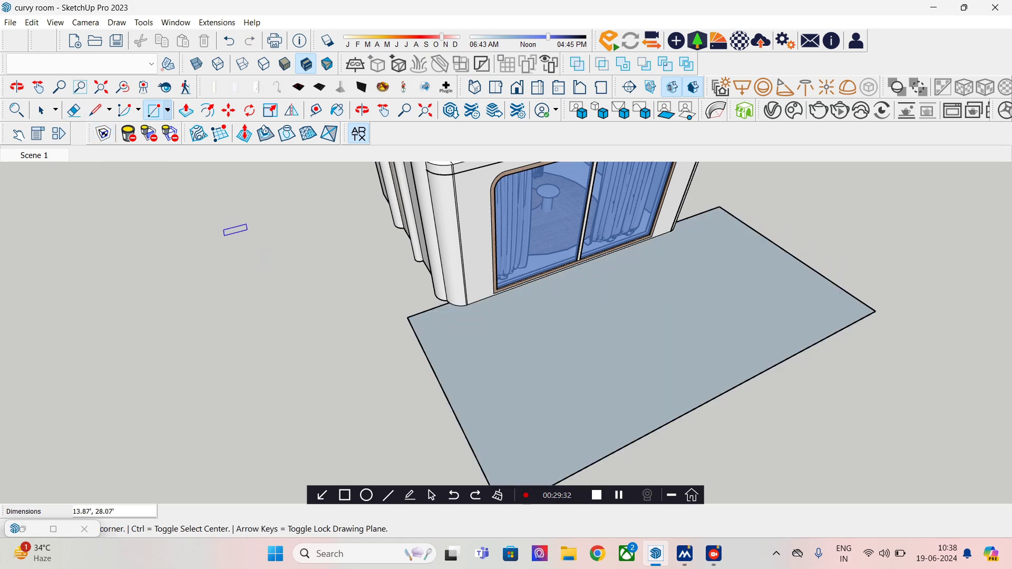
click(42, 110)
click(570, 337)
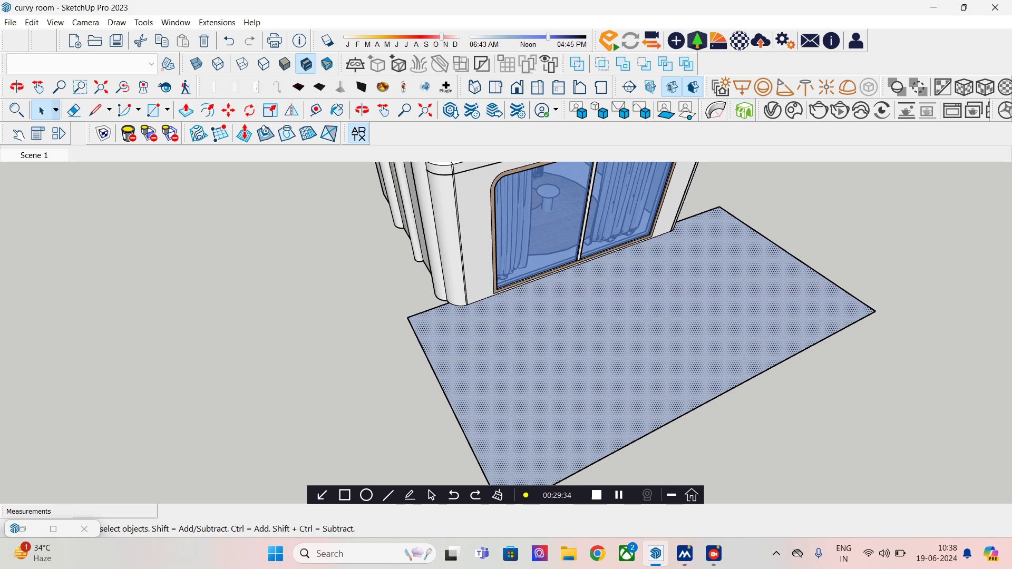
Step: Paint the outdoor ground face with the Vegetation Grass material from the Landscaping, Fencing and Vegetation collection
key(b)
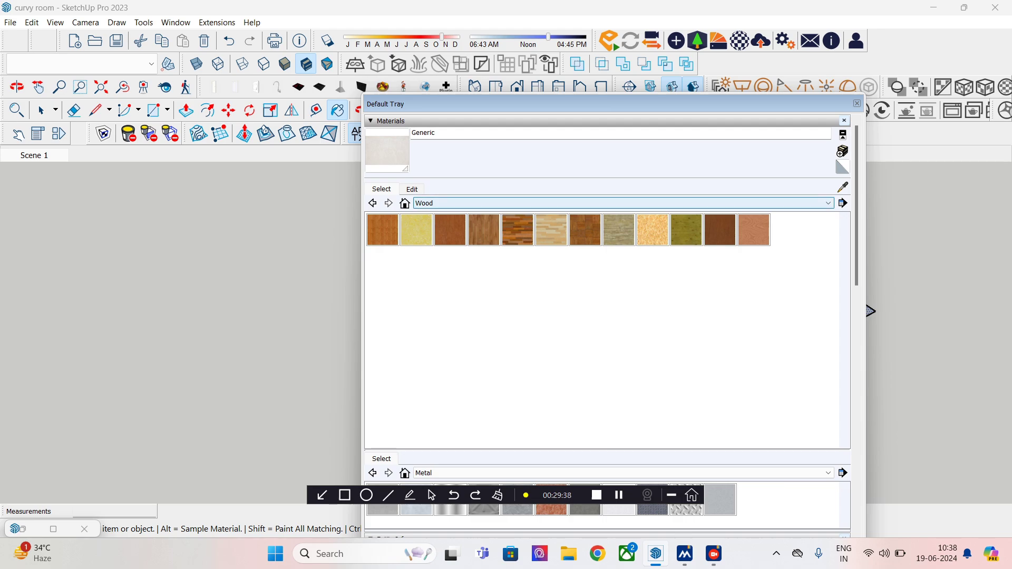
click(624, 203)
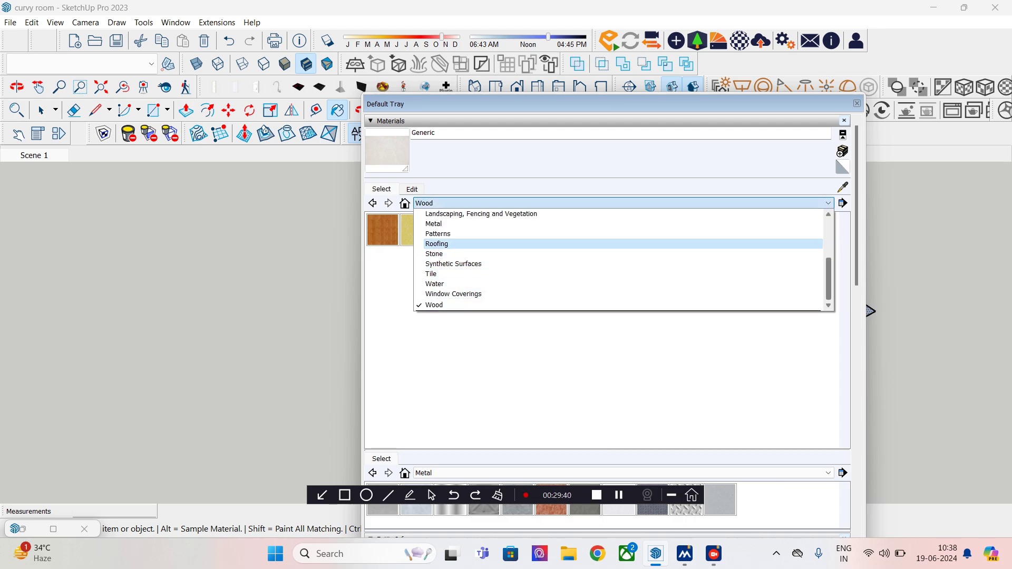
scroll(527, 248, up, 2)
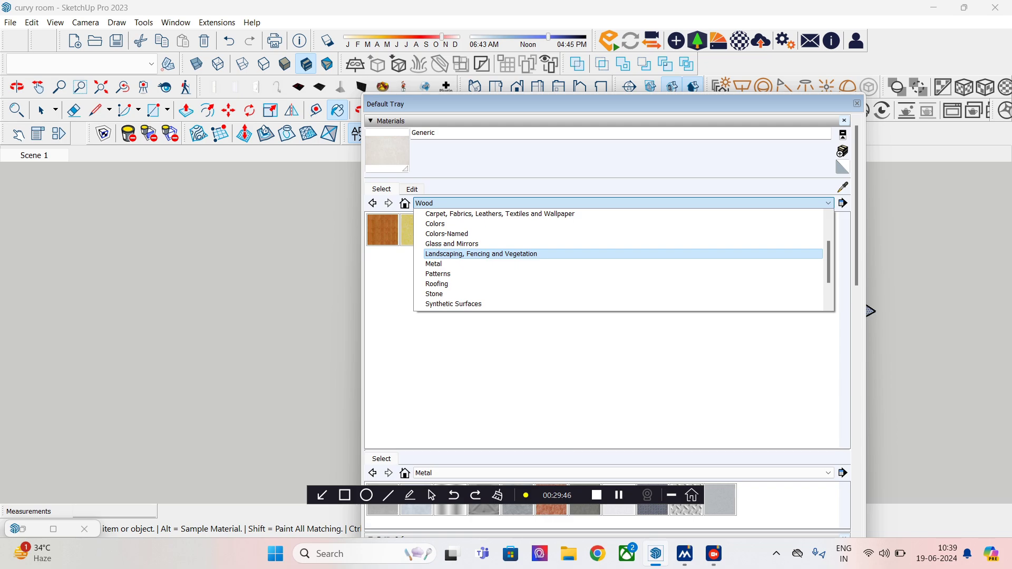
click(481, 254)
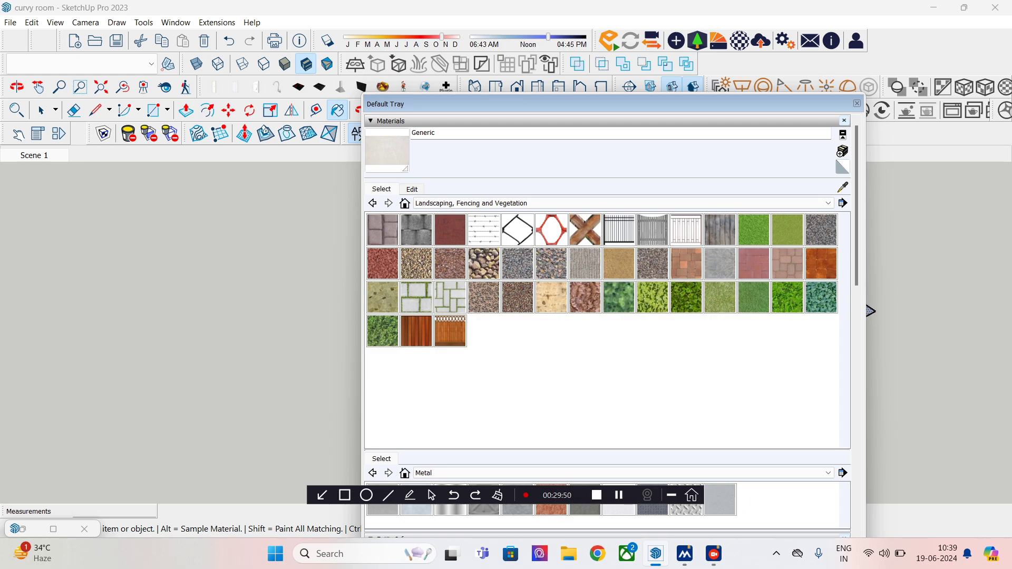
click(754, 230)
click(720, 297)
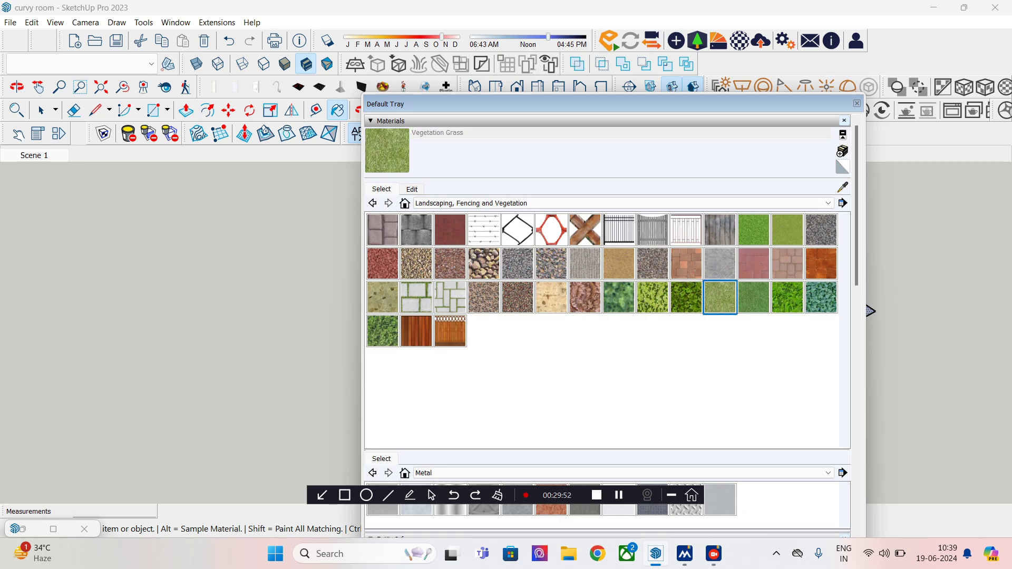
drag(630, 104, 310, 207)
click(680, 332)
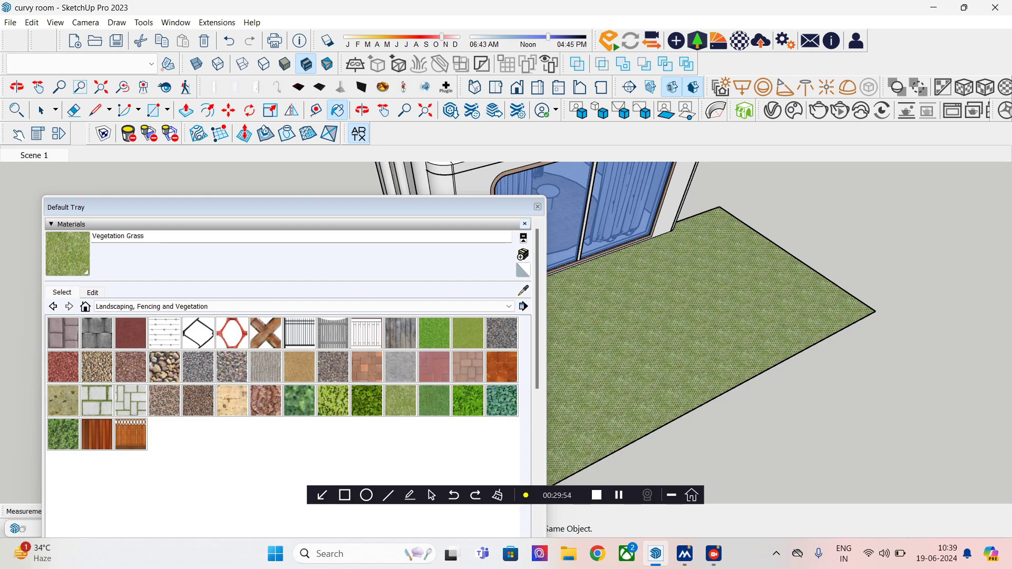
key(space)
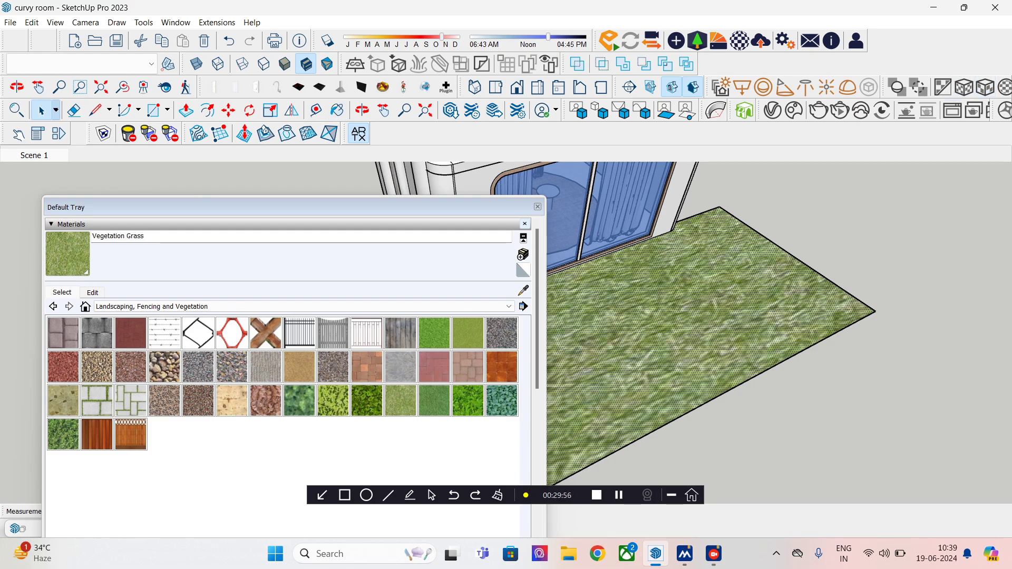
Step: Set the texture size of the Vegetation Grass material to 4'
click(964, 87)
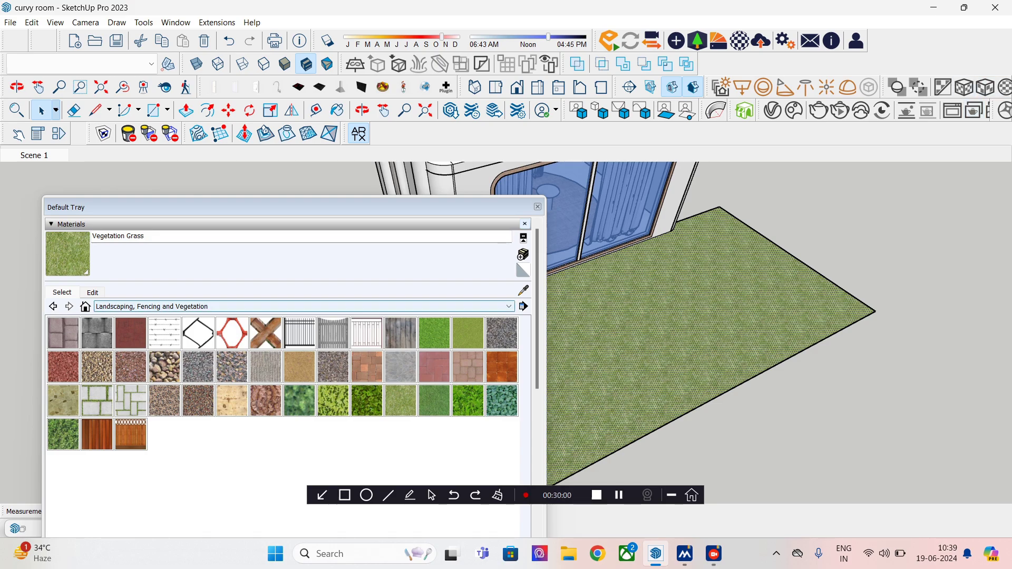
click(92, 293)
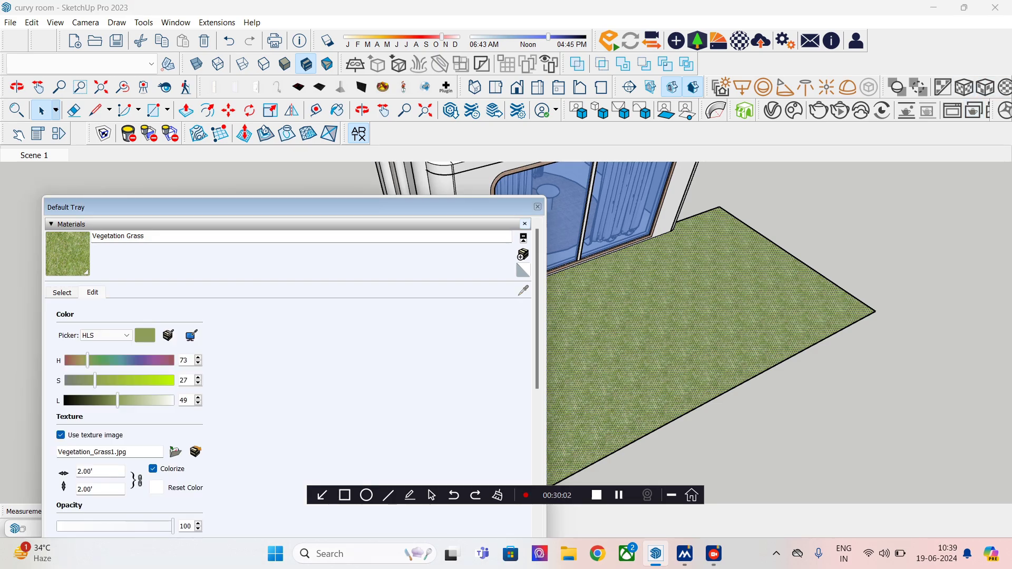
click(82, 471)
key(BackSpace)
text(3)
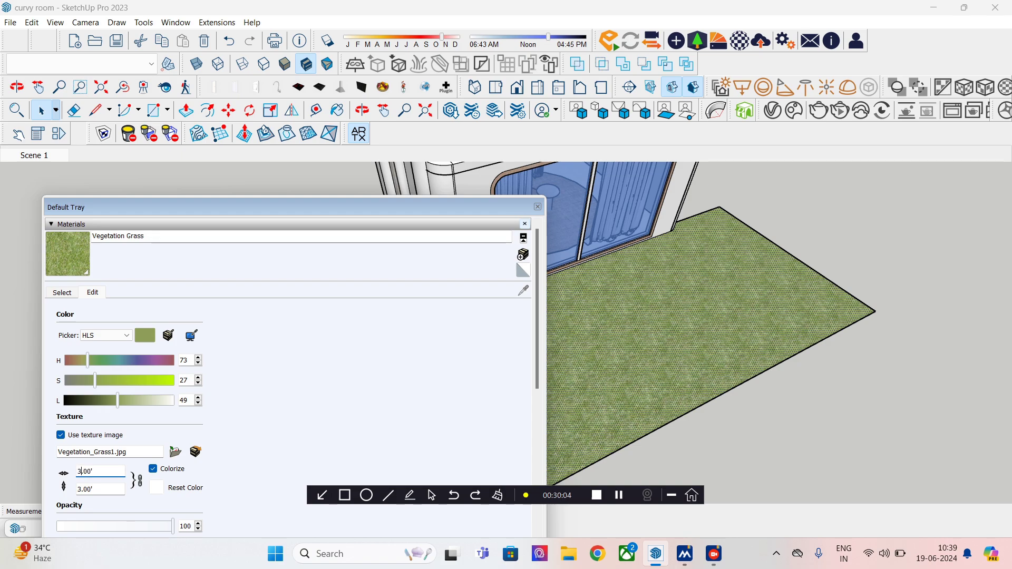
key(BackSpace)
text(4)
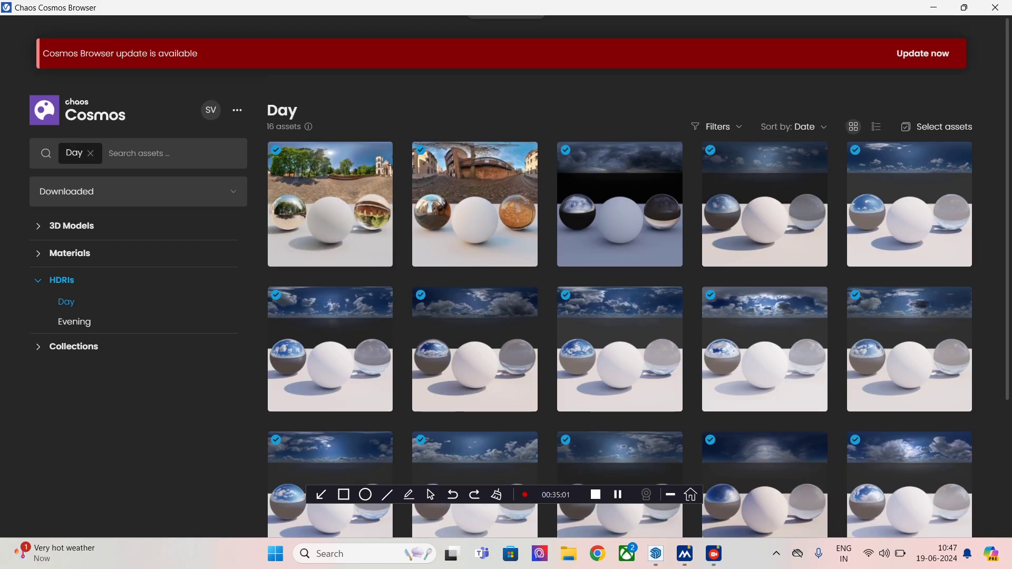
Step: Find the Trees category under the Vegetation 3D models in Chaos Cosmos and import the Sea Trumpet 002 tree
click(71, 226)
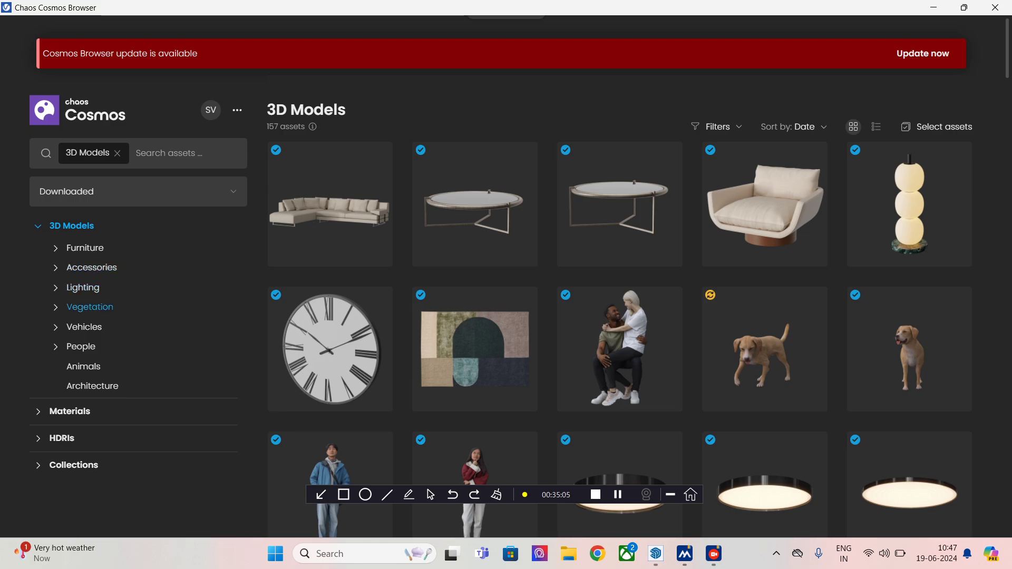
click(90, 306)
click(86, 327)
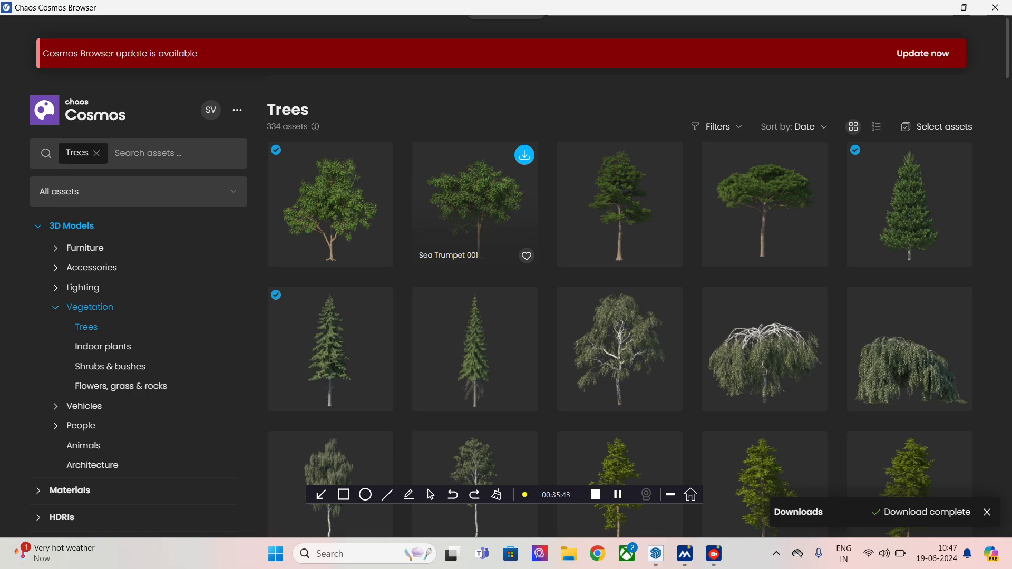
click(524, 155)
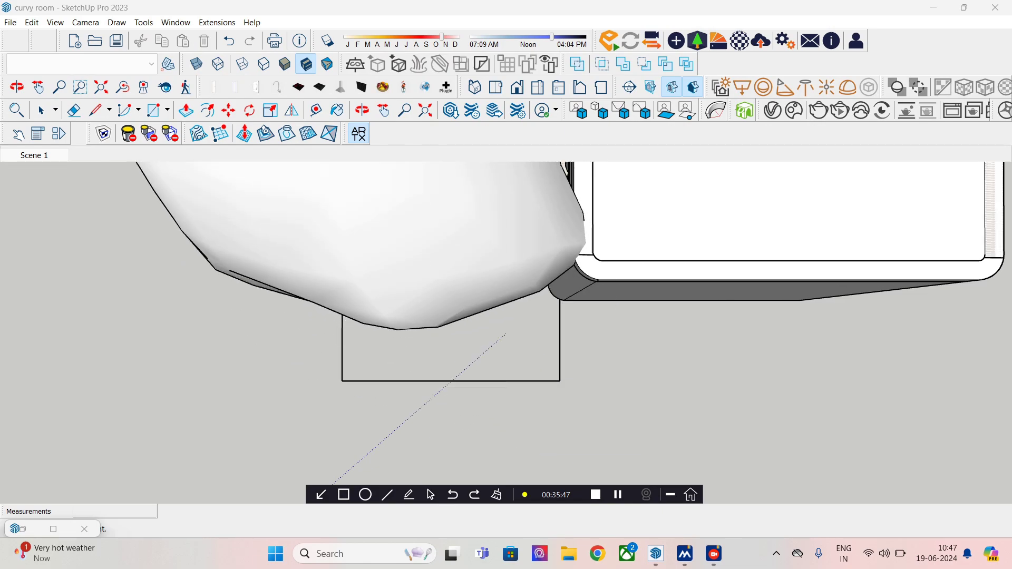
Step: Place the imported tree on the ground rectangle near the corner of the room, outside the windows
middle_drag(434, 352, 358, 279)
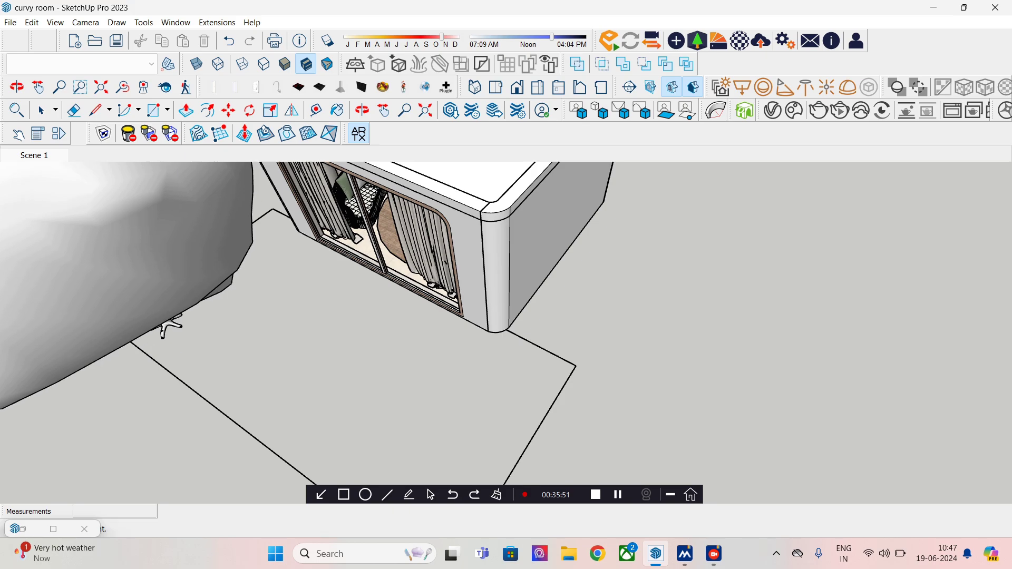
middle_drag(295, 327, 380, 270)
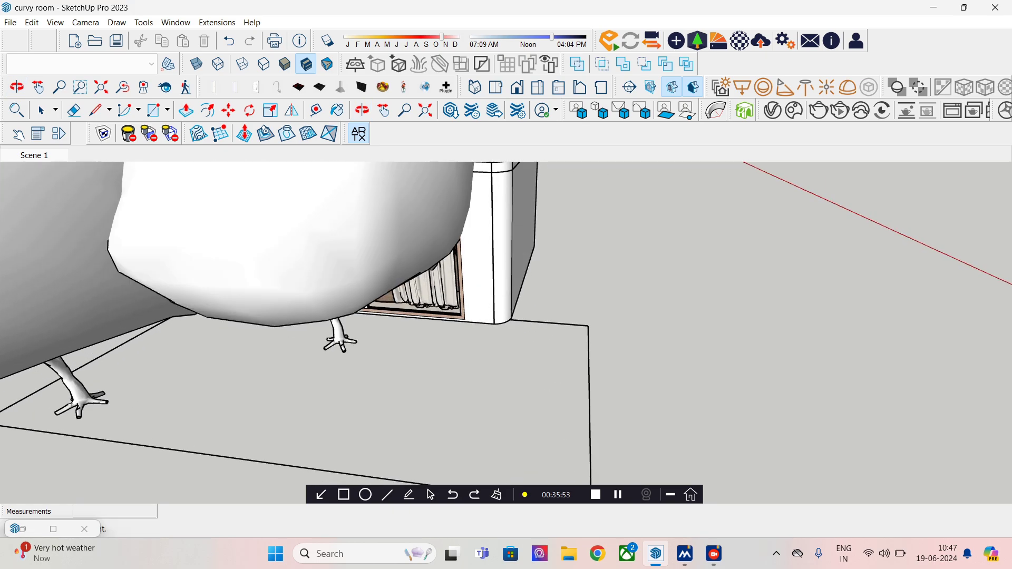
click(406, 425)
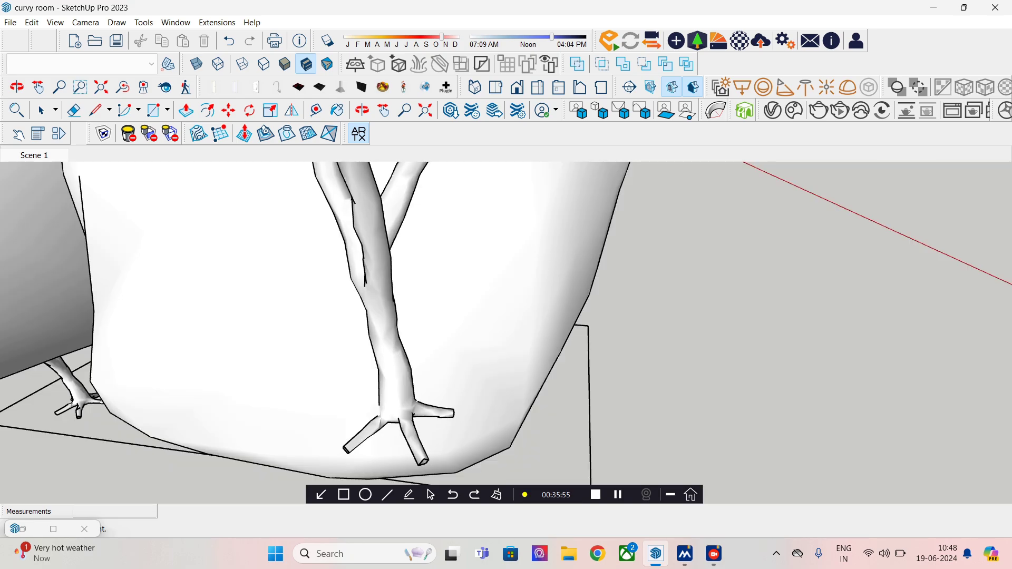
Step: Select the other tree on the ground rectangle and move it about 7.81' toward the building
middle_drag(406, 424, 474, 321)
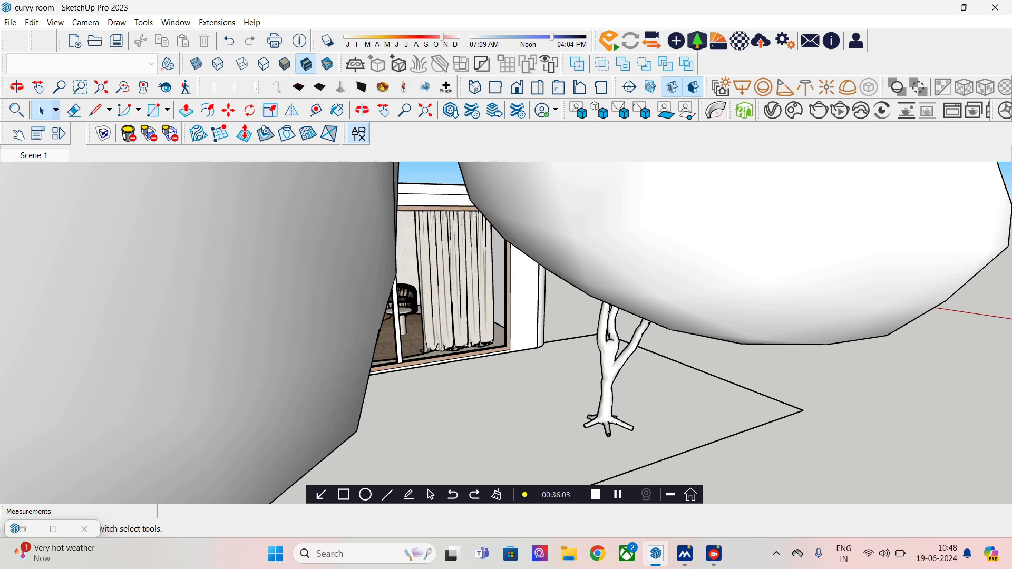
click(145, 284)
scroll(145, 284, down, 4)
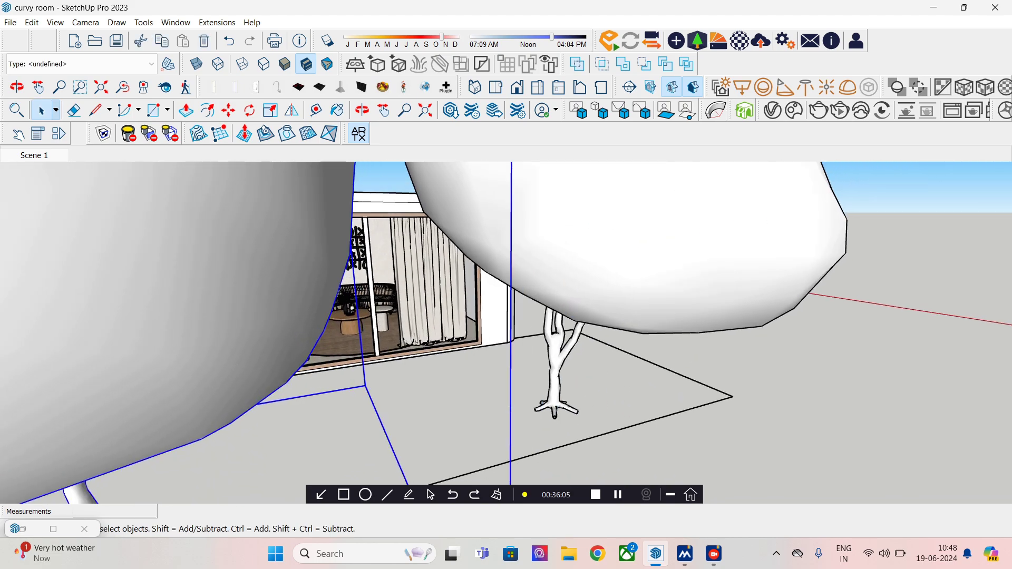
scroll(475, 317, up, 6)
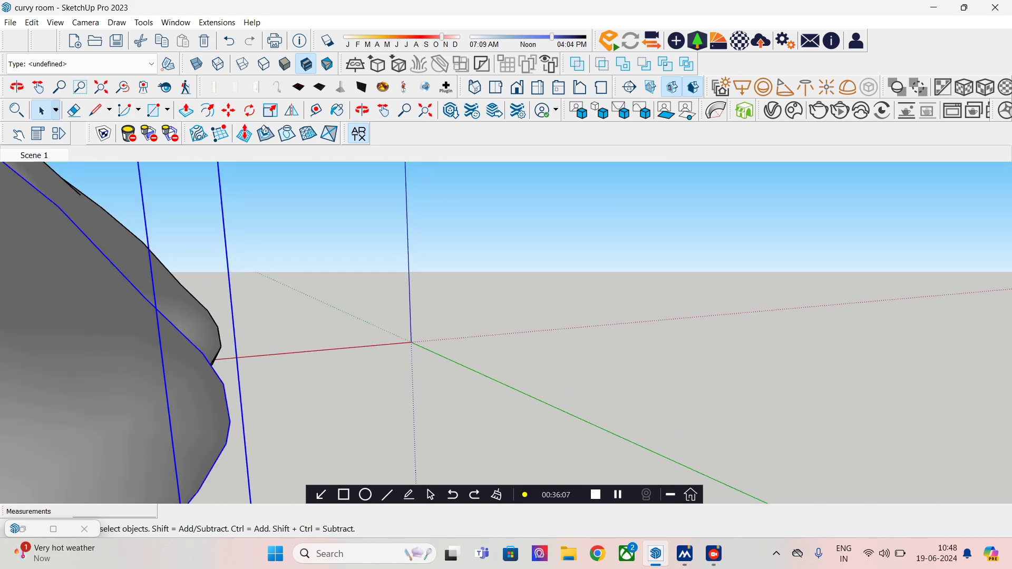
scroll(369, 332, down, 5)
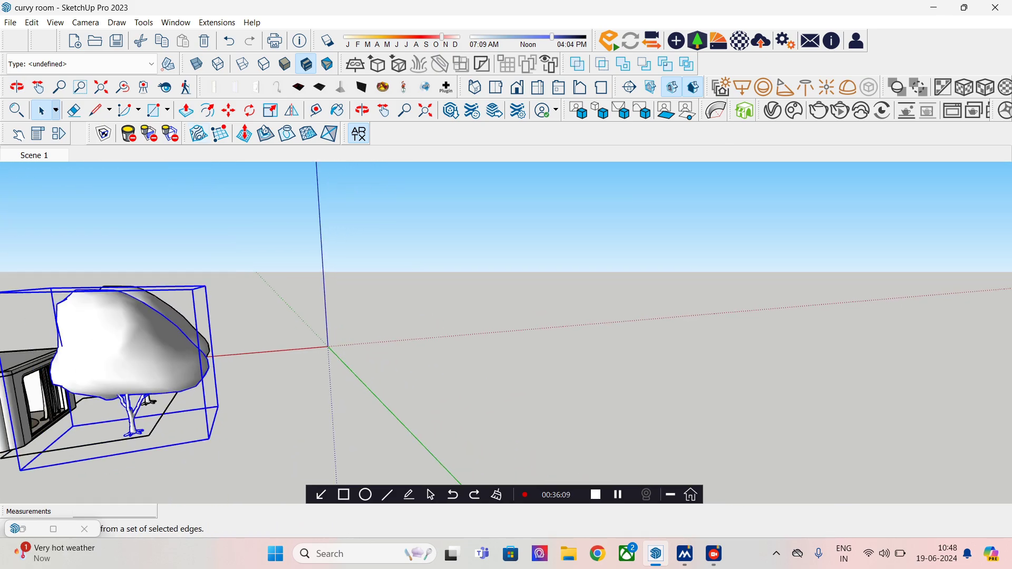
key(m)
click(133, 432)
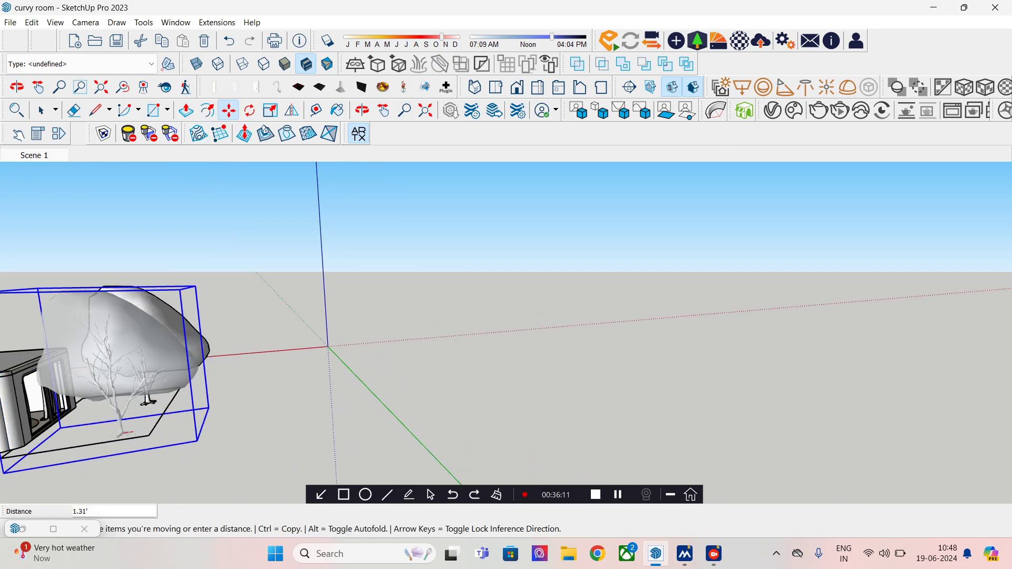
click(57, 447)
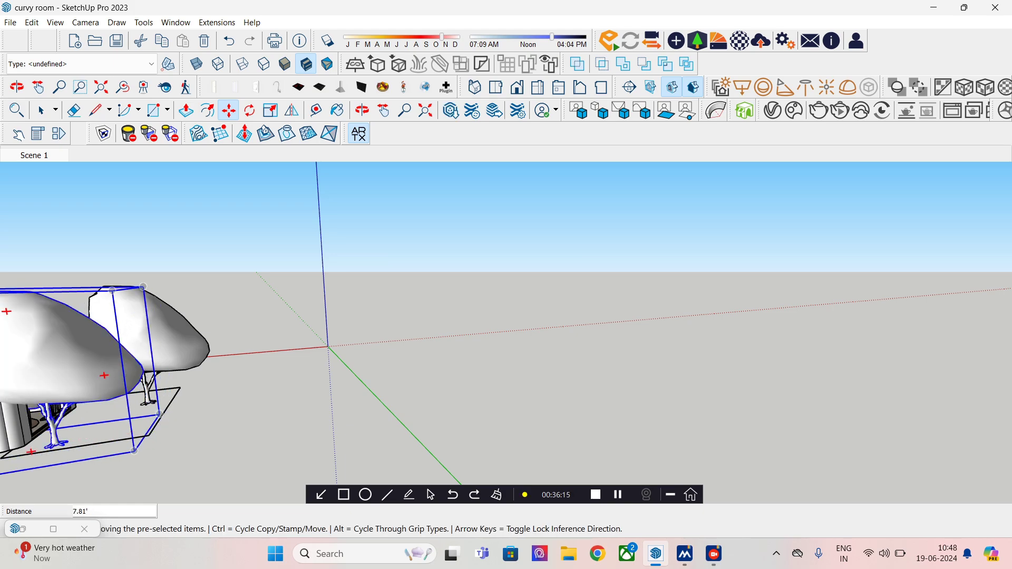
Step: Copy the moved tree about 6.48' away from the building across the ground rectangle
click(57, 446)
key(ctrl)
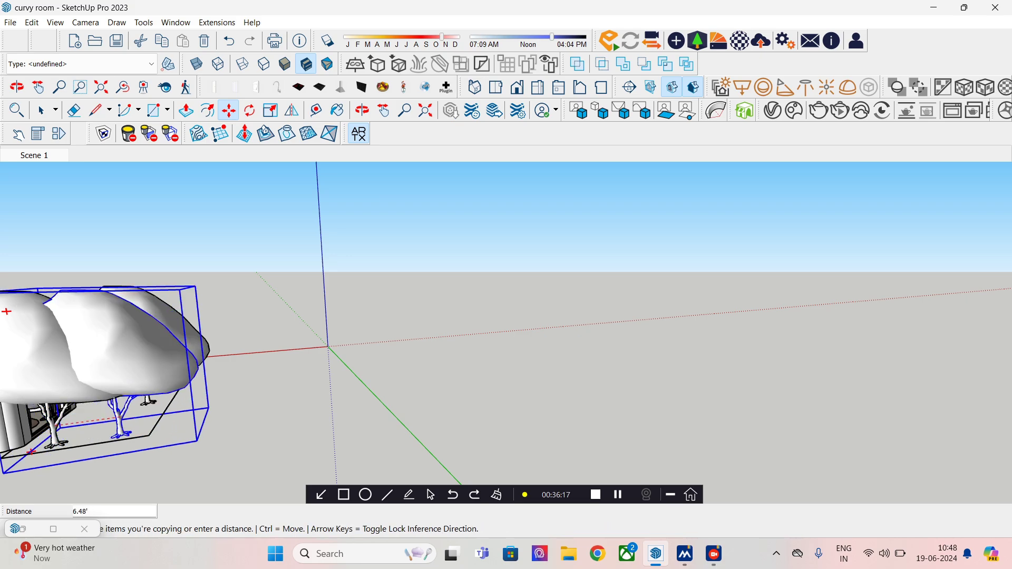
click(121, 422)
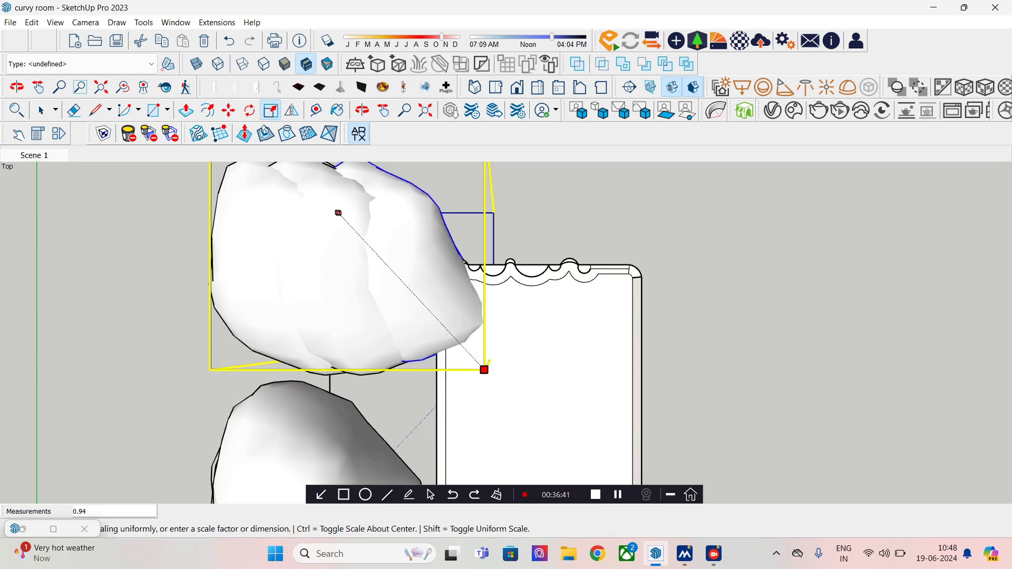
Step: Scale the selected tree uniformly to about 0.66 in the top view, and scale the overlapping neighbouring tree too
drag(484, 369, 422, 303)
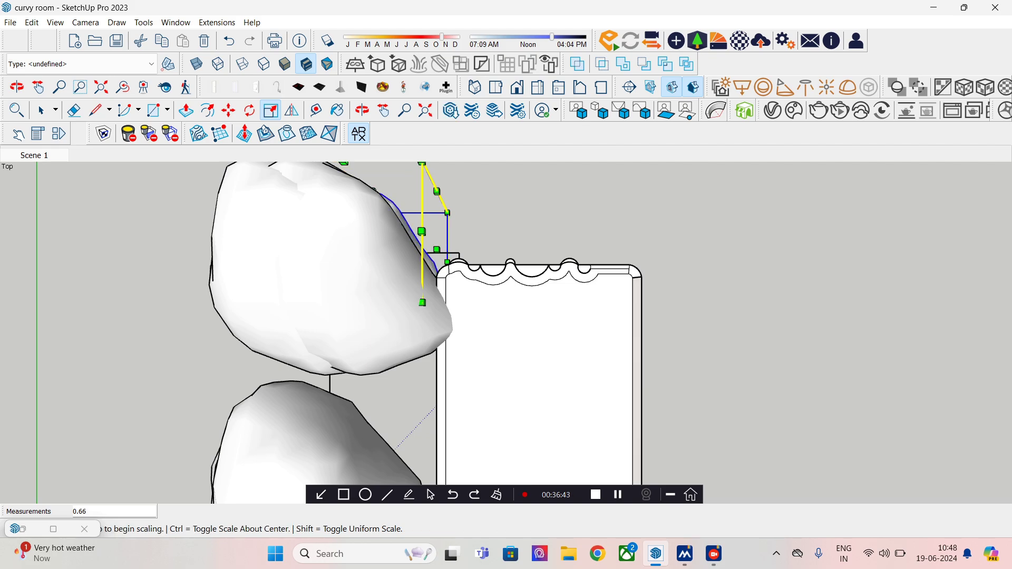
key(space)
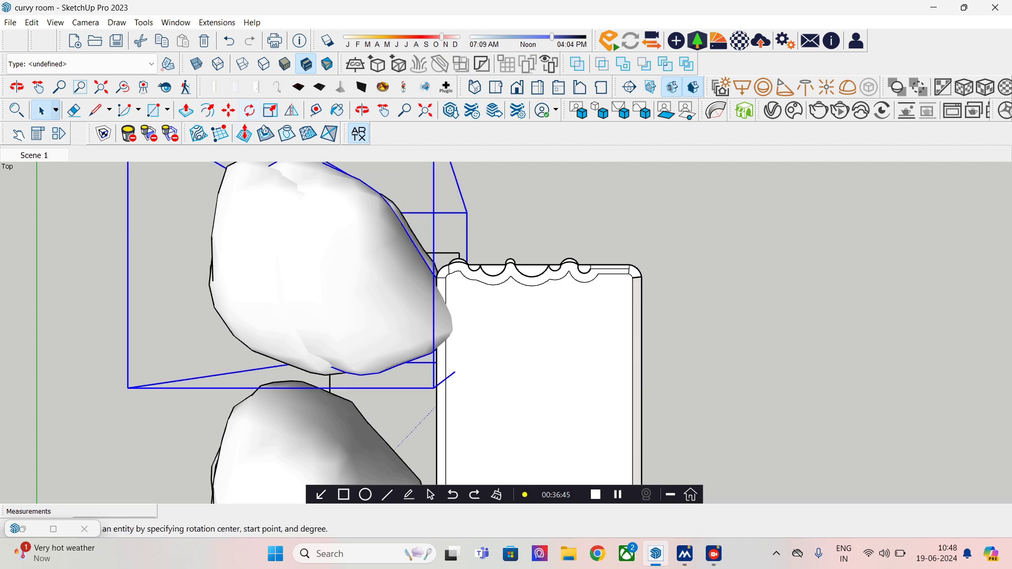
key(s)
drag(302, 212, 390, 331)
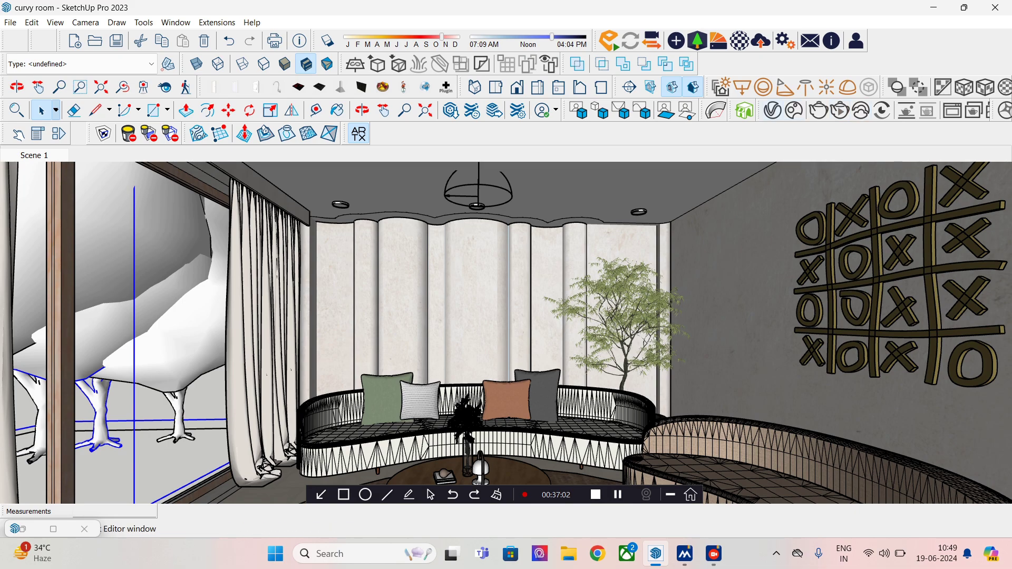
Step: Start a V-Ray interactive render of the lounge scene
click(630, 87)
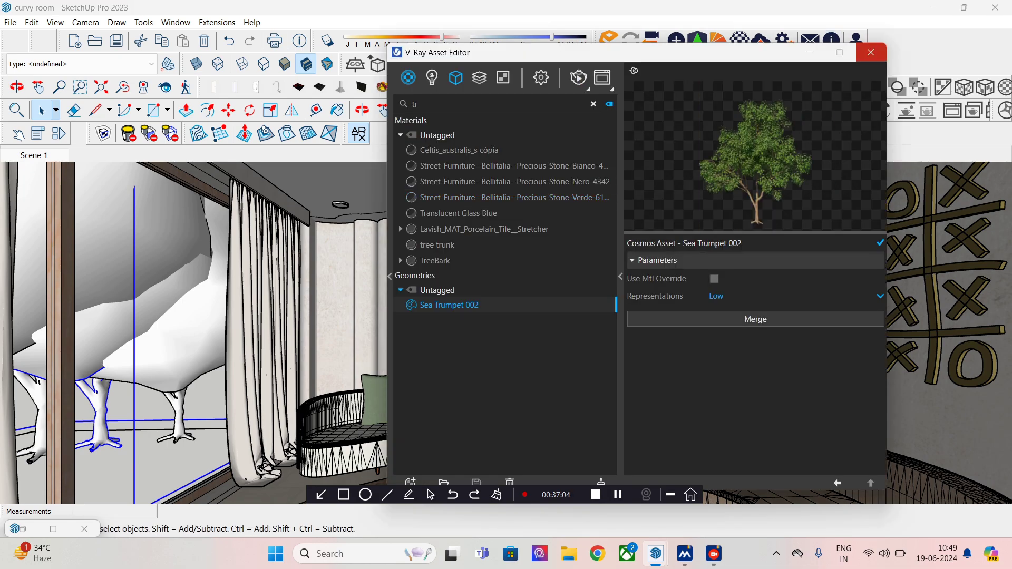
click(871, 52)
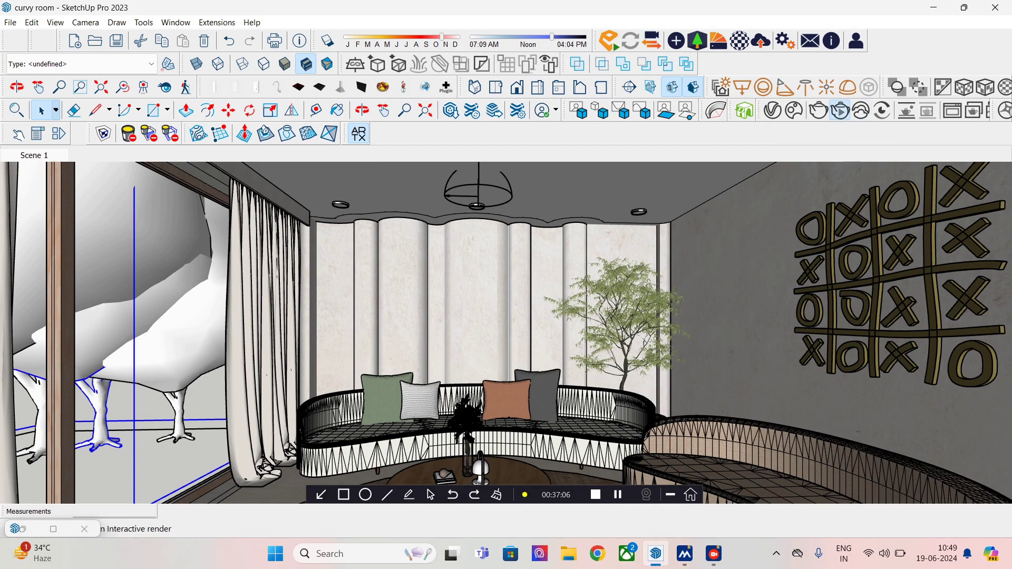
click(839, 110)
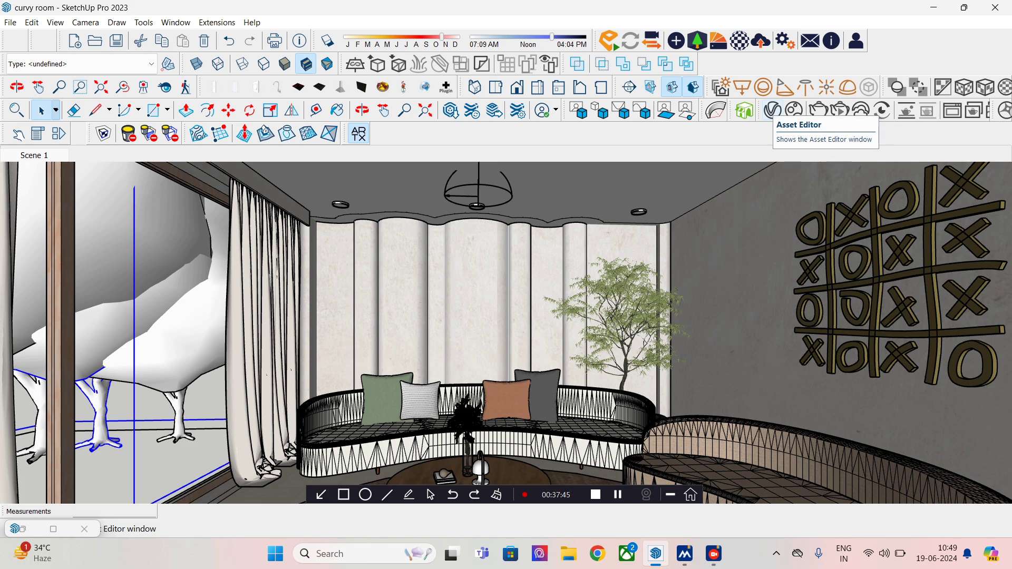
Step: Brighten the color multiplier of the Tlon Light 650 Ceiling 152 007 lamp to near white
click(772, 110)
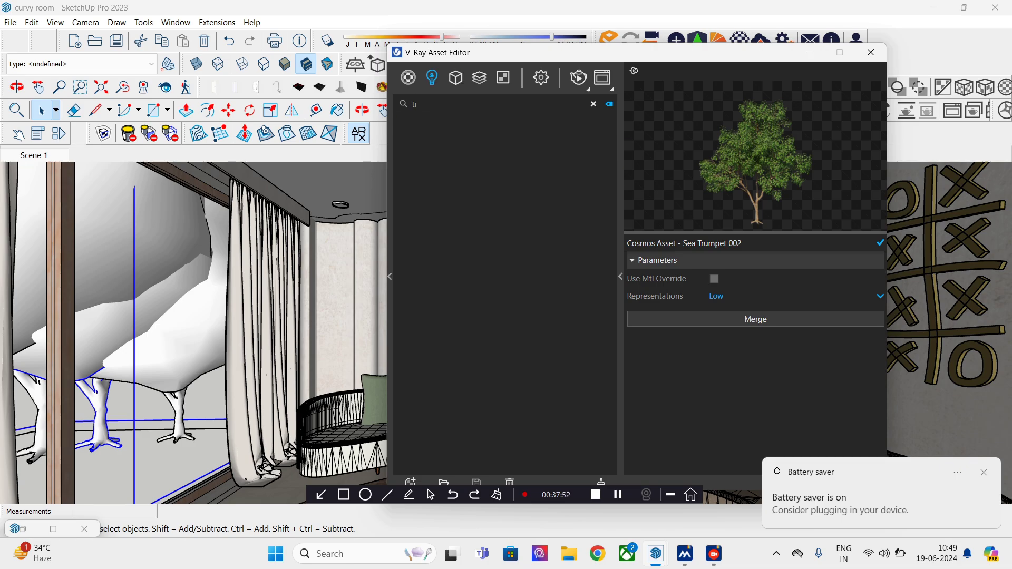
click(408, 78)
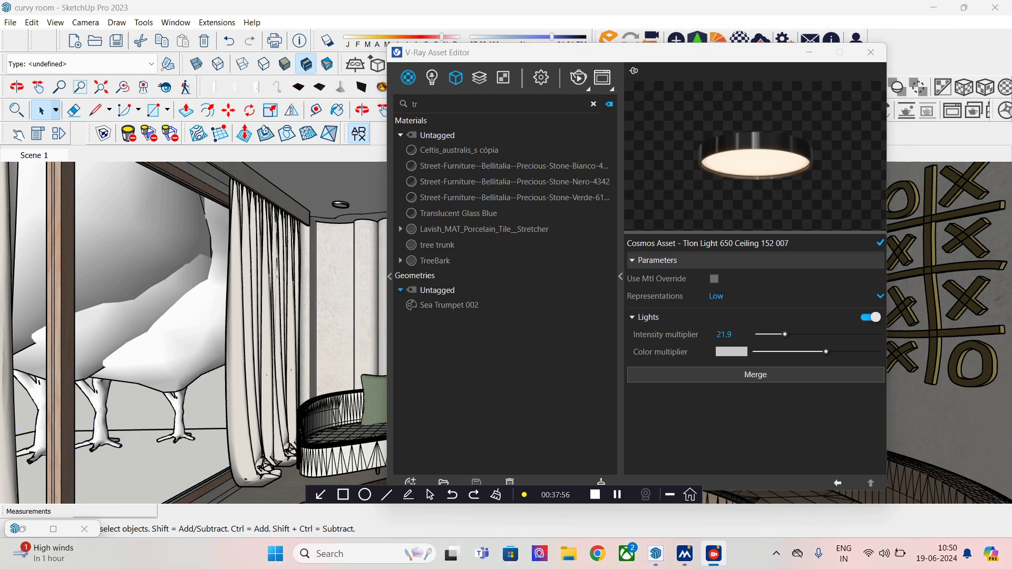
click(731, 351)
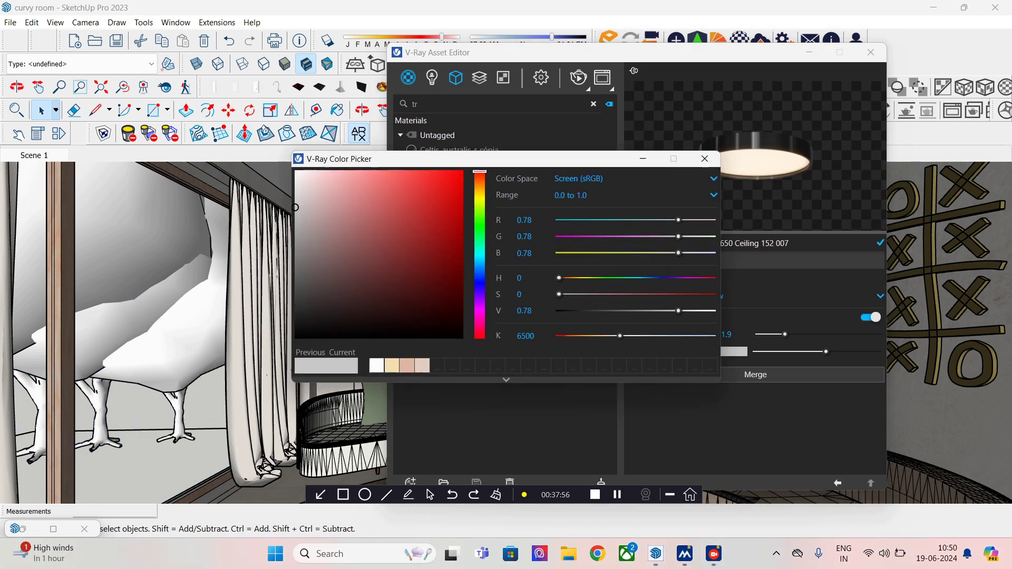
drag(295, 207, 297, 171)
click(705, 159)
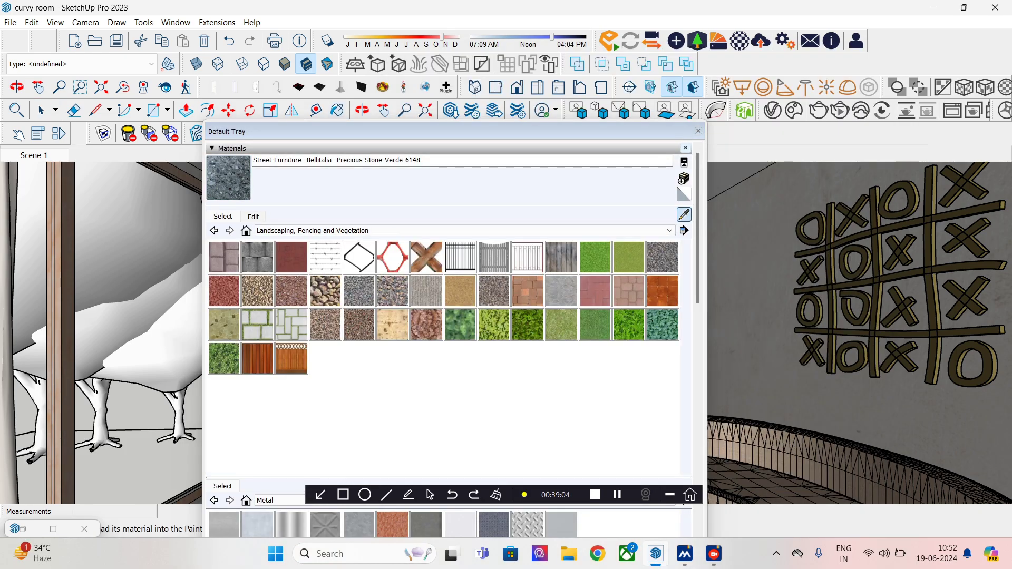
Step: Sample the tic-tac-toe wall art's material and recolor it brown with hue 37, saturation 56 and lightness 27
click(832, 244)
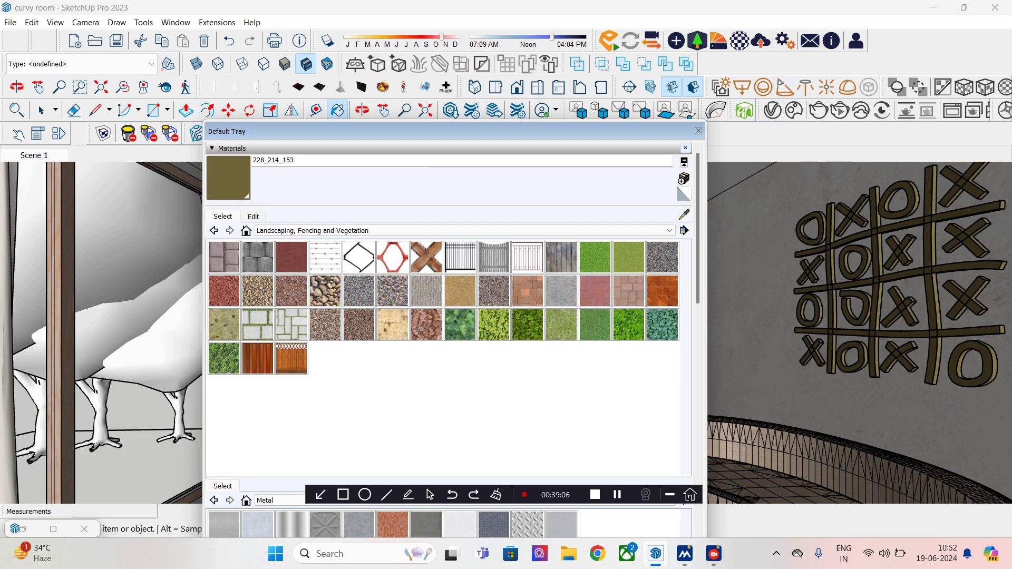
click(253, 217)
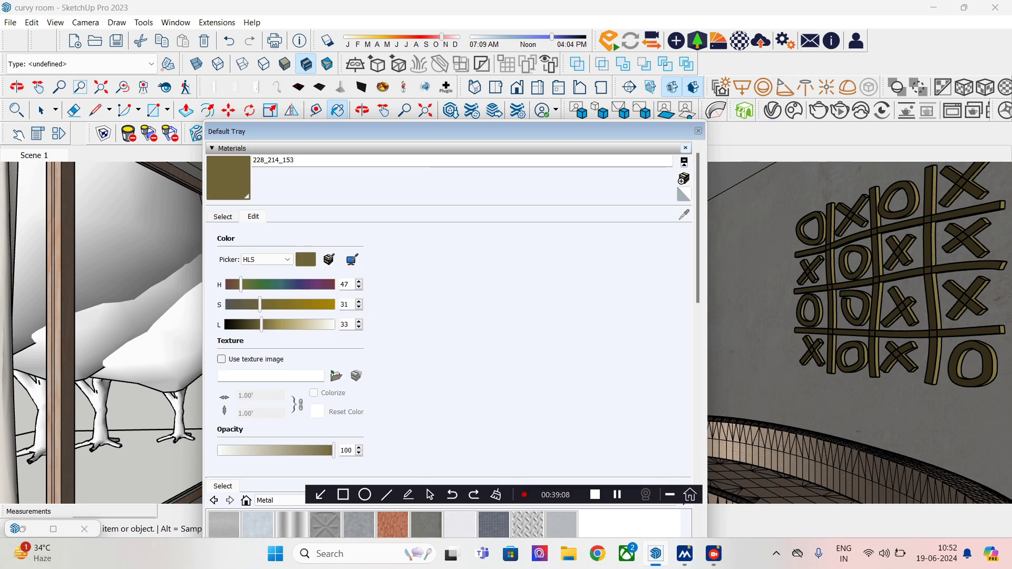
drag(240, 284, 286, 304)
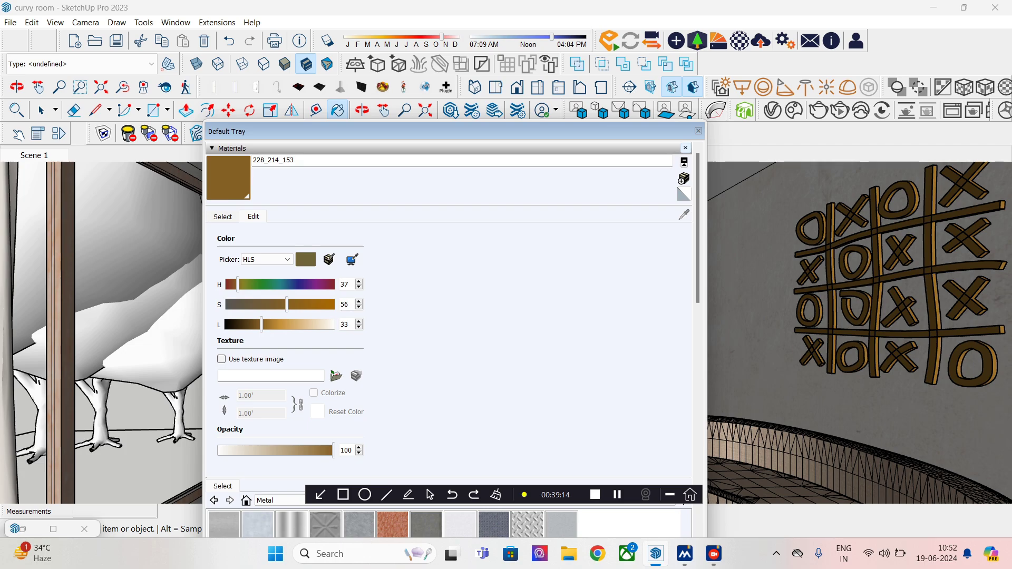
drag(261, 324, 254, 324)
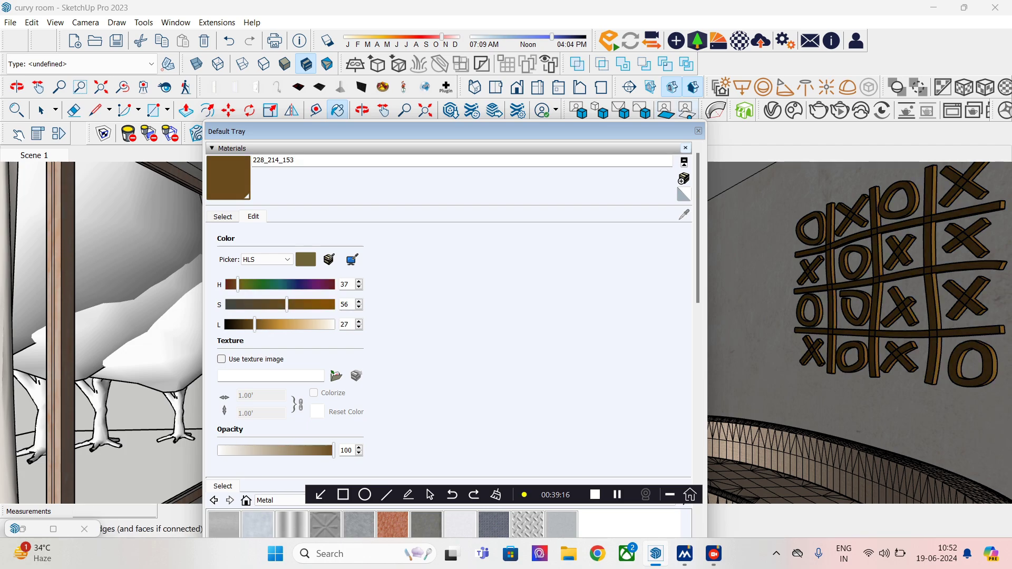
Step: Make the wall art material editable in V-Ray, preview it as Floor, and raise its reflection color slightly to dark grey
click(772, 110)
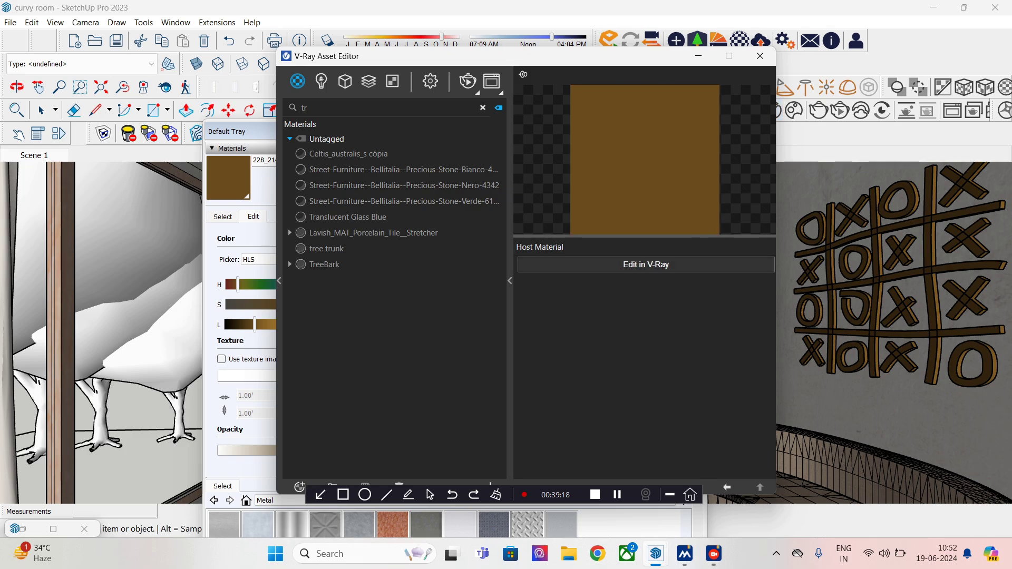
click(645, 265)
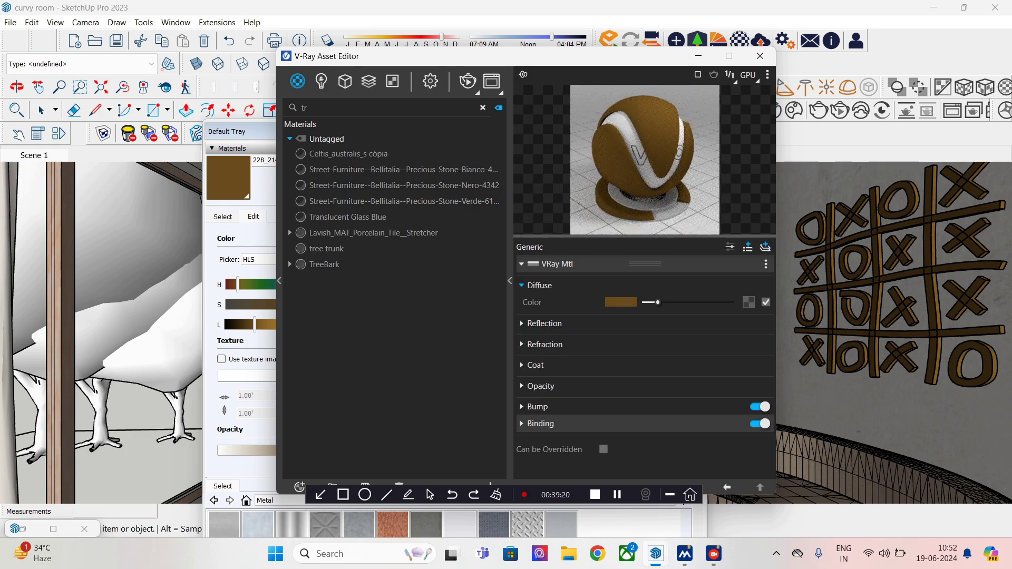
click(767, 75)
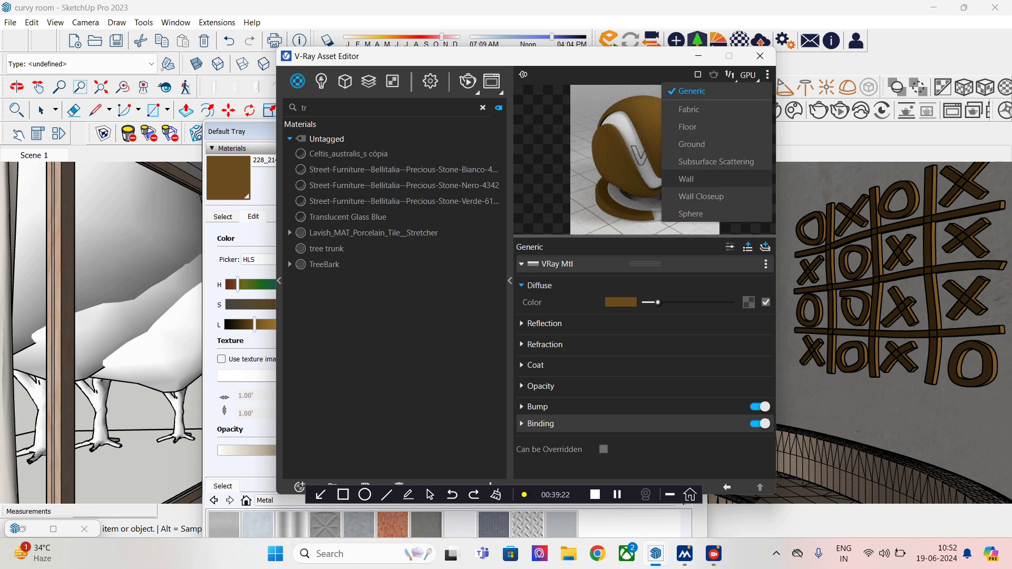
click(688, 126)
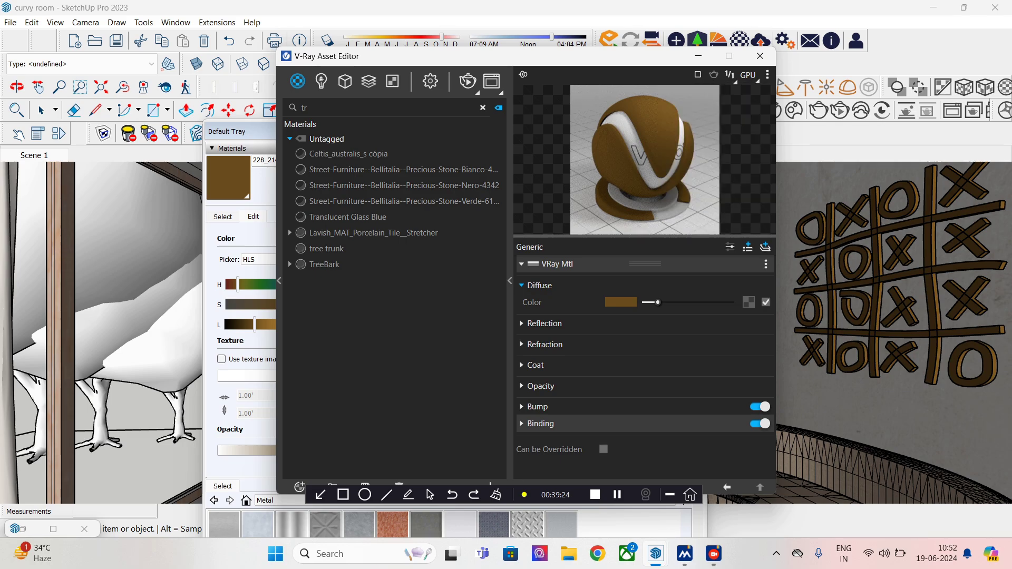
click(545, 323)
drag(645, 340, 649, 341)
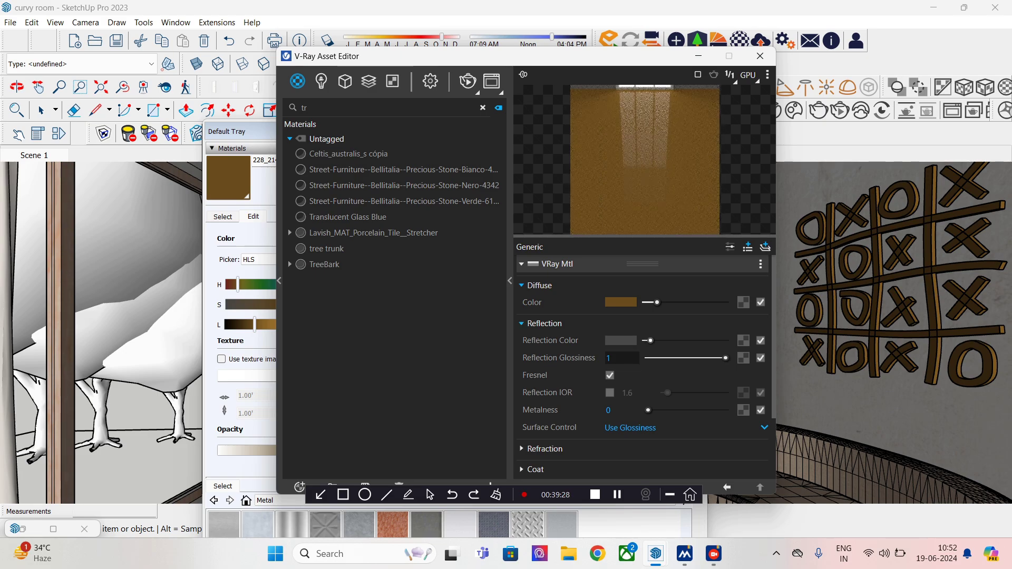
Step: Try Use Roughness as the wall art material's surface control, and restore Use Glossiness
click(630, 428)
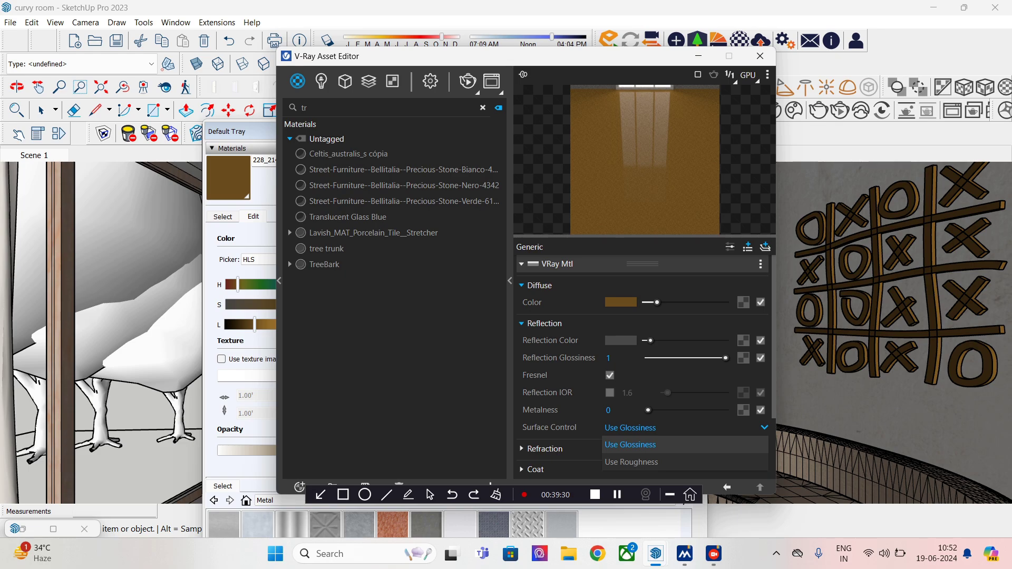
click(631, 457)
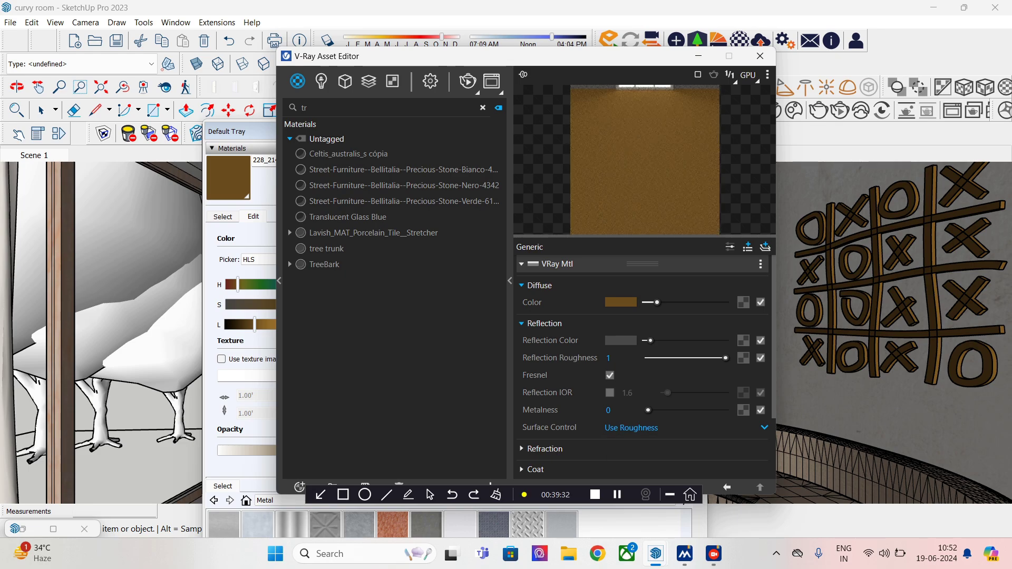
click(630, 427)
click(629, 445)
Step: Raise the wall art material's refraction color slightly from black to dark grey
click(544, 449)
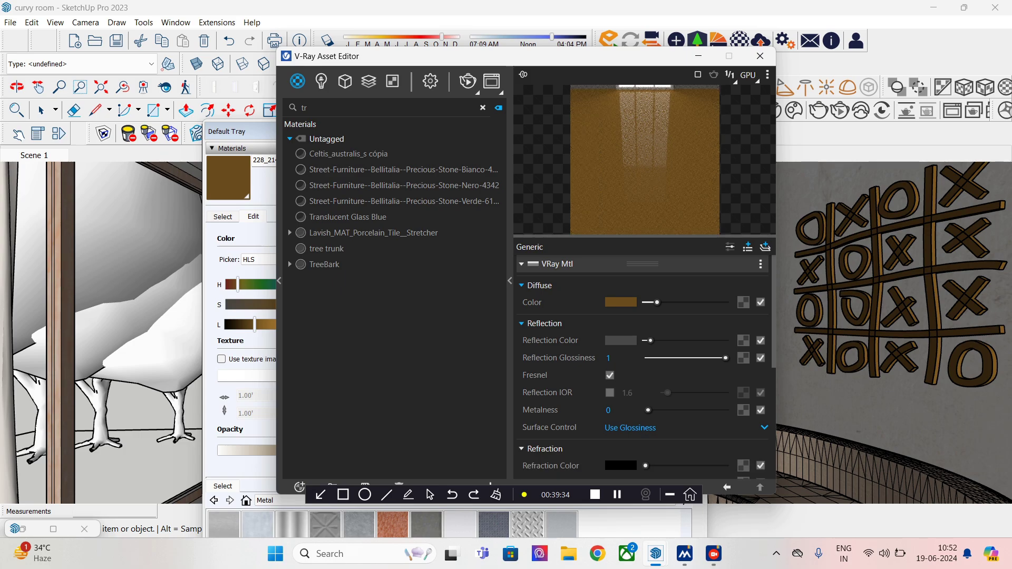
drag(645, 466, 650, 466)
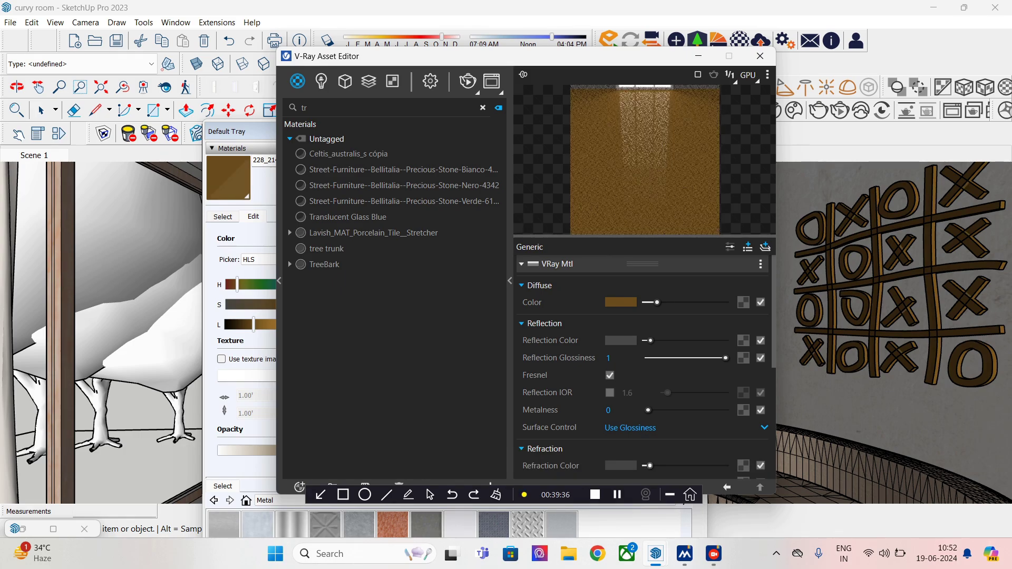
click(699, 55)
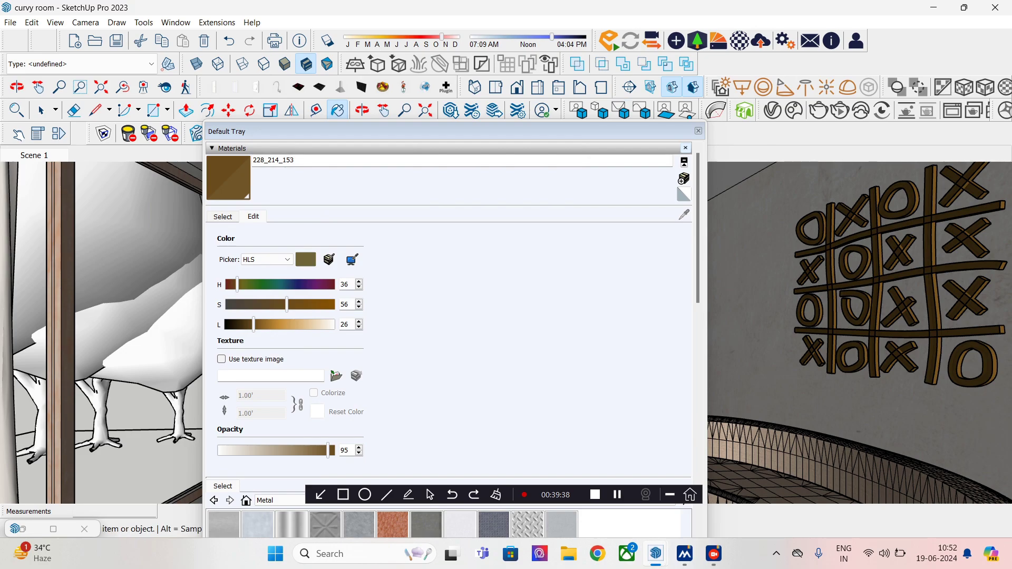
Step: Sample the curved sofa's Burlap_Fabric material and inspect its V-Ray reflection and refraction settings
click(222, 217)
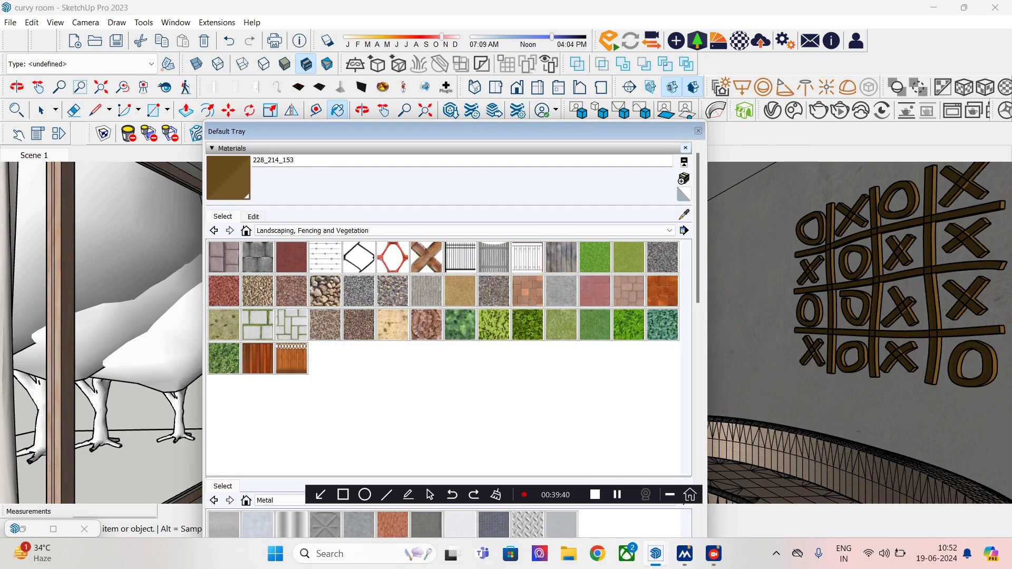
click(684, 215)
click(742, 447)
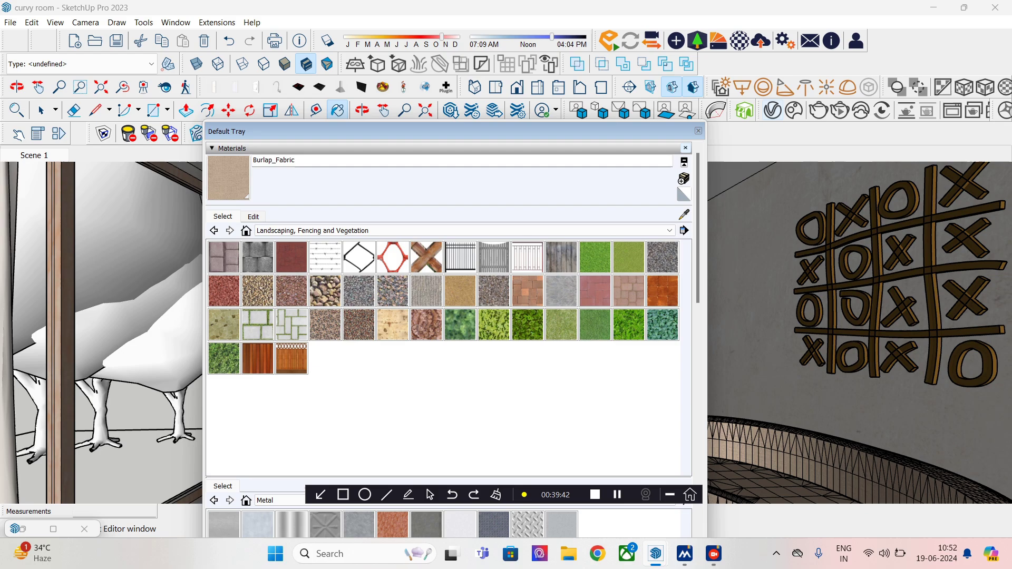
click(773, 110)
click(646, 265)
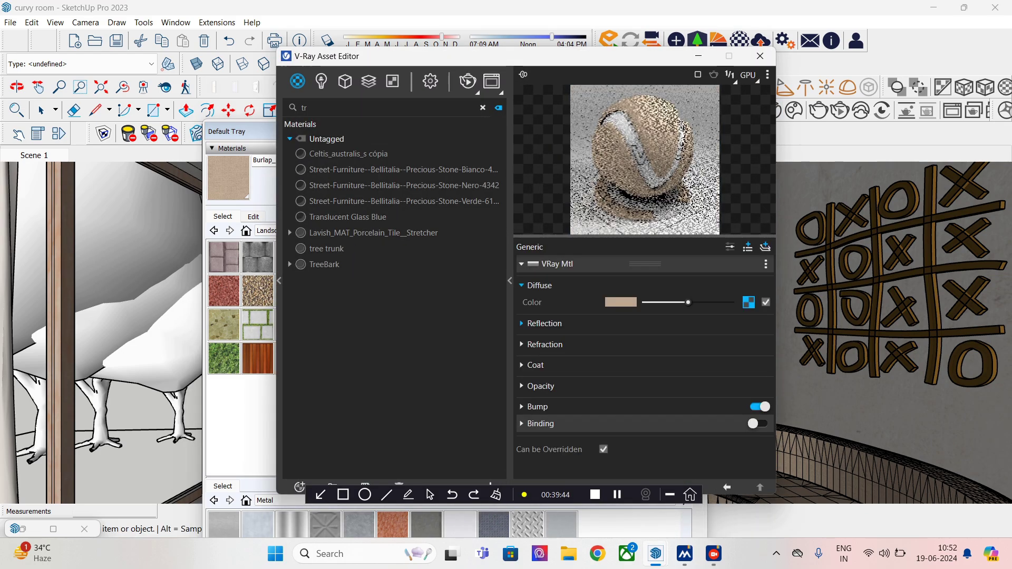
click(543, 324)
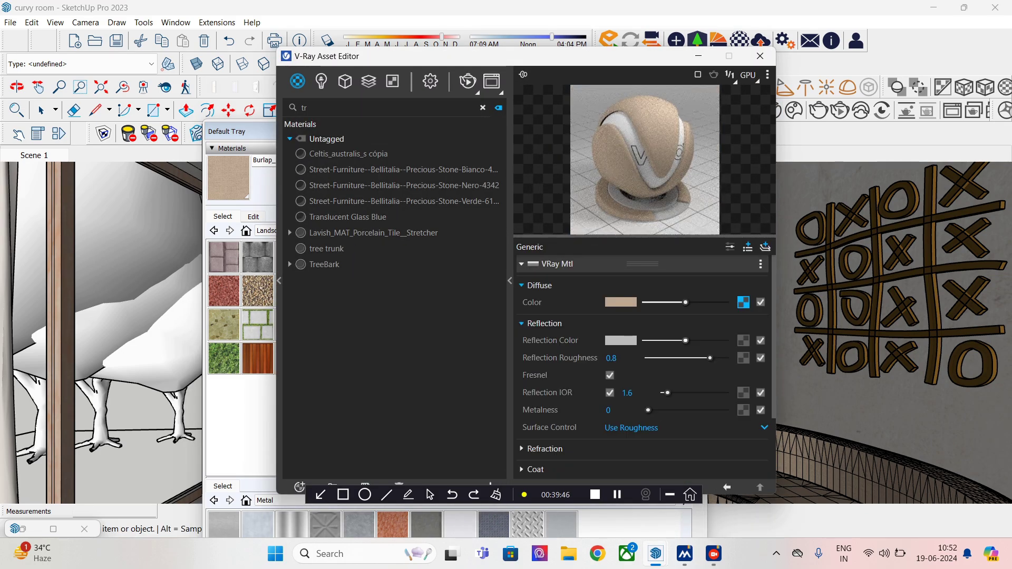
click(545, 449)
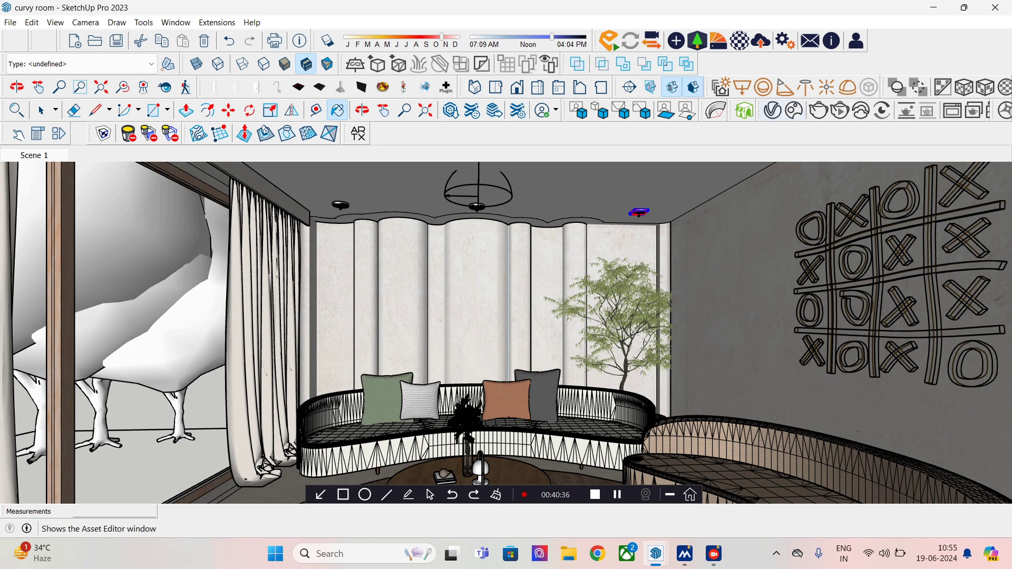
Step: Set the V-Ray render engine to CUDA, with High+ quality and effects updated Very Often
click(773, 111)
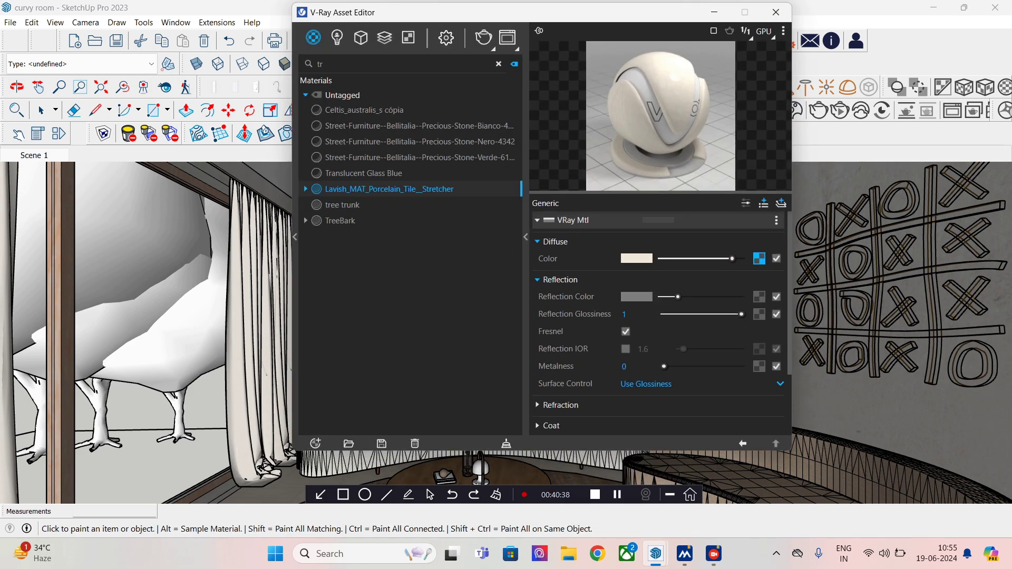
click(446, 37)
click(467, 84)
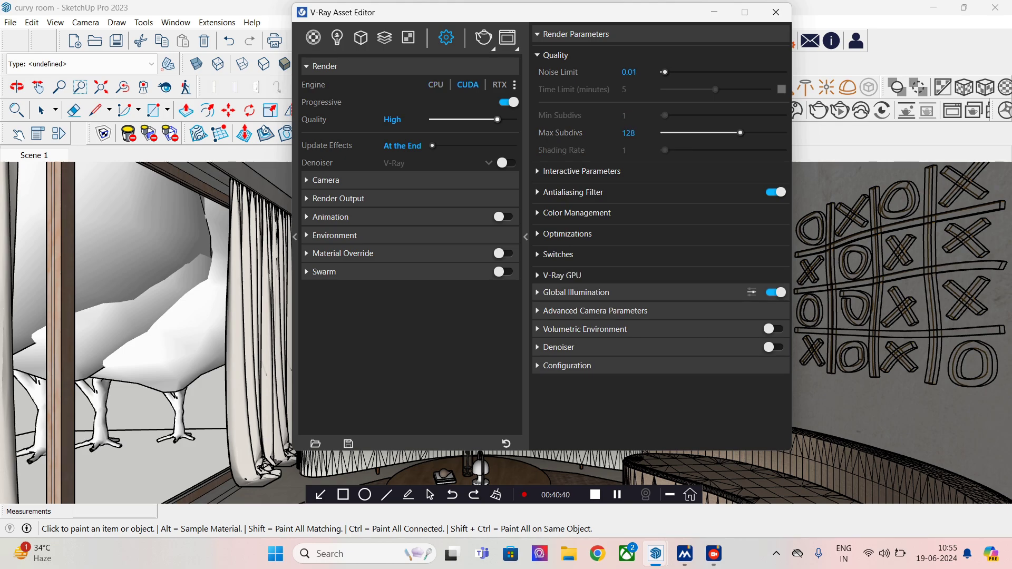
drag(497, 120, 514, 120)
drag(432, 146, 489, 146)
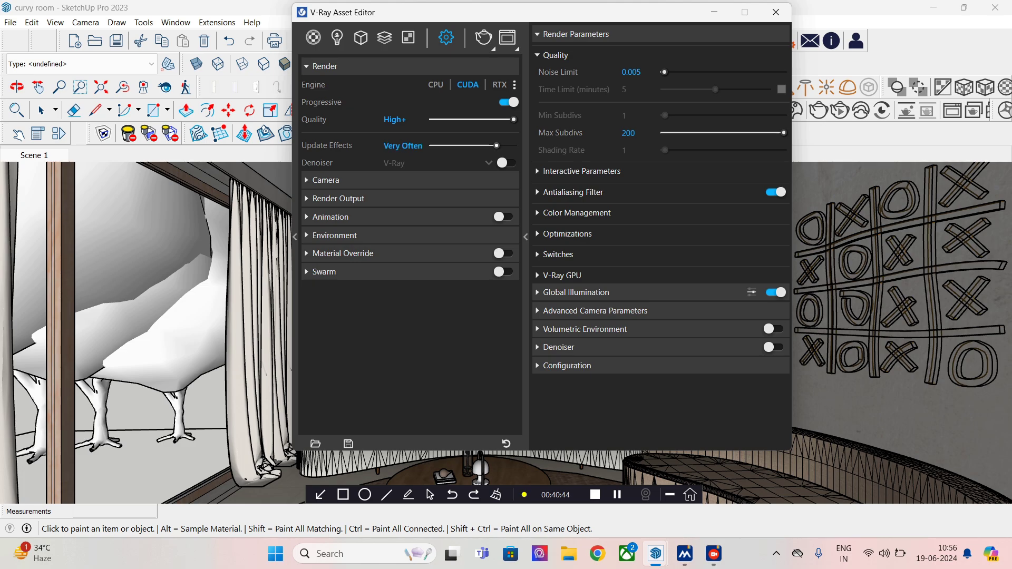
Step: Enable the render denoiser and set it to NVIDIA AI
click(508, 162)
click(488, 163)
click(400, 197)
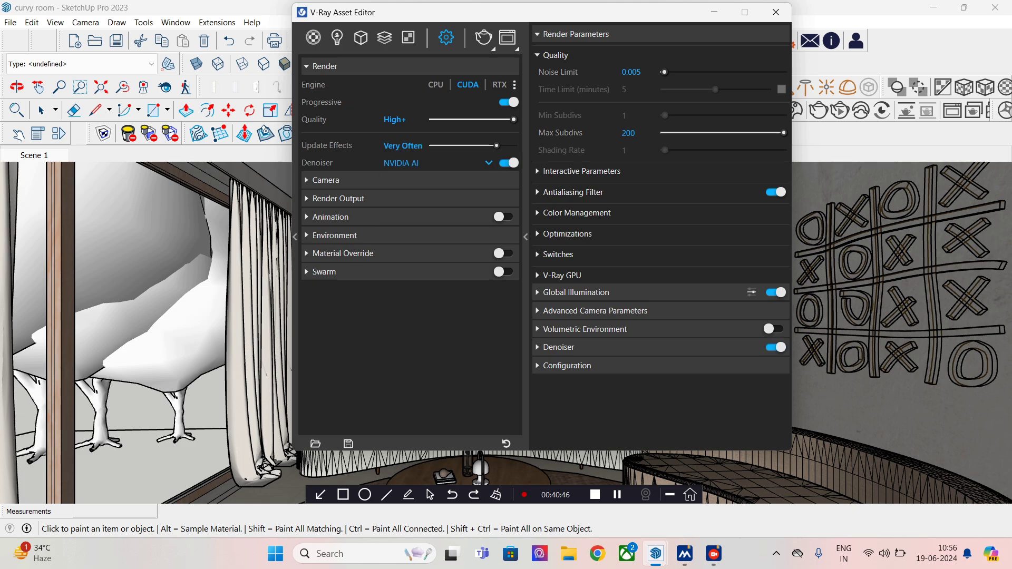
Step: Set the render output size to 2560 by 1440 and open the Material Override settings
click(325, 180)
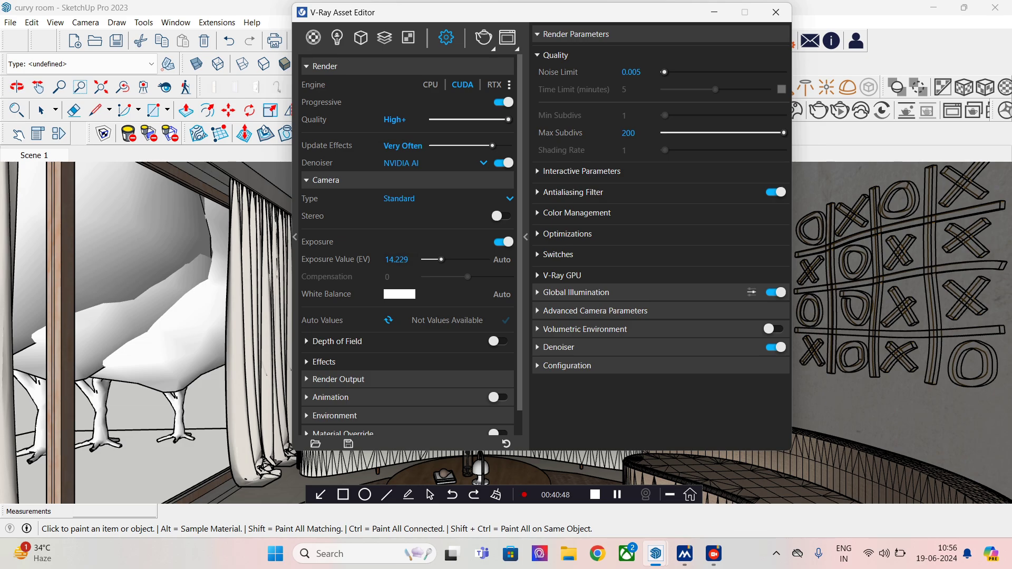
click(338, 380)
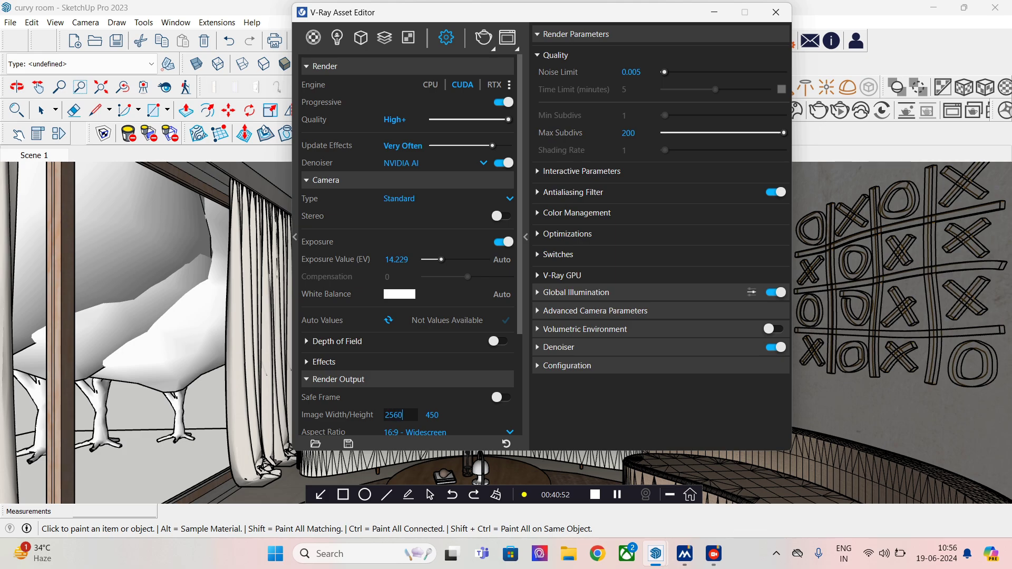
scroll(409, 316, down, 5)
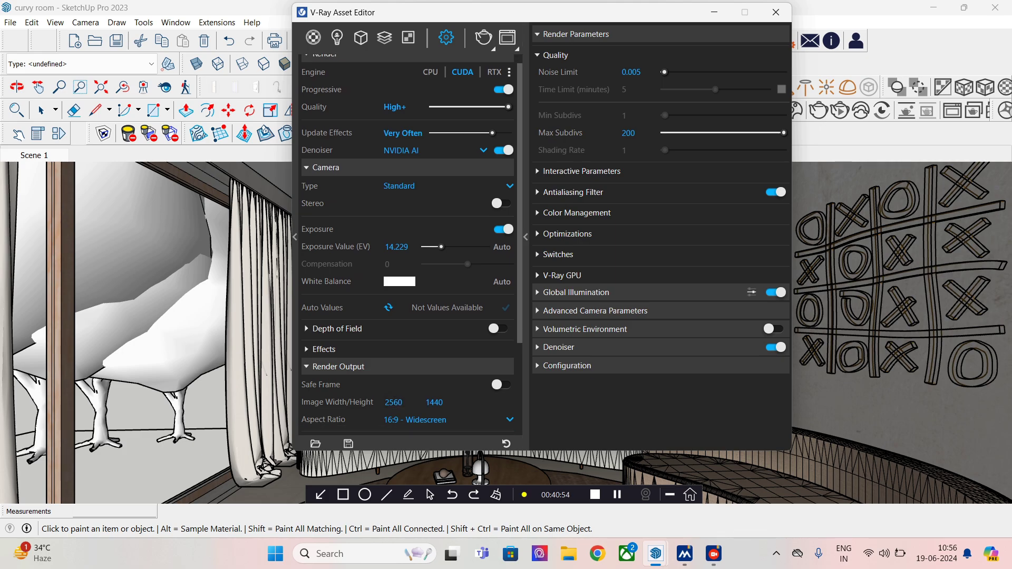
scroll(409, 317, down, 1)
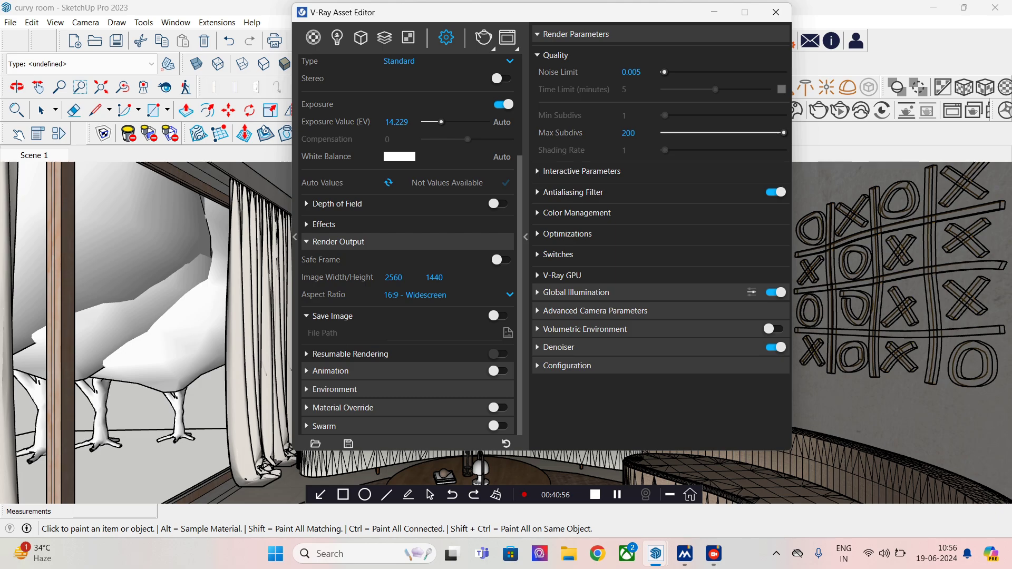
click(343, 408)
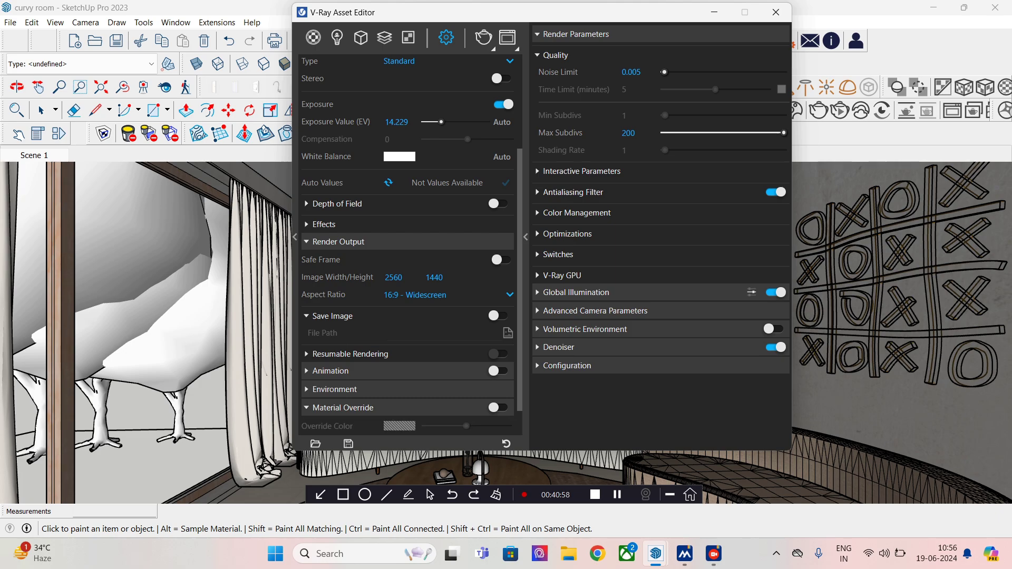
Step: Enable the GI, reflection, refraction and secondary matte overrides in the V-Ray environment settings
click(335, 389)
scroll(408, 369, down, 5)
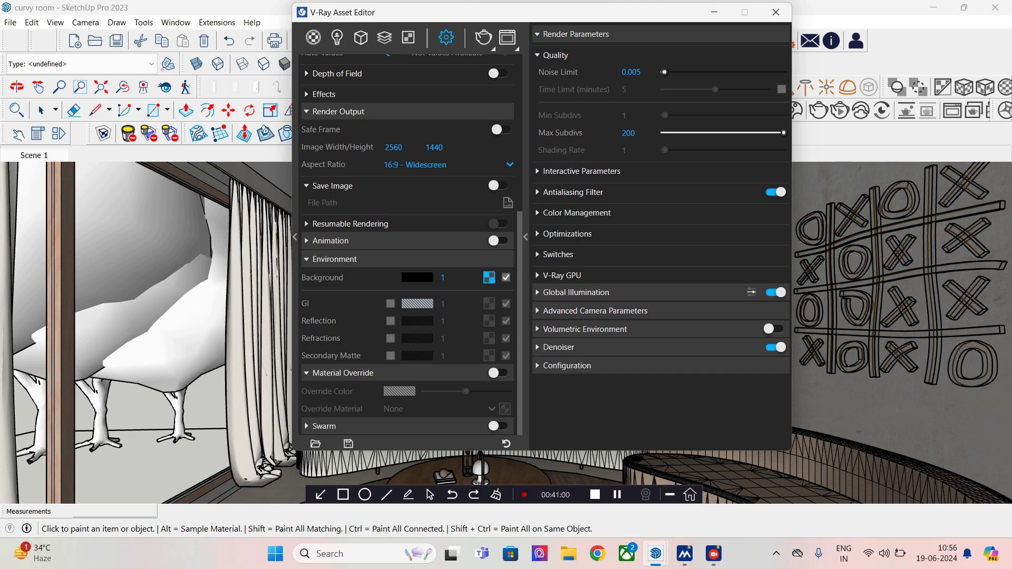
click(390, 303)
click(390, 321)
click(390, 338)
click(390, 355)
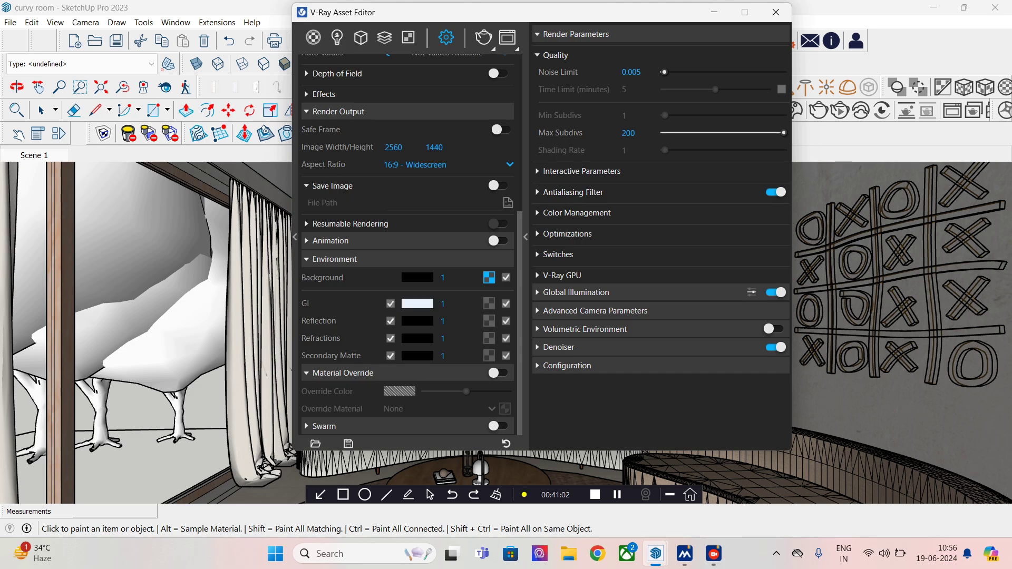
scroll(408, 253, up, 2)
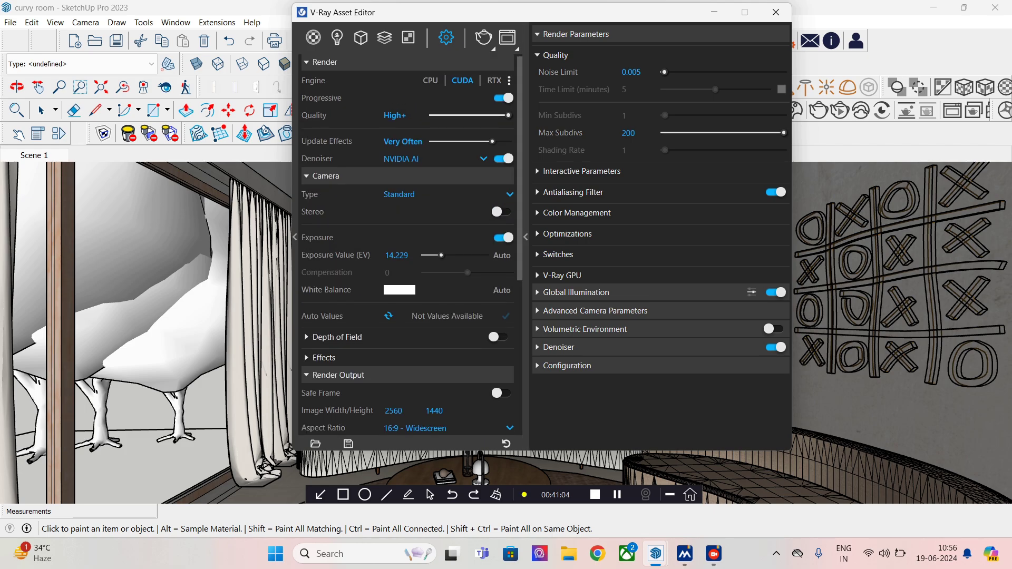
scroll(408, 253, up, 1)
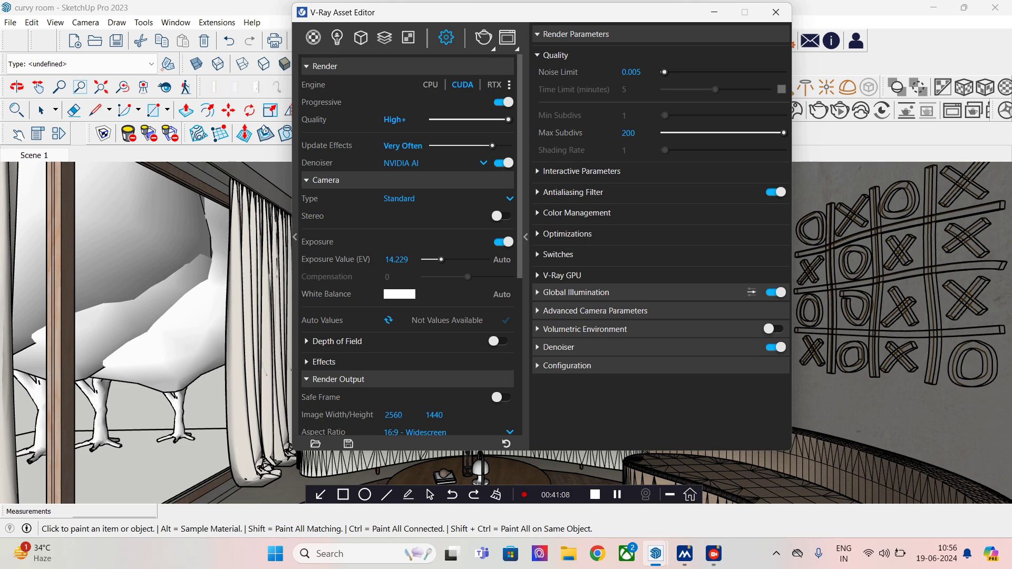
Step: Review the interactive, antialiasing filter, color management and V-Ray GPU render parameters
click(582, 170)
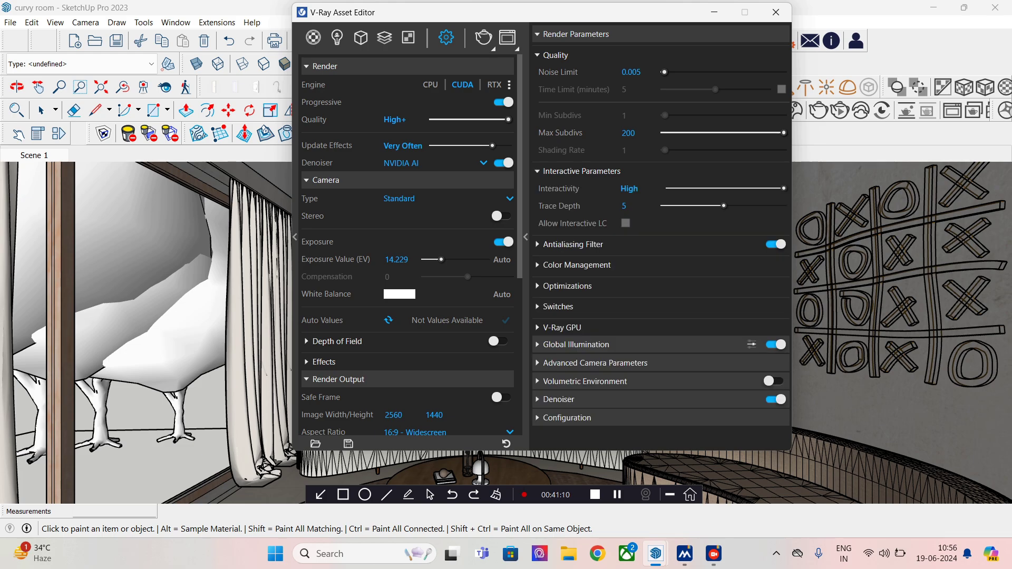
click(573, 244)
click(577, 282)
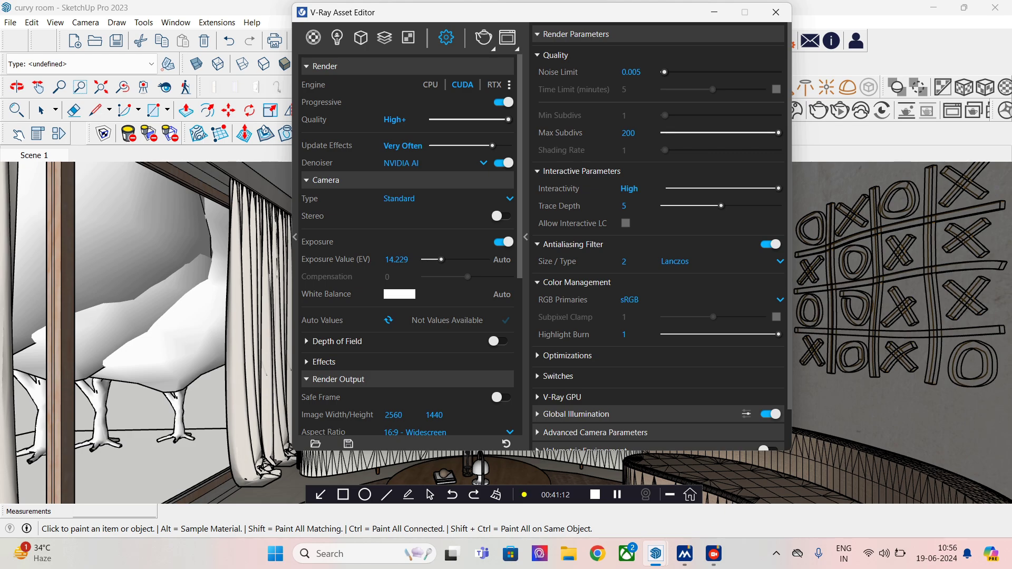
click(680, 262)
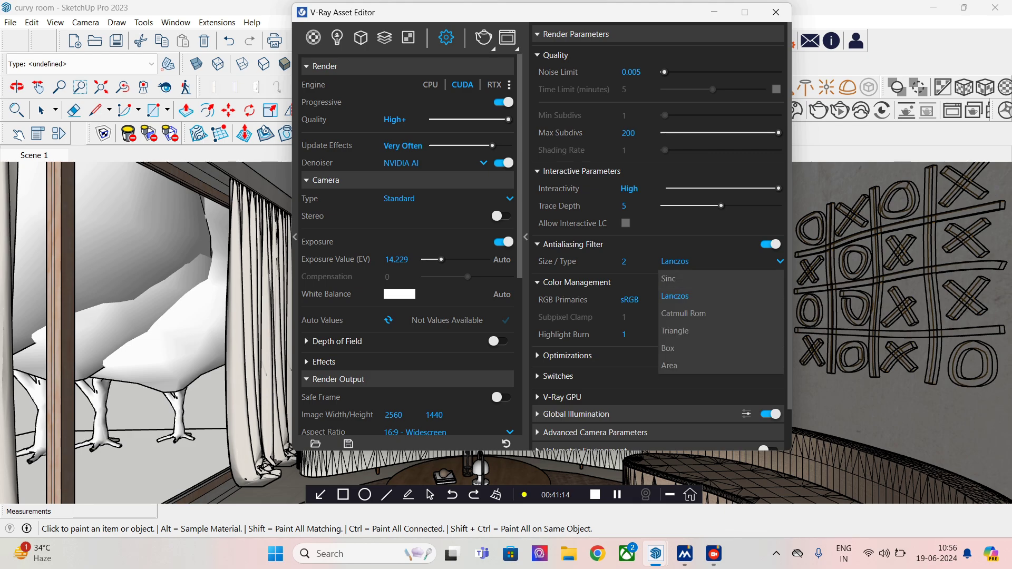
click(561, 397)
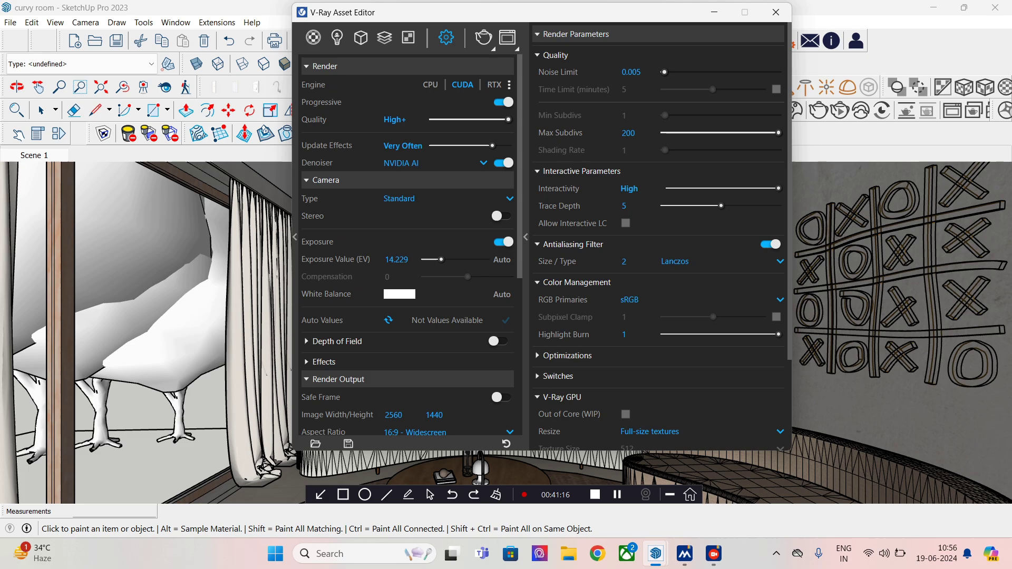
scroll(658, 264, down, 2)
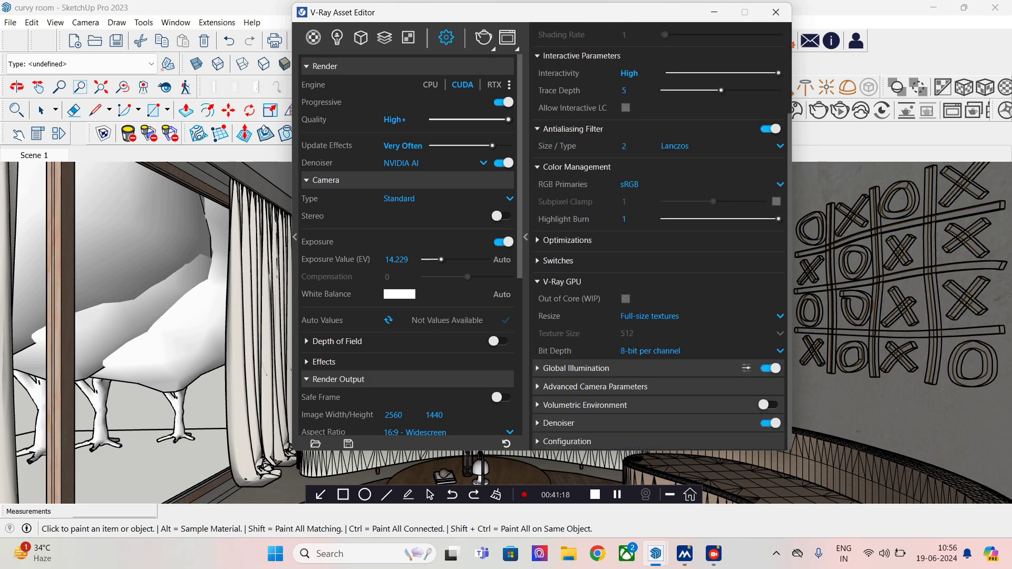
Step: Review the global illumination, advanced camera, denoiser and camera type settings, and collapse the camera settings
click(577, 368)
scroll(659, 264, down, 2)
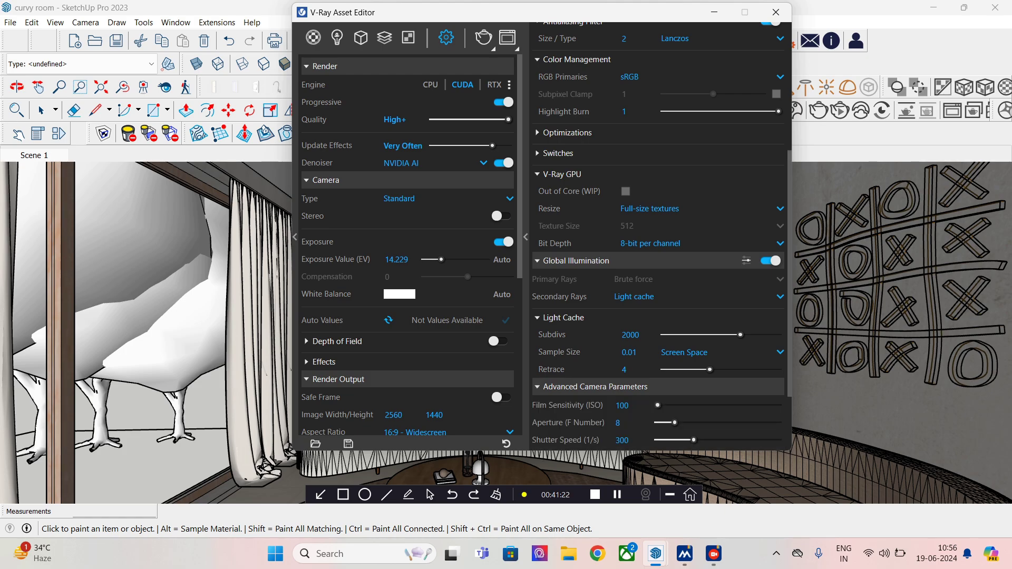
click(595, 387)
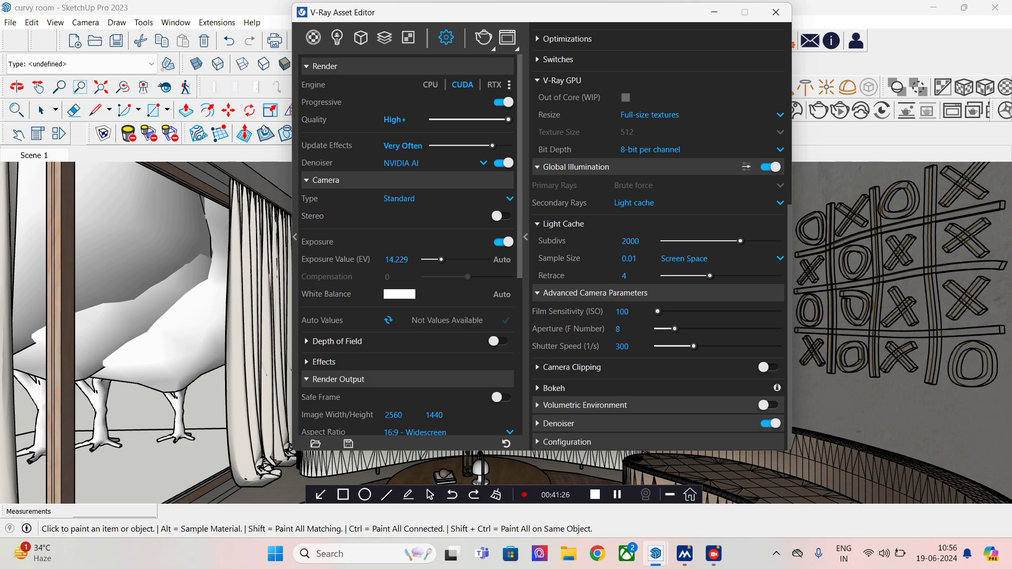
click(559, 424)
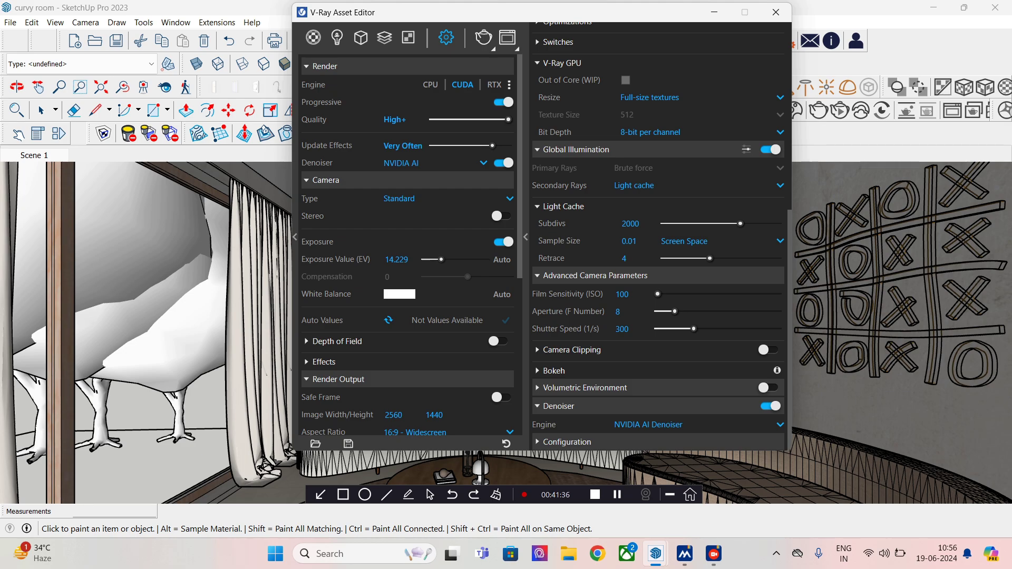
click(509, 198)
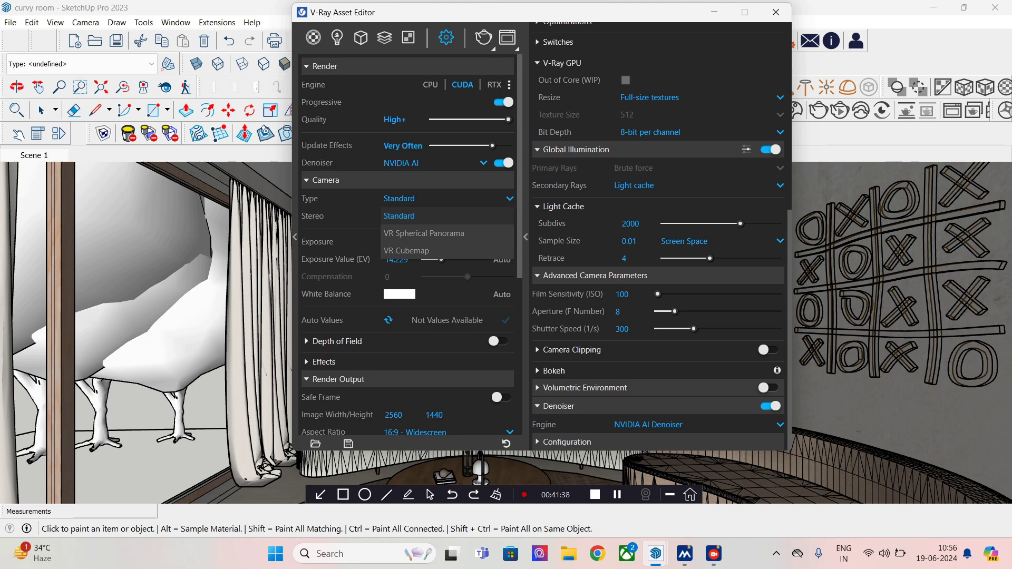
click(325, 179)
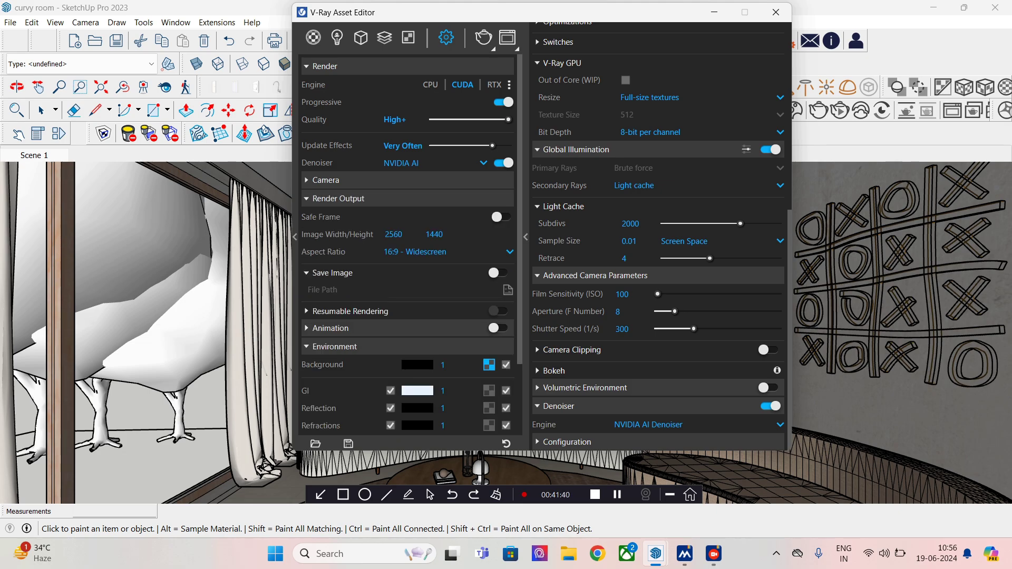
Step: Minimize the V-Ray Asset Editor, reframe the view to include the coffee tables and rug, and start a non-interactive V-Ray render
click(715, 12)
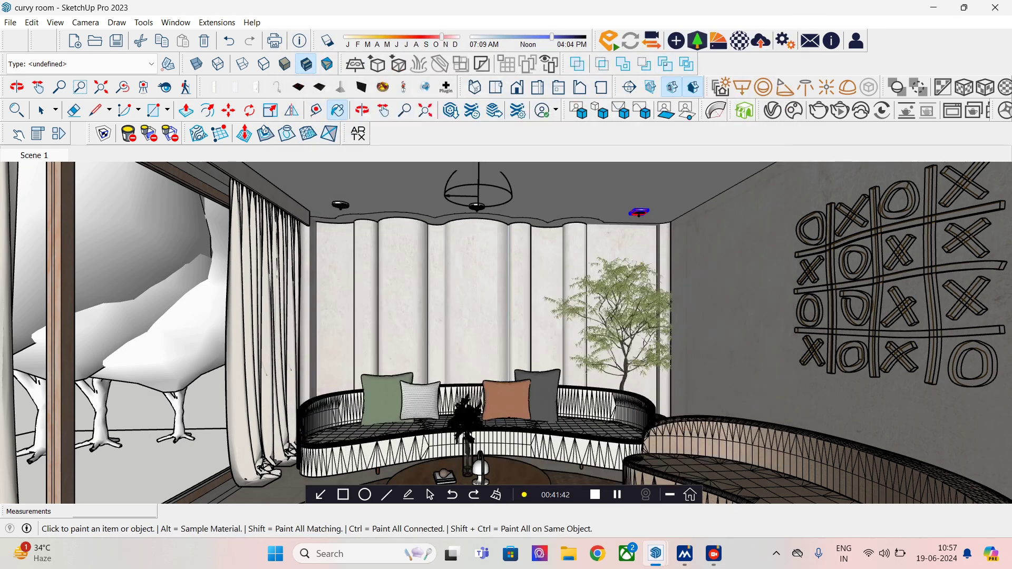
click(41, 111)
mouse_move(506, 337)
middle_down()
mouse_move(491, 281)
mouse_move(490, 322)
mouse_move(503, 305)
middle_up()
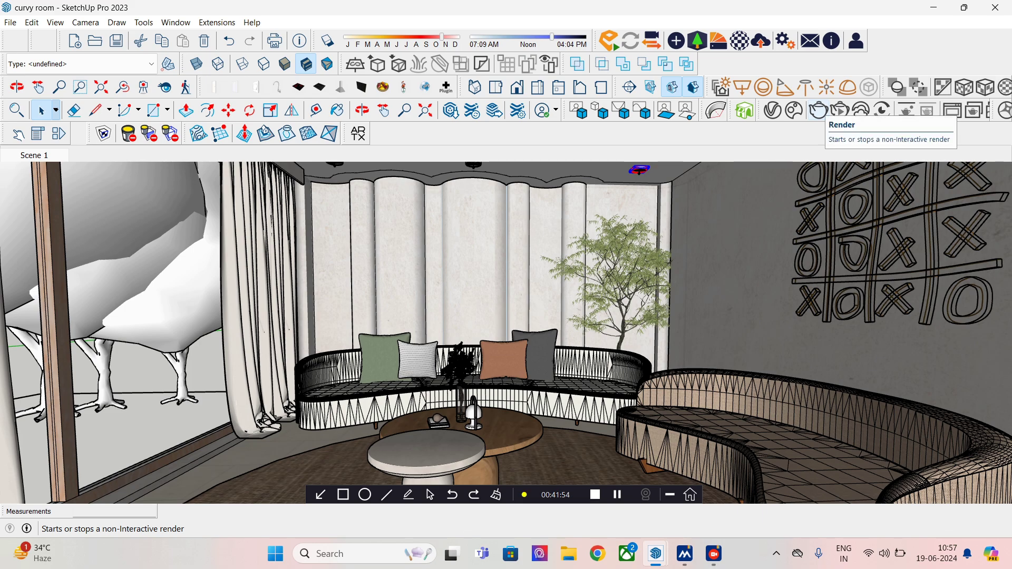
click(818, 110)
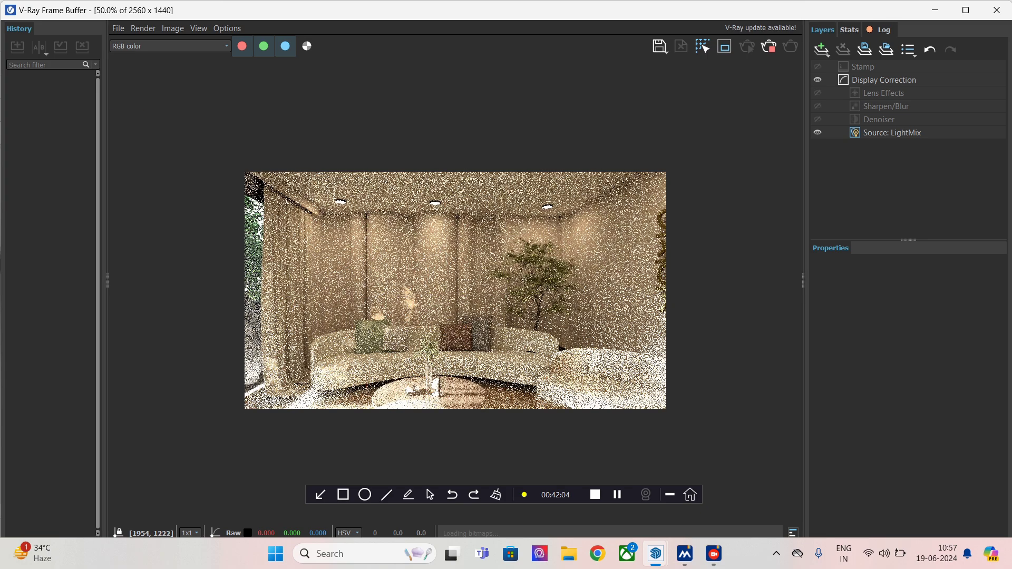
mouse_move(656, 553)
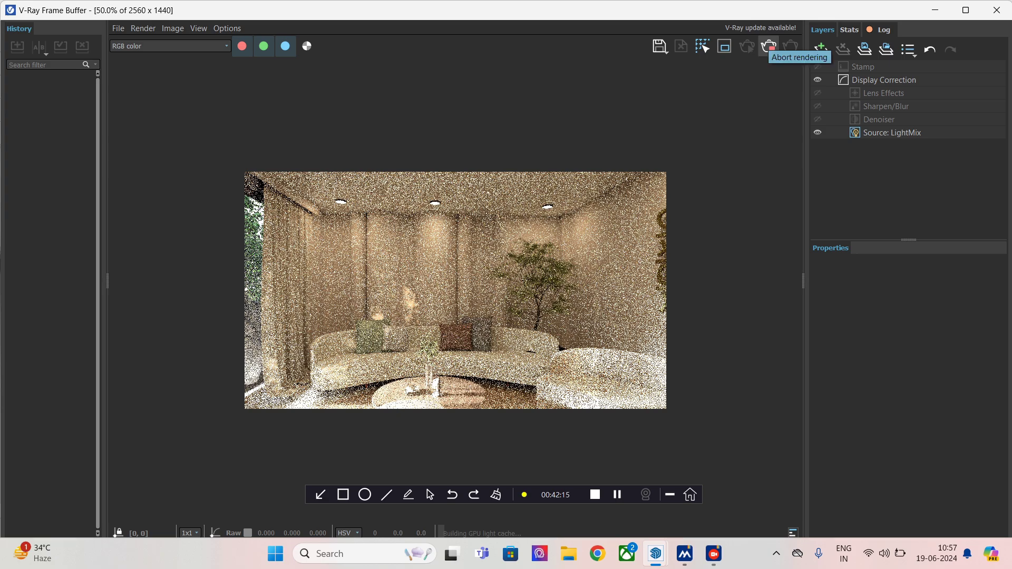
click(768, 46)
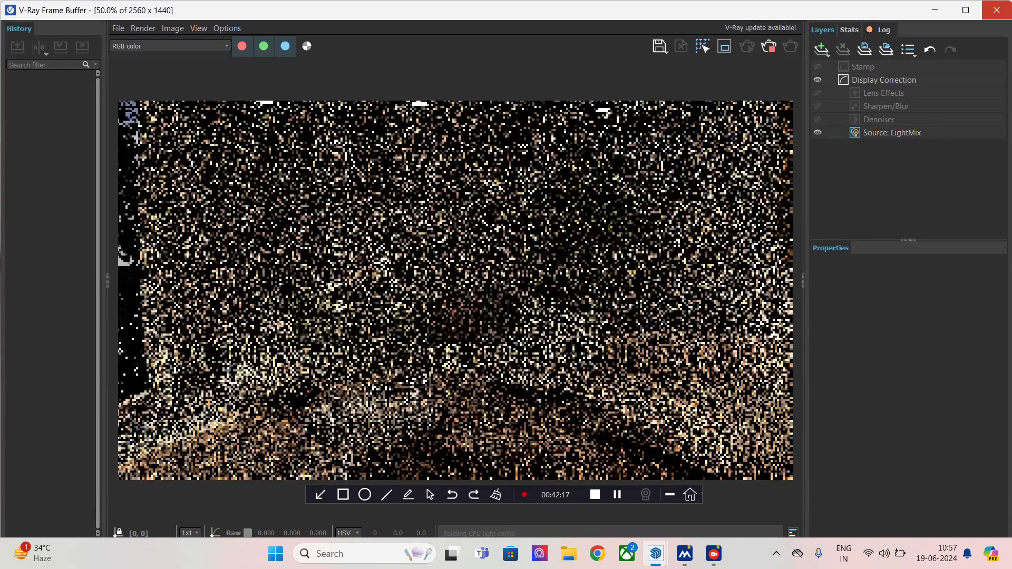
click(996, 10)
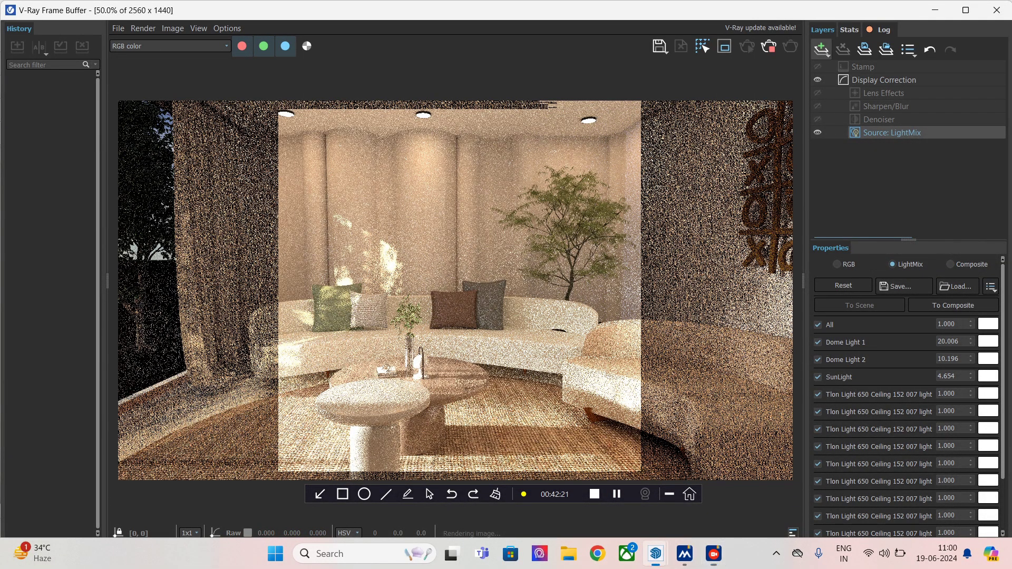
Step: Add an Exposure correction layer to the render and set its exposure to -0.741
click(821, 49)
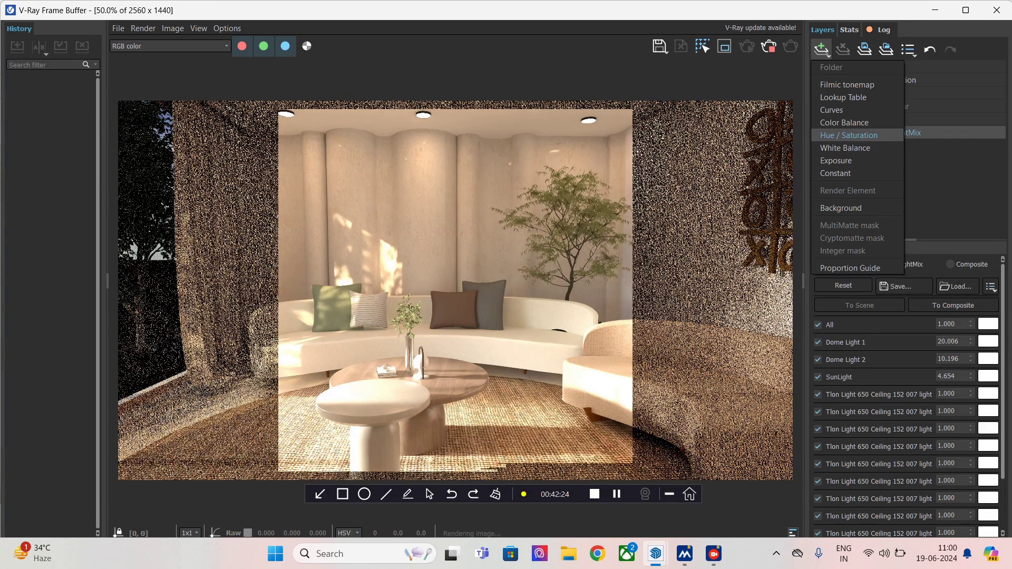
click(836, 161)
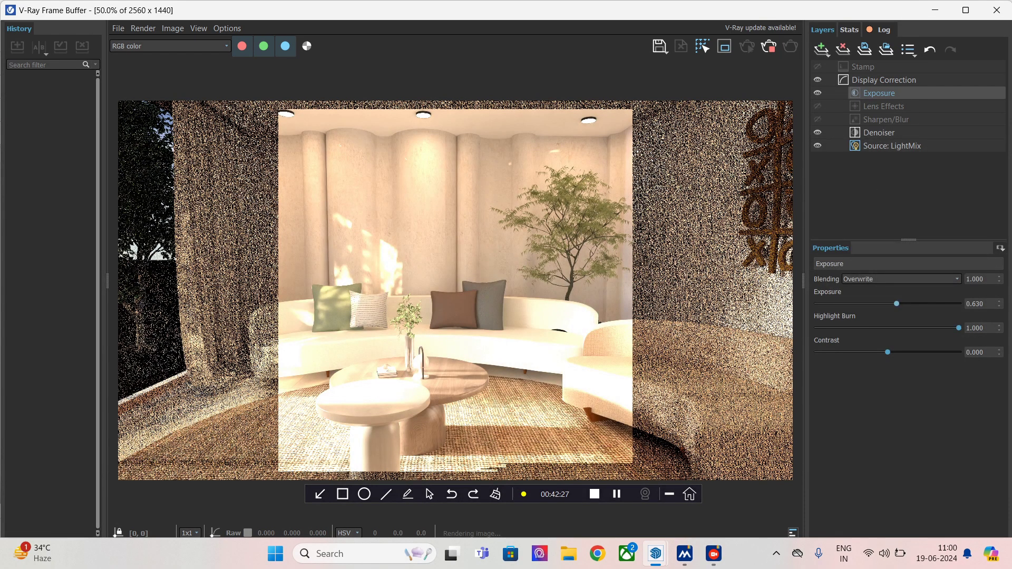
drag(897, 303, 877, 304)
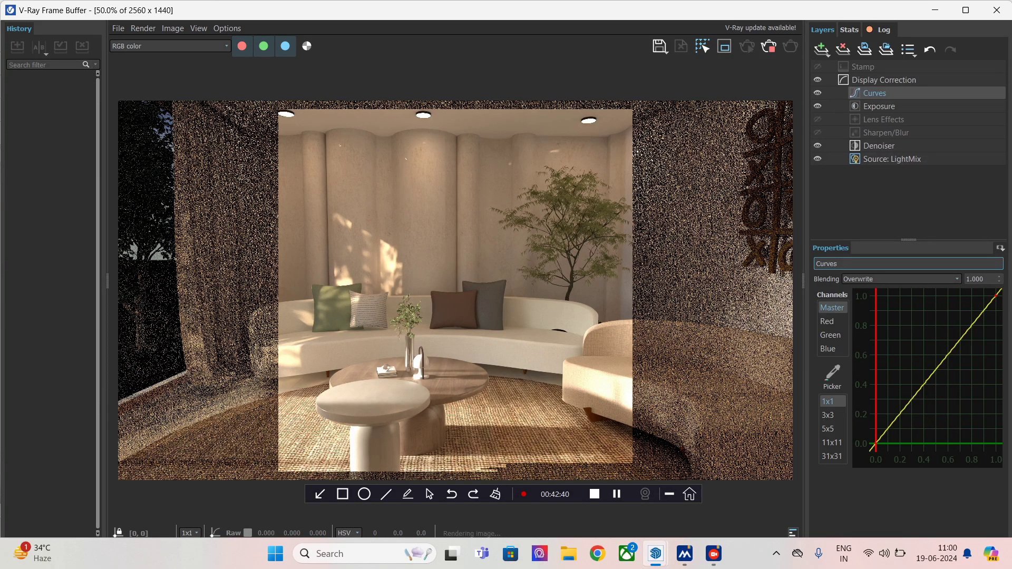
Step: Add a Curves correction layer with a point at the curve's bright end, and set the Exposure layer's exposure to -0.593
click(995, 295)
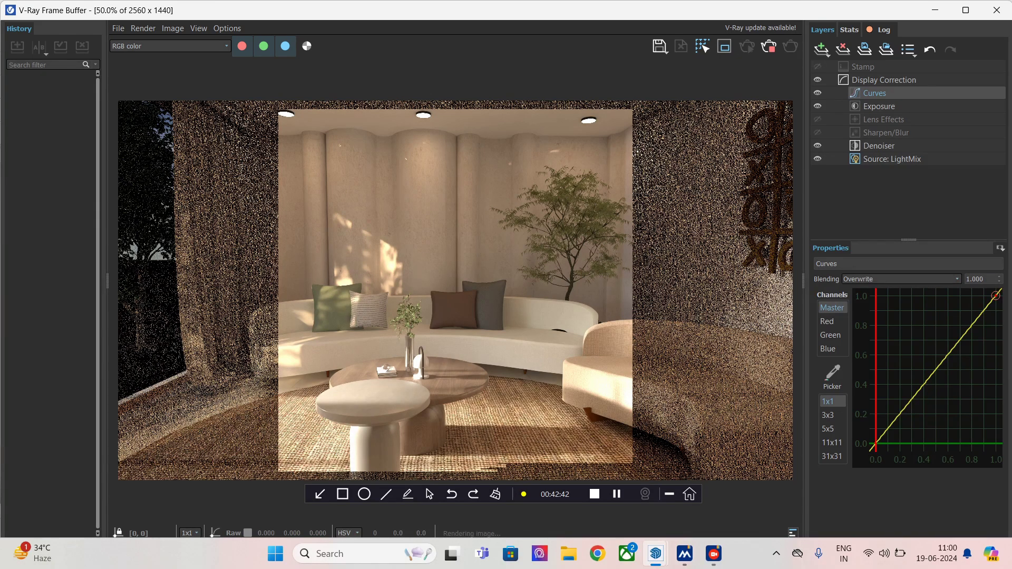
click(879, 106)
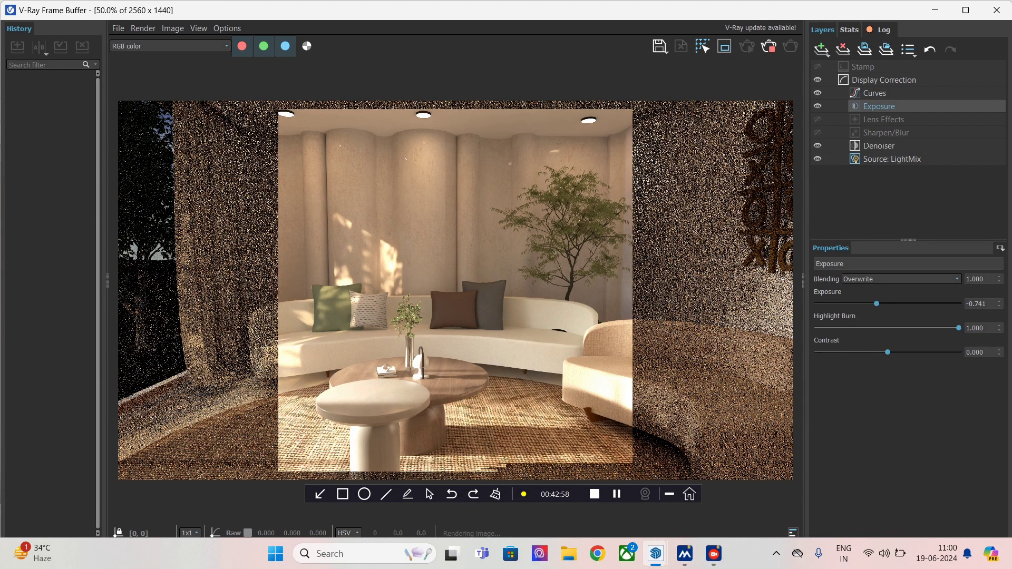
drag(877, 303, 879, 304)
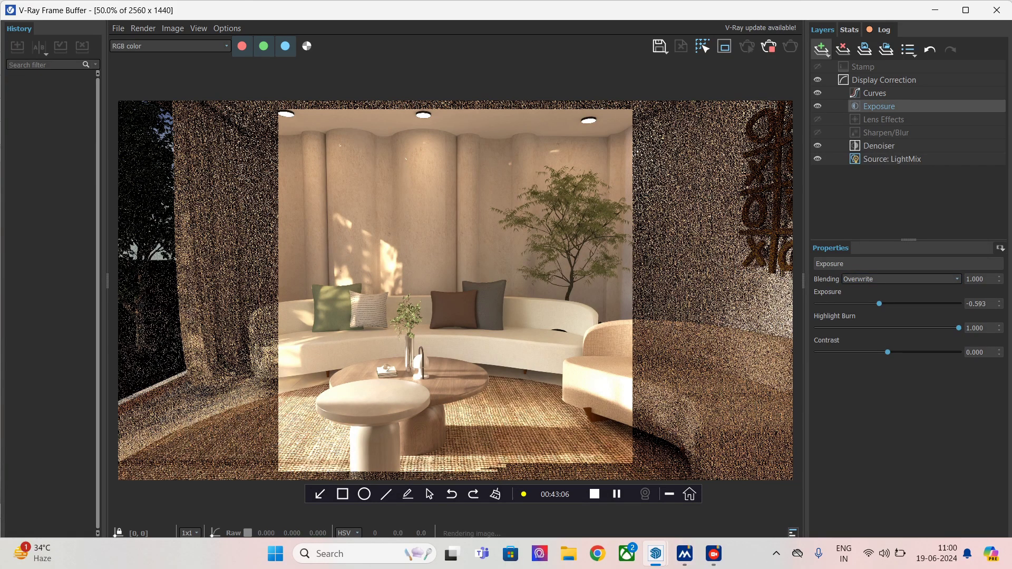
Step: Open the choice of correction layers to add another one to the render
click(821, 49)
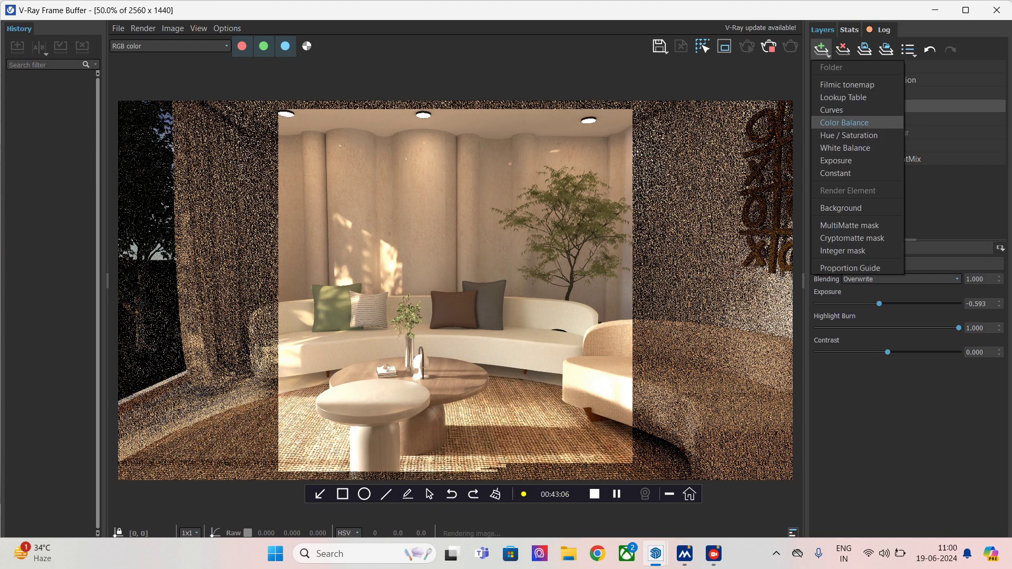